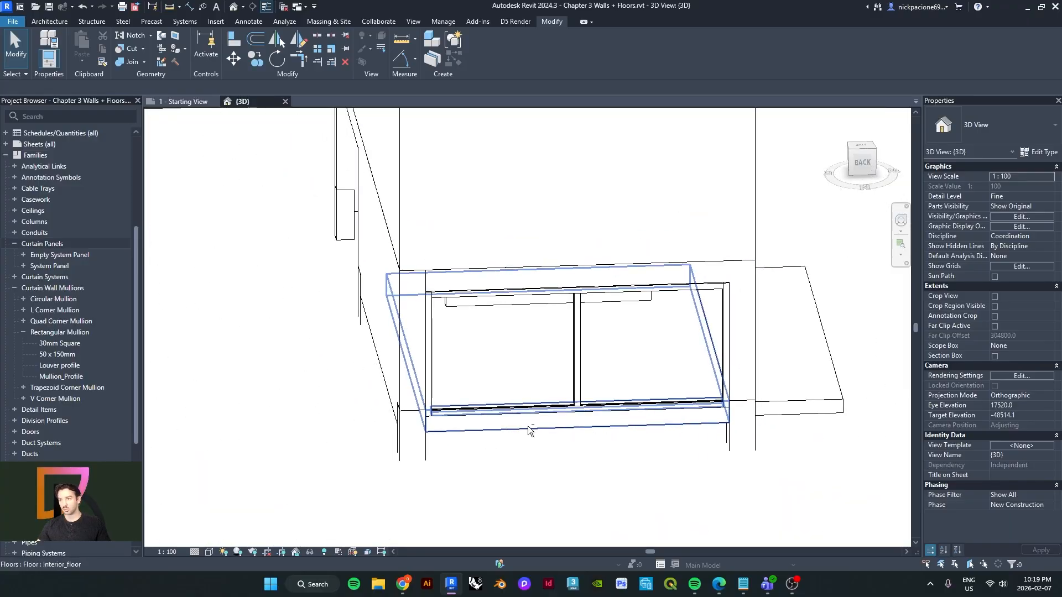
- Examine the Curtain_Kitchen curtain wall and its mullions and sill from several angles in the 3D view
{"action": "middle_click_drag", "start_coordinate": [365, 408], "coordinate": [419, 415], "text": "shift"}
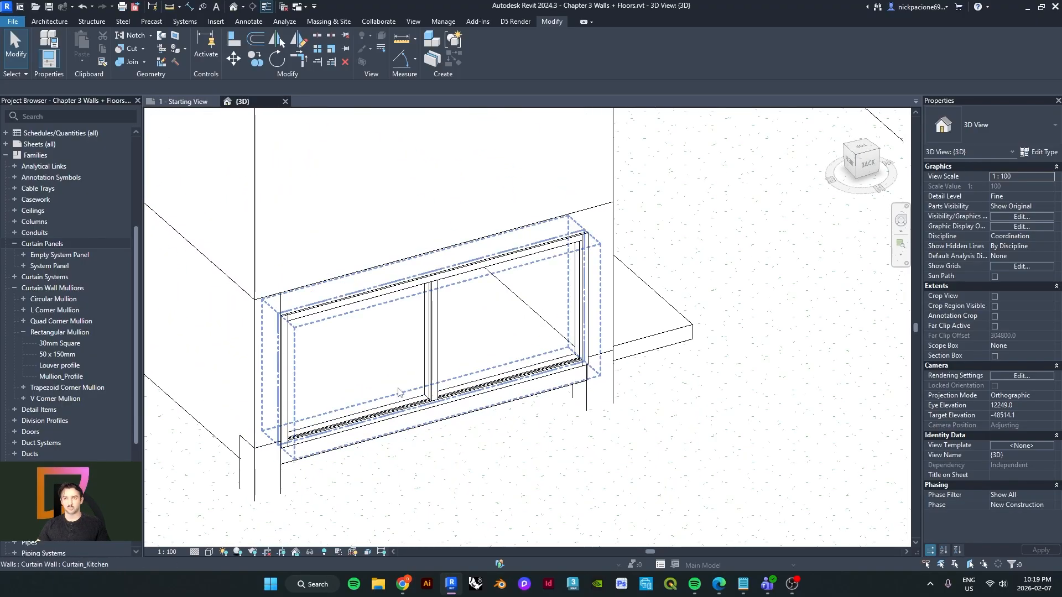
{"action": "scroll", "coordinate": [465, 339], "scroll_direction": "down", "scroll_amount": 1}
{"action": "middle_click_drag", "start_coordinate": [478, 344], "coordinate": [436, 375], "text": "shift"}
{"action": "scroll", "coordinate": [436, 375], "scroll_direction": "up", "scroll_amount": 2}
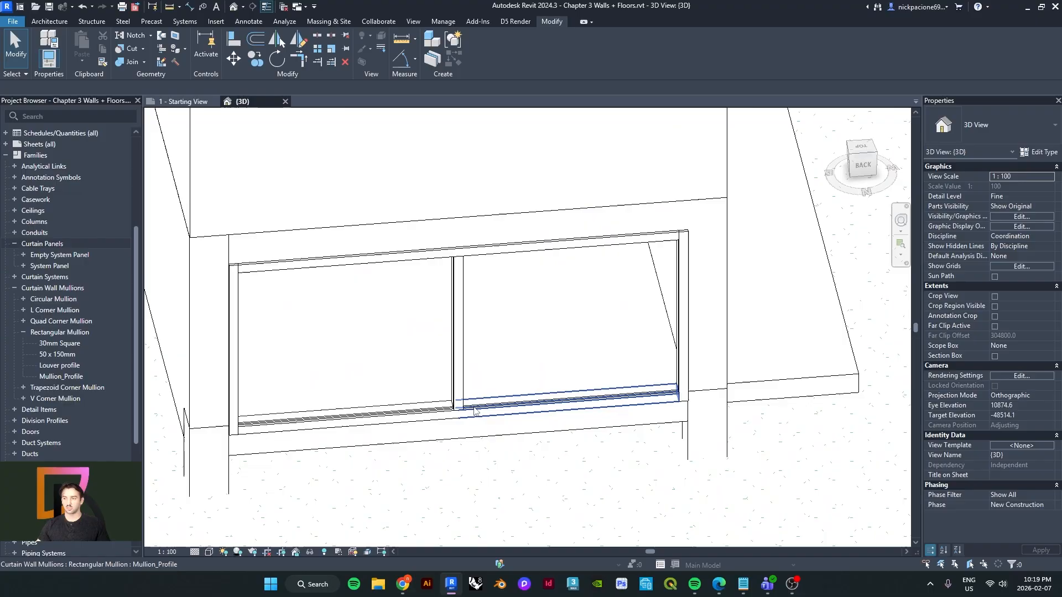
{"action": "middle_click_drag", "start_coordinate": [483, 443], "coordinate": [412, 473], "text": "shift"}
{"action": "scroll", "coordinate": [325, 427], "scroll_direction": "up", "scroll_amount": 2}
{"action": "scroll", "coordinate": [326, 427], "scroll_direction": "down", "scroll_amount": 2}
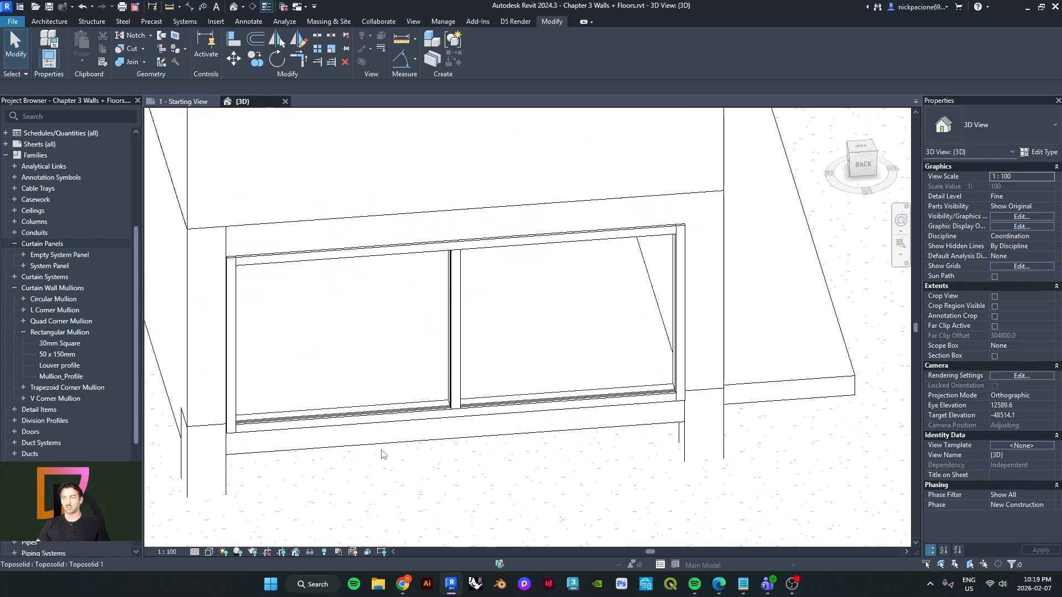
{"action": "middle_click_drag", "start_coordinate": [455, 387], "coordinate": [514, 390], "text": "shift"}
{"action": "scroll", "coordinate": [486, 398], "scroll_direction": "up", "scroll_amount": 2}
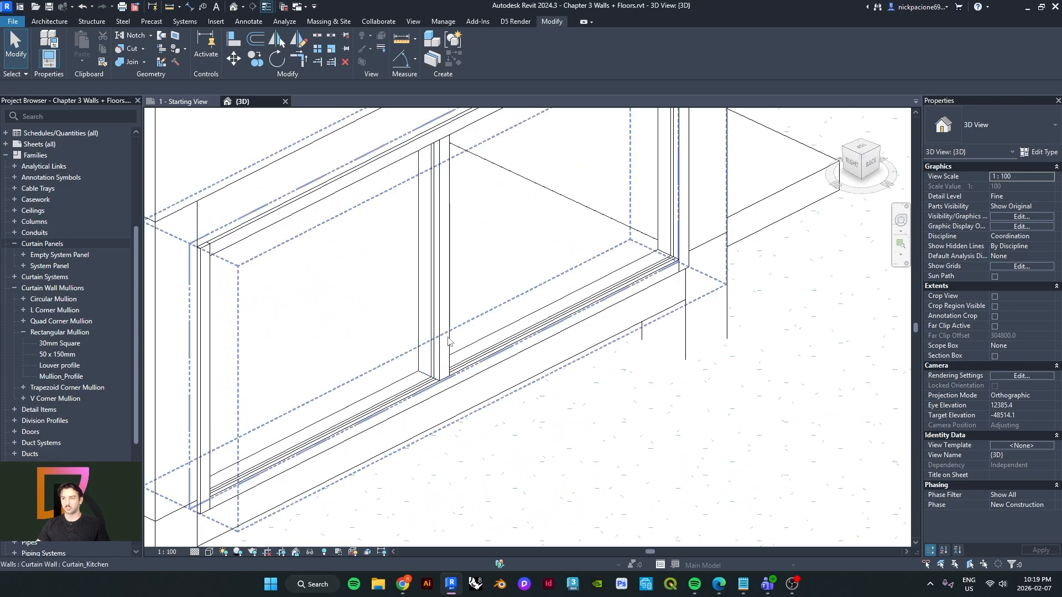
{"action": "scroll", "coordinate": [448, 342], "scroll_direction": "up", "scroll_amount": 5}
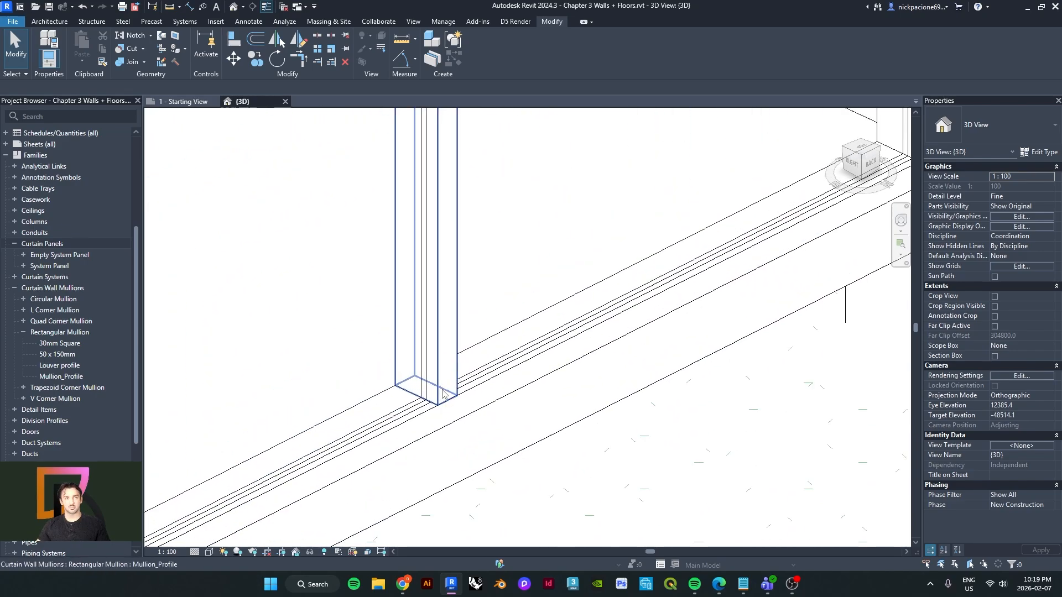
{"action": "scroll", "coordinate": [443, 394], "scroll_direction": "down", "scroll_amount": 5}
{"action": "middle_click_drag", "start_coordinate": [445, 394], "coordinate": [367, 343], "text": "shift"}
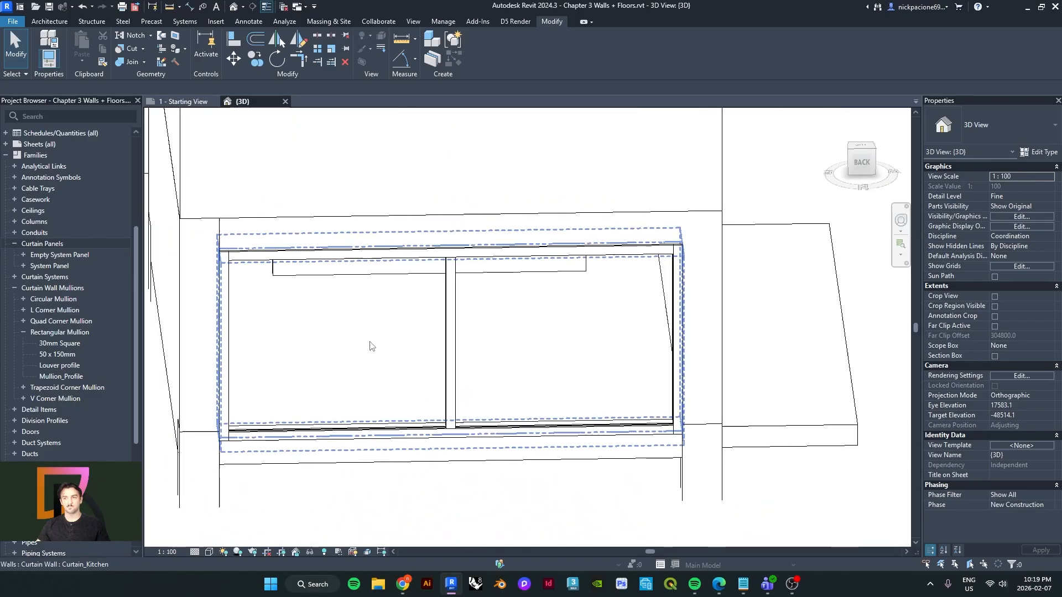
{"action": "middle_click_drag", "start_coordinate": [432, 379], "coordinate": [438, 400]}
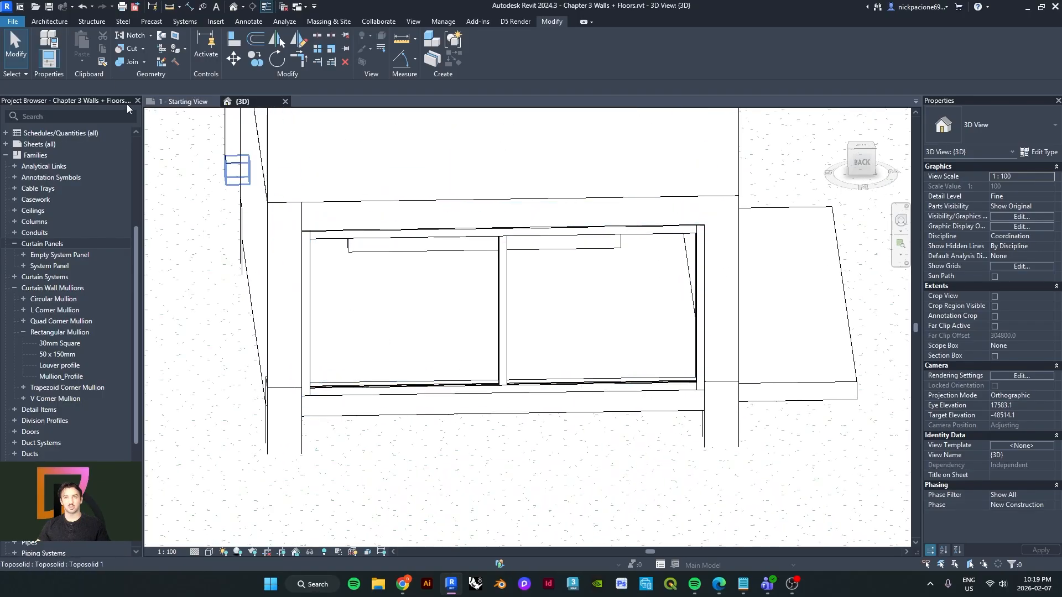
- Create a new family from the Metric Profile-Mullion.rft template
{"action": "left_click", "coordinate": [13, 22]}
{"action": "mouse_move", "coordinate": [71, 59]}
{"action": "left_click", "coordinate": [133, 100]}
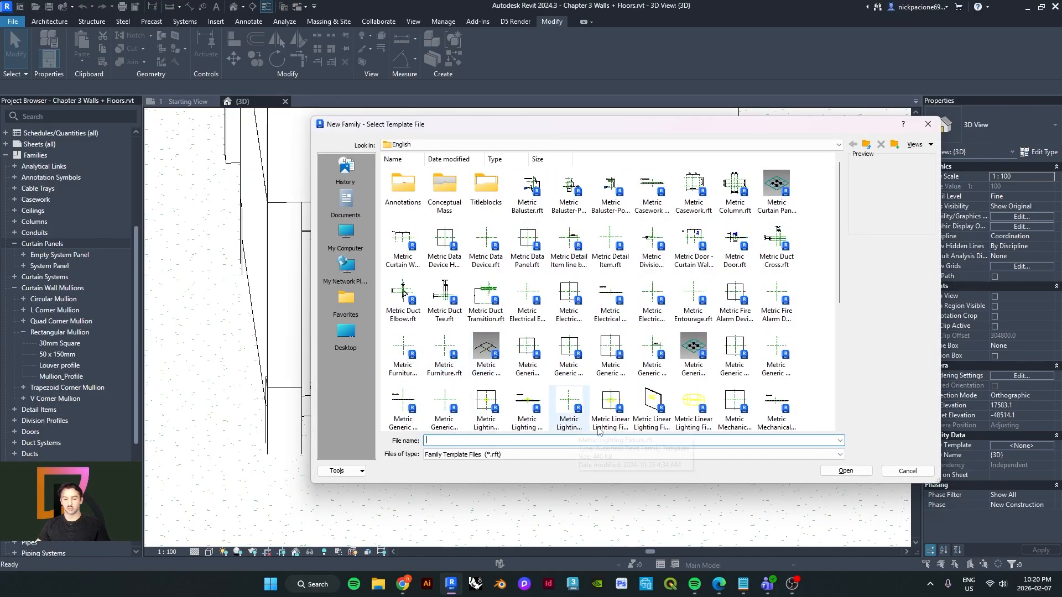
{"action": "type", "text": "metric profile-Hosted.rft"}
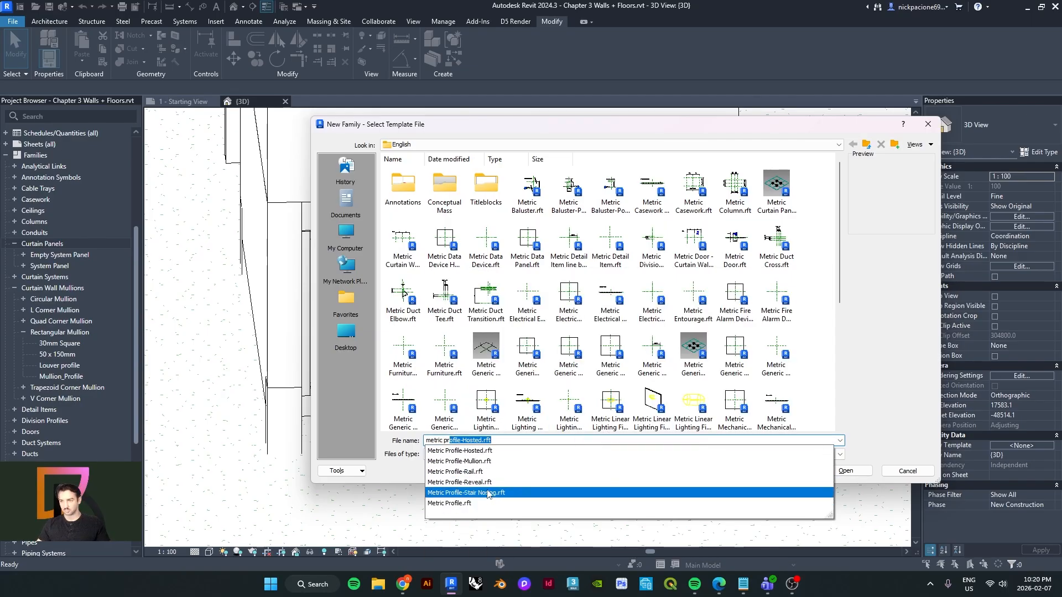
{"action": "left_click", "coordinate": [489, 461]}
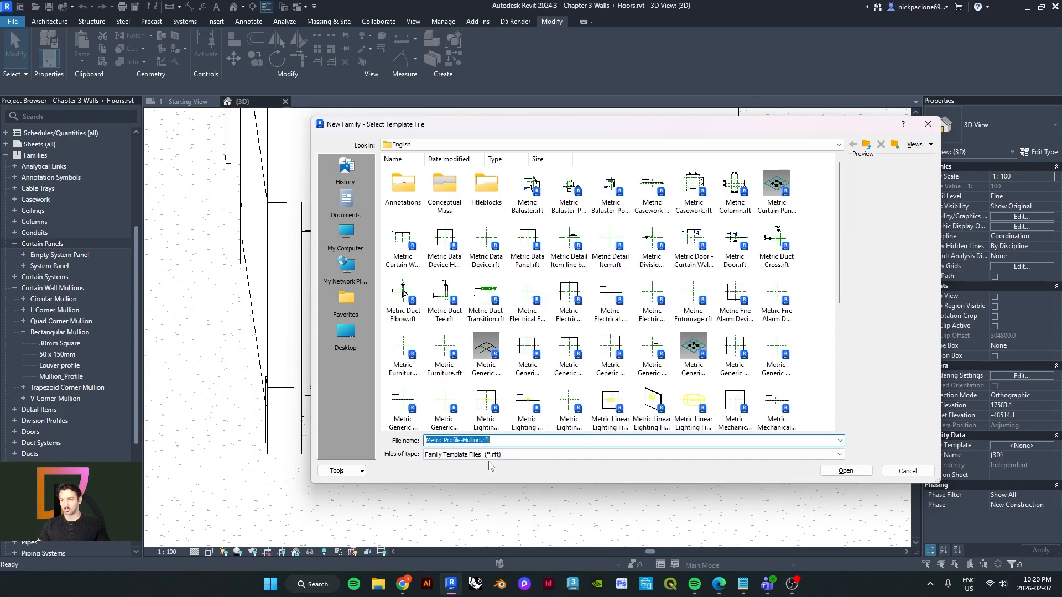
{"action": "left_click", "coordinate": [827, 473]}
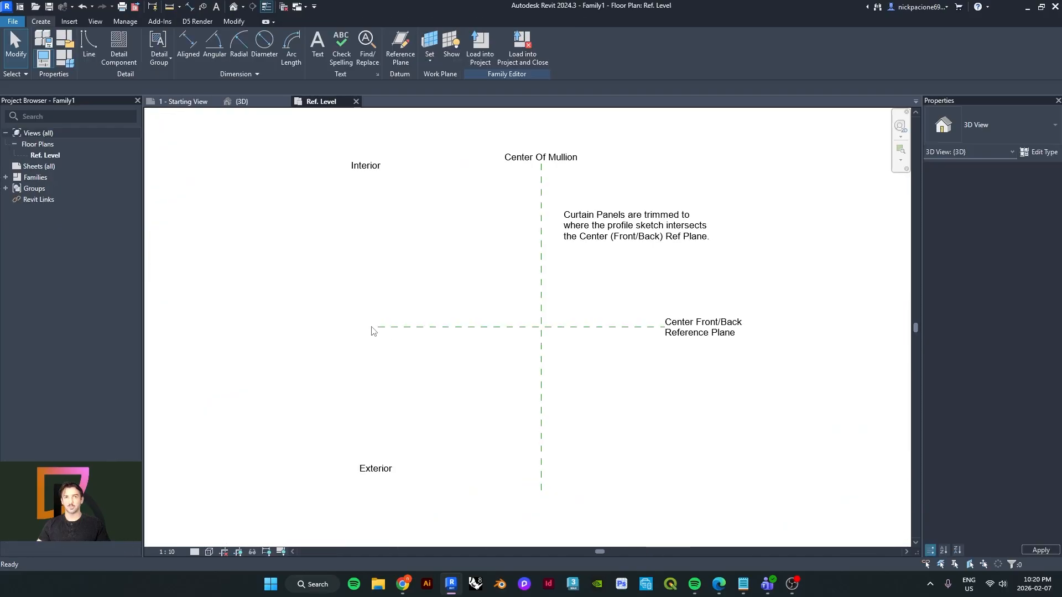
- Draw vertical profile lines on both sides of the Center Of Mullion reference plane by picking it with an offset of 25
{"action": "scroll", "coordinate": [479, 319], "scroll_direction": "up", "scroll_amount": 2}
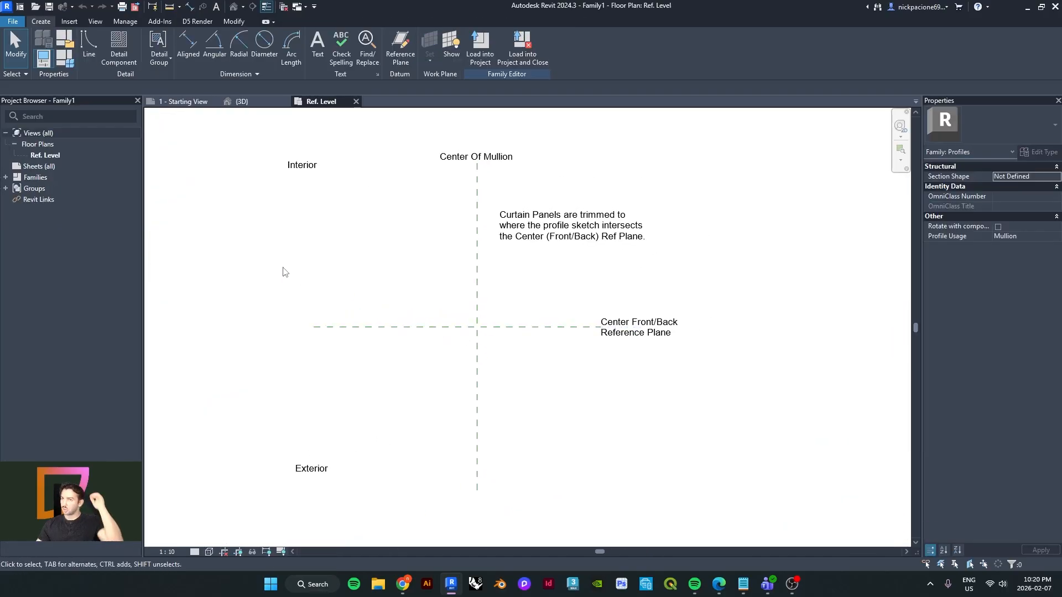
{"action": "left_click", "coordinate": [88, 44]}
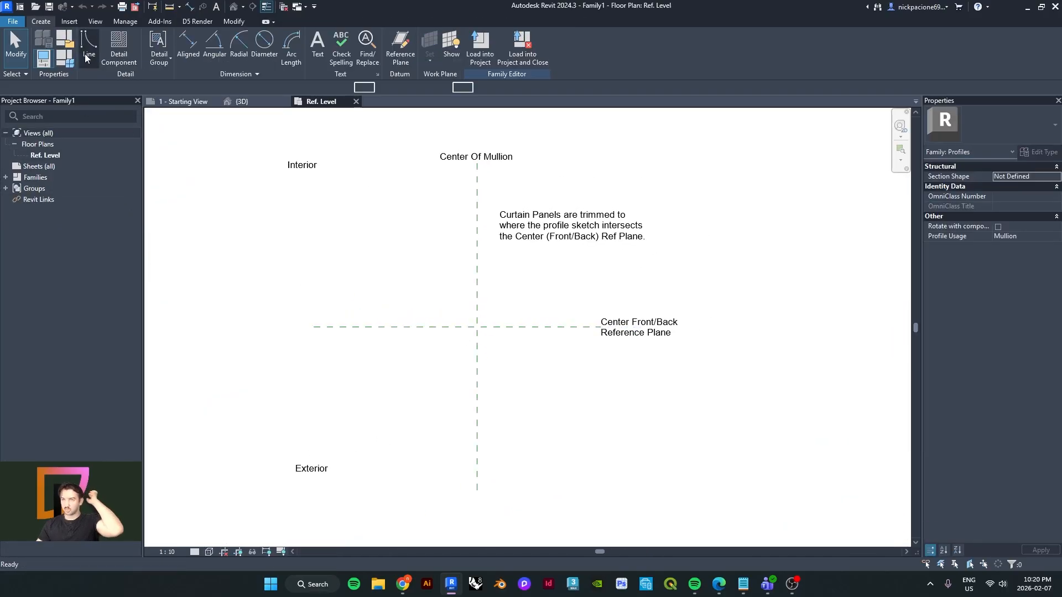
{"action": "scroll", "coordinate": [442, 321], "scroll_direction": "up", "scroll_amount": 2}
{"action": "middle_click_drag", "start_coordinate": [431, 273], "coordinate": [375, 230]}
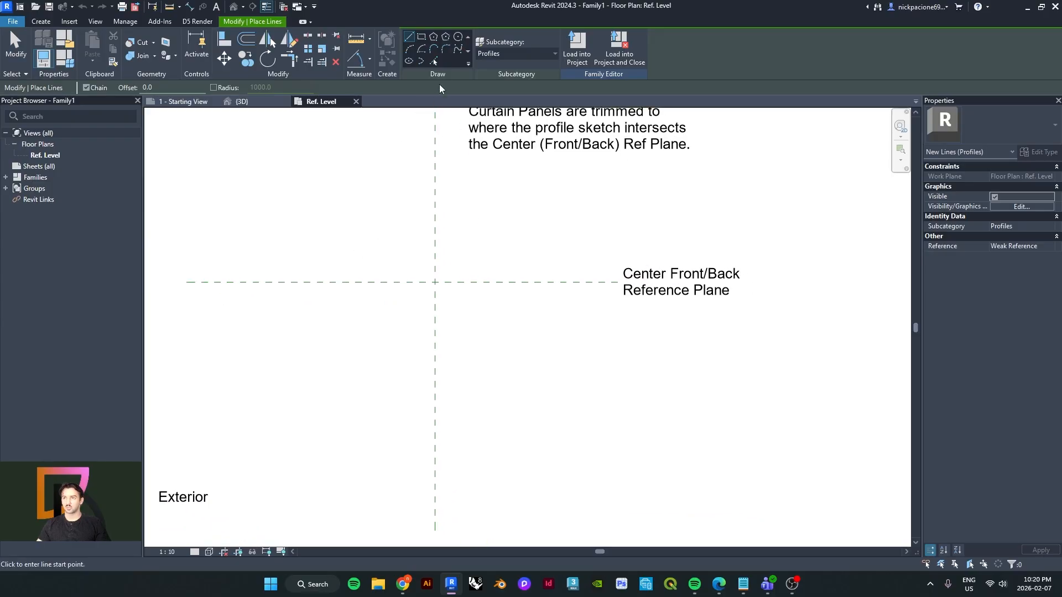
{"action": "left_click", "coordinate": [433, 62]}
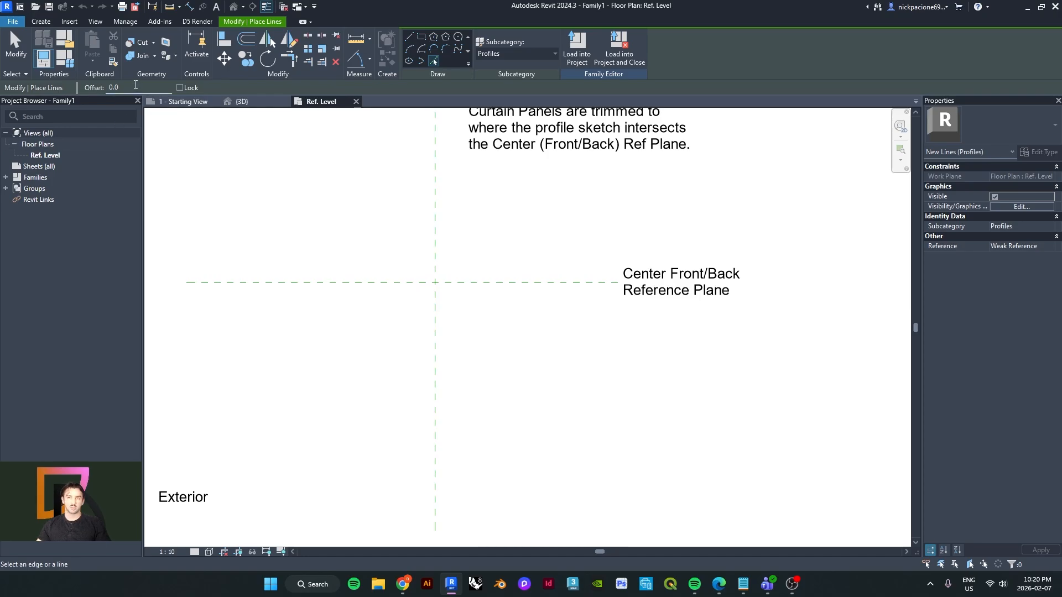
{"action": "type", "text": "2.0"}
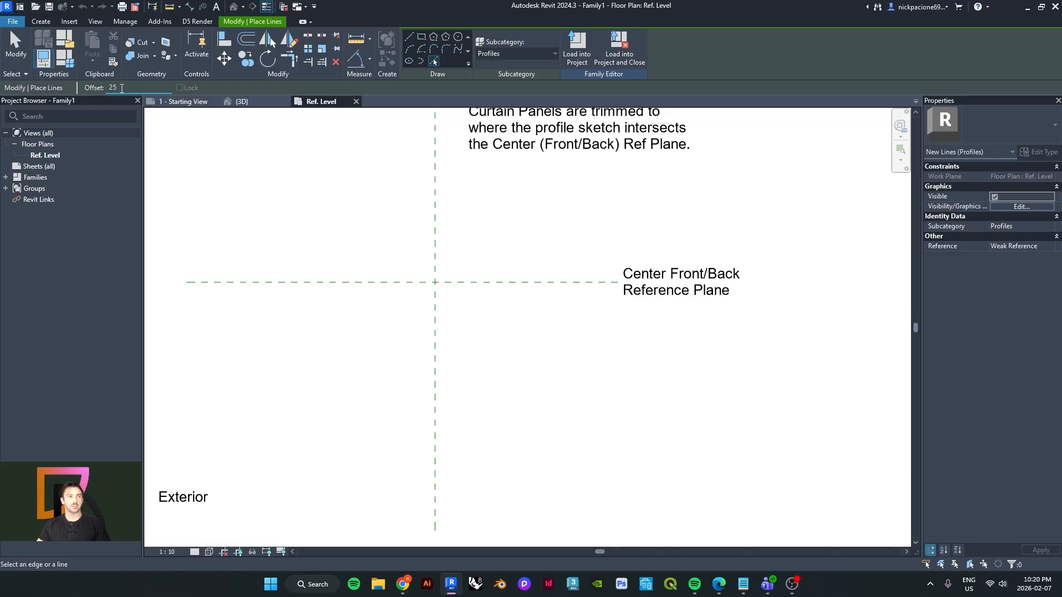
{"action": "key", "text": "Return"}
{"action": "left_click", "coordinate": [433, 315]}
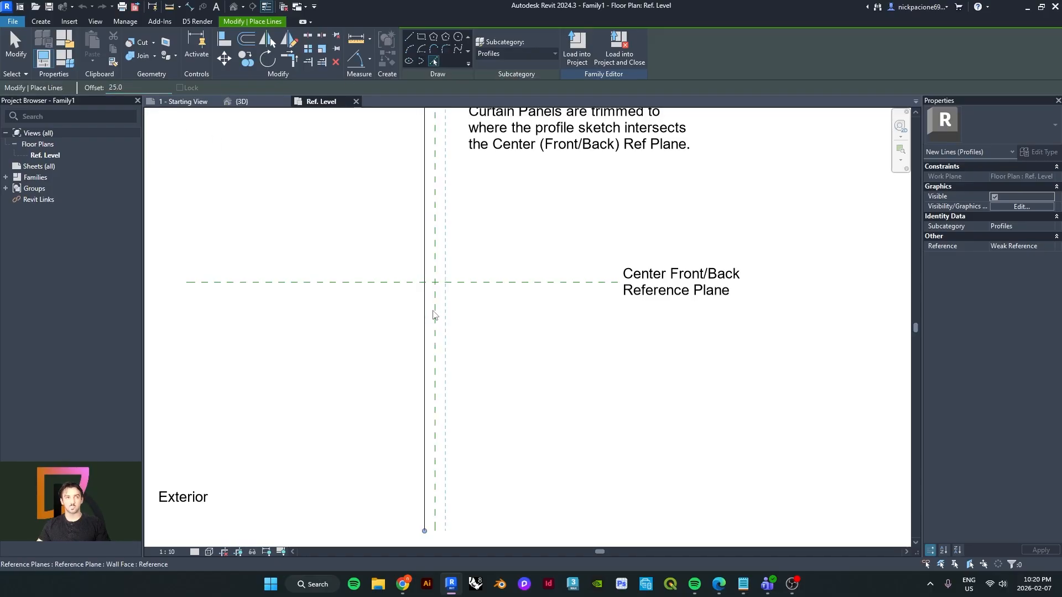
{"action": "scroll", "coordinate": [437, 315], "scroll_direction": "up", "scroll_amount": 2}
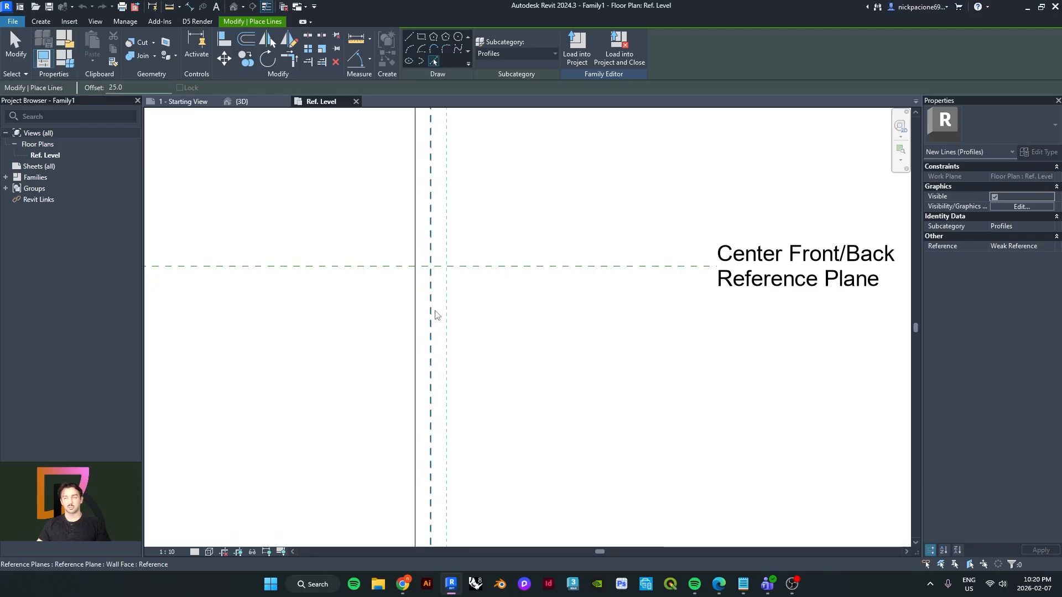
{"action": "scroll", "coordinate": [437, 315], "scroll_direction": "down", "scroll_amount": 3}
{"action": "middle_click_drag", "start_coordinate": [383, 374], "coordinate": [369, 414]}
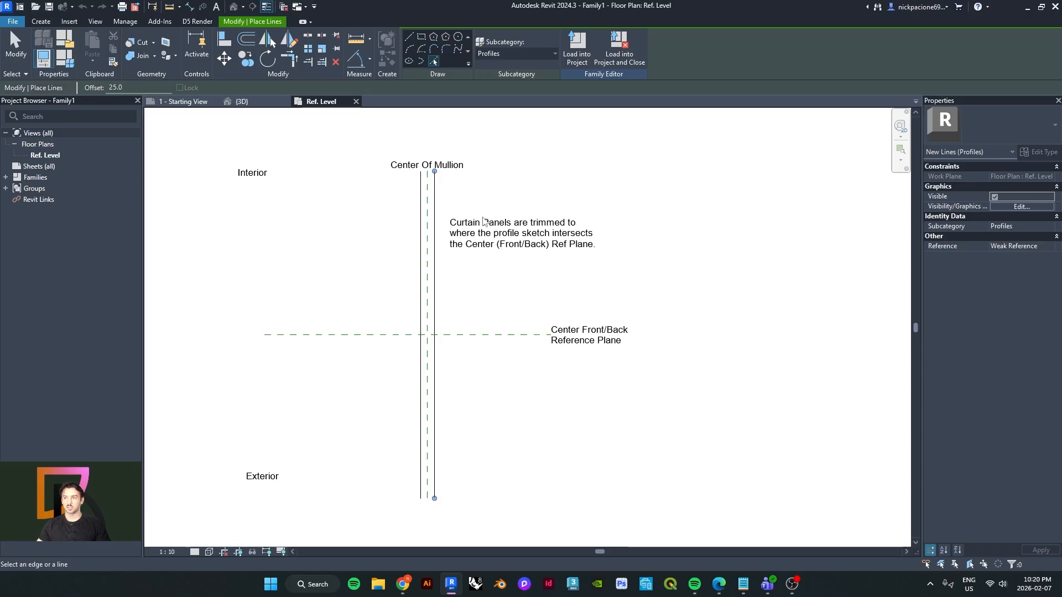
- Draw horizontal profile lines above and below the Center Front/Back reference plane by picking it with the 25 offset
{"action": "scroll", "coordinate": [483, 314], "scroll_direction": "up", "scroll_amount": 3}
{"action": "middle_click_drag", "start_coordinate": [450, 338], "coordinate": [416, 297]}
{"action": "scroll", "coordinate": [502, 332], "scroll_direction": "down", "scroll_amount": 2}
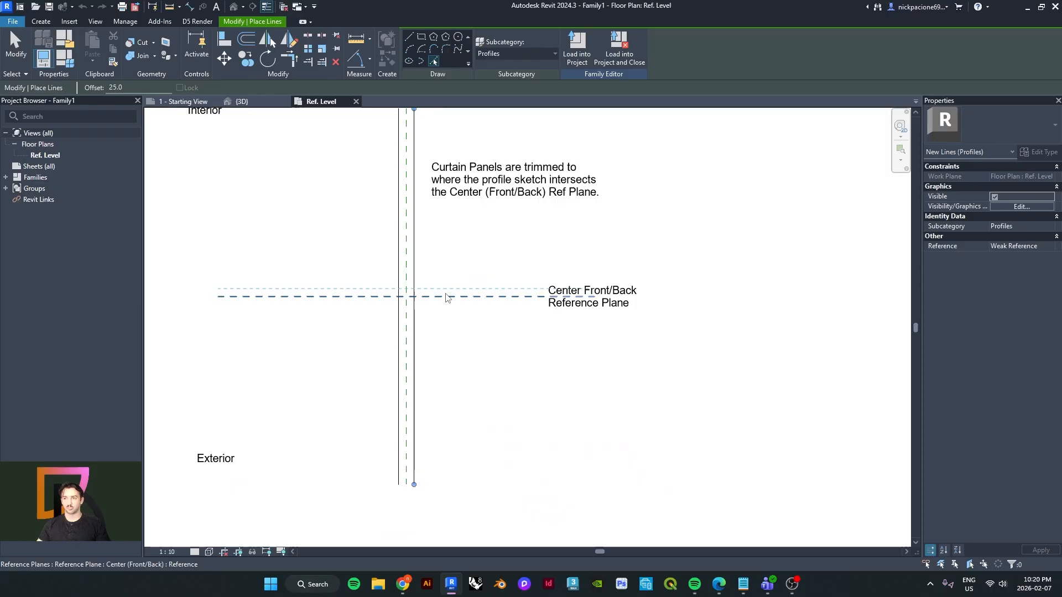
{"action": "scroll", "coordinate": [441, 293], "scroll_direction": "up", "scroll_amount": 1}
{"action": "scroll", "coordinate": [434, 297], "scroll_direction": "down", "scroll_amount": 1}
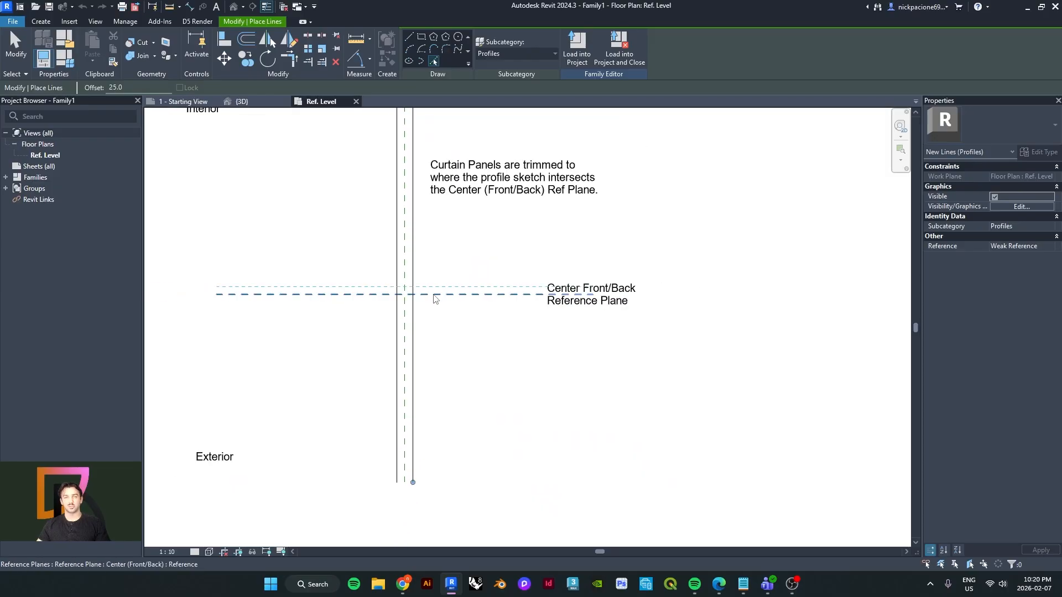
{"action": "scroll", "coordinate": [434, 299], "scroll_direction": "up", "scroll_amount": 1}
{"action": "scroll", "coordinate": [434, 299], "scroll_direction": "up", "scroll_amount": 1}
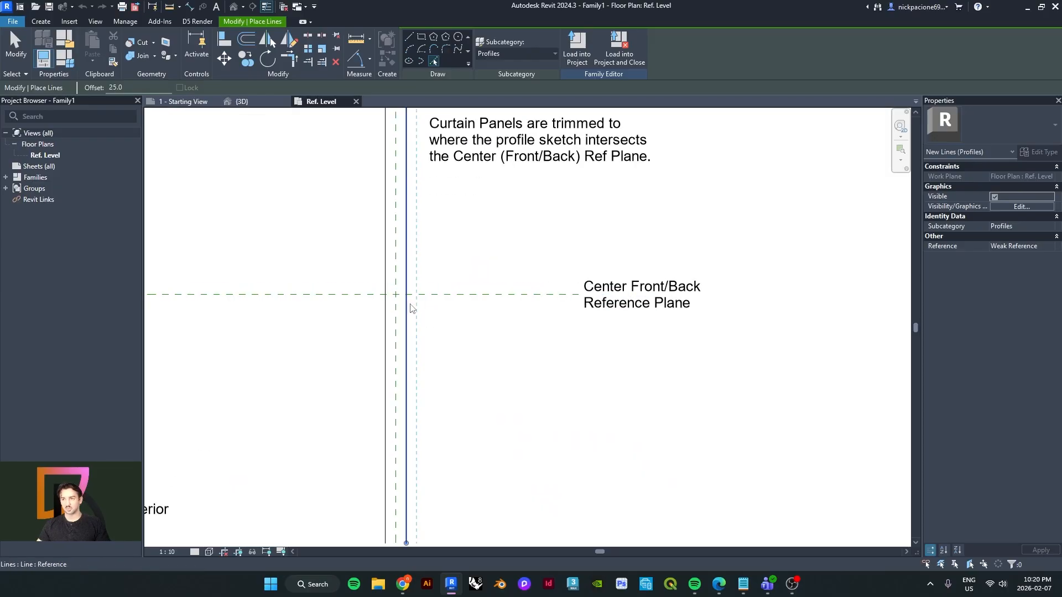
{"action": "scroll", "coordinate": [423, 292], "scroll_direction": "down", "scroll_amount": 1}
{"action": "middle_click_drag", "start_coordinate": [413, 306], "coordinate": [414, 330]}
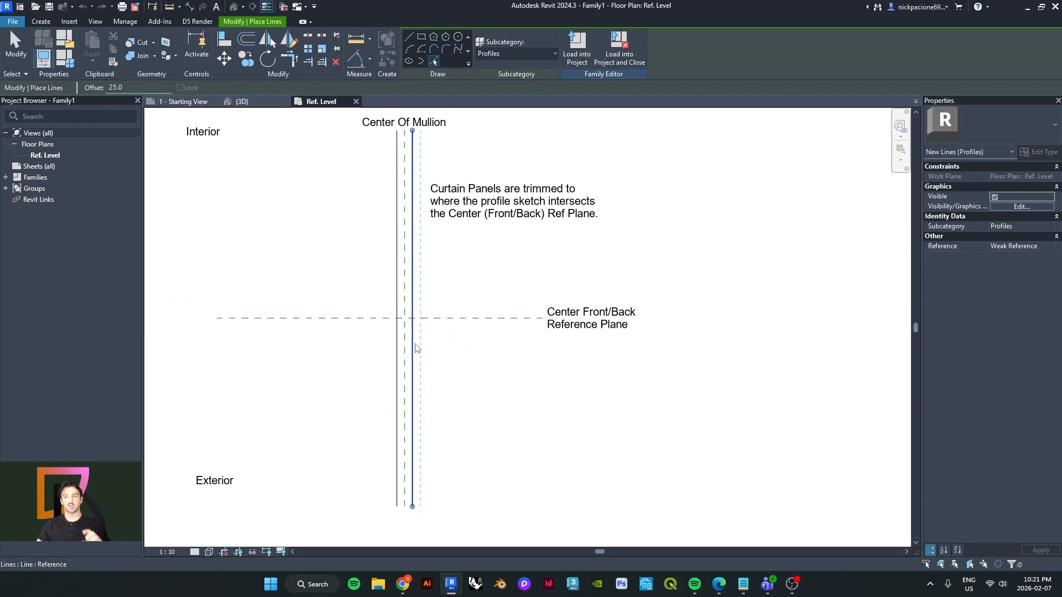
{"action": "scroll", "coordinate": [427, 321], "scroll_direction": "up", "scroll_amount": 1}
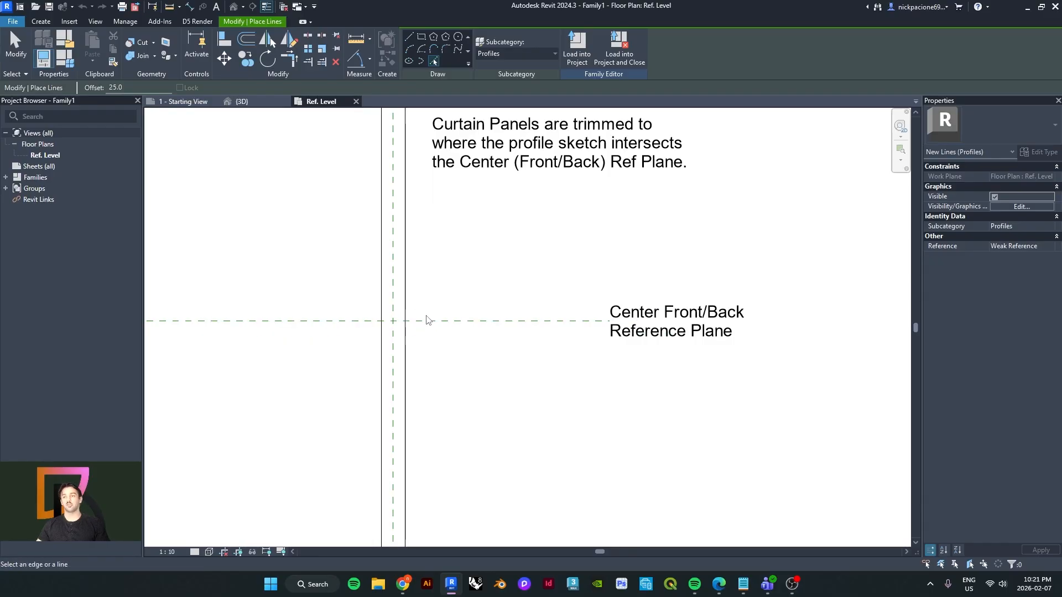
{"action": "scroll", "coordinate": [424, 312], "scroll_direction": "down", "scroll_amount": 1}
{"action": "scroll", "coordinate": [469, 313], "scroll_direction": "up", "scroll_amount": 3}
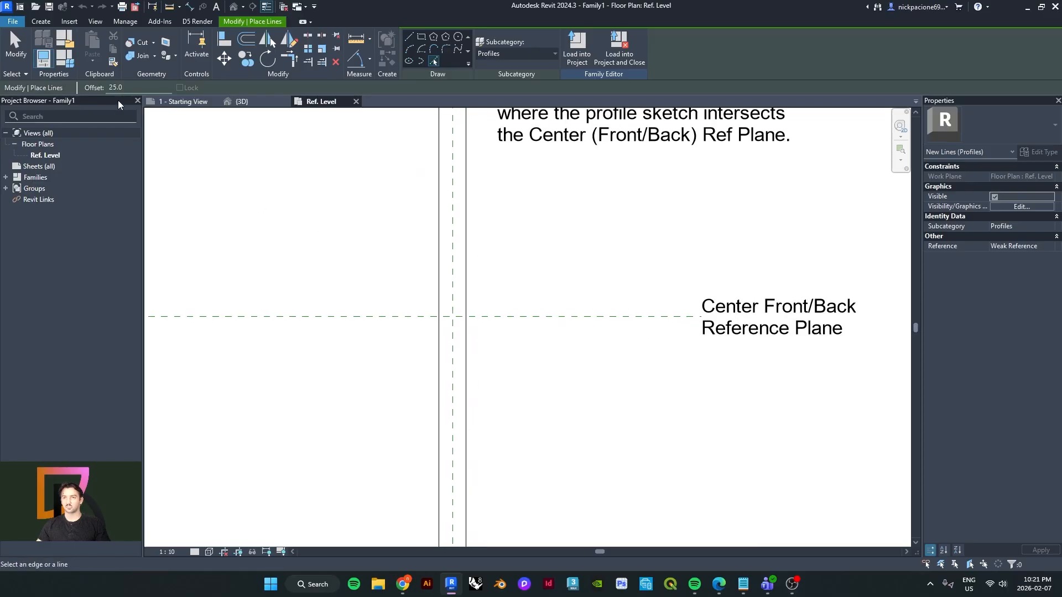
{"action": "scroll", "coordinate": [481, 311], "scroll_direction": "up", "scroll_amount": 2}
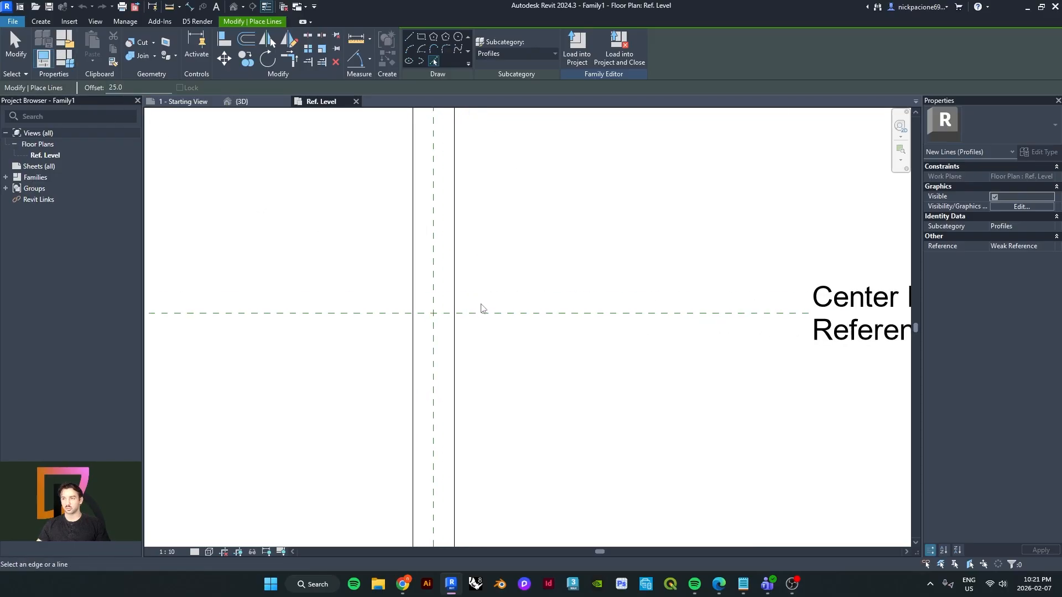
{"action": "left_click", "coordinate": [481, 313]}
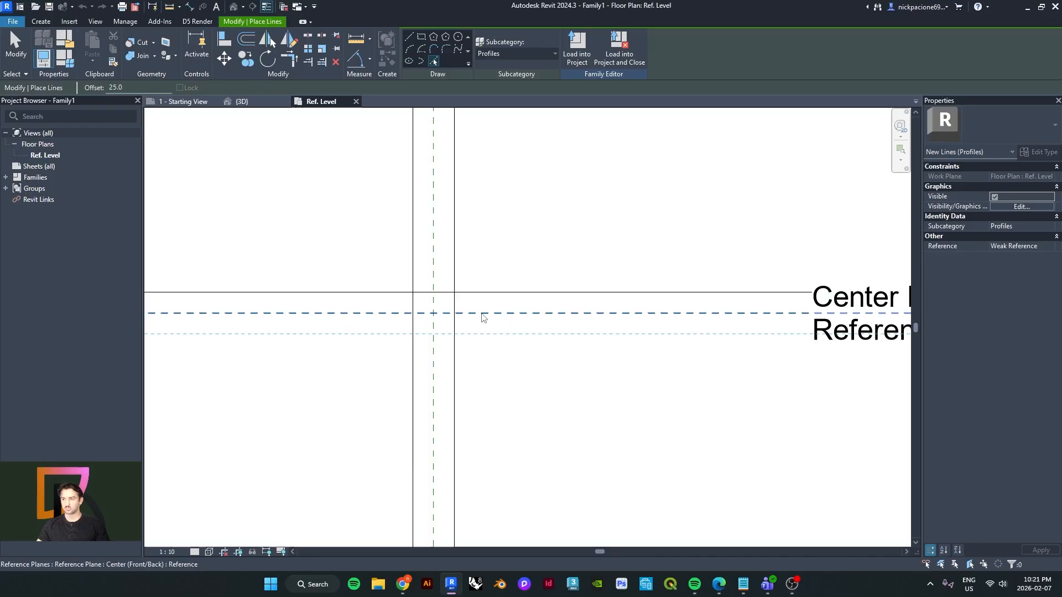
{"action": "left_click", "coordinate": [483, 317]}
- Trim the four profile lines to each other at their corners to form a closed square around the reference plane intersection
{"action": "scroll", "coordinate": [430, 348], "scroll_direction": "down", "scroll_amount": 3}
{"action": "scroll", "coordinate": [429, 350], "scroll_direction": "up", "scroll_amount": 4}
{"action": "scroll", "coordinate": [408, 310], "scroll_direction": "up", "scroll_amount": 1}
{"action": "key", "text": "t"}
{"action": "key", "text": "r"}
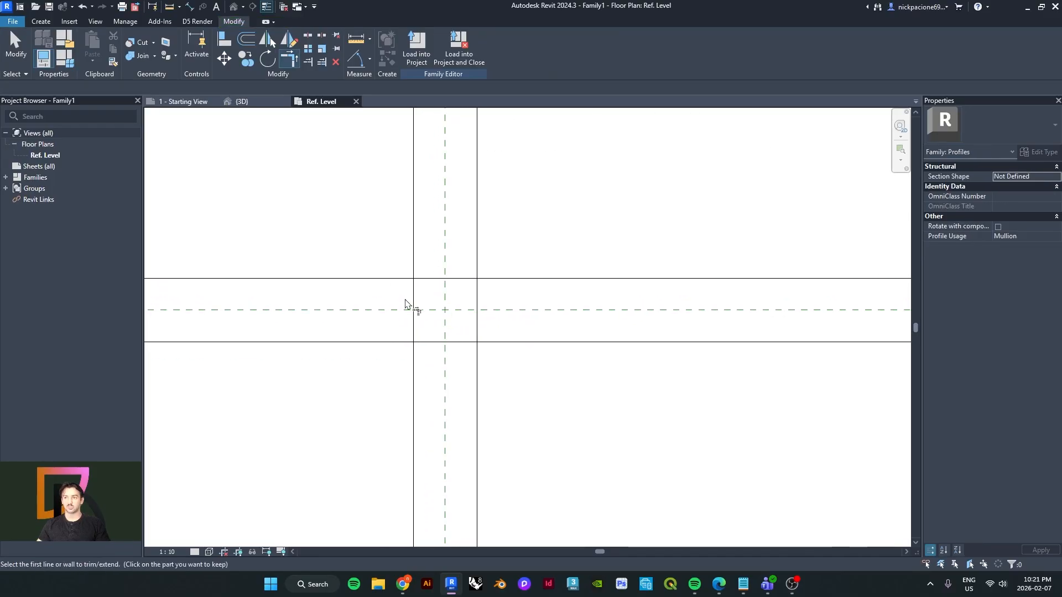
{"action": "left_click", "coordinate": [416, 304]}
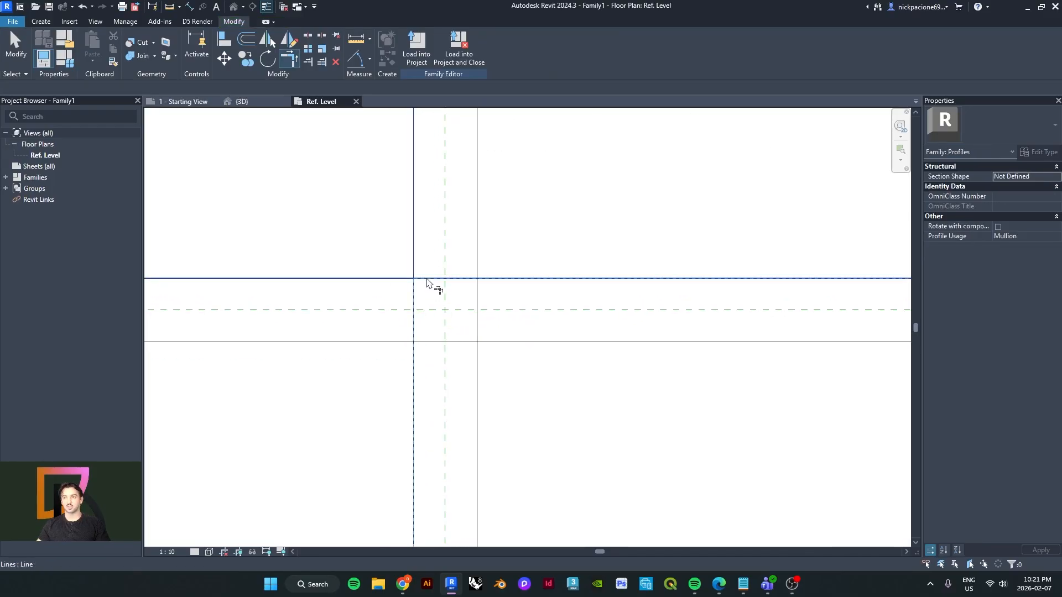
{"action": "left_click", "coordinate": [440, 278]}
{"action": "left_click", "coordinate": [469, 279]}
{"action": "left_click", "coordinate": [478, 293]}
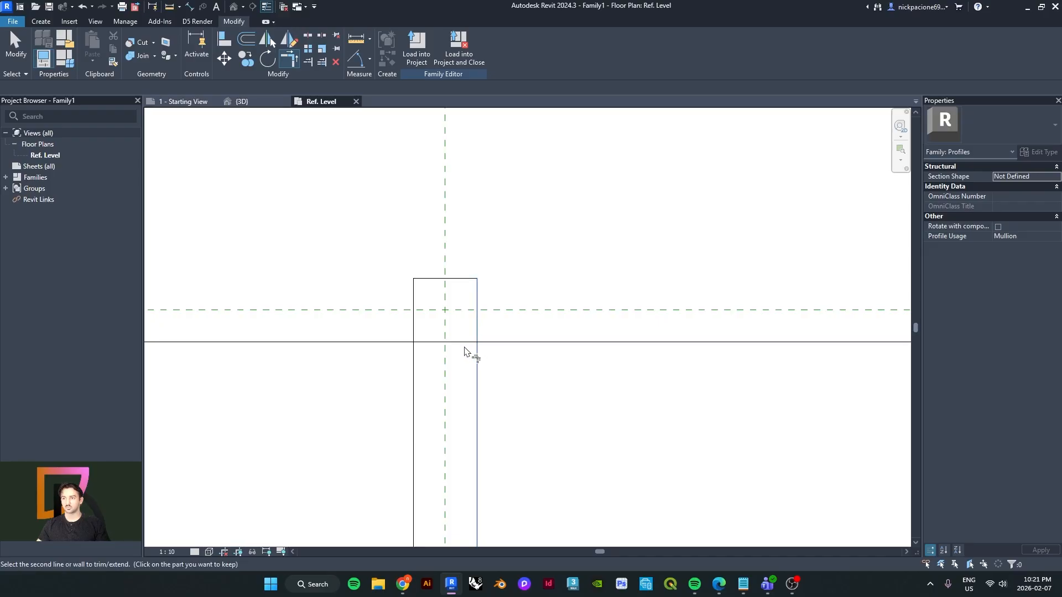
{"action": "left_click", "coordinate": [463, 342]}
{"action": "left_click", "coordinate": [477, 335]}
{"action": "left_click", "coordinate": [437, 343]}
{"action": "left_click", "coordinate": [413, 332]}
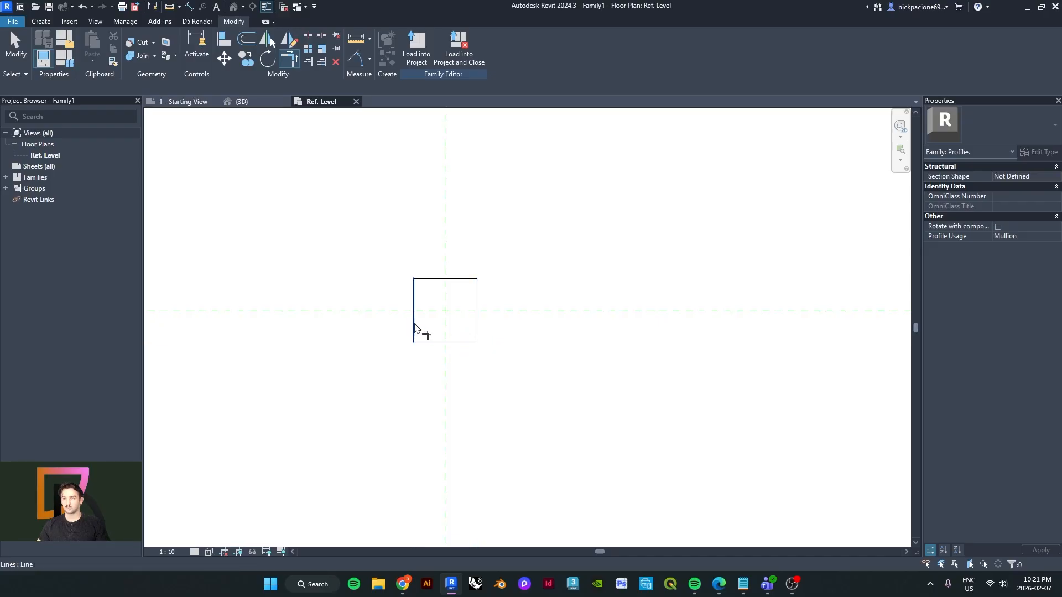
{"action": "scroll", "coordinate": [420, 323], "scroll_direction": "down", "scroll_amount": 2}
{"action": "key", "text": "Escape"}
- Save the mullion profile family to the Desktop as Door_profile
{"action": "left_click", "coordinate": [12, 21]}
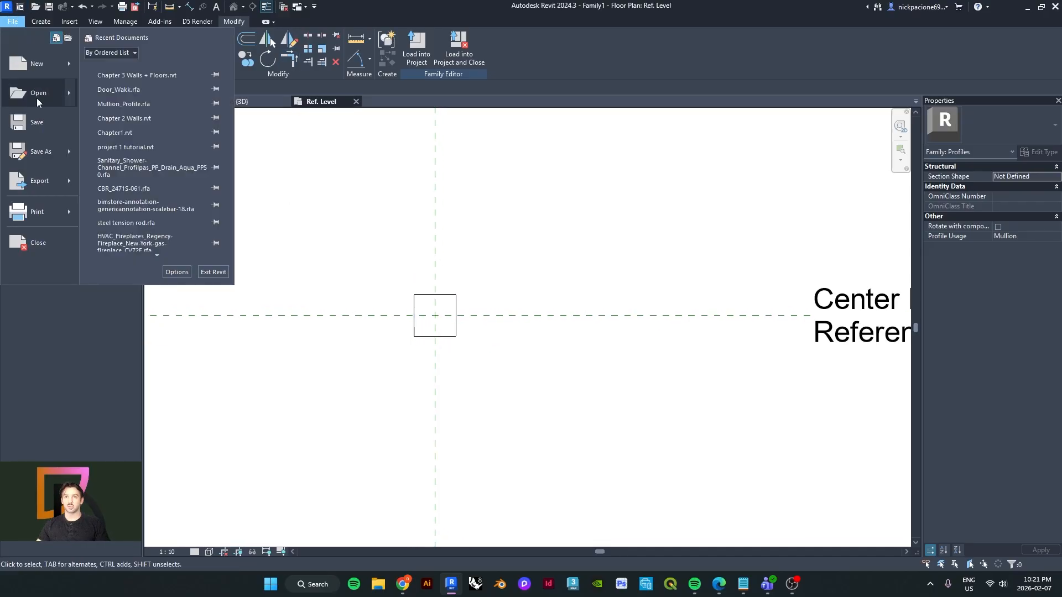
{"action": "left_click", "coordinate": [41, 118]}
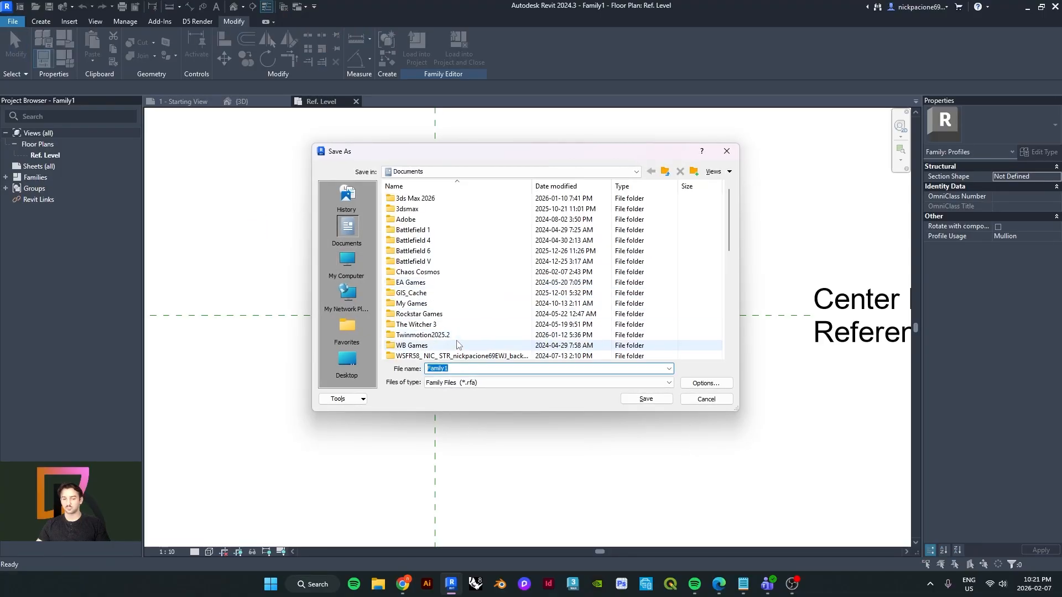
{"action": "type", "text": "Door-"}
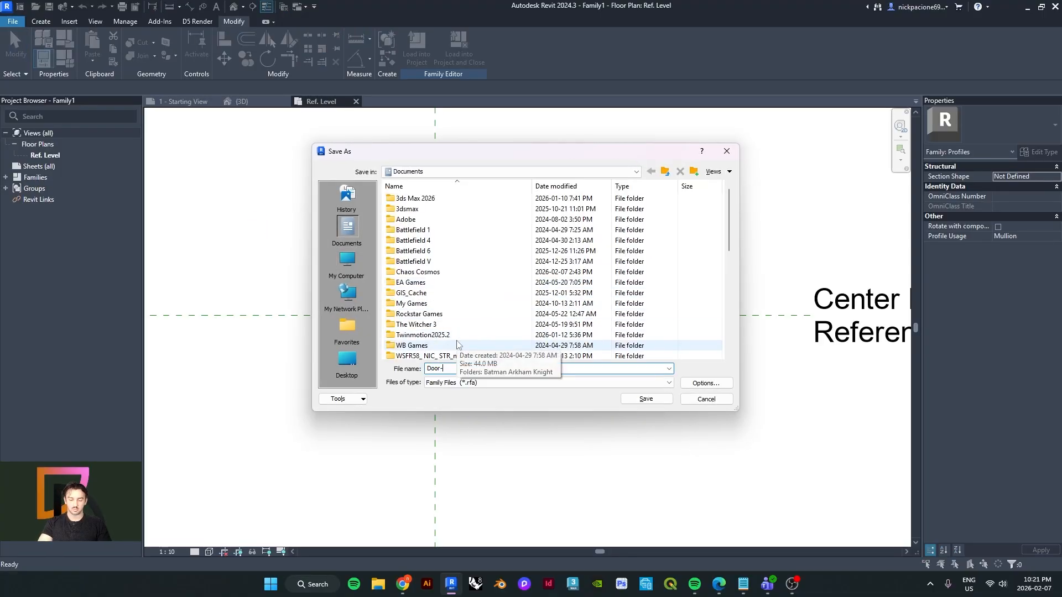
{"action": "key", "text": "BackSpace"}
{"action": "type", "text": "_profile"}
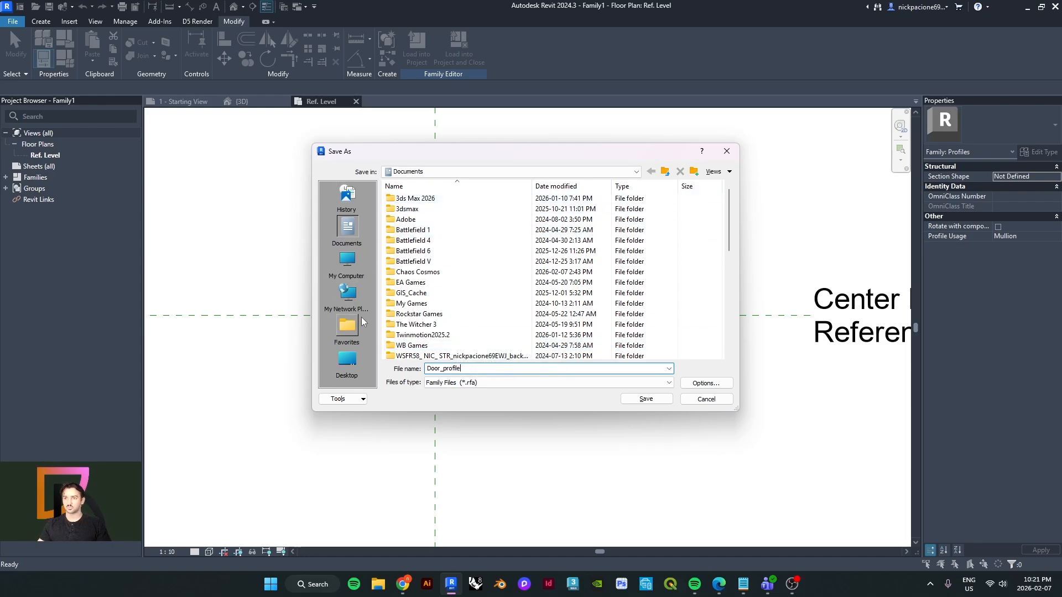
{"action": "left_click", "coordinate": [349, 358]}
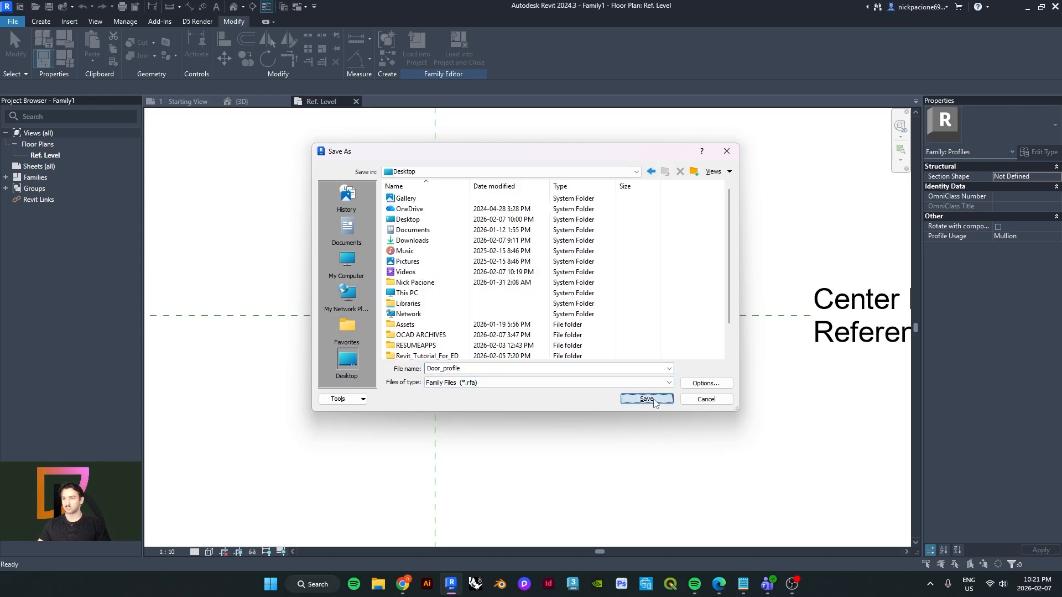
{"action": "left_click", "coordinate": [648, 400]}
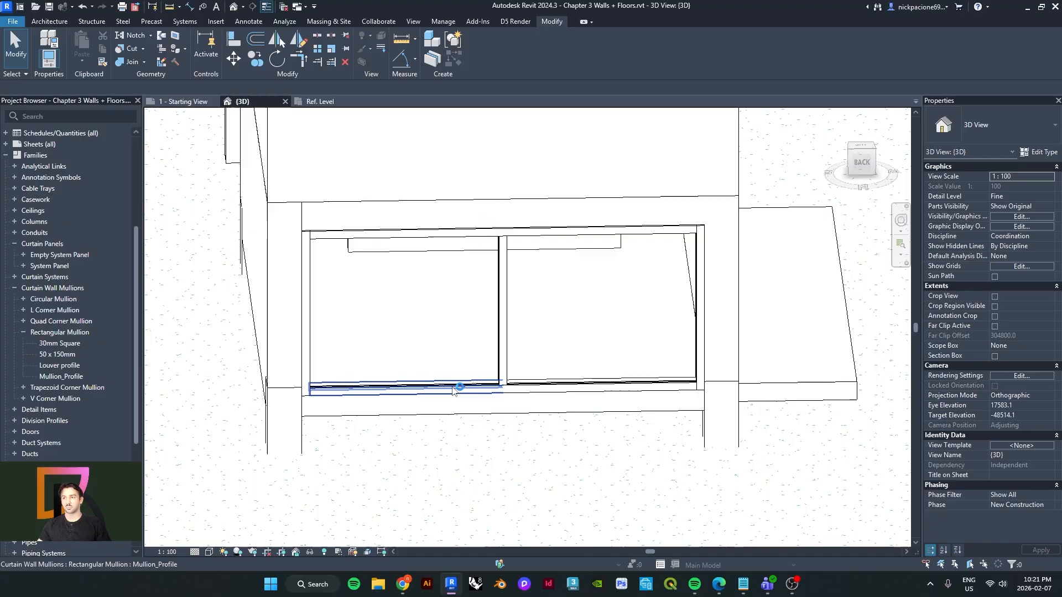
- Duplicate the 50 x 150mm rectangular mullion type in the project and name the copy Door_Mullion
{"action": "middle_click_drag", "start_coordinate": [453, 391], "coordinate": [387, 388], "text": "shift"}
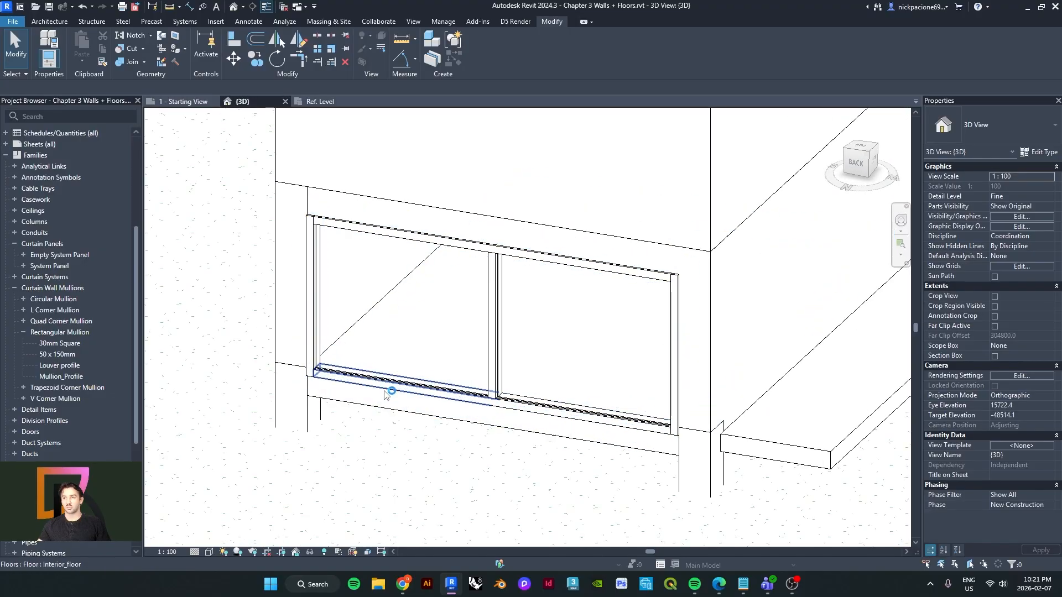
{"action": "scroll", "coordinate": [65, 288], "scroll_direction": "up", "scroll_amount": 4}
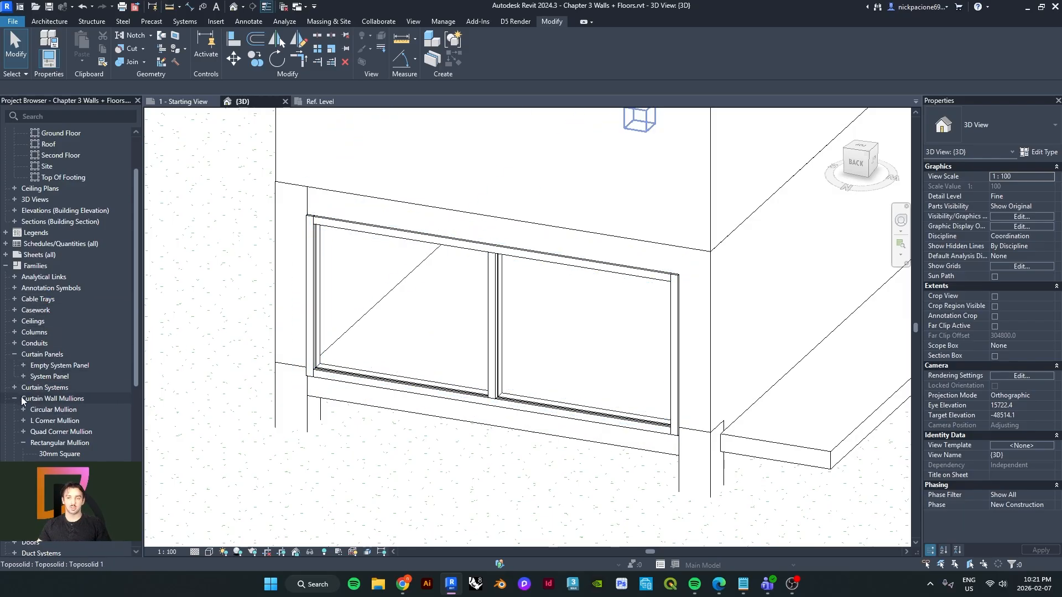
{"action": "scroll", "coordinate": [22, 447], "scroll_direction": "down", "scroll_amount": 2}
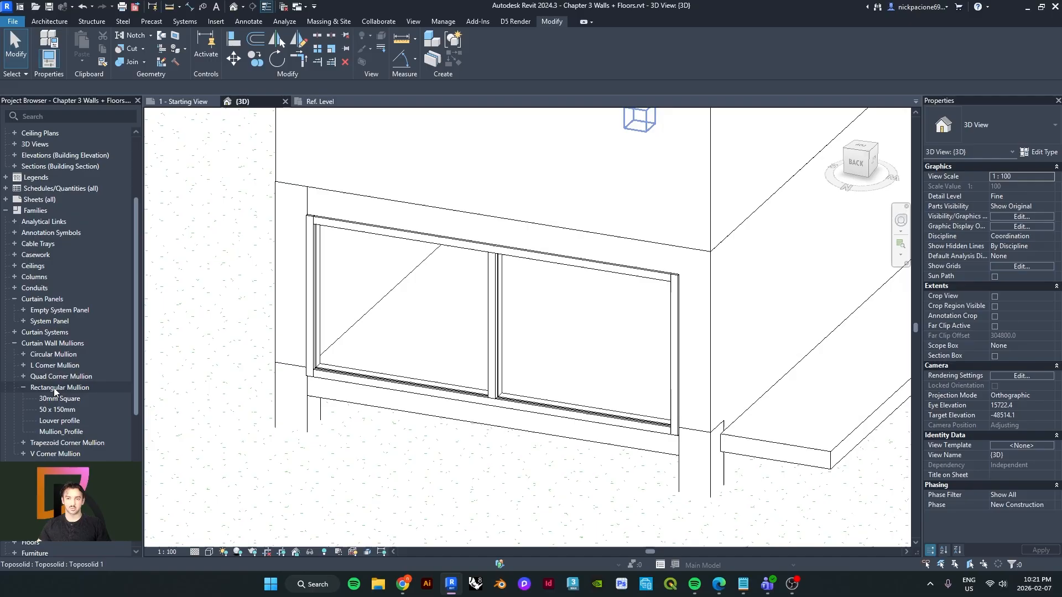
{"action": "right_click", "coordinate": [70, 410]}
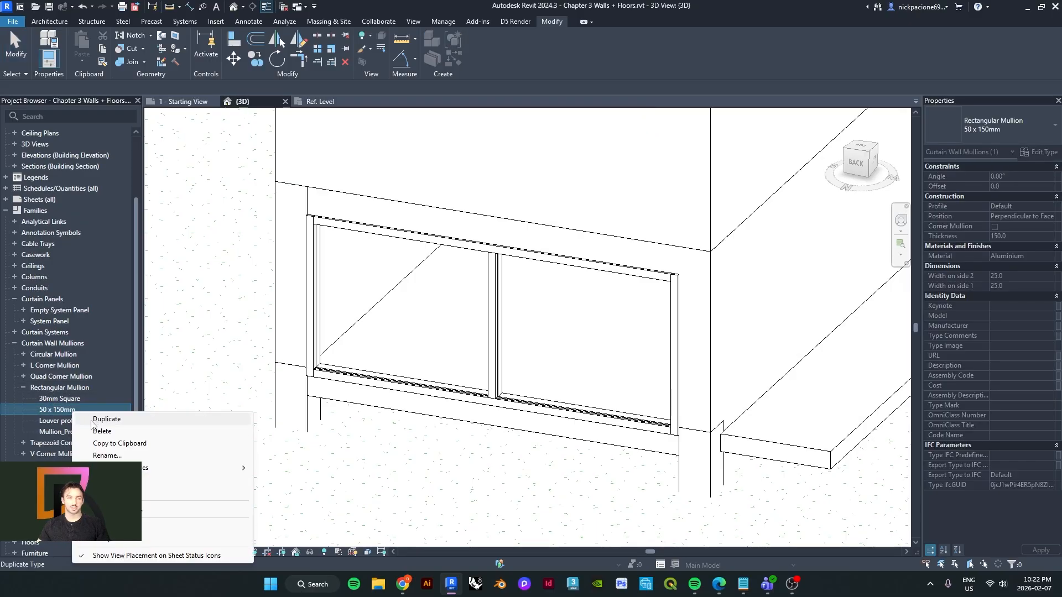
{"action": "left_click", "coordinate": [92, 420]}
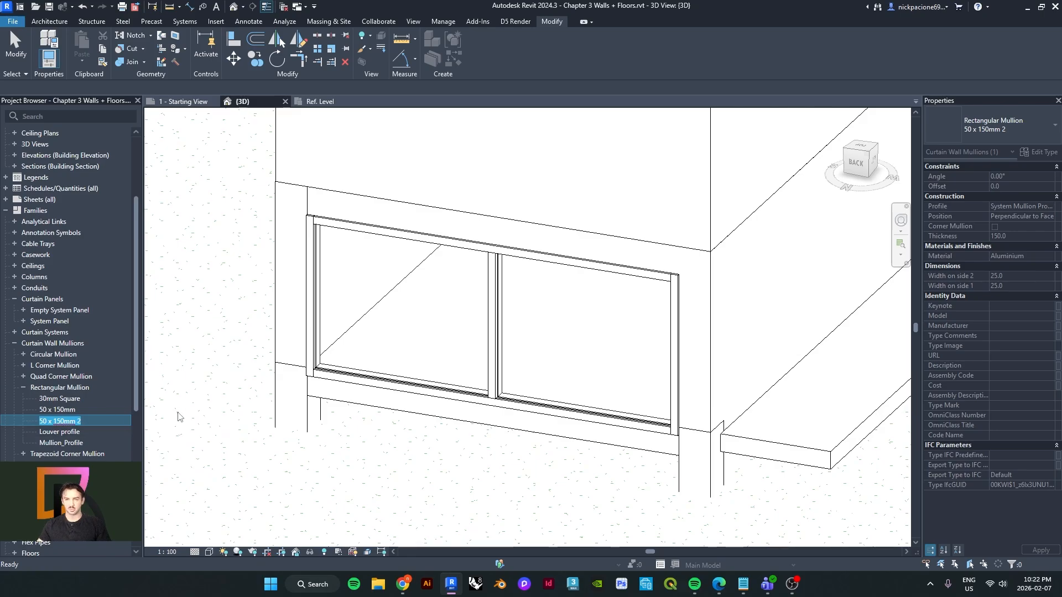
{"action": "type", "text": "Door"}
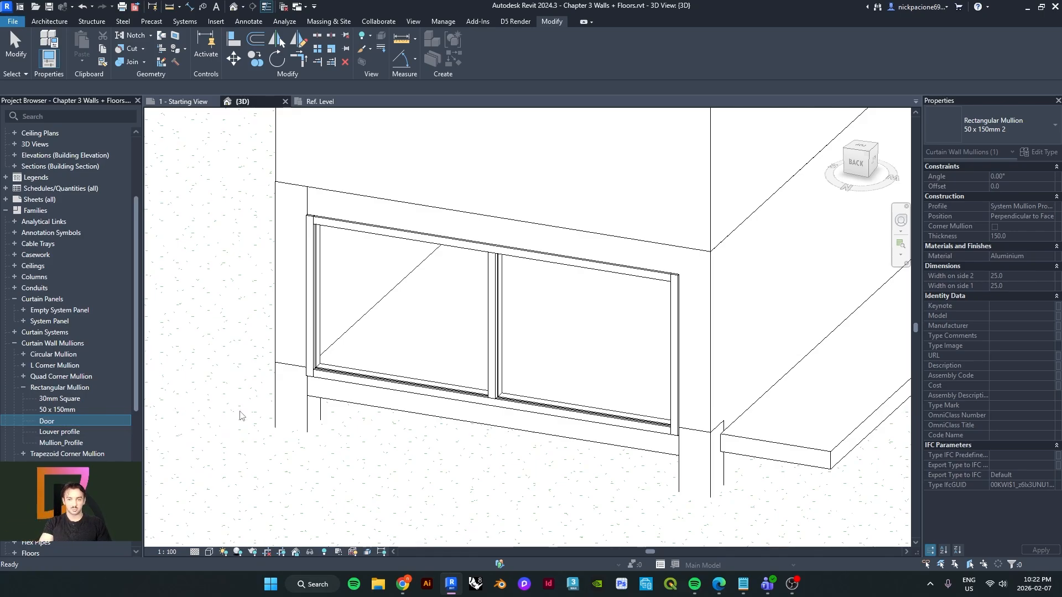
{"action": "type", "text": "_Mullion"}
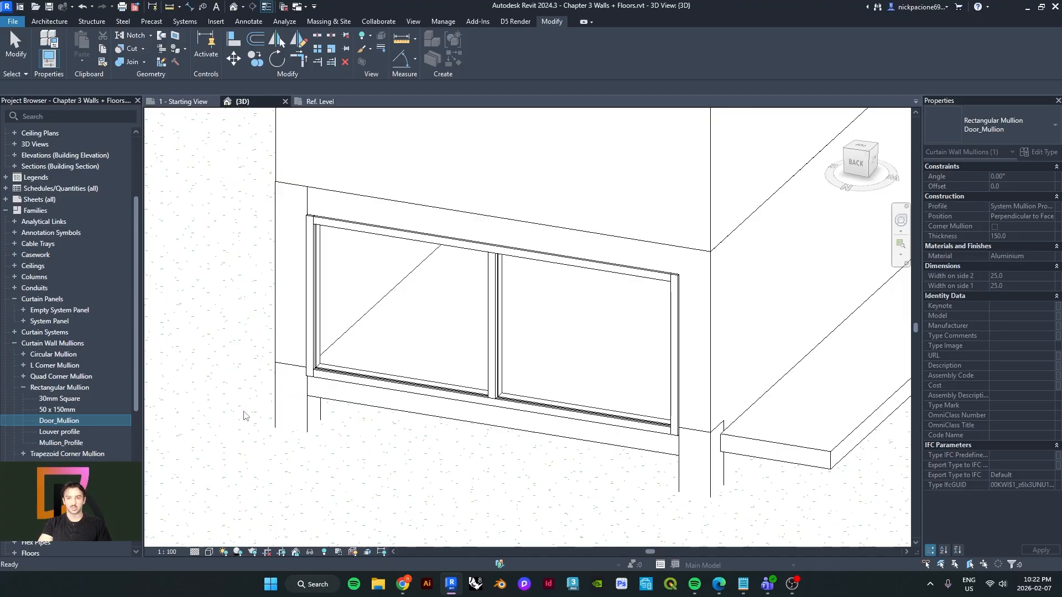
- Set the profile of the Door_Mullion type to Door_profile : Door_profile
{"action": "double_click", "coordinate": [70, 421]}
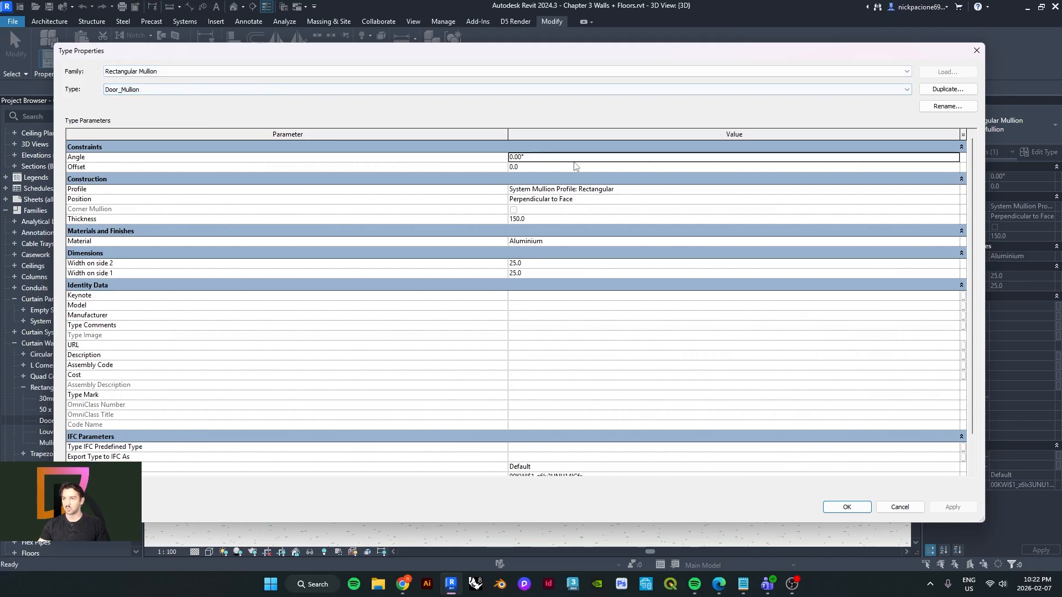
{"action": "left_click", "coordinate": [951, 191]}
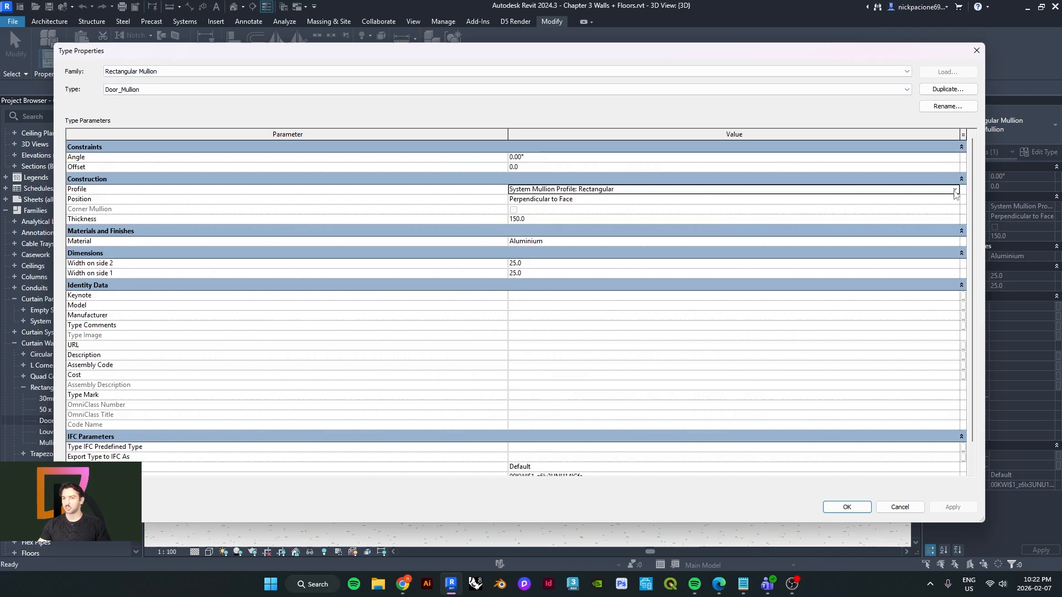
{"action": "left_click", "coordinate": [952, 190]}
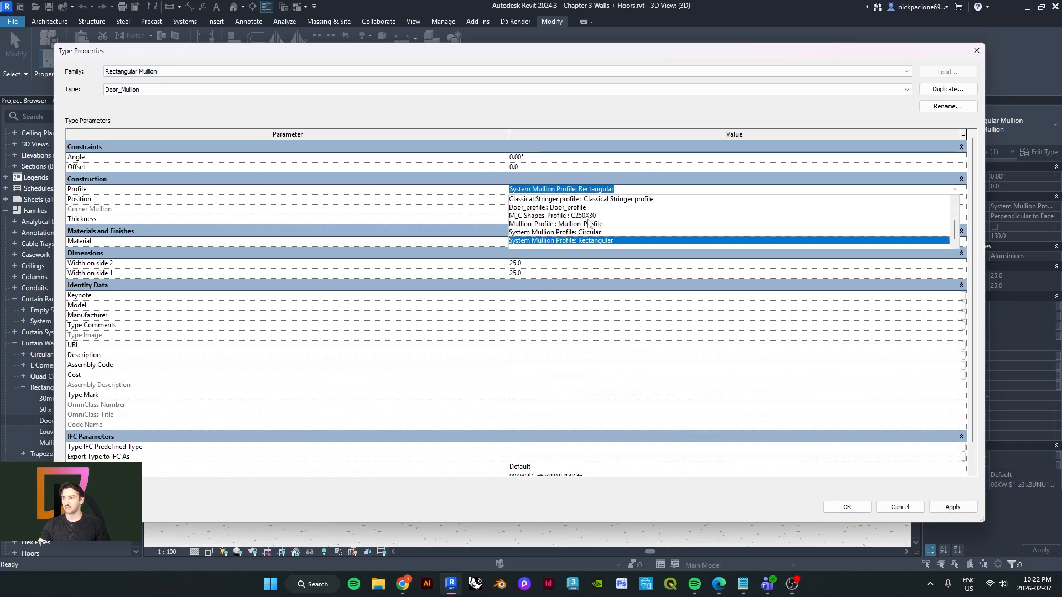
{"action": "left_click", "coordinate": [600, 207]}
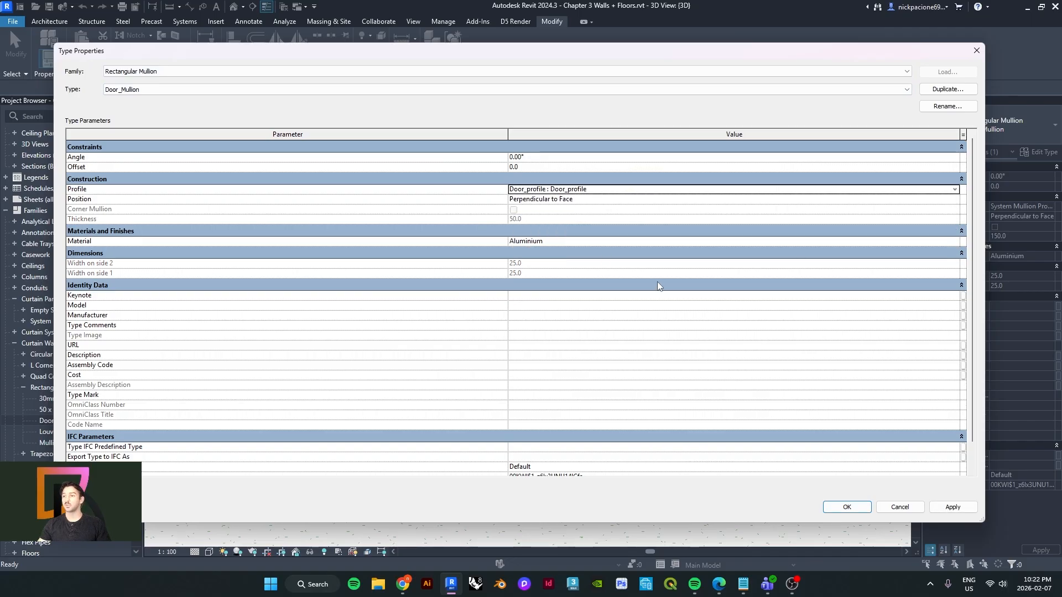
- Assign the Cherry material to the Door_Mullion type and confirm its type properties
{"action": "left_click", "coordinate": [951, 243]}
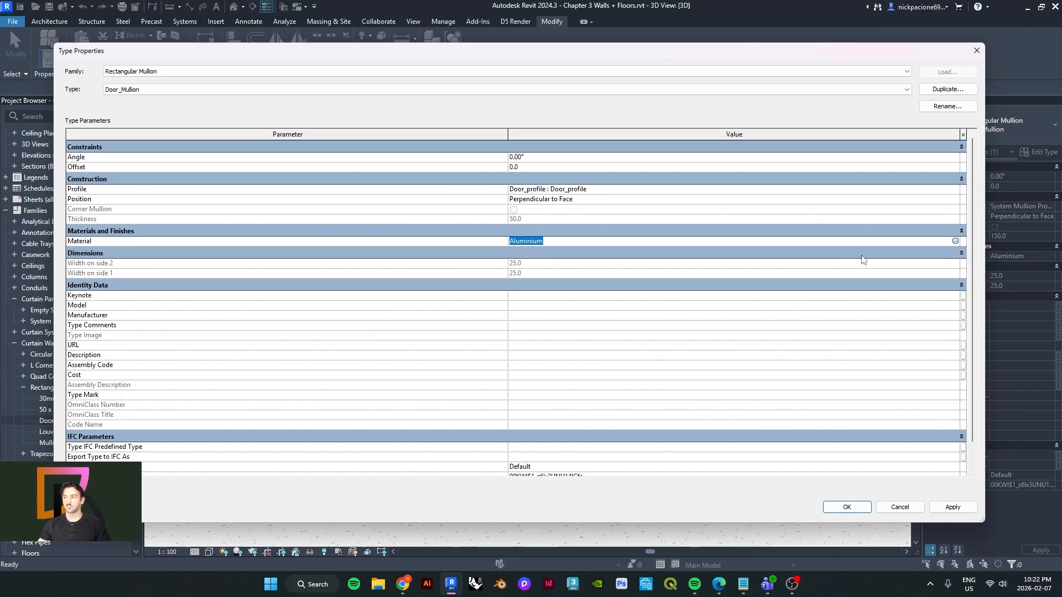
{"action": "left_click", "coordinate": [955, 241]}
{"action": "type", "text": "che"}
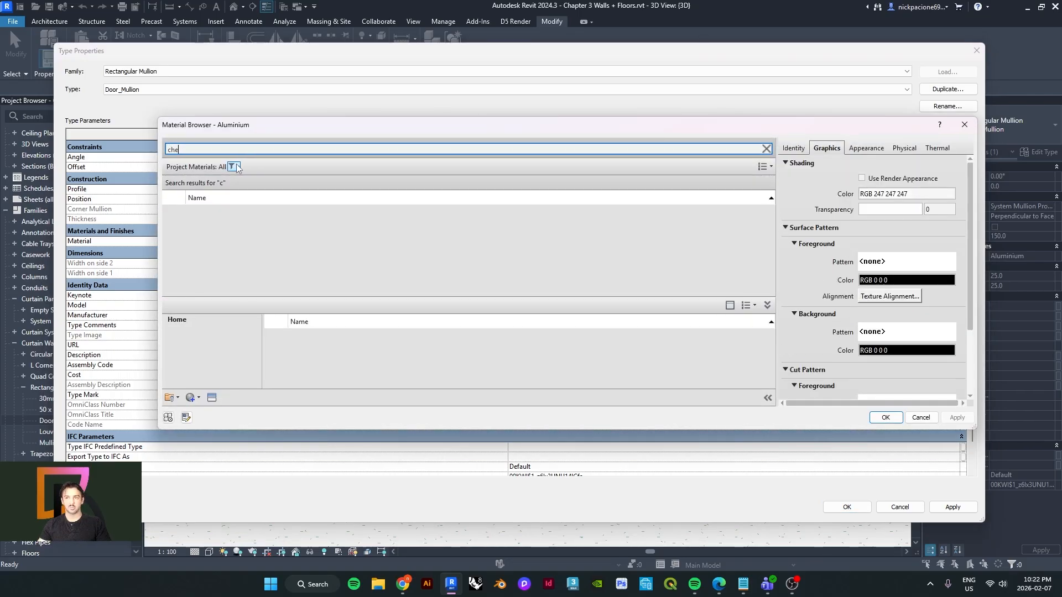
{"action": "double_click", "coordinate": [219, 224]}
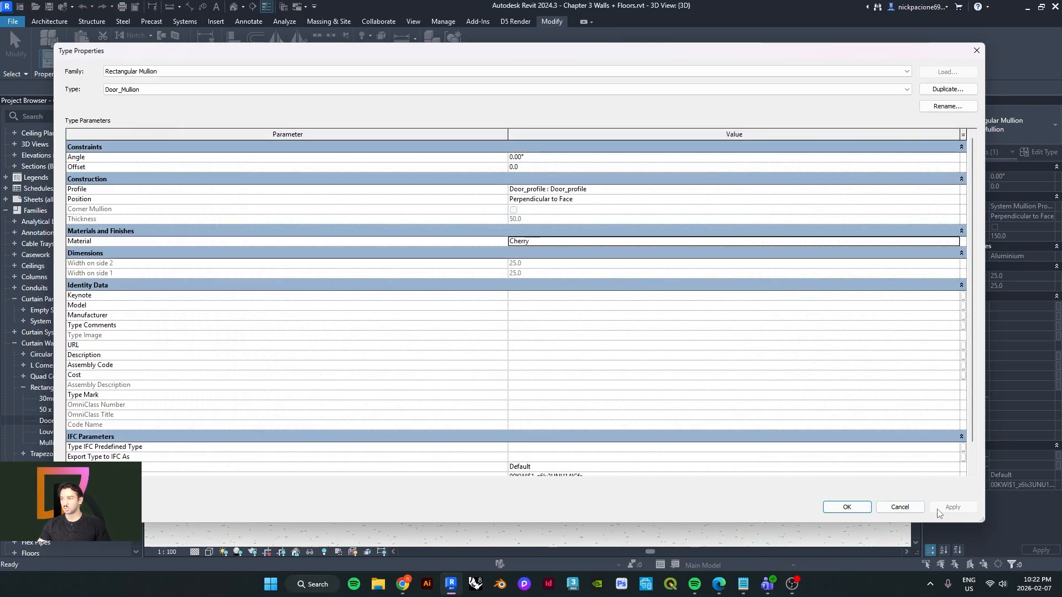
{"action": "left_click", "coordinate": [846, 507]}
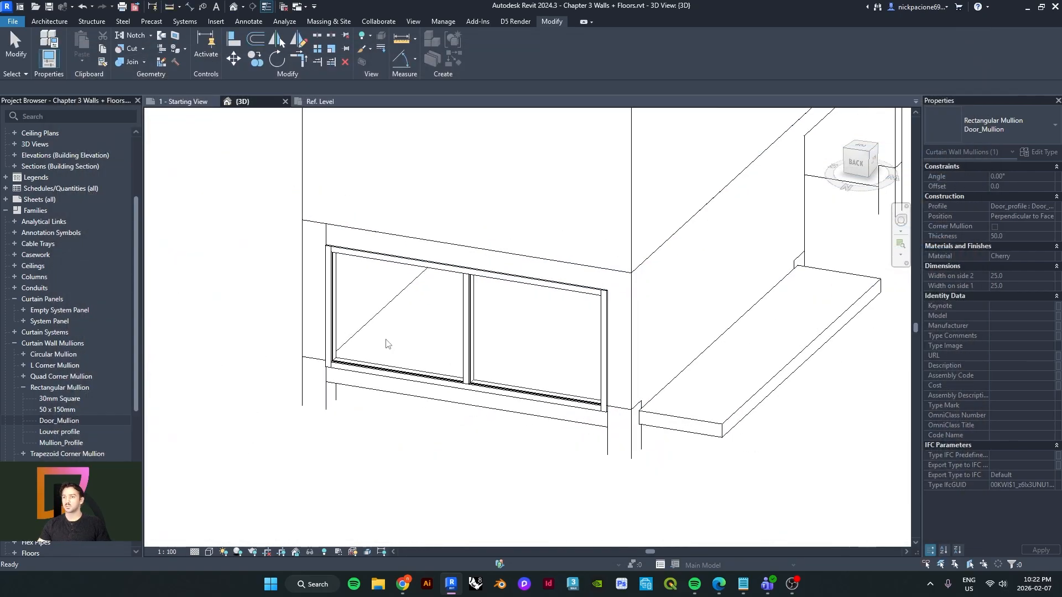
{"action": "key", "text": "Escape"}
- Change the left glazed system panel of the kitchen curtain wall, seen from the back, to the Curtain Wall type
{"action": "scroll", "coordinate": [388, 346], "scroll_direction": "up", "scroll_amount": 3}
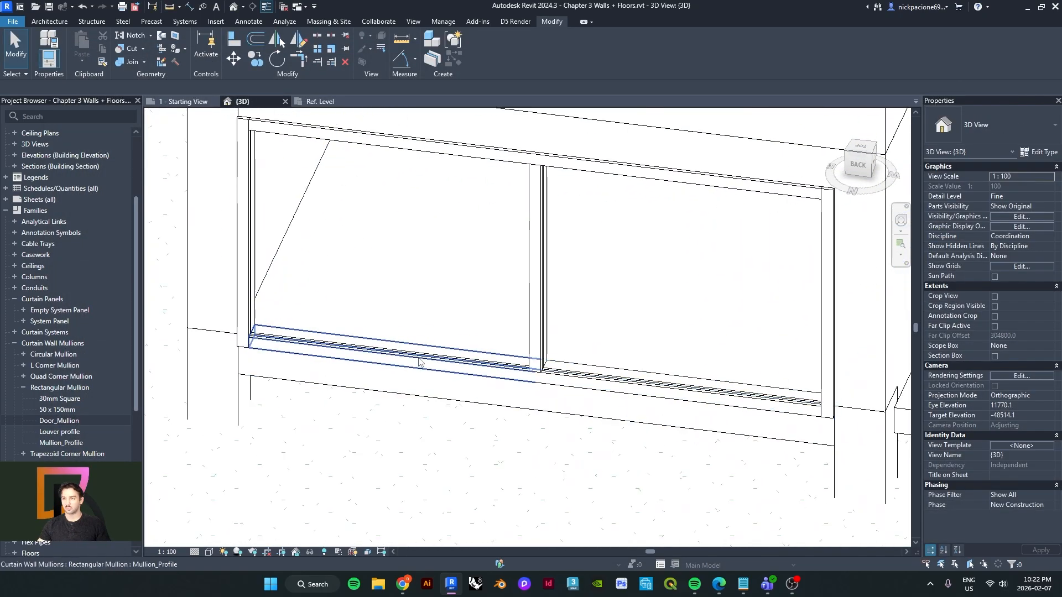
{"action": "scroll", "coordinate": [414, 356], "scroll_direction": "up", "scroll_amount": 2}
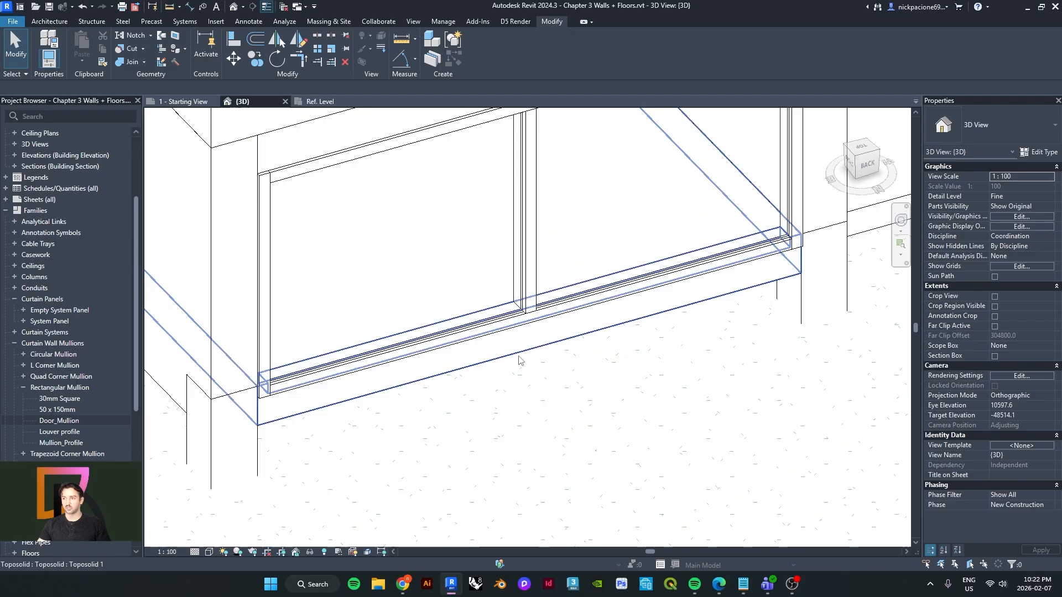
{"action": "key", "text": "Tab"}
{"action": "key", "text": "Tab"}
{"action": "key", "text": "Tab"}
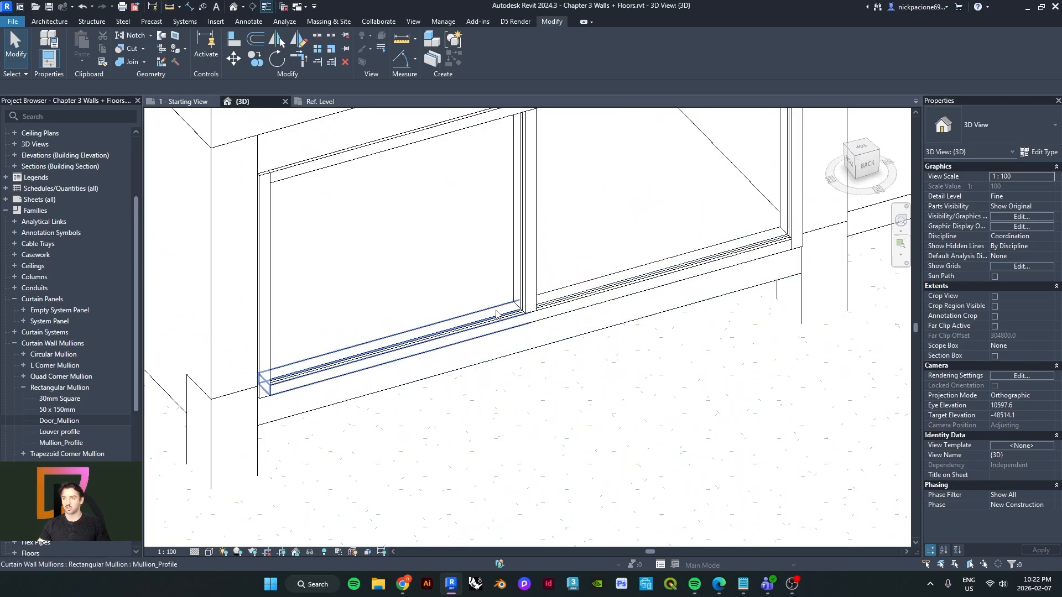
{"action": "key", "text": "Tab"}
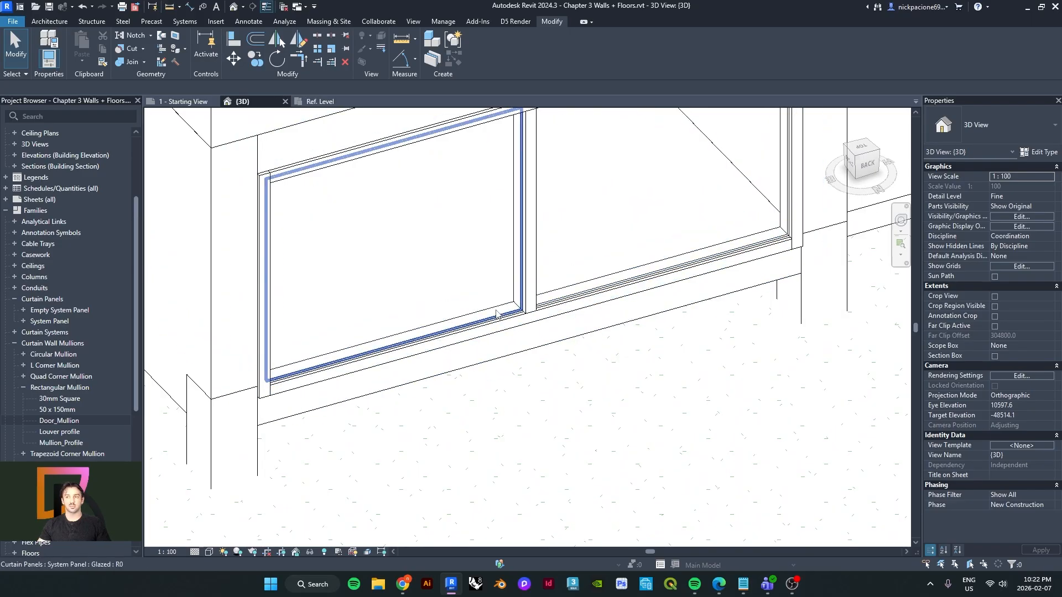
{"action": "left_click", "coordinate": [496, 314]}
{"action": "scroll", "coordinate": [508, 332], "scroll_direction": "down", "scroll_amount": 2}
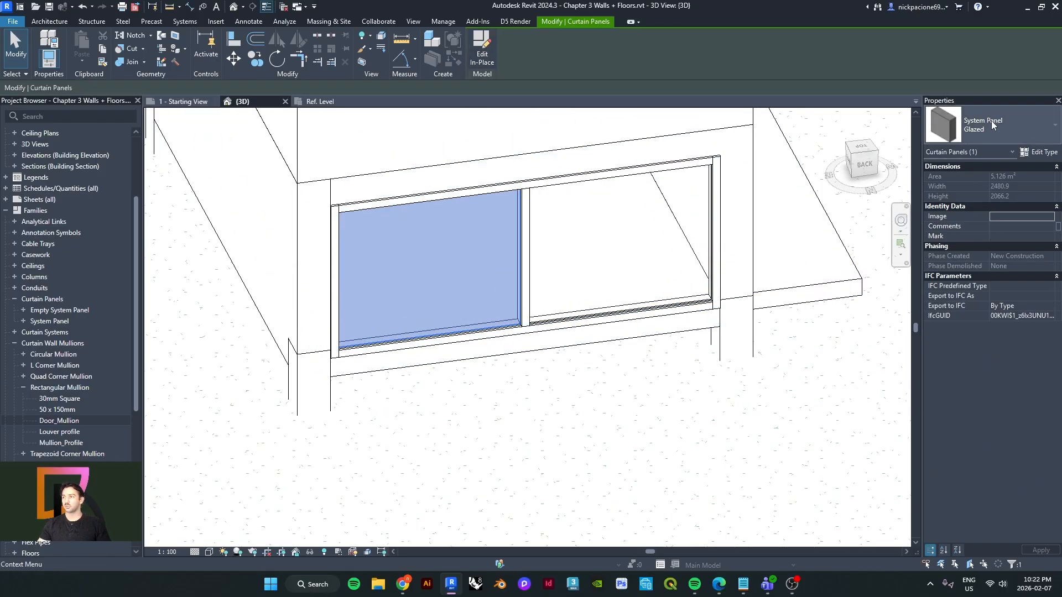
{"action": "left_click", "coordinate": [992, 120]}
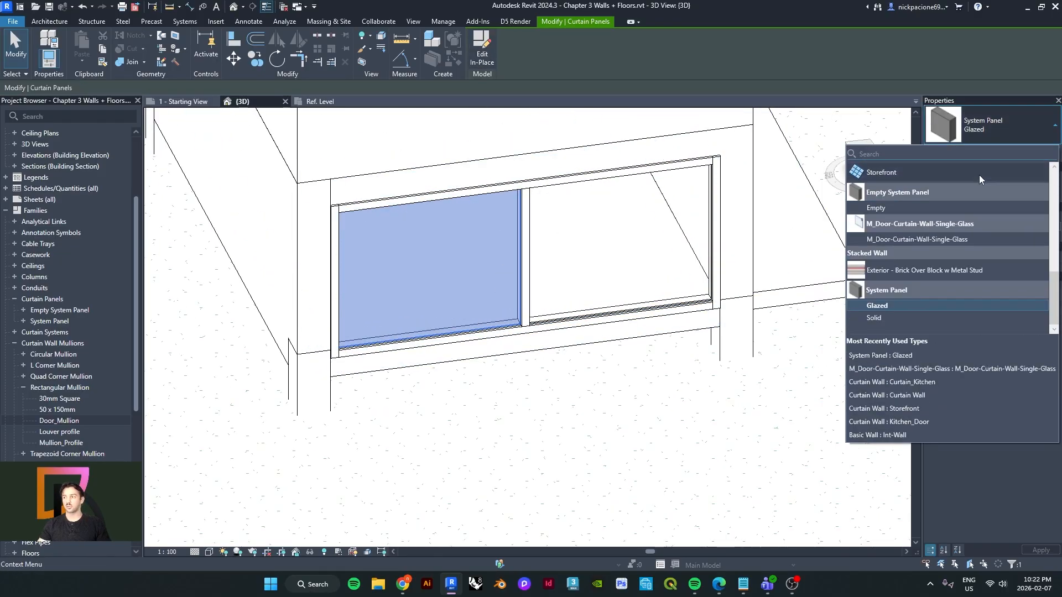
{"action": "scroll", "coordinate": [916, 267], "scroll_direction": "up", "scroll_amount": 3}
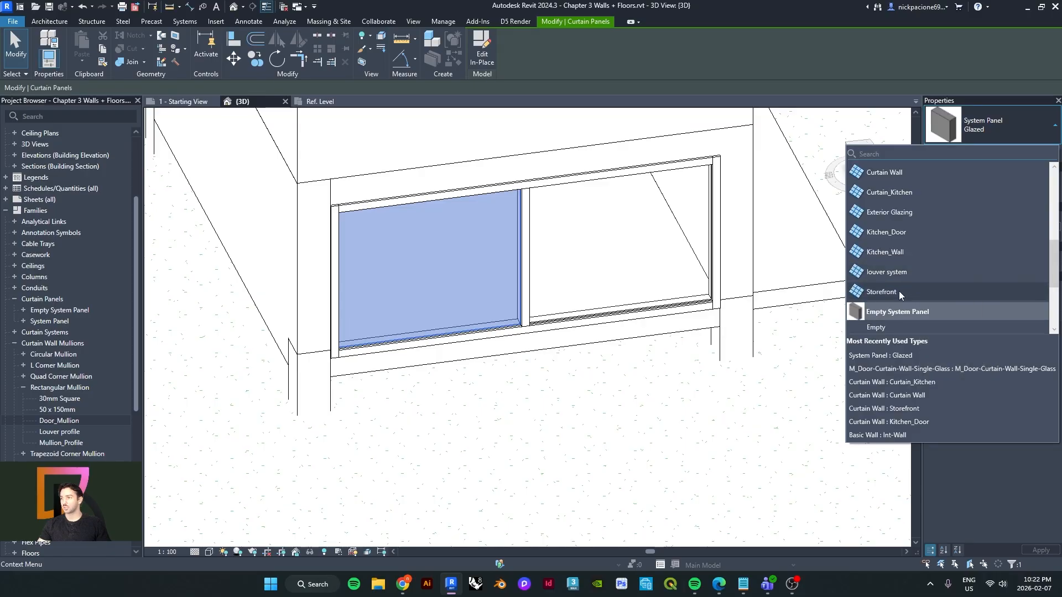
{"action": "scroll", "coordinate": [898, 230], "scroll_direction": "up", "scroll_amount": 3}
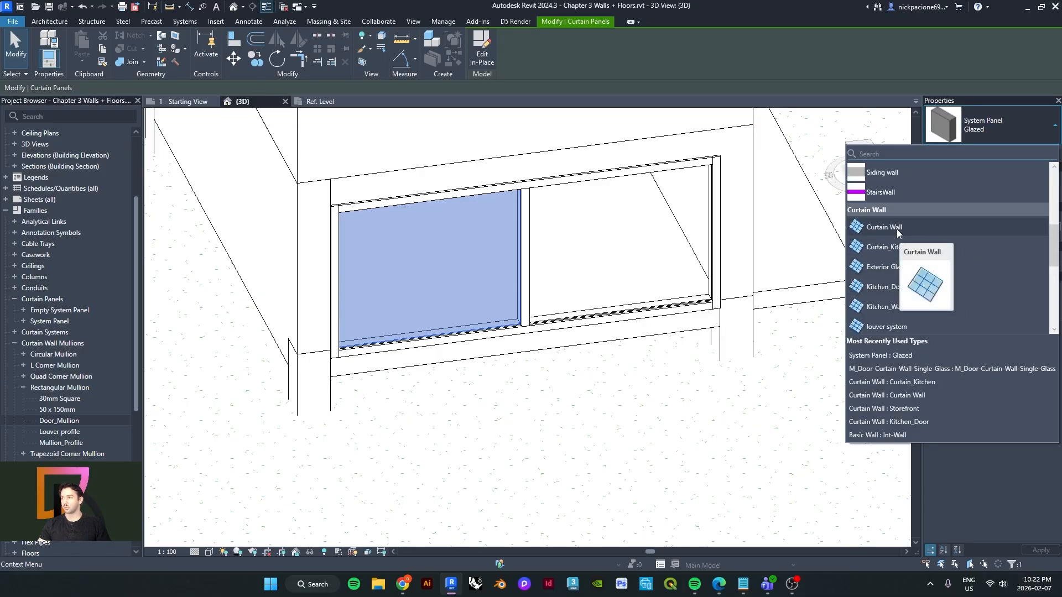
{"action": "left_click", "coordinate": [897, 229]}
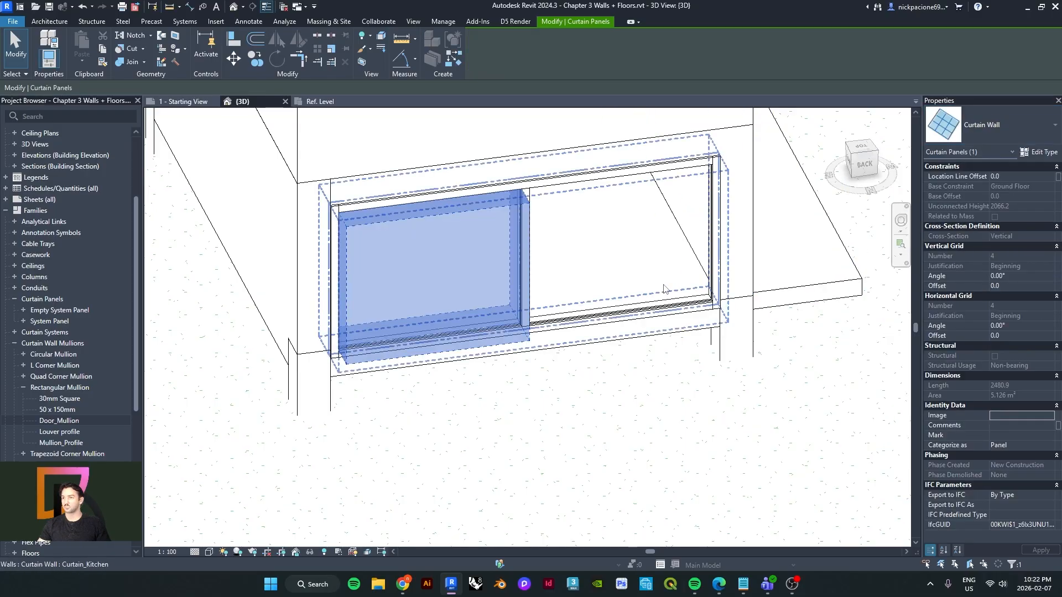
- Duplicate the nested panel's Curtain Wall type under the name Door_Wall
{"action": "middle_click_drag", "start_coordinate": [680, 354], "coordinate": [564, 339], "text": "shift"}
{"action": "scroll", "coordinate": [565, 340], "scroll_direction": "up", "scroll_amount": 6}
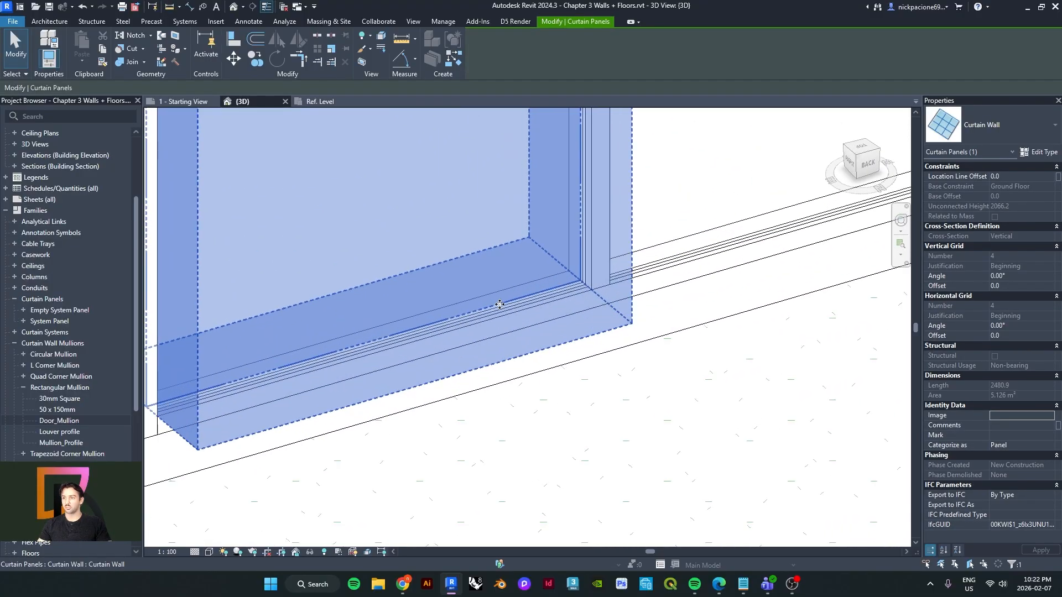
{"action": "left_click", "coordinate": [1039, 152]}
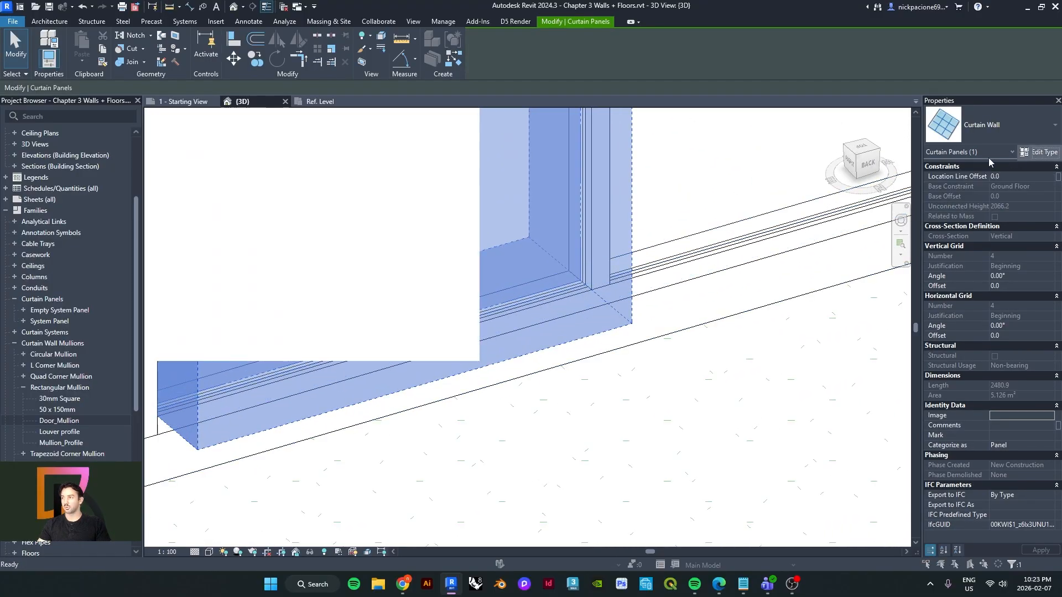
{"action": "left_click", "coordinate": [948, 92]}
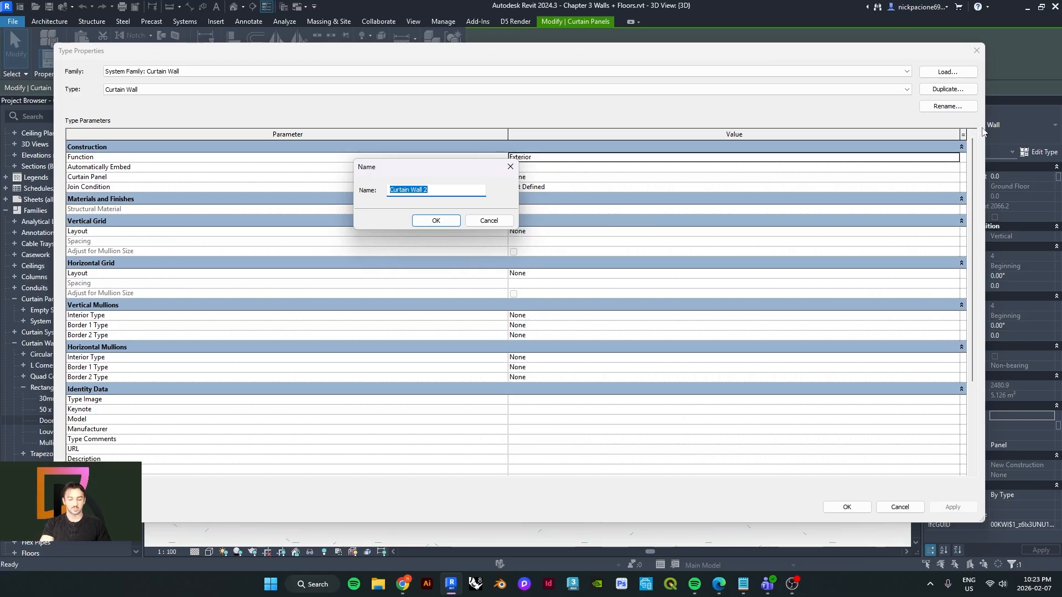
{"action": "type", "text": "Door"}
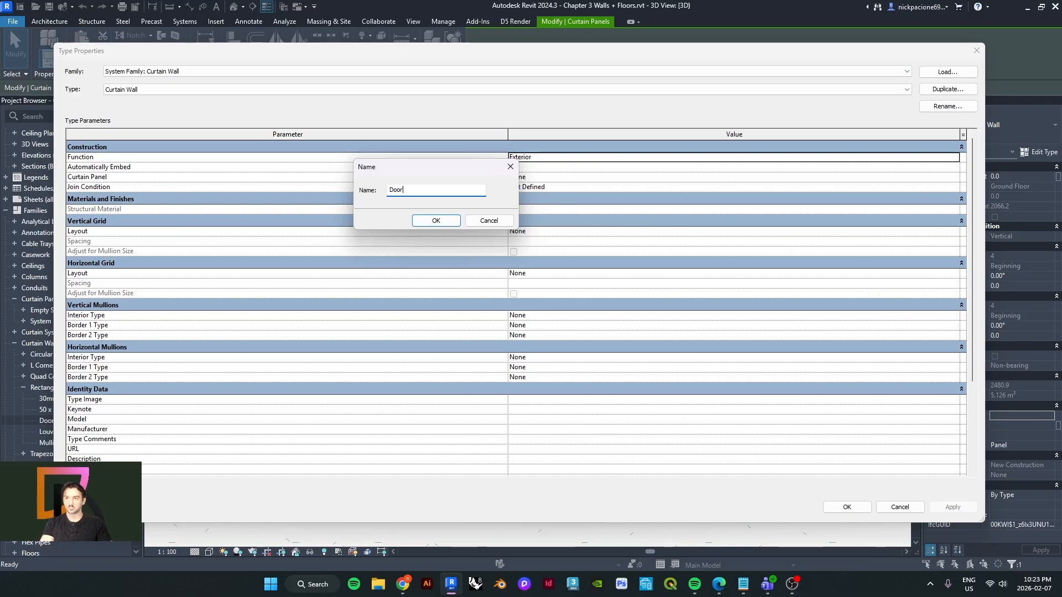
{"action": "type", "text": "_Wall"}
{"action": "key", "text": "Return"}
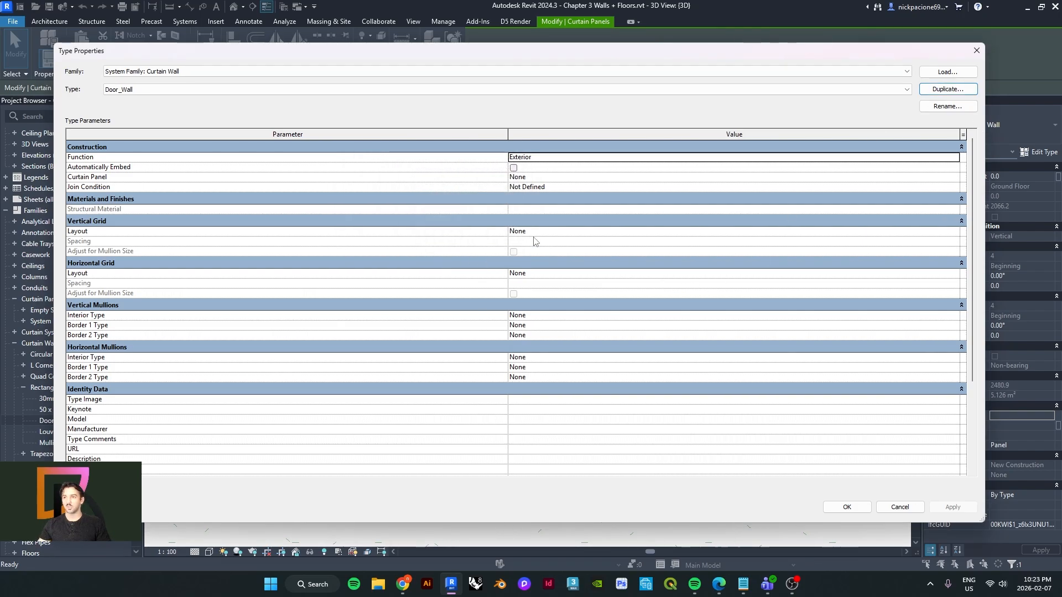
- Set both vertical border mullion types of Door_Wall to Rectangular Mullion : Door_Mullion
{"action": "scroll", "coordinate": [558, 291], "scroll_direction": "down", "scroll_amount": 3}
{"action": "scroll", "coordinate": [556, 292], "scroll_direction": "up", "scroll_amount": 3}
{"action": "left_click", "coordinate": [798, 326]}
{"action": "left_click", "coordinate": [959, 328]}
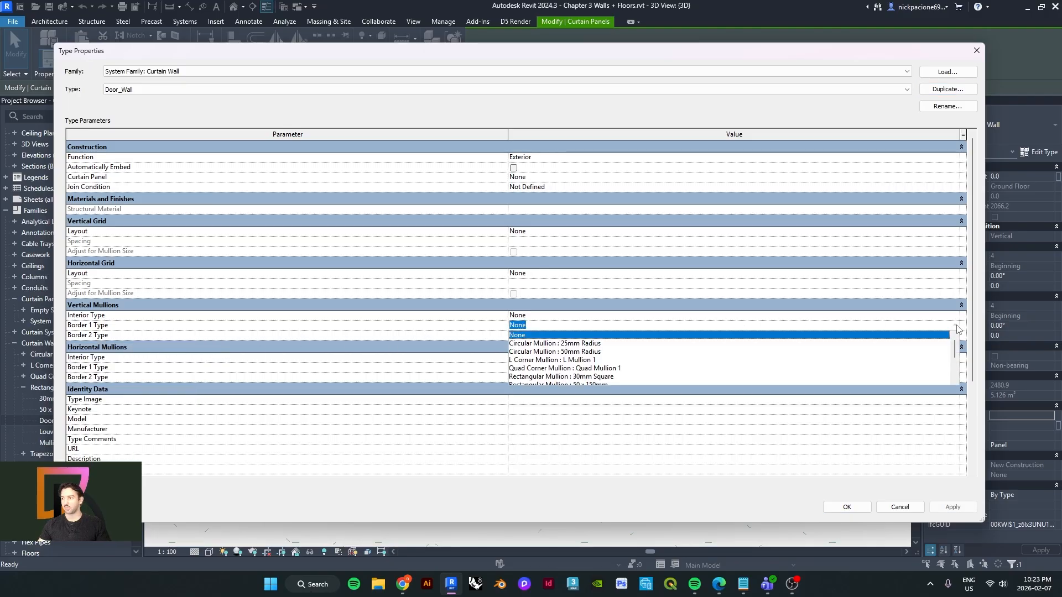
{"action": "scroll", "coordinate": [592, 359], "scroll_direction": "down", "scroll_amount": 3}
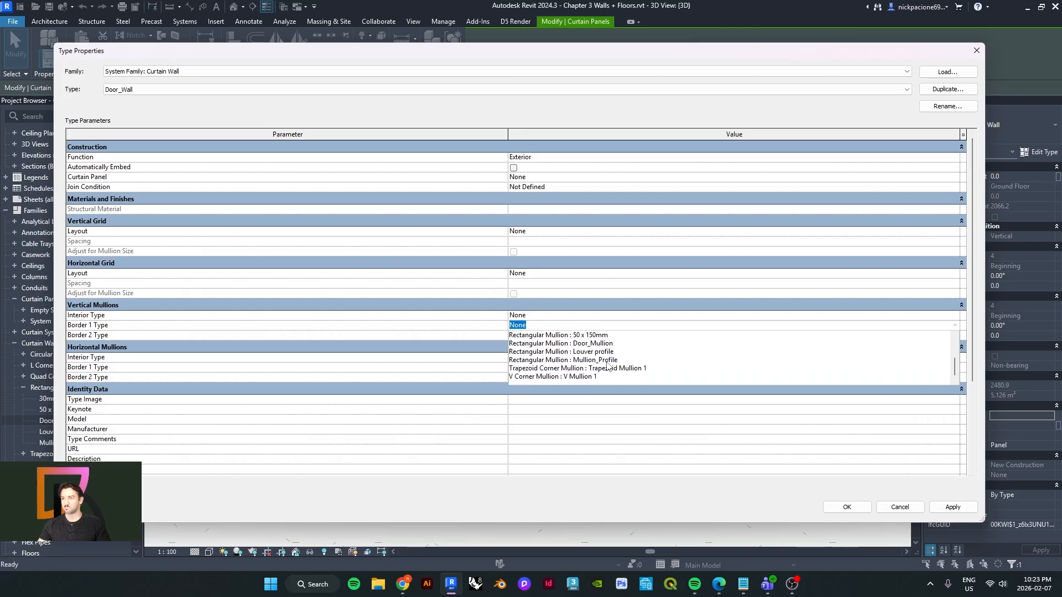
{"action": "left_click", "coordinate": [608, 343]}
{"action": "key", "text": "ctrl+c"}
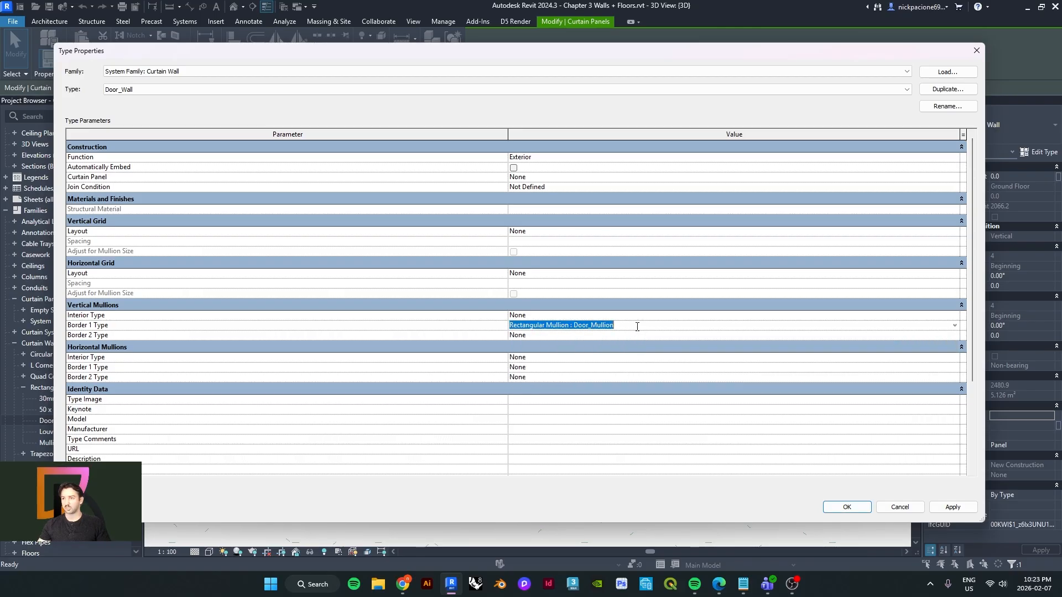
{"action": "left_click", "coordinate": [600, 336]}
{"action": "left_click", "coordinate": [601, 336]}
{"action": "left_click", "coordinate": [601, 348]}
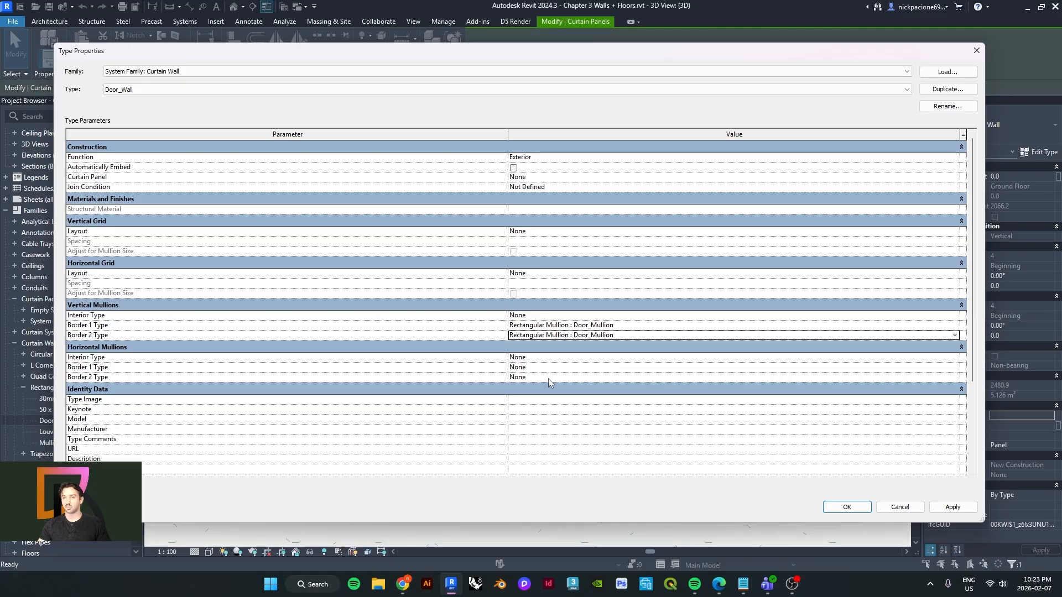
- Set both horizontal border mullion types of Door_Wall to Rectangular Mullion : Door_Mullion and confirm the type properties
{"action": "left_click", "coordinate": [562, 367]}
{"action": "key", "text": "ctrl+v"}
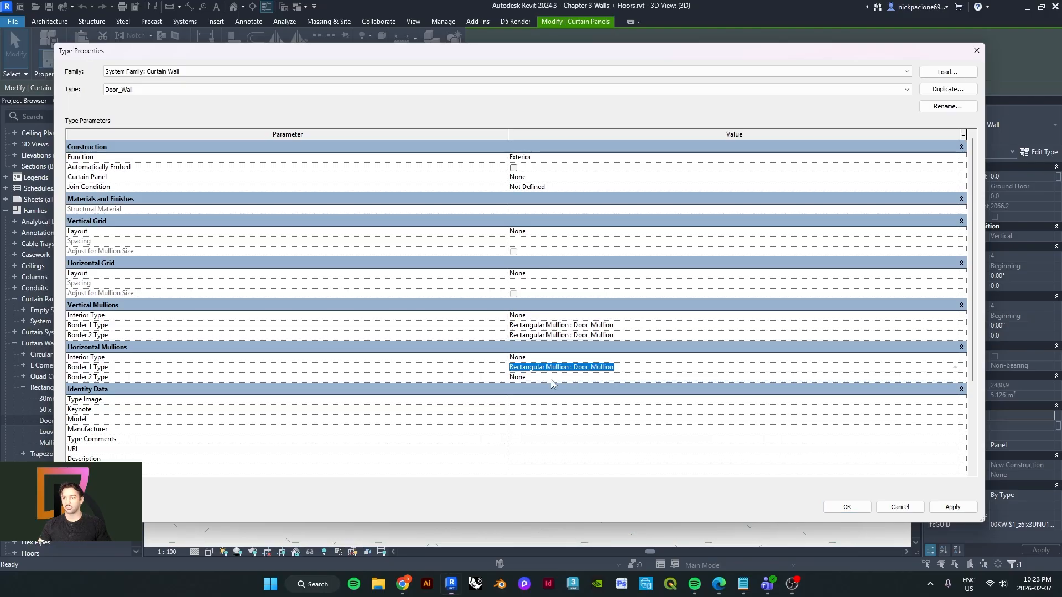
{"action": "left_click", "coordinate": [551, 380]}
{"action": "left_click", "coordinate": [574, 377]}
{"action": "key", "text": "ctrl+v"}
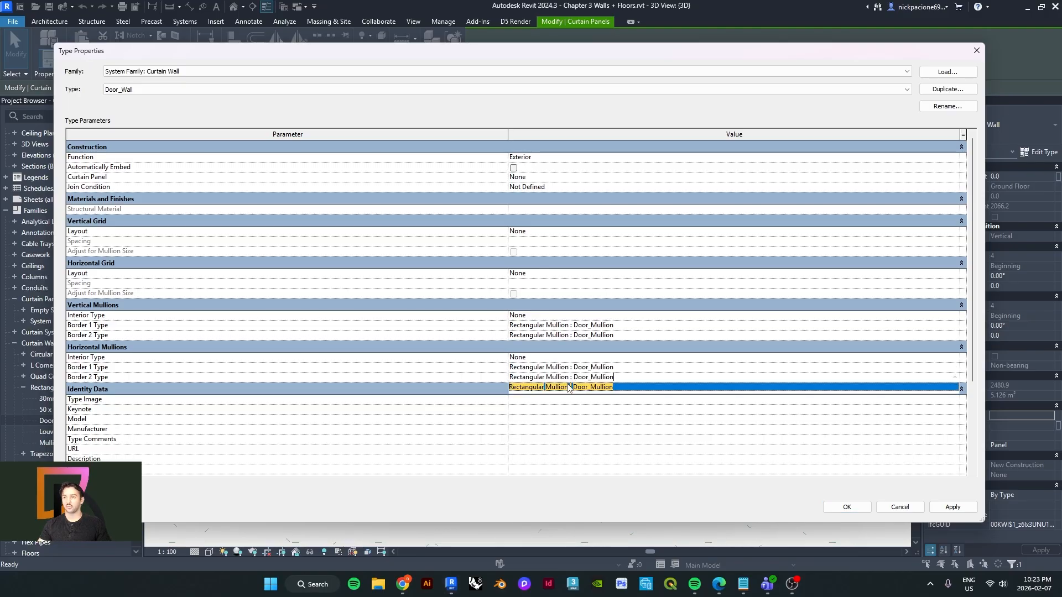
{"action": "left_click", "coordinate": [951, 507]}
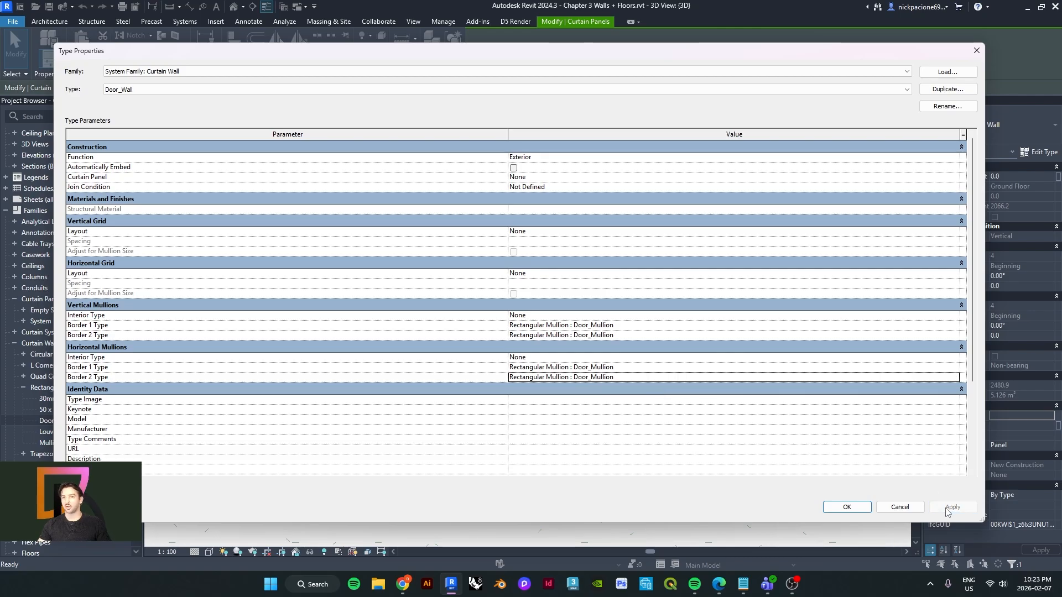
{"action": "left_click", "coordinate": [847, 507]}
{"action": "key", "text": "Escape"}
- Set the 3D view's visual style to Shaded and inspect the door frame within the kitchen curtain wall
{"action": "scroll", "coordinate": [594, 361], "scroll_direction": "down", "scroll_amount": 2}
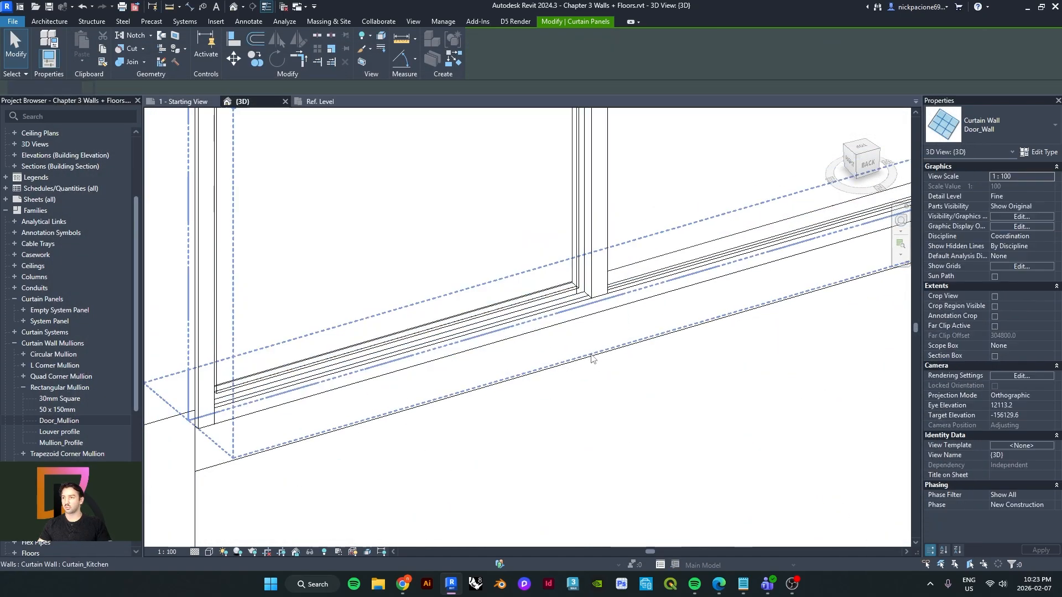
{"action": "middle_click_drag", "start_coordinate": [588, 360], "coordinate": [606, 334], "text": "shift"}
{"action": "middle_click_drag", "start_coordinate": [496, 313], "coordinate": [279, 352], "text": "shift"}
{"action": "scroll", "coordinate": [406, 302], "scroll_direction": "up", "scroll_amount": 2}
{"action": "scroll", "coordinate": [415, 314], "scroll_direction": "down", "scroll_amount": 2}
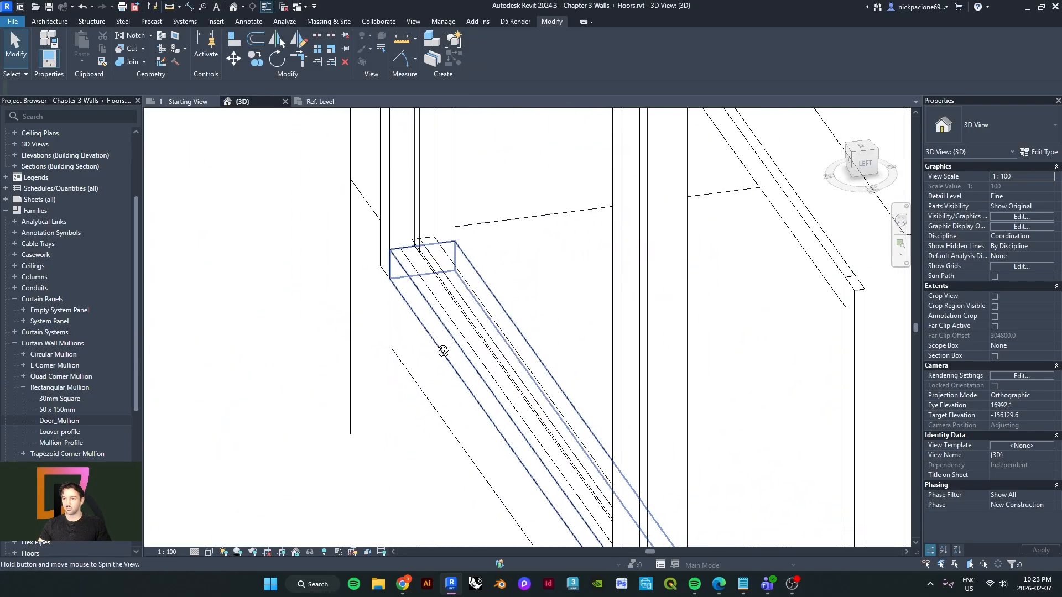
{"action": "middle_click_drag", "start_coordinate": [443, 305], "coordinate": [361, 524], "text": "shift"}
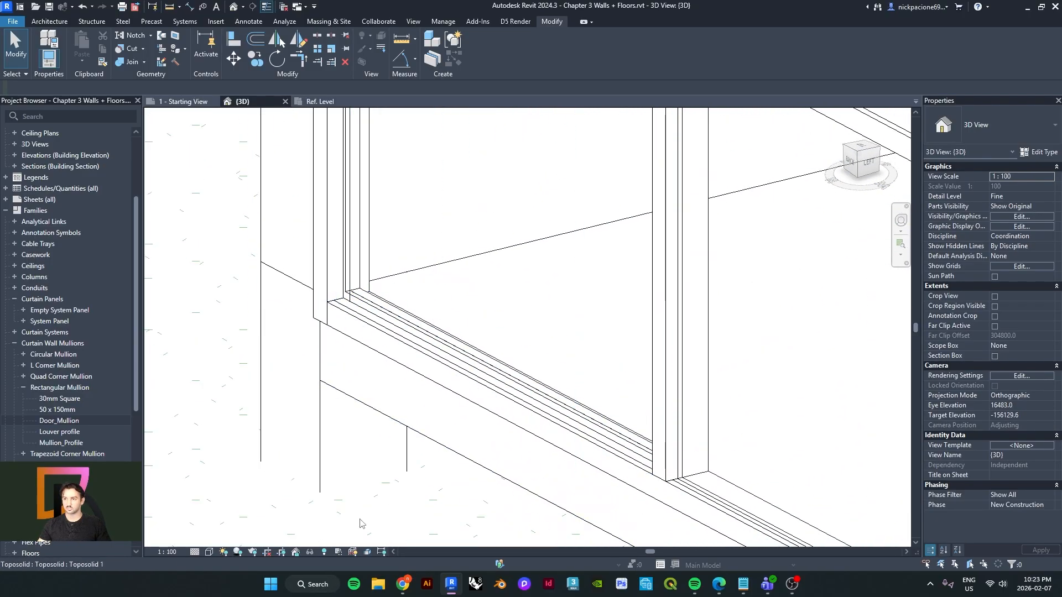
{"action": "left_click", "coordinate": [195, 551]}
{"action": "left_click", "coordinate": [209, 551]}
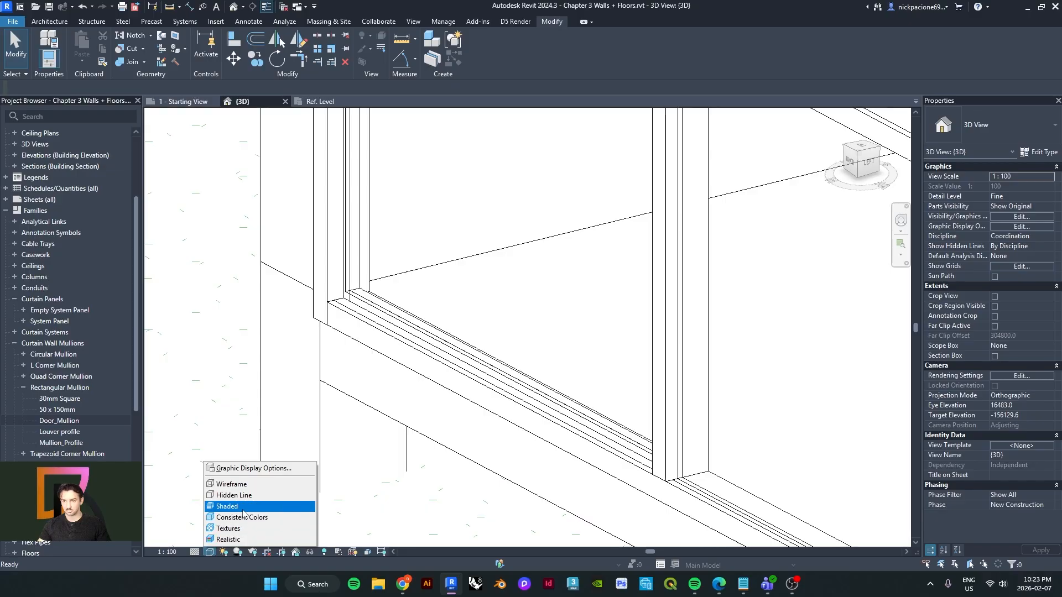
{"action": "left_click", "coordinate": [268, 507]}
{"action": "mouse_move", "coordinate": [268, 507]}
{"action": "middle_mouse_down", "text": "shift"}
{"action": "mouse_move", "coordinate": [303, 439]}
{"action": "mouse_move", "coordinate": [694, 466]}
{"action": "mouse_move", "coordinate": [609, 315]}
{"action": "mouse_move", "coordinate": [540, 284]}
{"action": "mouse_move", "coordinate": [410, 266]}
{"action": "mouse_move", "coordinate": [246, 285]}
{"action": "mouse_move", "coordinate": [276, 272]}
{"action": "mouse_move", "coordinate": [331, 314]}
{"action": "mouse_move", "coordinate": [337, 479]}
{"action": "middle_mouse_up", "text": "shift"}
{"action": "scroll", "coordinate": [312, 408], "scroll_direction": "up", "scroll_amount": 2}
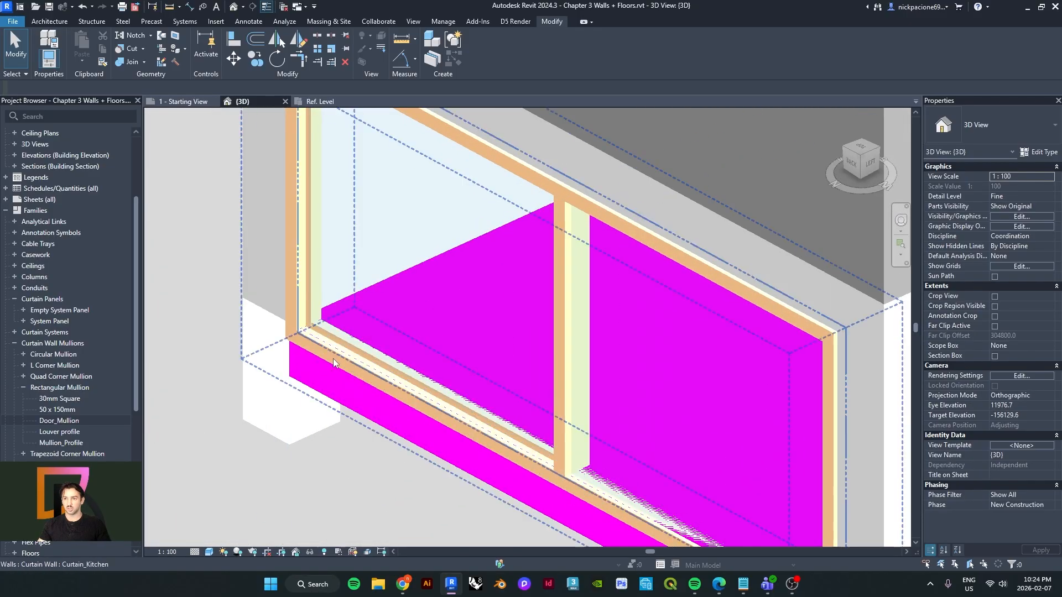
{"action": "middle_click_drag", "start_coordinate": [315, 336], "coordinate": [307, 340], "text": "shift"}
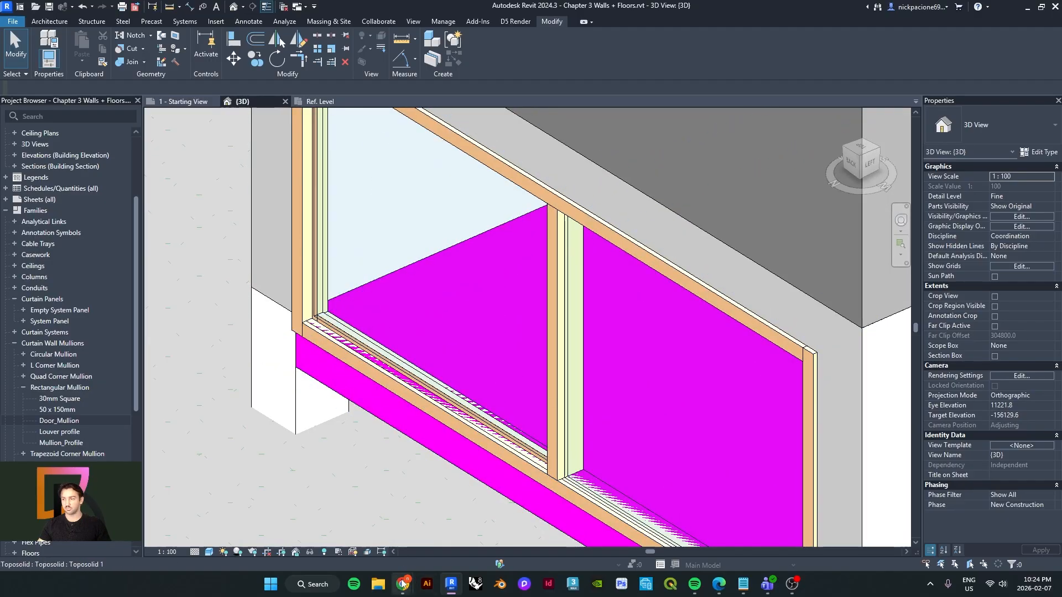
- Switch to Edge and open the Dezeen article's photo of the Wandering House sliding door in a new tab
{"action": "mouse_move", "coordinate": [718, 584]}
{"action": "left_click", "coordinate": [714, 521]}
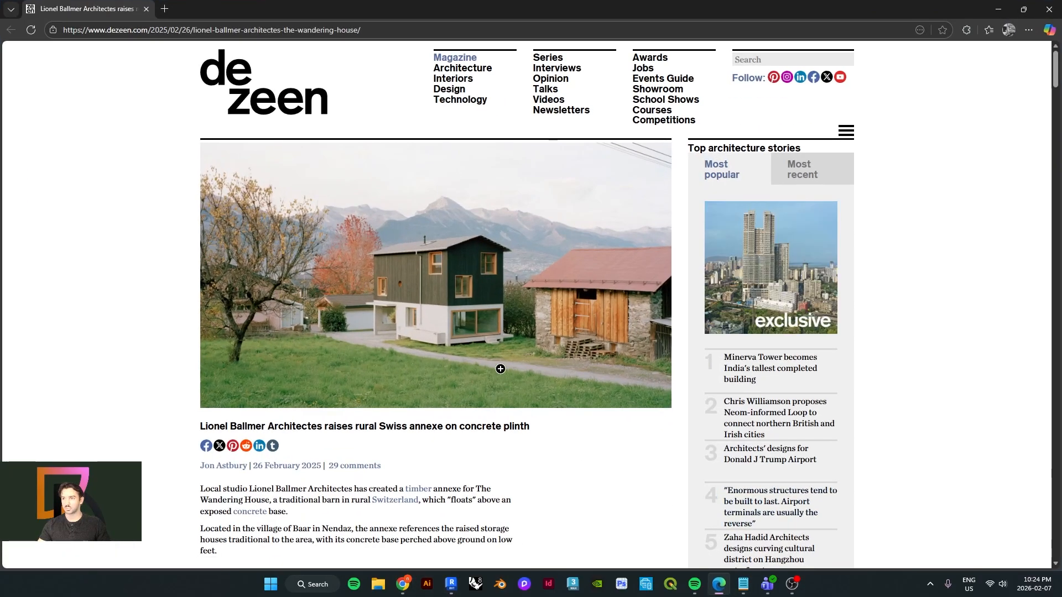
{"action": "scroll", "coordinate": [500, 369], "scroll_direction": "down", "scroll_amount": 15}
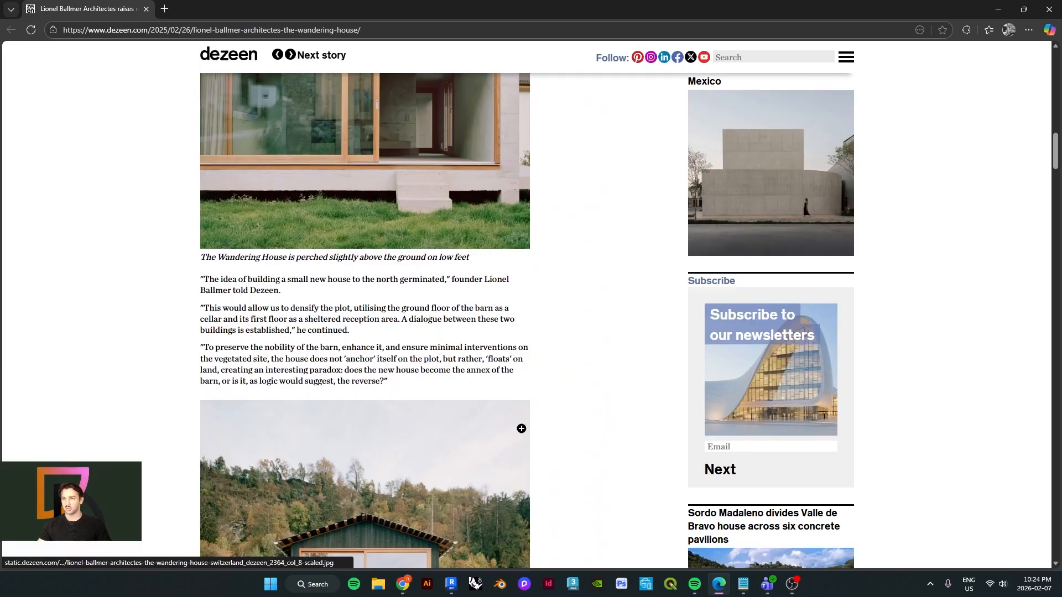
{"action": "scroll", "coordinate": [521, 429], "scroll_direction": "up", "scroll_amount": 2}
{"action": "left_click", "coordinate": [417, 279]}
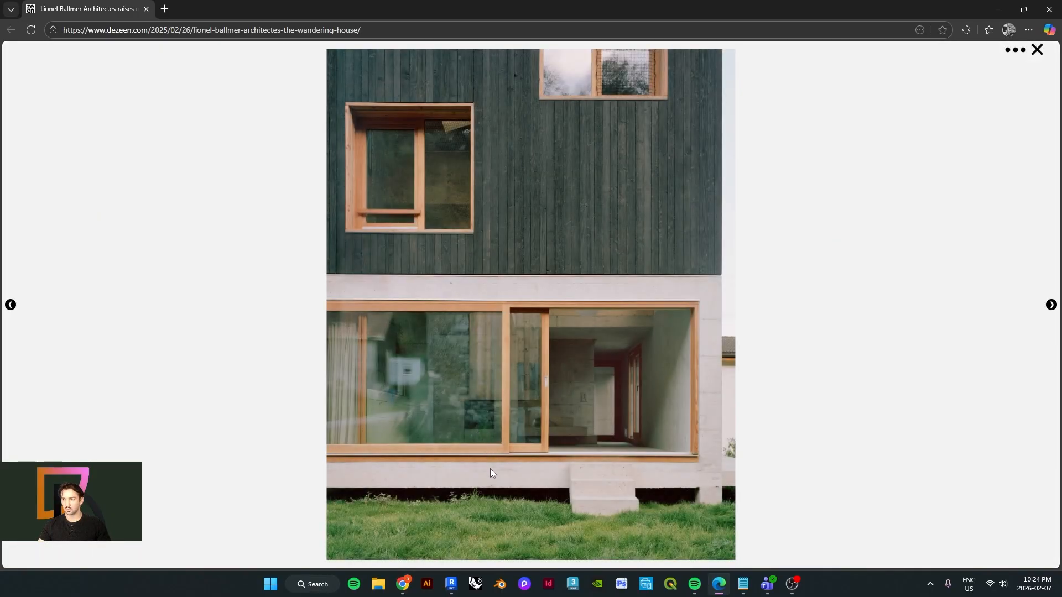
{"action": "right_click", "coordinate": [486, 447]}
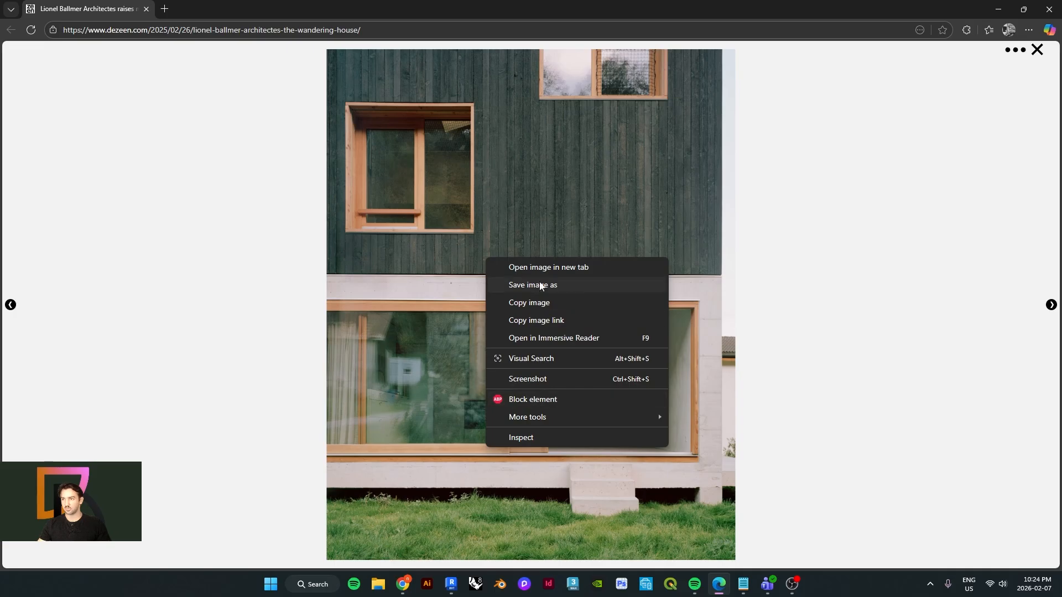
{"action": "left_click", "coordinate": [545, 268]}
{"action": "key", "text": "ctrl+Tab"}
- Enlarge the photo and examine how the sliding door frame sits relative to the surrounding timber frame
{"action": "left_click", "coordinate": [1030, 29]}
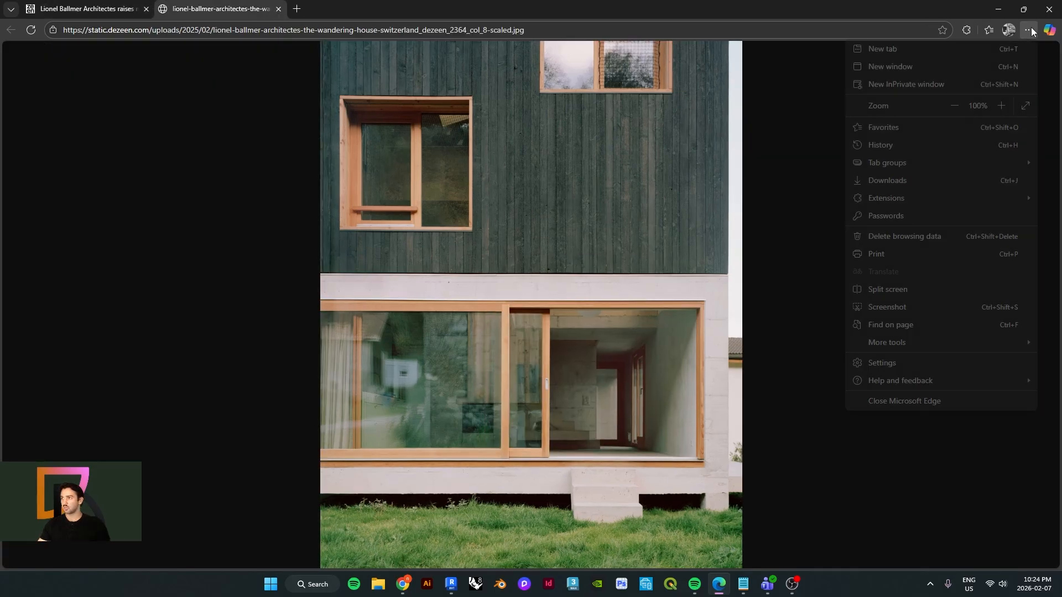
{"action": "left_click", "coordinate": [1000, 106]}
{"action": "left_click", "coordinate": [1001, 105]}
{"action": "left_click", "coordinate": [1001, 106]}
{"action": "left_click", "coordinate": [1001, 106]}
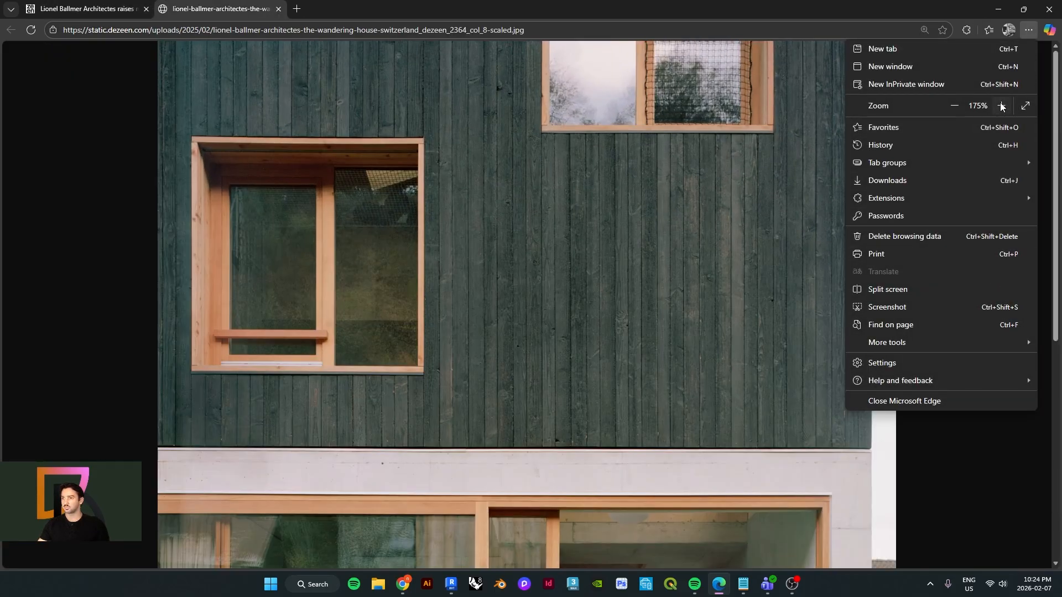
{"action": "left_click", "coordinate": [1000, 106]}
{"action": "left_click", "coordinate": [1000, 106]}
{"action": "left_click", "coordinate": [1001, 105]}
{"action": "scroll", "coordinate": [447, 435], "scroll_direction": "down", "scroll_amount": 3}
{"action": "scroll", "coordinate": [447, 435], "scroll_direction": "down", "scroll_amount": 5}
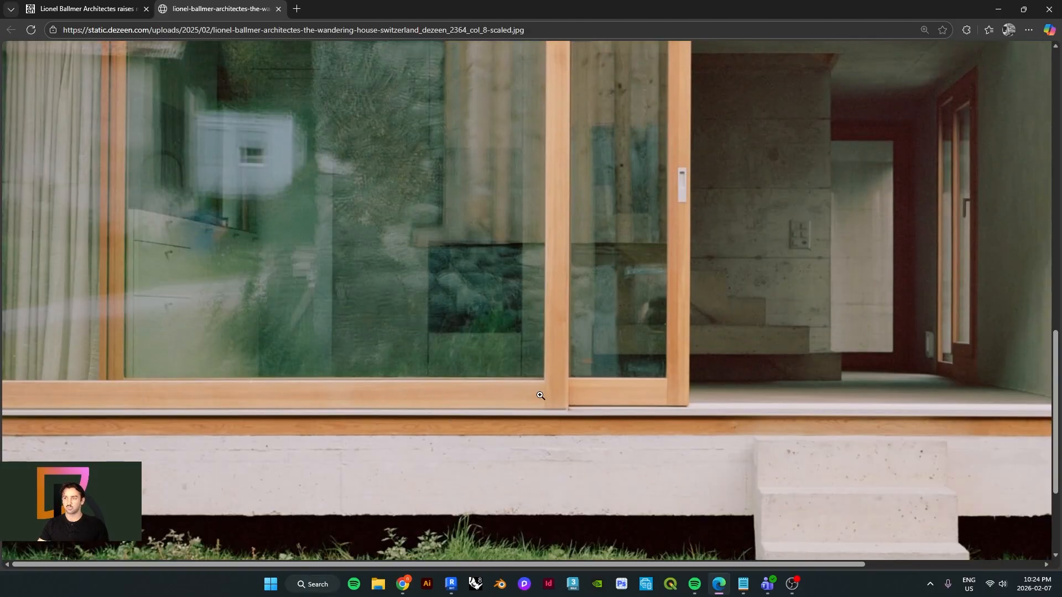
{"action": "scroll", "coordinate": [557, 351], "scroll_direction": "up", "scroll_amount": 3}
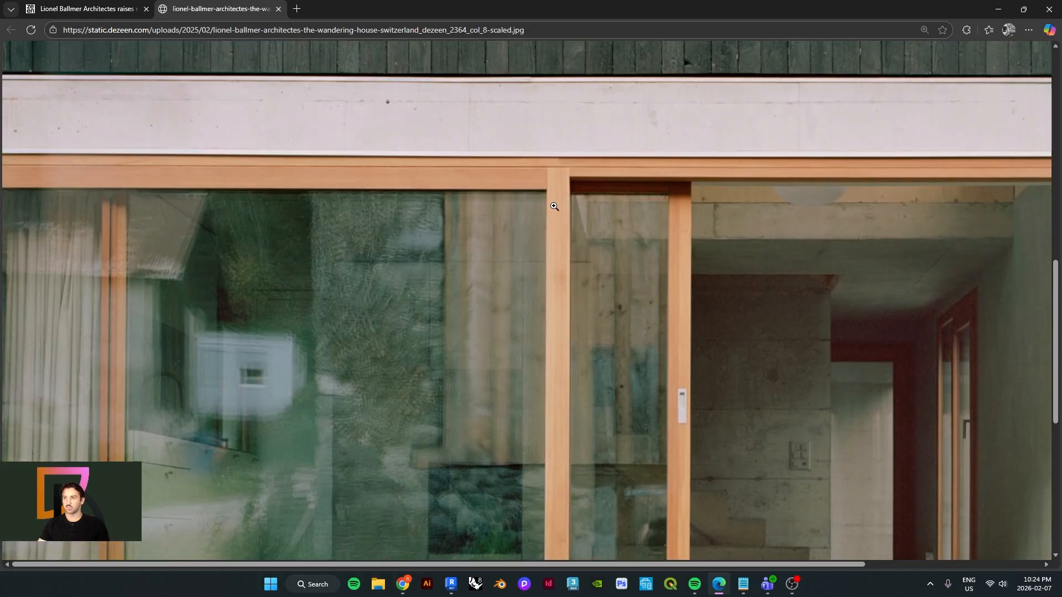
{"action": "scroll", "coordinate": [550, 200], "scroll_direction": "down", "scroll_amount": 2}
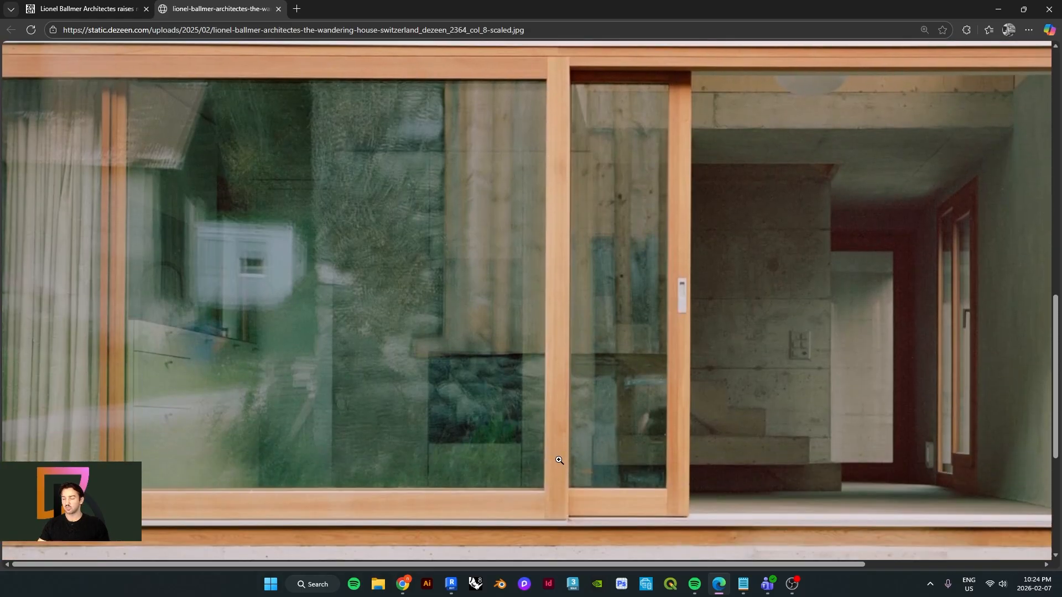
- Switch back to Revit and examine the lower corner where the door frame meets the central mullion
{"action": "left_click", "coordinate": [452, 590]}
{"action": "middle_click_drag", "start_coordinate": [487, 388], "coordinate": [683, 521], "text": "shift"}
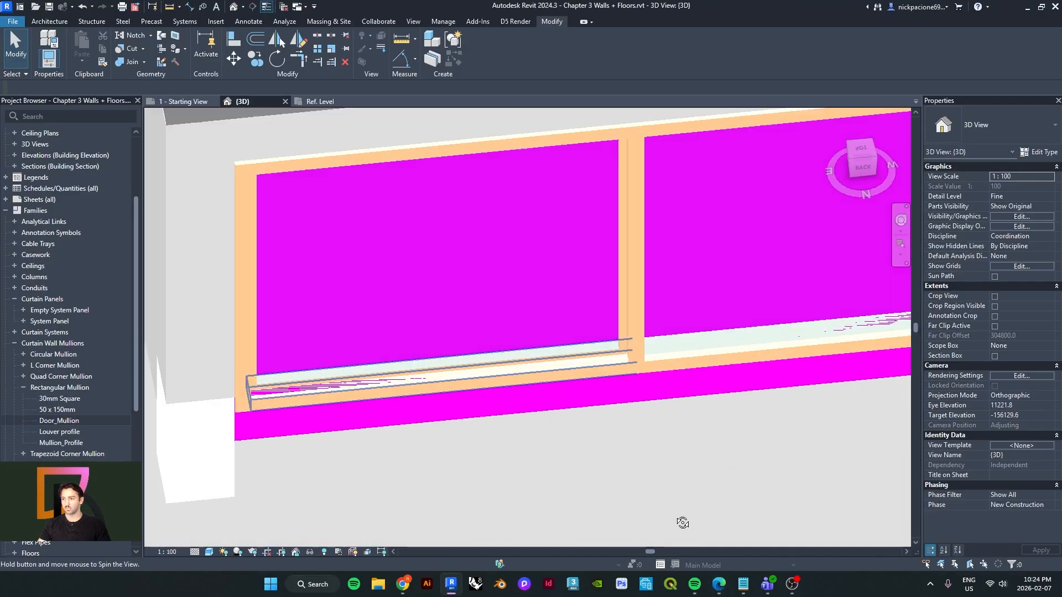
{"action": "scroll", "coordinate": [656, 376], "scroll_direction": "up", "scroll_amount": 3}
{"action": "middle_click_drag", "start_coordinate": [655, 376], "coordinate": [617, 282], "text": "shift"}
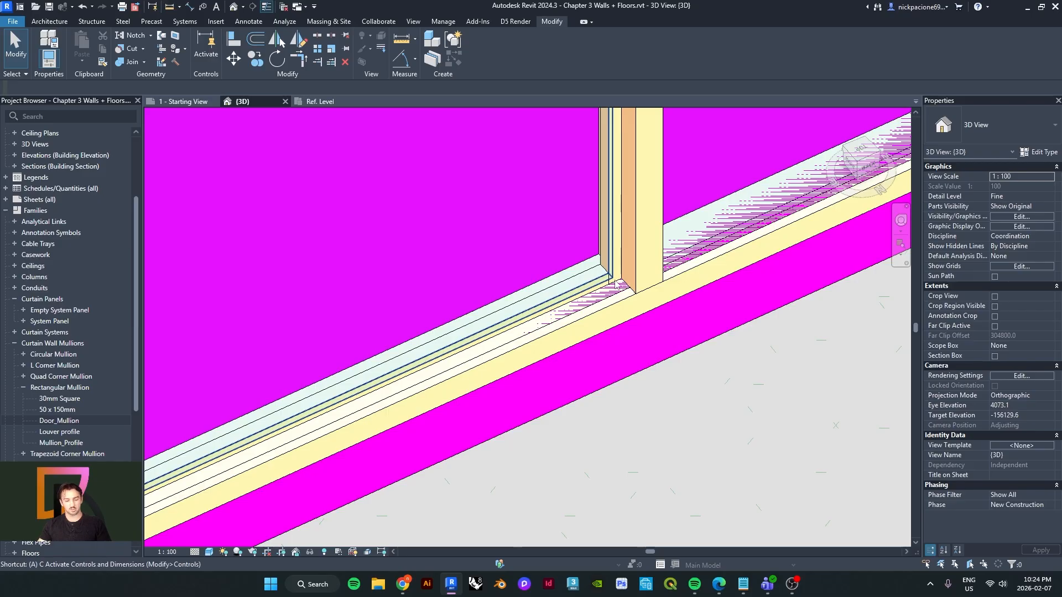
{"action": "key", "text": "a"}
{"action": "key", "text": "l"}
{"action": "middle_click_drag", "start_coordinate": [616, 283], "coordinate": [608, 268], "text": "shift"}
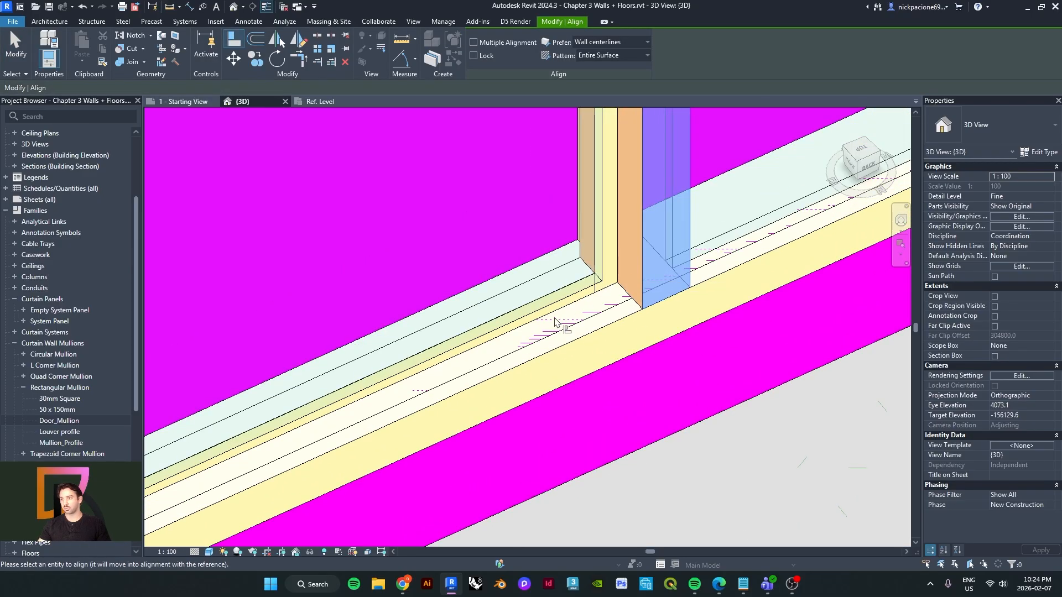
{"action": "key", "text": "Escape"}
{"action": "key", "text": "Escape"}
{"action": "scroll", "coordinate": [611, 275], "scroll_direction": "down", "scroll_amount": 3}
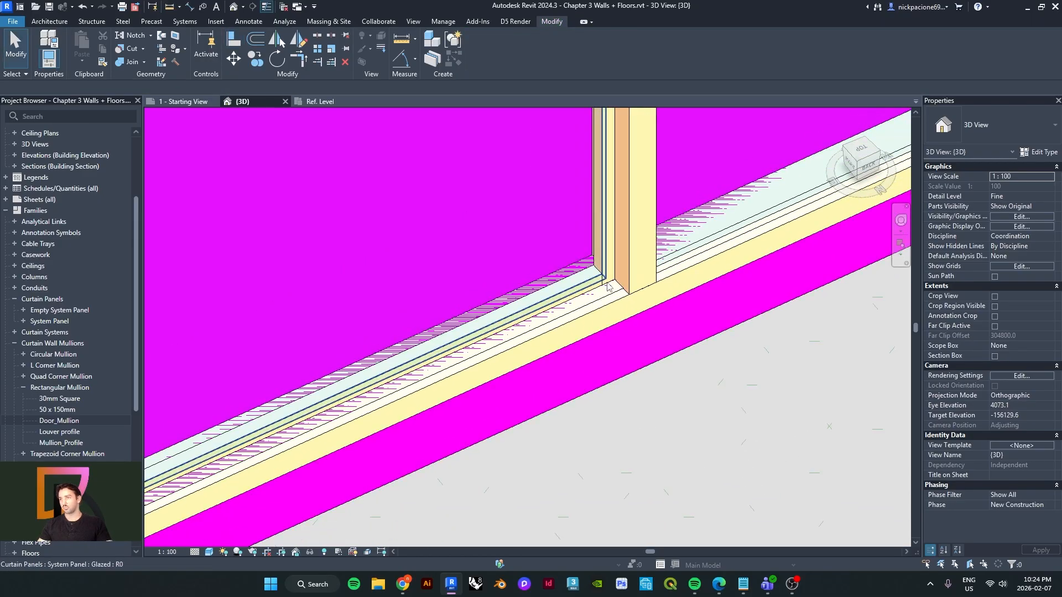
- Select the nested Door_Wall panel and set its Location Line Offset to 100
{"action": "left_click", "coordinate": [607, 285]}
{"action": "scroll", "coordinate": [604, 282], "scroll_direction": "down", "scroll_amount": 3}
{"action": "middle_click_drag", "start_coordinate": [607, 285], "coordinate": [576, 295], "text": "shift"}
{"action": "scroll", "coordinate": [624, 362], "scroll_direction": "up", "scroll_amount": 2}
{"action": "key", "text": "Escape"}
{"action": "middle_click_drag", "start_coordinate": [624, 363], "coordinate": [724, 395], "text": "shift"}
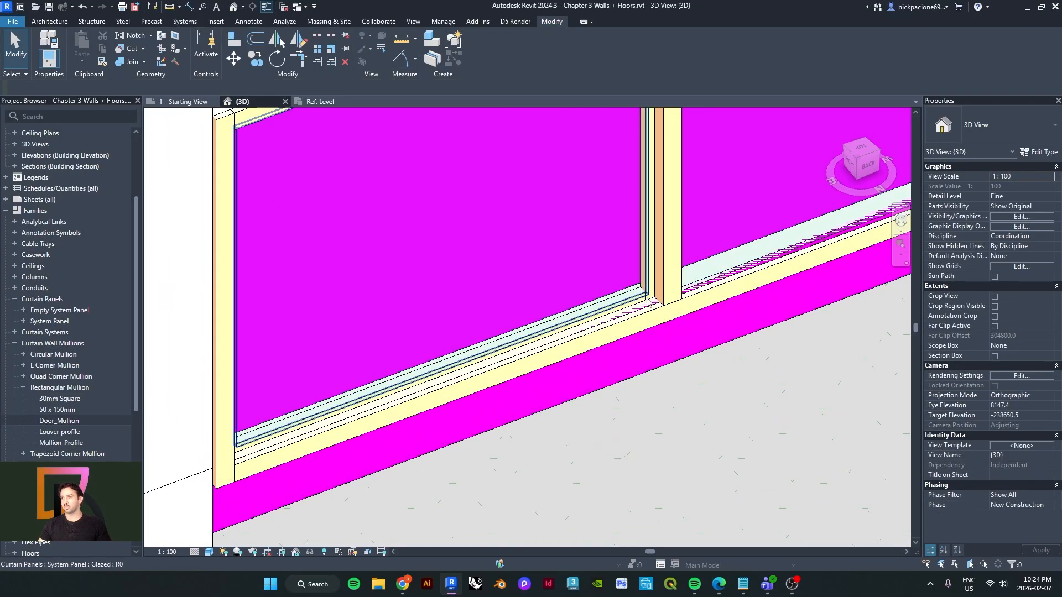
{"action": "key", "text": "Tab"}
{"action": "left_click", "coordinate": [645, 303]}
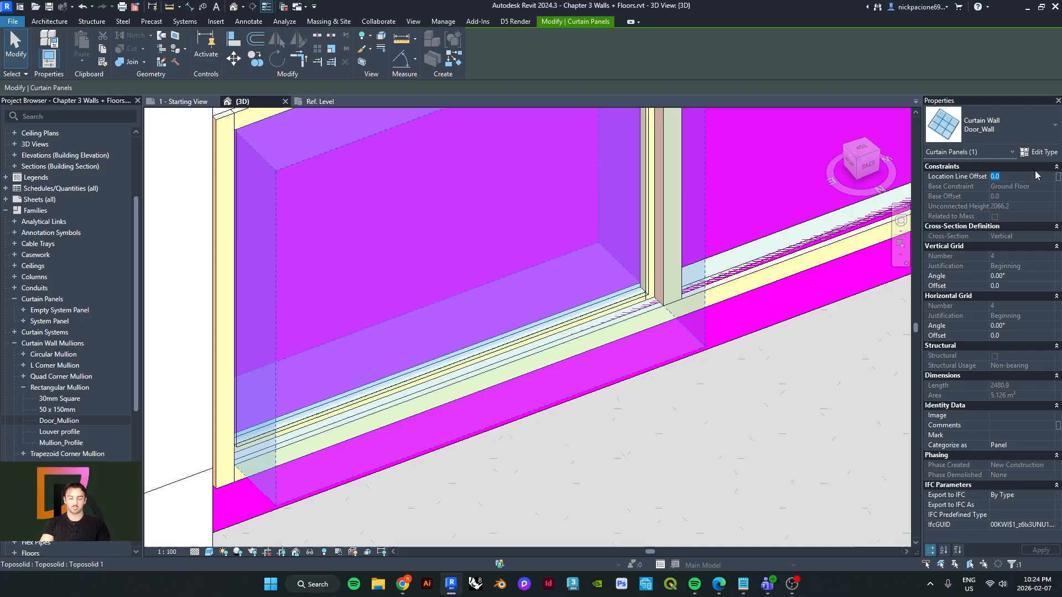
{"action": "key", "text": "Return"}
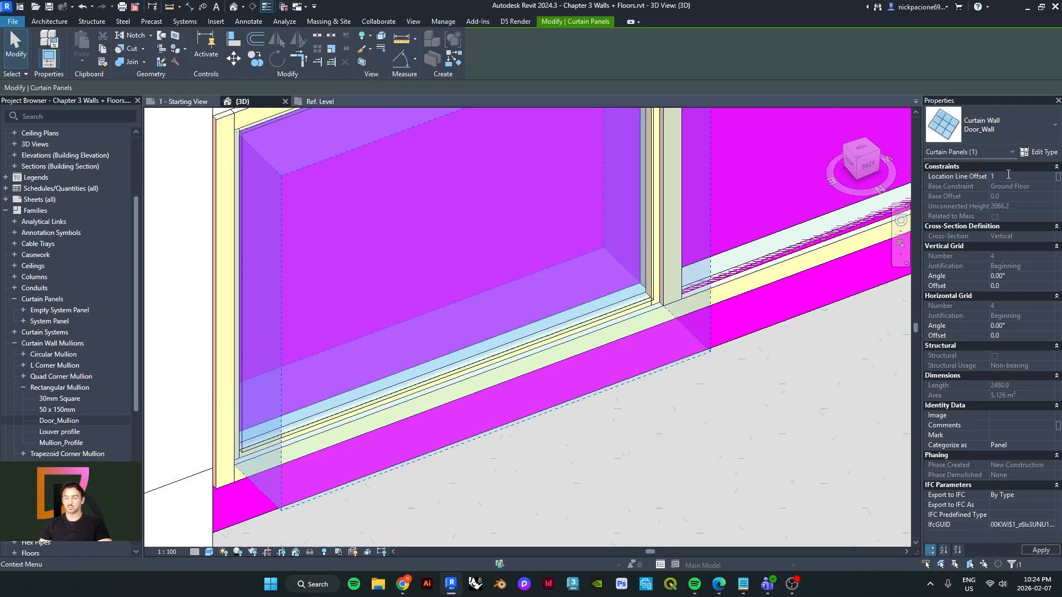
{"action": "key", "text": "Return"}
{"action": "scroll", "coordinate": [657, 246], "scroll_direction": "up", "scroll_amount": 3}
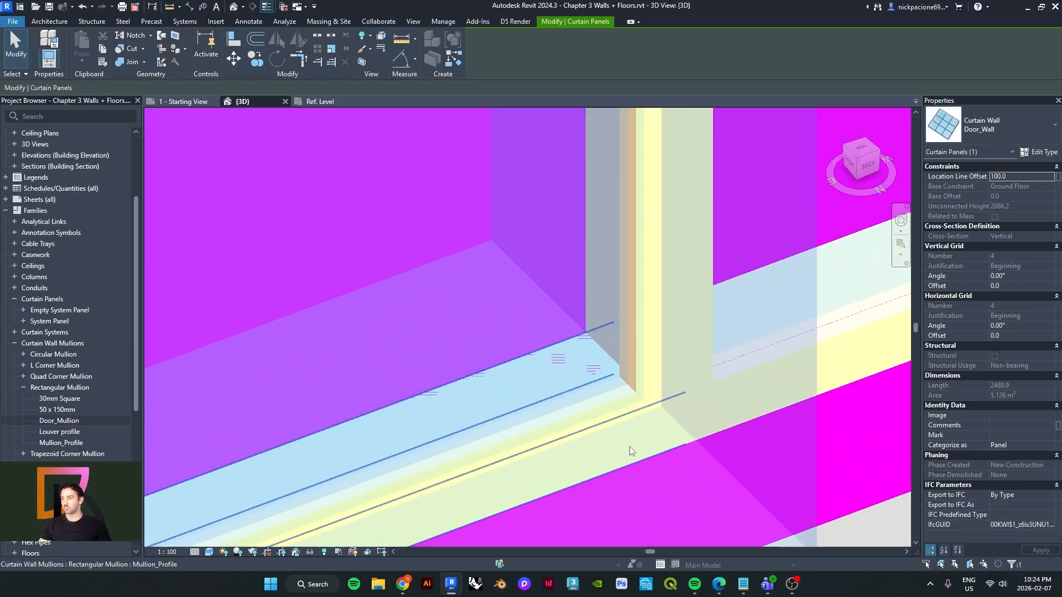
- Set the Door_Wall panel's Location Line Offset to 90 and refine it to 75
{"action": "left_click", "coordinate": [1030, 176]}
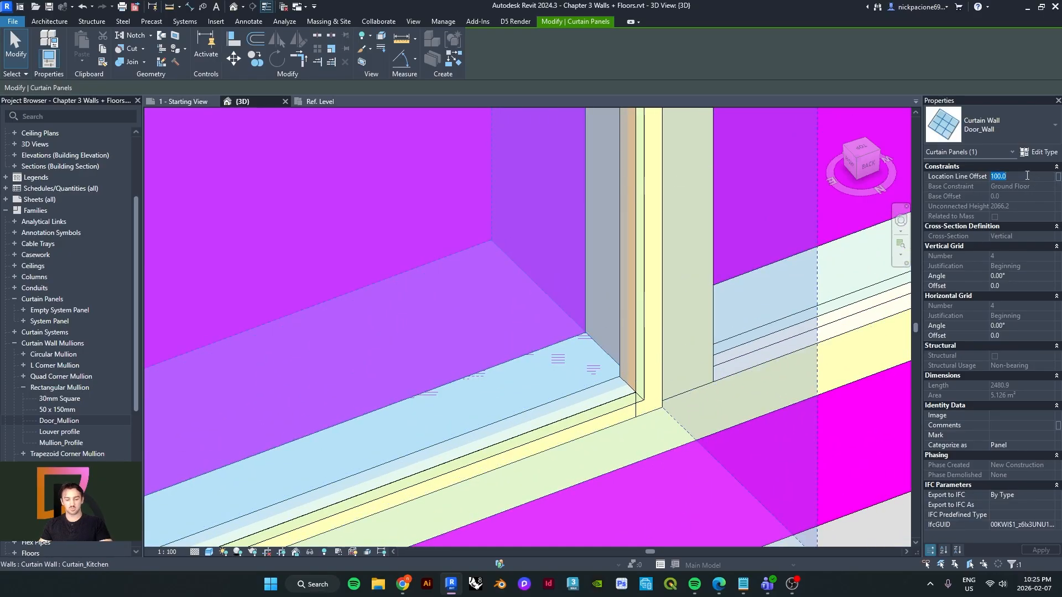
{"action": "key", "text": "Return"}
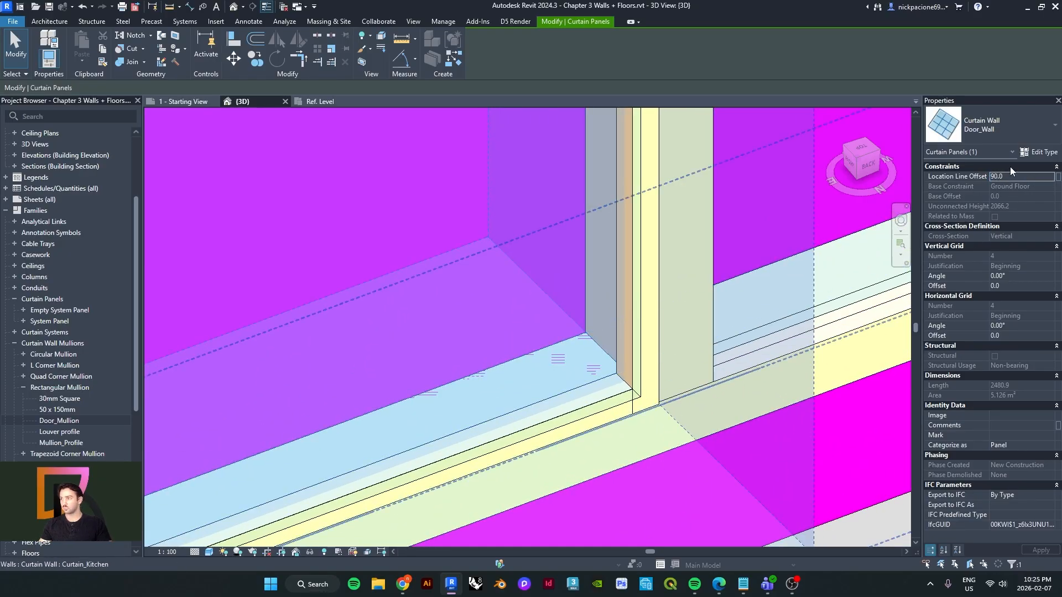
{"action": "left_click", "coordinate": [1010, 167]}
{"action": "left_click", "coordinate": [1017, 168]}
{"action": "left_click", "coordinate": [1019, 177]}
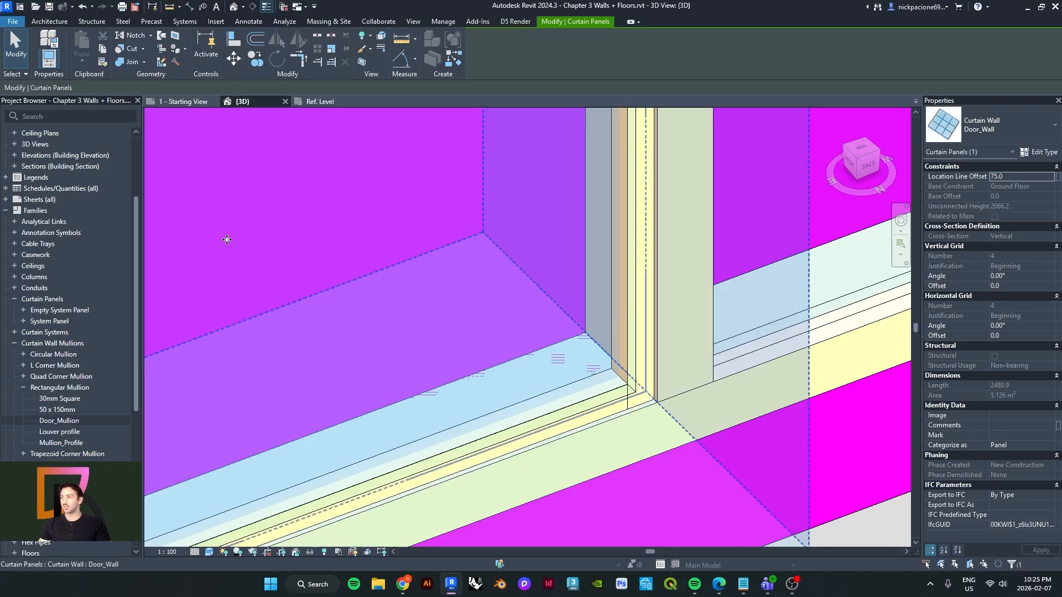
- Open the First Floor floor plan
{"action": "scroll", "coordinate": [67, 212], "scroll_direction": "up", "scroll_amount": 4}
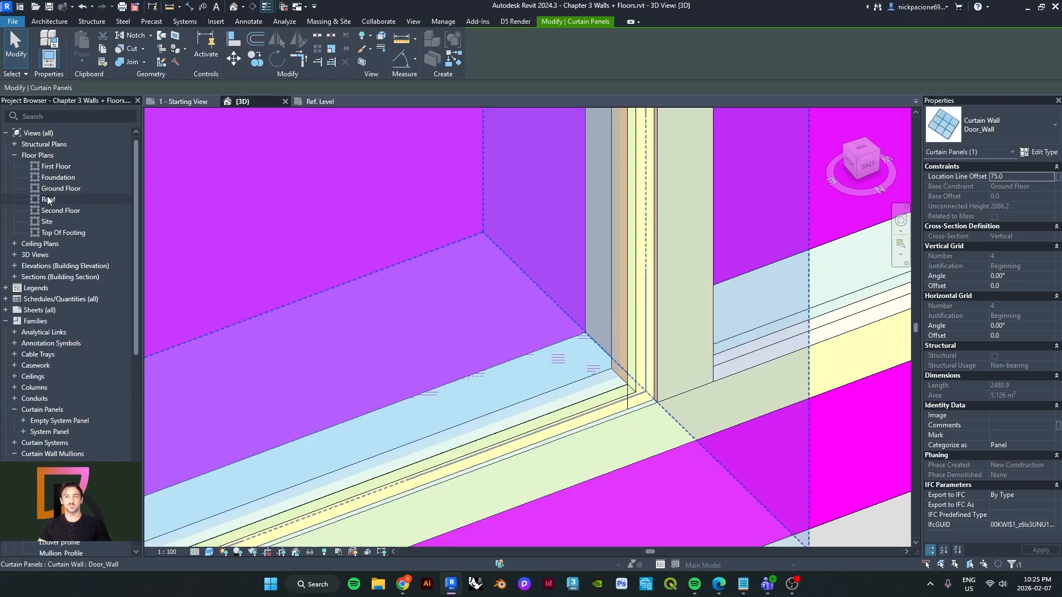
{"action": "double_click", "coordinate": [57, 166]}
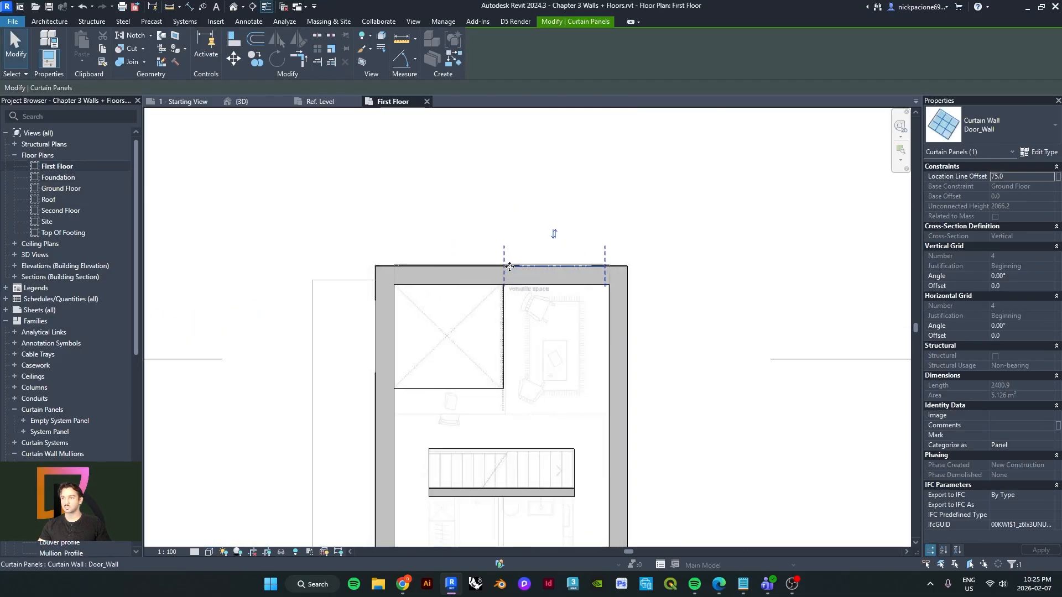
- Open the Ground Floor plan and set the kitchen Door_Wall panel's Location Line Offset to 60
{"action": "scroll", "coordinate": [503, 285], "scroll_direction": "up", "scroll_amount": 2}
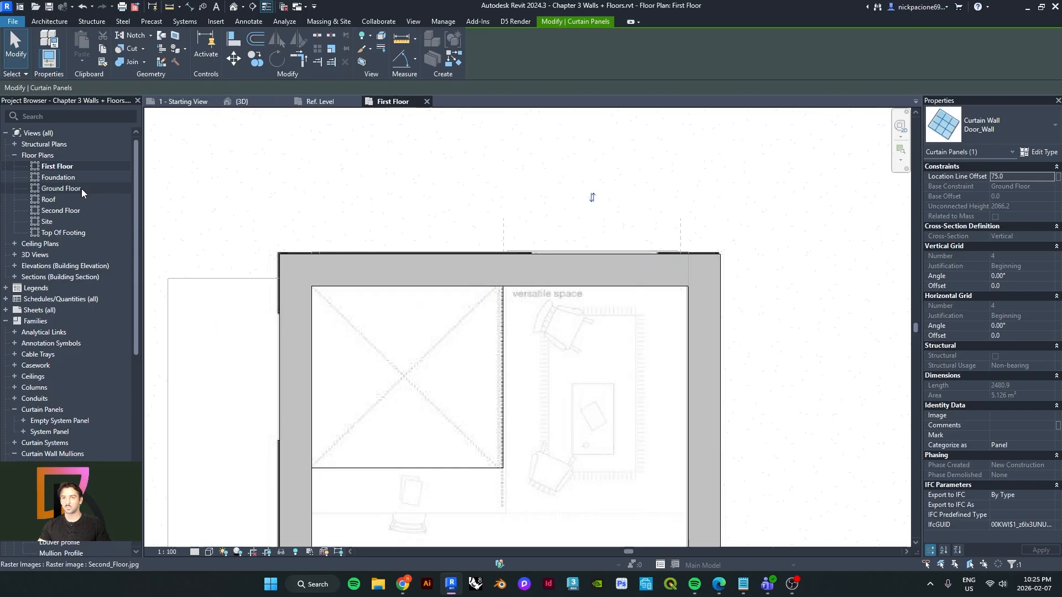
{"action": "double_click", "coordinate": [61, 188]}
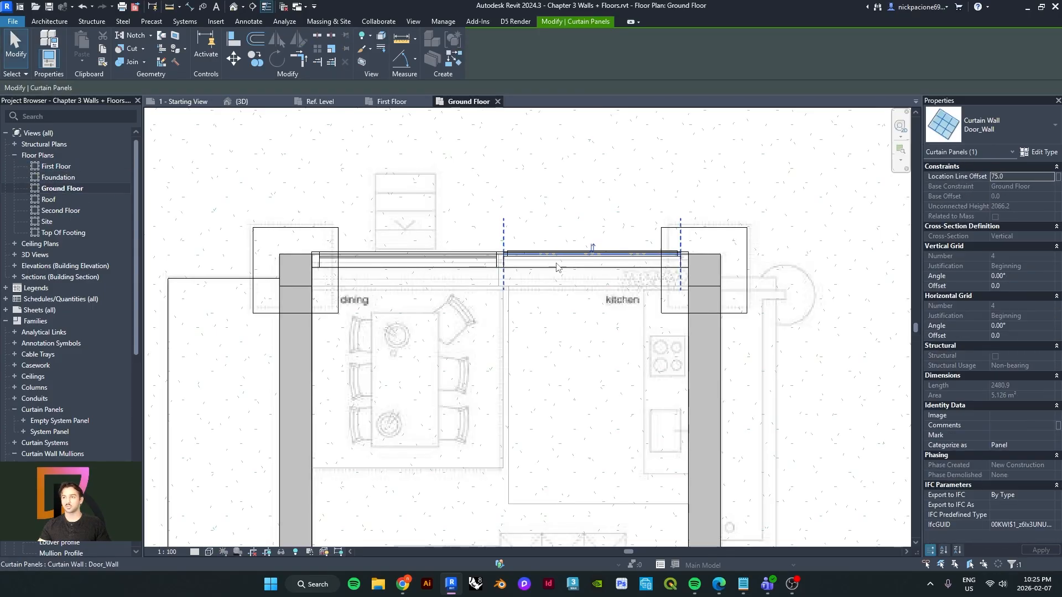
{"action": "scroll", "coordinate": [526, 243], "scroll_direction": "up", "scroll_amount": 5}
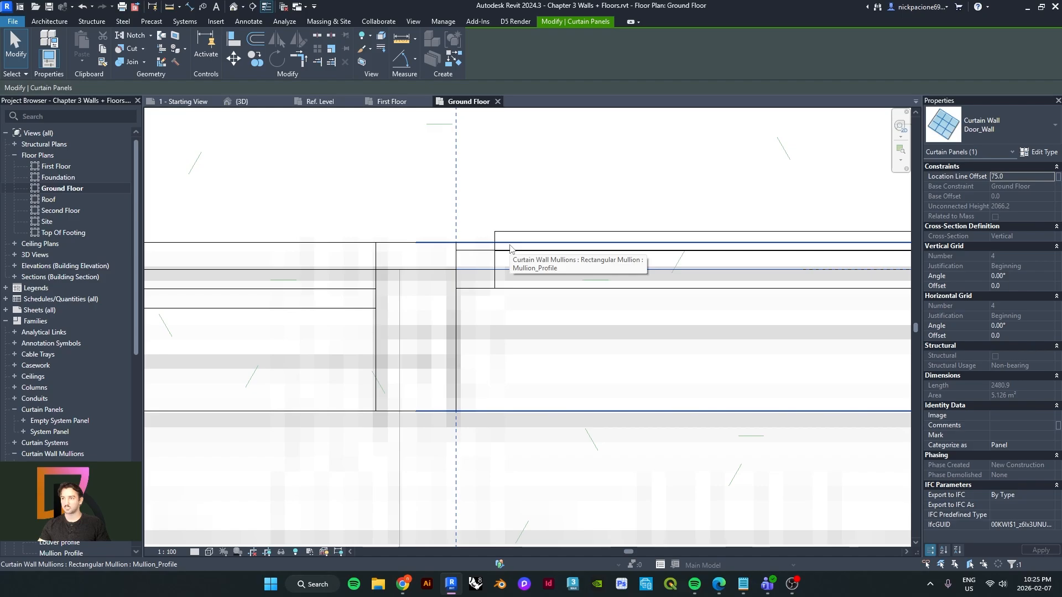
{"action": "scroll", "coordinate": [509, 245], "scroll_direction": "down", "scroll_amount": 2}
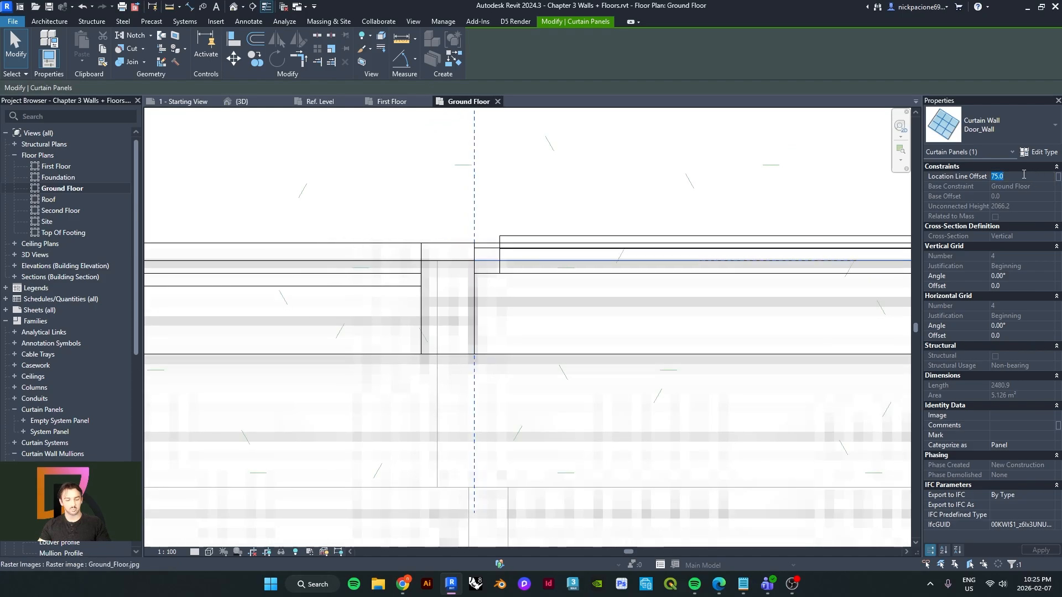
{"action": "key", "text": "Return"}
- Measure the distance from the door mullion's corner to the outer face of the surrounding curtain wall mullion
{"action": "scroll", "coordinate": [491, 244], "scroll_direction": "up", "scroll_amount": 5}
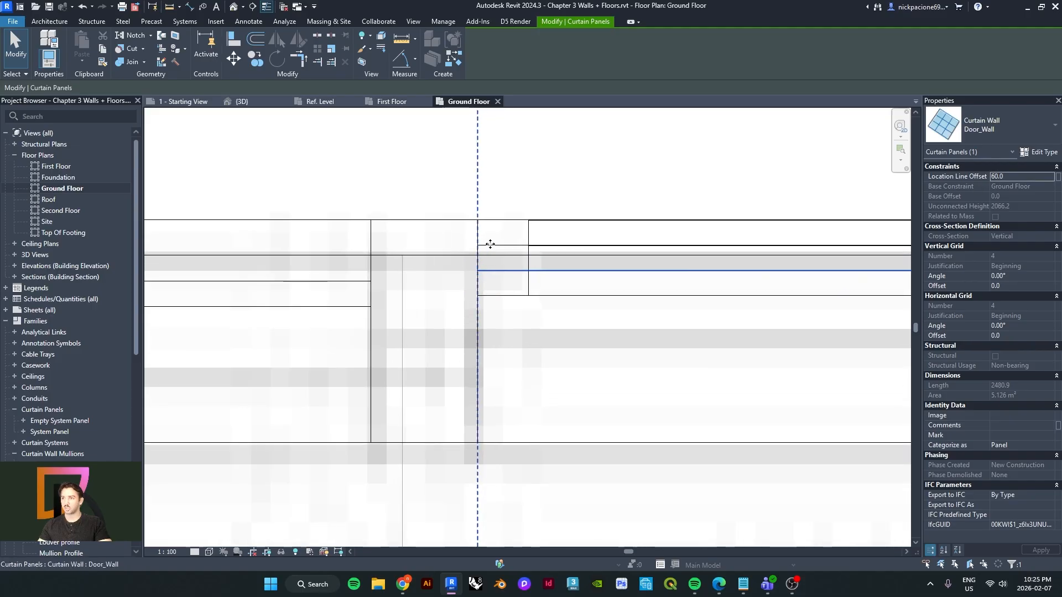
{"action": "left_click", "coordinate": [401, 38]}
{"action": "scroll", "coordinate": [472, 256], "scroll_direction": "up", "scroll_amount": 3}
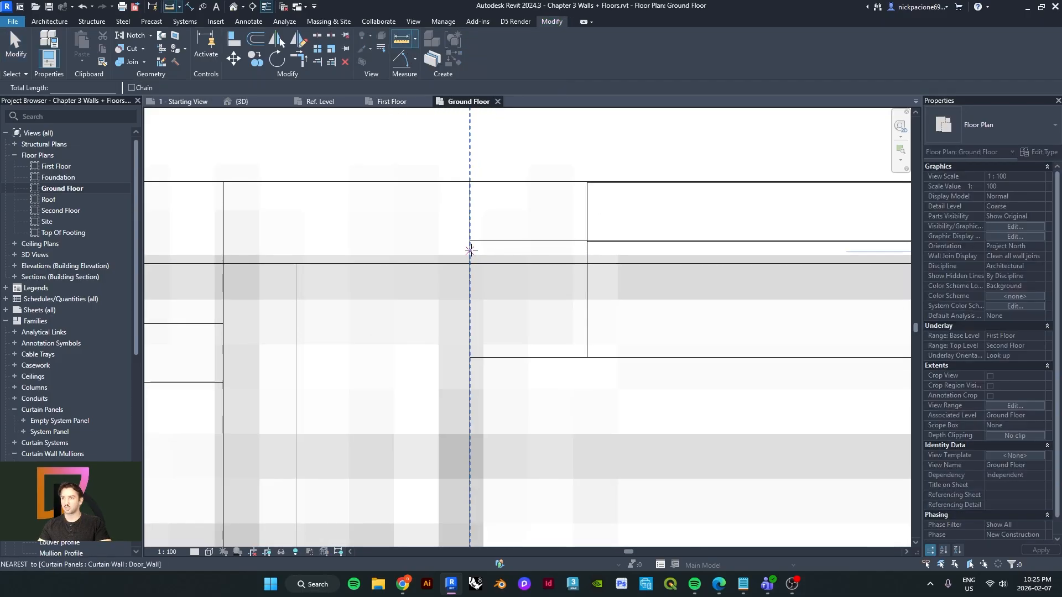
{"action": "left_click", "coordinate": [469, 241]}
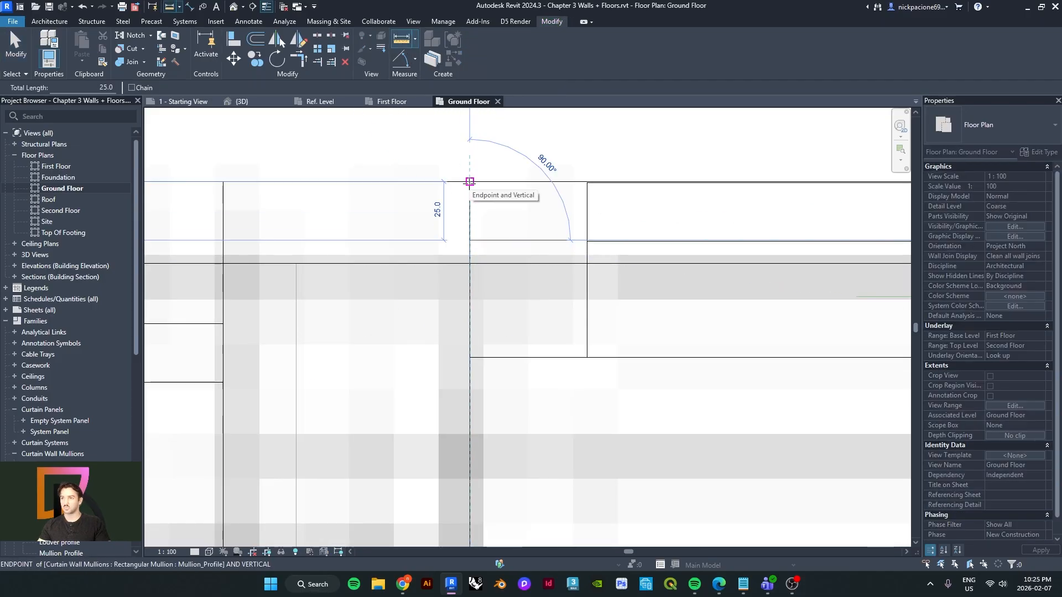
{"action": "key", "text": "Escape"}
{"action": "key", "text": "Escape"}
- Set the Door_Wall panel's Location Line Offset to 75 and clear the selection
{"action": "scroll", "coordinate": [553, 260], "scroll_direction": "down", "scroll_amount": 2}
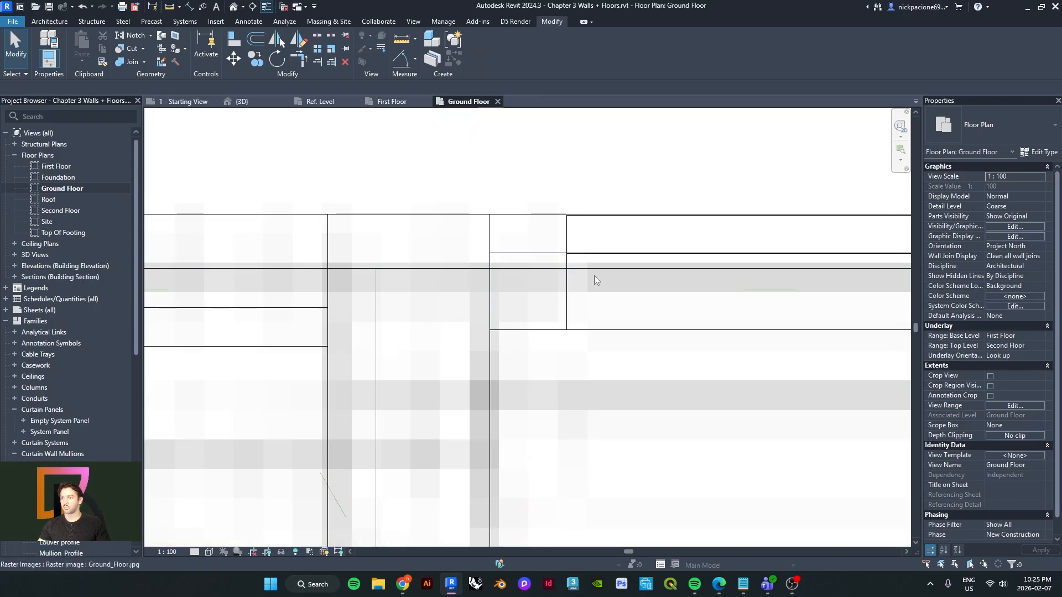
{"action": "left_click", "coordinate": [567, 274]}
{"action": "left_click", "coordinate": [1013, 175]}
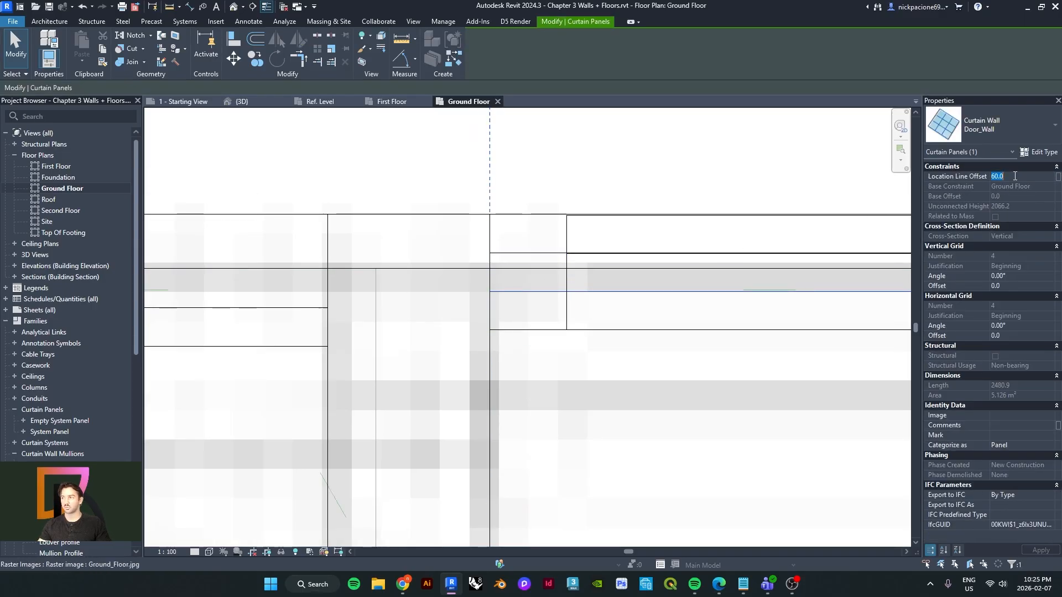
{"action": "type", "text": "75"}
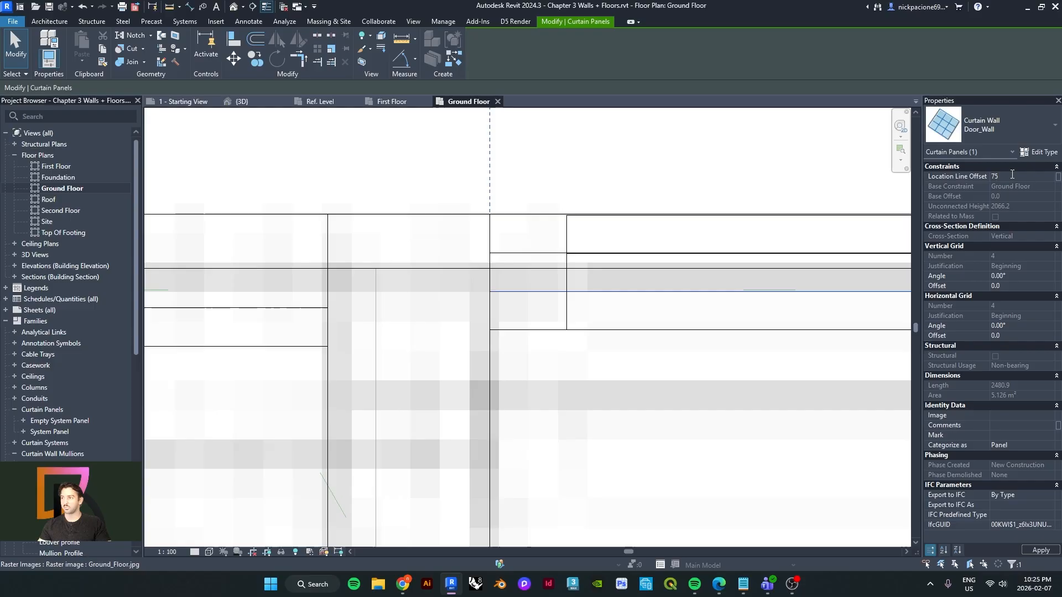
{"action": "scroll", "coordinate": [547, 227], "scroll_direction": "down", "scroll_amount": 2}
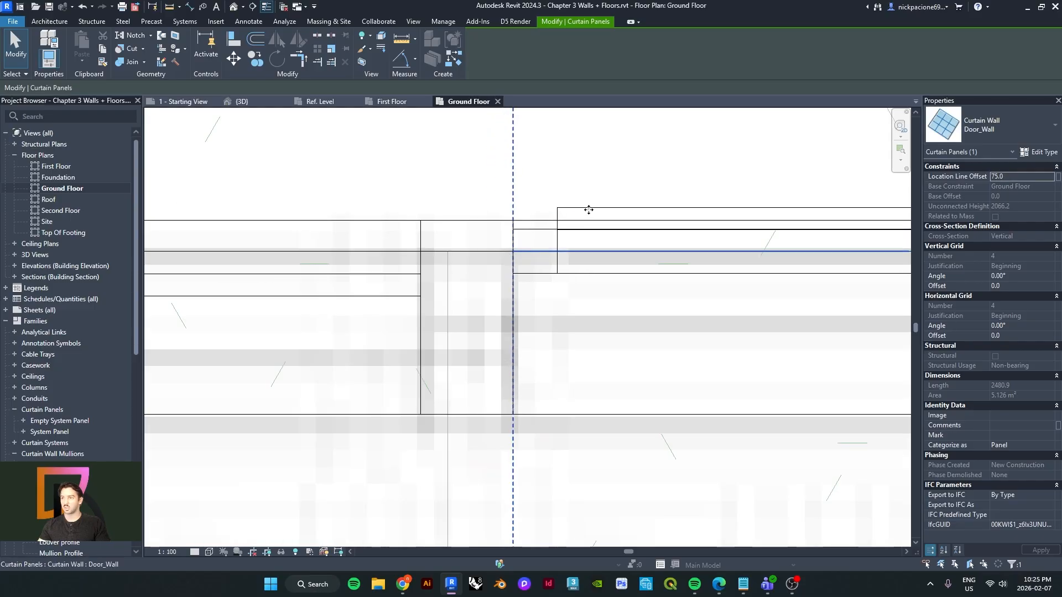
{"action": "left_click", "coordinate": [588, 209]}
{"action": "scroll", "coordinate": [588, 210], "scroll_direction": "down", "scroll_amount": 2}
{"action": "middle_click_drag", "start_coordinate": [588, 210], "coordinate": [380, 277]}
{"action": "key", "text": "Escape"}
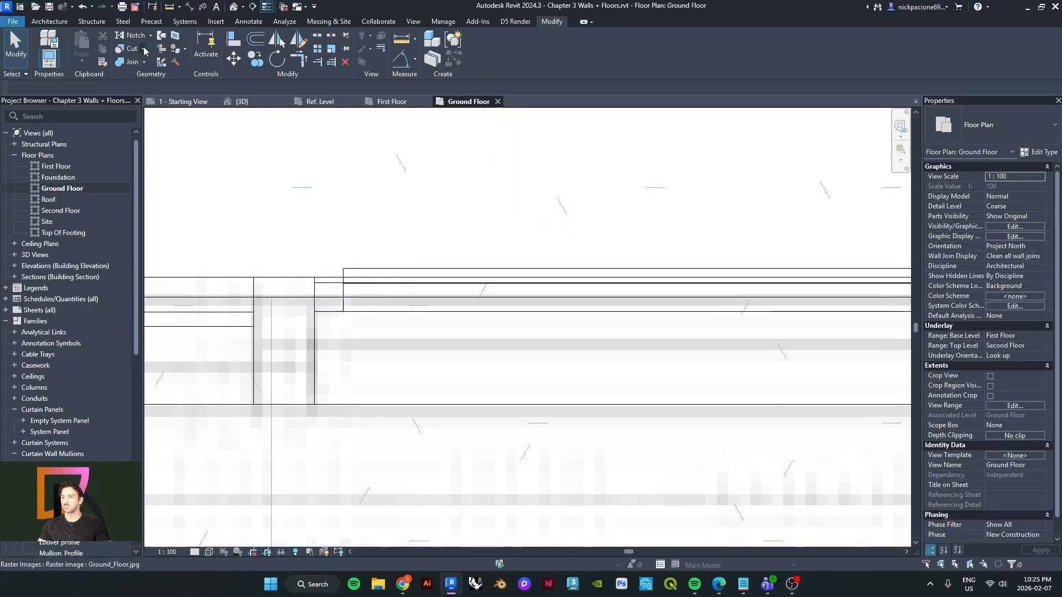
- Examine the door's lower corner at the central mullion in the 3D view, and return to the Ground Floor plan
{"action": "left_click", "coordinate": [235, 9]}
{"action": "middle_click_drag", "start_coordinate": [643, 347], "coordinate": [470, 455], "text": "shift"}
{"action": "scroll", "coordinate": [479, 384], "scroll_direction": "down", "scroll_amount": 2}
{"action": "scroll", "coordinate": [489, 409], "scroll_direction": "down", "scroll_amount": 2}
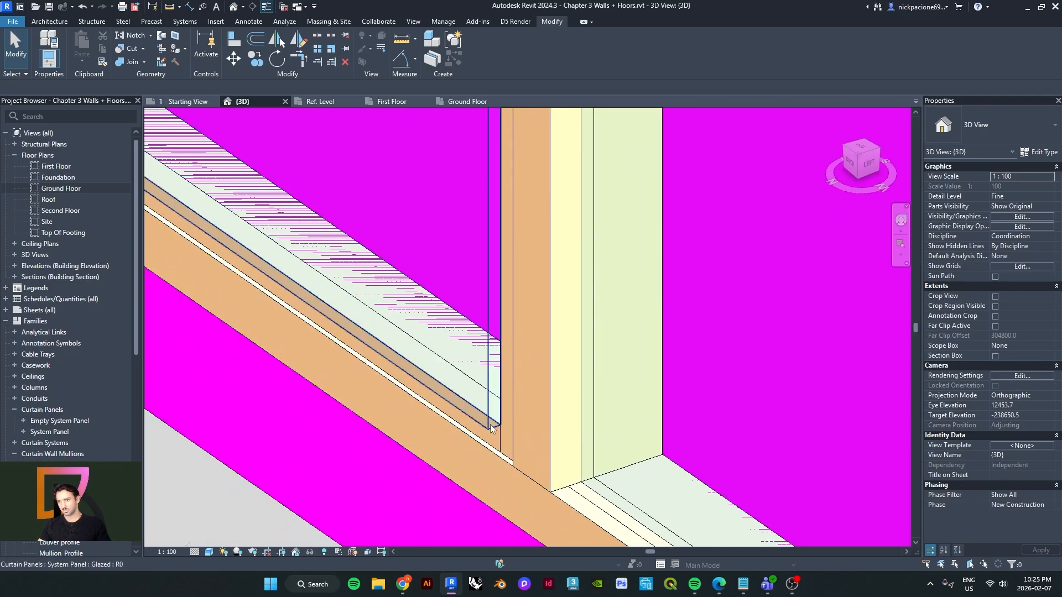
{"action": "scroll", "coordinate": [494, 448], "scroll_direction": "up", "scroll_amount": 3}
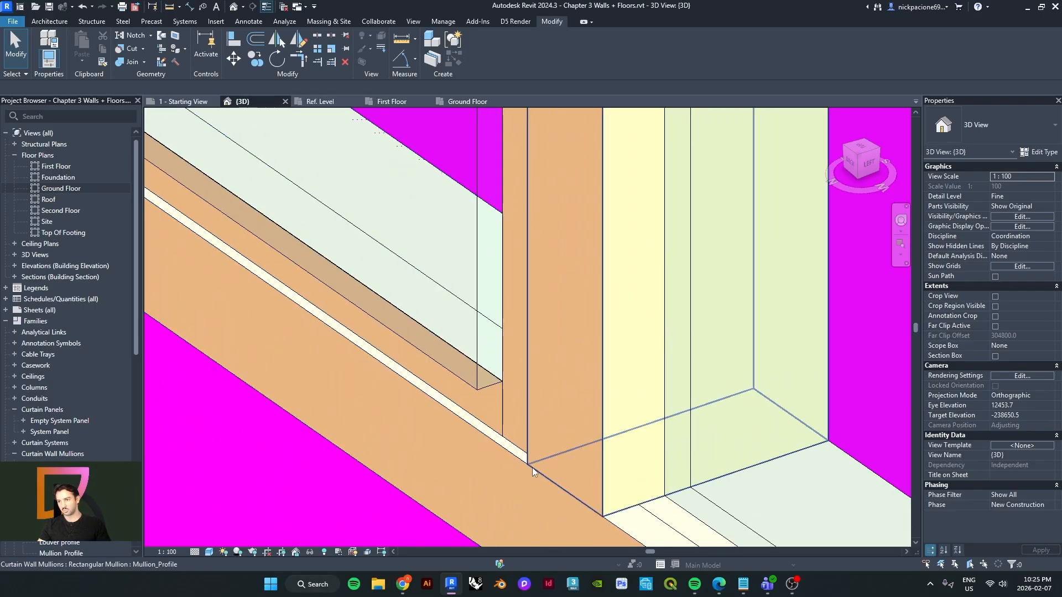
{"action": "scroll", "coordinate": [523, 448], "scroll_direction": "down", "scroll_amount": 1}
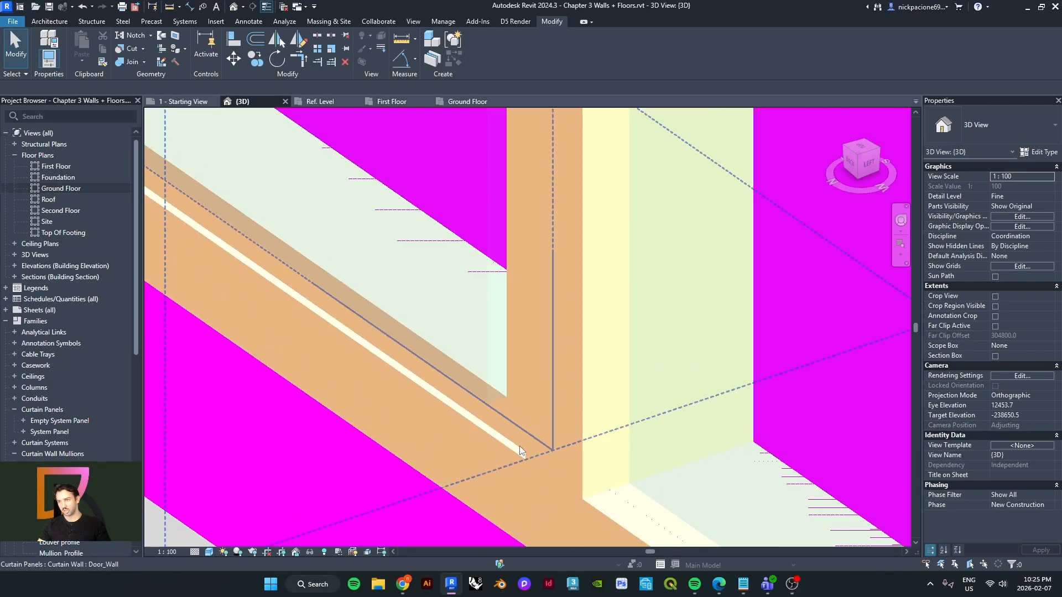
{"action": "left_click", "coordinate": [488, 397]}
{"action": "middle_click_drag", "start_coordinate": [488, 398], "coordinate": [540, 336], "text": "shift"}
{"action": "key", "text": "Escape"}
{"action": "scroll", "coordinate": [531, 330], "scroll_direction": "up", "scroll_amount": 2}
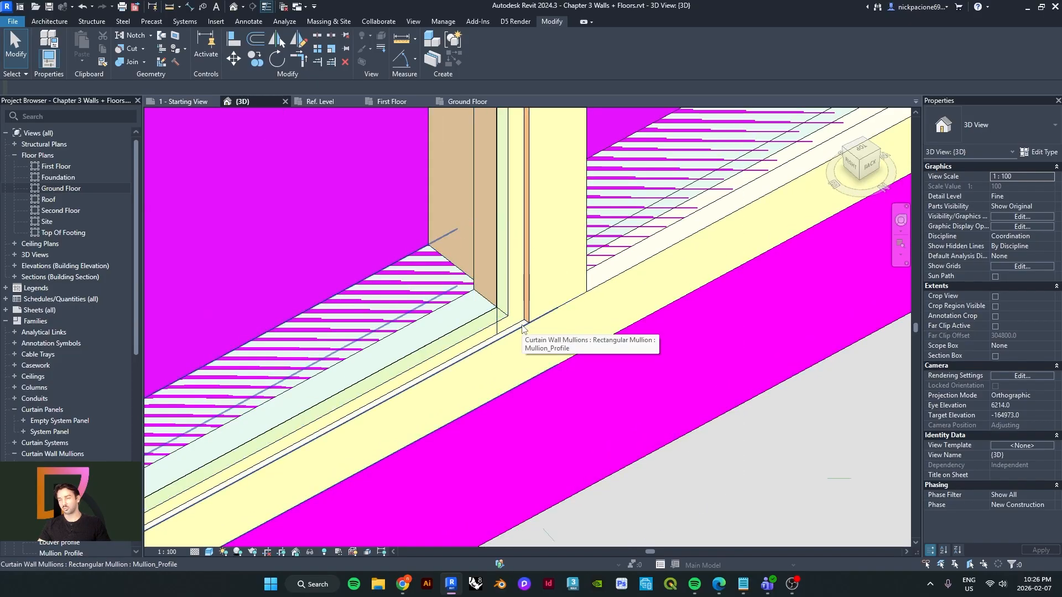
{"action": "left_click", "coordinate": [467, 101]}
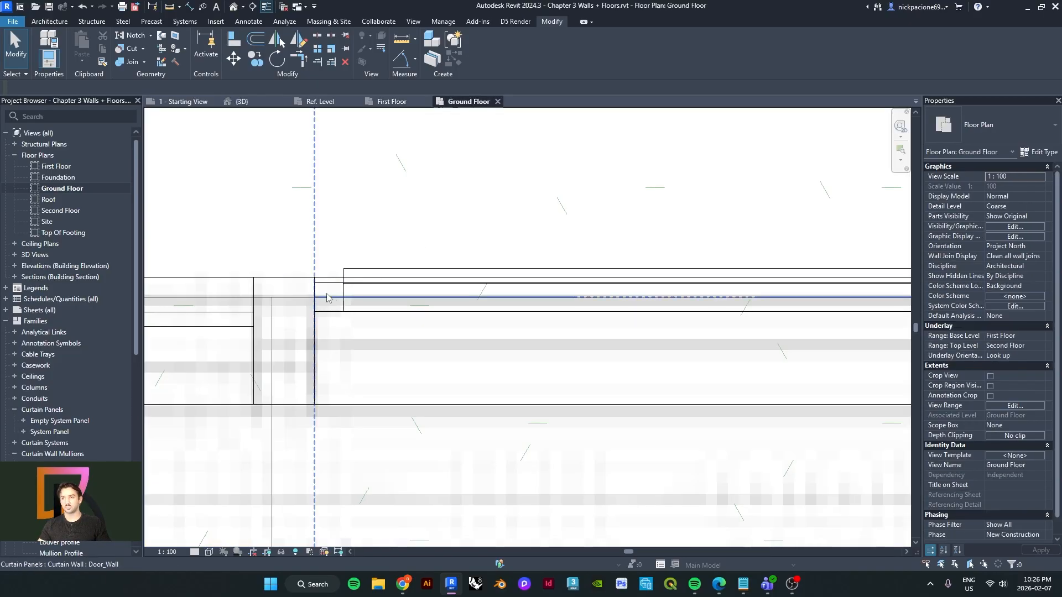
{"action": "scroll", "coordinate": [327, 298], "scroll_direction": "up", "scroll_amount": 4}
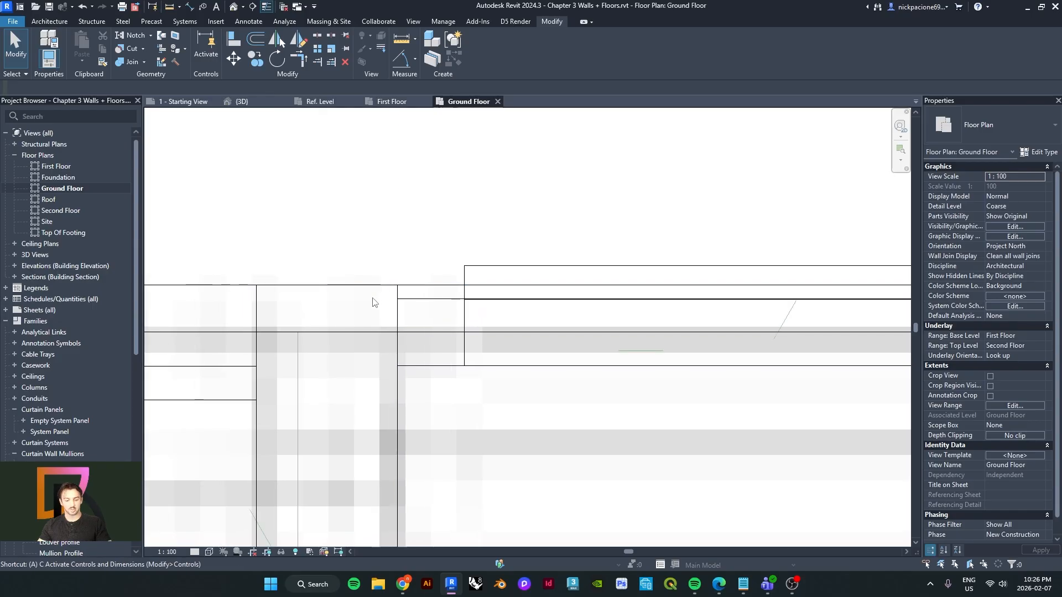
- Try to align the Door_Wall panel with the outer face of the curtain wall mullion
{"action": "key", "text": "a"}
{"action": "key", "text": "l"}
{"action": "scroll", "coordinate": [373, 302], "scroll_direction": "up", "scroll_amount": 2}
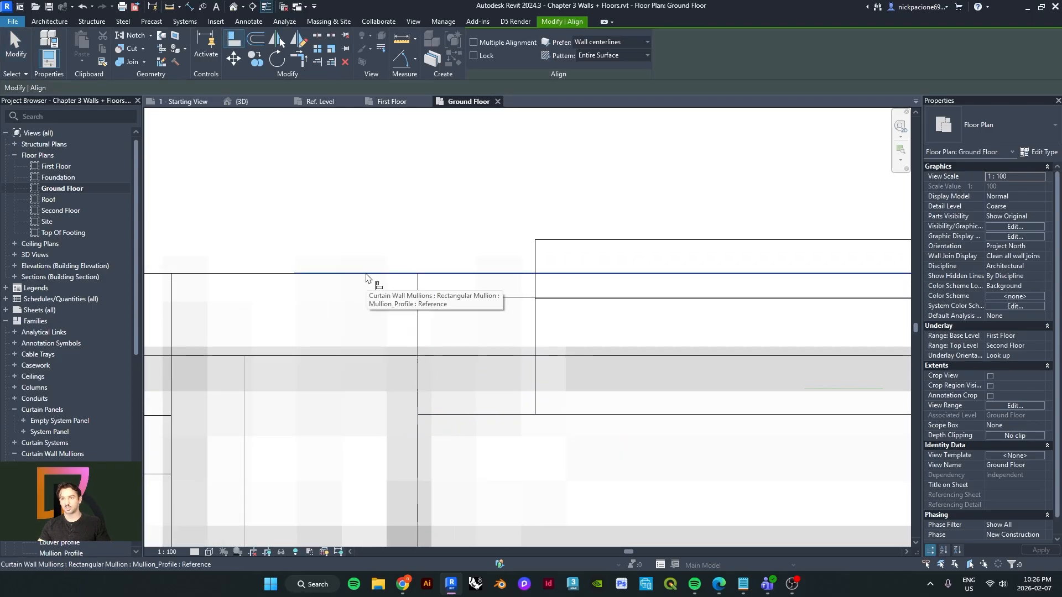
{"action": "left_click", "coordinate": [334, 276]}
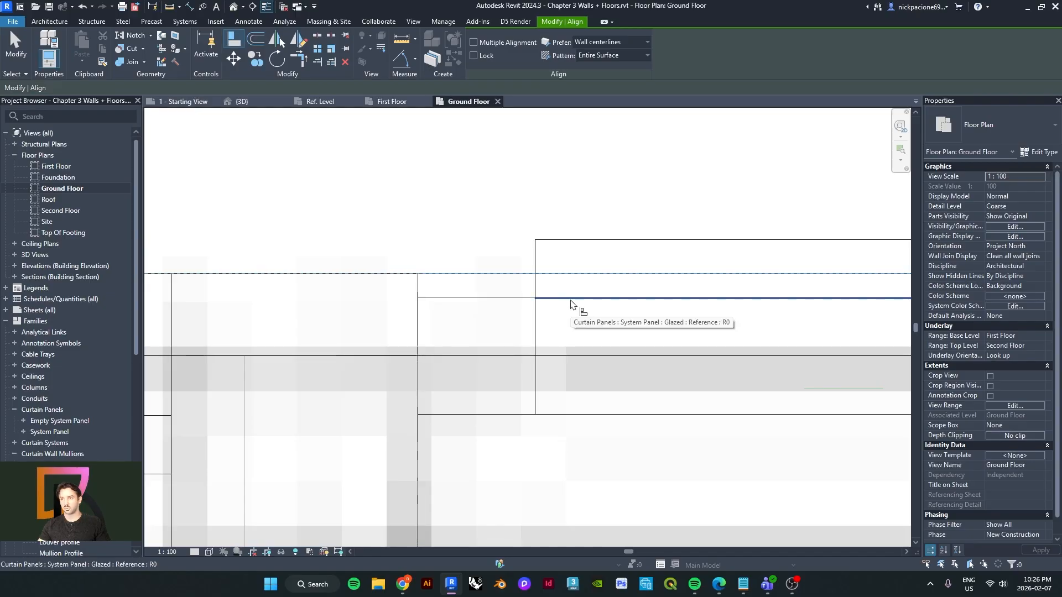
{"action": "scroll", "coordinate": [569, 303], "scroll_direction": "down", "scroll_amount": 2}
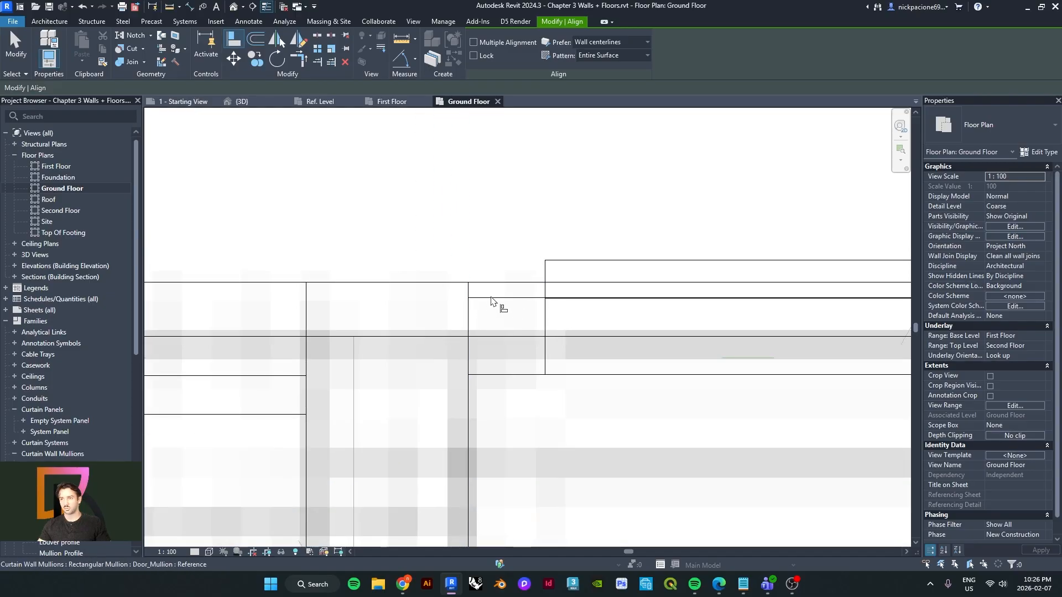
{"action": "scroll", "coordinate": [462, 285], "scroll_direction": "up", "scroll_amount": 2}
{"action": "key", "text": "Escape"}
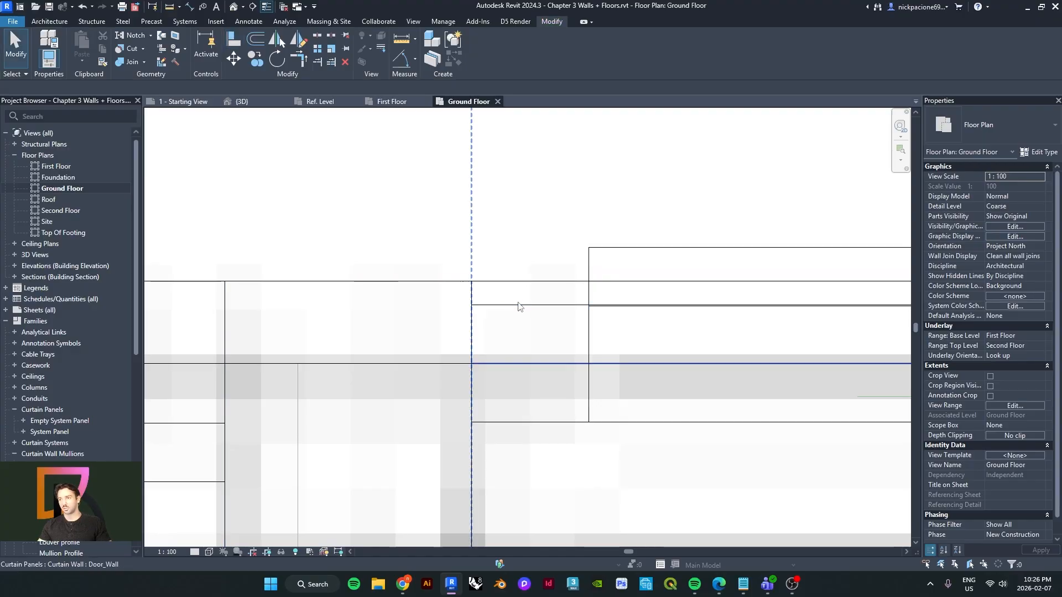
- Try moving the Door_Wall panel from the door mullion's corner to the curtain wall mullion's outer face, and undo the move
{"action": "left_click", "coordinate": [508, 308]}
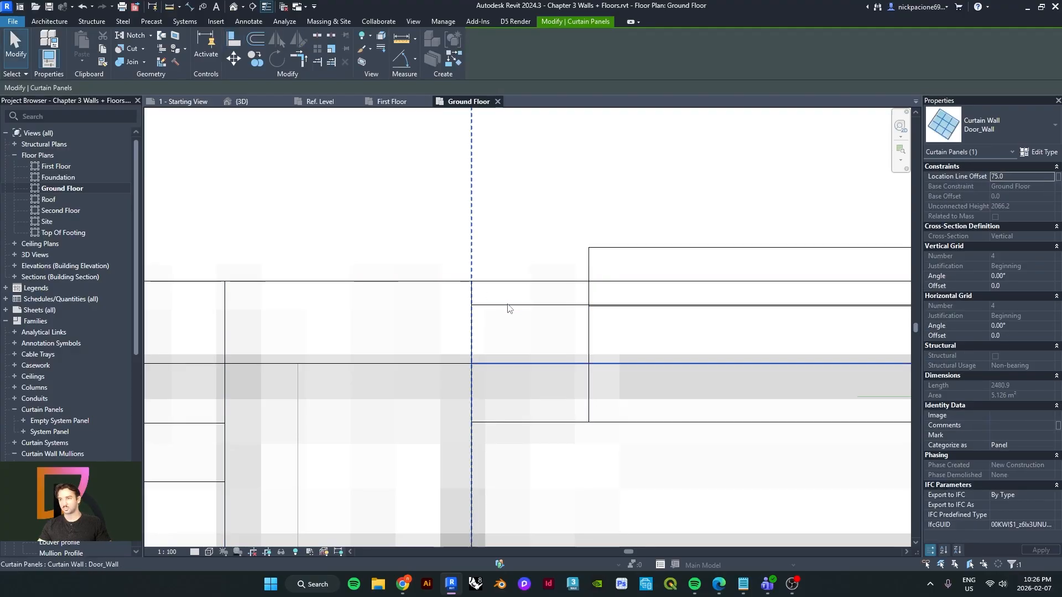
{"action": "scroll", "coordinate": [508, 304], "scroll_direction": "down", "scroll_amount": 3}
{"action": "left_click", "coordinate": [233, 58]}
{"action": "scroll", "coordinate": [504, 313], "scroll_direction": "up", "scroll_amount": 5}
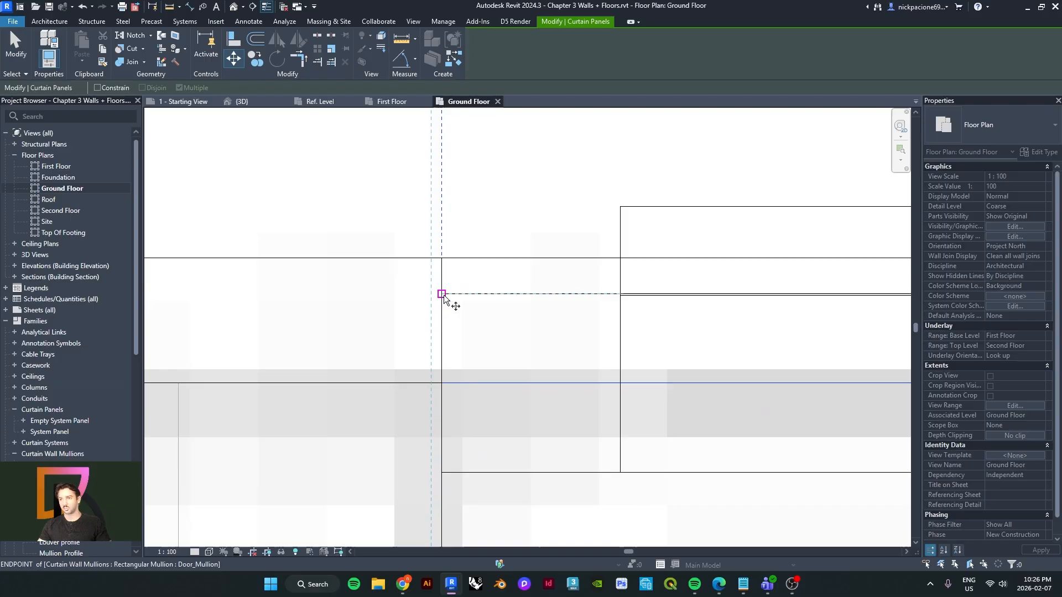
{"action": "left_click", "coordinate": [442, 294]}
{"action": "left_click", "coordinate": [443, 261]}
{"action": "scroll", "coordinate": [447, 270], "scroll_direction": "down", "scroll_amount": 1}
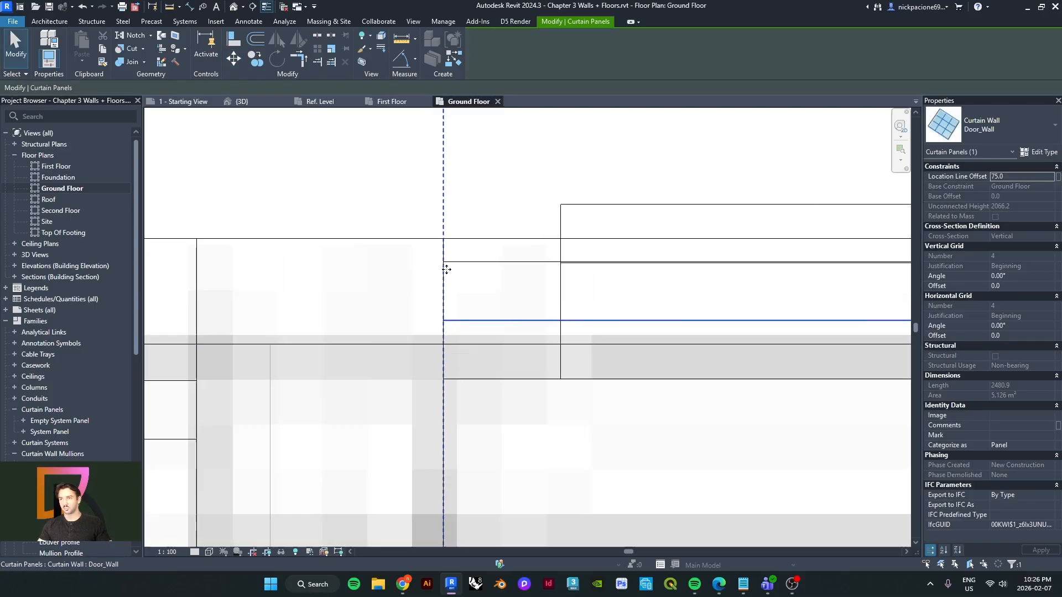
{"action": "key", "text": "ctrl+z"}
{"action": "scroll", "coordinate": [447, 269], "scroll_direction": "up", "scroll_amount": 2}
{"action": "scroll", "coordinate": [455, 289], "scroll_direction": "down", "scroll_amount": 3}
{"action": "left_click", "coordinate": [453, 294]}
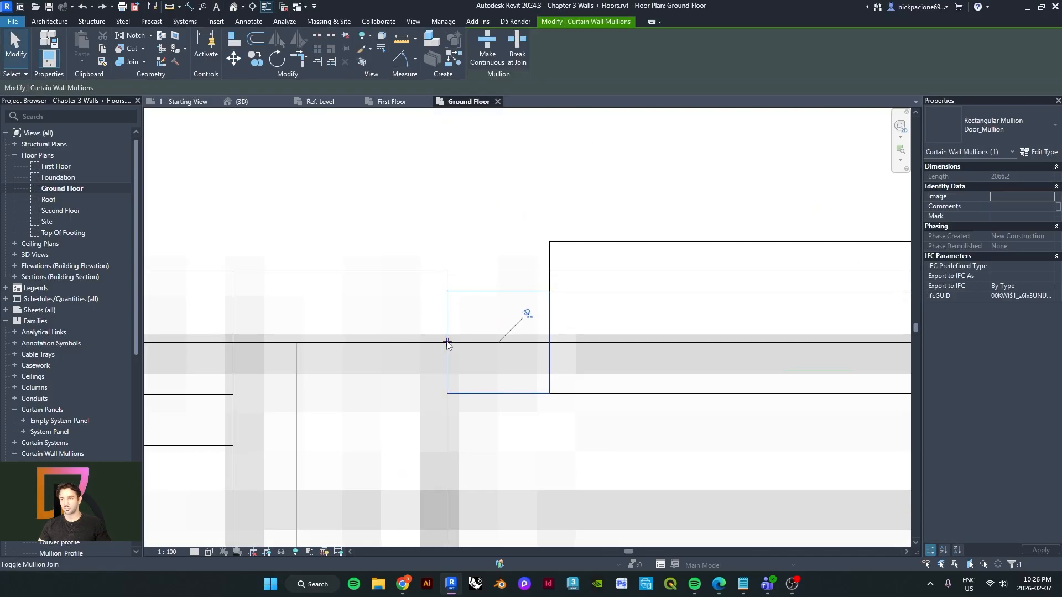
{"action": "scroll", "coordinate": [448, 343], "scroll_direction": "down", "scroll_amount": 2}
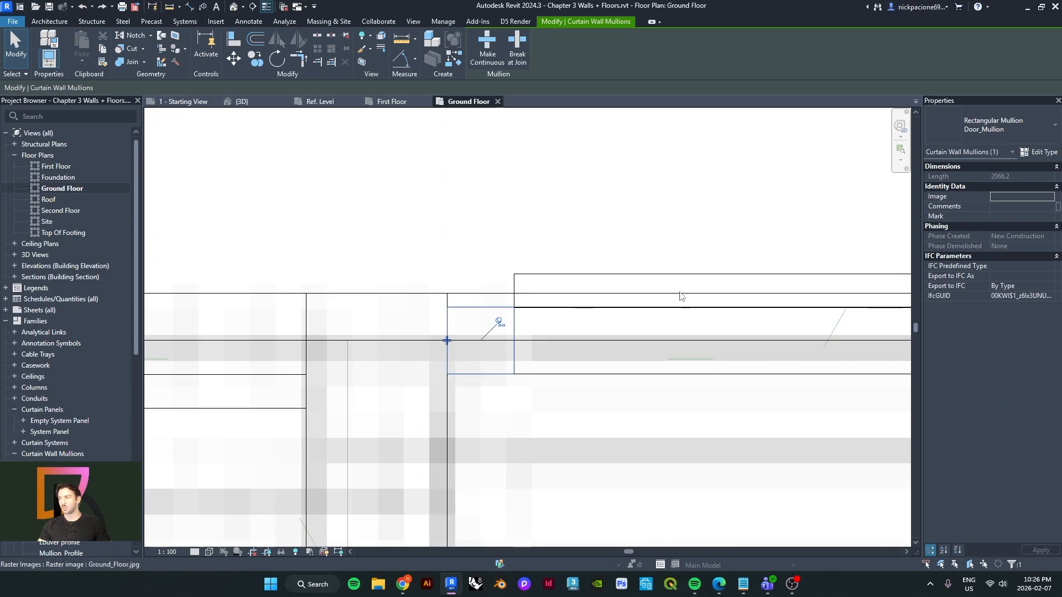
{"action": "key", "text": "Escape"}
- Try Location Line Offsets of 80, 100 and 90 on the Door_Wall panel
{"action": "scroll", "coordinate": [578, 337], "scroll_direction": "down", "scroll_amount": 2}
{"action": "scroll", "coordinate": [567, 334], "scroll_direction": "up", "scroll_amount": 2}
{"action": "left_click", "coordinate": [575, 343]}
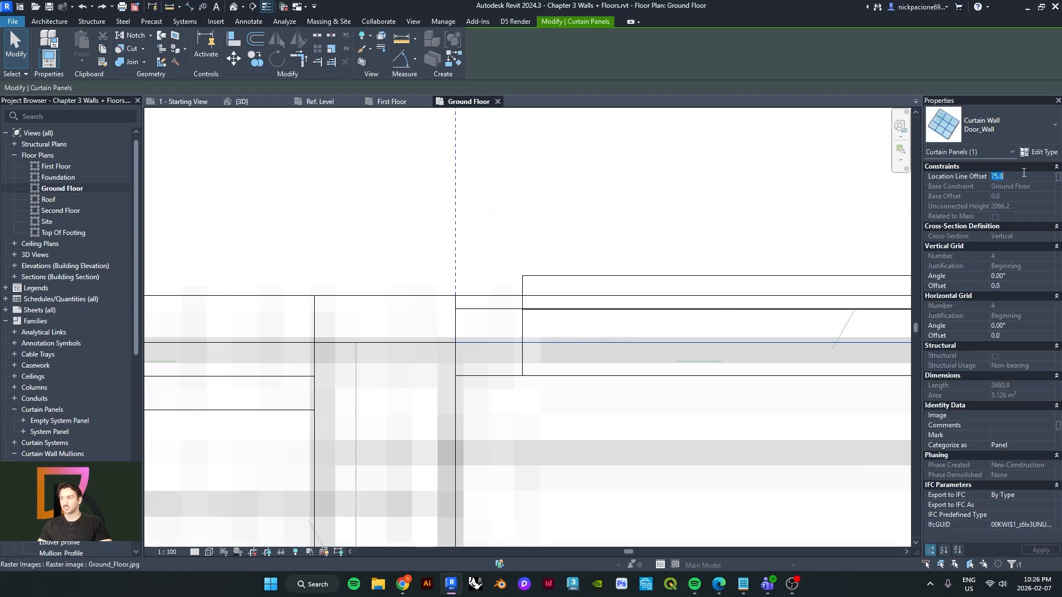
{"action": "type", "text": "80"}
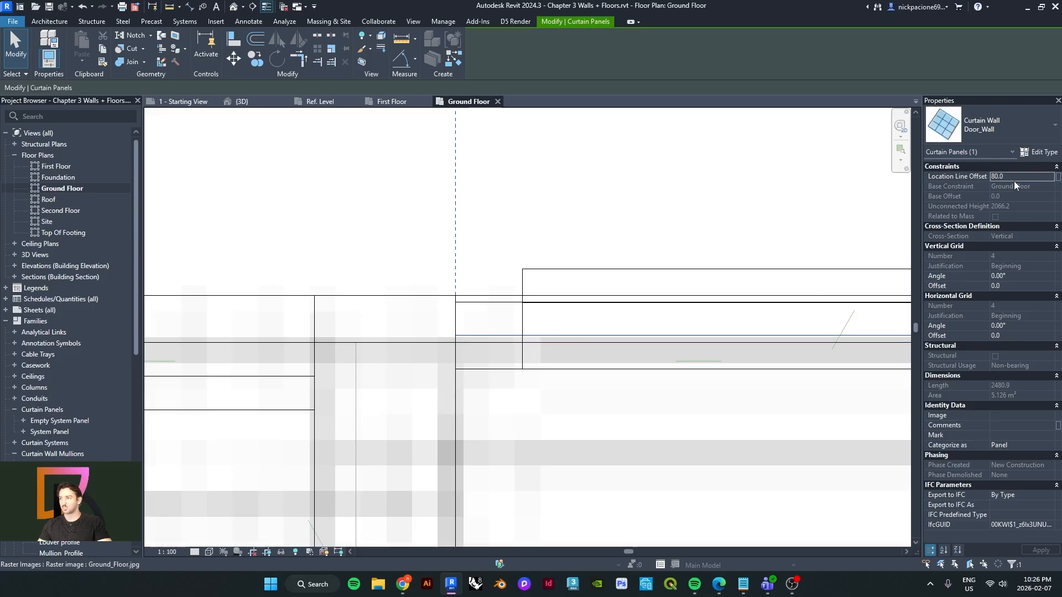
{"action": "left_click", "coordinate": [1015, 175]}
{"action": "type", "text": "100"}
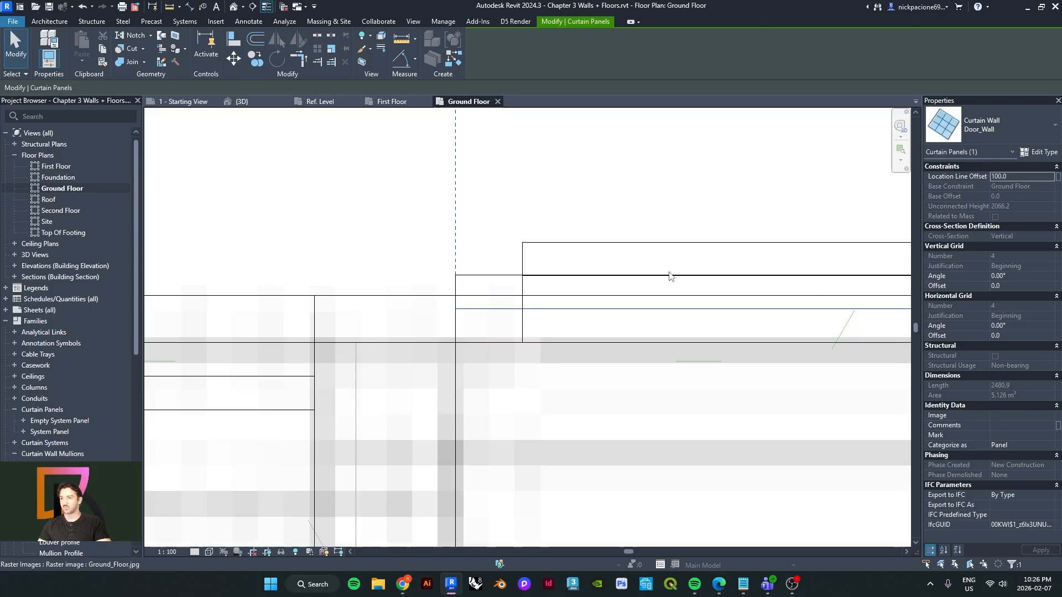
{"action": "type", "text": "99"}
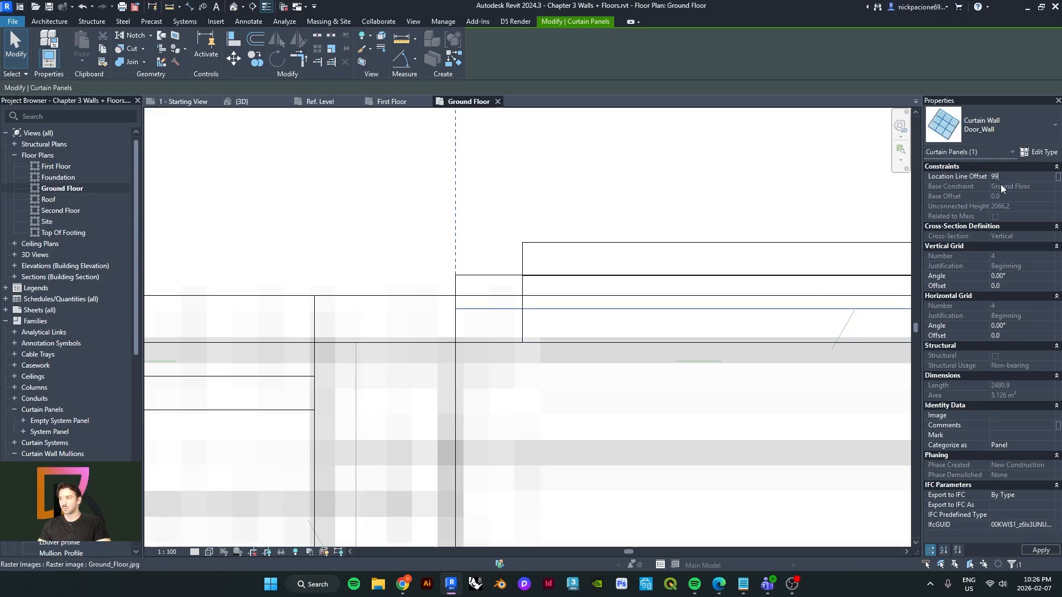
{"action": "type", "text": "0"}
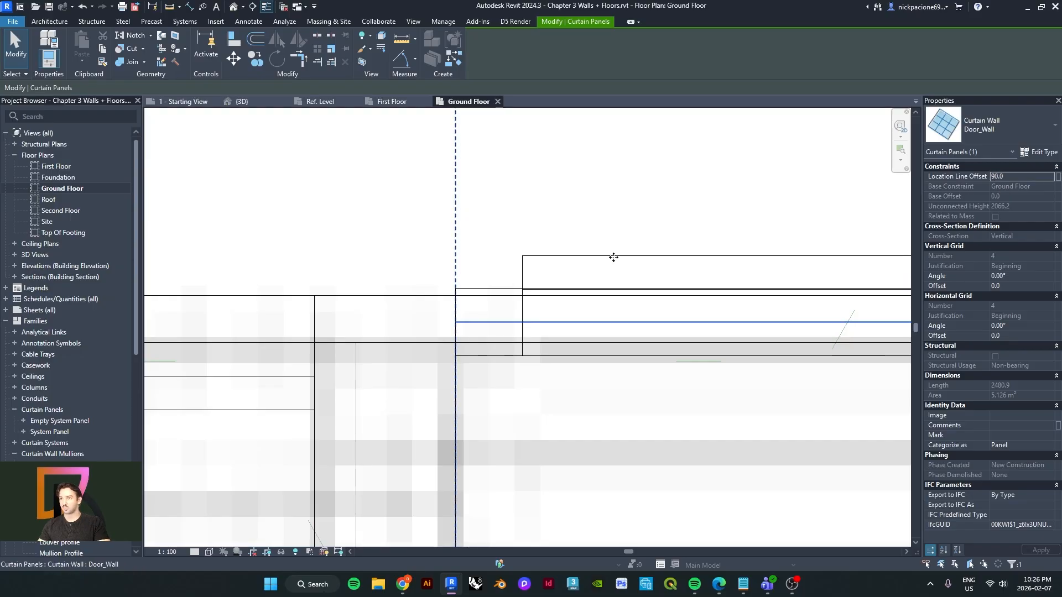
- Set the Door_Wall panel's Location Line Offset to 85 and check its glass line against the mullion's outer face
{"action": "type", "text": "75"}
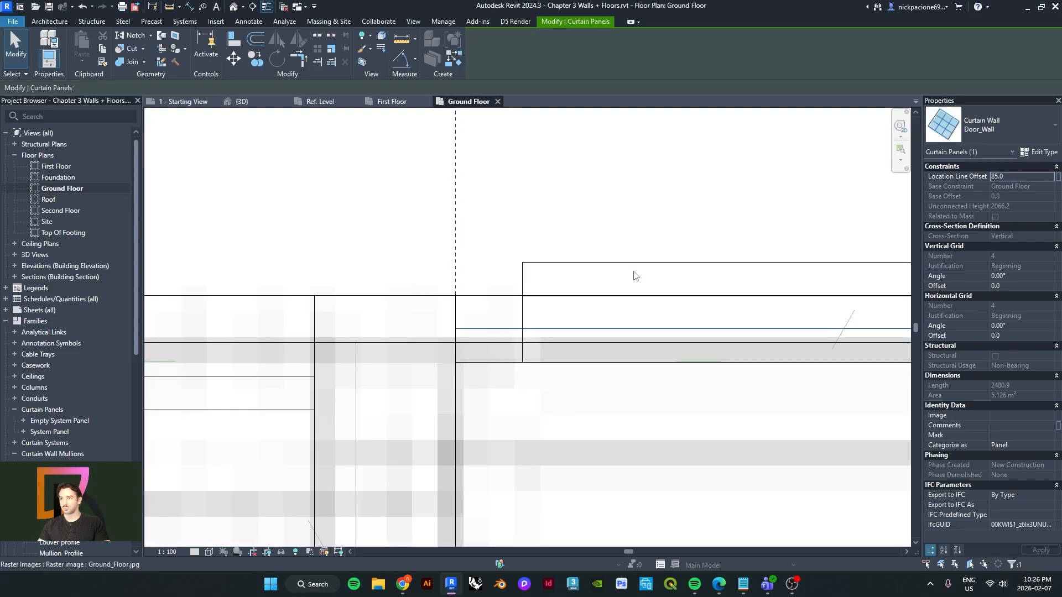
{"action": "scroll", "coordinate": [452, 282], "scroll_direction": "up", "scroll_amount": 1}
{"action": "scroll", "coordinate": [564, 279], "scroll_direction": "up", "scroll_amount": 1}
{"action": "scroll", "coordinate": [534, 277], "scroll_direction": "up", "scroll_amount": 2}
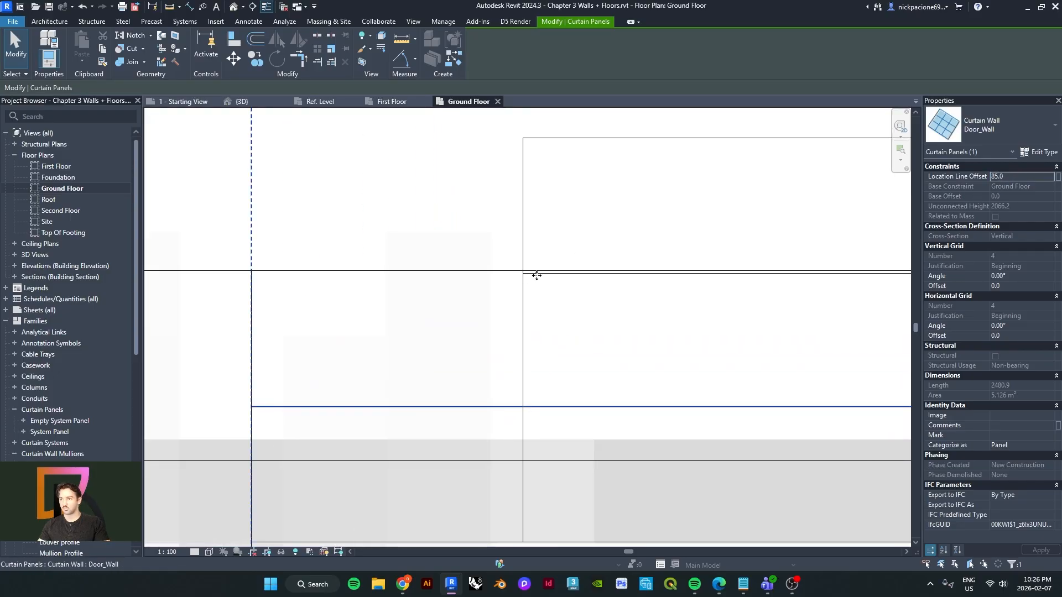
{"action": "left_click", "coordinate": [1017, 167]}
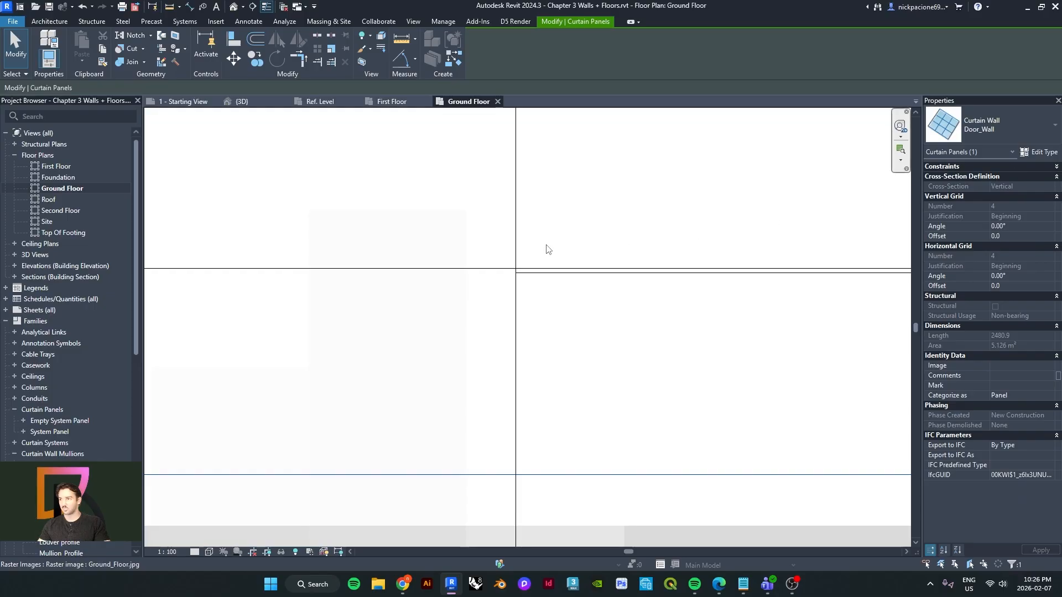
- Examine the Door_Wall panel's lower corners and bottom mullions in the 3D view from inside and outside
{"action": "left_click", "coordinate": [233, 6]}
{"action": "scroll", "coordinate": [489, 332], "scroll_direction": "up", "scroll_amount": 1}
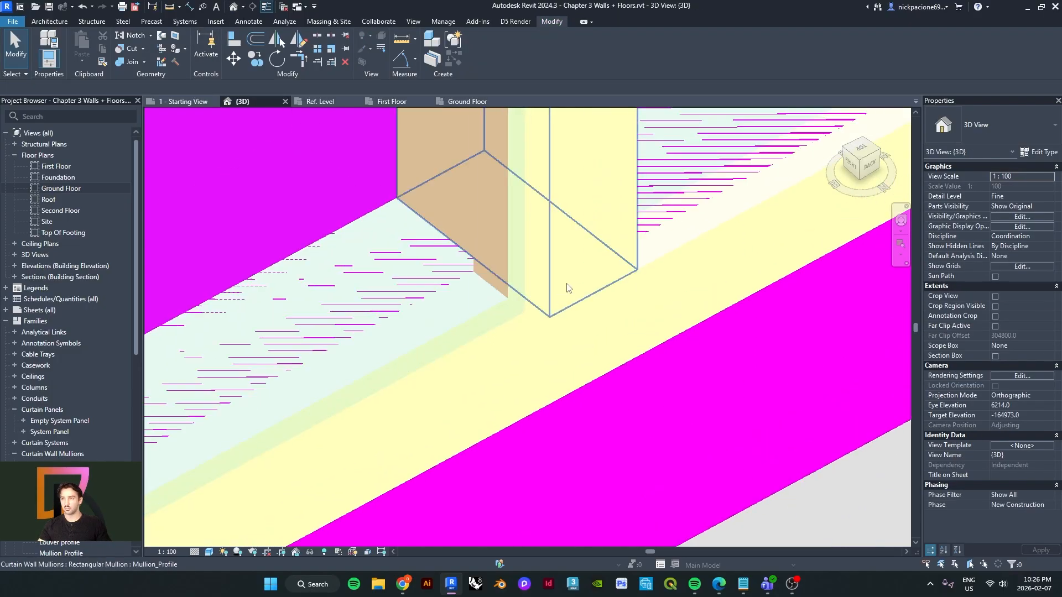
{"action": "scroll", "coordinate": [572, 281], "scroll_direction": "down", "scroll_amount": 1}
{"action": "left_click", "coordinate": [576, 277]}
{"action": "middle_click_drag", "start_coordinate": [577, 277], "coordinate": [575, 439], "text": "shift"}
{"action": "key", "text": "Escape"}
{"action": "scroll", "coordinate": [405, 306], "scroll_direction": "down", "scroll_amount": 2}
{"action": "left_click", "coordinate": [383, 279]}
{"action": "scroll", "coordinate": [576, 439], "scroll_direction": "down", "scroll_amount": 2}
{"action": "scroll", "coordinate": [585, 350], "scroll_direction": "down", "scroll_amount": 1}
{"action": "middle_click_drag", "start_coordinate": [585, 350], "coordinate": [583, 403]}
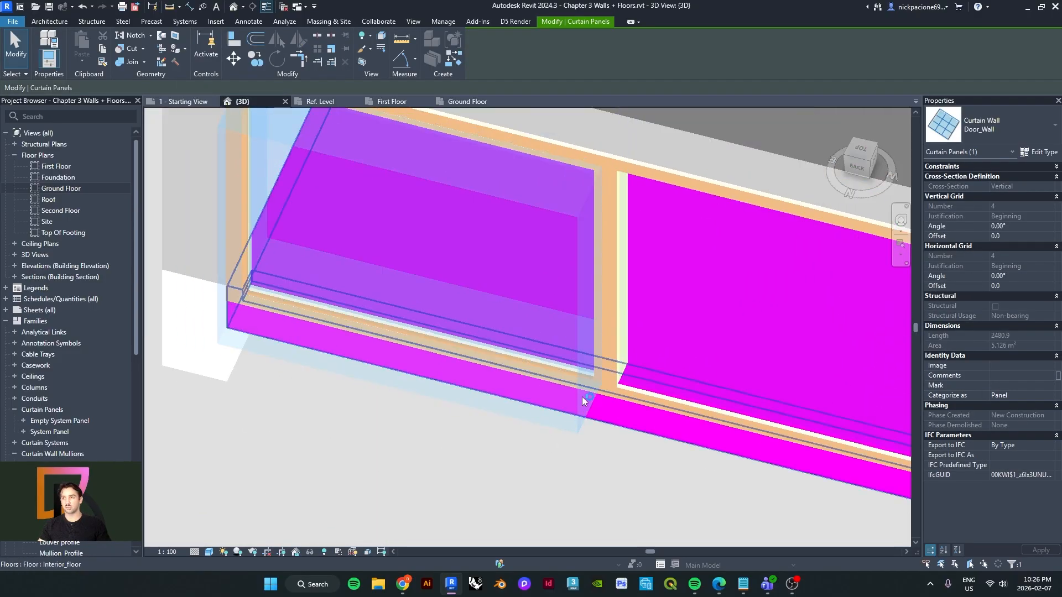
{"action": "middle_click_drag", "start_coordinate": [267, 325], "coordinate": [351, 327], "text": "shift"}
{"action": "scroll", "coordinate": [562, 370], "scroll_direction": "down", "scroll_amount": 2}
{"action": "left_click", "coordinate": [351, 328]}
{"action": "scroll", "coordinate": [443, 313], "scroll_direction": "up", "scroll_amount": 2}
{"action": "middle_click_drag", "start_coordinate": [443, 313], "coordinate": [421, 472], "text": "shift"}
{"action": "scroll", "coordinate": [422, 472], "scroll_direction": "up", "scroll_amount": 2}
{"action": "scroll", "coordinate": [422, 476], "scroll_direction": "down", "scroll_amount": 2}
{"action": "scroll", "coordinate": [309, 489], "scroll_direction": "up", "scroll_amount": 3}
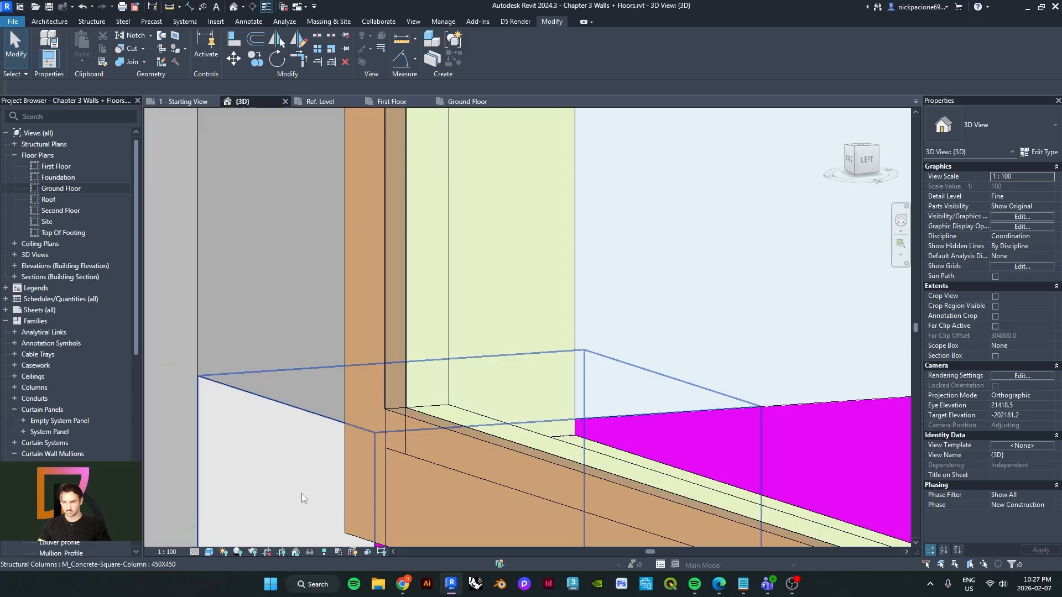
- Try the Textures and Realistic visual styles on the 3D view, and return it to Consistent Colors
{"action": "left_click", "coordinate": [210, 552]}
{"action": "left_click", "coordinate": [238, 529]}
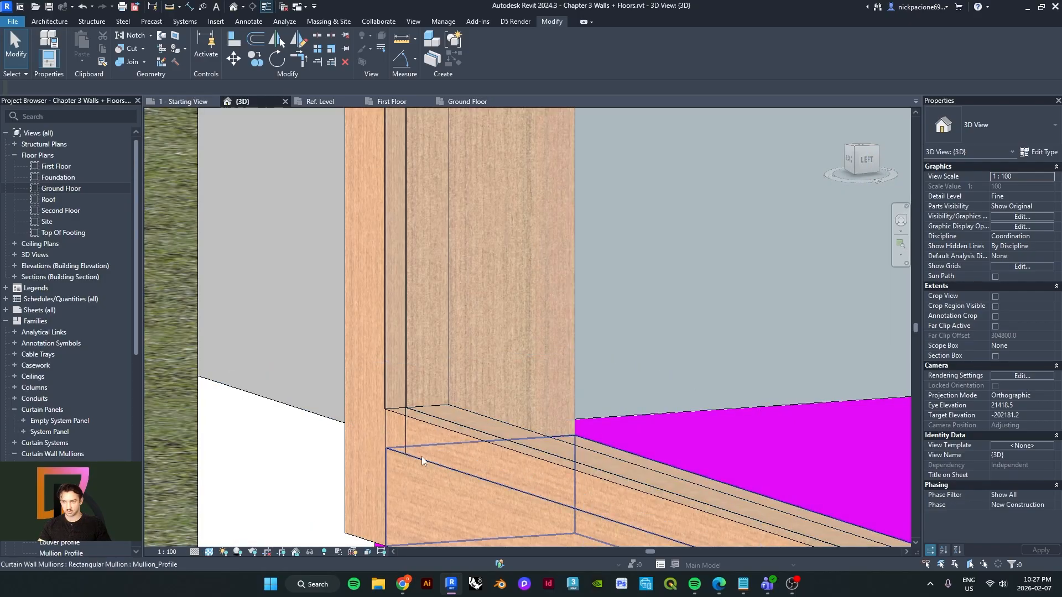
{"action": "scroll", "coordinate": [421, 498], "scroll_direction": "down", "scroll_amount": 2}
{"action": "left_click", "coordinate": [210, 552]}
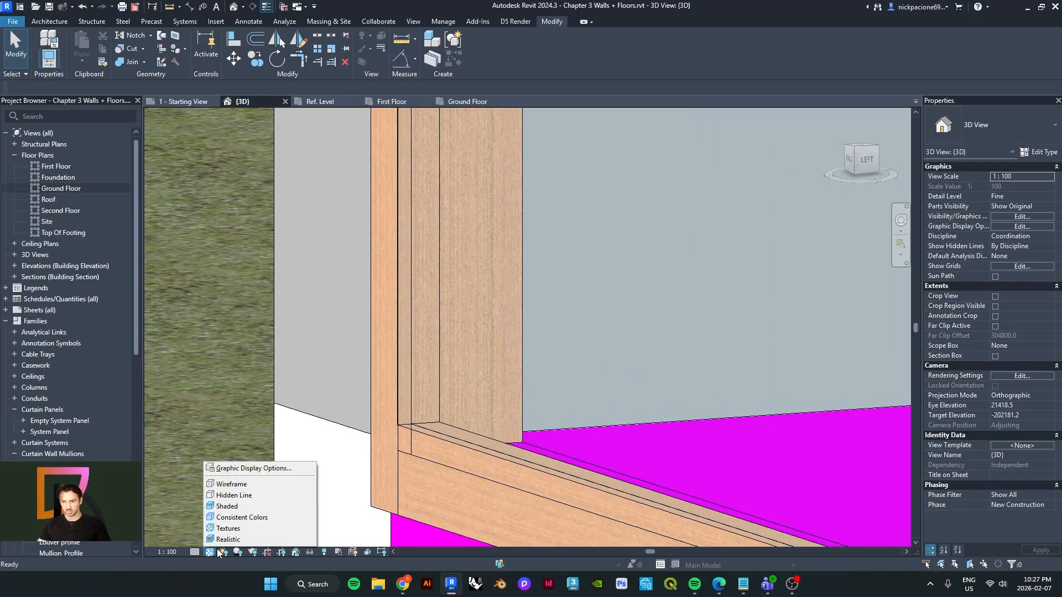
{"action": "left_click", "coordinate": [224, 540]}
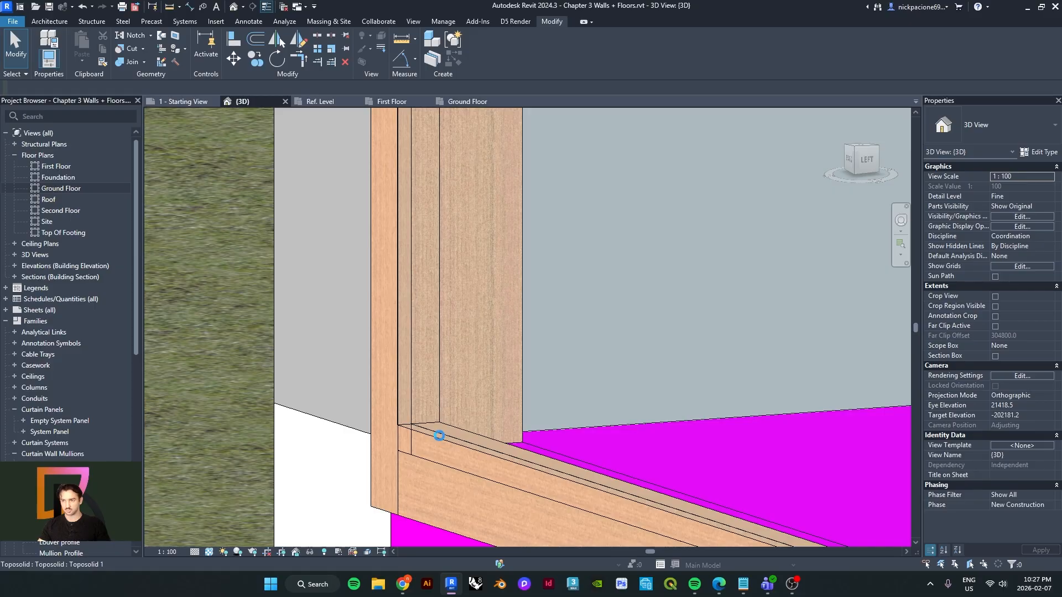
{"action": "middle_click_drag", "start_coordinate": [429, 436], "coordinate": [788, 454], "text": "shift"}
{"action": "scroll", "coordinate": [675, 386], "scroll_direction": "up", "scroll_amount": 6}
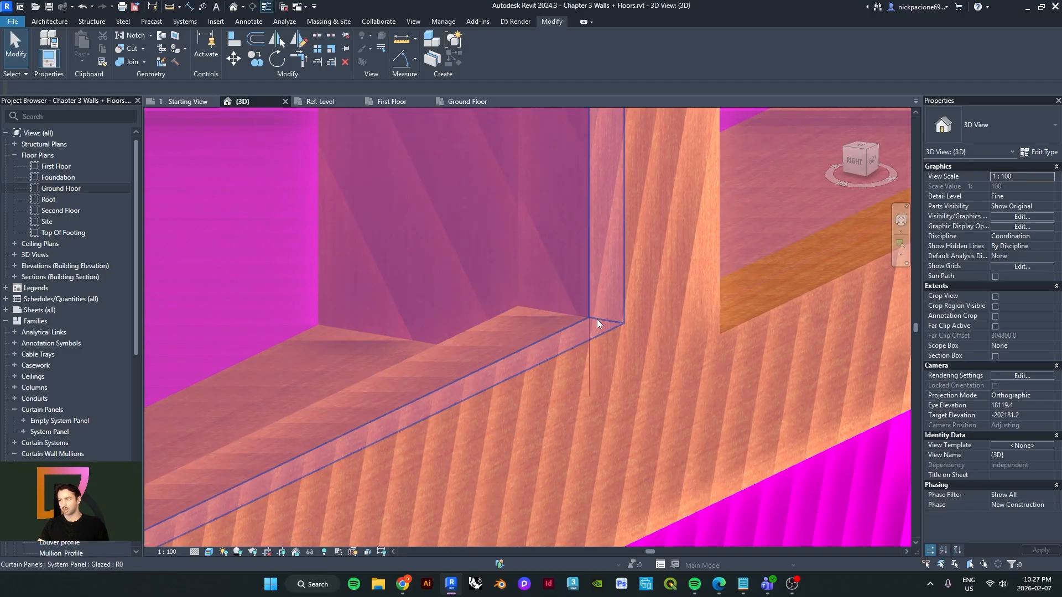
{"action": "left_click", "coordinate": [208, 553]}
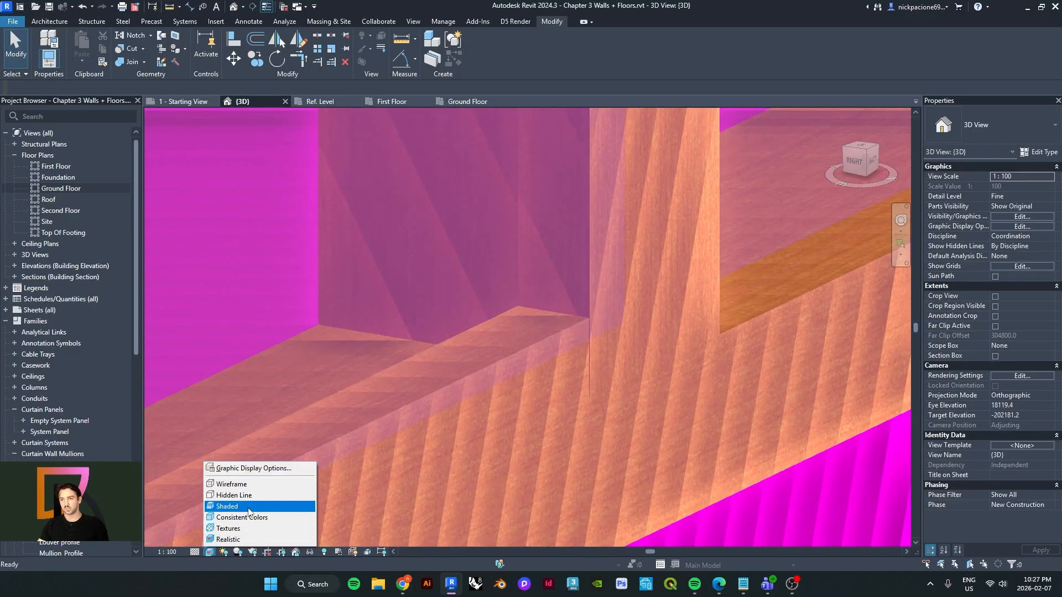
{"action": "left_click", "coordinate": [249, 517]}
- Examine how the door's glazed panel sits within the Door_Mullion border at the lower corner
{"action": "left_click", "coordinate": [561, 350]}
{"action": "scroll", "coordinate": [560, 359], "scroll_direction": "up", "scroll_amount": 3}
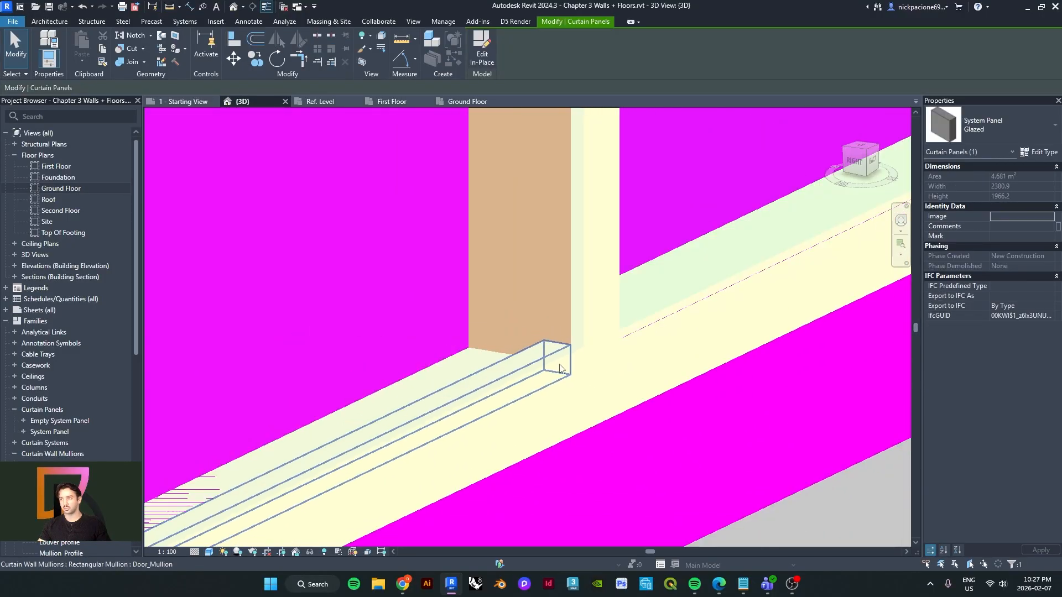
{"action": "middle_click_drag", "start_coordinate": [560, 365], "coordinate": [563, 415], "text": "shift"}
{"action": "scroll", "coordinate": [563, 415], "scroll_direction": "down", "scroll_amount": 2}
{"action": "key", "text": "Escape"}
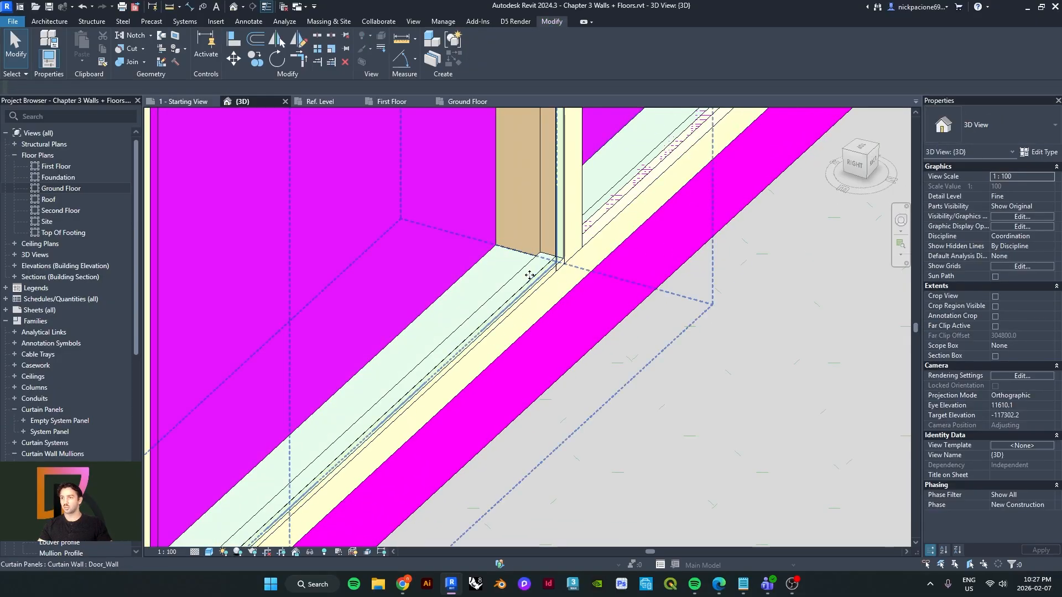
{"action": "key", "text": "Tab"}
{"action": "left_click", "coordinate": [529, 275]}
{"action": "scroll", "coordinate": [553, 280], "scroll_direction": "up", "scroll_amount": 2}
{"action": "key", "text": "Escape"}
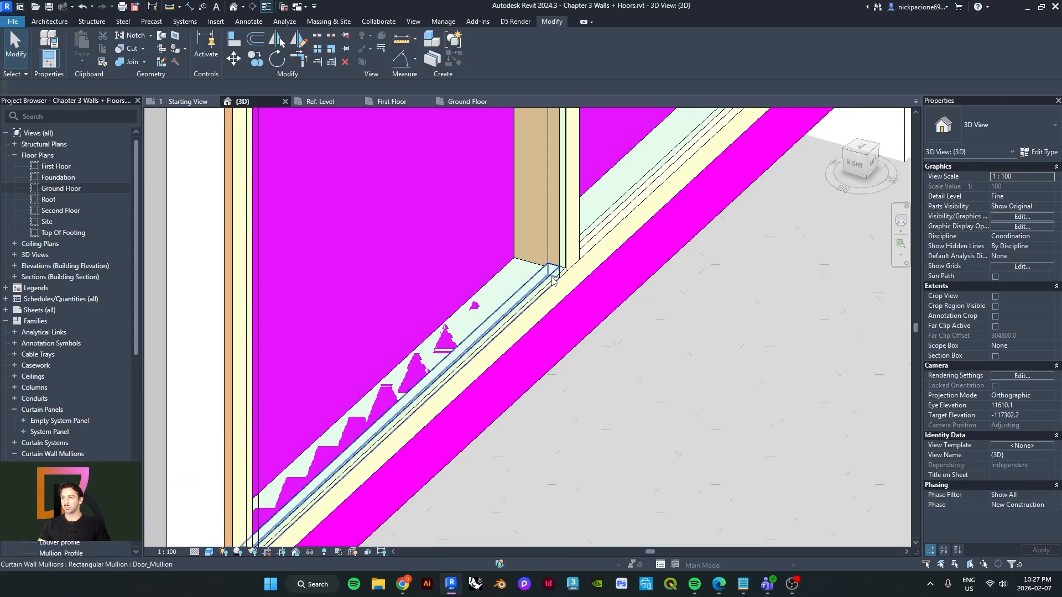
{"action": "middle_click_drag", "start_coordinate": [474, 304], "coordinate": [210, 387], "text": "shift"}
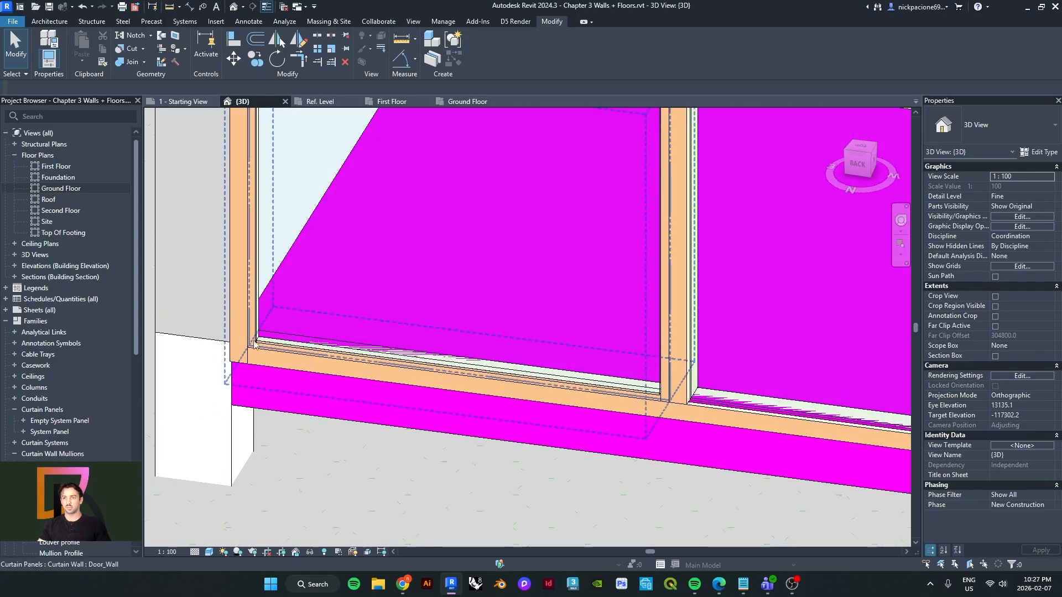
- Edit the door's glazed panel in place, reshaping the glass extrusion to start at -25 and end at 10, and finish the model
{"action": "left_click", "coordinate": [251, 331]}
{"action": "middle_click_drag", "start_coordinate": [251, 332], "coordinate": [310, 380], "text": "shift"}
{"action": "key", "text": "Escape"}
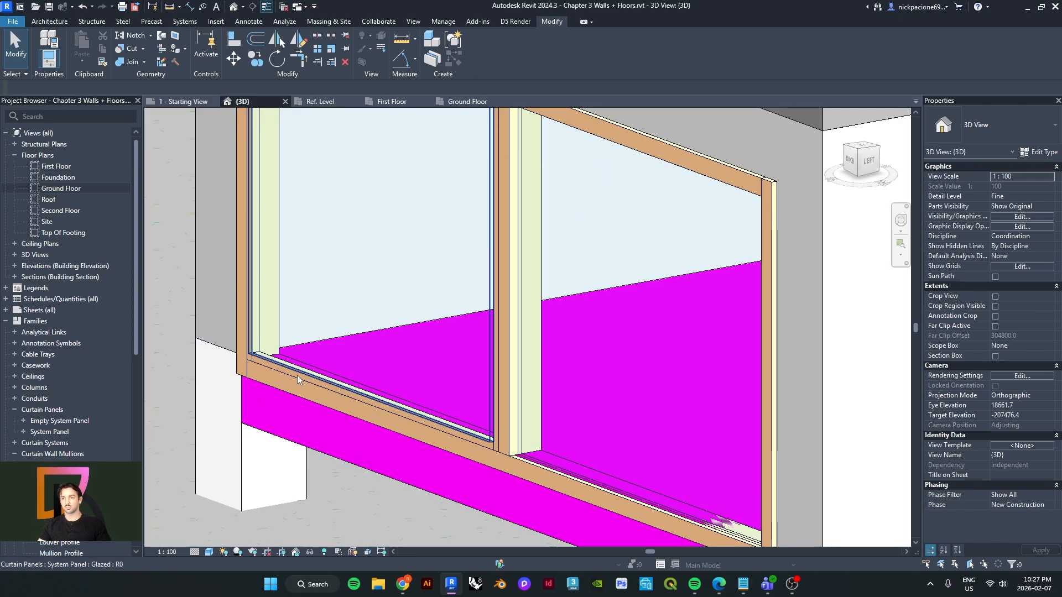
{"action": "key", "text": "Tab"}
{"action": "left_click", "coordinate": [298, 375]}
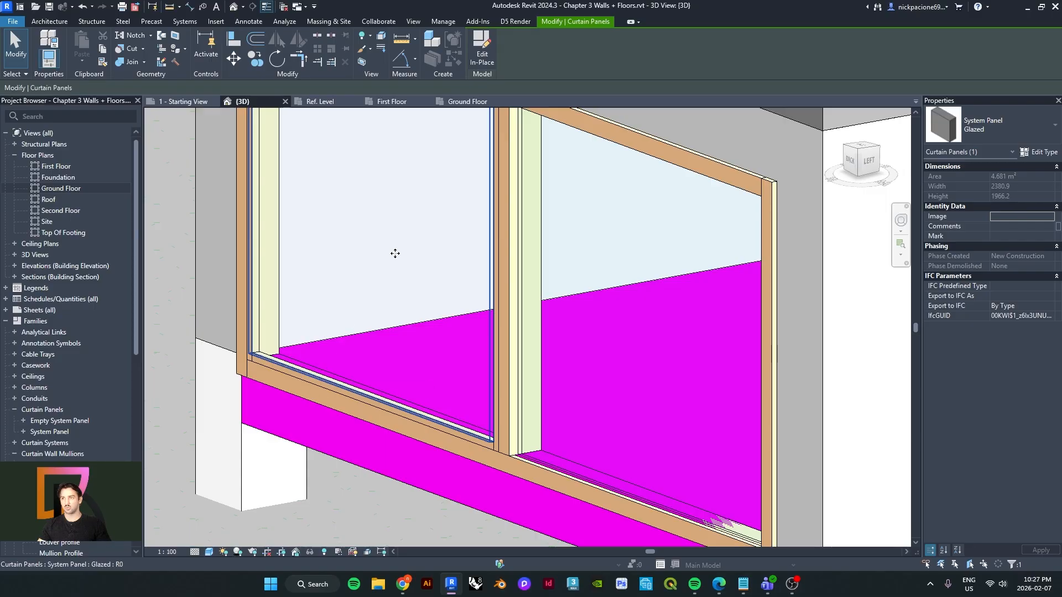
{"action": "left_click", "coordinate": [482, 56]}
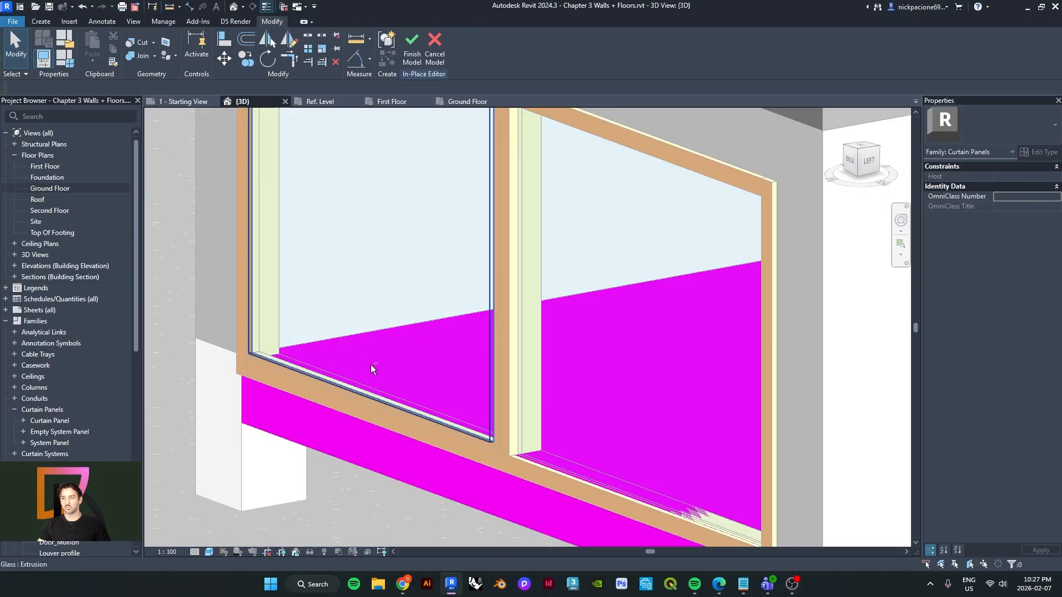
{"action": "middle_click_drag", "start_coordinate": [370, 364], "coordinate": [562, 358], "text": "shift"}
{"action": "left_click", "coordinate": [472, 229]}
{"action": "middle_click_drag", "start_coordinate": [462, 287], "coordinate": [370, 241]}
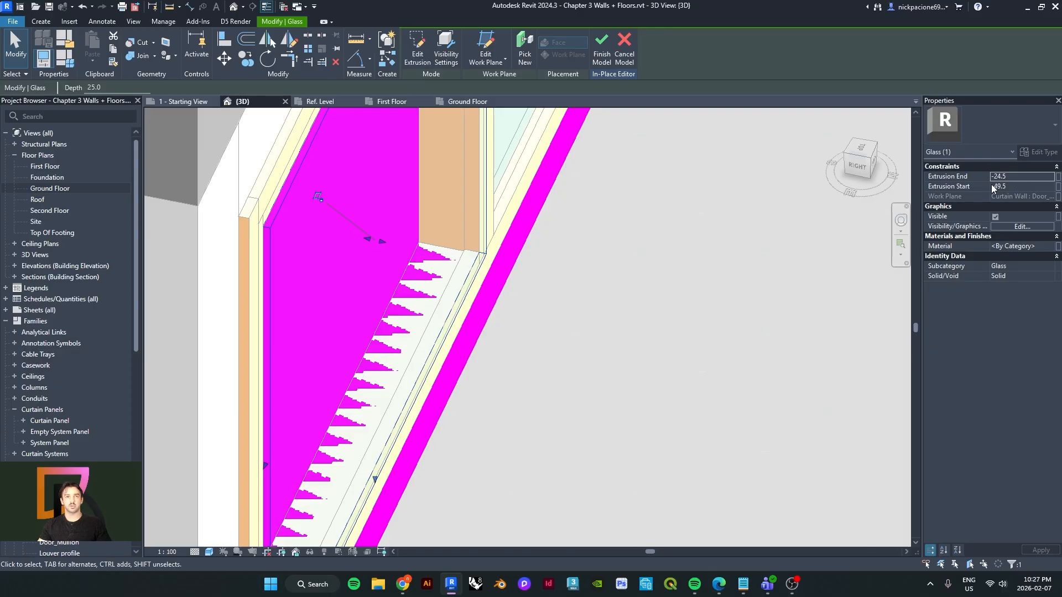
{"action": "mouse_move", "coordinate": [366, 239]}
{"action": "left_mouse_down"}
{"action": "mouse_move", "coordinate": [357, 238]}
{"action": "mouse_move", "coordinate": [375, 239]}
{"action": "left_mouse_up"}
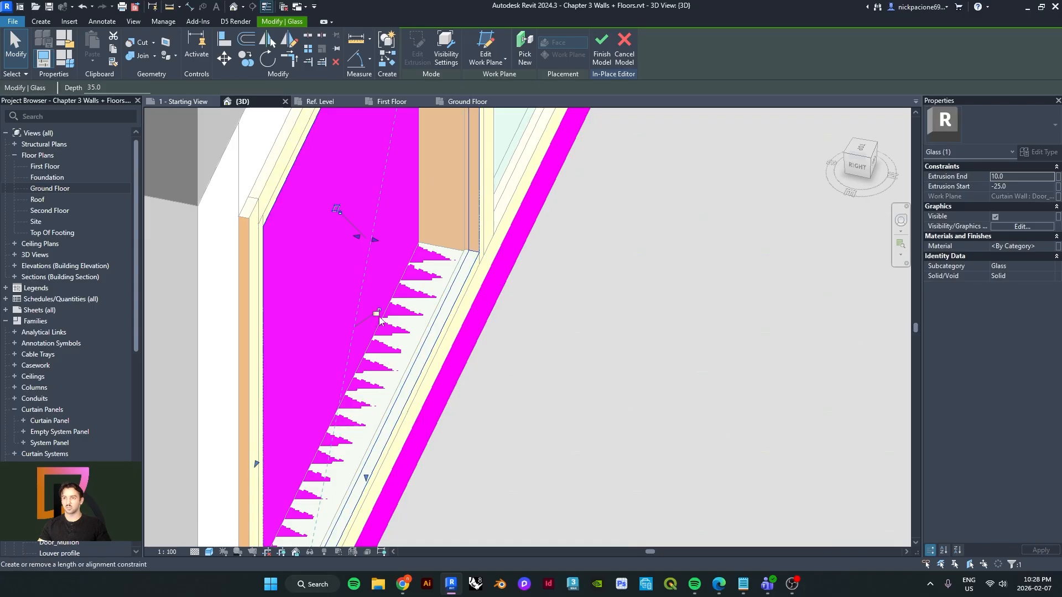
{"action": "left_click", "coordinate": [602, 52]}
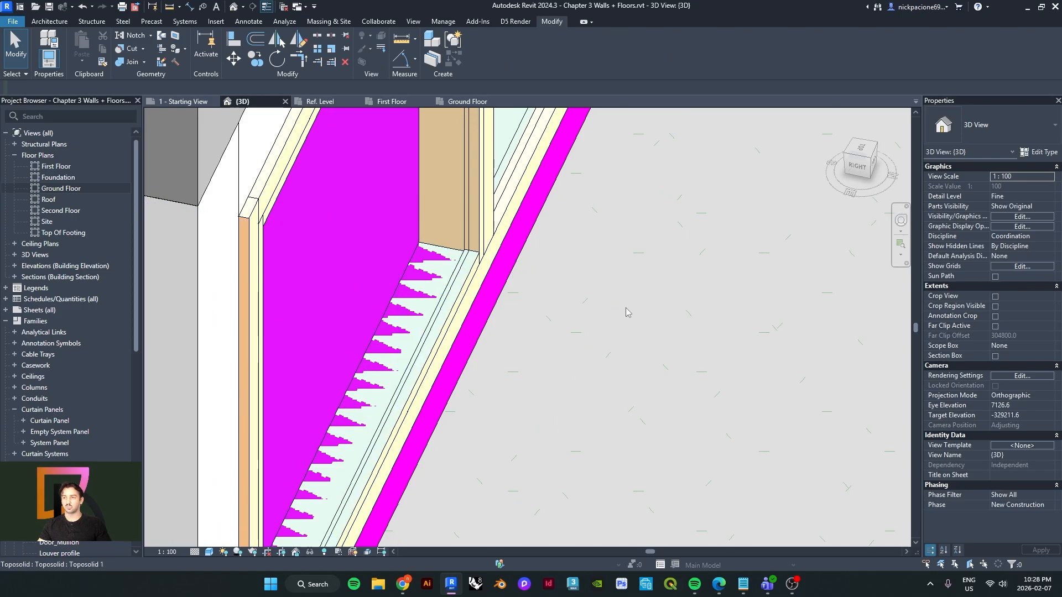
- Examine the reshaped door glass and its alignment with the adjacent fixed panel from both ends of the curtain wall
{"action": "middle_click_drag", "start_coordinate": [626, 313], "coordinate": [346, 336], "text": "shift"}
{"action": "scroll", "coordinate": [376, 348], "scroll_direction": "up", "scroll_amount": 2}
{"action": "middle_click_drag", "start_coordinate": [380, 380], "coordinate": [398, 356], "text": "shift"}
{"action": "middle_click_drag", "start_coordinate": [338, 413], "coordinate": [327, 323]}
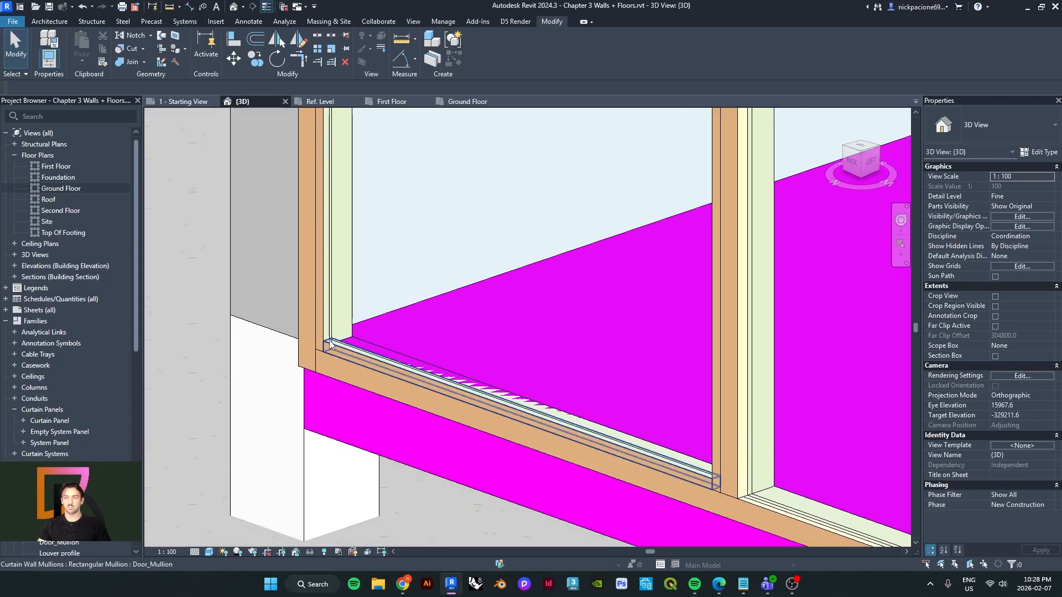
{"action": "middle_click_drag", "start_coordinate": [327, 323], "coordinate": [596, 285]}
{"action": "scroll", "coordinate": [230, 299], "scroll_direction": "down", "scroll_amount": 3}
{"action": "scroll", "coordinate": [596, 285], "scroll_direction": "up", "scroll_amount": 3}
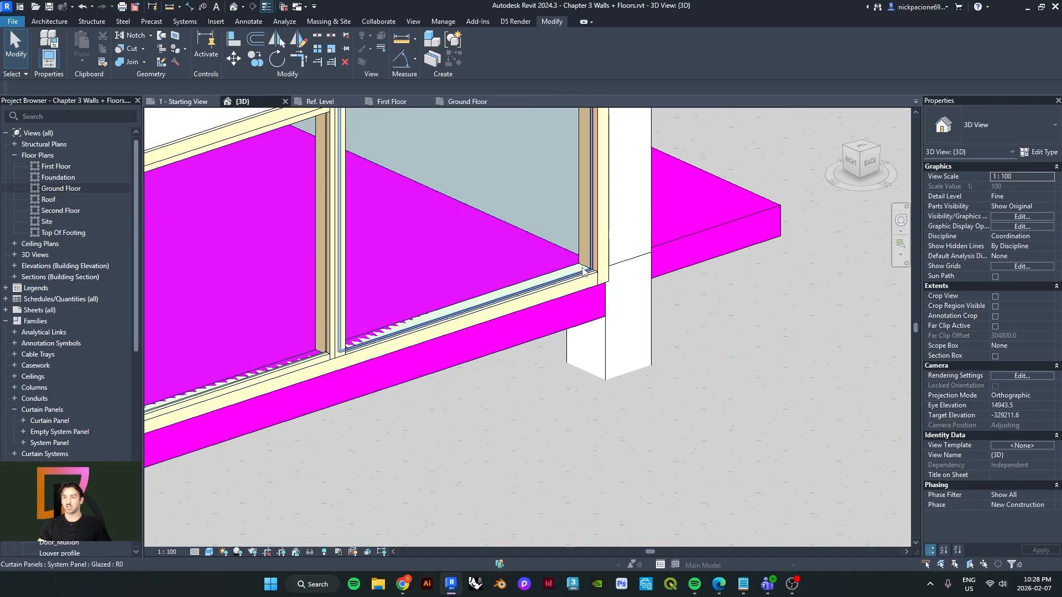
{"action": "middle_click_drag", "start_coordinate": [264, 344], "coordinate": [340, 380]}
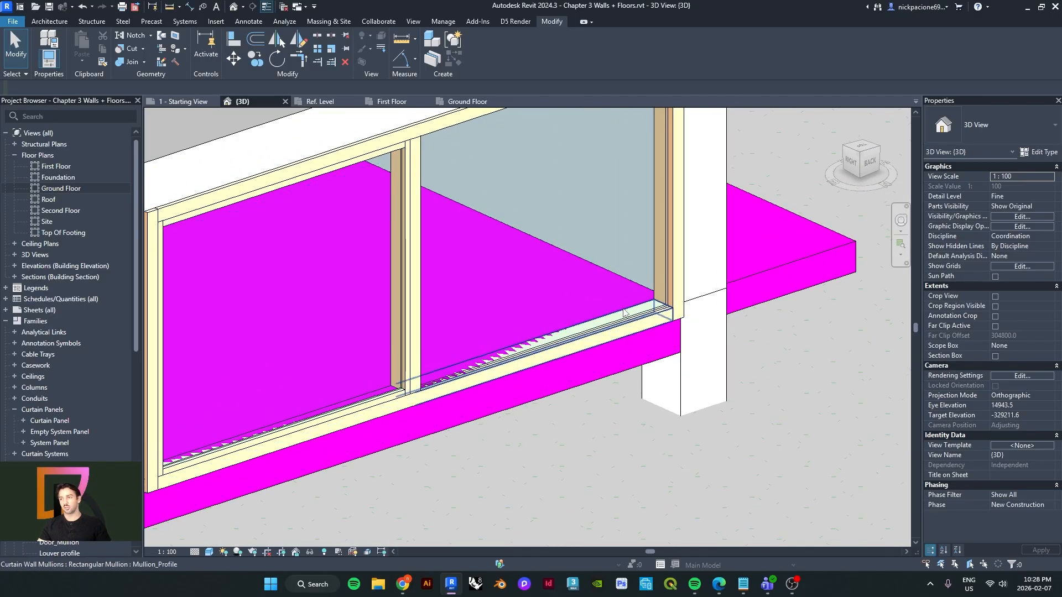
{"action": "middle_click_drag", "start_coordinate": [623, 309], "coordinate": [629, 323], "text": "shift"}
- Change the glazed panel beside the concrete column to the Door_Wall curtain wall type
{"action": "left_click", "coordinate": [624, 276]}
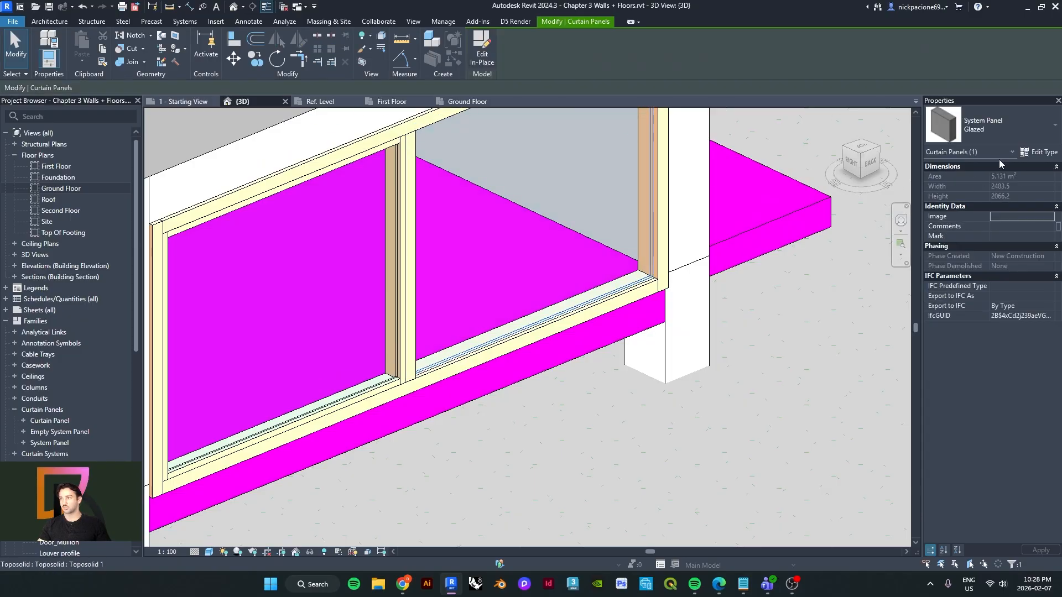
{"action": "left_click", "coordinate": [997, 131]}
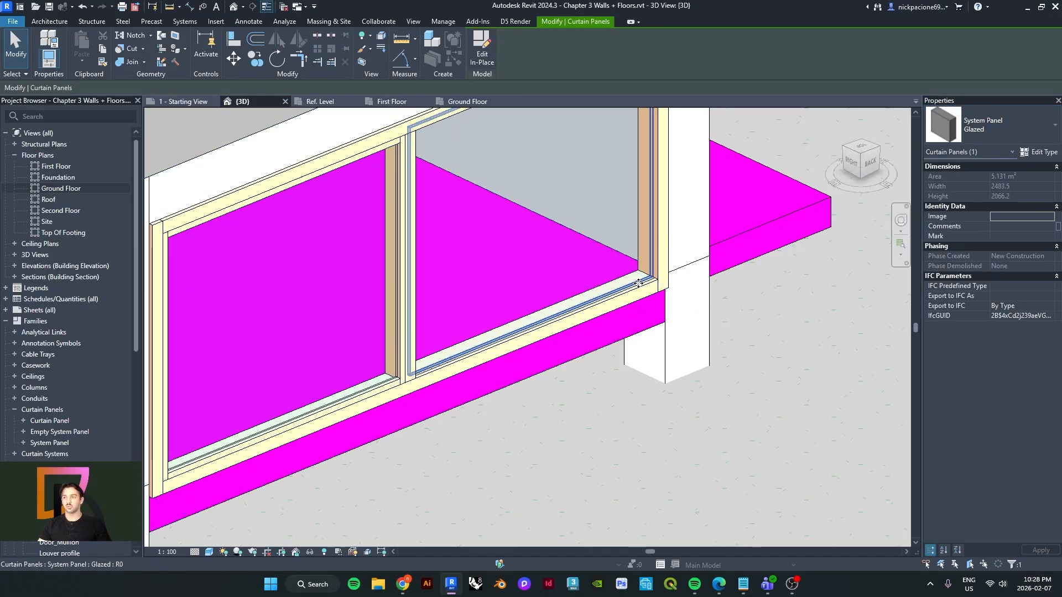
{"action": "left_click", "coordinate": [990, 126]}
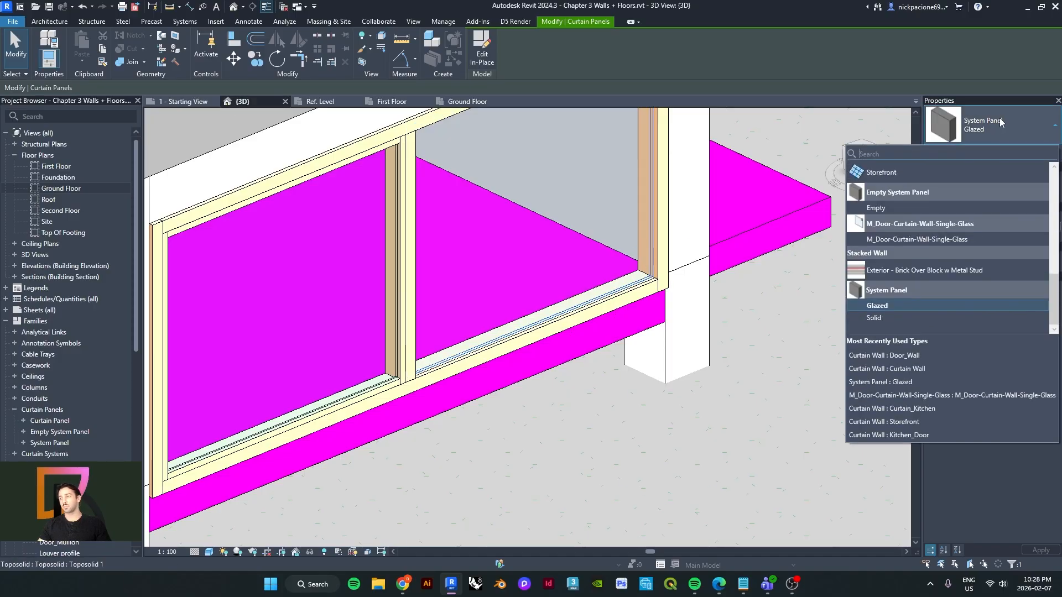
{"action": "scroll", "coordinate": [910, 220], "scroll_direction": "up", "scroll_amount": 4}
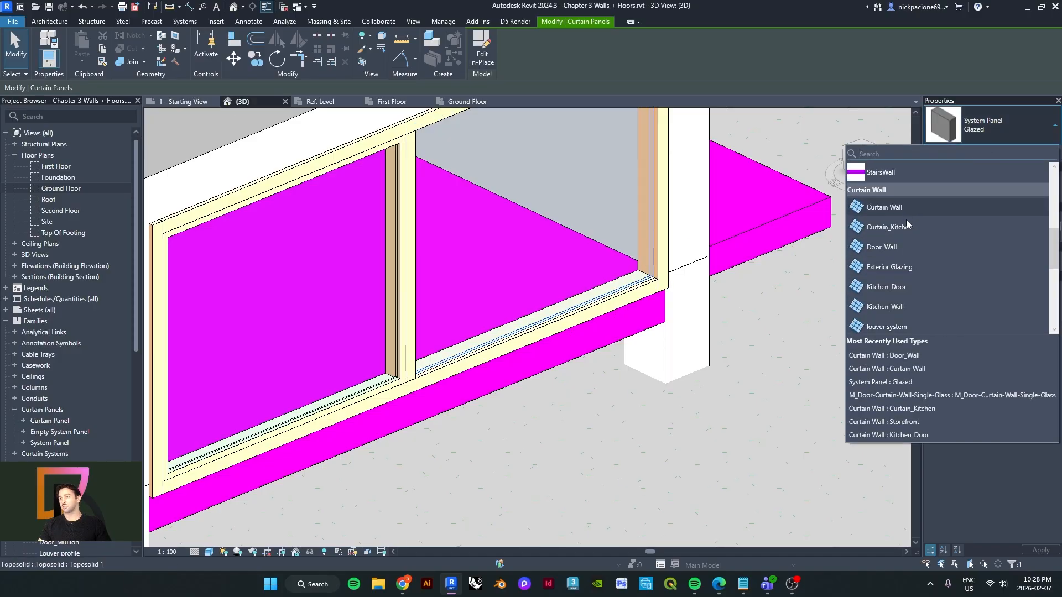
{"action": "left_click", "coordinate": [912, 246]}
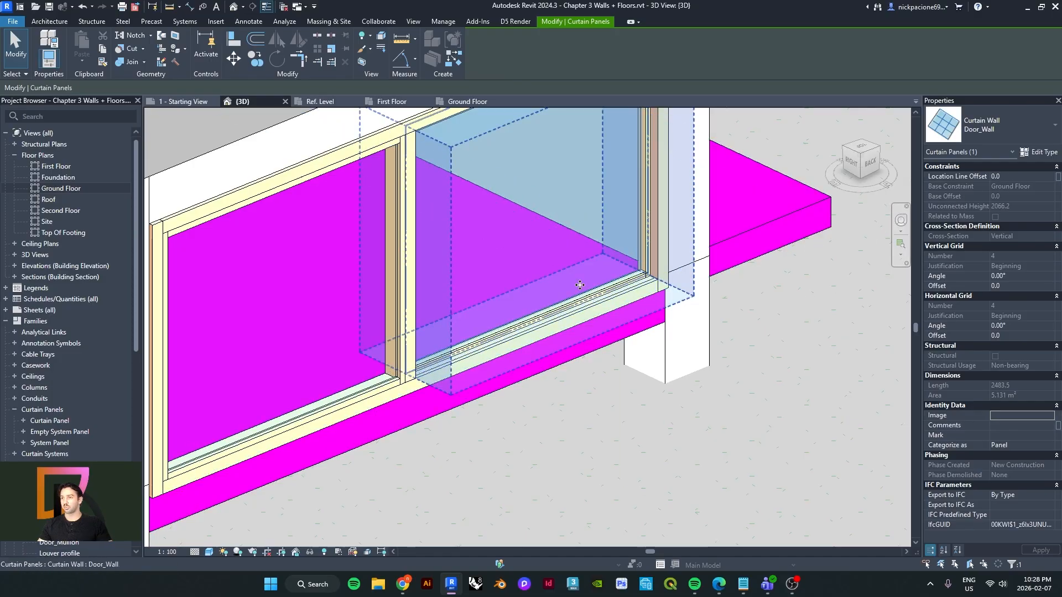
{"action": "key", "text": "Escape"}
- Examine the second Door_Wall panel's position relative to the neighbouring door and the surrounding mullions
{"action": "scroll", "coordinate": [392, 268], "scroll_direction": "up", "scroll_amount": 5}
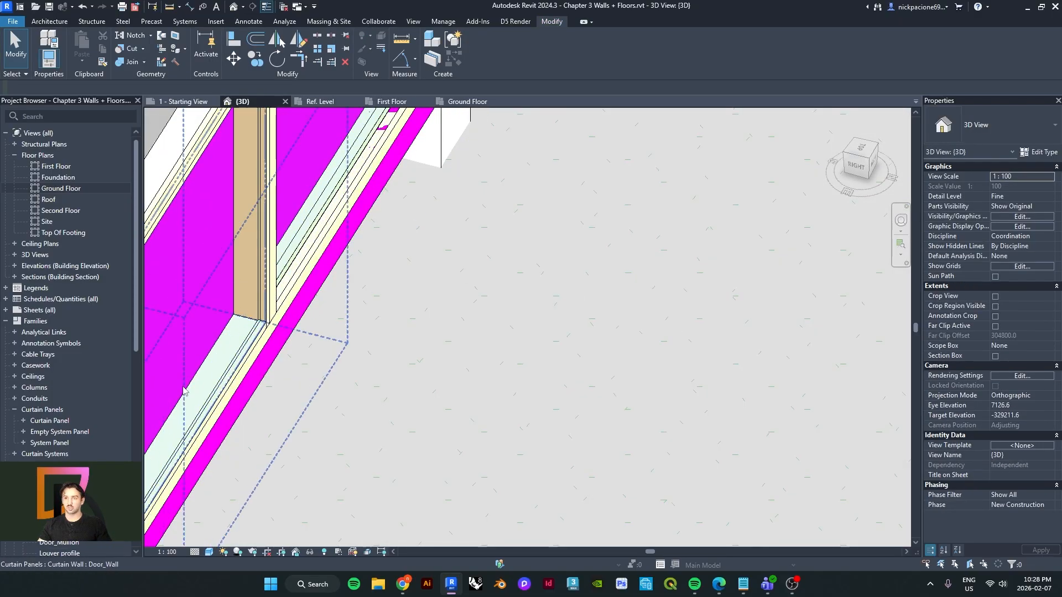
{"action": "middle_click_drag", "start_coordinate": [443, 221], "coordinate": [372, 218], "text": "shift"}
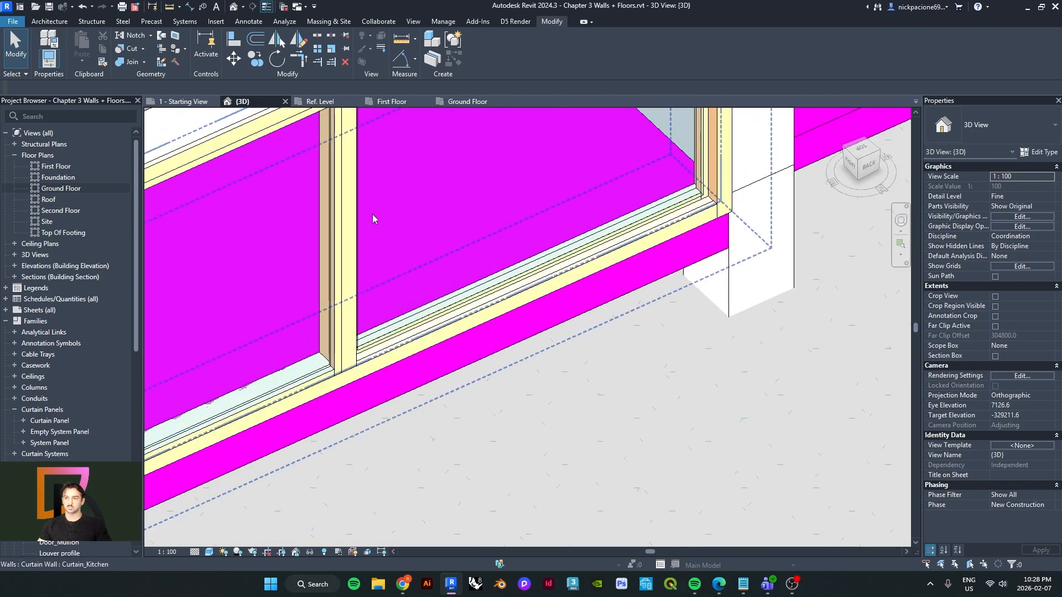
{"action": "scroll", "coordinate": [690, 208], "scroll_direction": "up", "scroll_amount": 1}
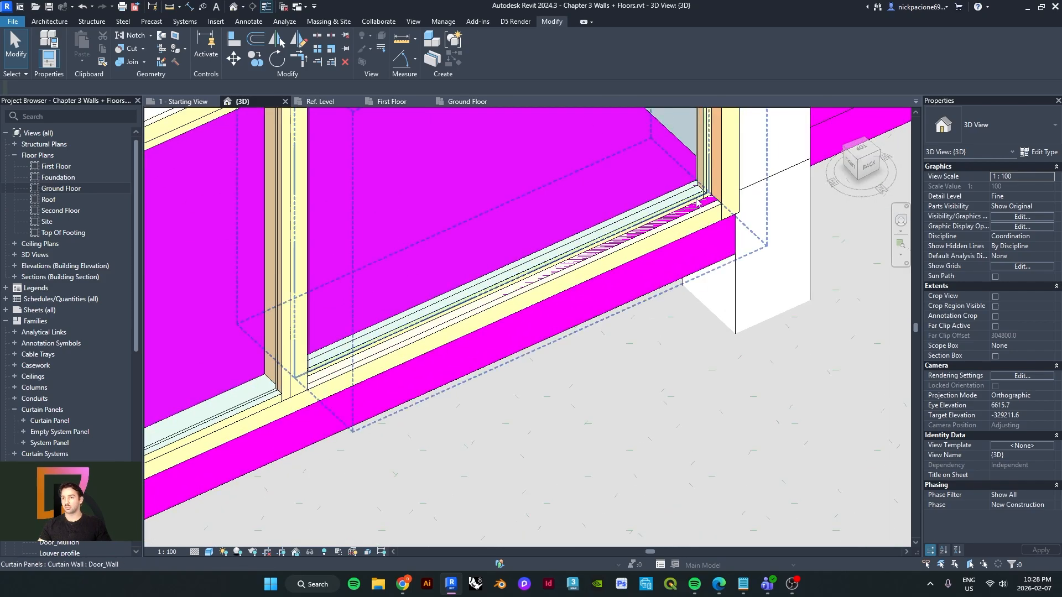
{"action": "middle_click_drag", "start_coordinate": [705, 209], "coordinate": [638, 244]}
{"action": "left_click", "coordinate": [635, 152]}
{"action": "key", "text": "Escape"}
{"action": "left_click", "coordinate": [637, 244]}
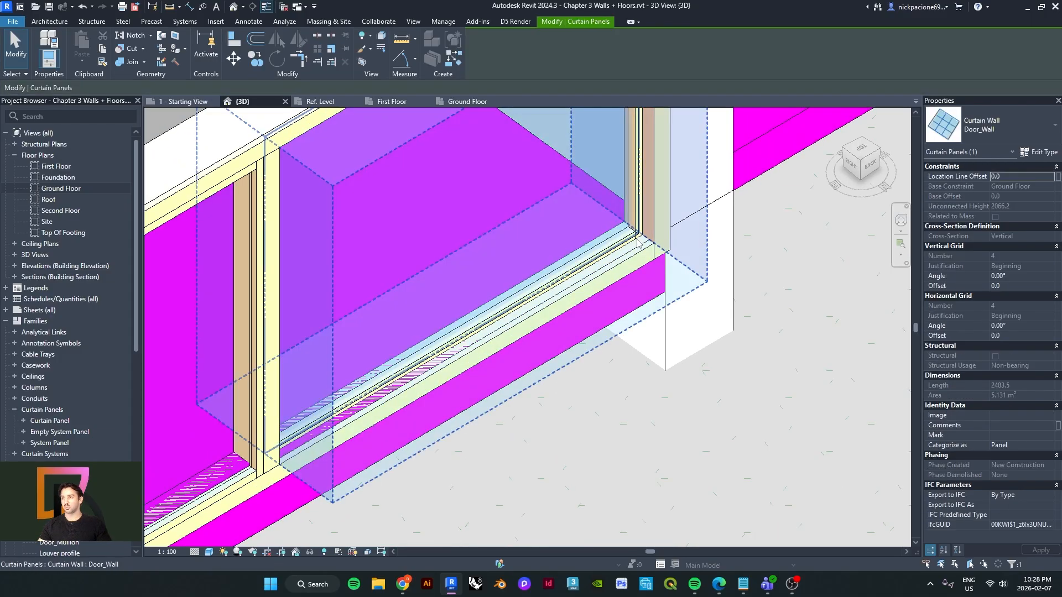
{"action": "scroll", "coordinate": [637, 241], "scroll_direction": "down", "scroll_amount": 2}
{"action": "middle_click_drag", "start_coordinate": [631, 147], "coordinate": [387, 178], "text": "shift"}
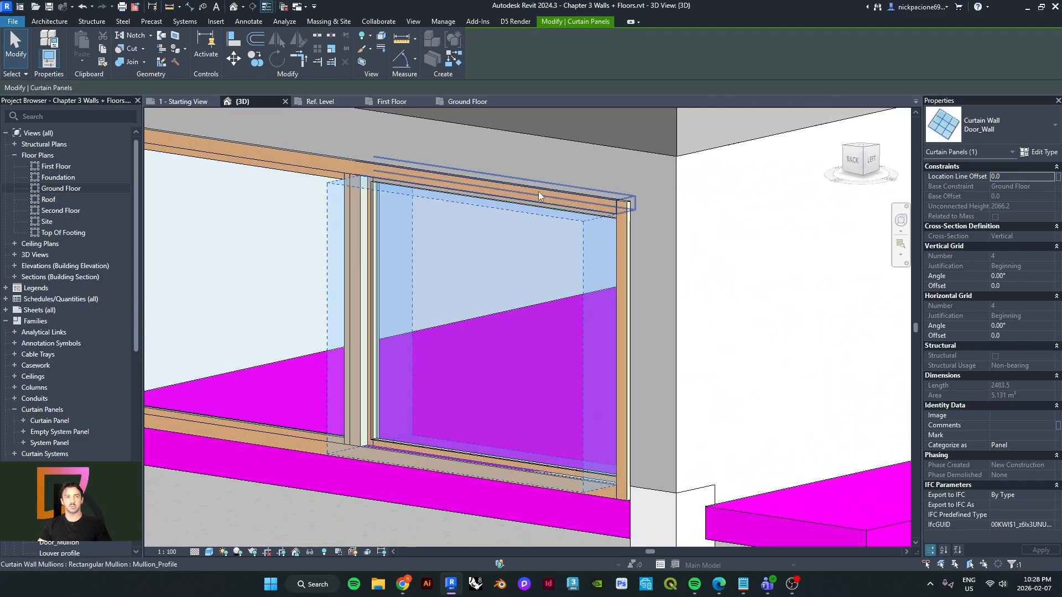
{"action": "middle_click_drag", "start_coordinate": [518, 352], "coordinate": [500, 374], "text": "shift"}
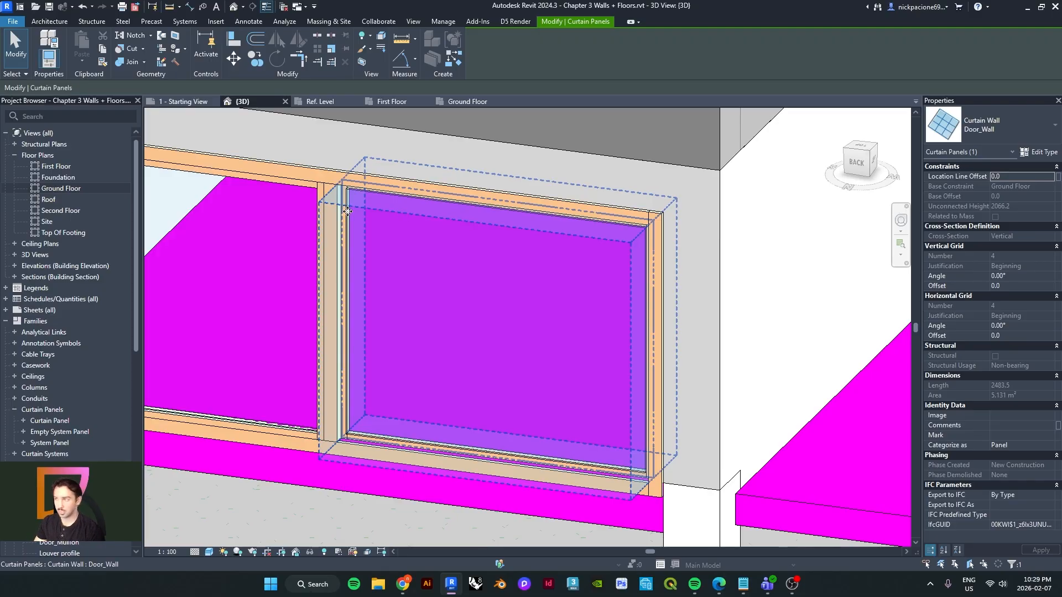
- Set the Location Line Offset of the Door_Wall panel beside the concrete column to -25
{"action": "left_click", "coordinate": [1007, 177]}
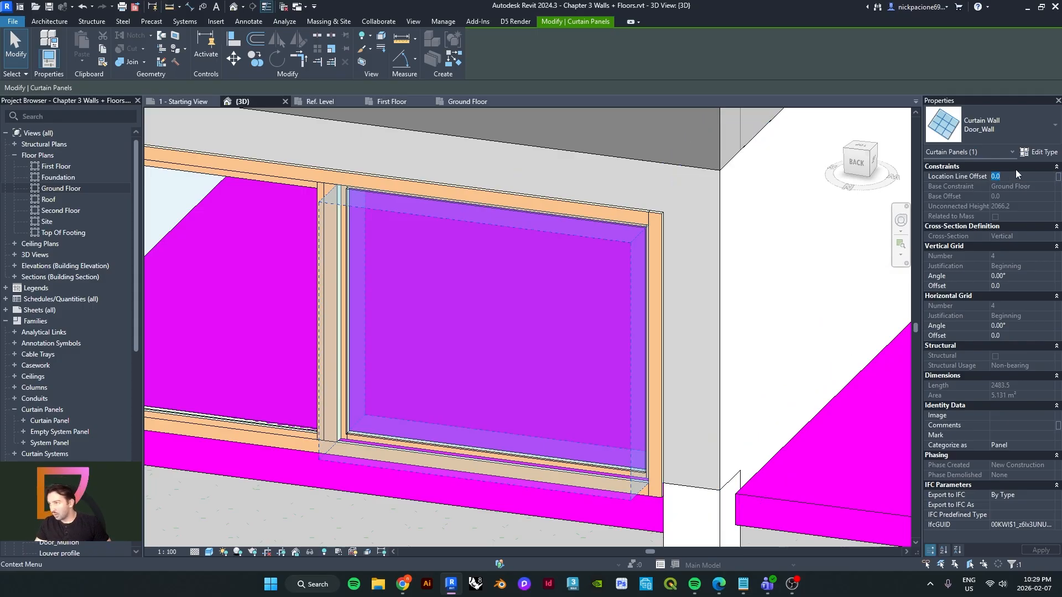
{"action": "middle_click_drag", "start_coordinate": [545, 323], "coordinate": [764, 376], "text": "shift"}
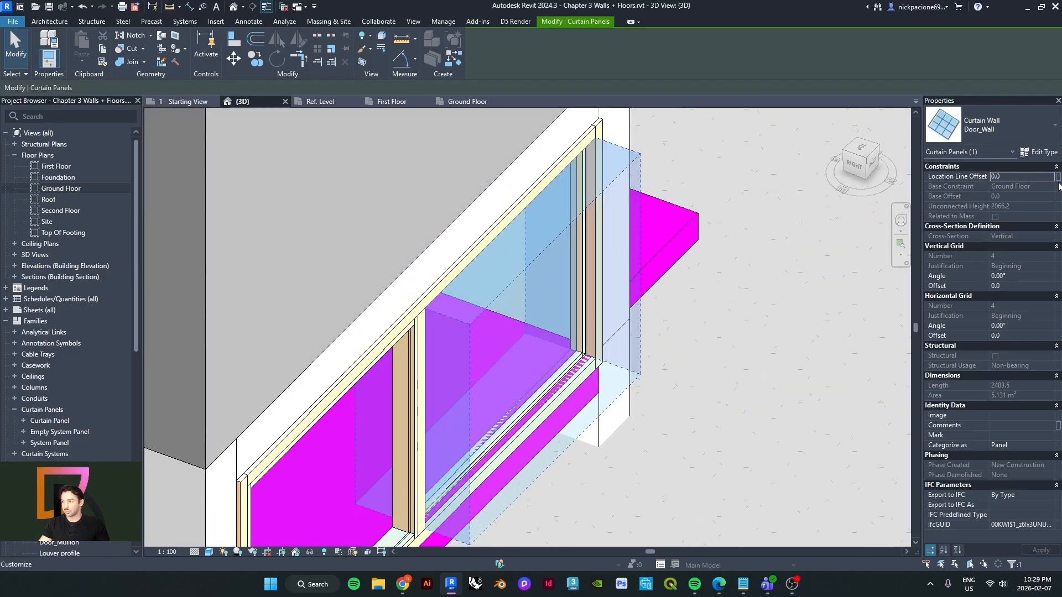
{"action": "left_click", "coordinate": [1022, 175]}
{"action": "type", "text": "-2"}
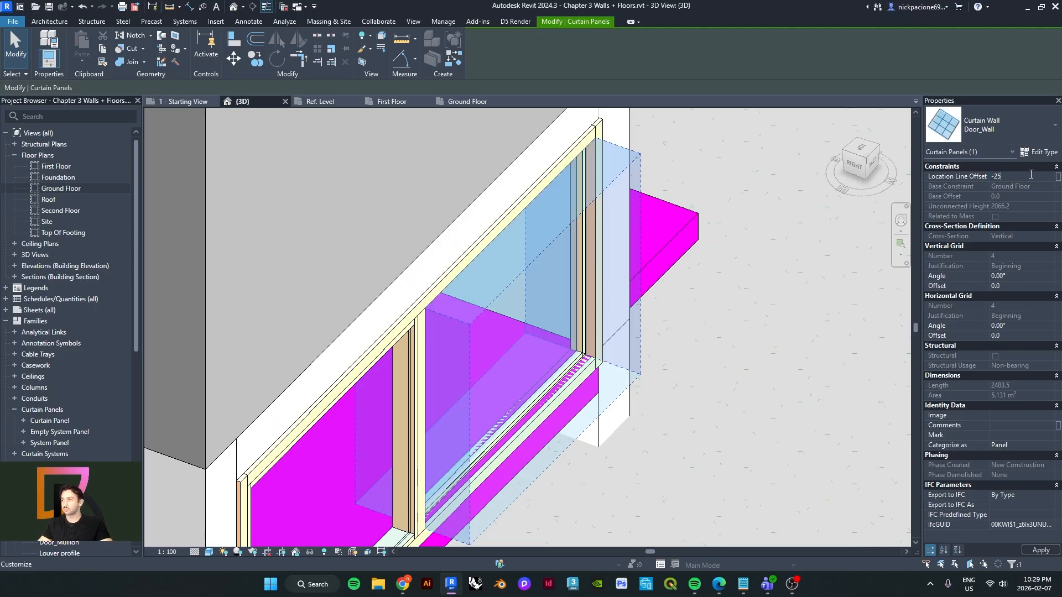
{"action": "type", "text": "5"}
{"action": "key", "text": "Return"}
{"action": "scroll", "coordinate": [653, 337], "scroll_direction": "up", "scroll_amount": 5}
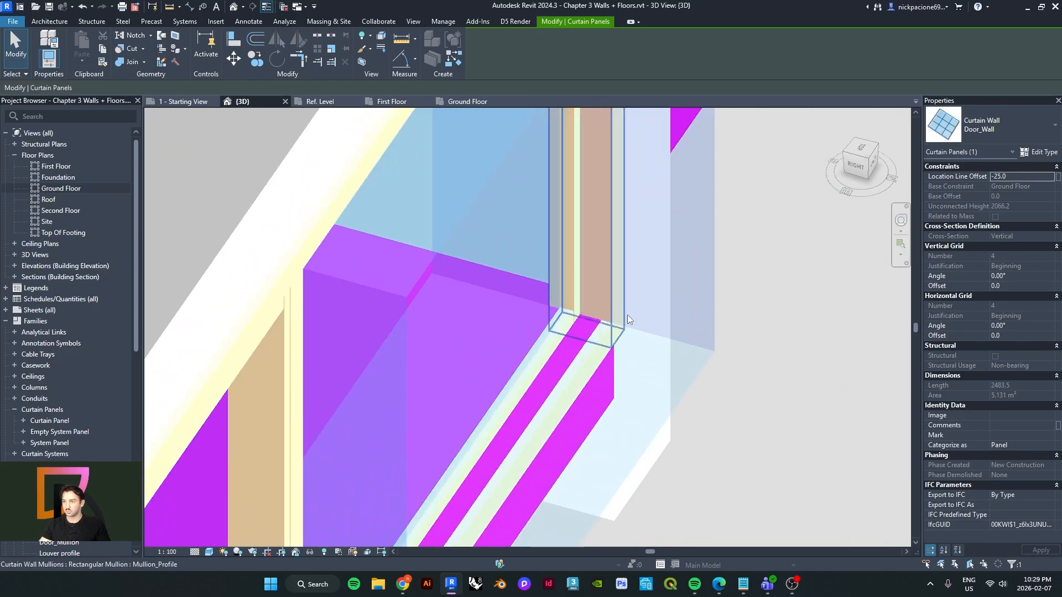
- Set the Location Line Offset of the Door_Wall panel beside the column to -35 and deselect it
{"action": "left_click", "coordinate": [1037, 177]}
{"action": "type", "text": "-35"}
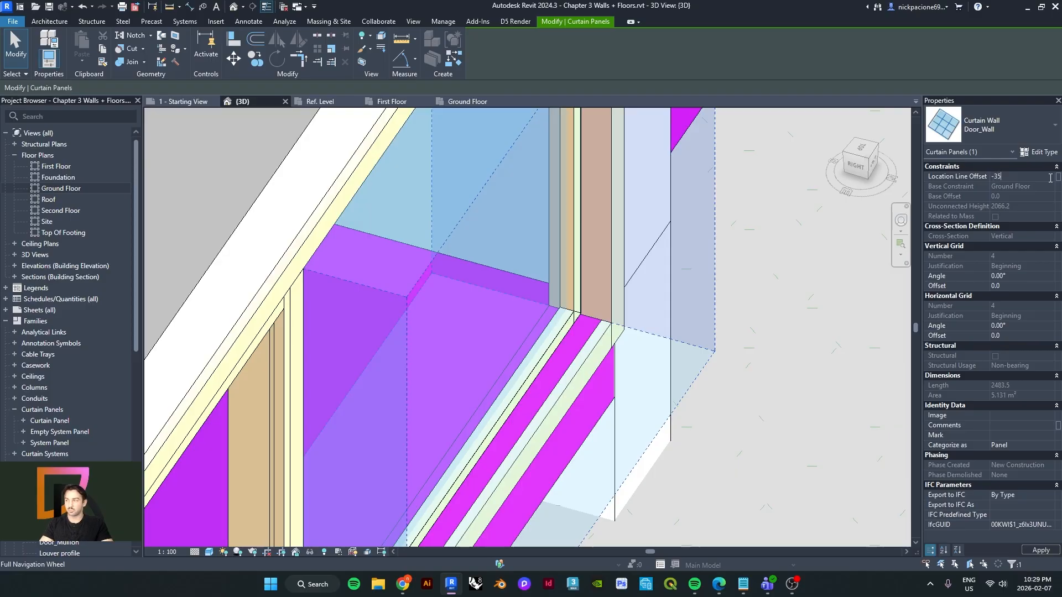
{"action": "key", "text": "Return"}
{"action": "middle_click_drag", "start_coordinate": [611, 360], "coordinate": [531, 376], "text": "shift"}
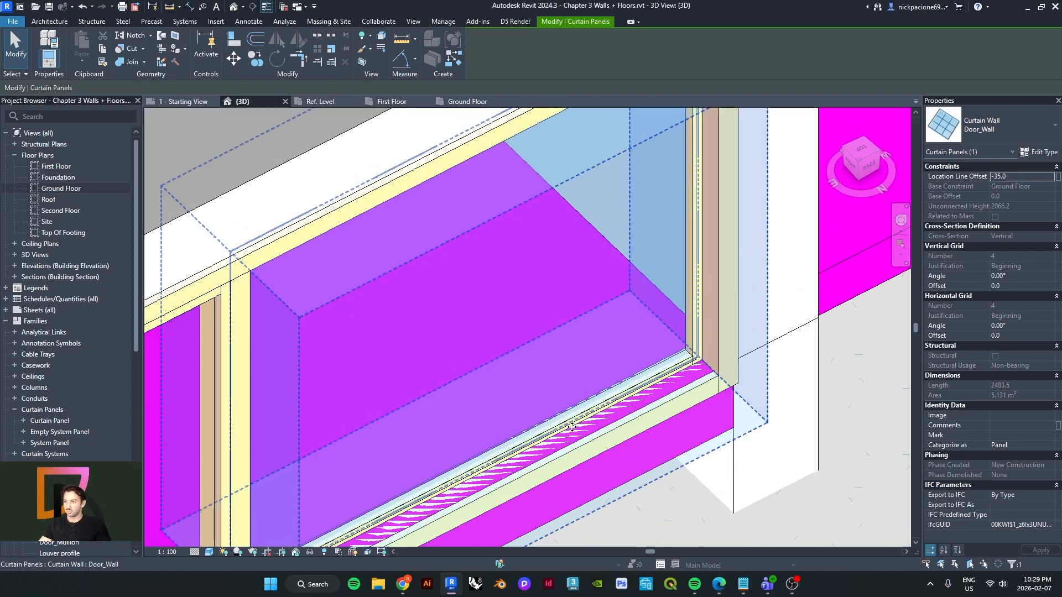
{"action": "key", "text": "Escape"}
- Examine how the offset door's mullions and glass meet the outer frame at both lower corners
{"action": "middle_click_drag", "start_coordinate": [636, 382], "coordinate": [293, 261], "text": "shift"}
{"action": "scroll", "coordinate": [699, 319], "scroll_direction": "down", "scroll_amount": 2}
{"action": "scroll", "coordinate": [466, 276], "scroll_direction": "up", "scroll_amount": 3}
{"action": "scroll", "coordinate": [485, 344], "scroll_direction": "down", "scroll_amount": 1}
{"action": "middle_click_drag", "start_coordinate": [466, 277], "coordinate": [509, 376]}
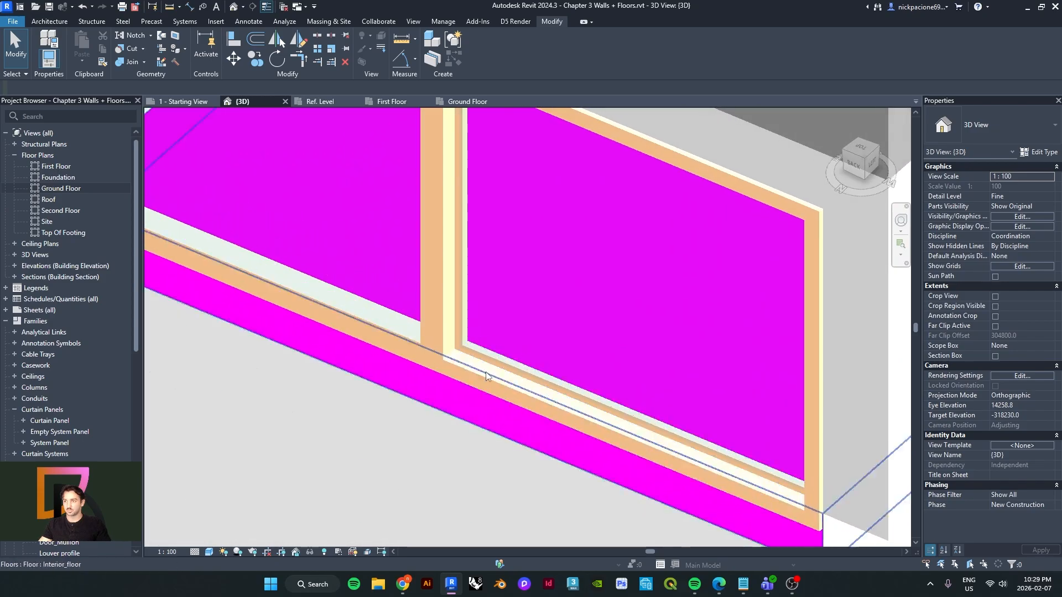
{"action": "scroll", "coordinate": [509, 376], "scroll_direction": "up", "scroll_amount": 1}
{"action": "scroll", "coordinate": [446, 338], "scroll_direction": "up", "scroll_amount": 1}
{"action": "scroll", "coordinate": [442, 335], "scroll_direction": "up", "scroll_amount": 1}
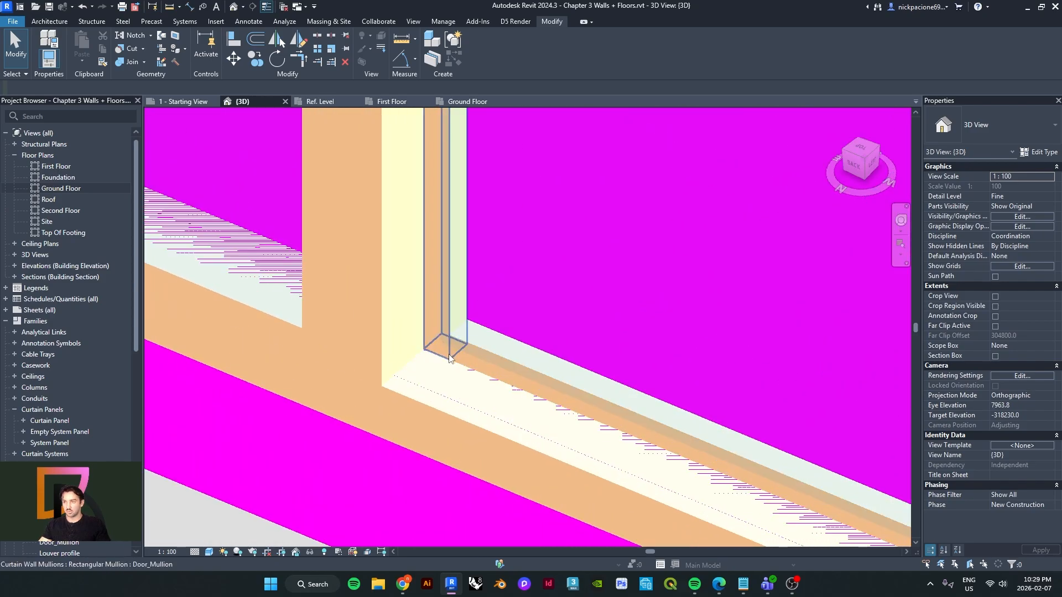
{"action": "left_click", "coordinate": [464, 353]}
{"action": "middle_click_drag", "start_coordinate": [463, 353], "coordinate": [546, 327], "text": "shift"}
{"action": "scroll", "coordinate": [571, 330], "scroll_direction": "up", "scroll_amount": 3}
{"action": "key", "text": "Escape"}
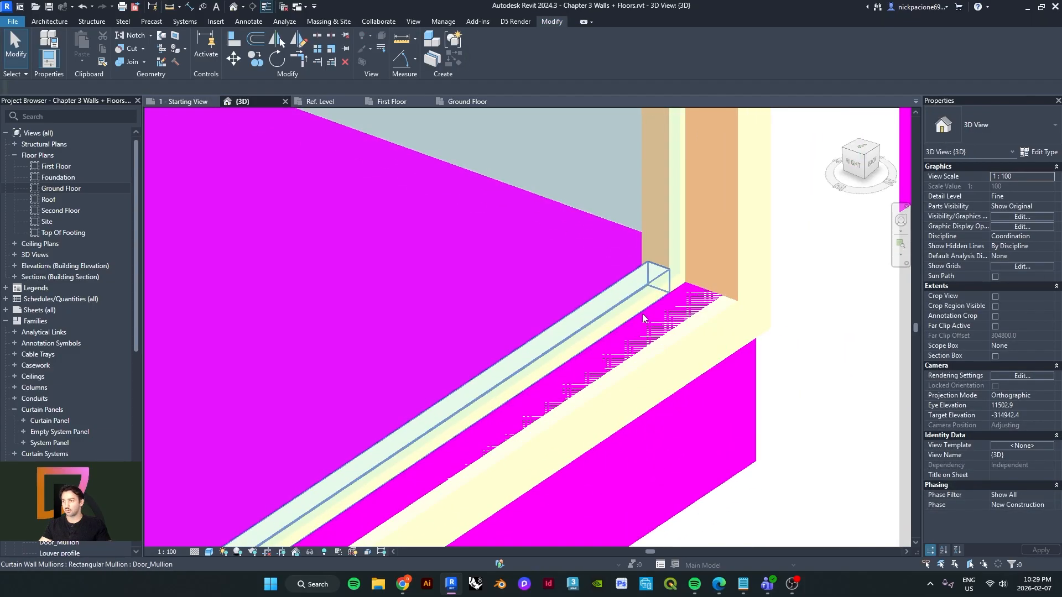
- Start editing the second door's glazed panel in place and select its glass extrusion
{"action": "left_click", "coordinate": [645, 301]}
{"action": "scroll", "coordinate": [645, 300], "scroll_direction": "down", "scroll_amount": 5}
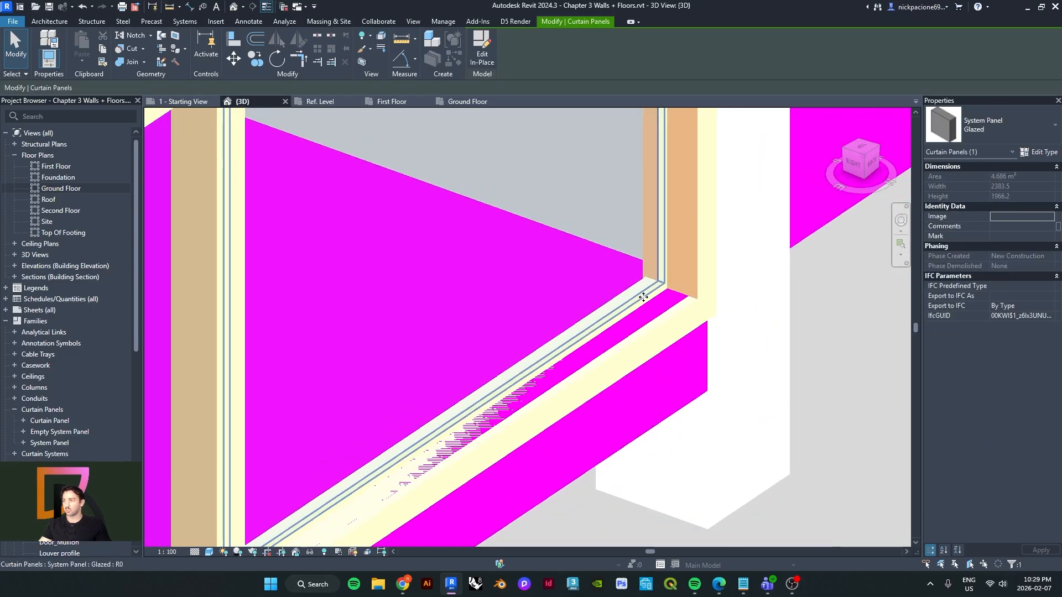
{"action": "left_click", "coordinate": [482, 50]}
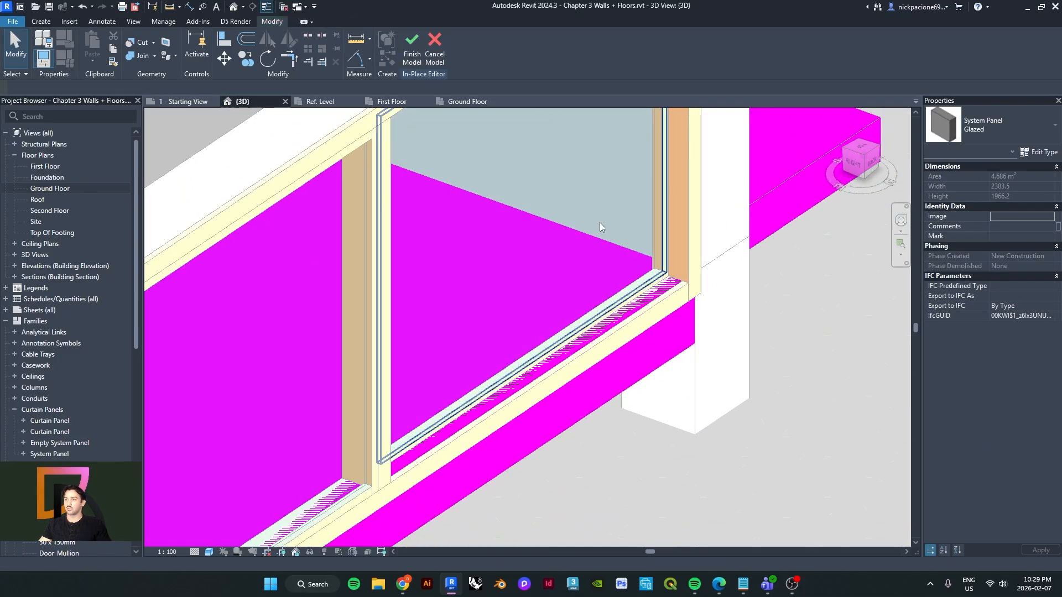
{"action": "left_click", "coordinate": [554, 243]}
{"action": "middle_click_drag", "start_coordinate": [553, 243], "coordinate": [597, 307], "text": "shift"}
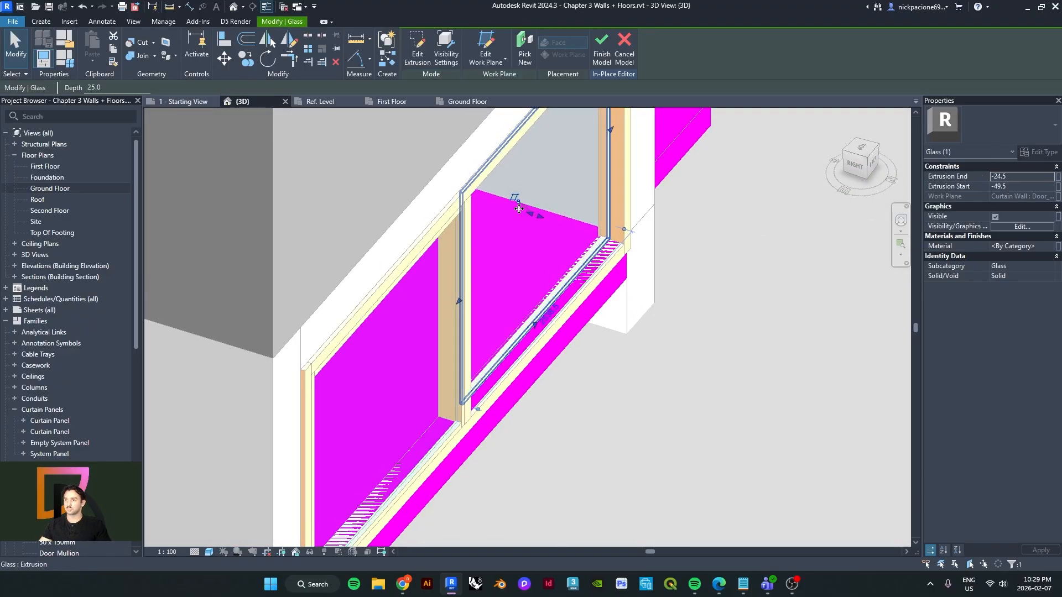
- Try to reshape the thickness of the second door's glass extrusion with one of its face handles
{"action": "scroll", "coordinate": [518, 206], "scroll_direction": "up", "scroll_amount": 1}
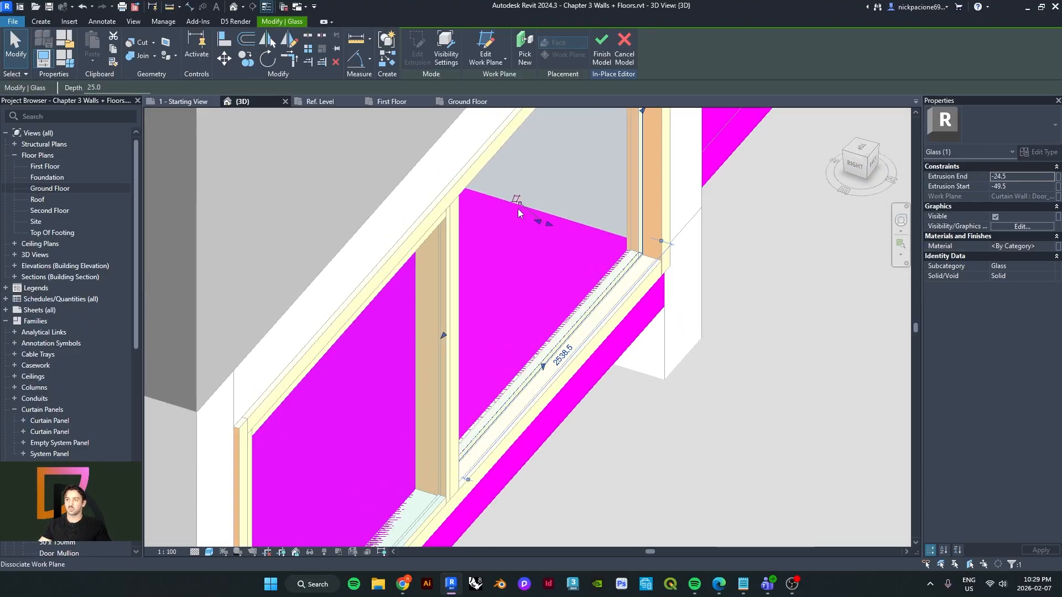
{"action": "scroll", "coordinate": [624, 285], "scroll_direction": "down", "scroll_amount": 1}
{"action": "middle_click_drag", "start_coordinate": [624, 285], "coordinate": [600, 293], "text": "shift"}
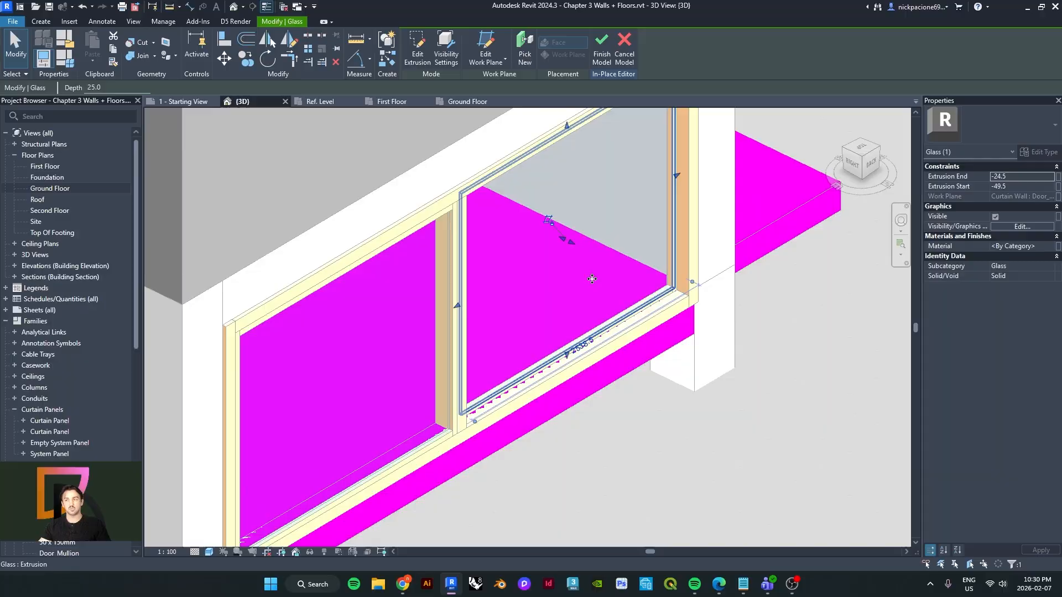
{"action": "scroll", "coordinate": [597, 298], "scroll_direction": "up", "scroll_amount": 1}
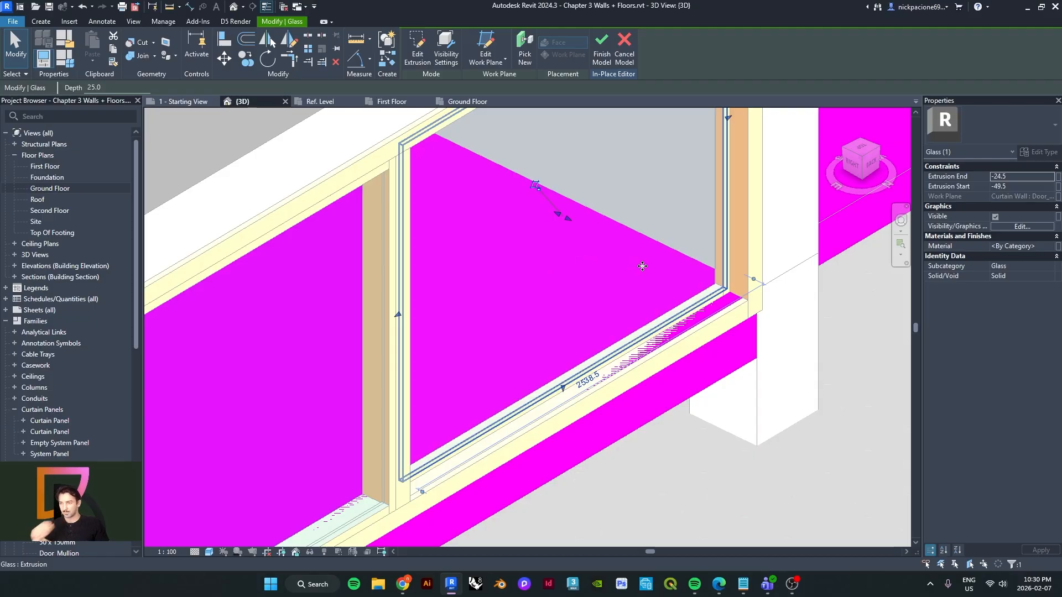
{"action": "scroll", "coordinate": [618, 296], "scroll_direction": "down", "scroll_amount": 1}
{"action": "middle_click_drag", "start_coordinate": [617, 295], "coordinate": [595, 317], "text": "shift"}
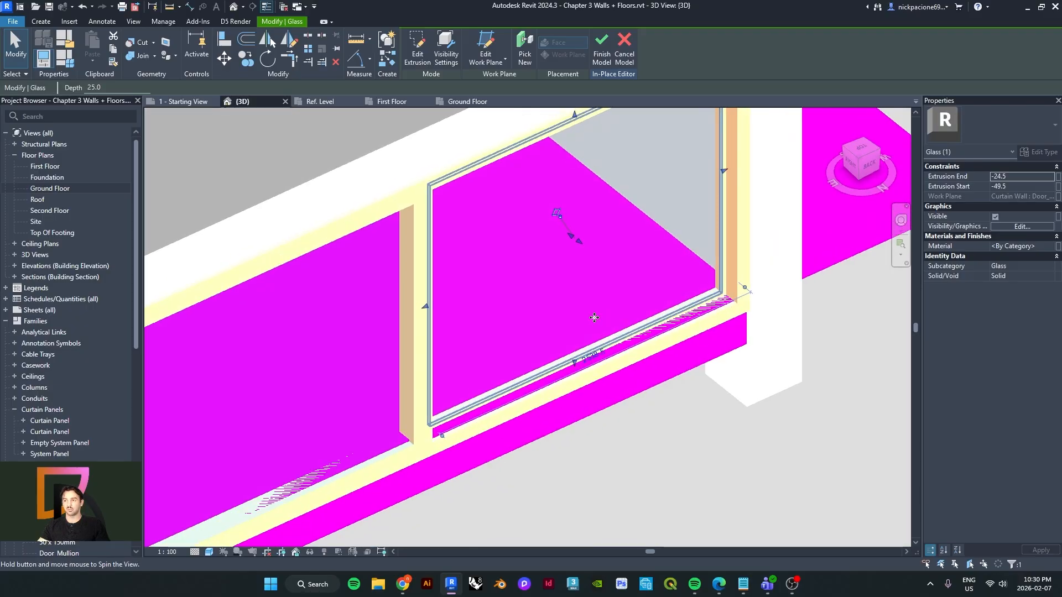
{"action": "scroll", "coordinate": [607, 332], "scroll_direction": "up", "scroll_amount": 1}
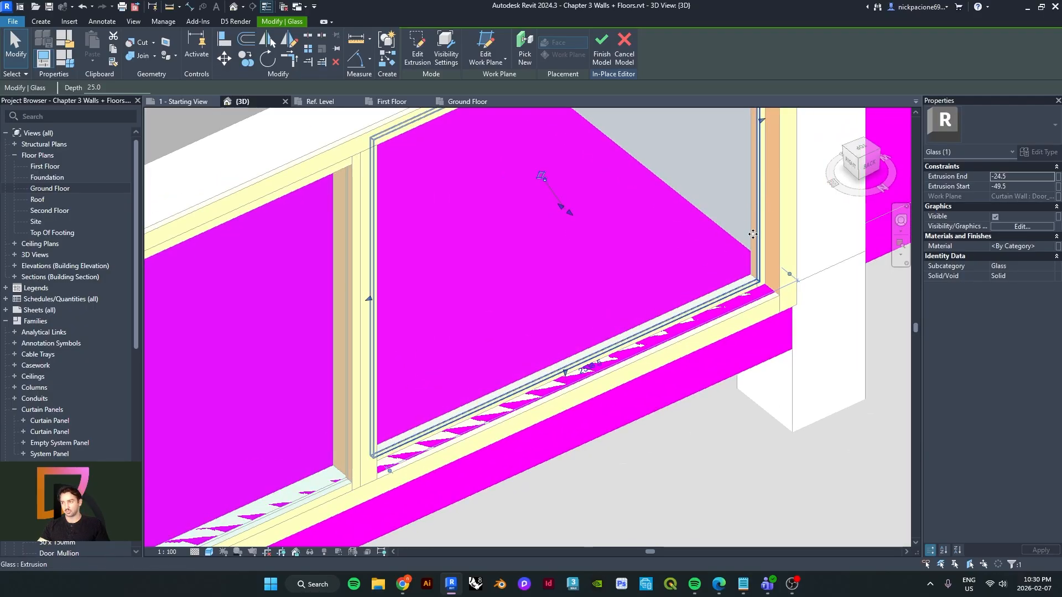
{"action": "middle_click_drag", "start_coordinate": [751, 235], "coordinate": [785, 247], "text": "shift"}
{"action": "scroll", "coordinate": [553, 227], "scroll_direction": "up", "scroll_amount": 2}
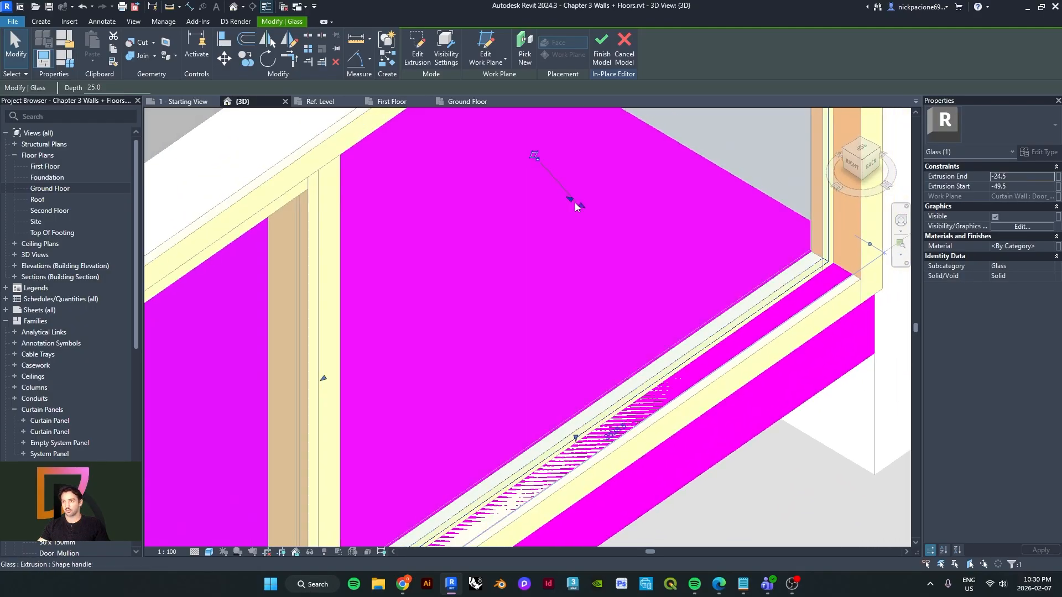
{"action": "scroll", "coordinate": [574, 205], "scroll_direction": "down", "scroll_amount": 3}
{"action": "scroll", "coordinate": [574, 205], "scroll_direction": "up", "scroll_amount": 3}
{"action": "middle_click_drag", "start_coordinate": [575, 204], "coordinate": [587, 197]}
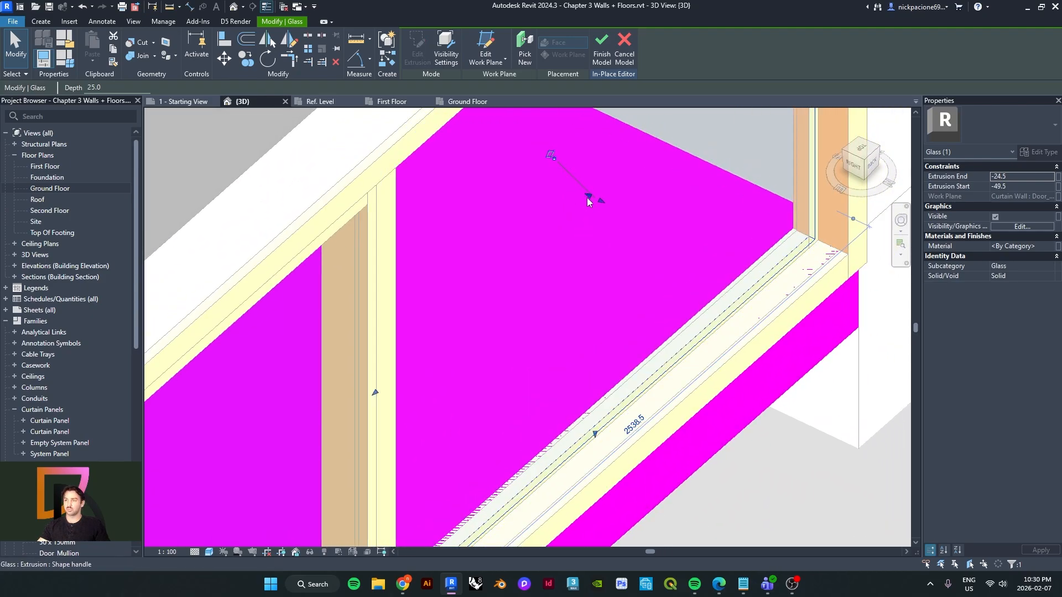
{"action": "mouse_move", "coordinate": [588, 198]}
{"action": "left_mouse_down"}
{"action": "mouse_move", "coordinate": [602, 200]}
{"action": "mouse_move", "coordinate": [587, 197]}
{"action": "left_mouse_up"}
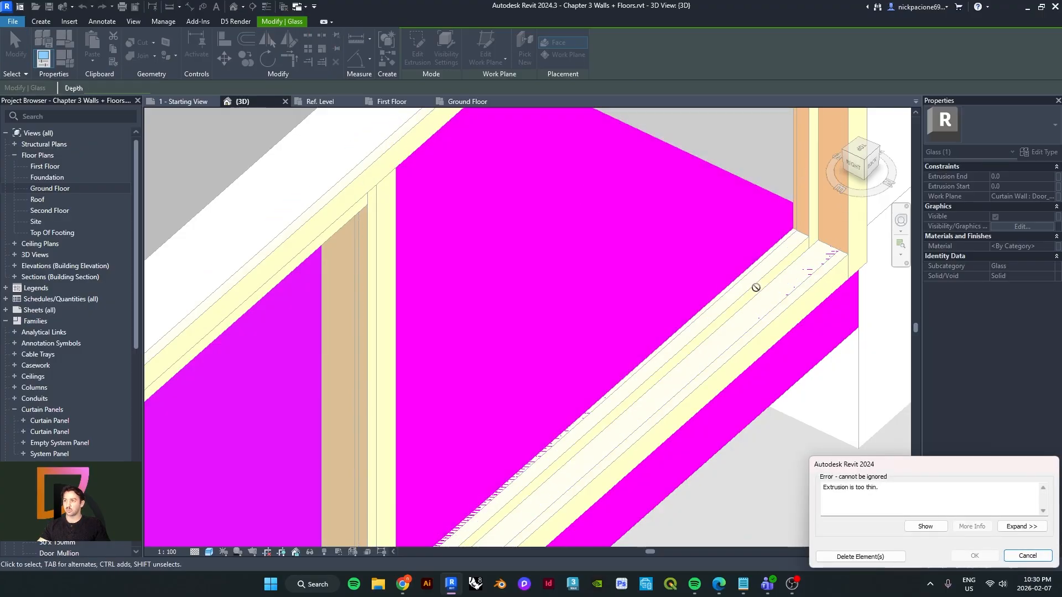
{"action": "left_click", "coordinate": [1028, 556]}
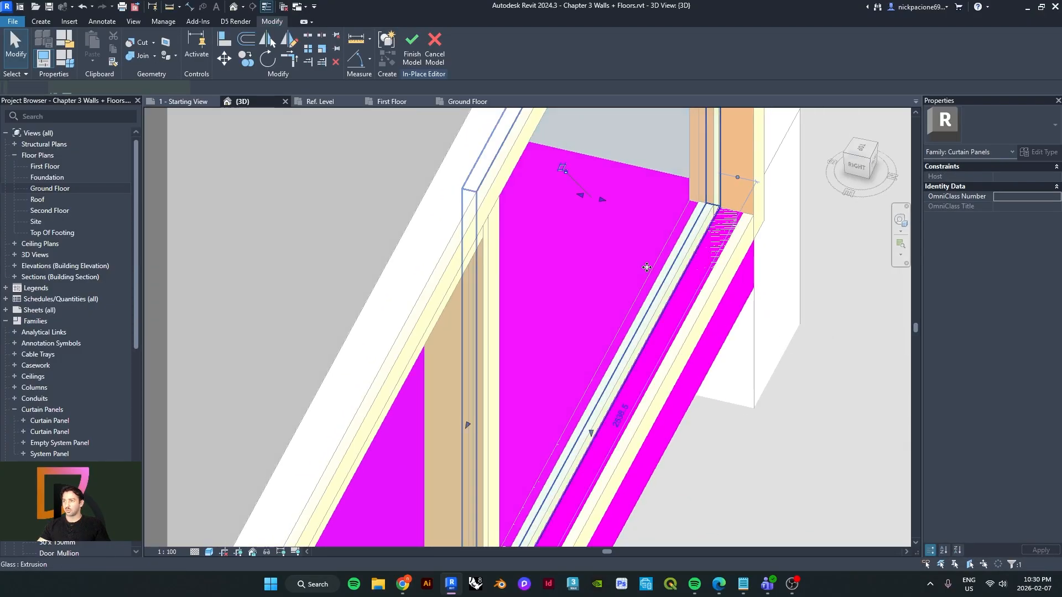
- Reshape the second door's glass extrusion to start at -35 and end at 25, and finish the model
{"action": "scroll", "coordinate": [646, 267], "scroll_direction": "down", "scroll_amount": 2}
{"action": "middle_click_drag", "start_coordinate": [647, 267], "coordinate": [640, 287], "text": "shift"}
{"action": "scroll", "coordinate": [647, 260], "scroll_direction": "up", "scroll_amount": 1}
{"action": "left_click_drag", "start_coordinate": [609, 218], "coordinate": [623, 223]}
{"action": "key", "text": "Escape"}
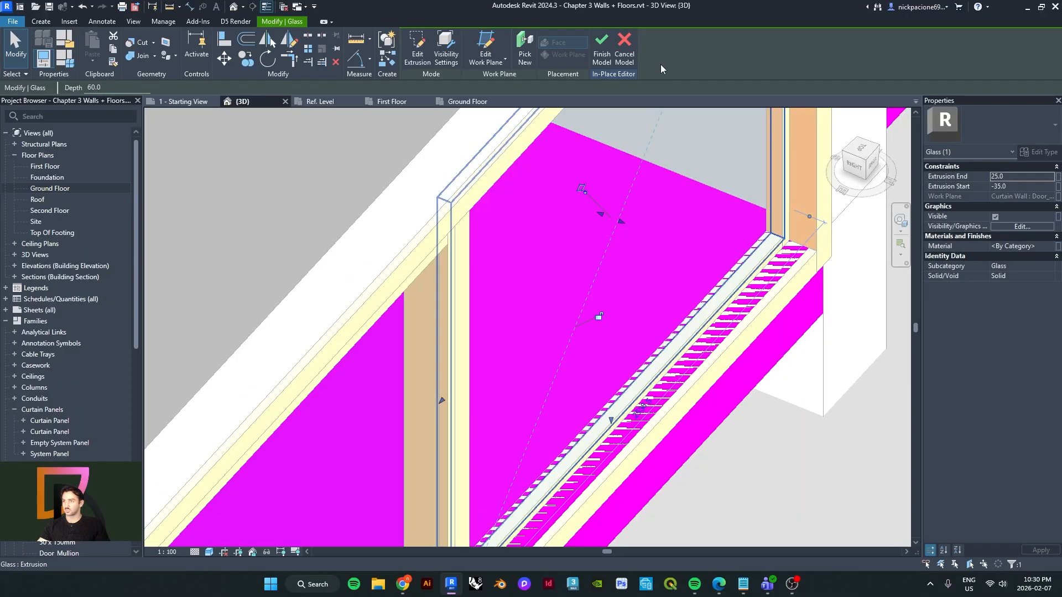
{"action": "left_click", "coordinate": [601, 44]}
- Examine both completed door panels in the curtain wall from the side and the back of the building
{"action": "middle_click_drag", "start_coordinate": [723, 285], "coordinate": [526, 346], "text": "shift"}
{"action": "scroll", "coordinate": [525, 344], "scroll_direction": "down", "scroll_amount": 6}
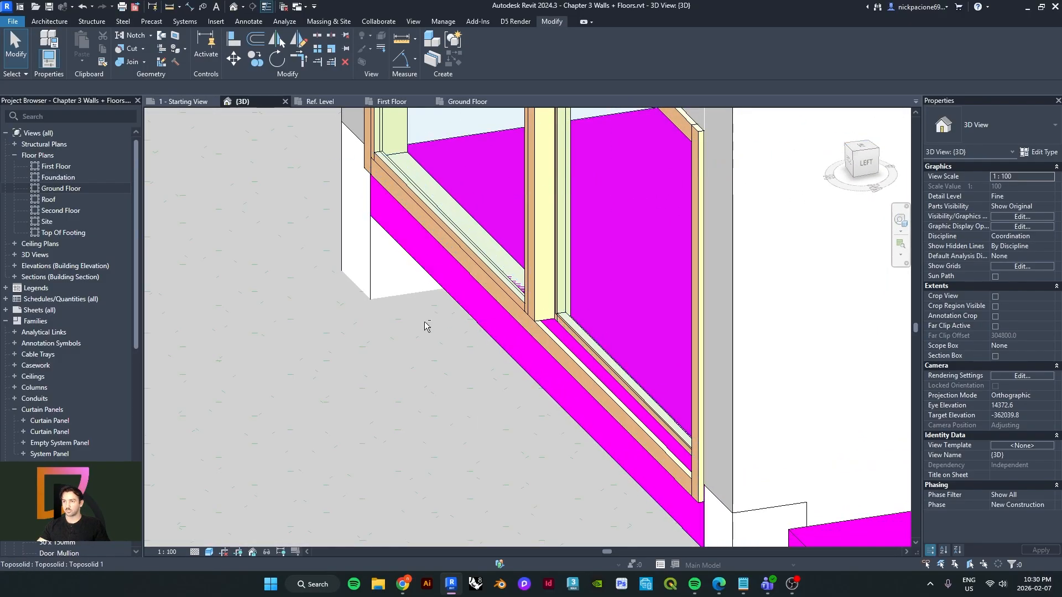
{"action": "middle_click_drag", "start_coordinate": [486, 380], "coordinate": [621, 426], "text": "shift"}
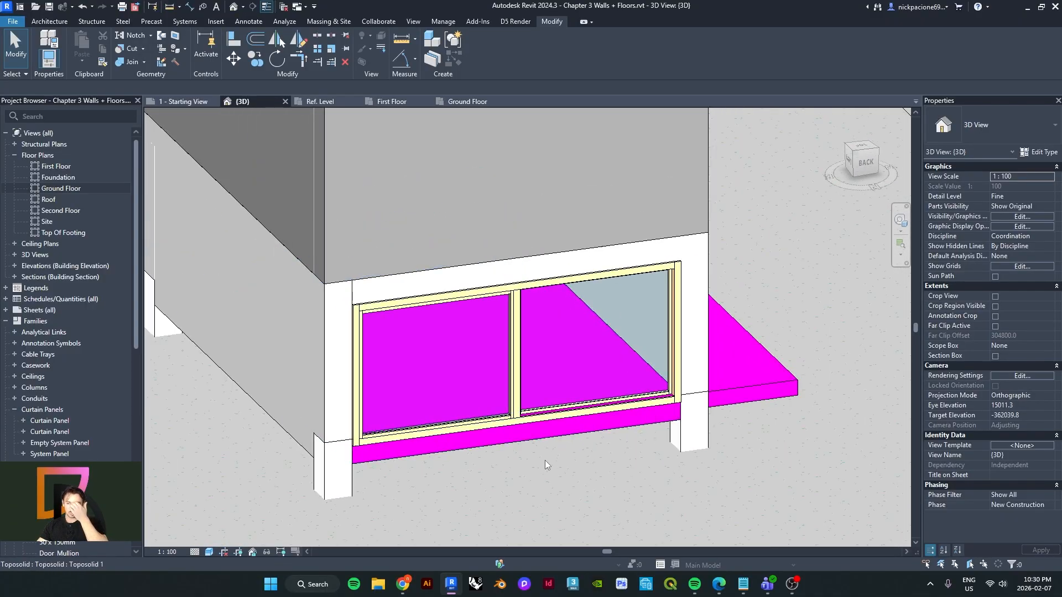
{"action": "middle_click_drag", "start_coordinate": [563, 445], "coordinate": [583, 425]}
{"action": "scroll", "coordinate": [470, 419], "scroll_direction": "up", "scroll_amount": 3}
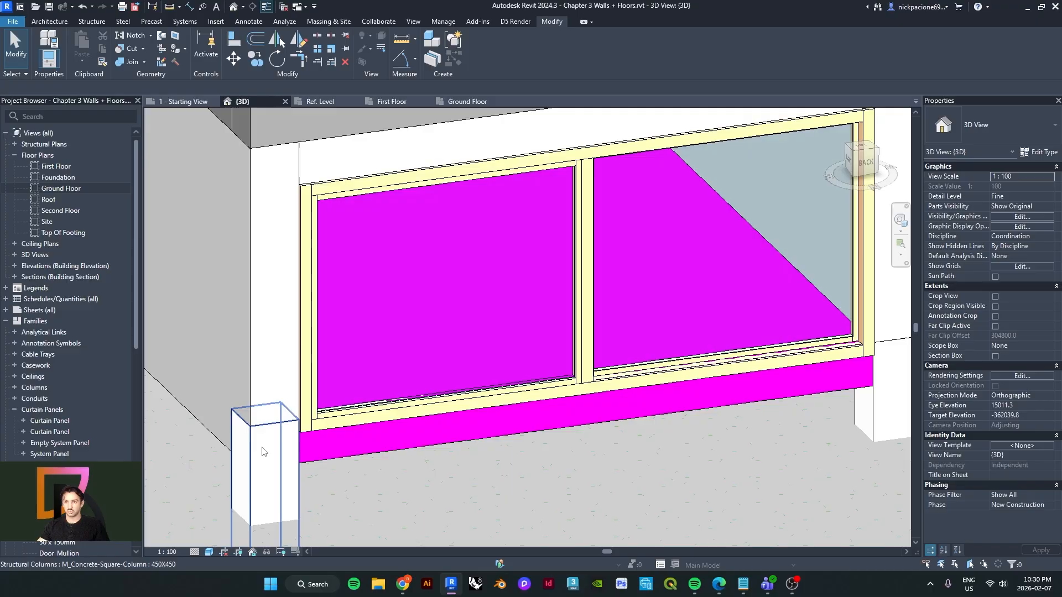
{"action": "scroll", "coordinate": [293, 462], "scroll_direction": "down", "scroll_amount": 3}
{"action": "middle_click_drag", "start_coordinate": [334, 476], "coordinate": [588, 461], "text": "shift"}
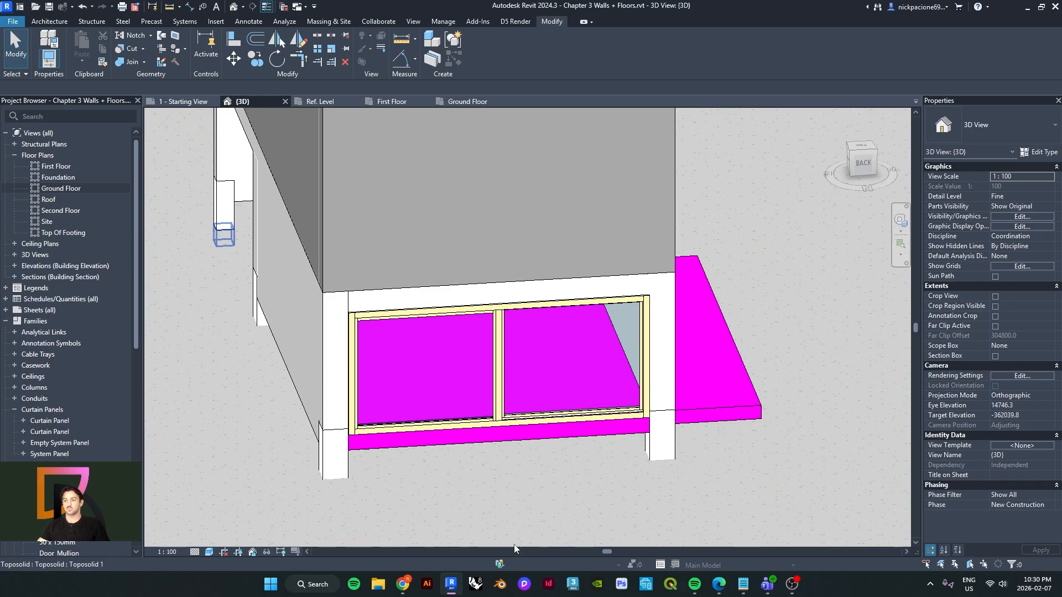
- Switch to the browser and examine the reference photo's sliding door sill and exterior concrete steps
{"action": "left_click", "coordinate": [725, 591]}
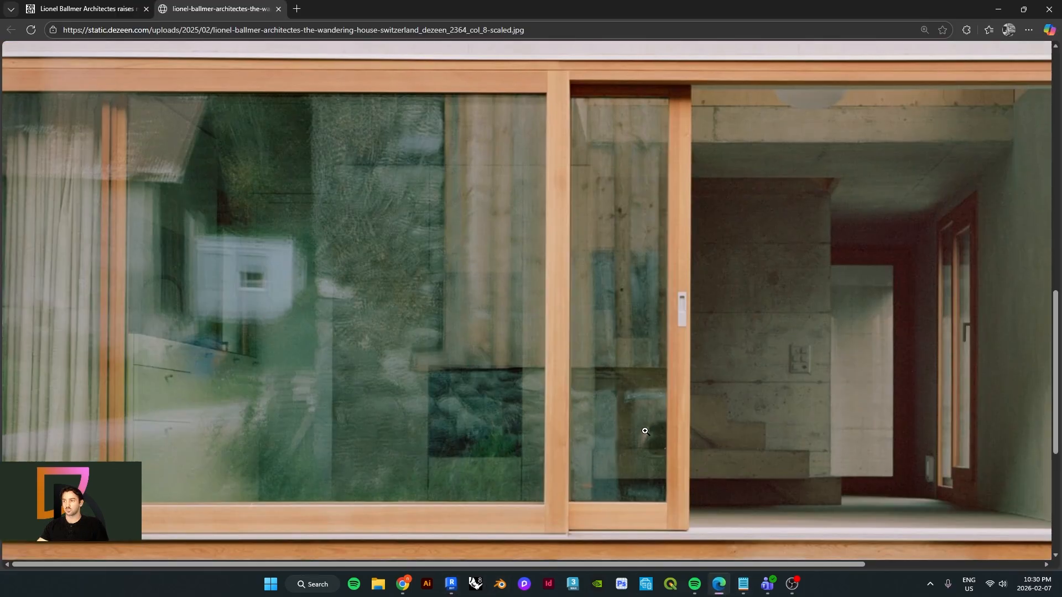
{"action": "scroll", "coordinate": [802, 372], "scroll_direction": "down", "scroll_amount": 5}
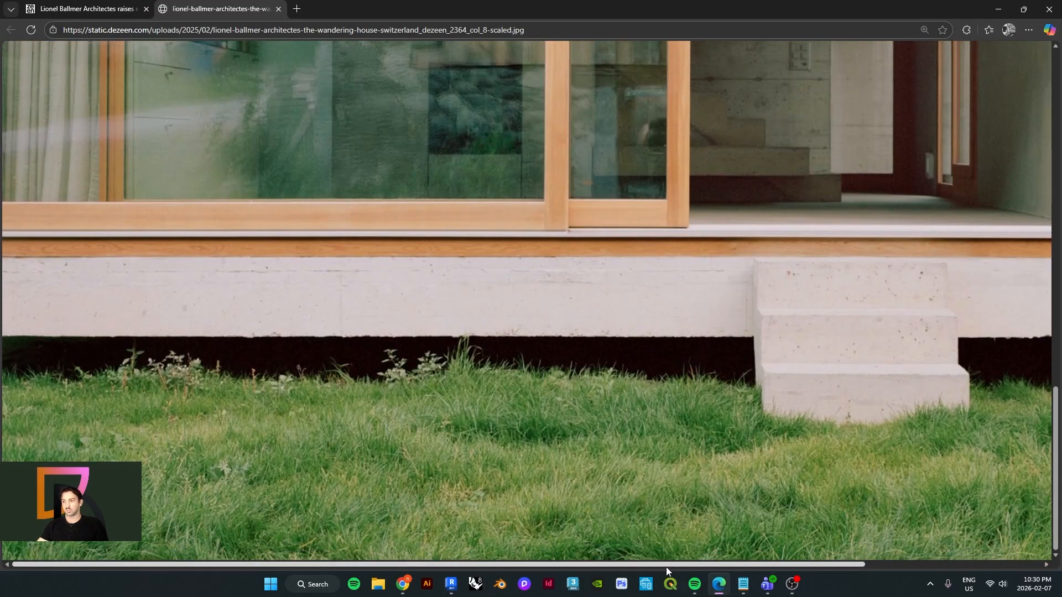
{"action": "left_click_drag", "start_coordinate": [666, 565], "coordinate": [743, 561]}
{"action": "scroll", "coordinate": [751, 437], "scroll_direction": "up", "scroll_amount": 2}
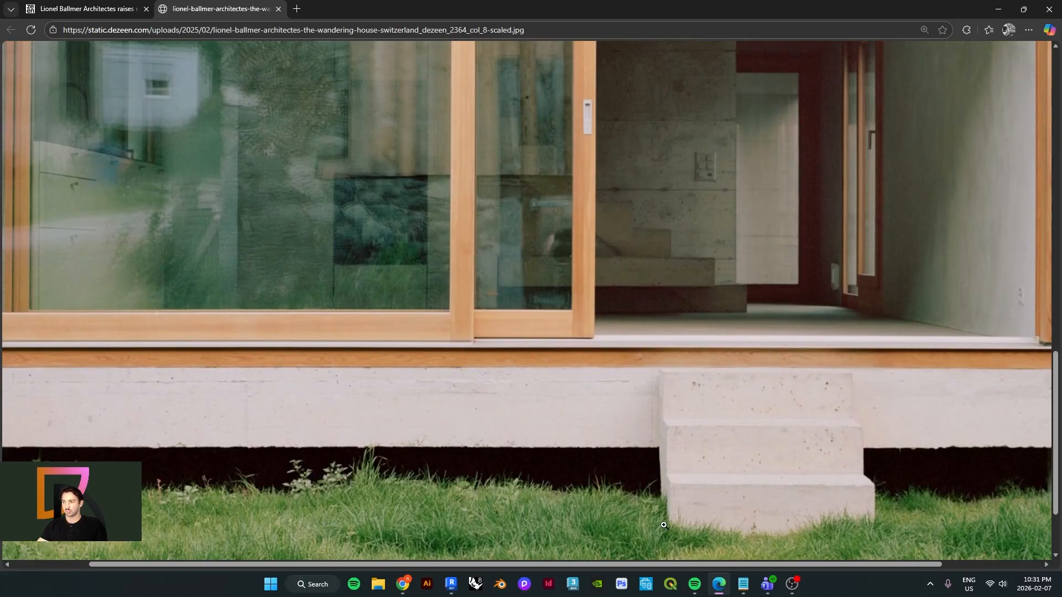
- Switch back to Revit and open the Ground Floor plan at the exterior steps outside the dining area
{"action": "mouse_move", "coordinate": [450, 583]}
{"action": "left_click", "coordinate": [456, 532]}
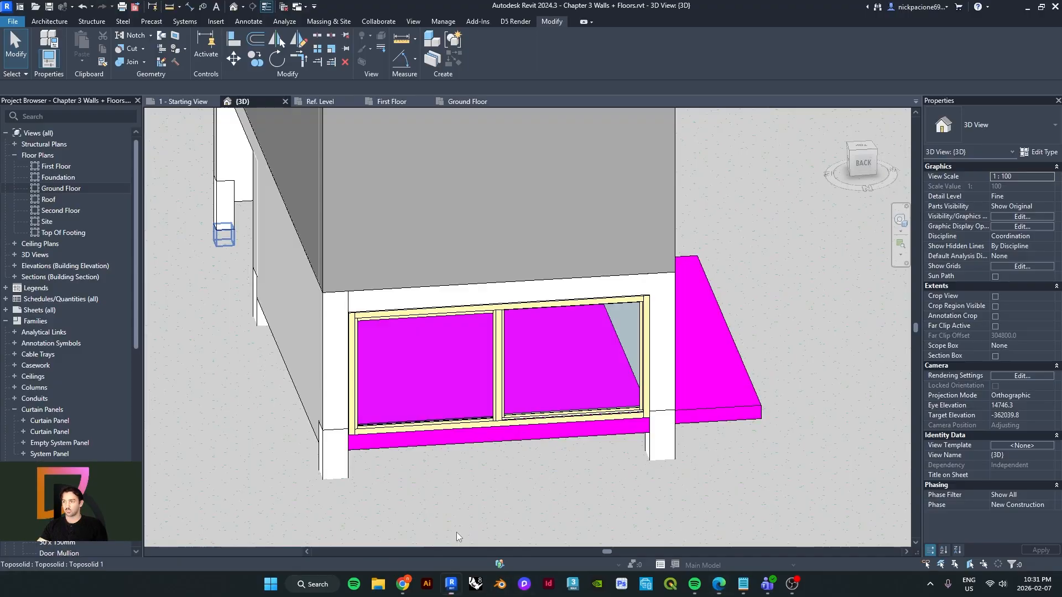
{"action": "scroll", "coordinate": [564, 438], "scroll_direction": "up", "scroll_amount": 3}
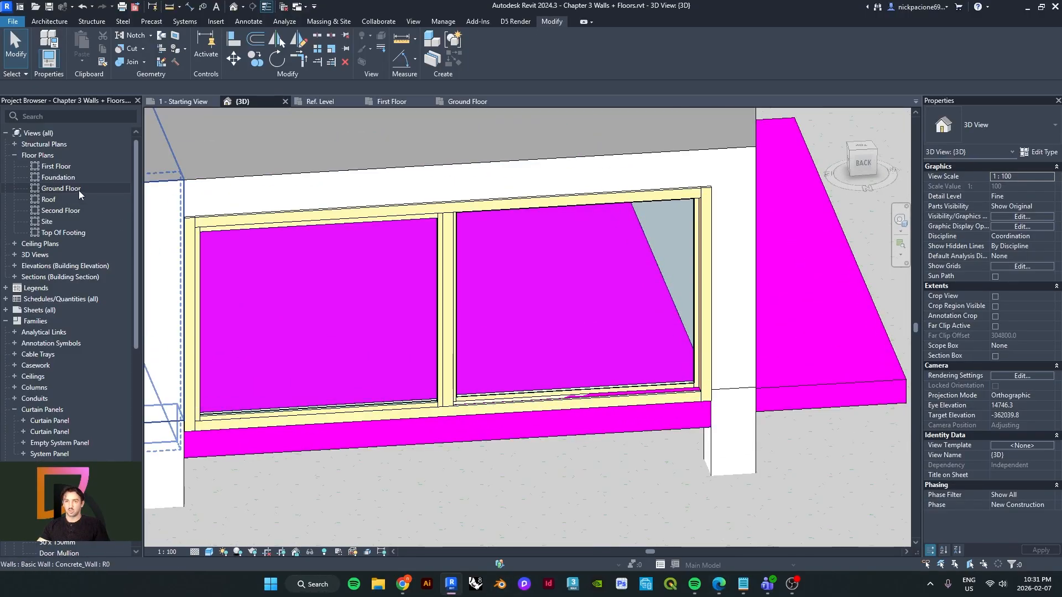
{"action": "double_click", "coordinate": [61, 189]}
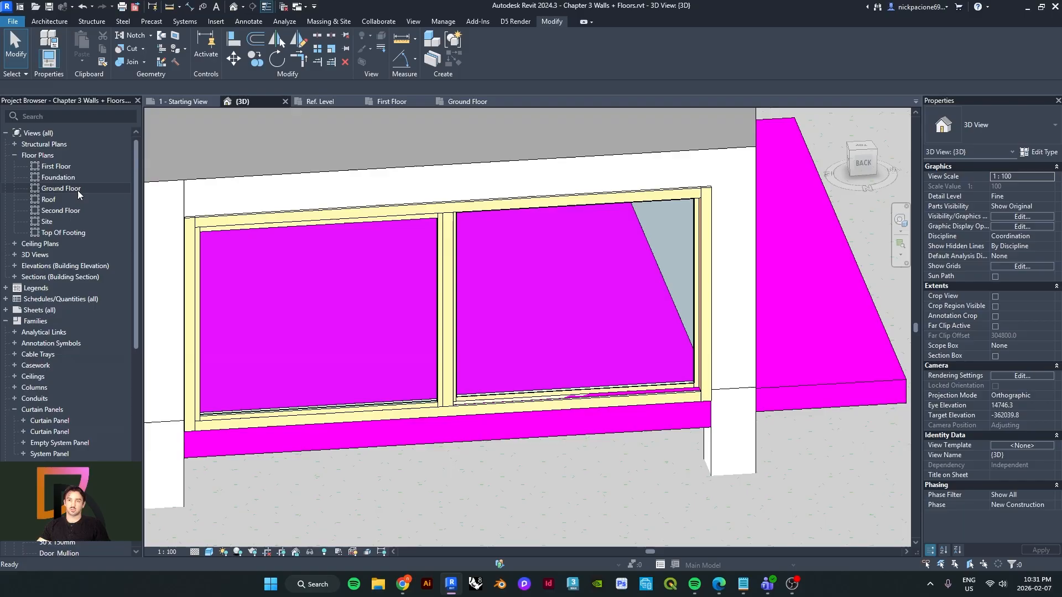
{"action": "scroll", "coordinate": [520, 332], "scroll_direction": "down", "scroll_amount": 5}
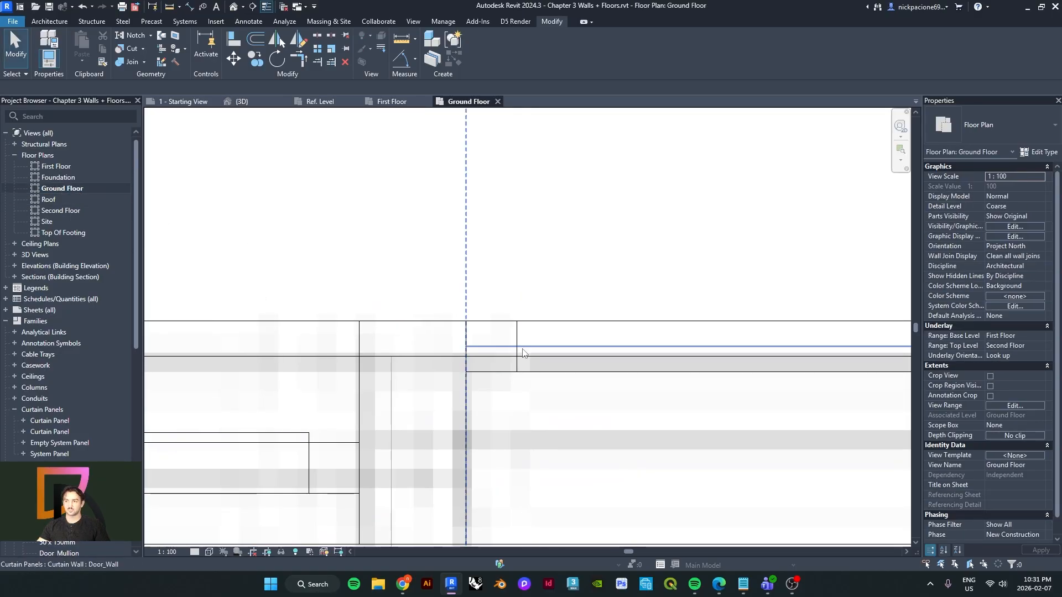
{"action": "scroll", "coordinate": [523, 382], "scroll_direction": "down", "scroll_amount": 2}
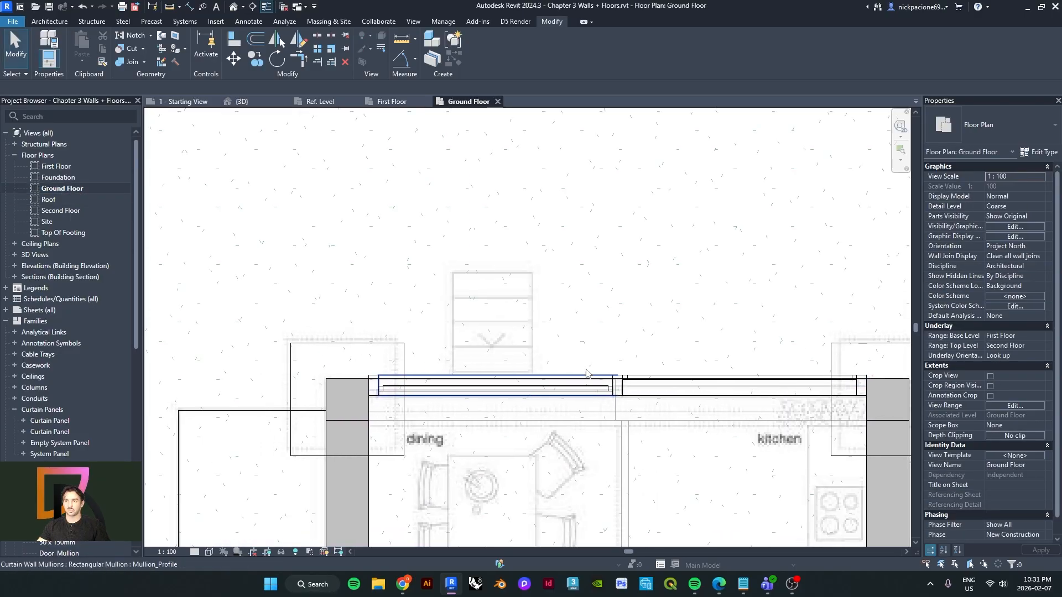
{"action": "scroll", "coordinate": [500, 298], "scroll_direction": "up", "scroll_amount": 2}
{"action": "scroll", "coordinate": [508, 363], "scroll_direction": "down", "scroll_amount": 2}
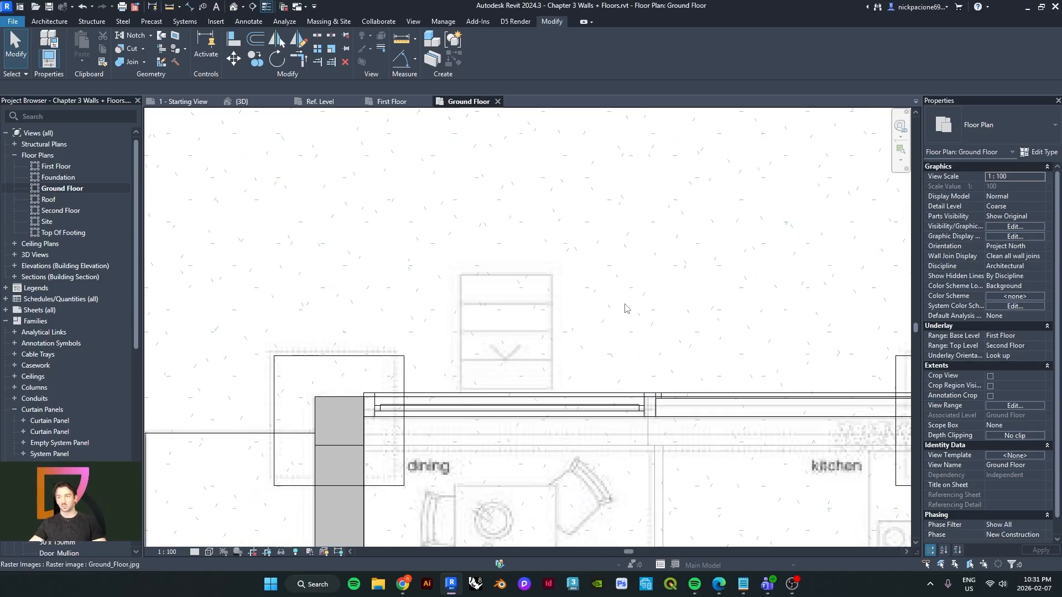
- Start a new cast-in-place monolithic stair for the exterior steps outside the dining area
{"action": "scroll", "coordinate": [505, 303], "scroll_direction": "up", "scroll_amount": 1}
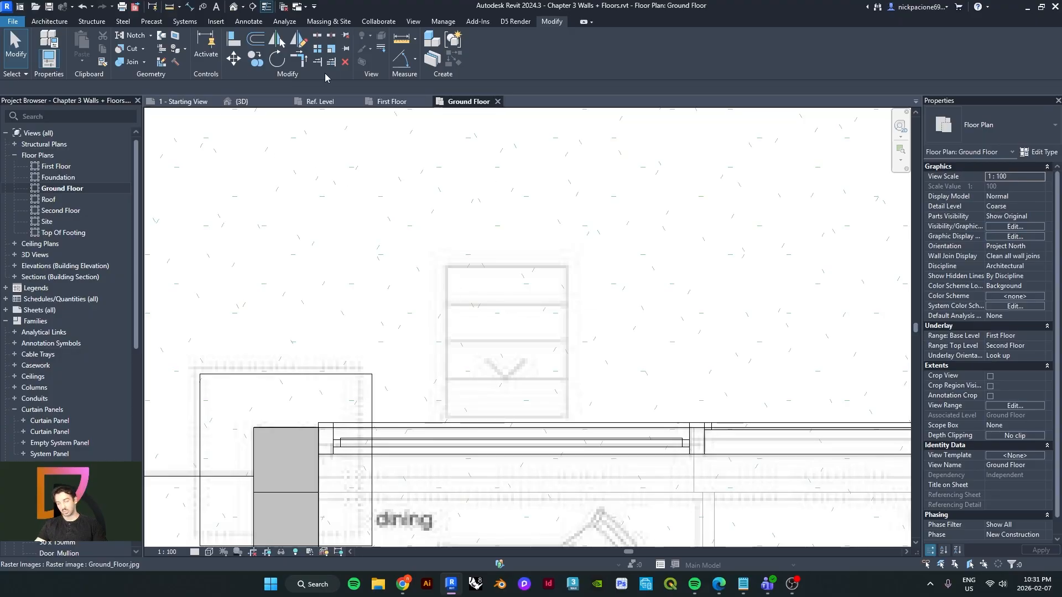
{"action": "left_click", "coordinate": [51, 22]}
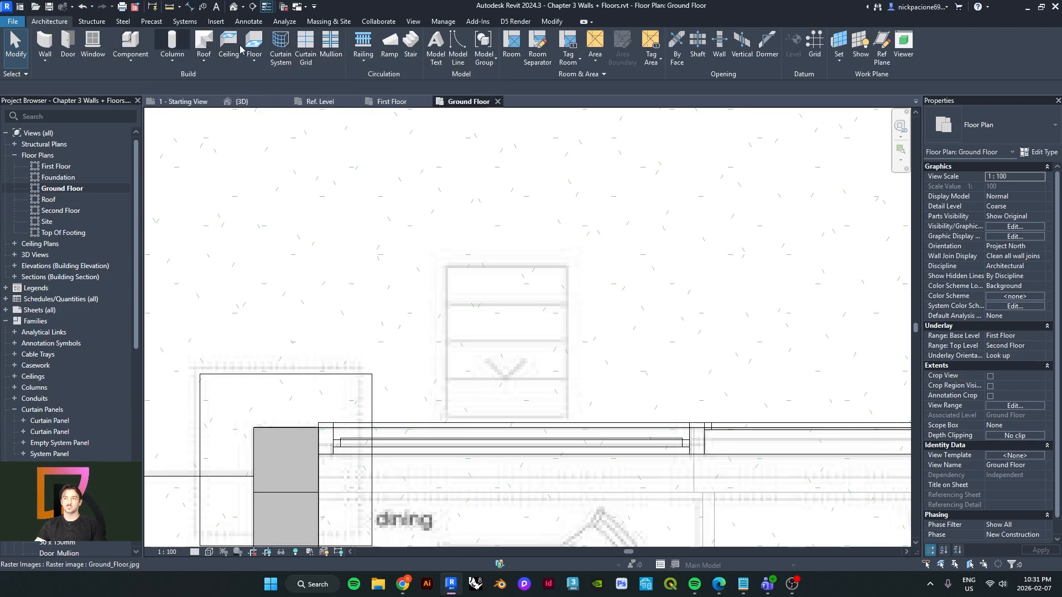
{"action": "left_click", "coordinate": [410, 43]}
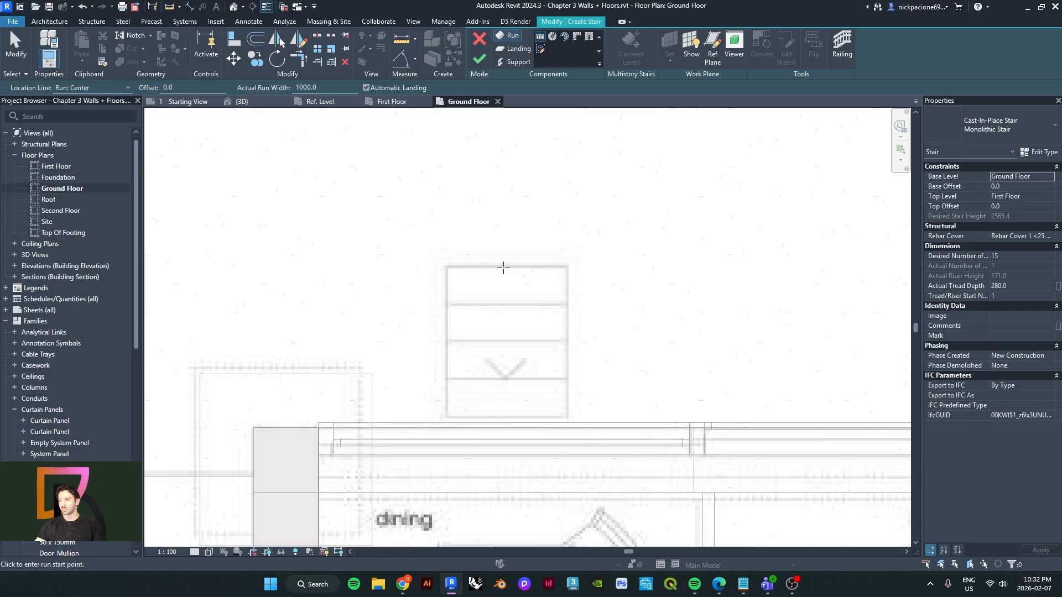
{"action": "scroll", "coordinate": [503, 268], "scroll_direction": "up", "scroll_amount": 3}
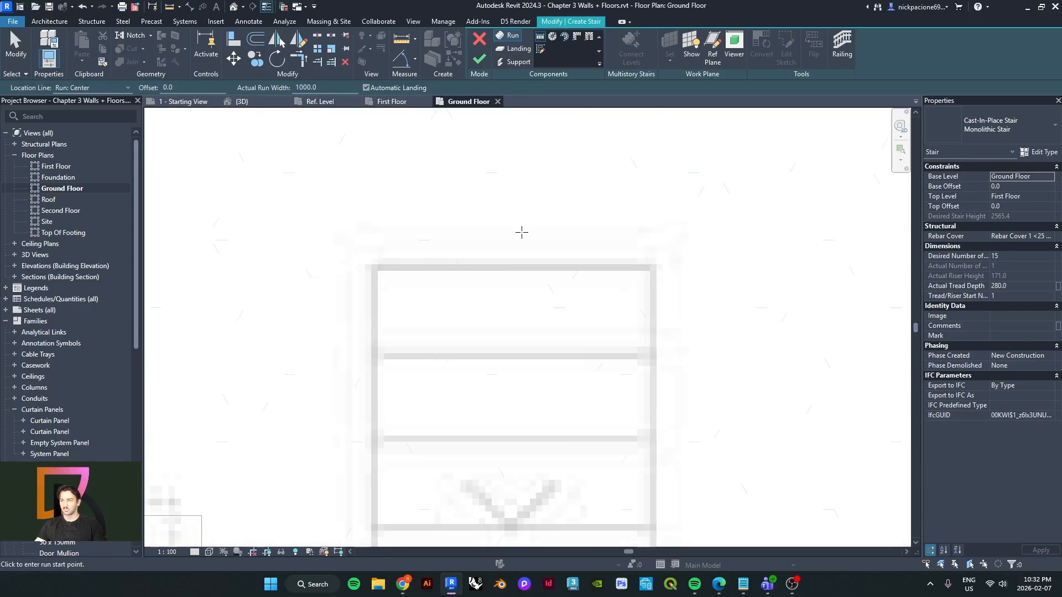
{"action": "left_click", "coordinate": [516, 268]}
{"action": "scroll", "coordinate": [509, 304], "scroll_direction": "down", "scroll_amount": 4}
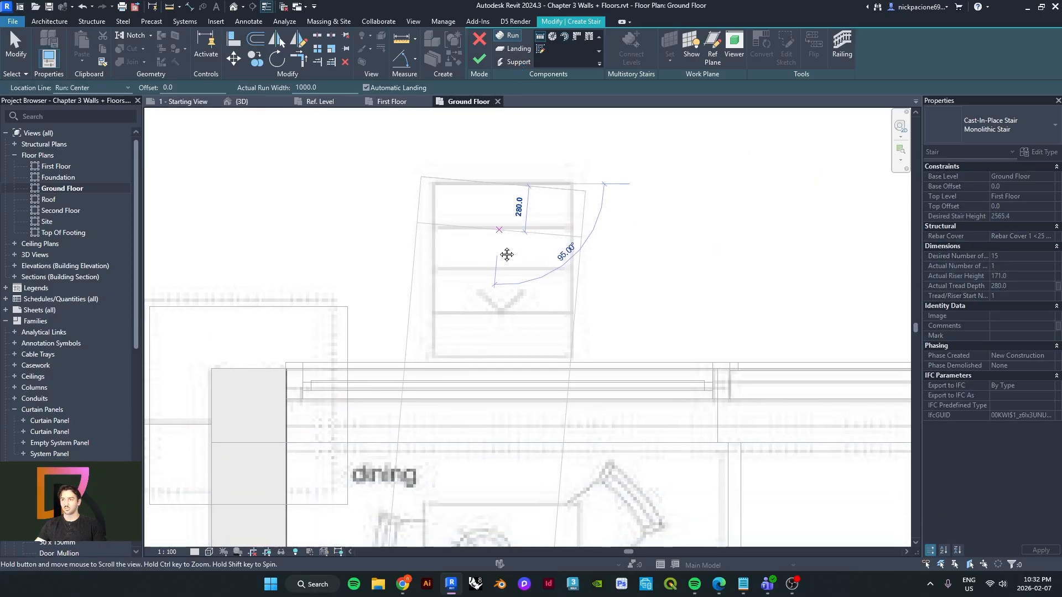
{"action": "key", "text": "Escape"}
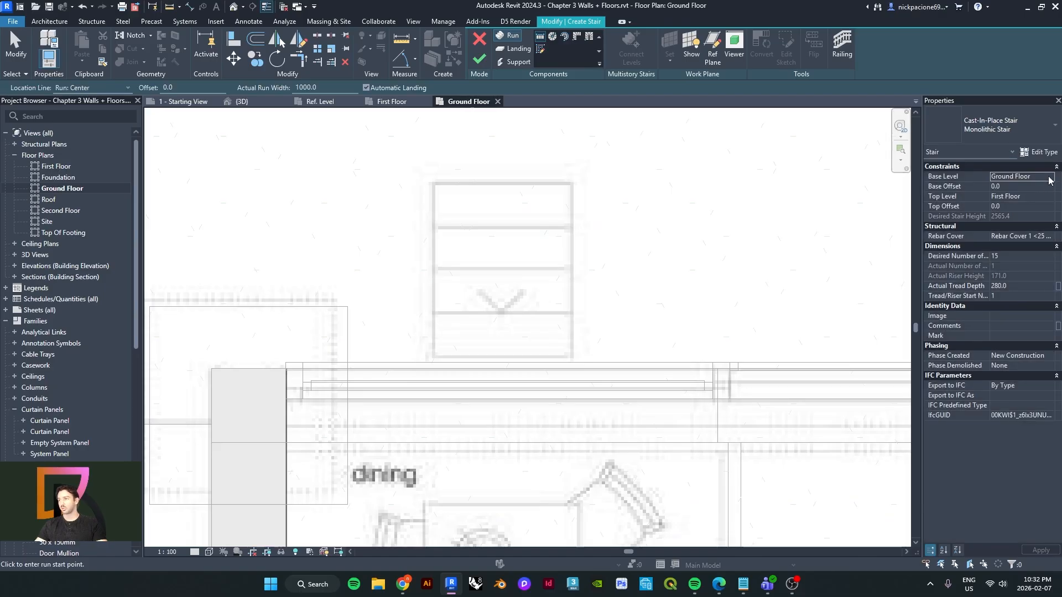
- Set the new stair's base level to Foundation and its top level to Ground Floor
{"action": "left_click", "coordinate": [1049, 177]}
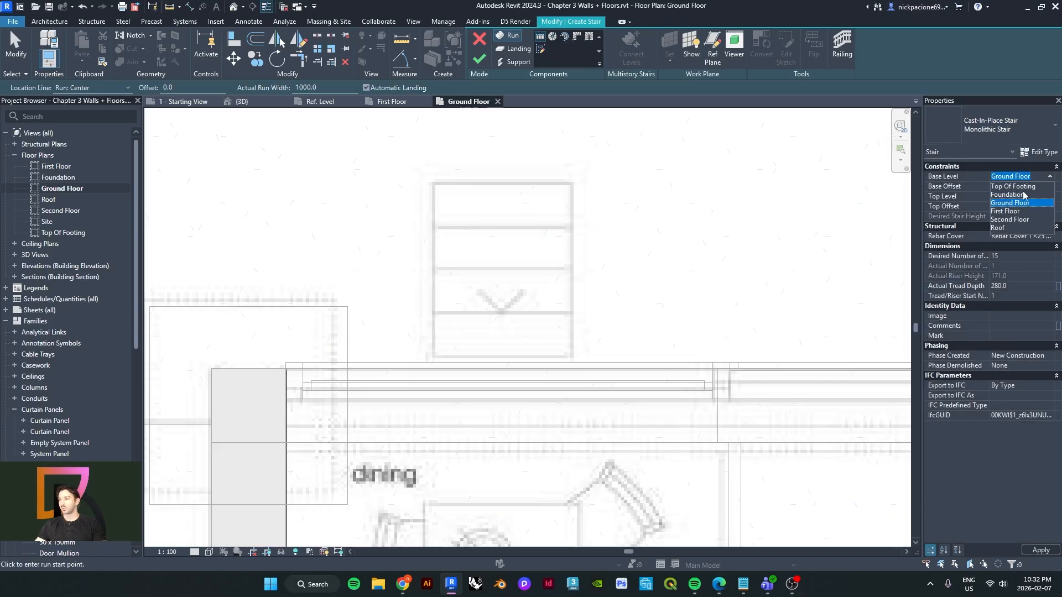
{"action": "left_click", "coordinate": [1022, 203]}
{"action": "left_click", "coordinate": [1050, 198]}
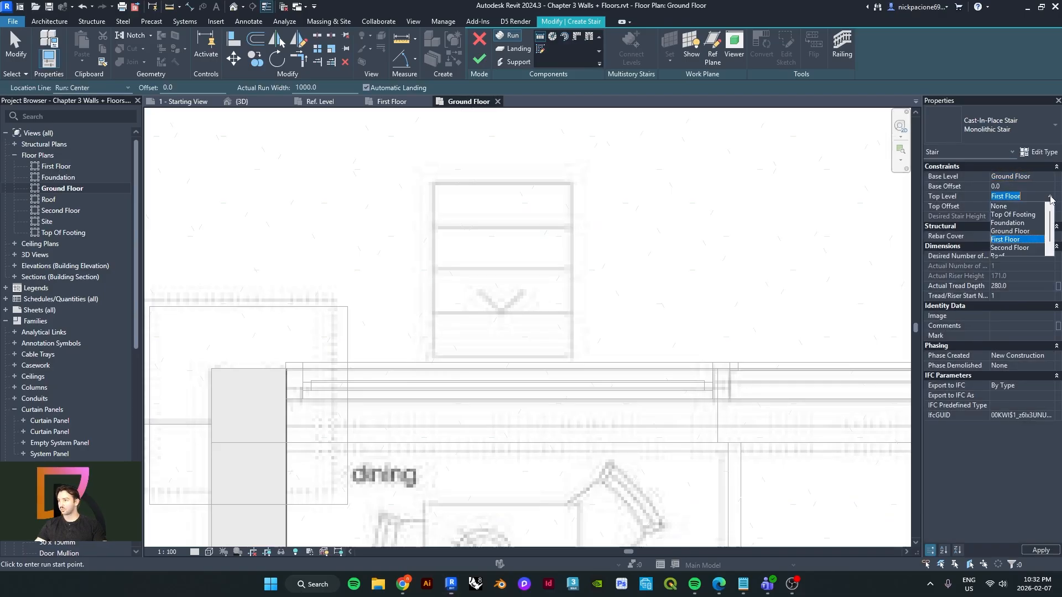
{"action": "left_click", "coordinate": [1027, 238]}
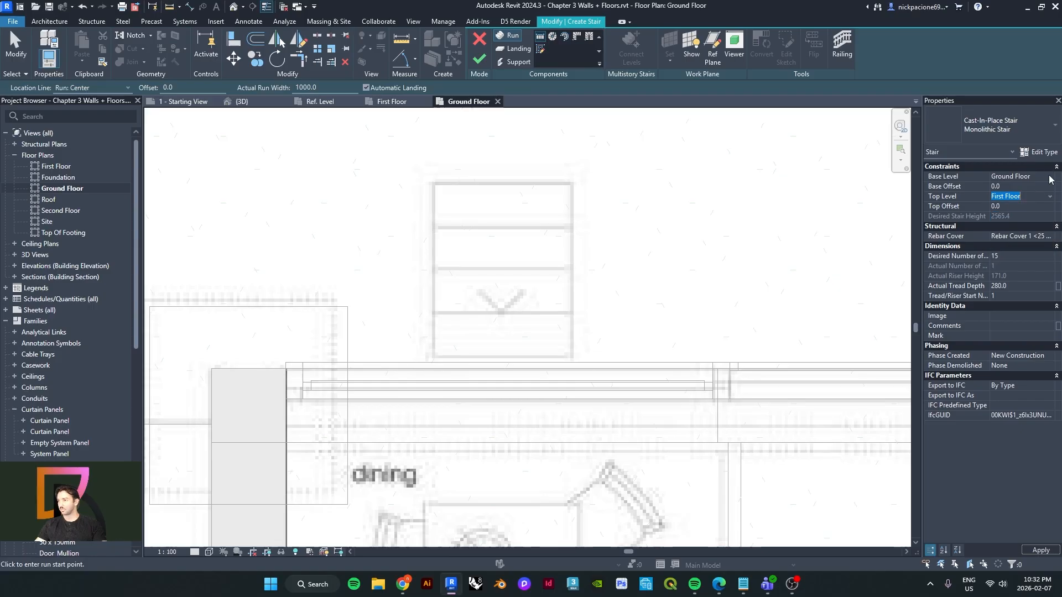
{"action": "left_click", "coordinate": [1051, 177]}
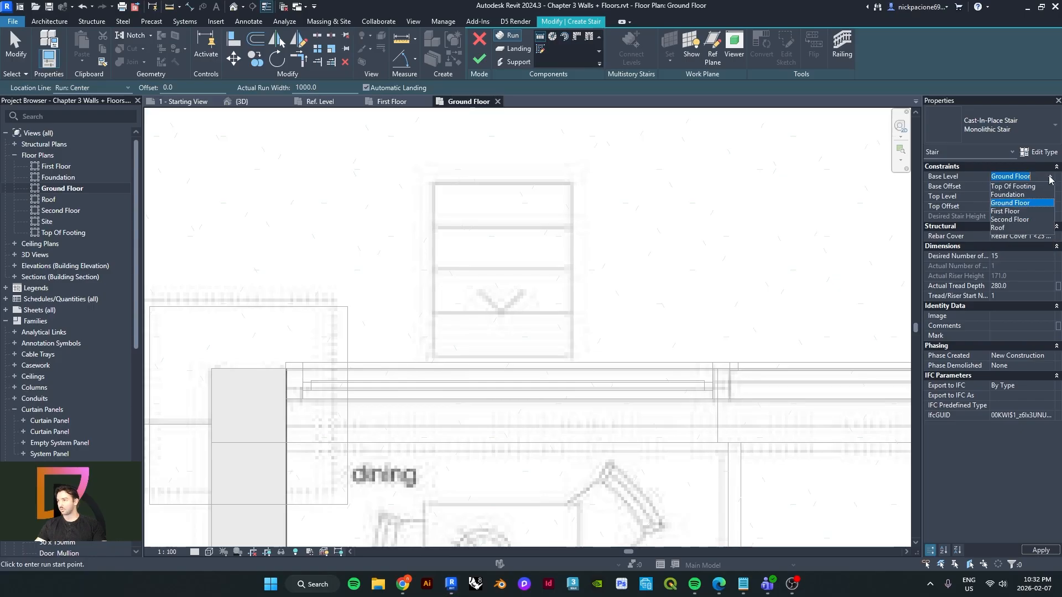
{"action": "left_click", "coordinate": [1022, 195]}
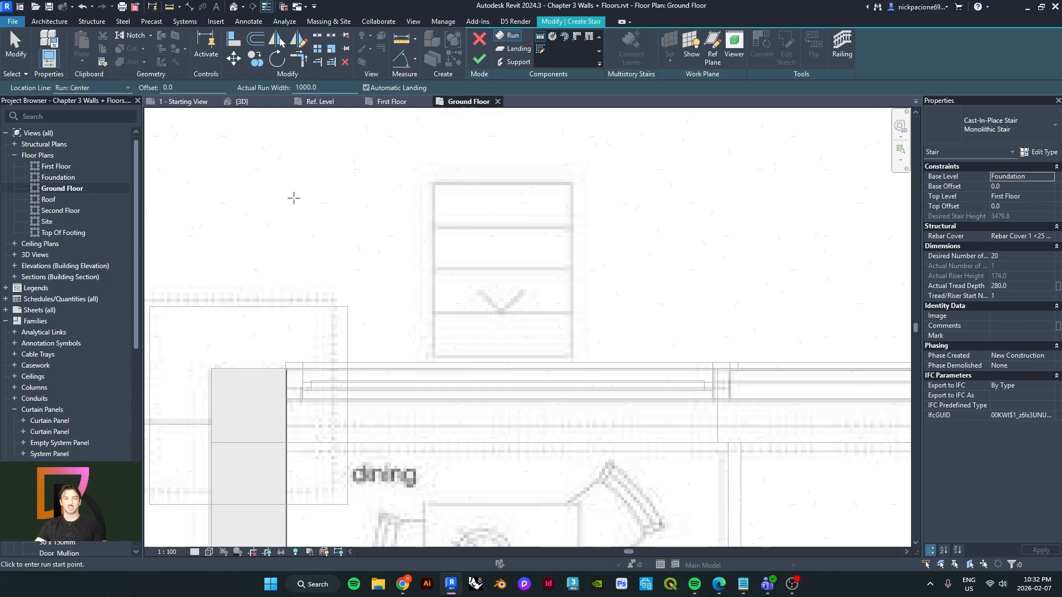
{"action": "left_click", "coordinate": [1050, 199]}
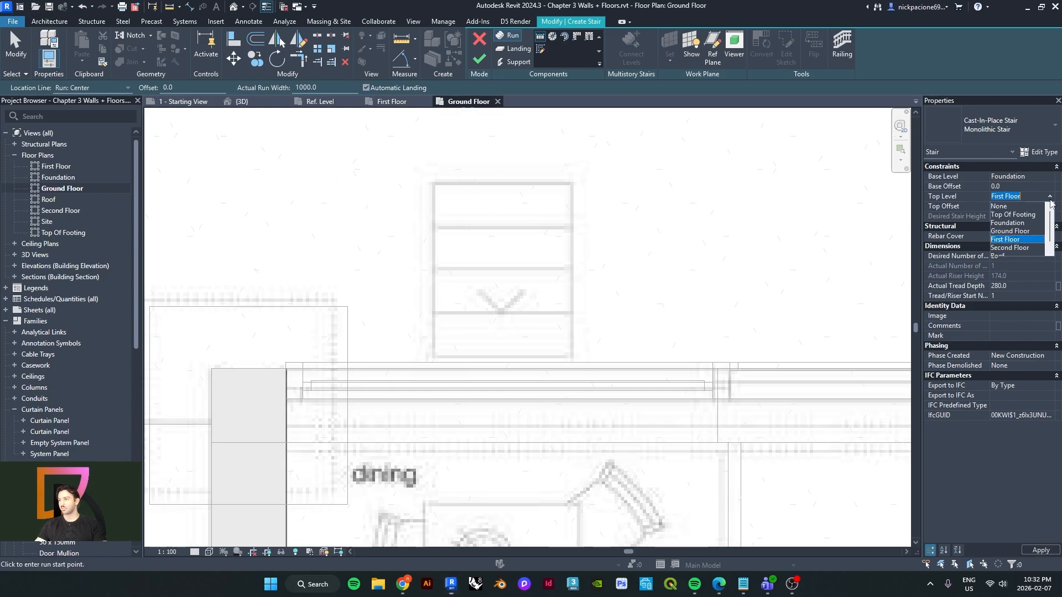
{"action": "left_click", "coordinate": [1032, 230]}
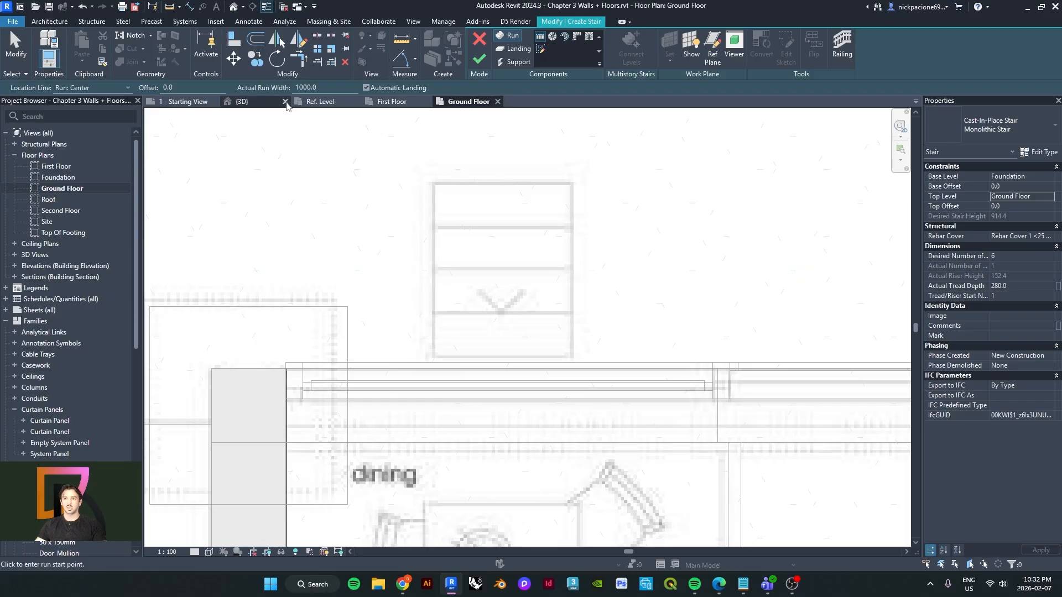
- Measure the width of the exterior steps on the underlay image between their two side edges
{"action": "left_click", "coordinate": [401, 38]}
{"action": "scroll", "coordinate": [448, 151], "scroll_direction": "up", "scroll_amount": 1}
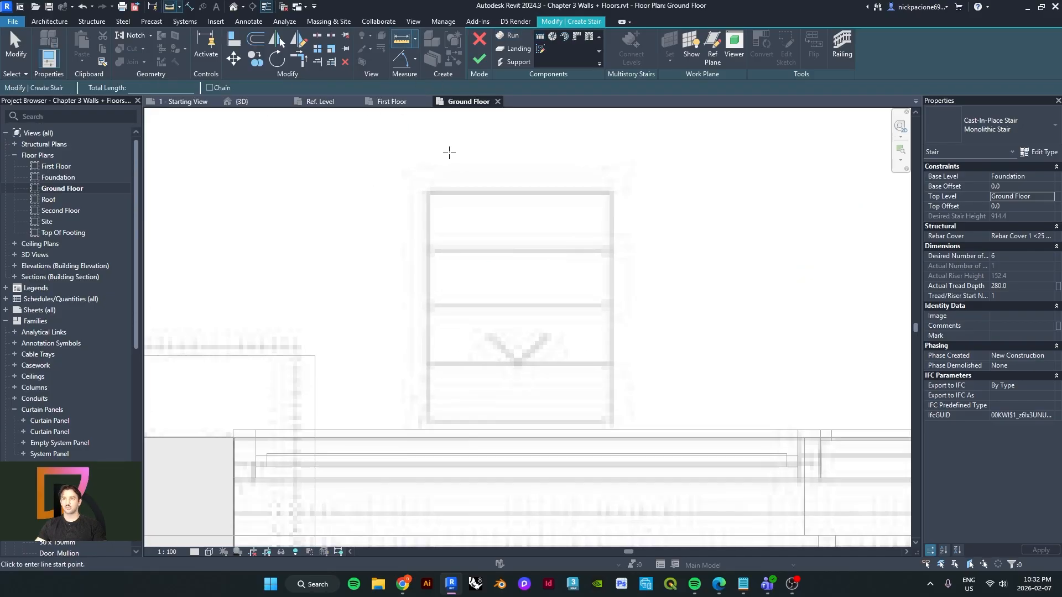
{"action": "scroll", "coordinate": [426, 195], "scroll_direction": "up", "scroll_amount": 2}
{"action": "left_click", "coordinate": [426, 194]}
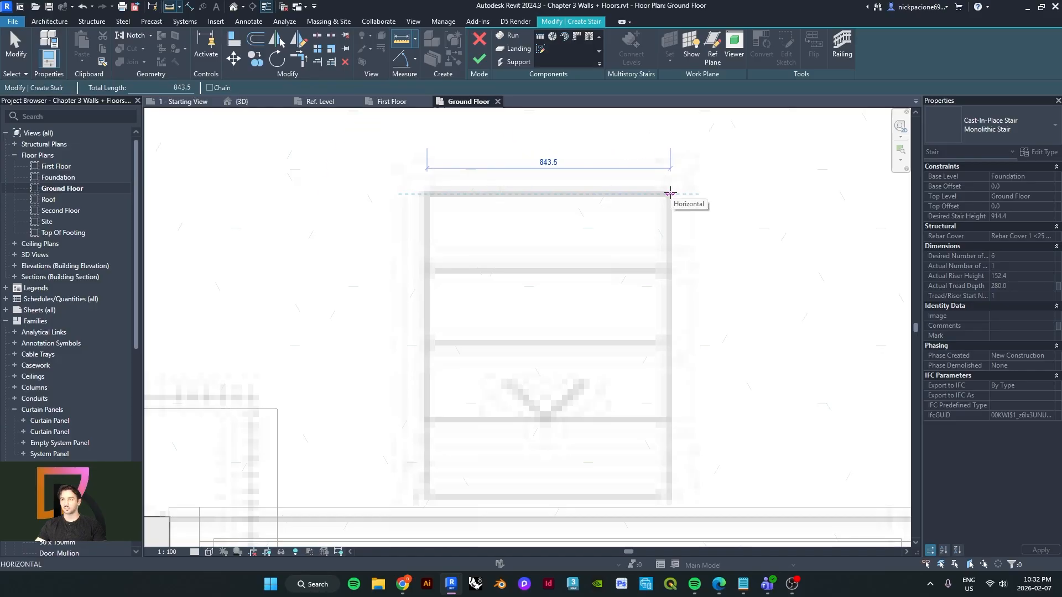
{"action": "scroll", "coordinate": [670, 193], "scroll_direction": "up", "scroll_amount": 1}
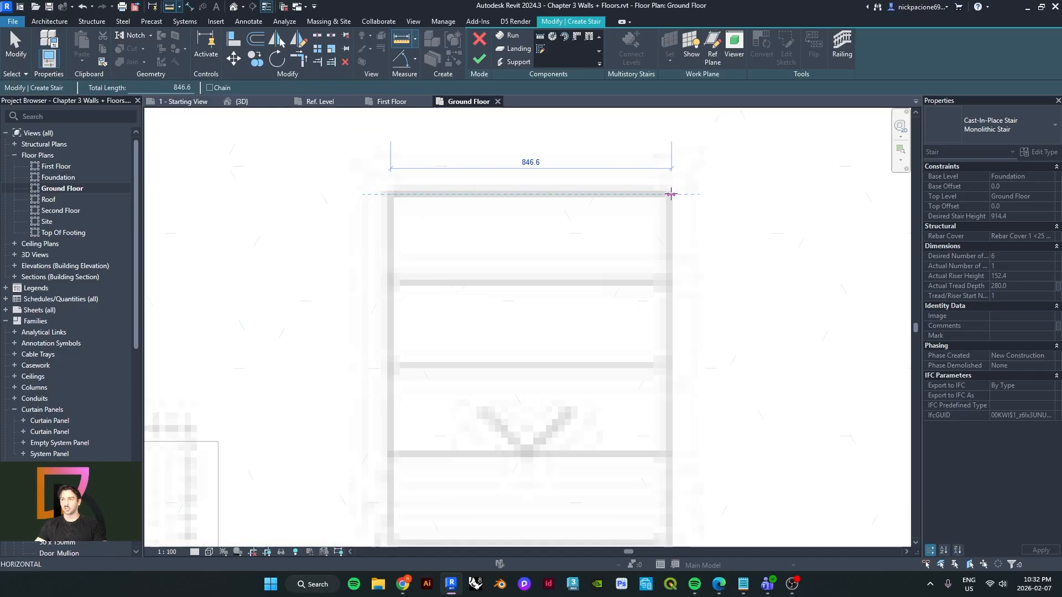
{"action": "key", "text": "Escape"}
{"action": "key", "text": "Escape"}
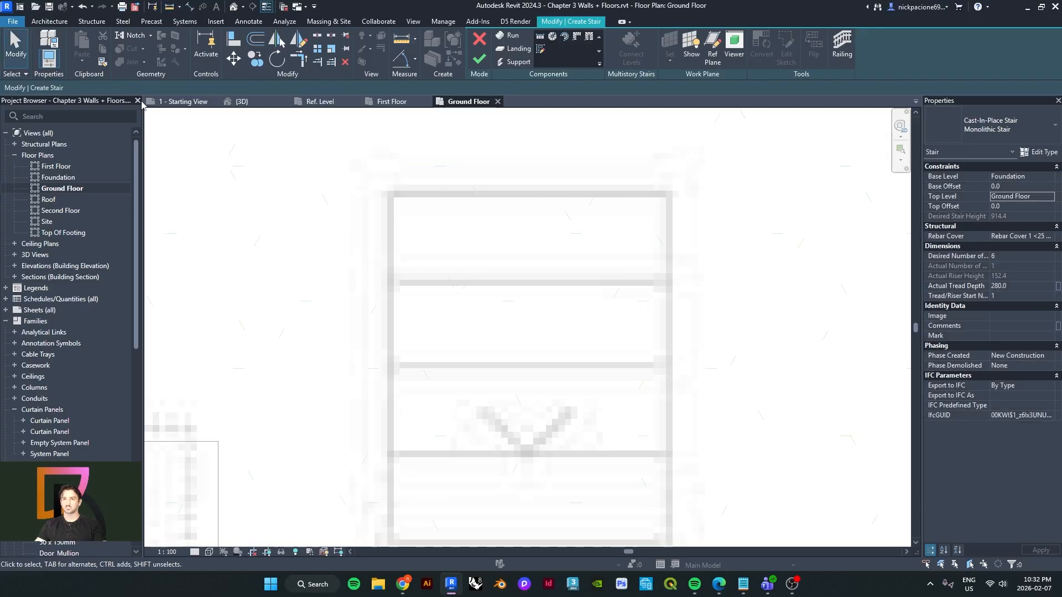
{"action": "scroll", "coordinate": [350, 159], "scroll_direction": "down", "scroll_amount": 2}
- Draw a straight six-riser run, 843 mm wide, from the outer edge of the underlay steps toward the curtain wall, and finish the stair
{"action": "left_click", "coordinate": [517, 37]}
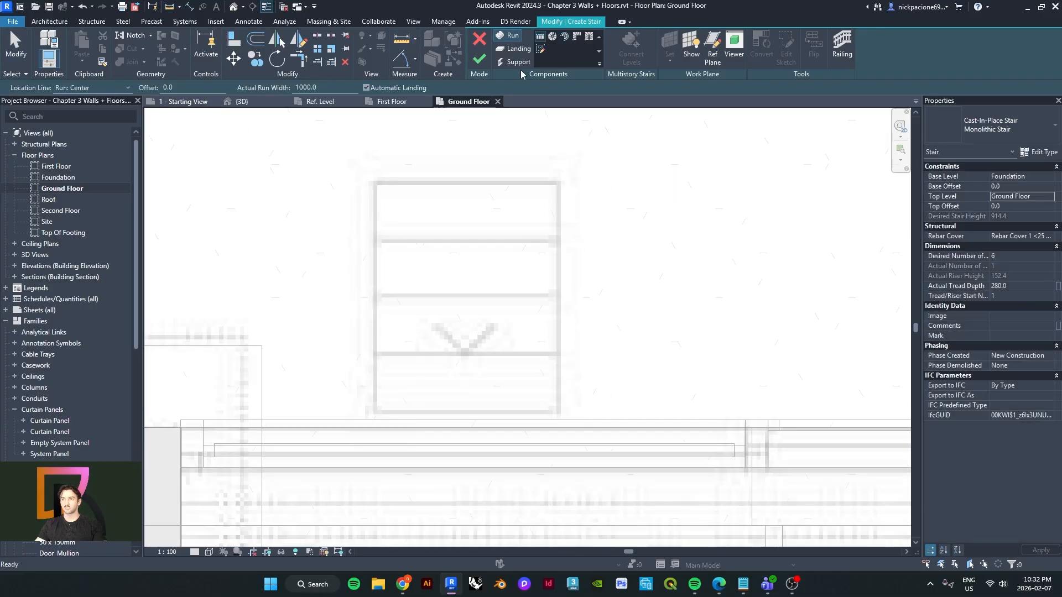
{"action": "left_click", "coordinate": [309, 88]}
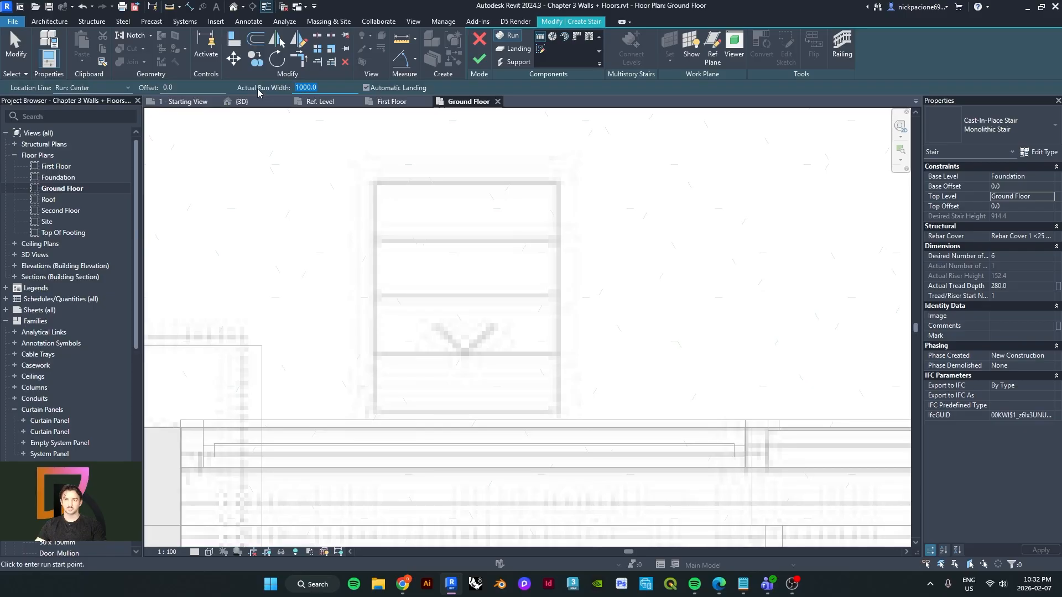
{"action": "type", "text": "8"}
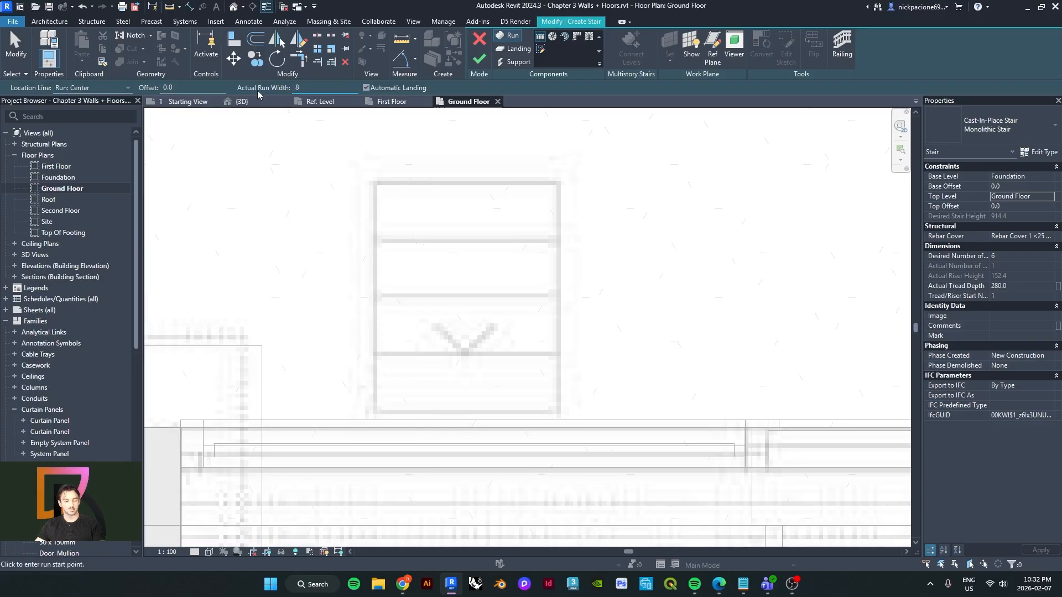
{"action": "type", "text": "43"}
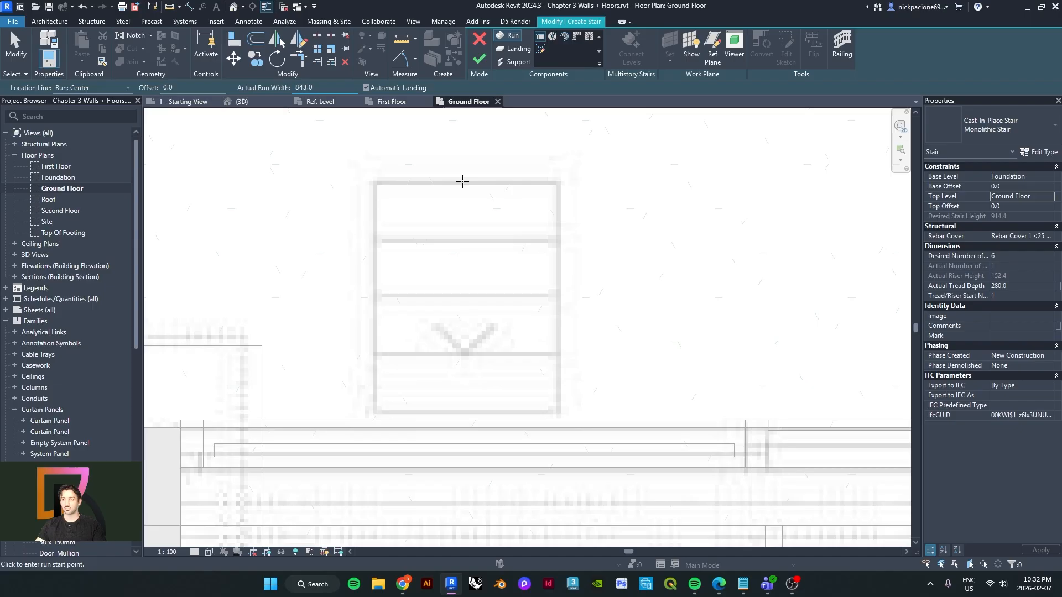
{"action": "left_click", "coordinate": [462, 180]}
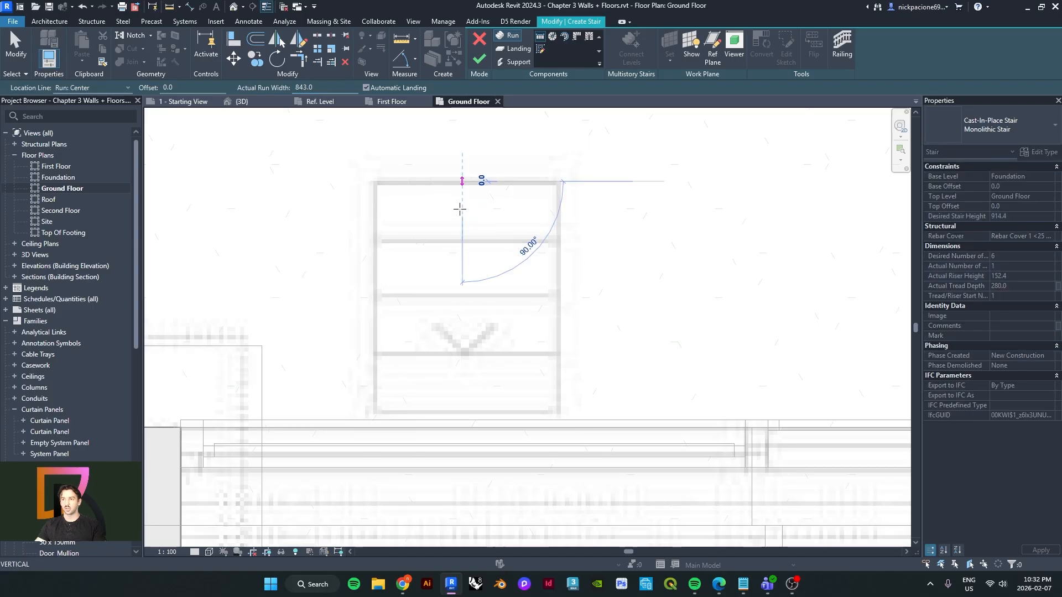
{"action": "scroll", "coordinate": [455, 255], "scroll_direction": "down", "scroll_amount": 2}
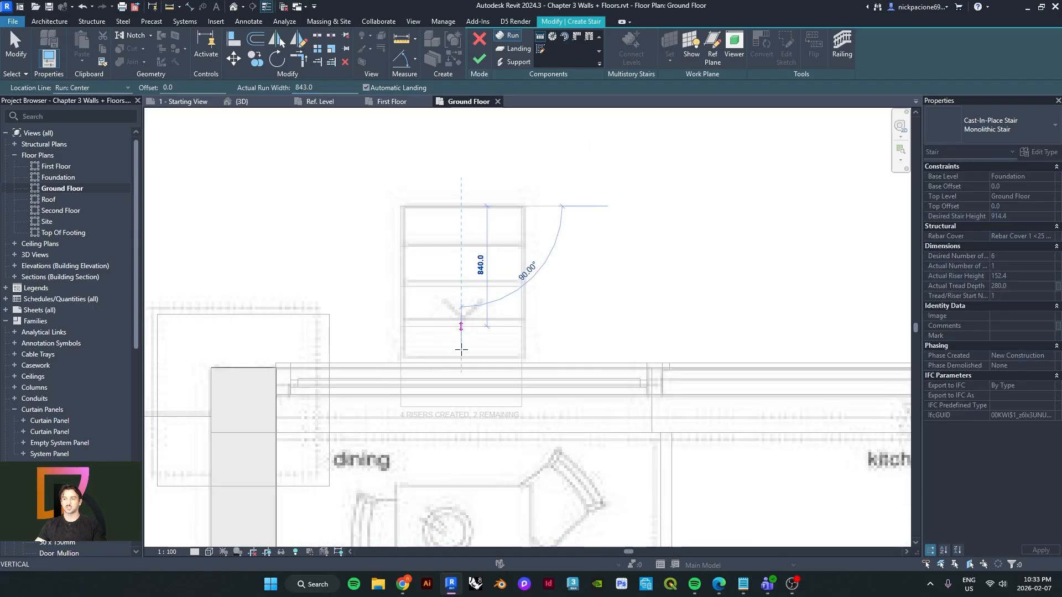
{"action": "left_click", "coordinate": [461, 414]}
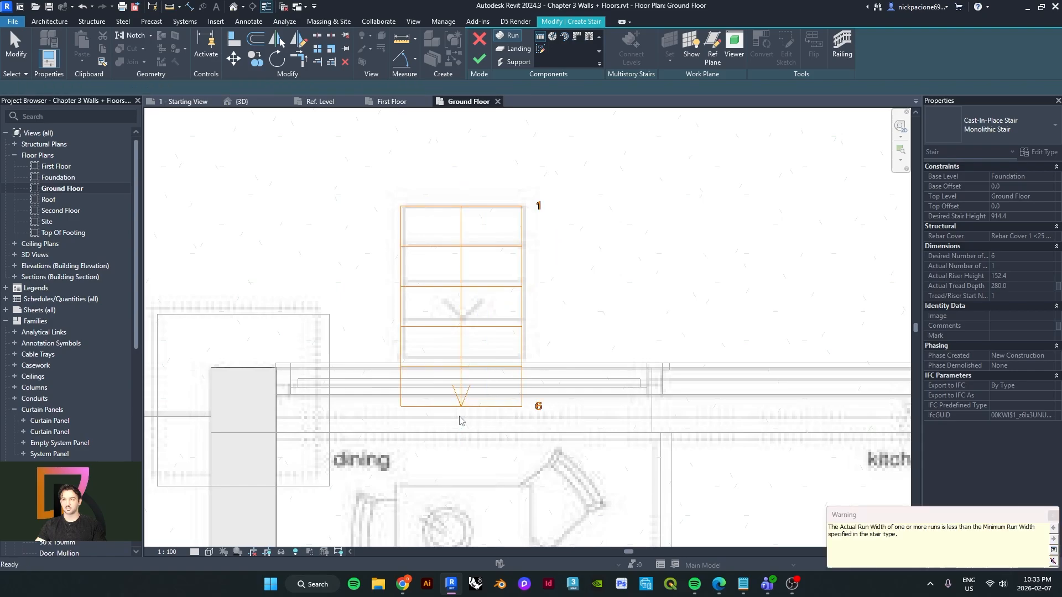
{"action": "left_click", "coordinate": [479, 59]}
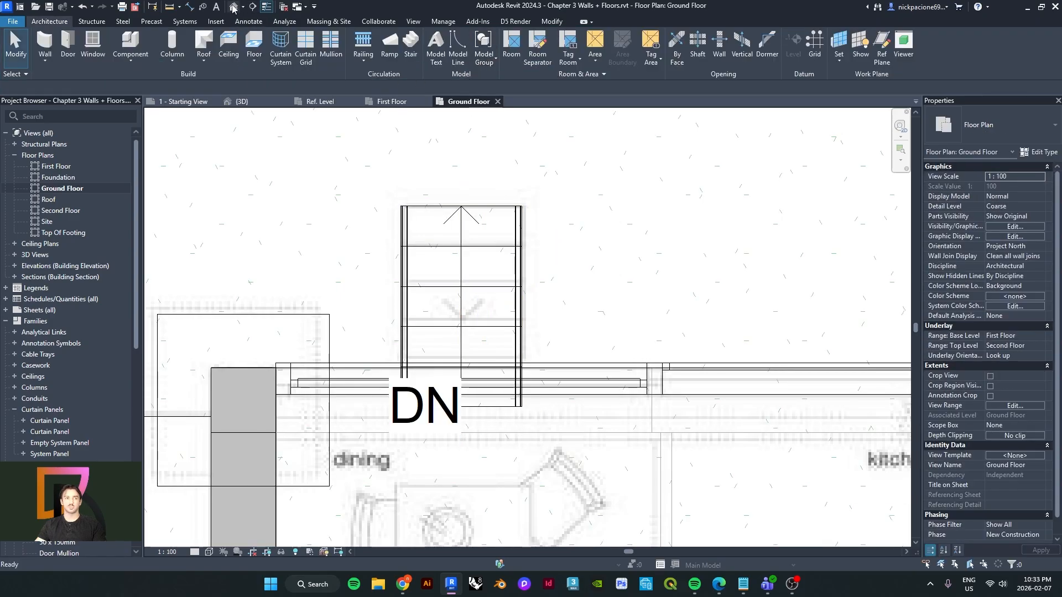
- Open the 3D view at the new exterior stair and delete the pipe railings on both sides
{"action": "left_click", "coordinate": [233, 8]}
{"action": "middle_click_drag", "start_coordinate": [591, 354], "coordinate": [598, 318], "text": "shift"}
{"action": "scroll", "coordinate": [580, 308], "scroll_direction": "up", "scroll_amount": 2}
{"action": "middle_click_drag", "start_coordinate": [569, 354], "coordinate": [487, 344], "text": "shift"}
{"action": "scroll", "coordinate": [501, 362], "scroll_direction": "up", "scroll_amount": 2}
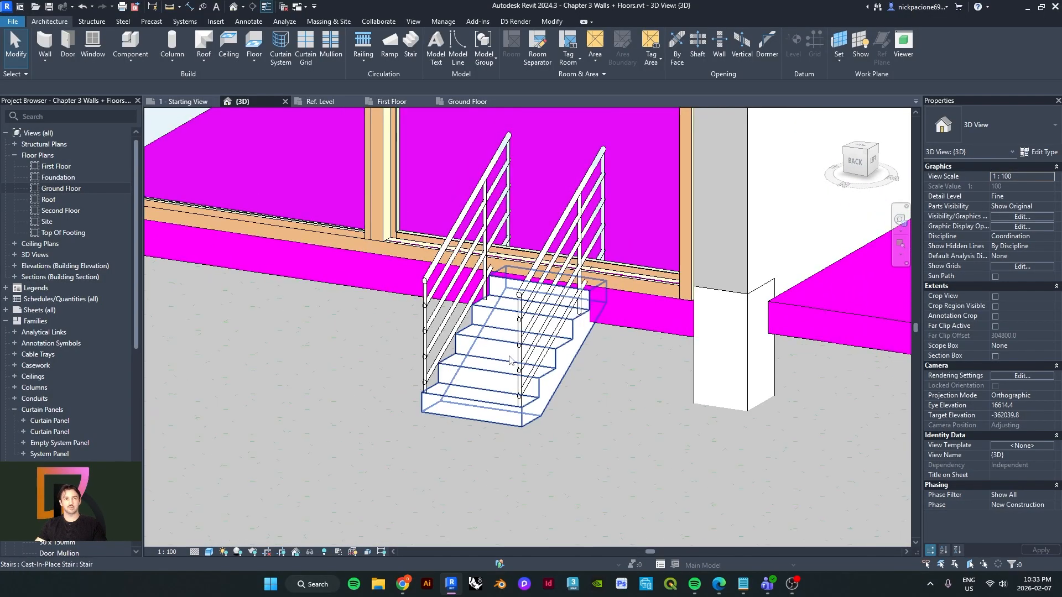
{"action": "left_click", "coordinate": [463, 289]}
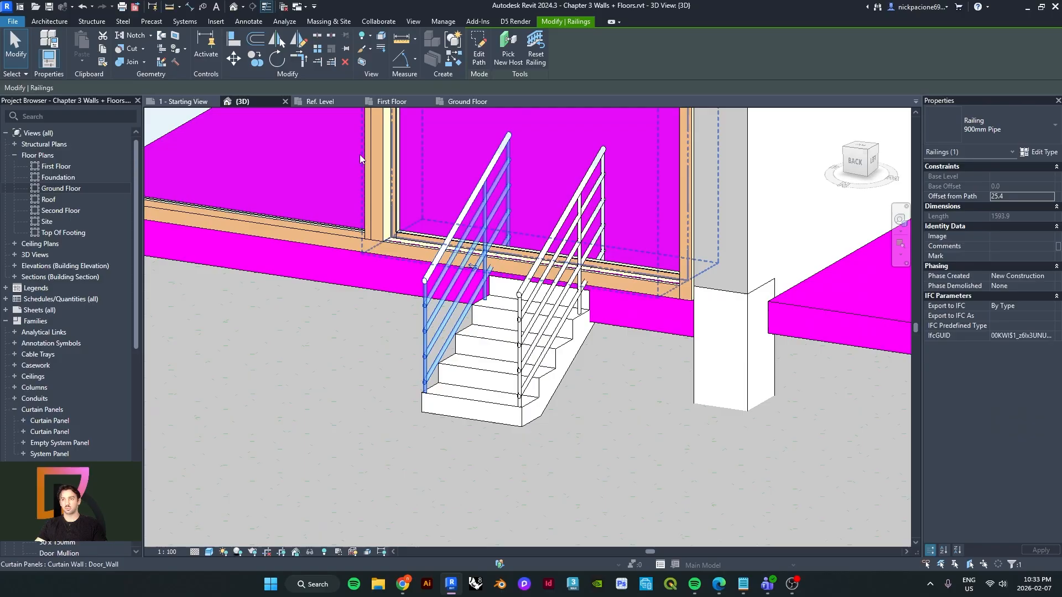
{"action": "left_click", "coordinate": [345, 62]}
{"action": "left_click", "coordinate": [553, 237]}
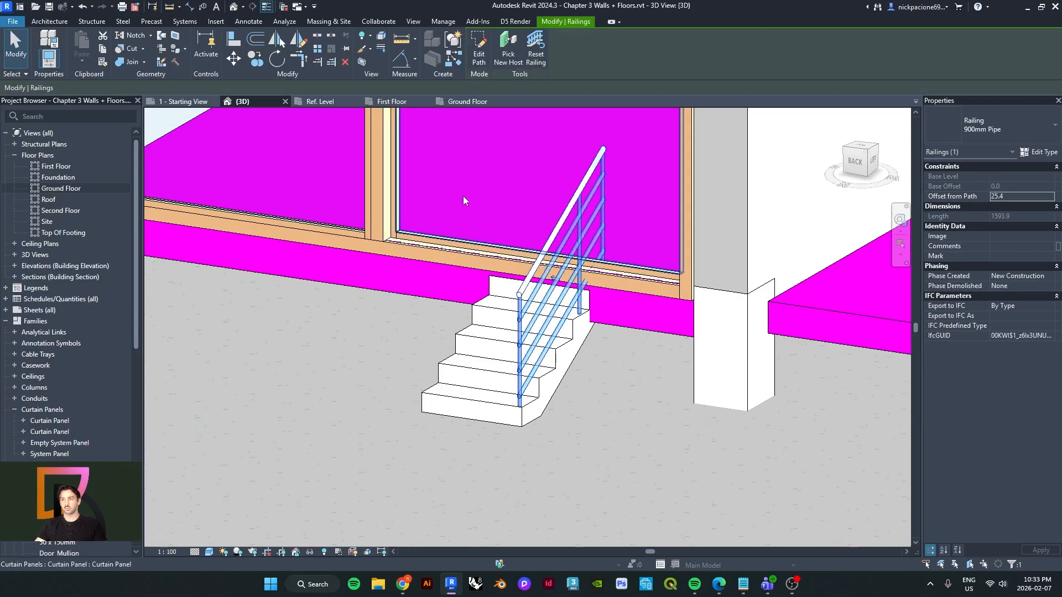
{"action": "left_click", "coordinate": [346, 64]}
- Examine from the side how the exterior stair meets the floor slab and the kitchen curtain wall
{"action": "middle_click_drag", "start_coordinate": [540, 332], "coordinate": [562, 384], "text": "shift"}
{"action": "scroll", "coordinate": [496, 310], "scroll_direction": "up", "scroll_amount": 2}
{"action": "left_click", "coordinate": [497, 310]}
{"action": "middle_click_drag", "start_coordinate": [497, 311], "coordinate": [467, 286], "text": "shift"}
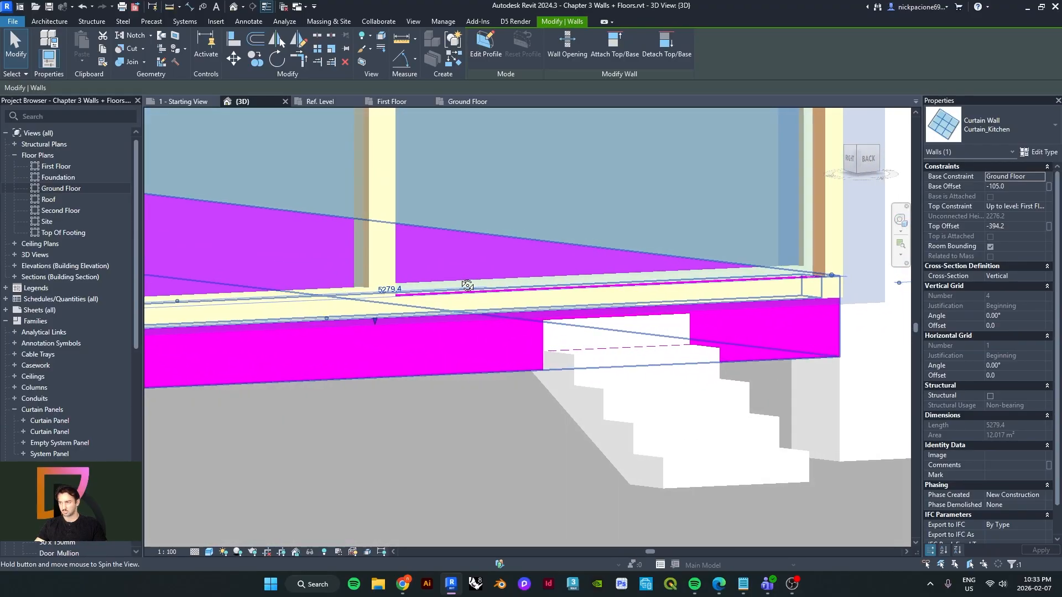
{"action": "scroll", "coordinate": [554, 342], "scroll_direction": "down", "scroll_amount": 1}
{"action": "key", "text": "Escape"}
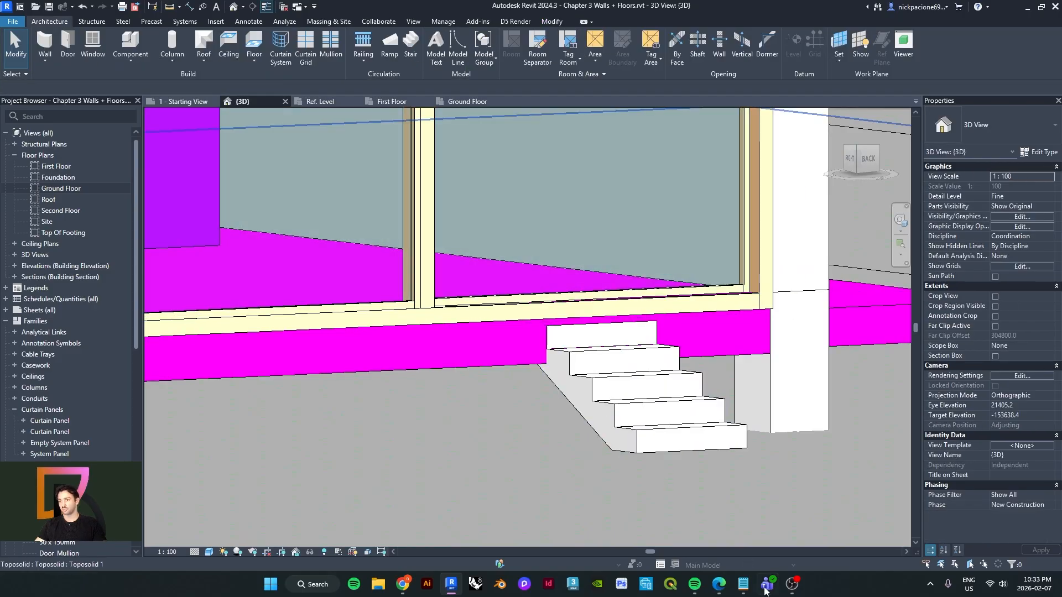
- Switch to the browser and examine the concrete steps and slab edge in the reference photo
{"action": "left_click", "coordinate": [718, 584]}
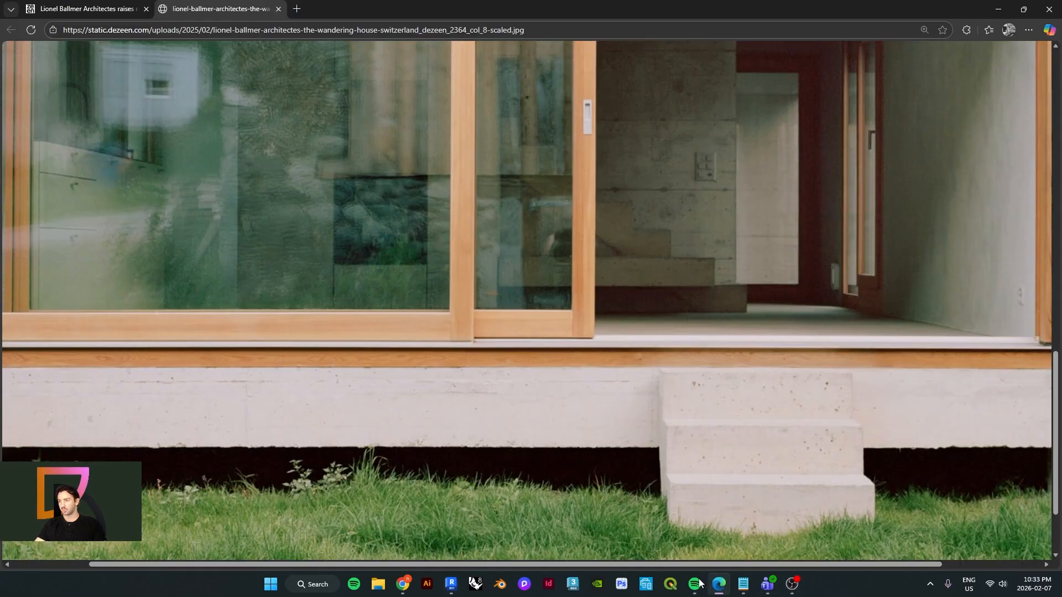
{"action": "left_click_drag", "start_coordinate": [703, 565], "coordinate": [805, 566]}
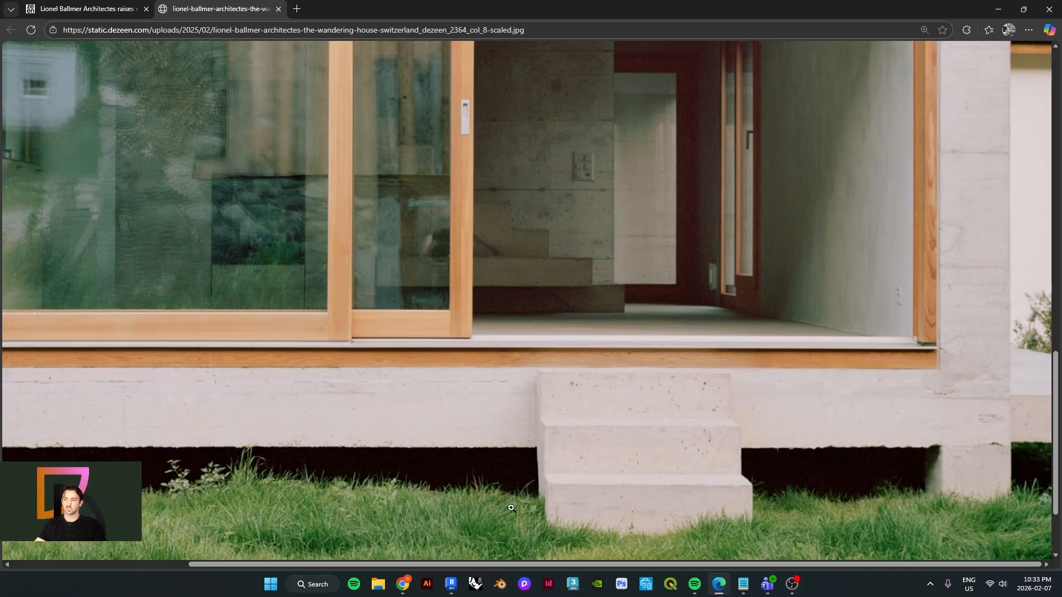
- Switch back to Revit and duplicate the exterior stair's type as EntryStair
{"action": "mouse_move", "coordinate": [402, 593]}
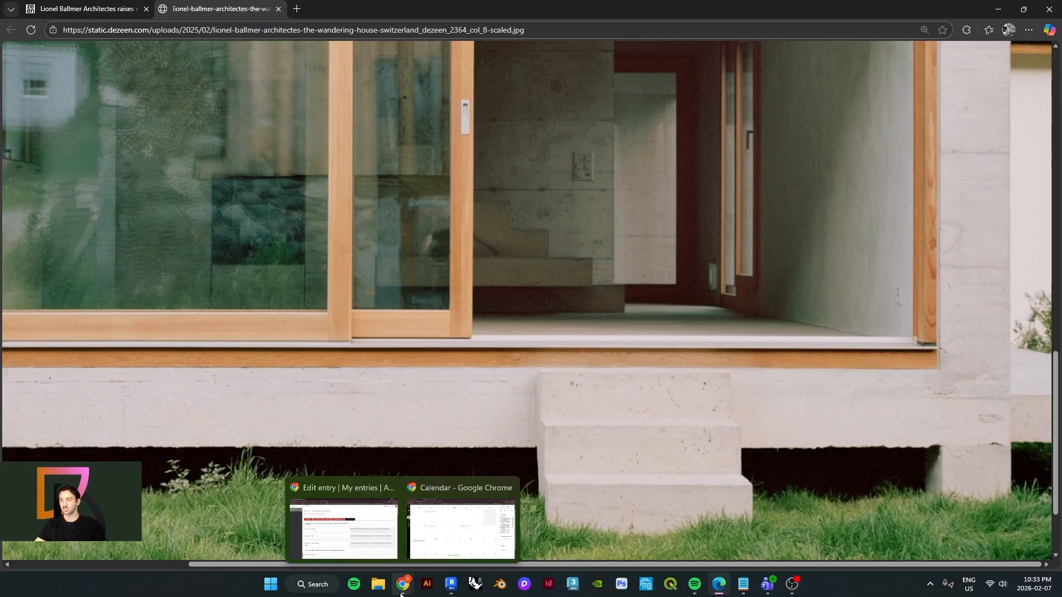
{"action": "mouse_move", "coordinate": [452, 585]}
{"action": "left_click", "coordinate": [469, 512]}
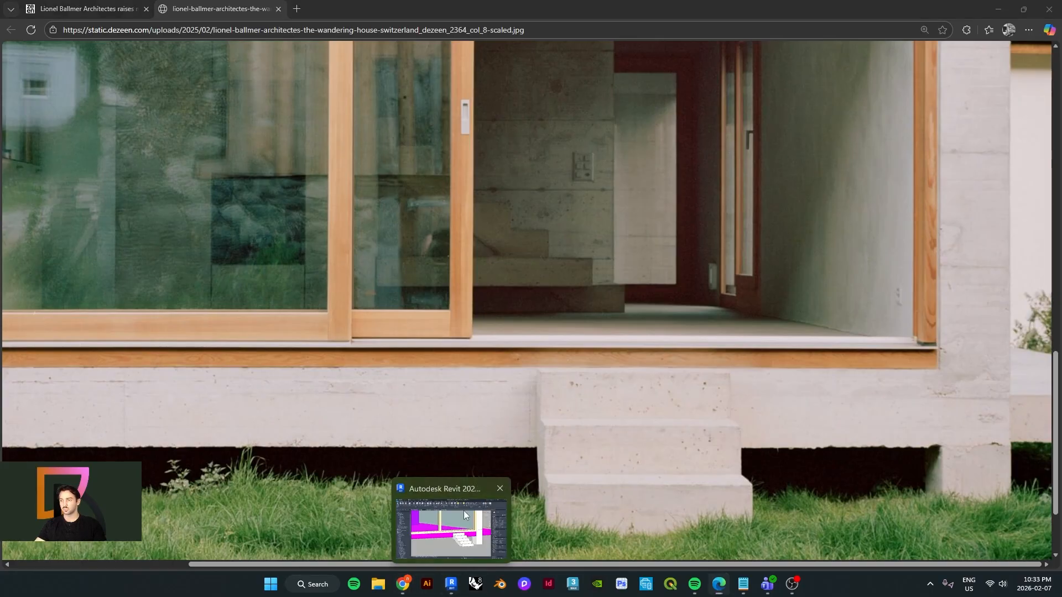
{"action": "middle_click_drag", "start_coordinate": [562, 422], "coordinate": [749, 427], "text": "shift"}
{"action": "left_click", "coordinate": [510, 422]}
{"action": "scroll", "coordinate": [509, 422], "scroll_direction": "up", "scroll_amount": 3}
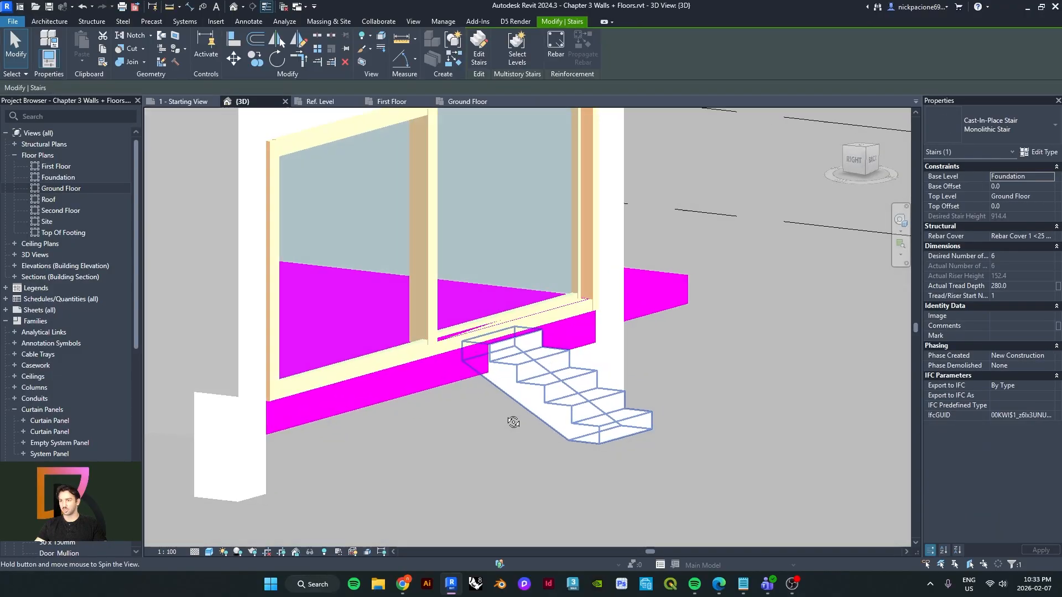
{"action": "middle_click_drag", "start_coordinate": [557, 424], "coordinate": [587, 423], "text": "shift"}
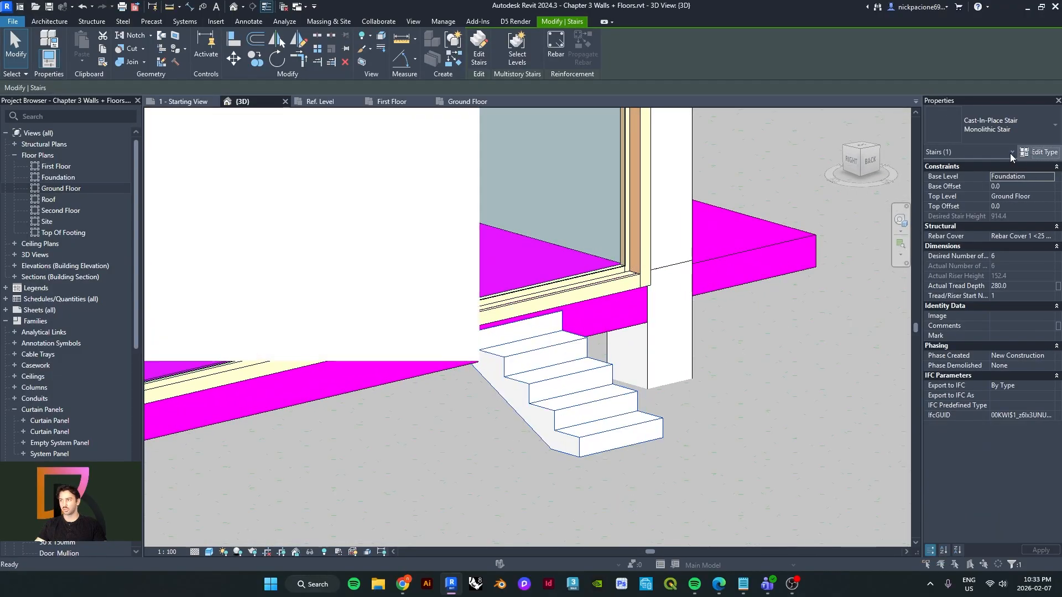
{"action": "left_click", "coordinate": [1033, 152]}
{"action": "left_click", "coordinate": [948, 89]}
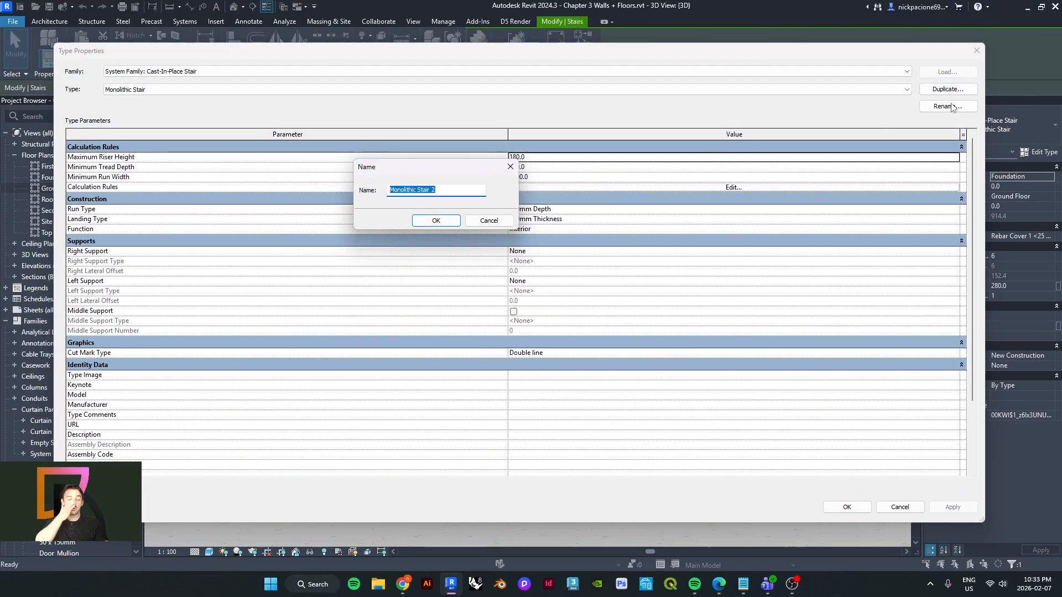
{"action": "type", "text": "eNTRY"}
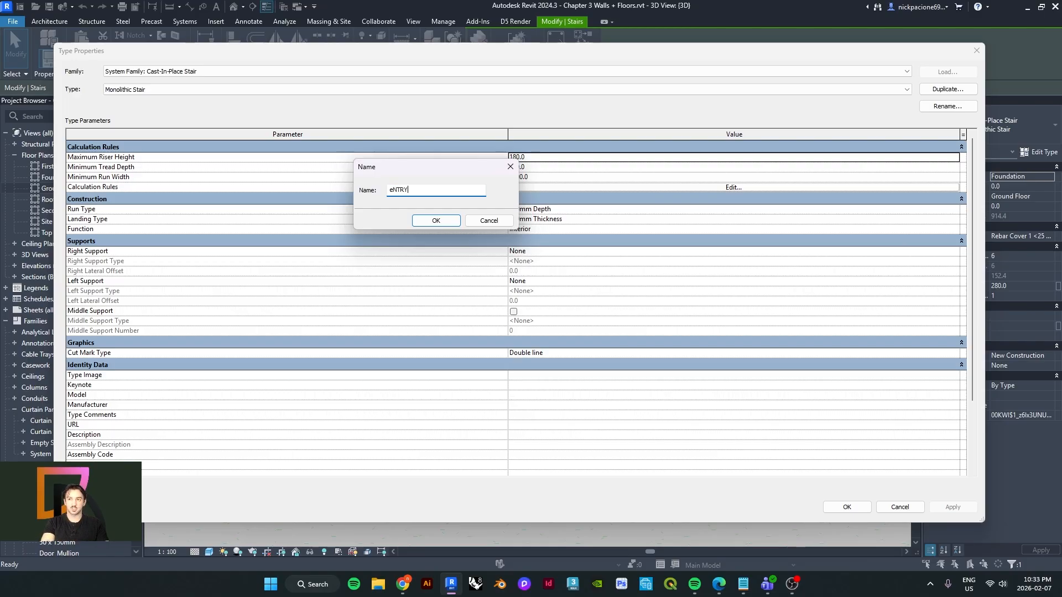
{"action": "key", "text": "Tab"}
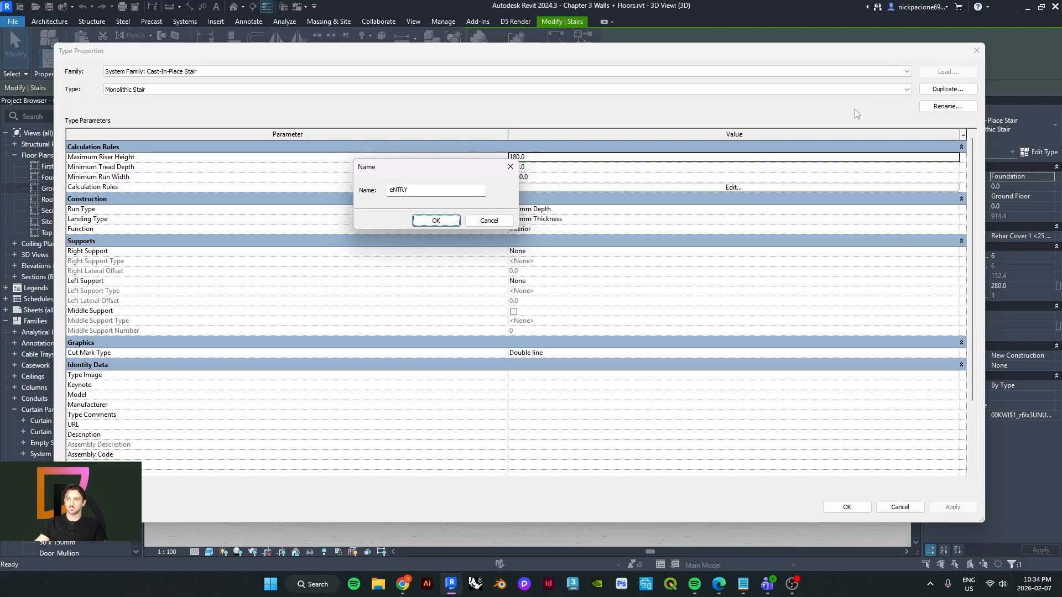
{"action": "double_click", "coordinate": [431, 190]}
{"action": "type", "text": "Entry"}
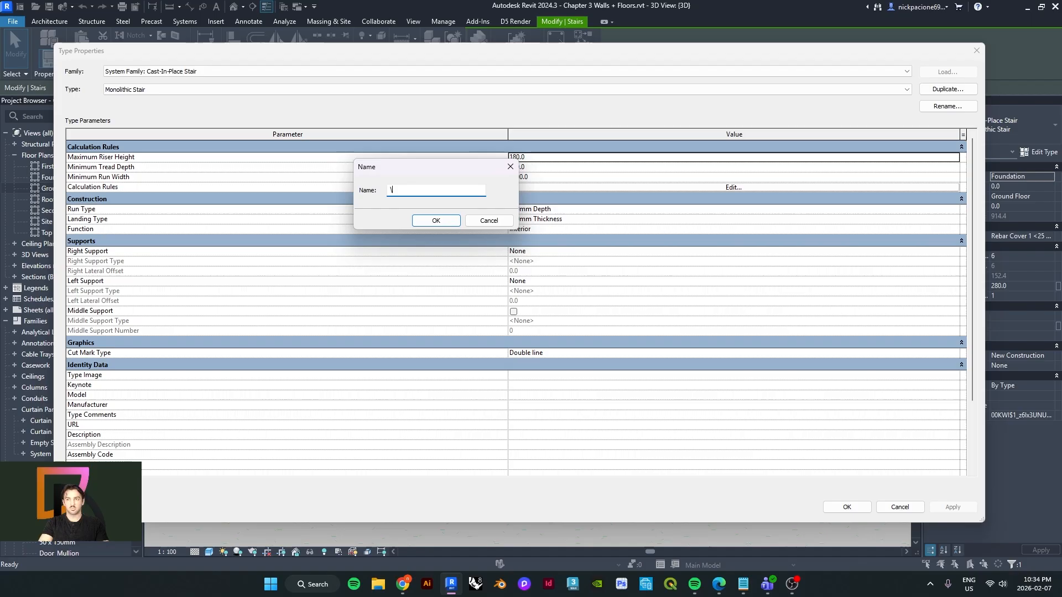
{"action": "type", "text": "Stair"}
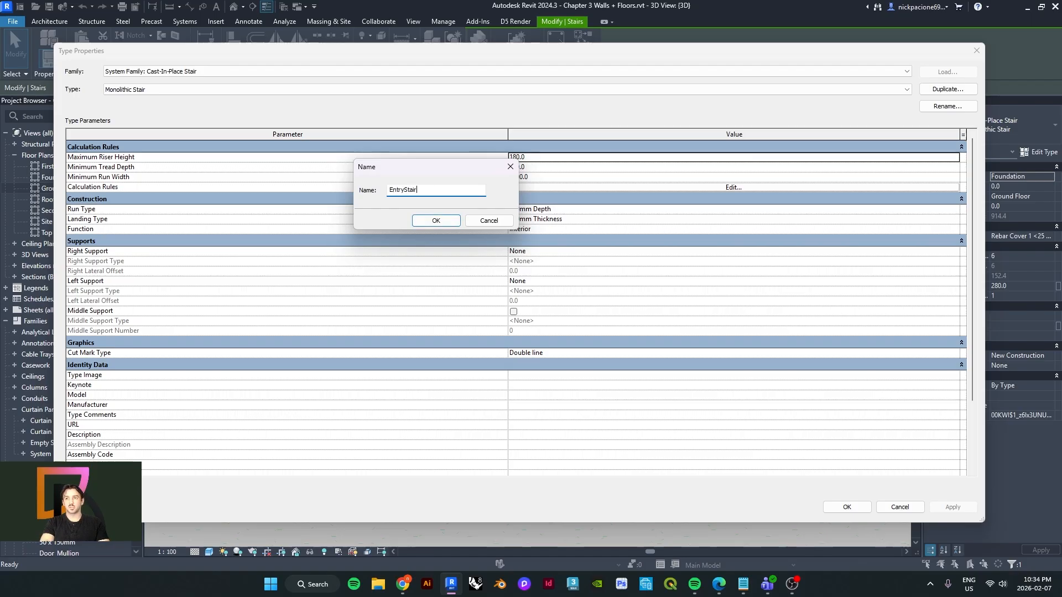
{"action": "key", "text": "Return"}
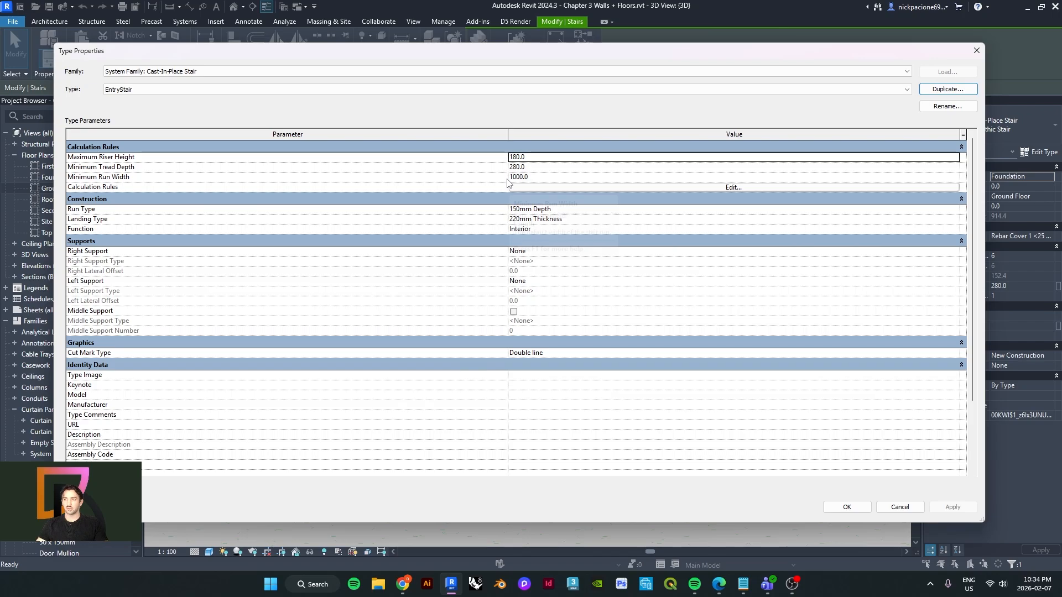
- Set the EntryStair type's maximum riser height to 200 mm and check the steps in the browser's reference photo
{"action": "left_click", "coordinate": [526, 176]}
{"action": "key", "text": "BackSpace"}
{"action": "left_click", "coordinate": [532, 161]}
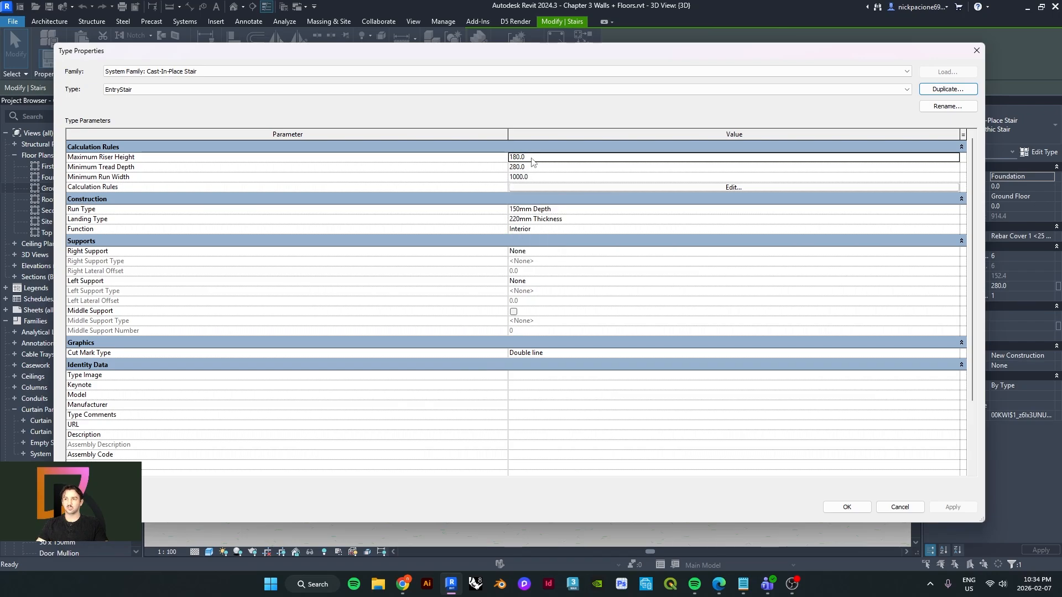
{"action": "double_click", "coordinate": [532, 160]}
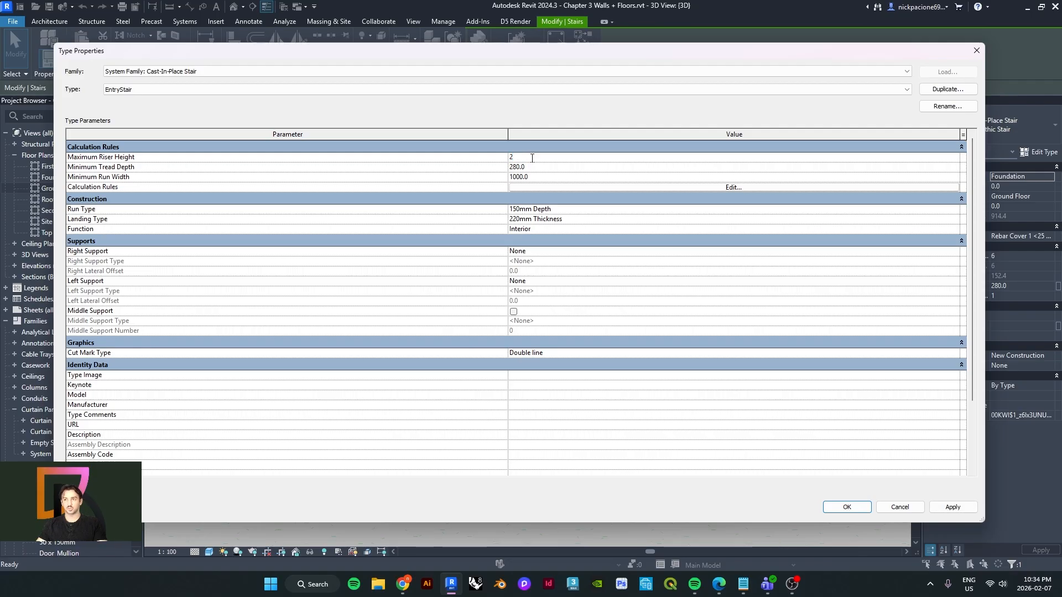
{"action": "type", "text": "200"}
{"action": "left_click", "coordinate": [721, 531]}
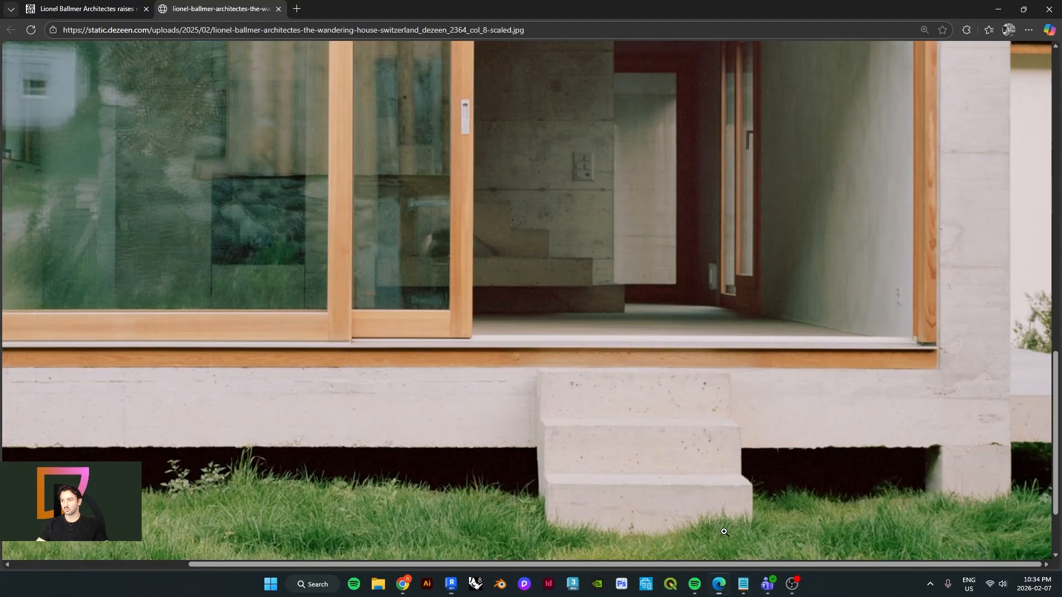
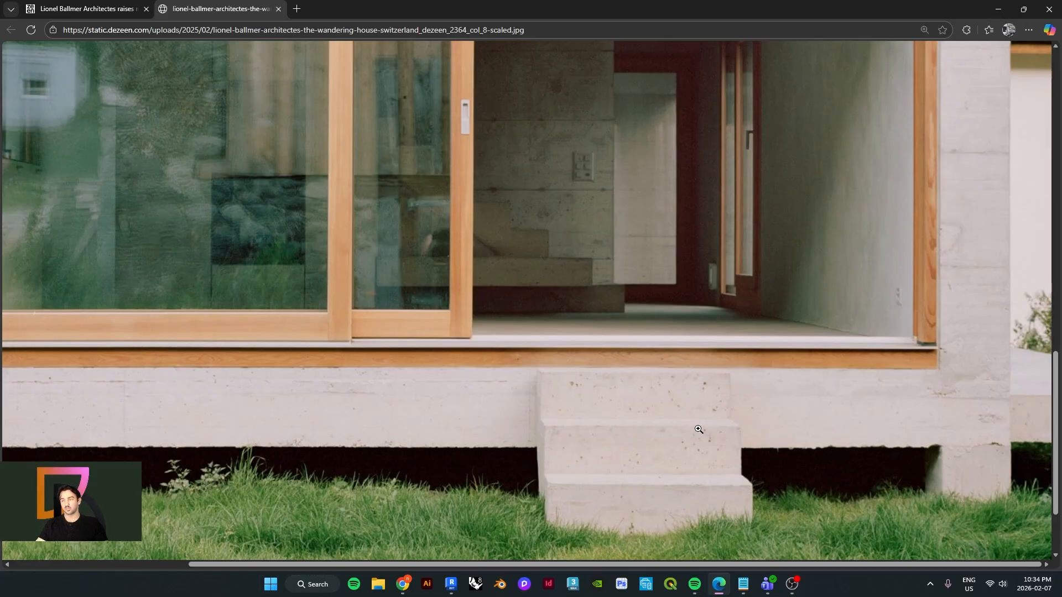
{"action": "left_click", "coordinate": [999, 8]}
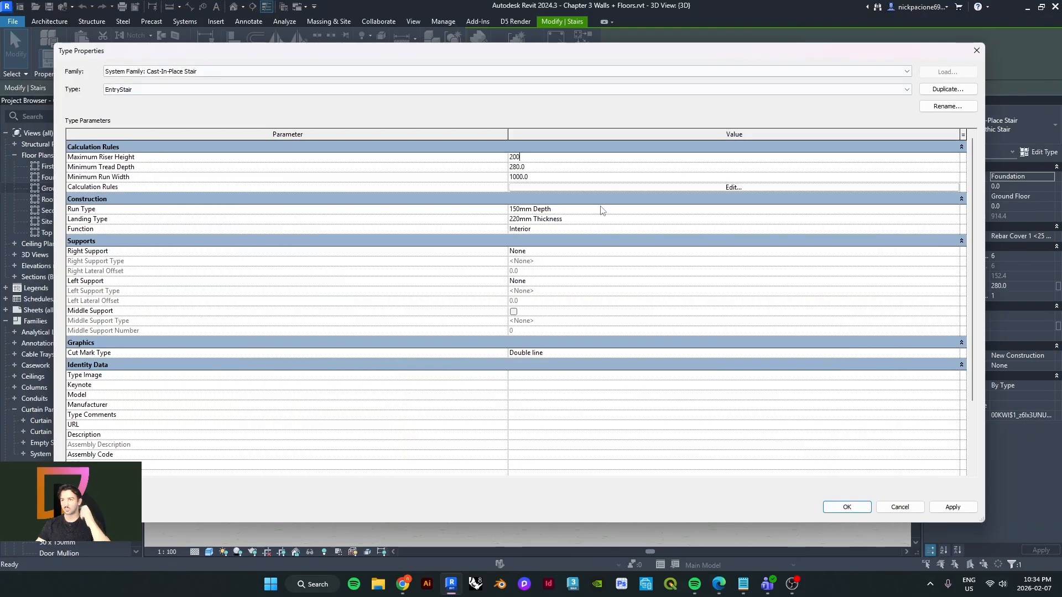
- Set the EntryStair type's minimum tread depth to 190 mm and apply the type changes to the exterior stair
{"action": "left_click", "coordinate": [569, 174]}
{"action": "left_click", "coordinate": [569, 168]}
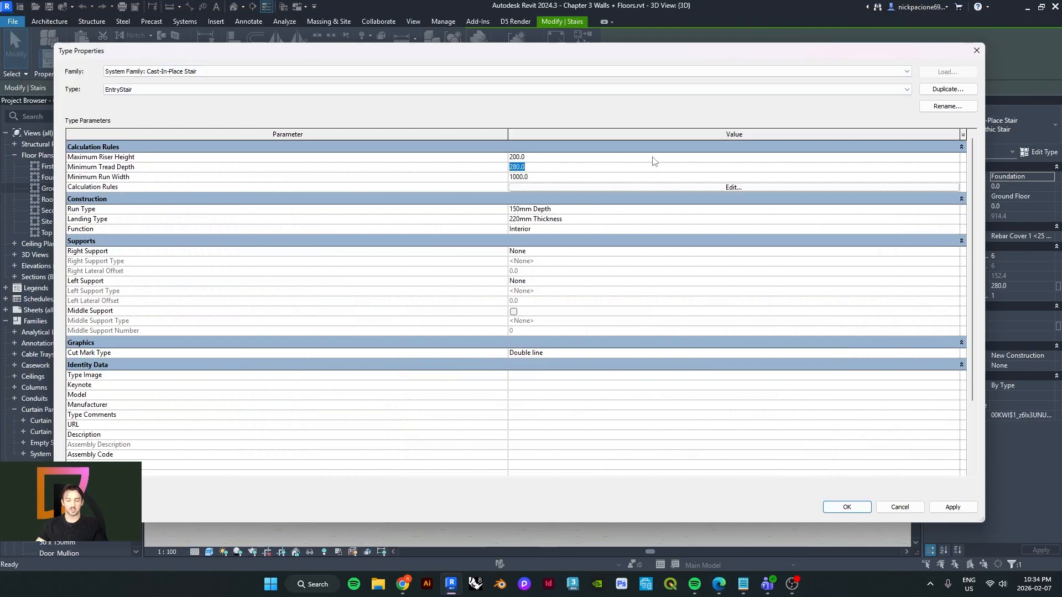
{"action": "type", "text": "190"}
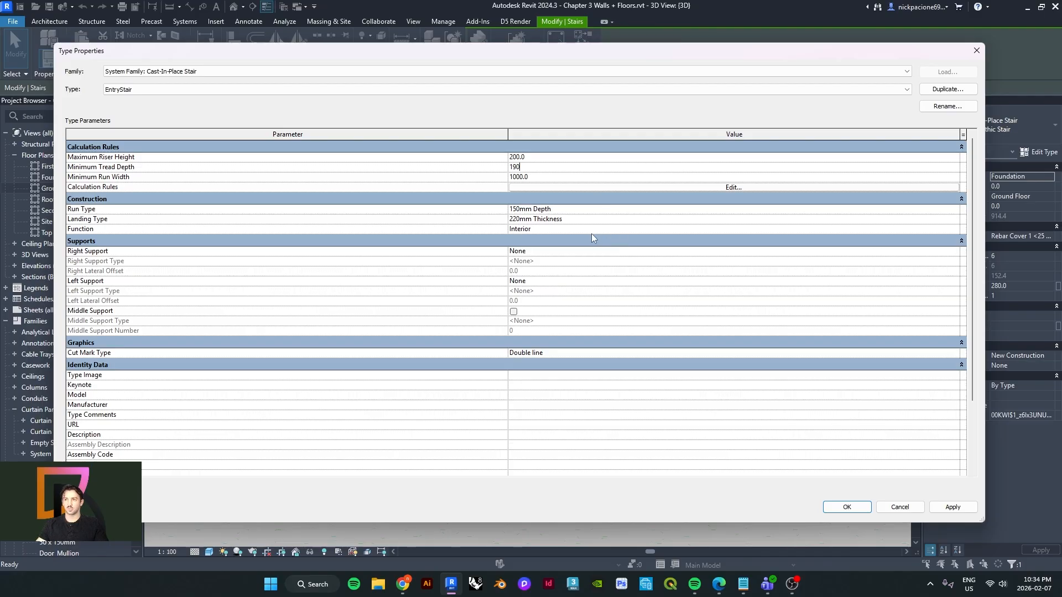
{"action": "left_click", "coordinate": [952, 506]}
{"action": "left_click", "coordinate": [858, 509]}
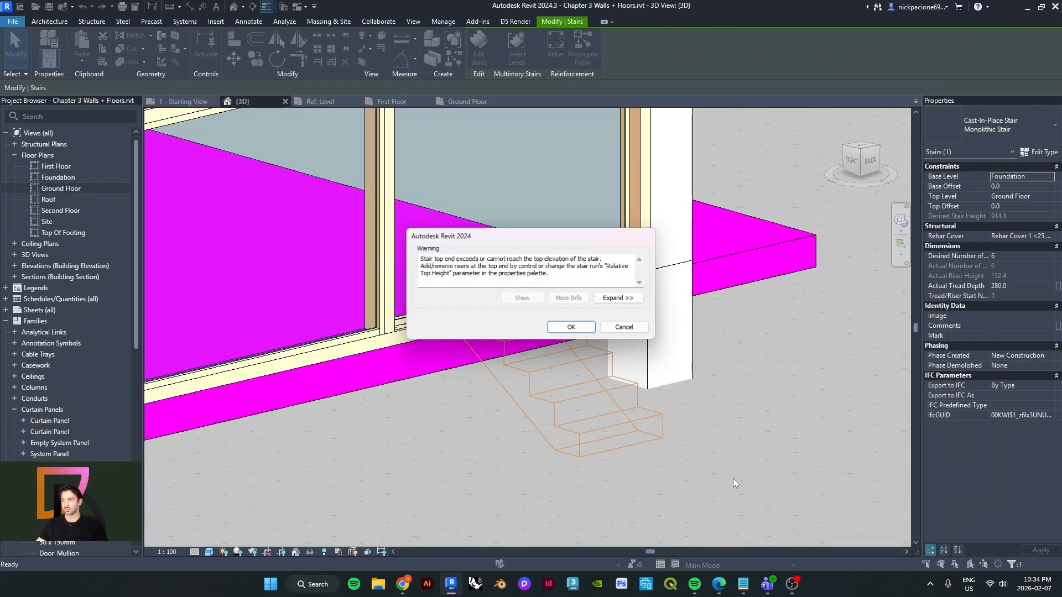
{"action": "left_click", "coordinate": [561, 329]}
- Review the related warning on the exterior stair and show the element it refers to
{"action": "scroll", "coordinate": [518, 379], "scroll_direction": "up", "scroll_amount": 2}
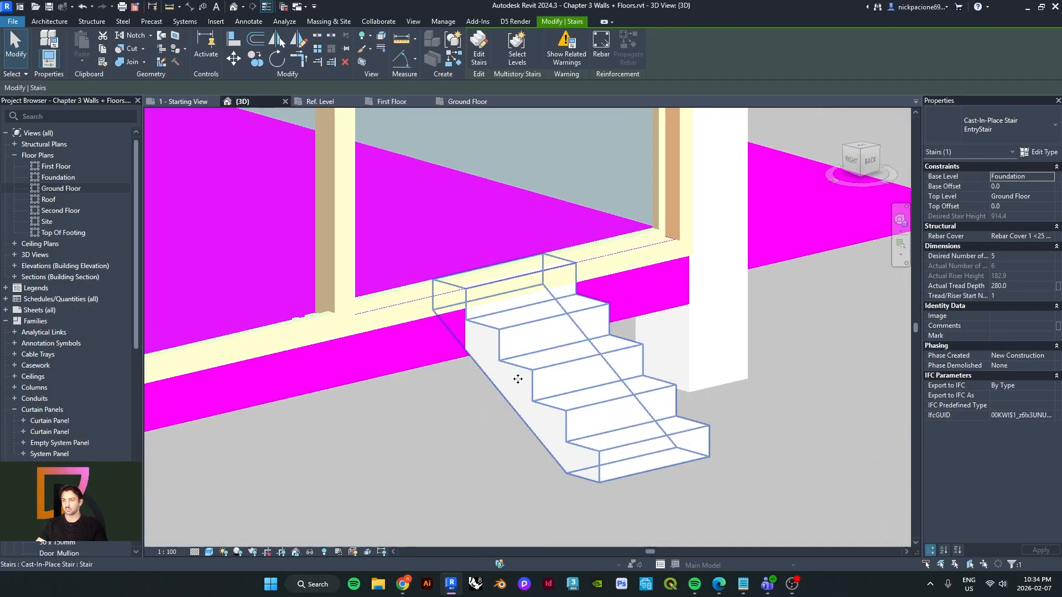
{"action": "key", "text": "Escape"}
{"action": "left_click", "coordinate": [532, 351]}
{"action": "left_click", "coordinate": [554, 53]}
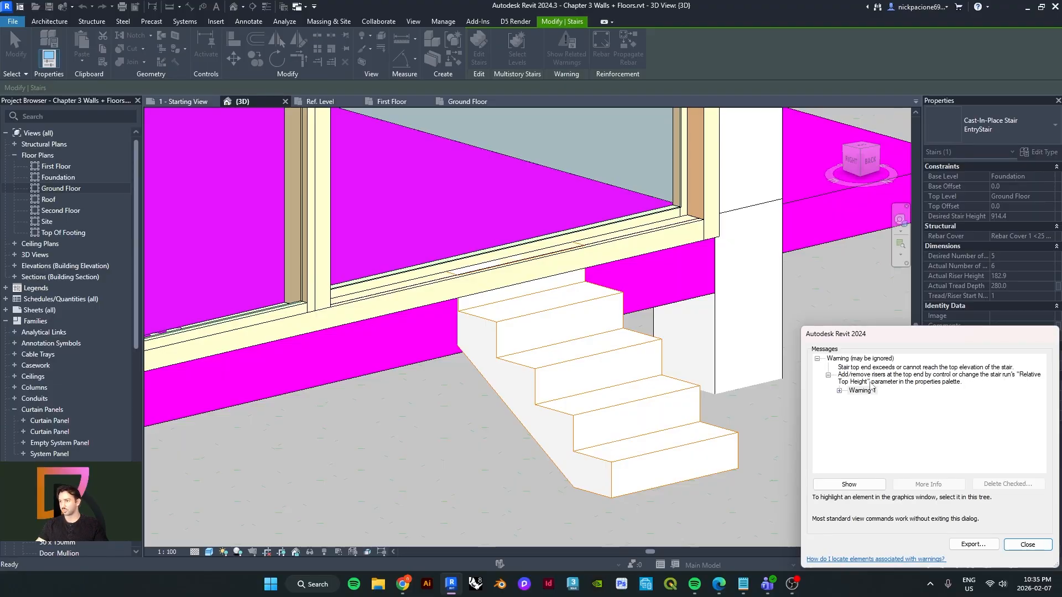
{"action": "left_click", "coordinate": [849, 484]}
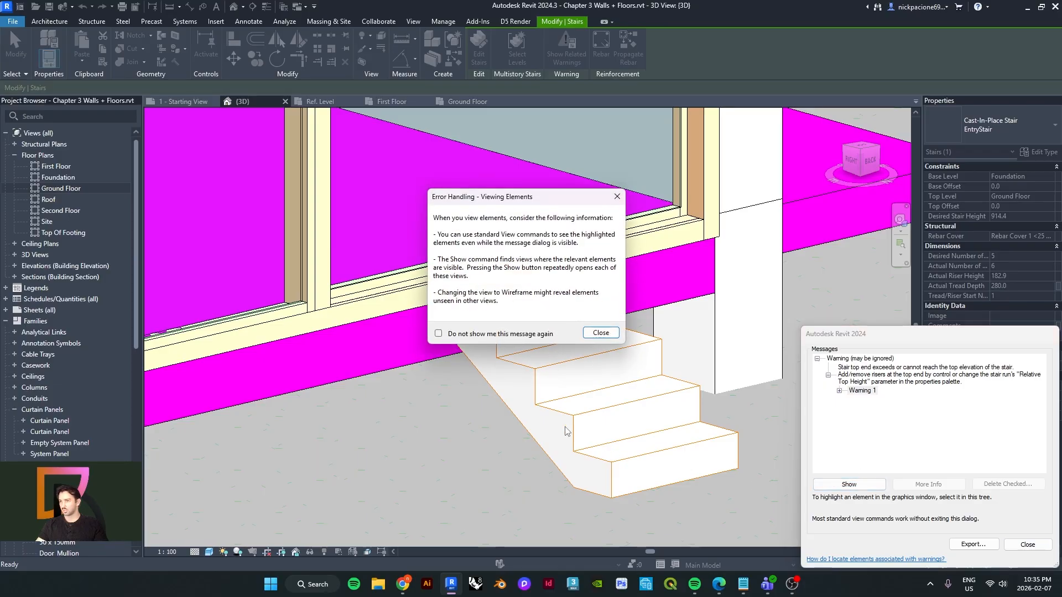
{"action": "left_click", "coordinate": [600, 334]}
{"action": "left_click", "coordinate": [1028, 545]}
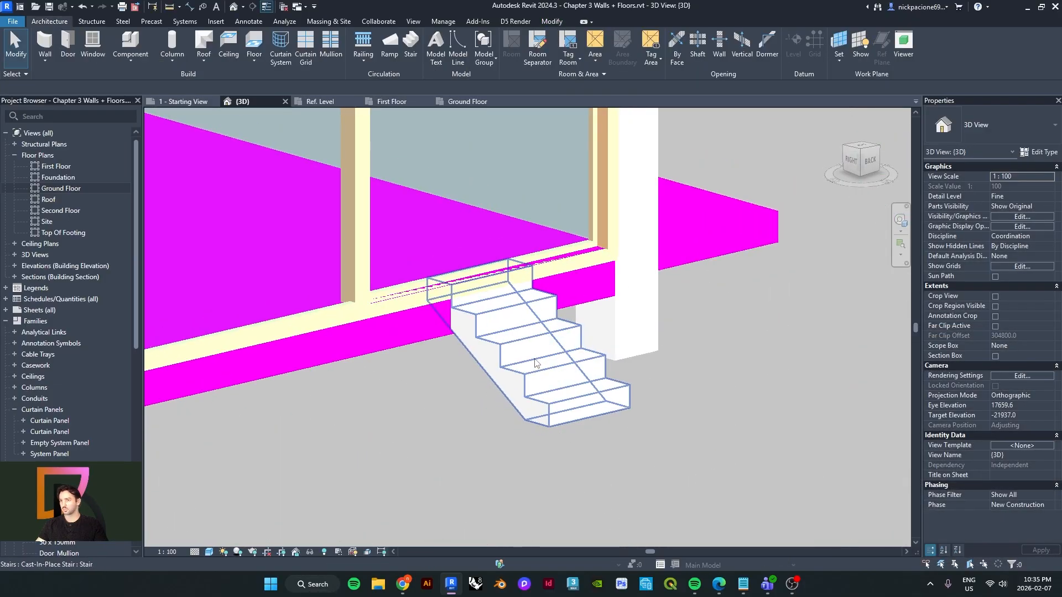
- Set the exterior stair's desired number of risers to 3
{"action": "left_click", "coordinate": [535, 363]}
{"action": "middle_click_drag", "start_coordinate": [535, 363], "coordinate": [437, 386], "text": "shift"}
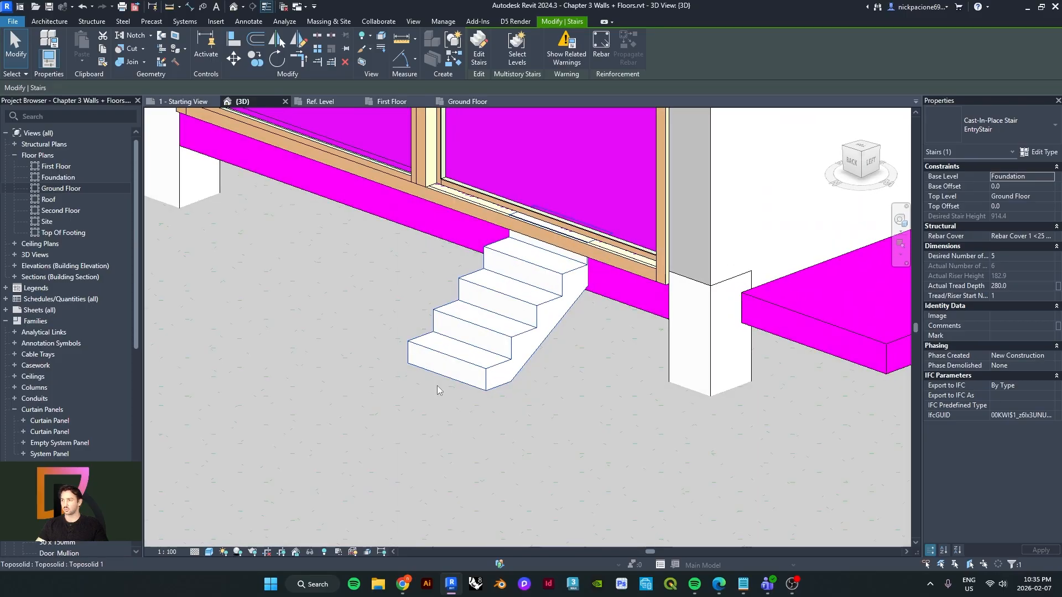
{"action": "left_click", "coordinate": [1000, 255]}
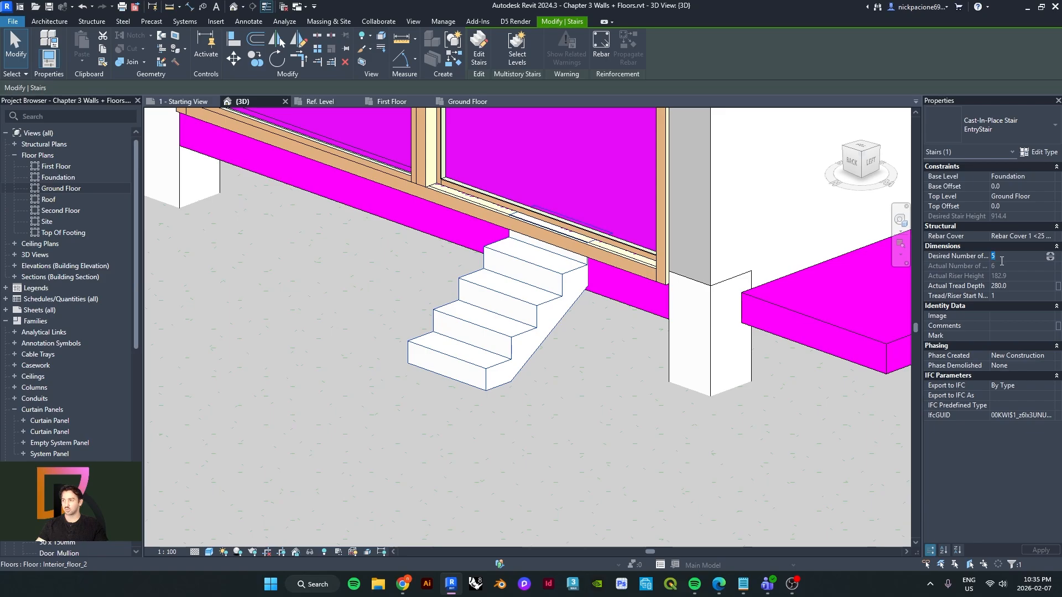
{"action": "type", "text": "2"}
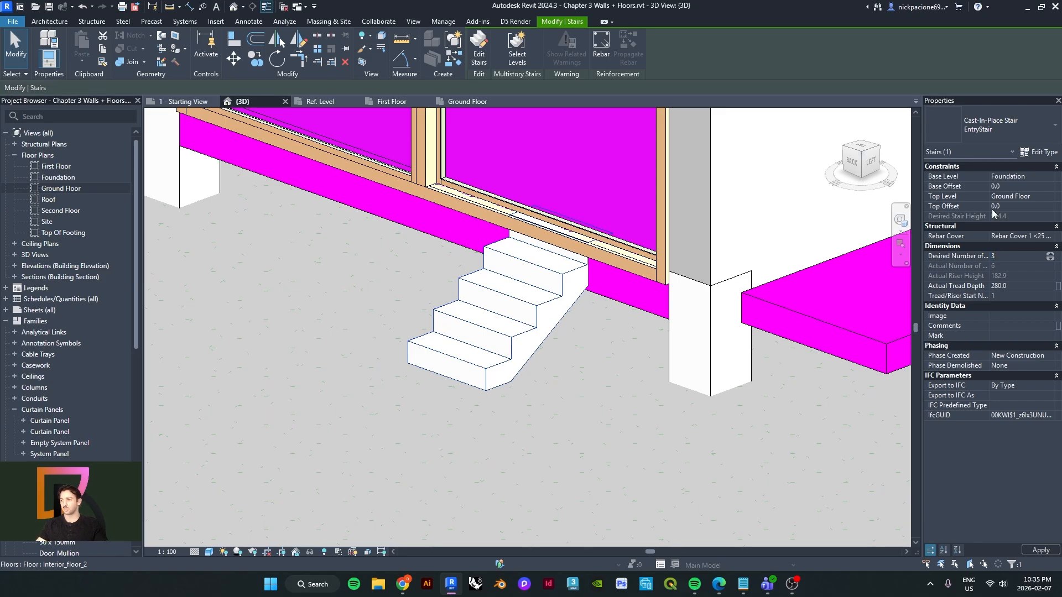
{"action": "key", "text": "BackSpace"}
{"action": "type", "text": "3"}
{"action": "key", "text": "Return"}
{"action": "left_click", "coordinate": [560, 329]}
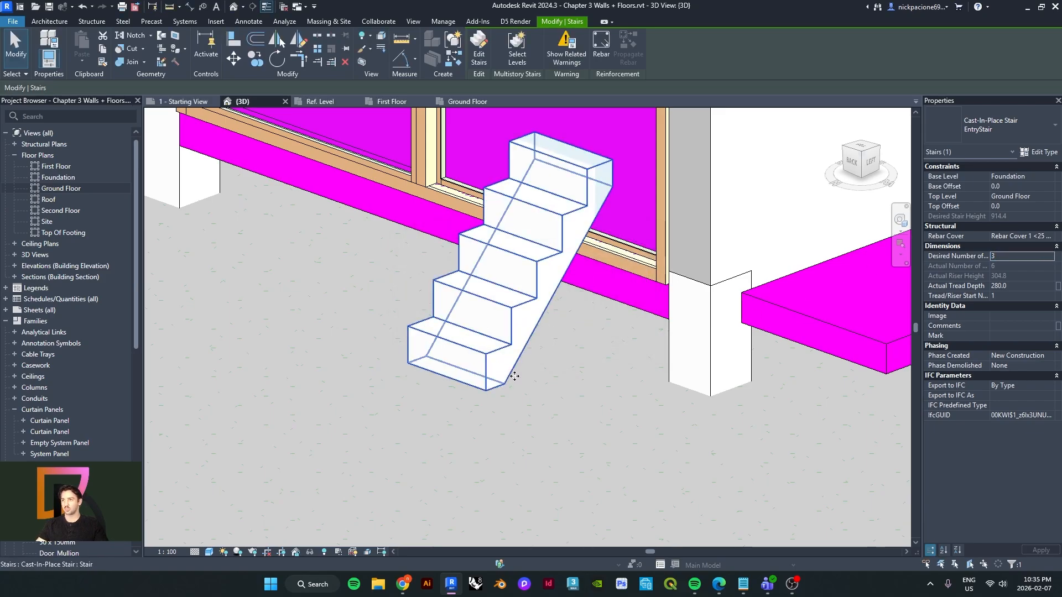
- Examine the stair's height and slope against the floor slab and curtain wall from several sides
{"action": "middle_click_drag", "start_coordinate": [509, 372], "coordinate": [566, 369], "text": "shift"}
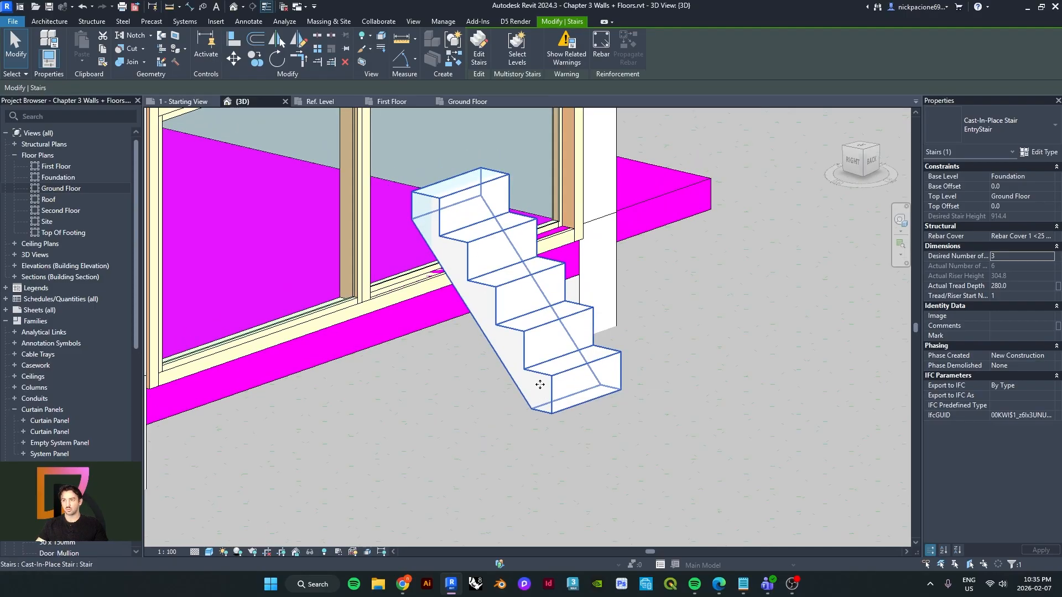
{"action": "scroll", "coordinate": [541, 385], "scroll_direction": "down", "scroll_amount": 2}
{"action": "mouse_move", "coordinate": [541, 385]}
{"action": "middle_mouse_down", "text": "shift"}
{"action": "mouse_move", "coordinate": [571, 380]}
{"action": "mouse_move", "coordinate": [540, 382]}
{"action": "middle_mouse_up", "text": "shift"}
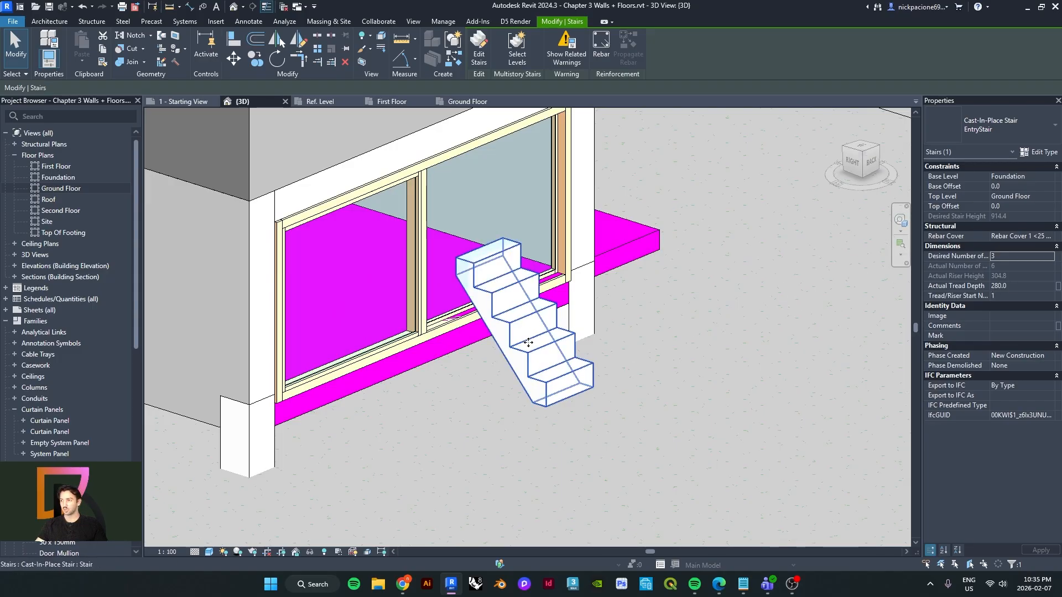
{"action": "middle_click_drag", "start_coordinate": [553, 332], "coordinate": [611, 347], "text": "shift"}
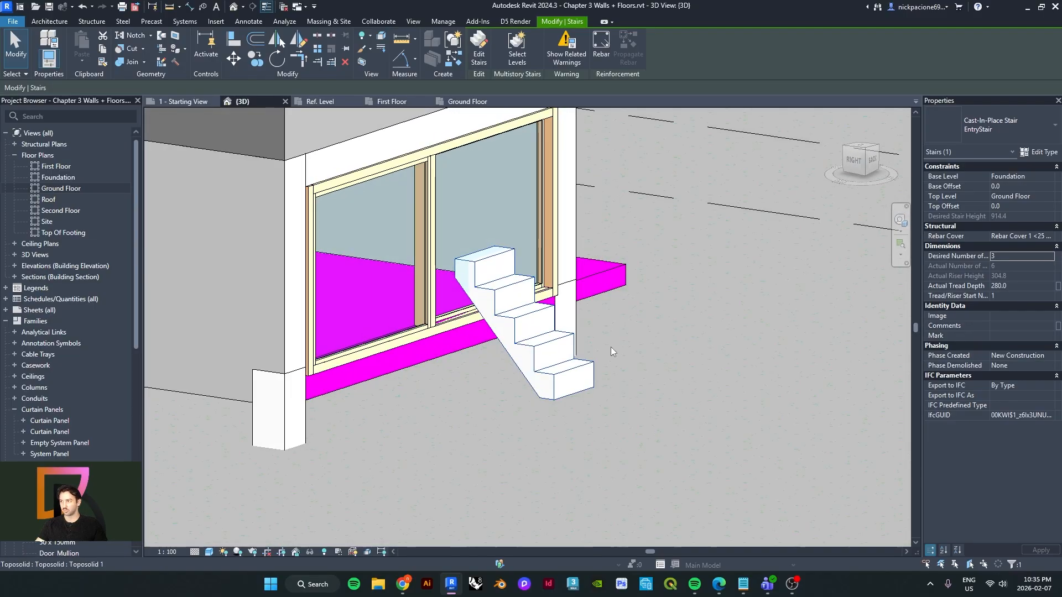
{"action": "middle_click_drag", "start_coordinate": [541, 358], "coordinate": [483, 81], "text": "shift"}
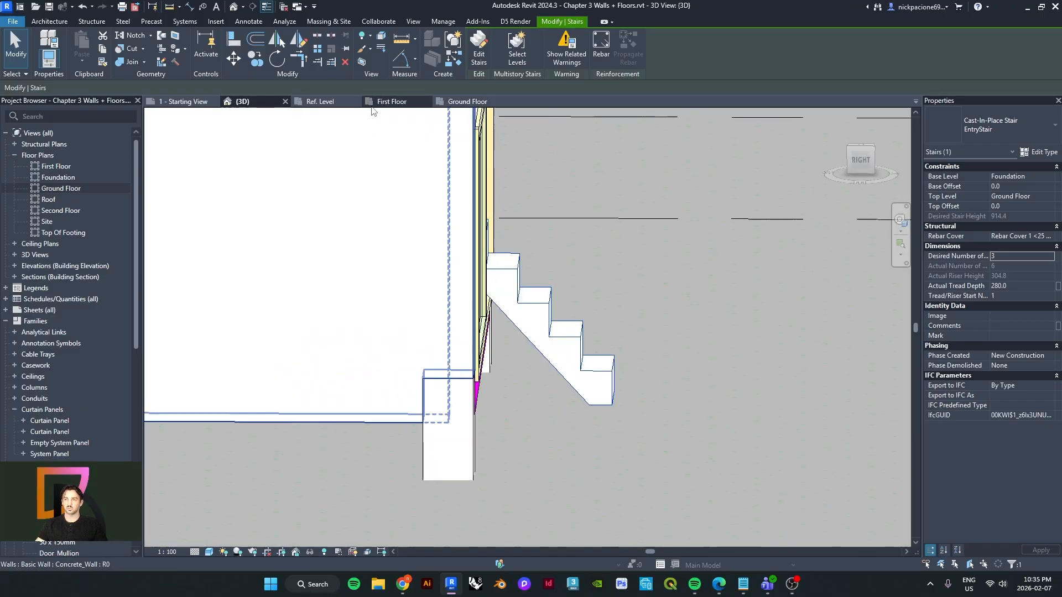
- In the Ground Floor plan, nudge the exterior stair right to line up its sides with the underlay steps
{"action": "left_click", "coordinate": [464, 104]}
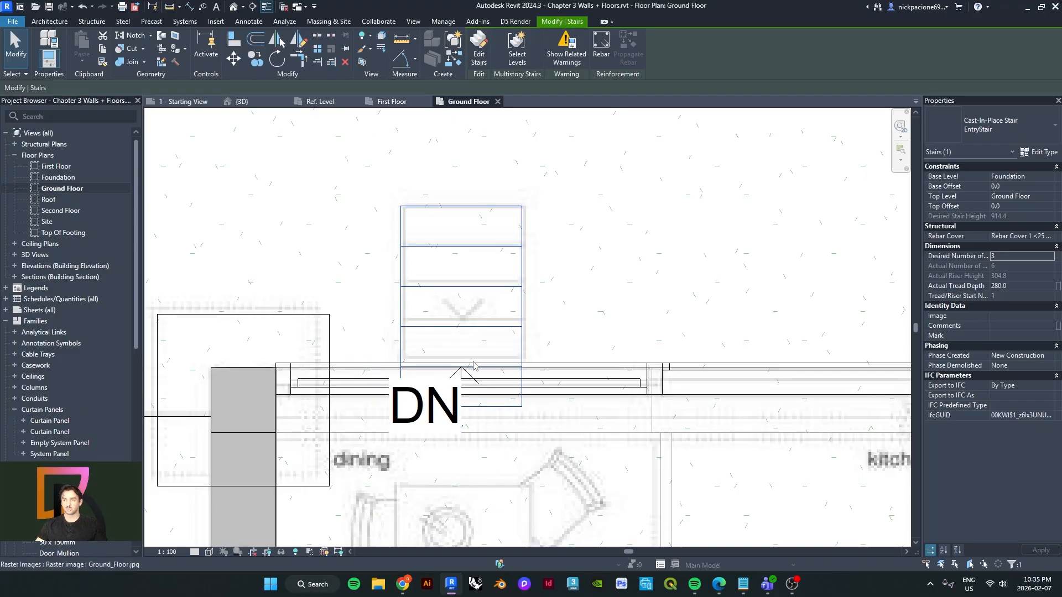
{"action": "scroll", "coordinate": [499, 317], "scroll_direction": "up", "scroll_amount": 5}
{"action": "scroll", "coordinate": [498, 317], "scroll_direction": "down", "scroll_amount": 3}
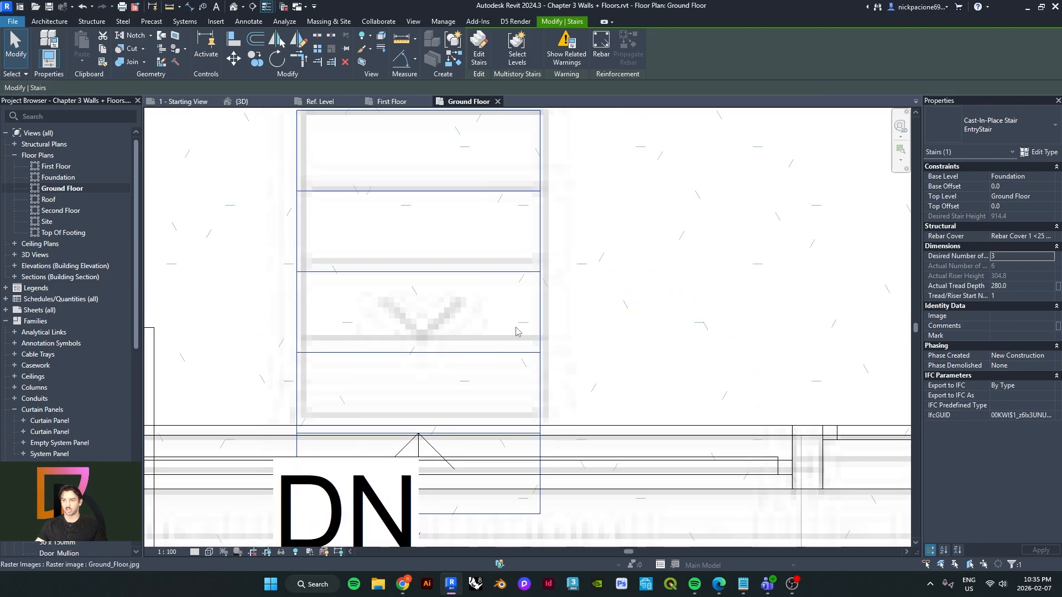
{"action": "scroll", "coordinate": [535, 350], "scroll_direction": "up", "scroll_amount": 1}
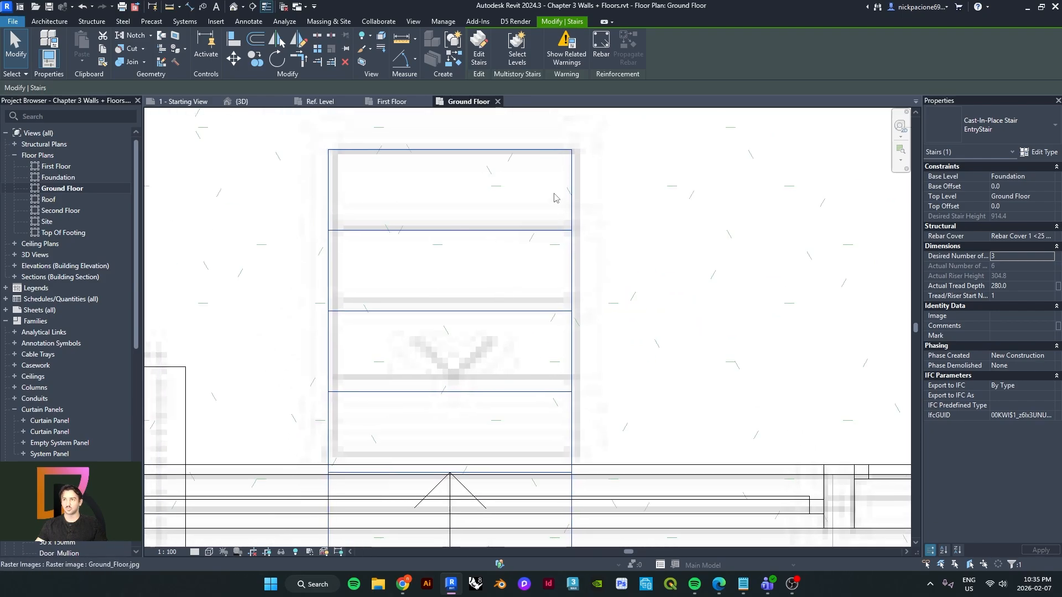
{"action": "scroll", "coordinate": [557, 198], "scroll_direction": "up", "scroll_amount": 1}
{"action": "middle_click_drag", "start_coordinate": [566, 232], "coordinate": [572, 264]}
{"action": "scroll", "coordinate": [562, 263], "scroll_direction": "down", "scroll_amount": 2}
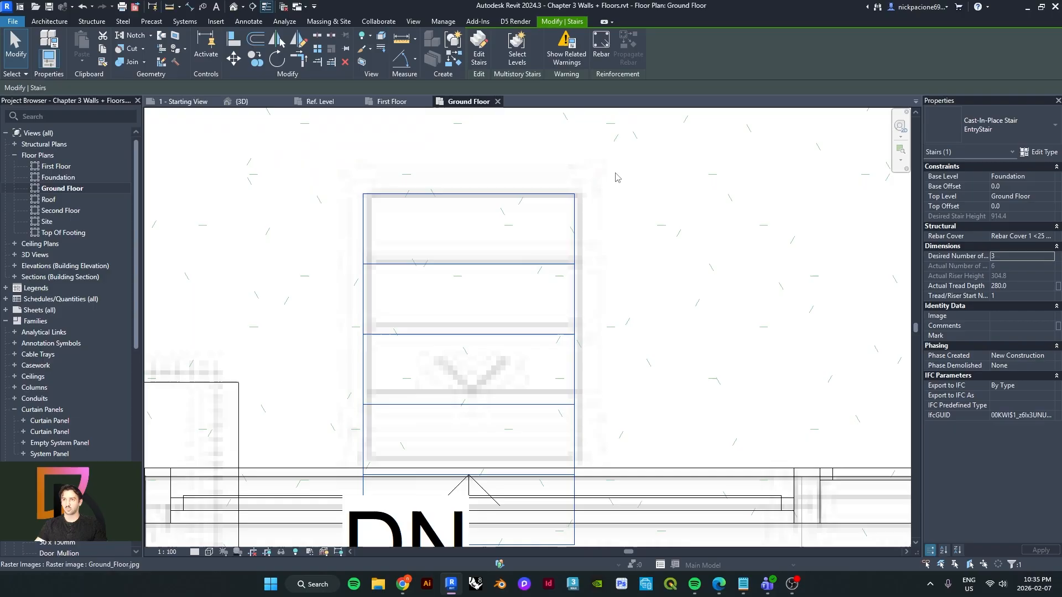
{"action": "key", "text": "Right"}
{"action": "key", "text": "Right"}
{"action": "key", "text": "Right"}
{"action": "key", "text": "Right"}
{"action": "key", "text": "Right"}
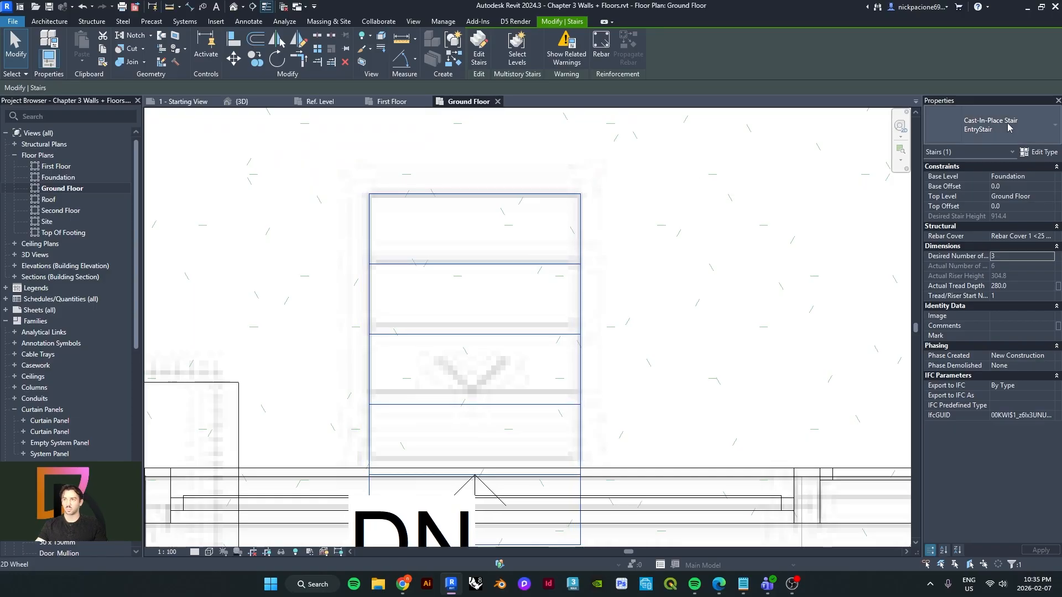
- Measure the spacing between two tread lines of the entry steps in the underlay image on the Ground Floor plan
{"action": "left_click", "coordinate": [402, 38]}
{"action": "scroll", "coordinate": [416, 233], "scroll_direction": "up", "scroll_amount": 2}
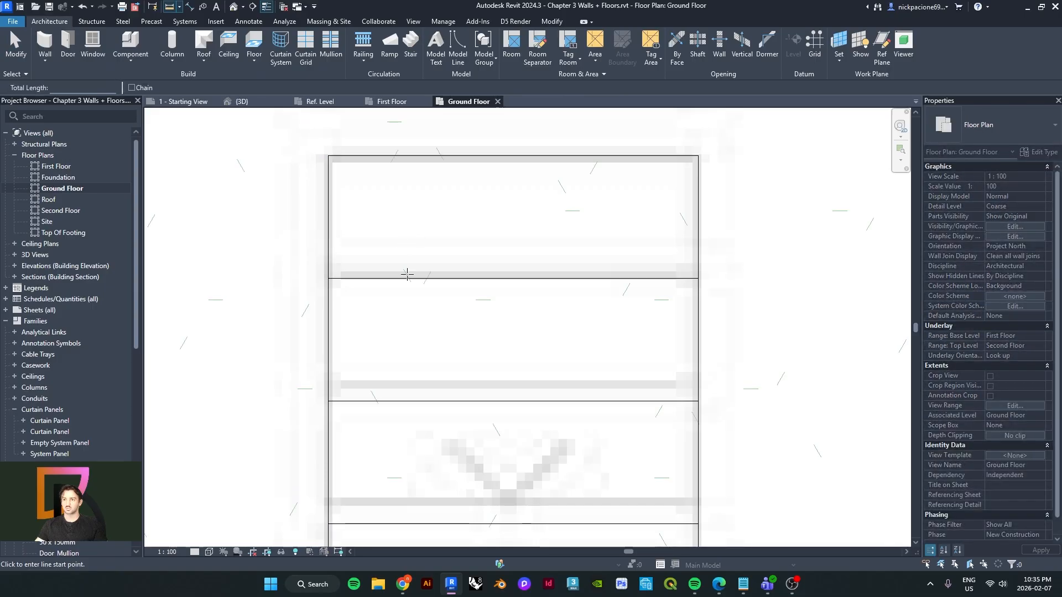
{"action": "scroll", "coordinate": [396, 386], "scroll_direction": "up", "scroll_amount": 1}
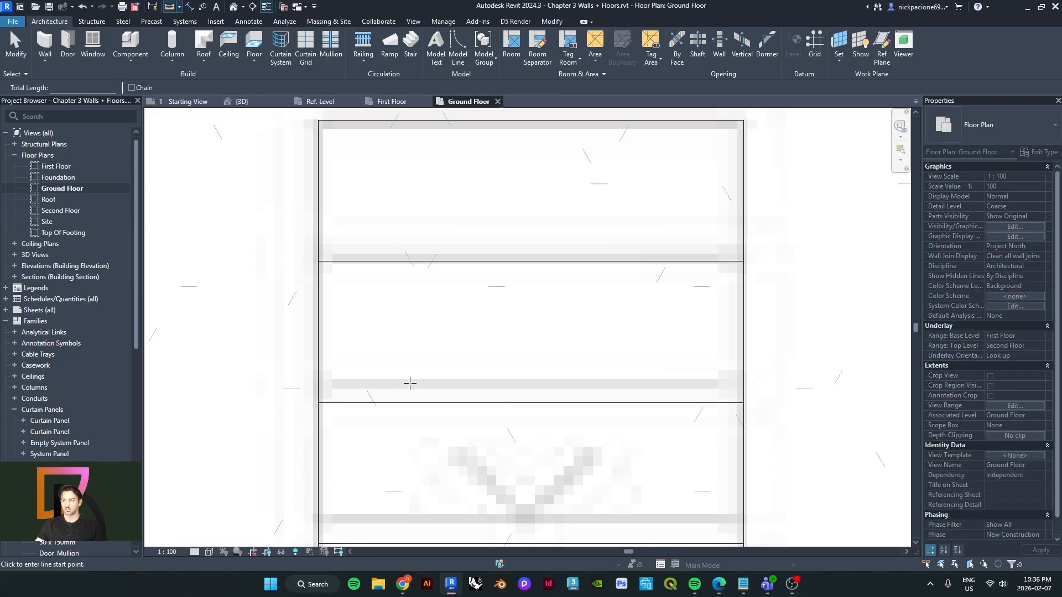
{"action": "left_click", "coordinate": [409, 383]}
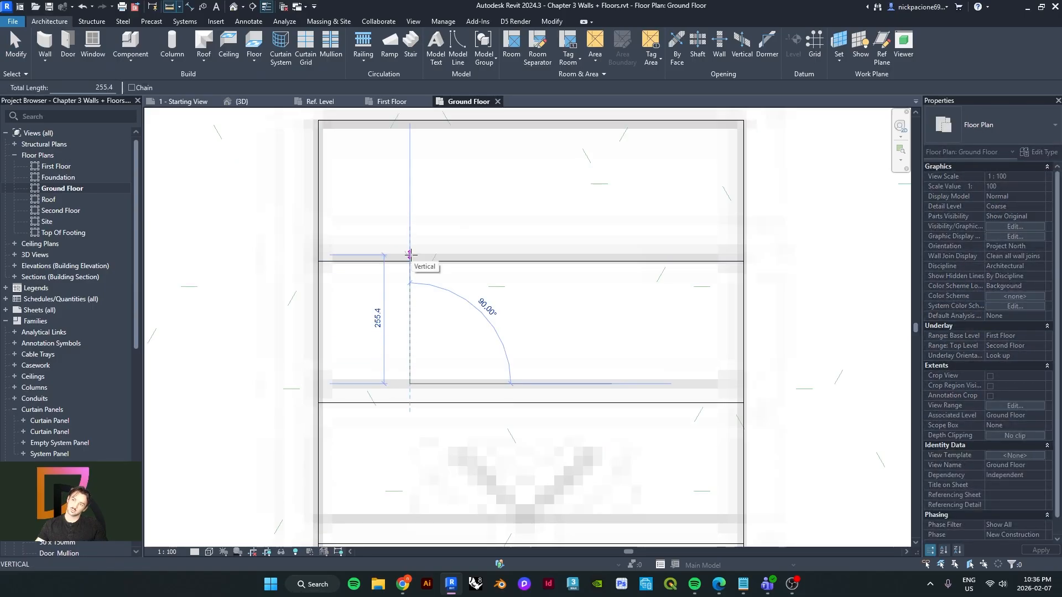
{"action": "left_click", "coordinate": [410, 254]}
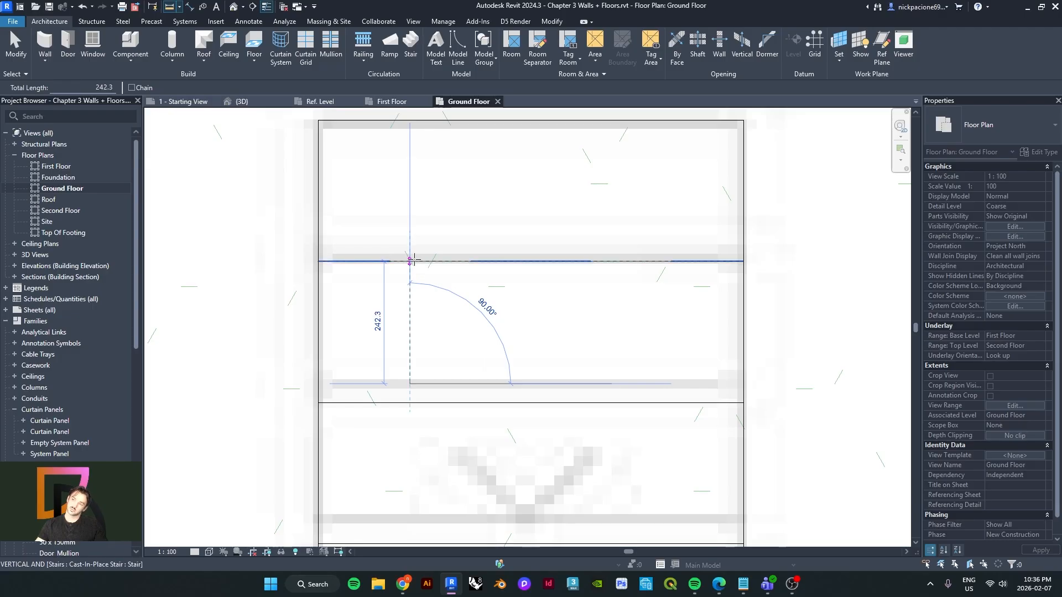
{"action": "key", "text": "Escape"}
- Set the minimum tread depth of the EntryStair type to 255 and apply the change
{"action": "left_click", "coordinate": [323, 259]}
{"action": "key", "text": "Escape"}
{"action": "left_click", "coordinate": [317, 260]}
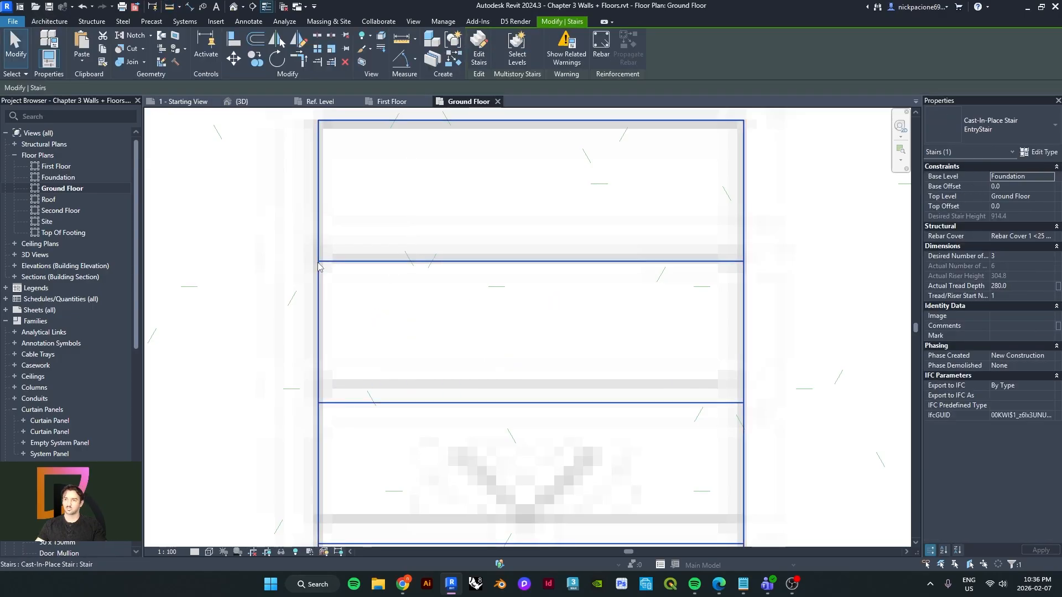
{"action": "left_click", "coordinate": [1043, 152]}
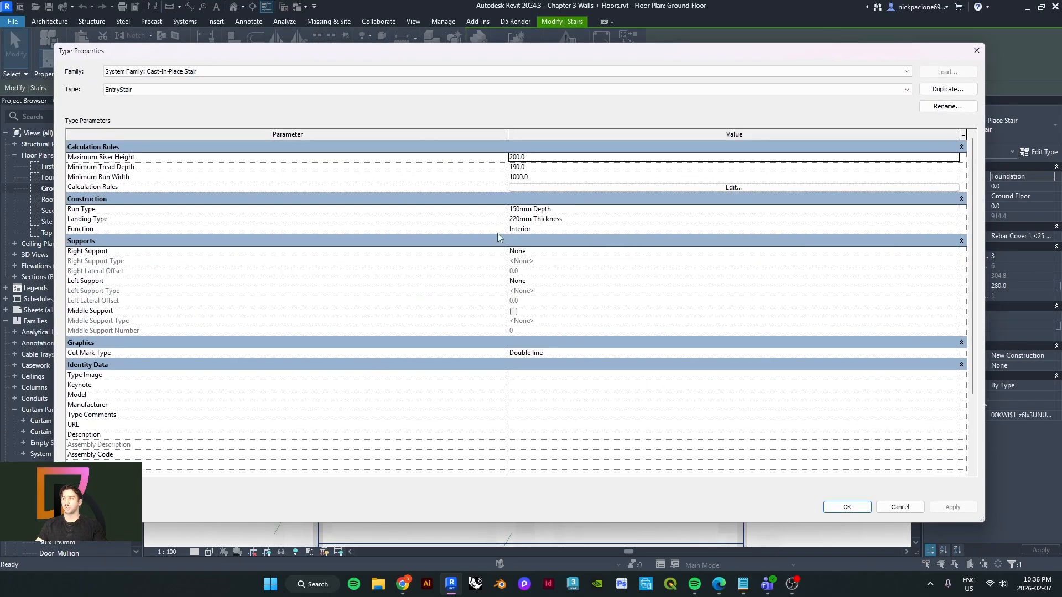
{"action": "left_click", "coordinate": [534, 169]}
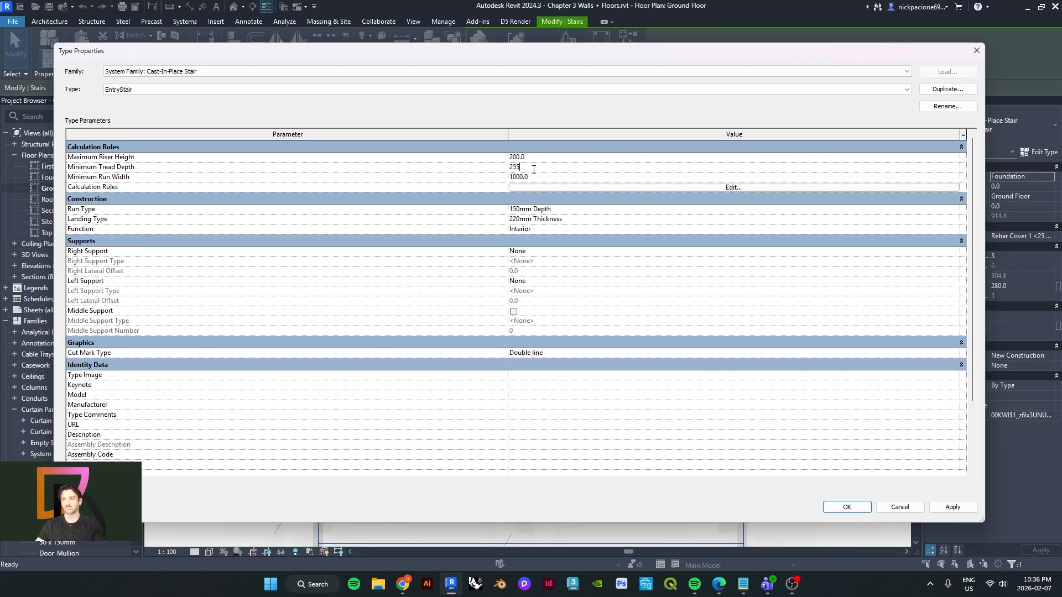
{"action": "left_click", "coordinate": [952, 507]}
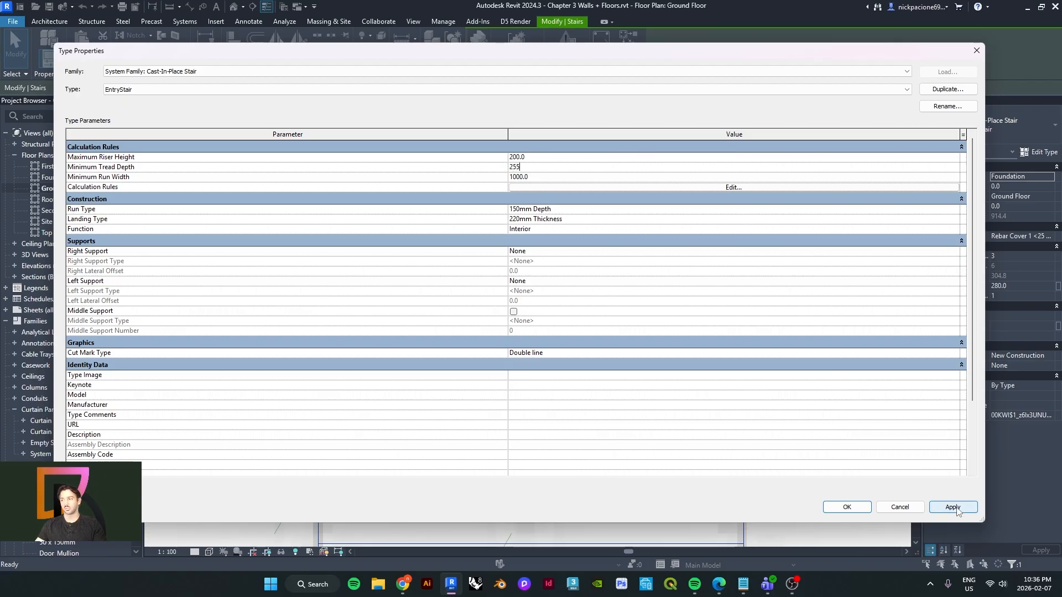
{"action": "left_click", "coordinate": [847, 507]}
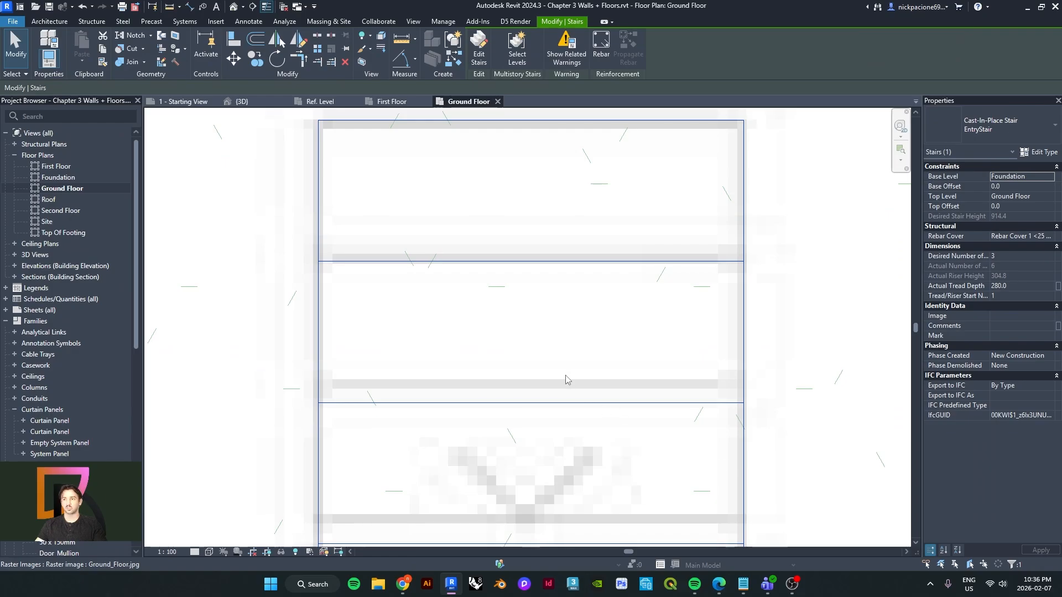
{"action": "scroll", "coordinate": [566, 380], "scroll_direction": "down", "scroll_amount": 3}
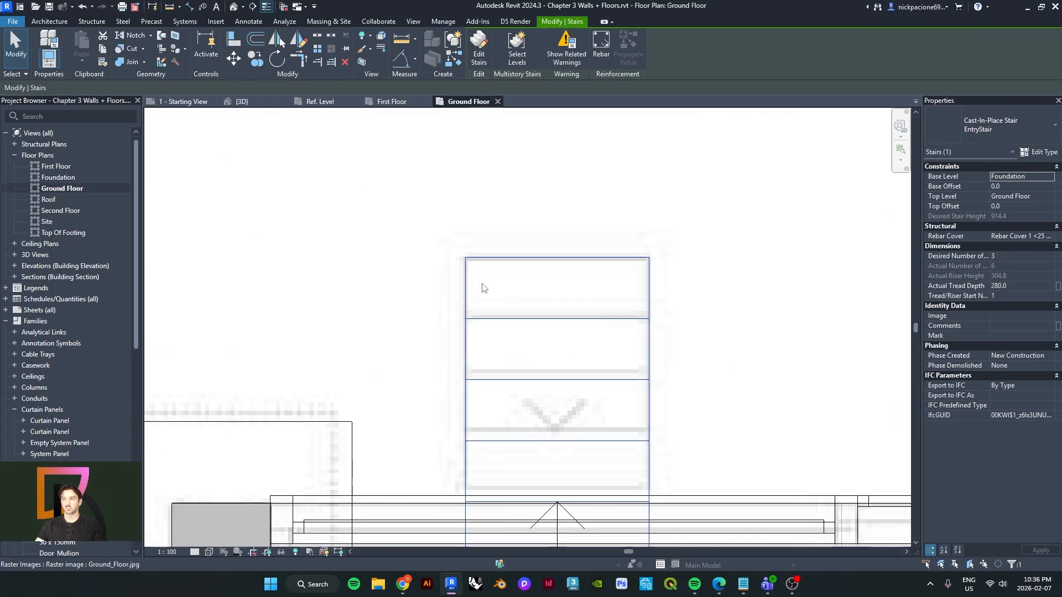
- Examine the entry stair in the 3D view and compare it with the concrete steps in the reference photo in Edge
{"action": "left_click", "coordinate": [233, 7]}
{"action": "middle_click_drag", "start_coordinate": [531, 324], "coordinate": [532, 360], "text": "shift"}
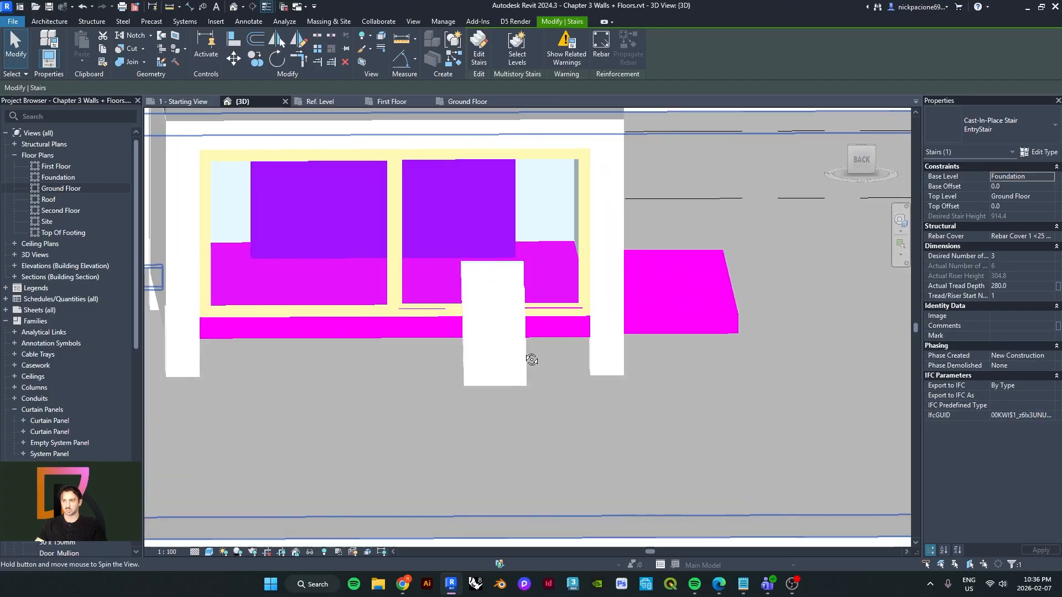
{"action": "left_click", "coordinate": [716, 582]}
{"action": "scroll", "coordinate": [559, 448], "scroll_direction": "down", "scroll_amount": 1}
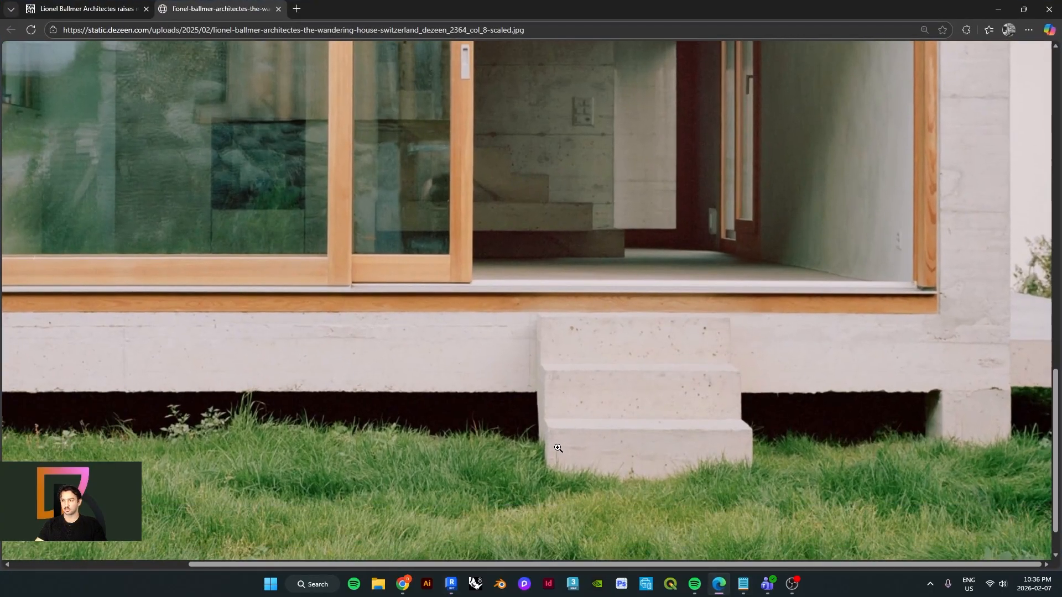
{"action": "scroll", "coordinate": [559, 448], "scroll_direction": "up", "scroll_amount": 1}
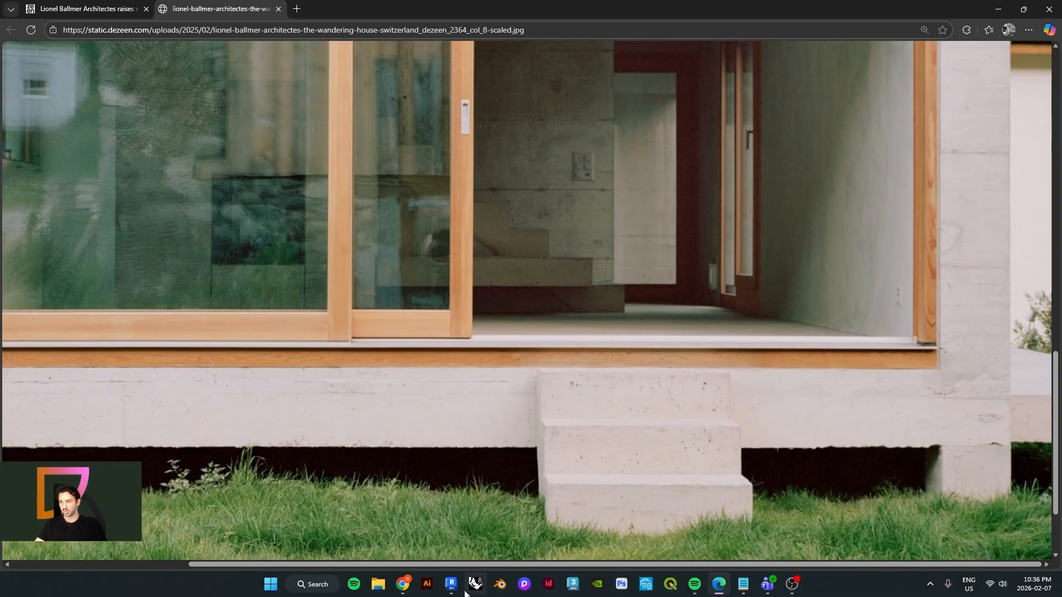
- Switch back to Revit and inspect the entry stair's side profile in the 3D view
{"action": "mouse_move", "coordinate": [452, 590]}
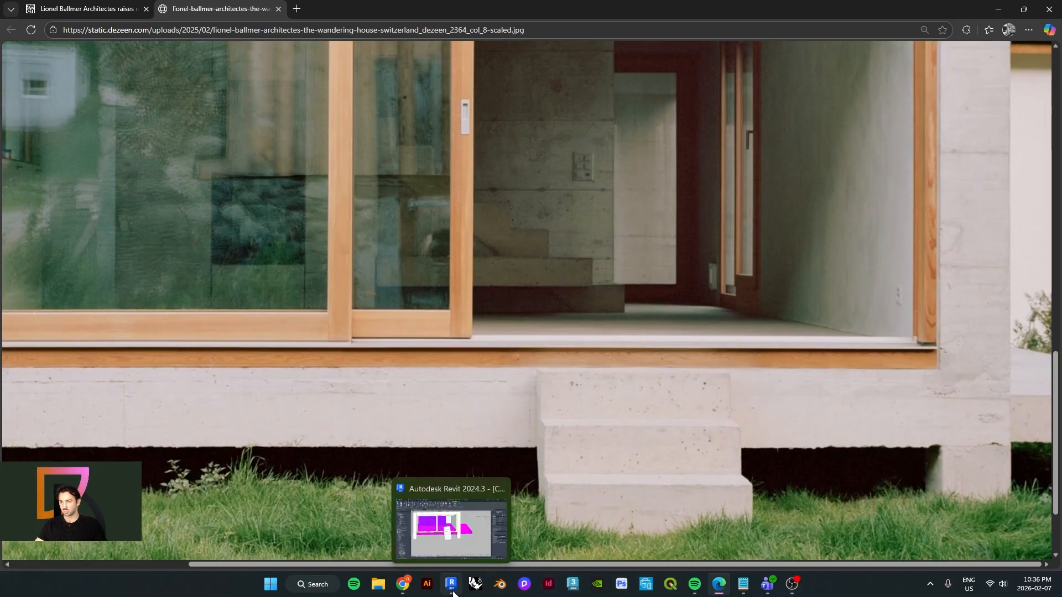
{"action": "left_click", "coordinate": [446, 532]}
{"action": "left_click", "coordinate": [498, 354]}
{"action": "middle_click_drag", "start_coordinate": [498, 354], "coordinate": [487, 310], "text": "shift"}
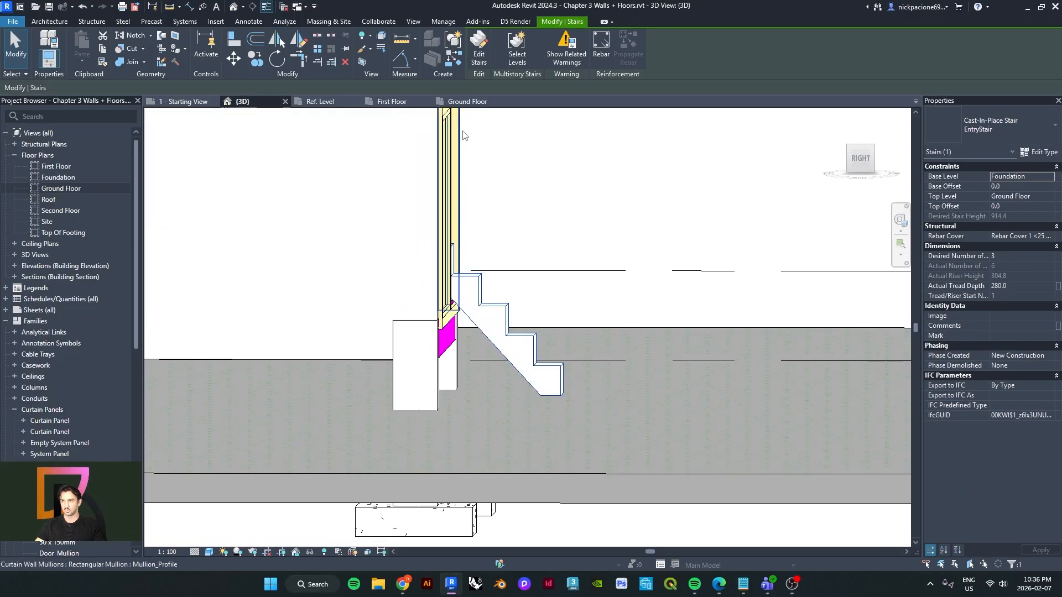
{"action": "left_click", "coordinate": [479, 49]}
{"action": "left_click", "coordinate": [502, 346]}
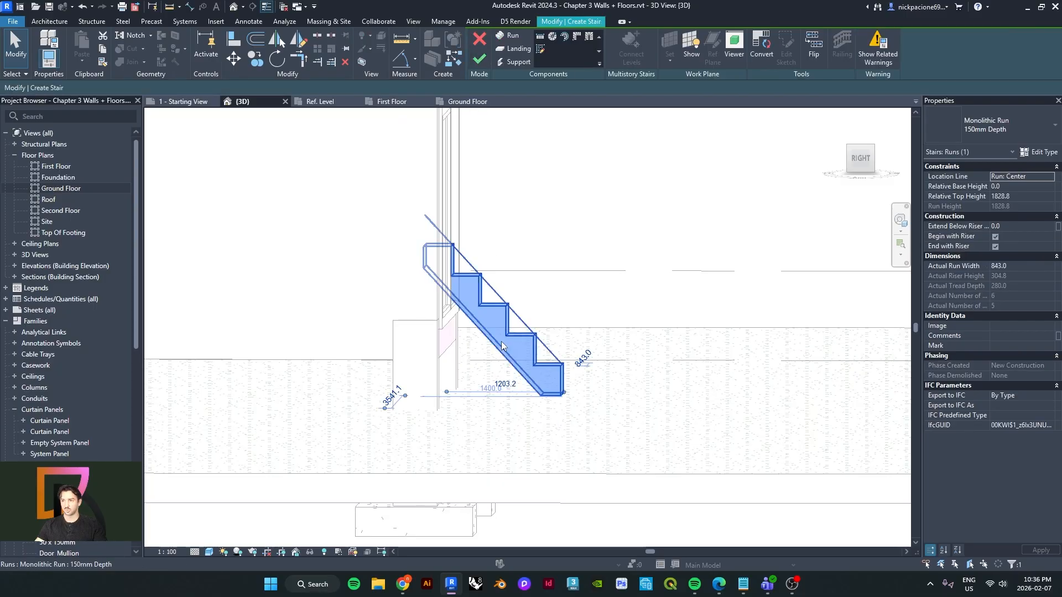
{"action": "middle_click_drag", "start_coordinate": [502, 346], "coordinate": [505, 419], "text": "shift"}
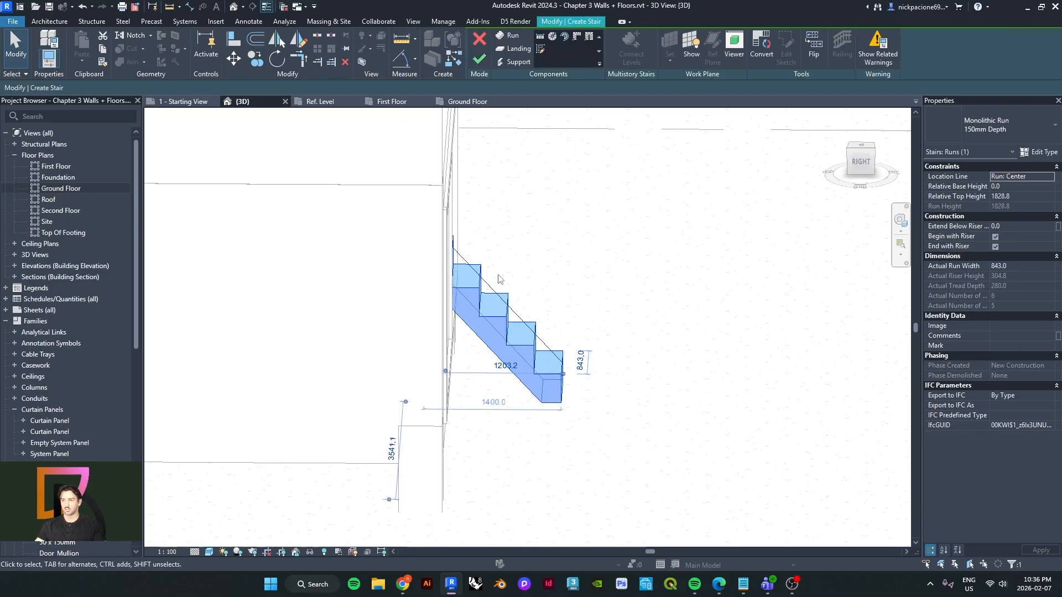
{"action": "left_click", "coordinate": [479, 39]}
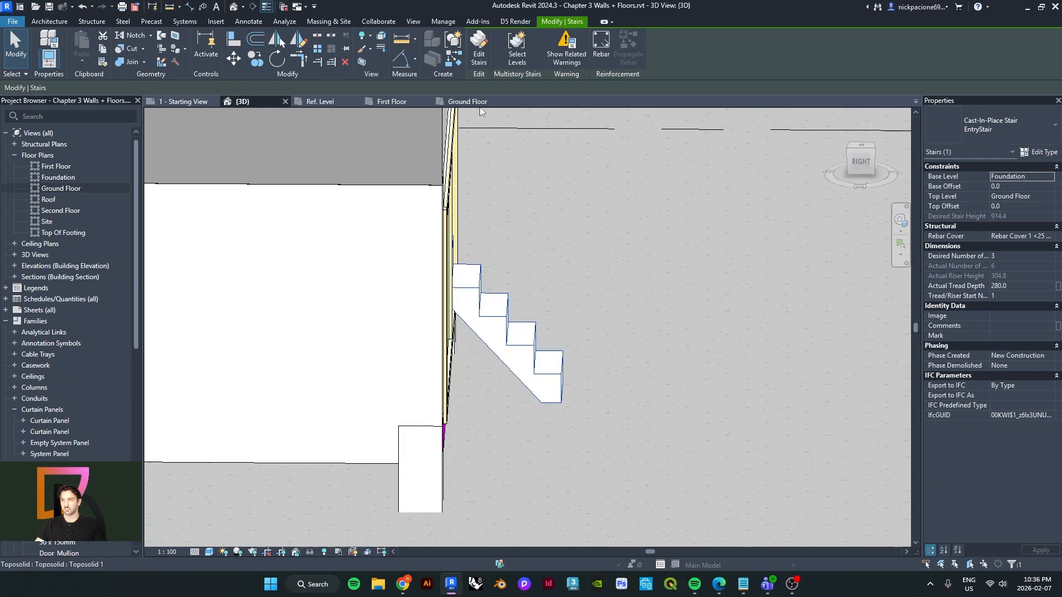
- In the Ground Floor plan, shorten the entry stair's run to about 840 mm by pulling back its house-side end, and finish the stair edit
{"action": "left_click", "coordinate": [416, 102]}
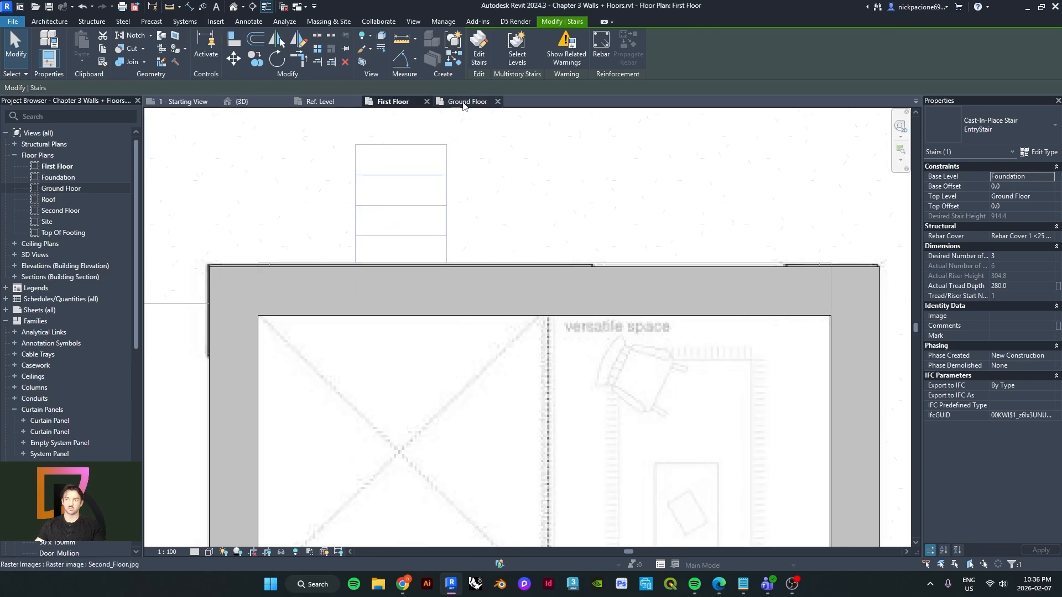
{"action": "left_click", "coordinate": [467, 102]}
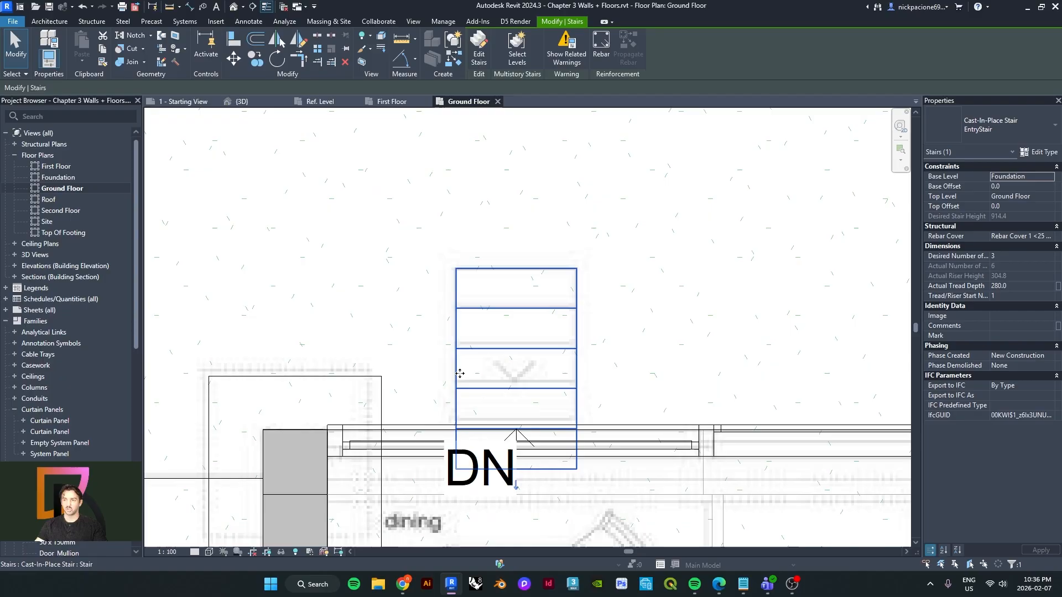
{"action": "middle_click_drag", "start_coordinate": [459, 372], "coordinate": [413, 235]}
{"action": "left_click", "coordinate": [478, 55]}
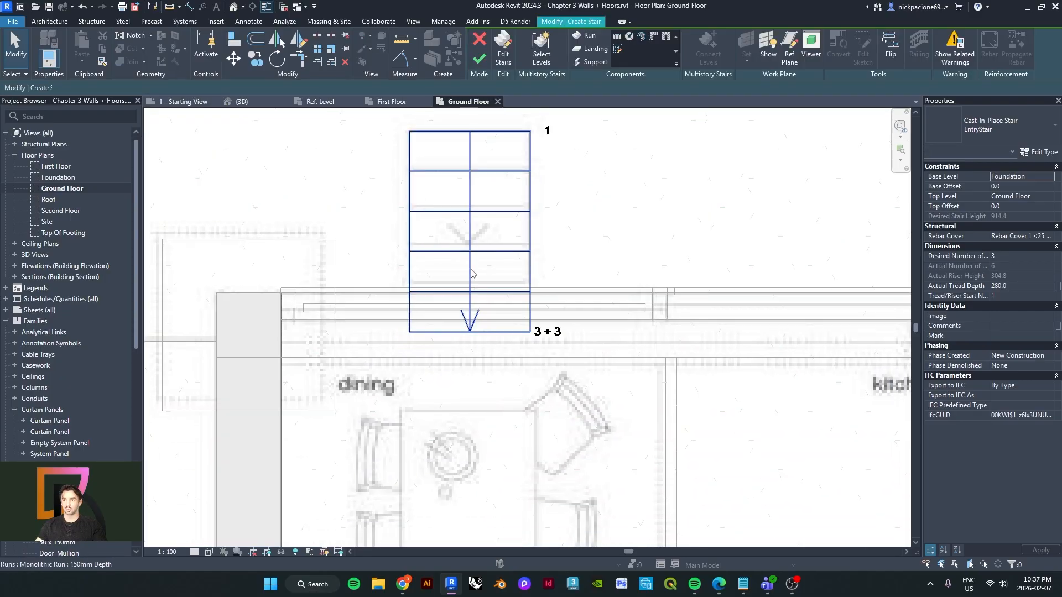
{"action": "middle_click_drag", "start_coordinate": [450, 332], "coordinate": [452, 369]}
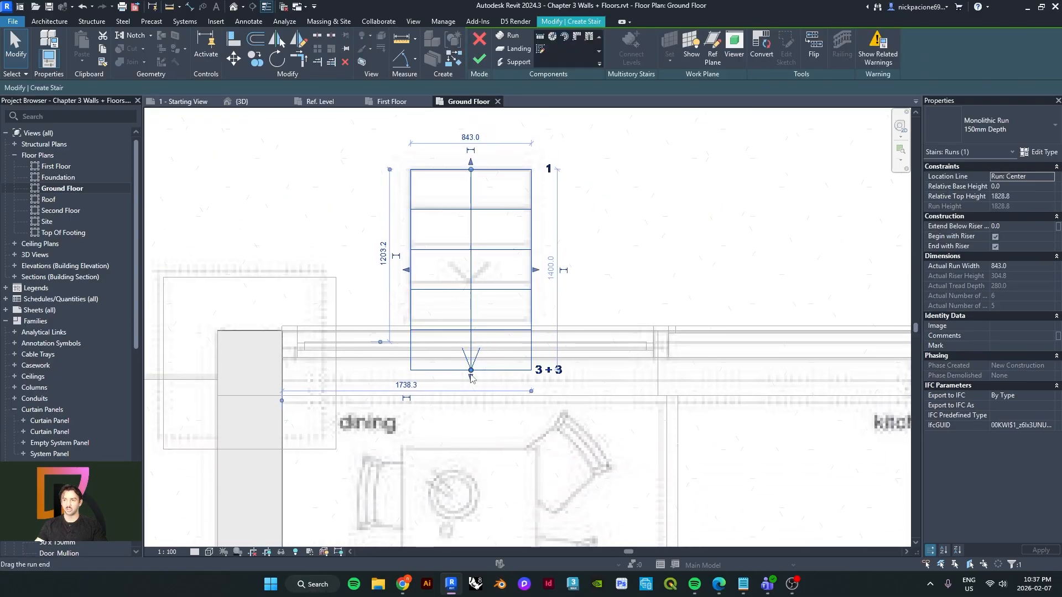
{"action": "scroll", "coordinate": [473, 369], "scroll_direction": "up", "scroll_amount": 2}
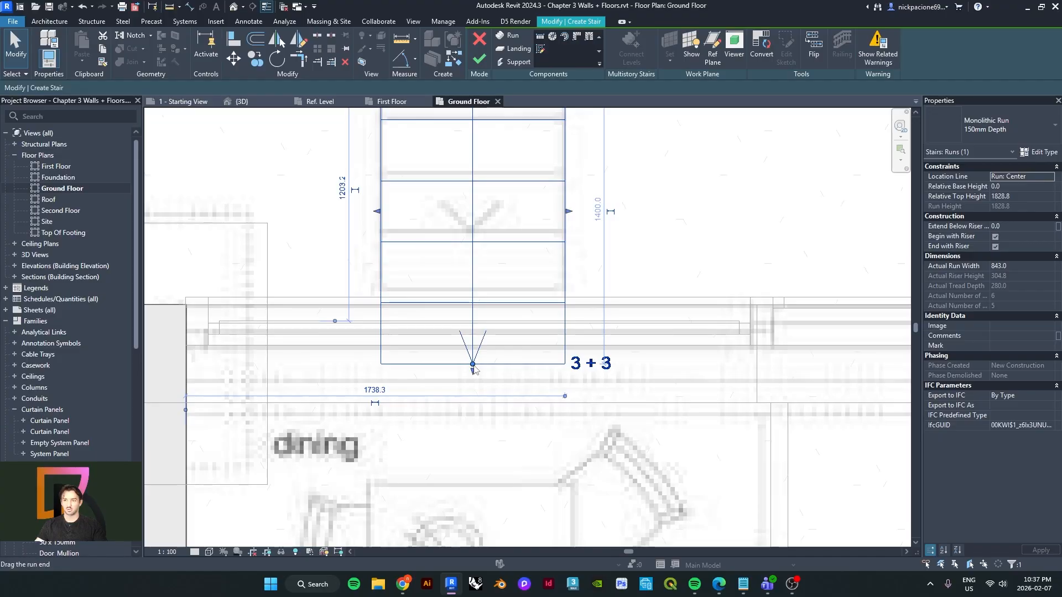
{"action": "scroll", "coordinate": [473, 371], "scroll_direction": "down", "scroll_amount": 1}
{"action": "left_click_drag", "start_coordinate": [472, 364], "coordinate": [473, 272]}
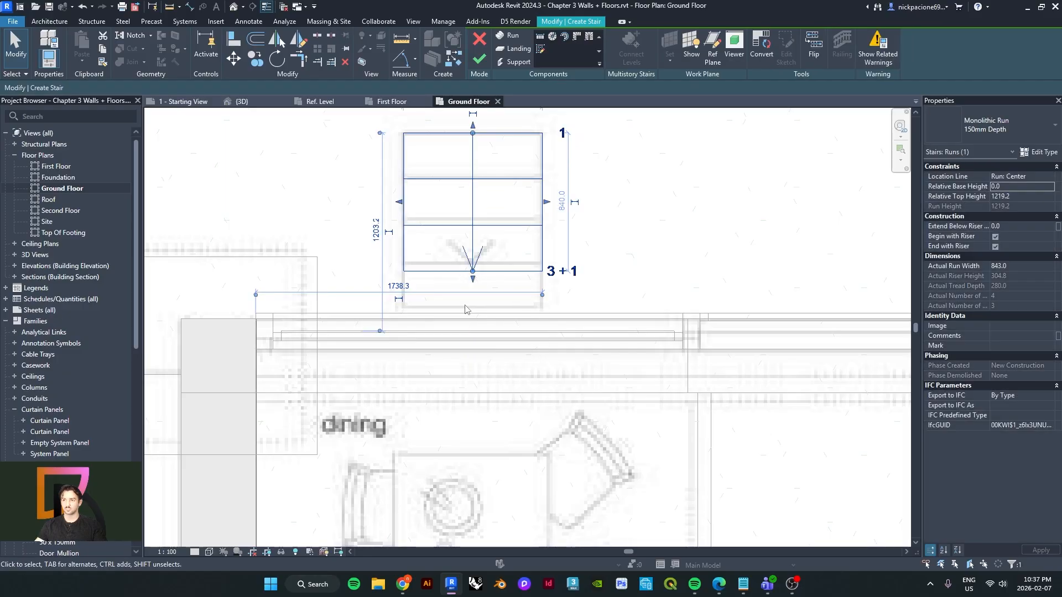
{"action": "left_click", "coordinate": [479, 59]}
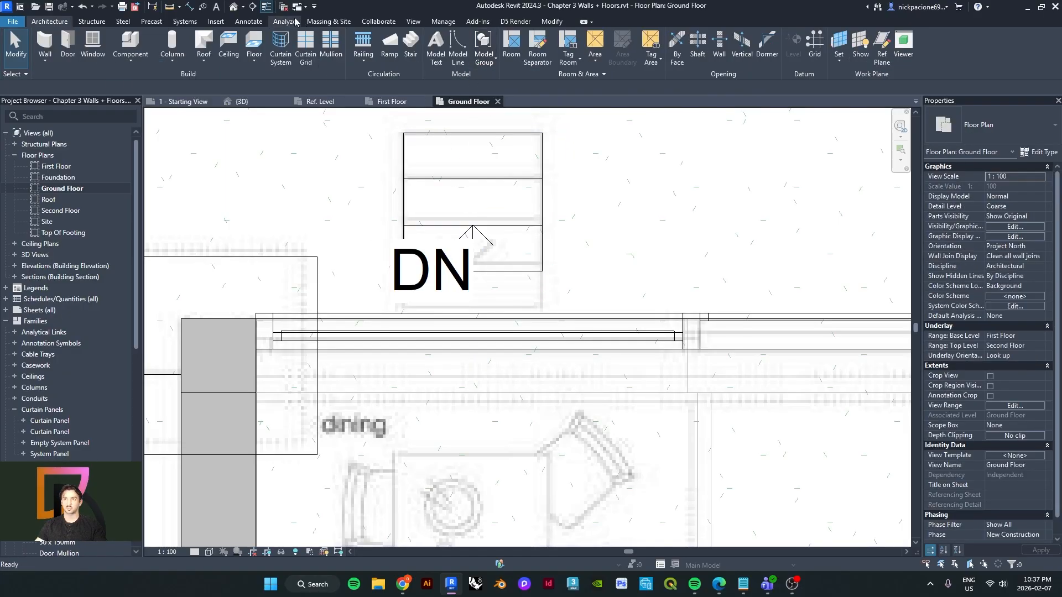
- Inspect the shortened entry stair up close in the 3D view
{"action": "left_click", "coordinate": [234, 6]}
{"action": "middle_click_drag", "start_coordinate": [433, 291], "coordinate": [557, 349], "text": "shift"}
{"action": "scroll", "coordinate": [504, 365], "scroll_direction": "up", "scroll_amount": 2}
- Switch to Edge and reduce the page zoom of the enlarged facade photo showing the concrete entry steps
{"action": "left_click", "coordinate": [718, 591]}
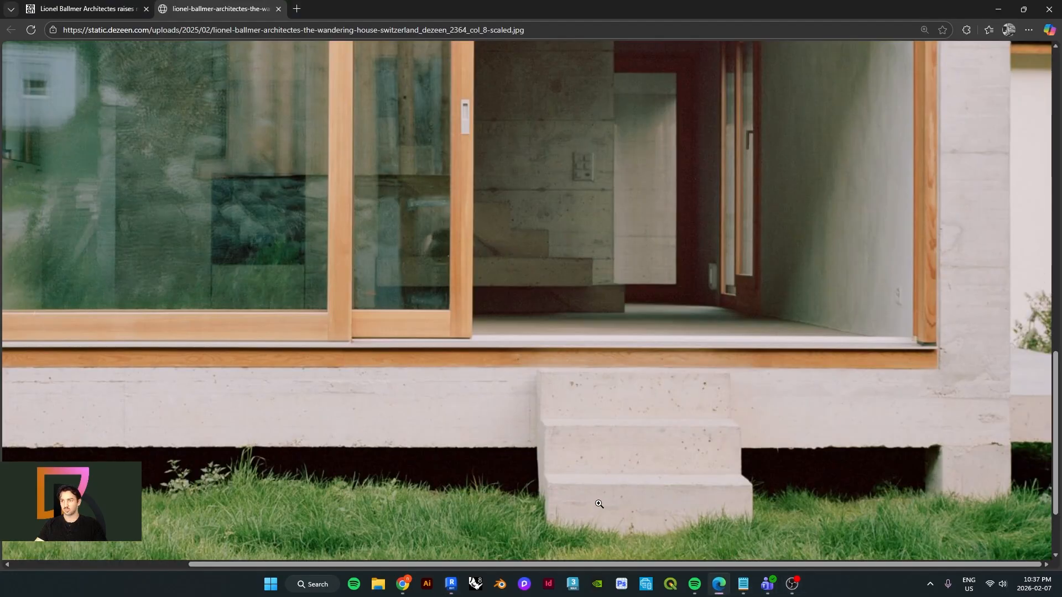
{"action": "scroll", "coordinate": [546, 347], "scroll_direction": "down", "scroll_amount": 3}
{"action": "left_click", "coordinate": [700, 293]}
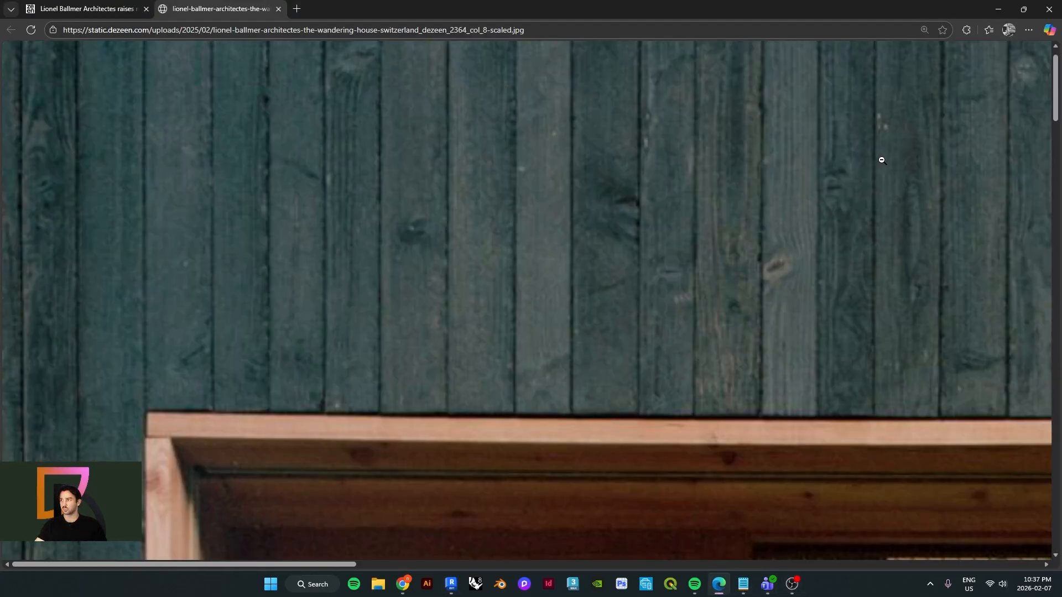
{"action": "left_click", "coordinate": [1028, 30]}
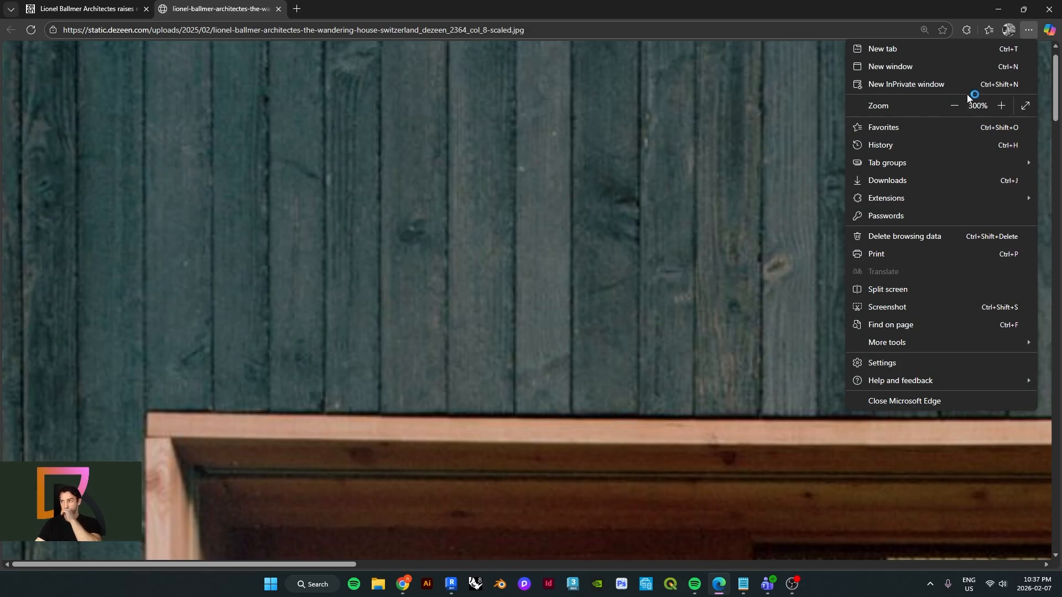
{"action": "left_click", "coordinate": [956, 105]}
{"action": "left_click", "coordinate": [956, 105]}
{"action": "left_click", "coordinate": [956, 105]}
{"action": "left_click", "coordinate": [956, 105]}
{"action": "left_click", "coordinate": [956, 105]}
{"action": "left_click", "coordinate": [956, 105]}
{"action": "scroll", "coordinate": [586, 220], "scroll_direction": "up", "scroll_amount": 1}
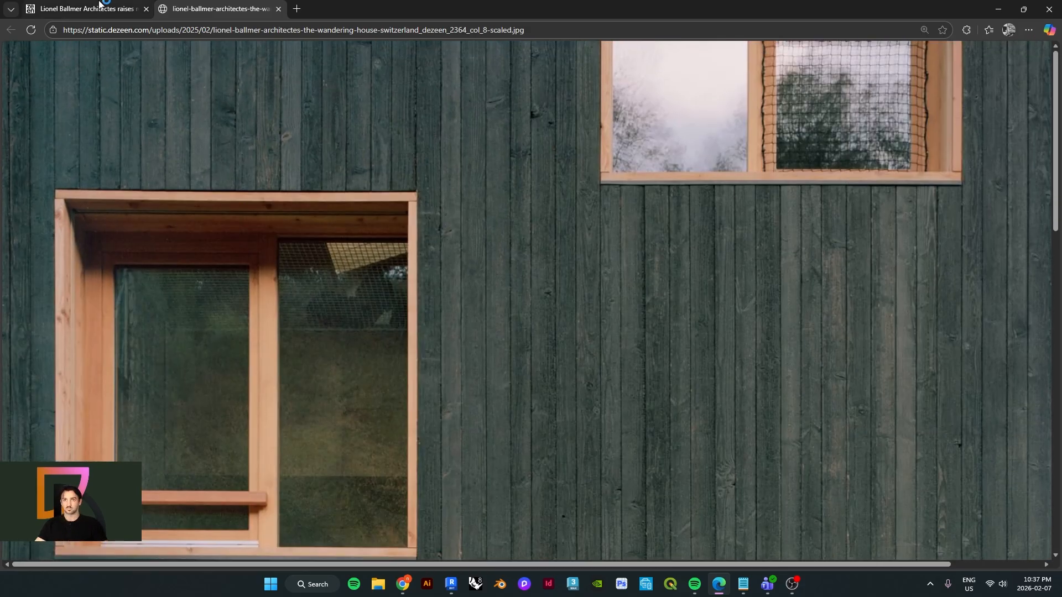
- Browse the Dezeen article's image gallery for exterior photos of the house that show how the entry steps meet the ground
{"action": "left_click", "coordinate": [109, 4]}
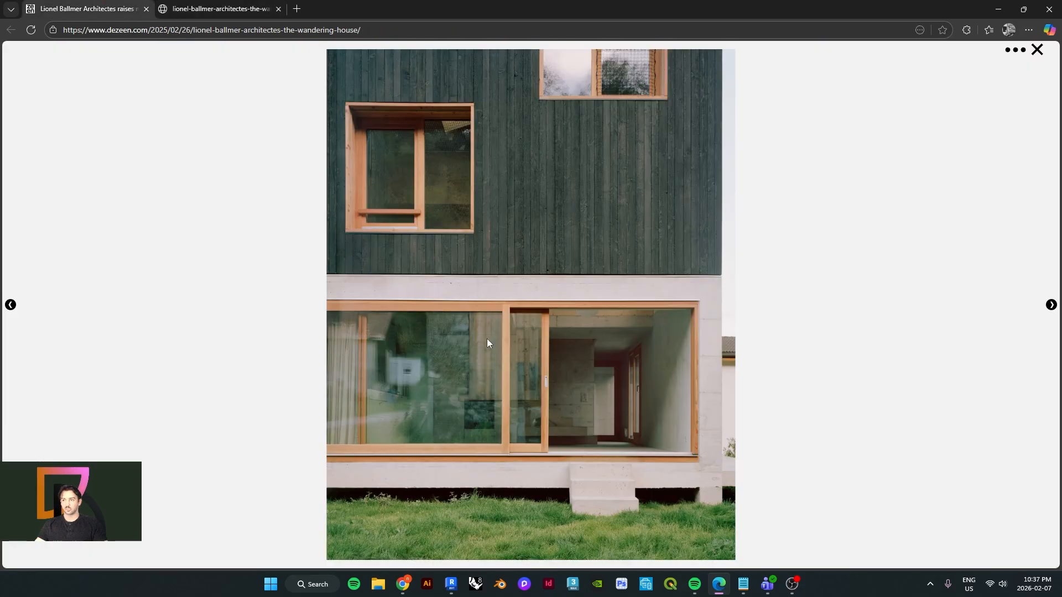
{"action": "left_click", "coordinate": [1051, 305]}
{"action": "left_click", "coordinate": [12, 306]}
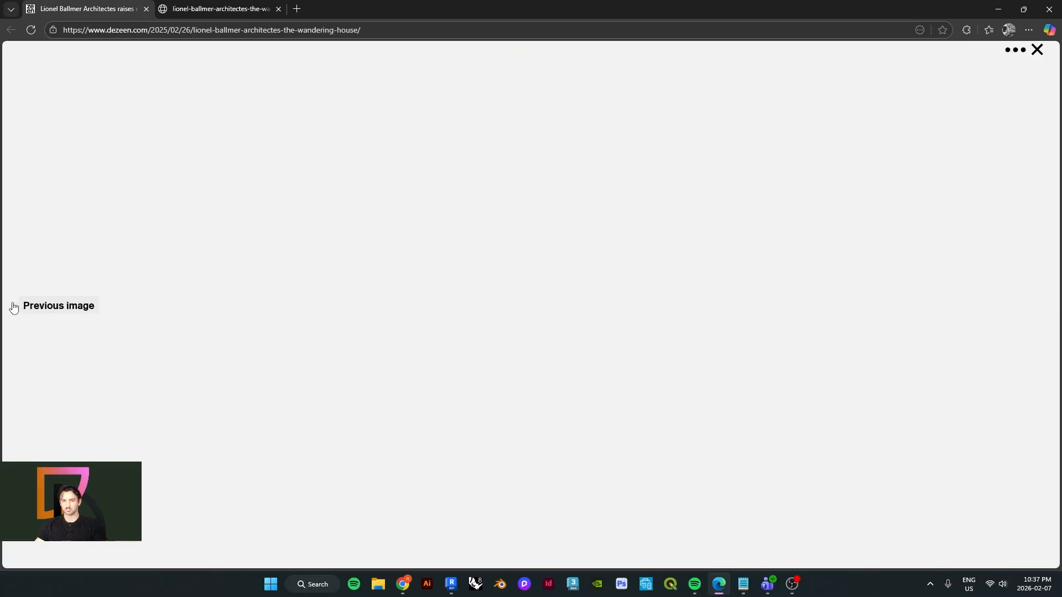
{"action": "left_click", "coordinate": [12, 307]}
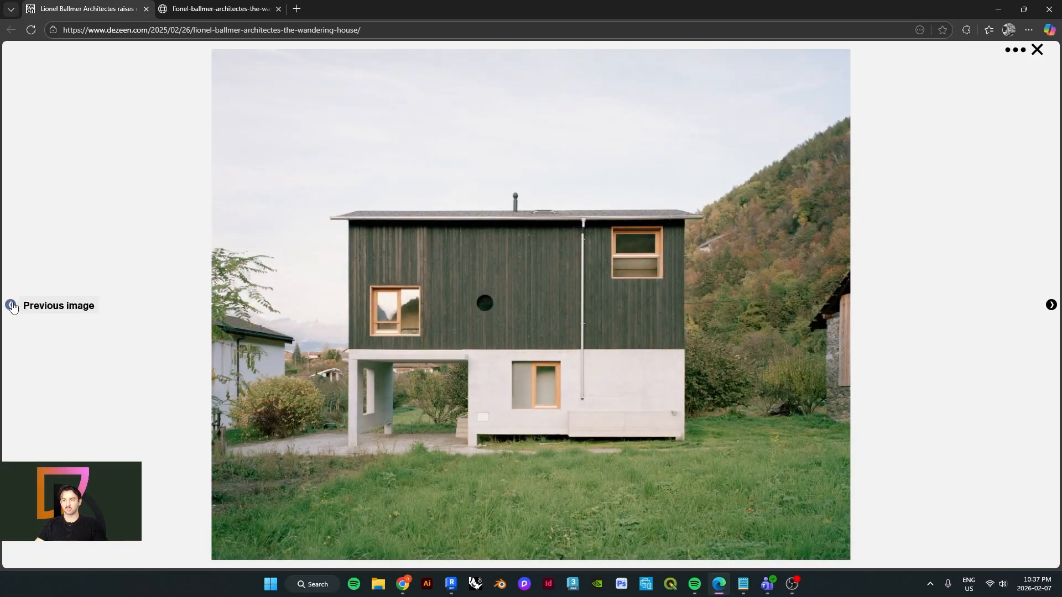
{"action": "left_click", "coordinate": [13, 306]}
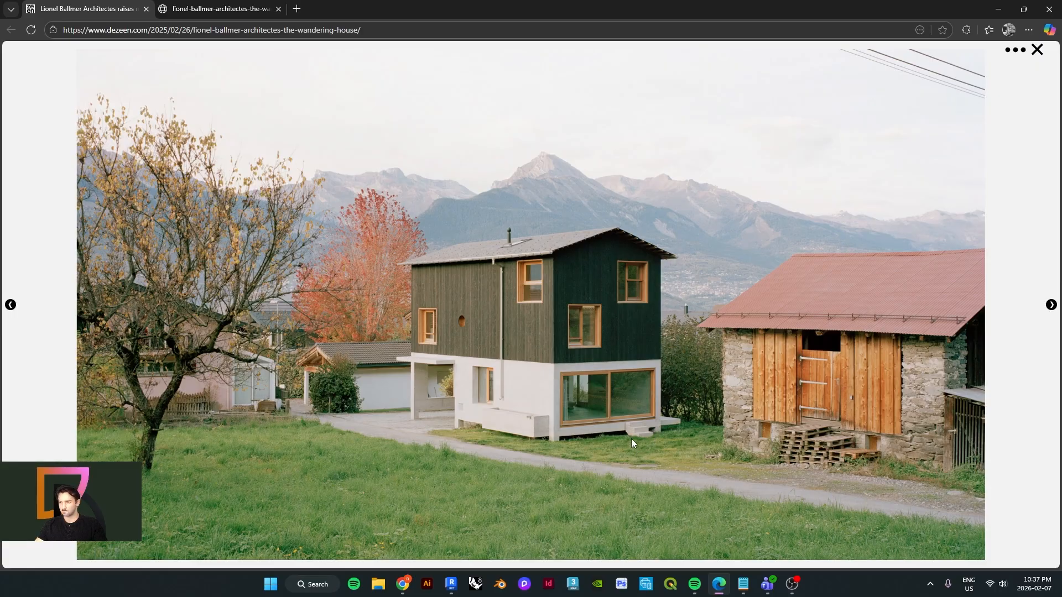
{"action": "right_click", "coordinate": [639, 279]}
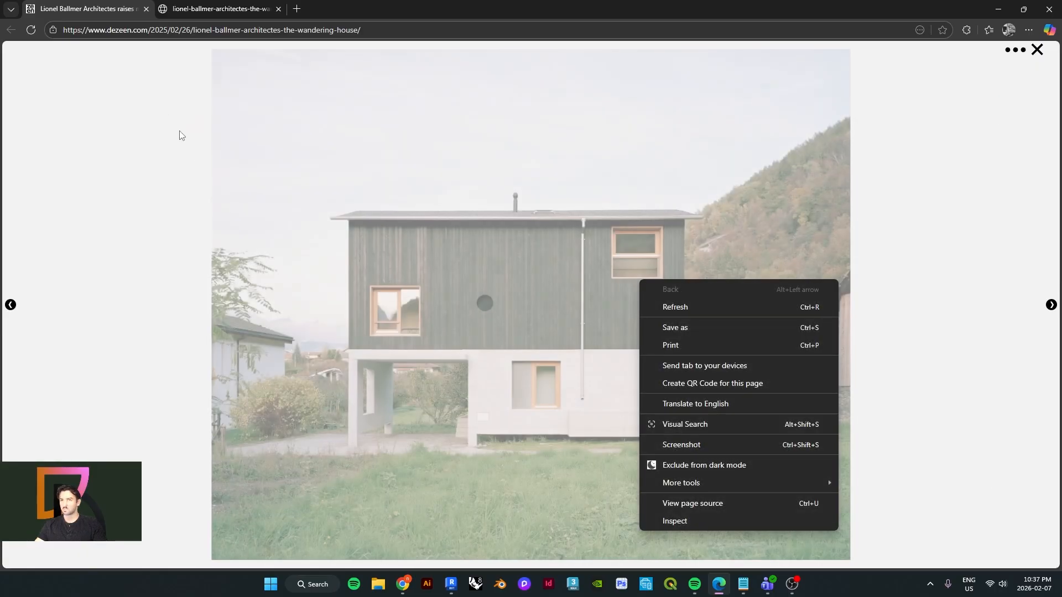
{"action": "left_click", "coordinate": [22, 317]}
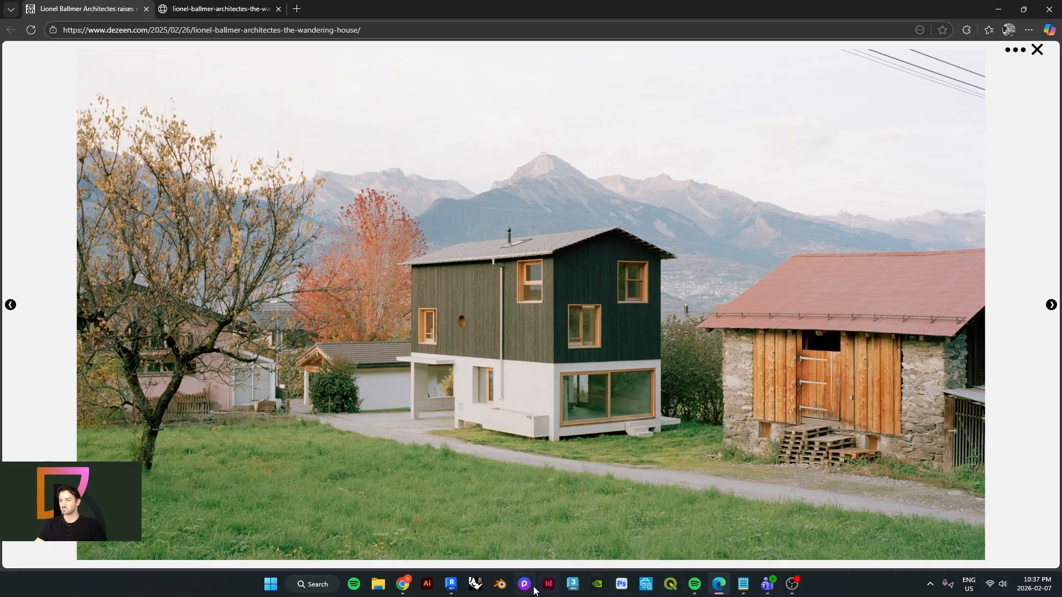
- Switch back to Revit and, in the Ground Floor plan, align the dining-side stair's house-side edge with the outer face of the curtain wall mullion
{"action": "left_click", "coordinate": [451, 584]}
{"action": "left_click", "coordinate": [477, 371]}
{"action": "middle_click_drag", "start_coordinate": [533, 402], "coordinate": [691, 409], "text": "shift"}
{"action": "double_click", "coordinate": [60, 188]}
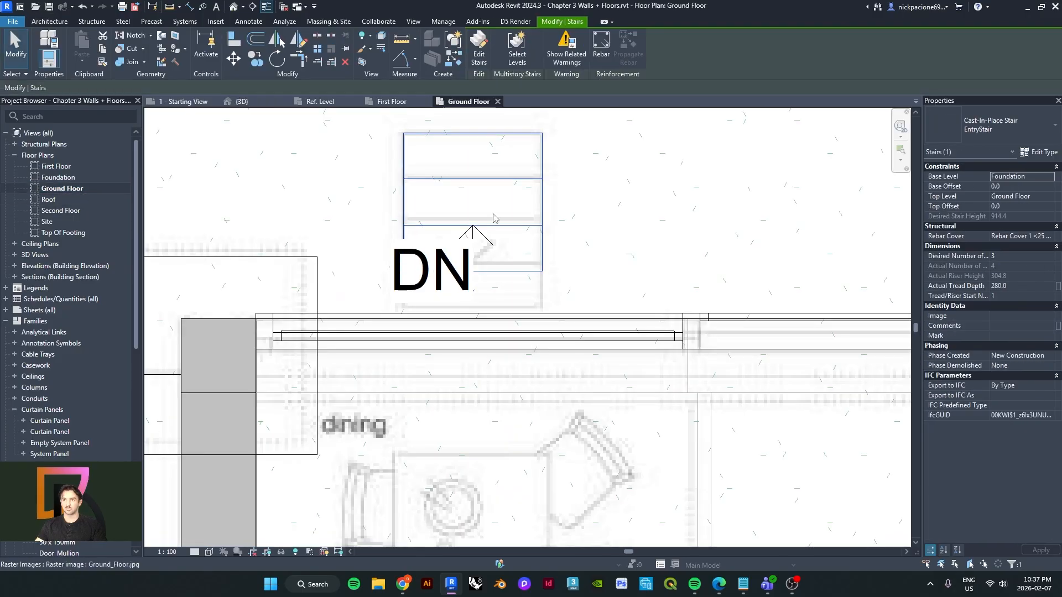
{"action": "scroll", "coordinate": [536, 274], "scroll_direction": "up", "scroll_amount": 2}
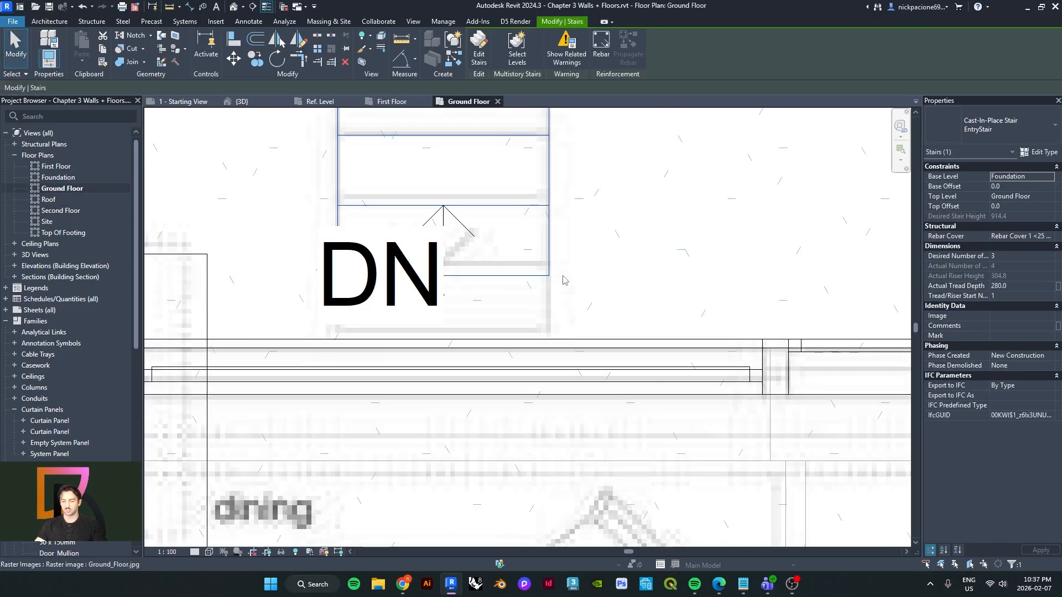
{"action": "key", "text": "a"}
{"action": "key", "text": "l"}
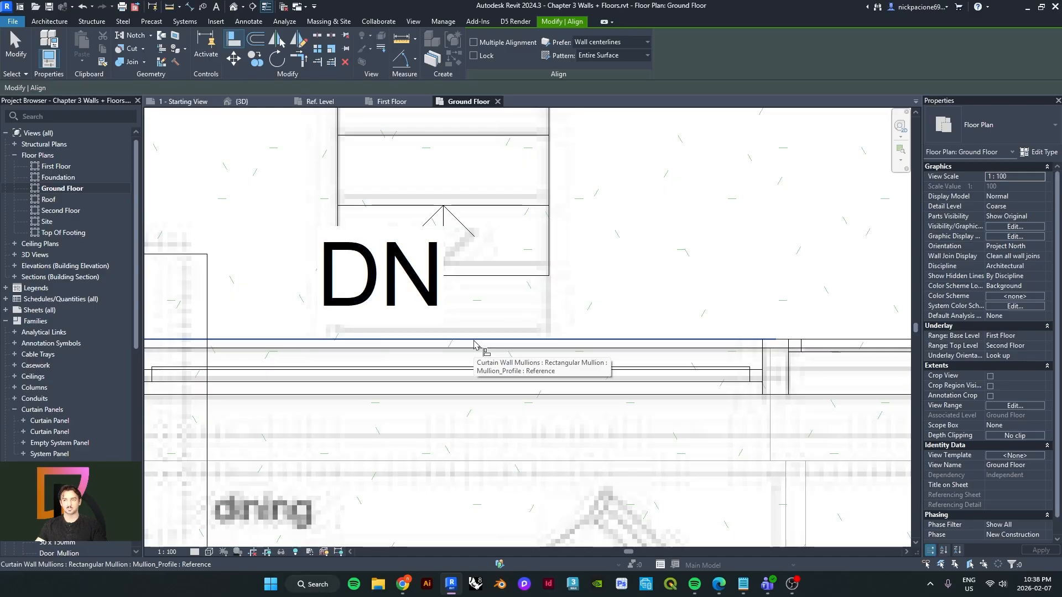
{"action": "left_click", "coordinate": [474, 344]}
{"action": "left_click", "coordinate": [496, 284]}
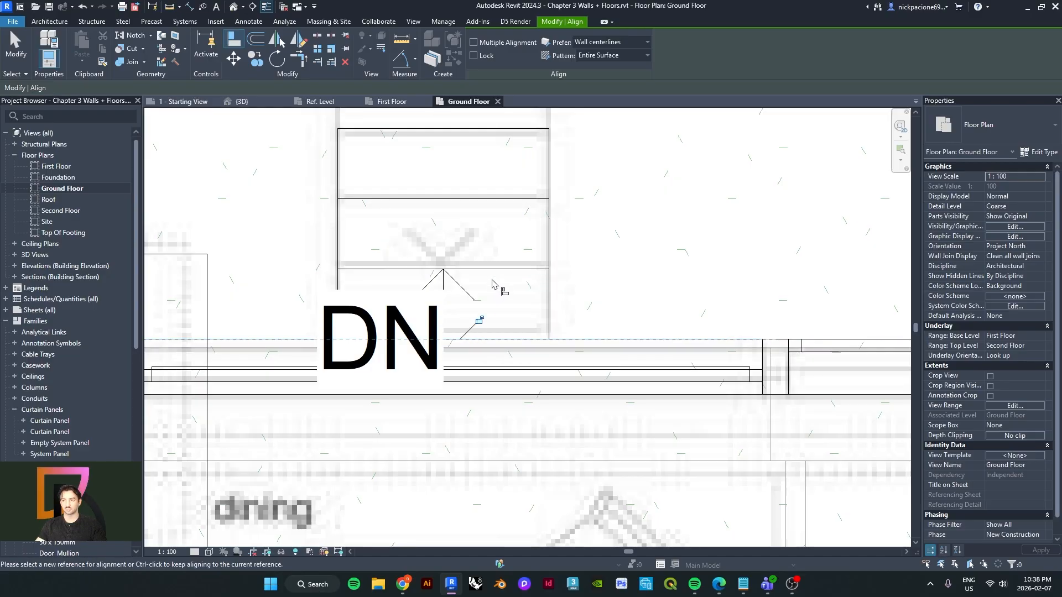
{"action": "scroll", "coordinate": [496, 284], "scroll_direction": "down", "scroll_amount": 2}
{"action": "middle_click_drag", "start_coordinate": [496, 284], "coordinate": [514, 313]}
{"action": "scroll", "coordinate": [514, 313], "scroll_direction": "down", "scroll_amount": 1}
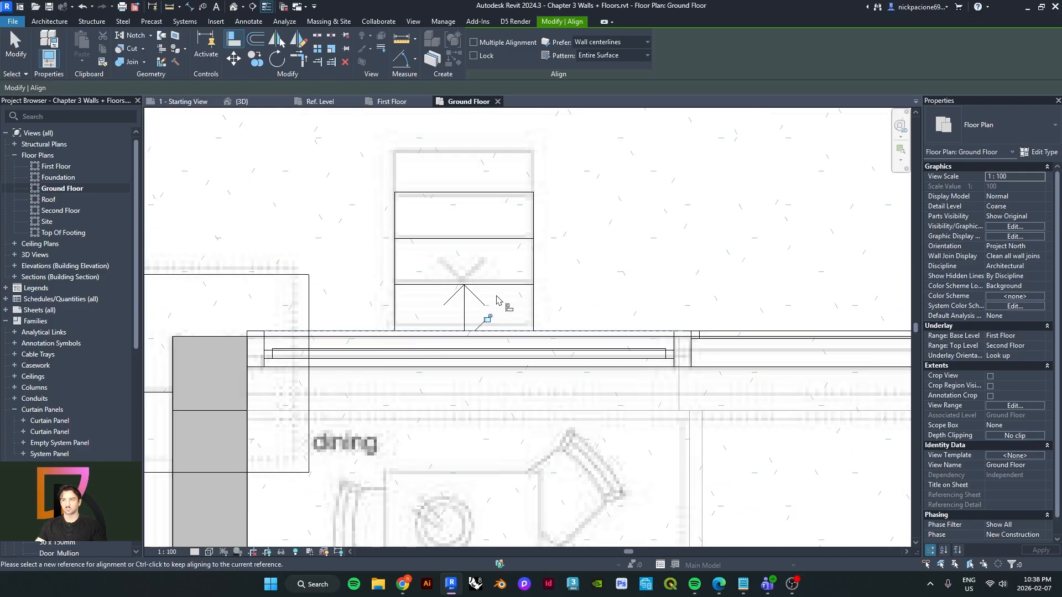
- Inspect the aligned stair against the glazed facade in the 3D view
{"action": "left_click", "coordinate": [233, 8]}
{"action": "middle_click_drag", "start_coordinate": [453, 375], "coordinate": [586, 376], "text": "shift"}
{"action": "key", "text": "Escape"}
{"action": "scroll", "coordinate": [443, 396], "scroll_direction": "up", "scroll_amount": 3}
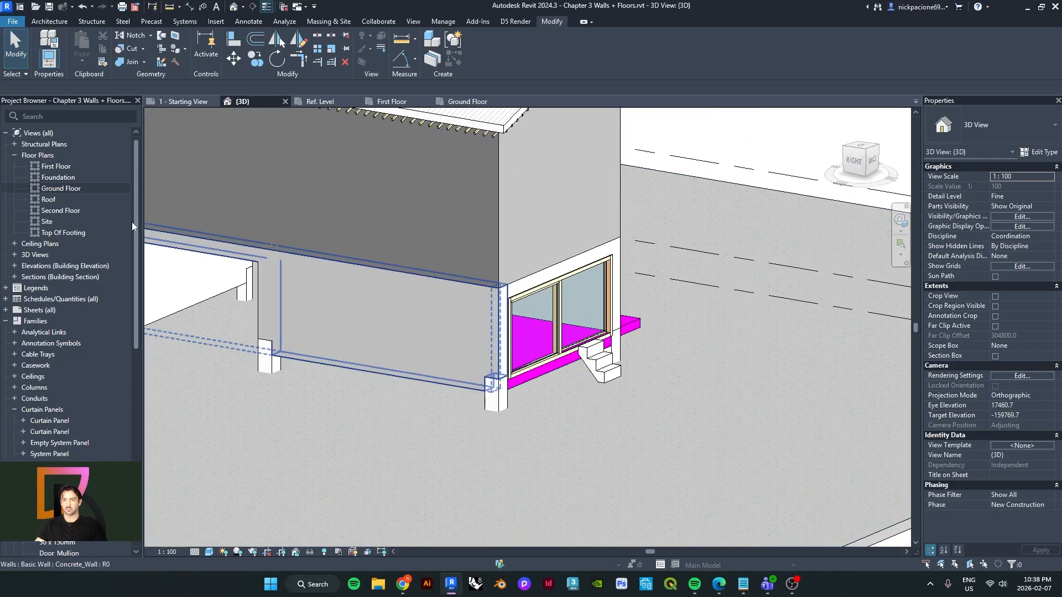
- In the Ground Floor plan, start a new EntryStair beside the entry wall with Foundation as base level and Ground Floor as top level
{"action": "double_click", "coordinate": [61, 189]}
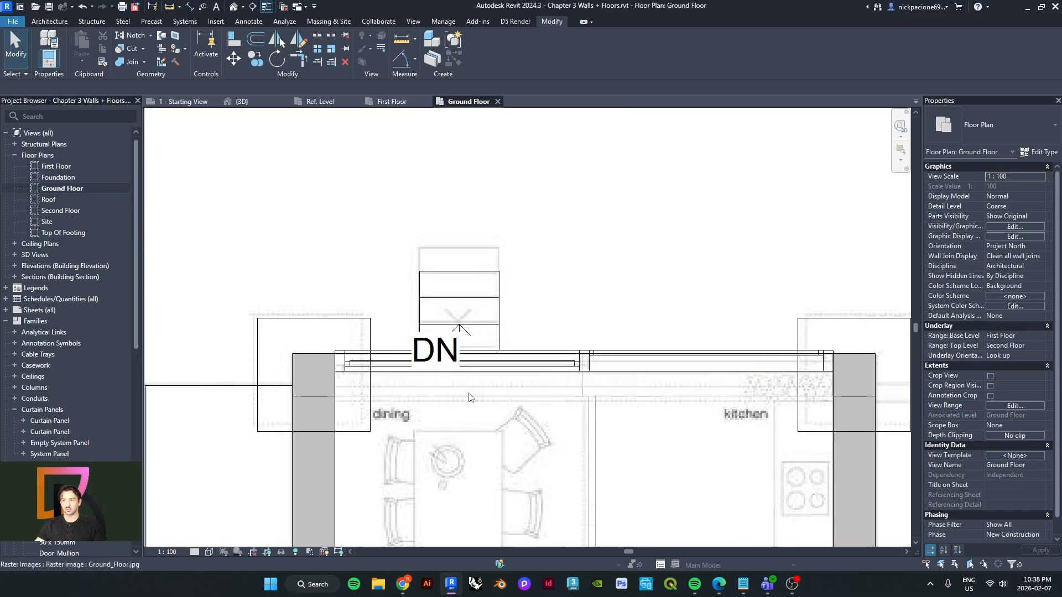
{"action": "scroll", "coordinate": [469, 397], "scroll_direction": "down", "scroll_amount": 5}
{"action": "scroll", "coordinate": [331, 332], "scroll_direction": "up", "scroll_amount": 6}
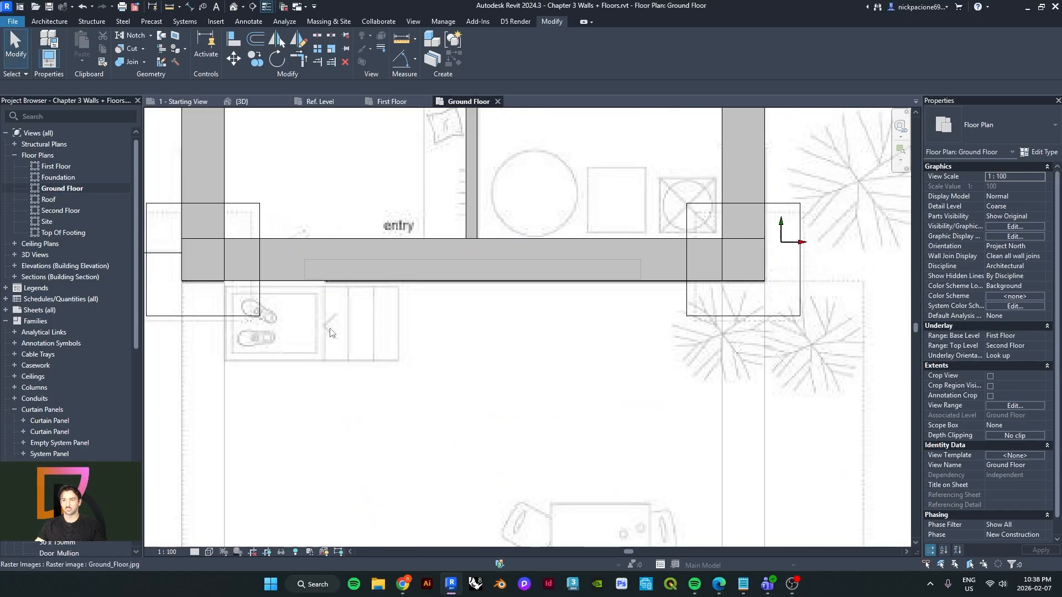
{"action": "scroll", "coordinate": [331, 331], "scroll_direction": "up", "scroll_amount": 2}
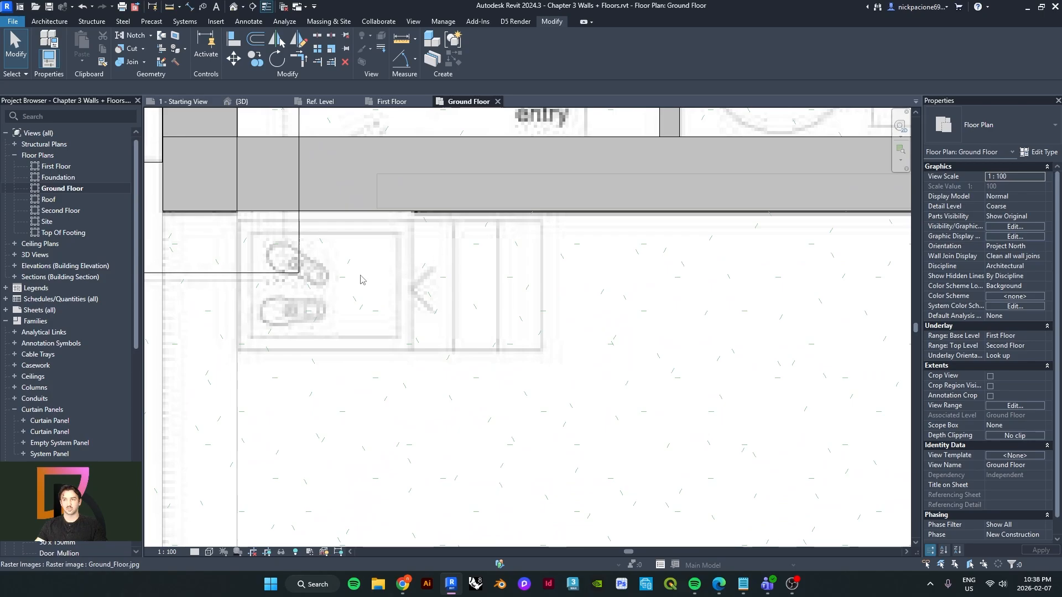
{"action": "scroll", "coordinate": [361, 279], "scroll_direction": "down", "scroll_amount": 6}
{"action": "scroll", "coordinate": [362, 243], "scroll_direction": "up", "scroll_amount": 3}
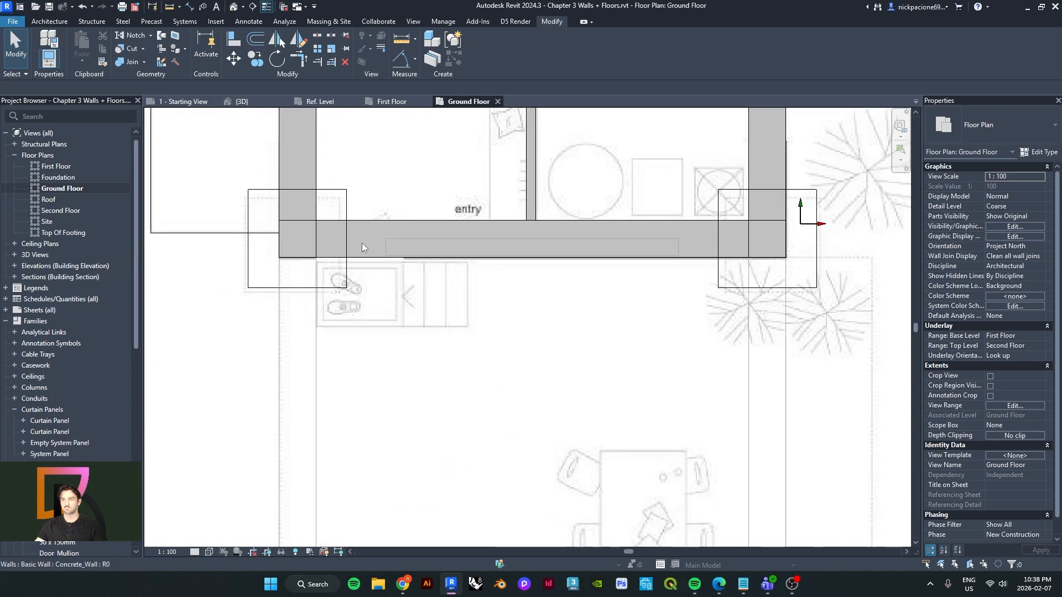
{"action": "left_click", "coordinate": [49, 21]}
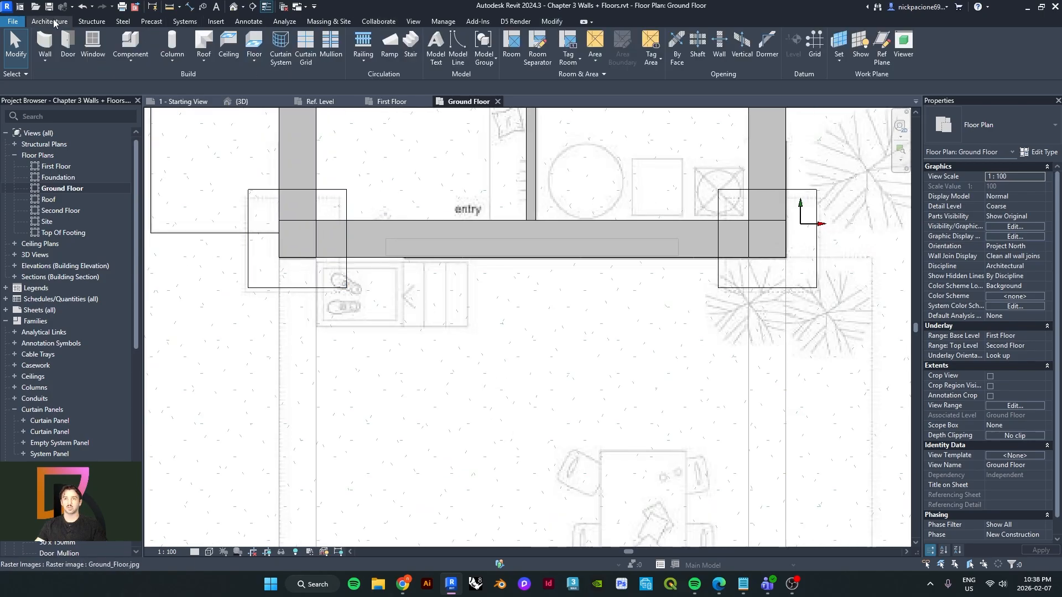
{"action": "left_click", "coordinate": [410, 45]}
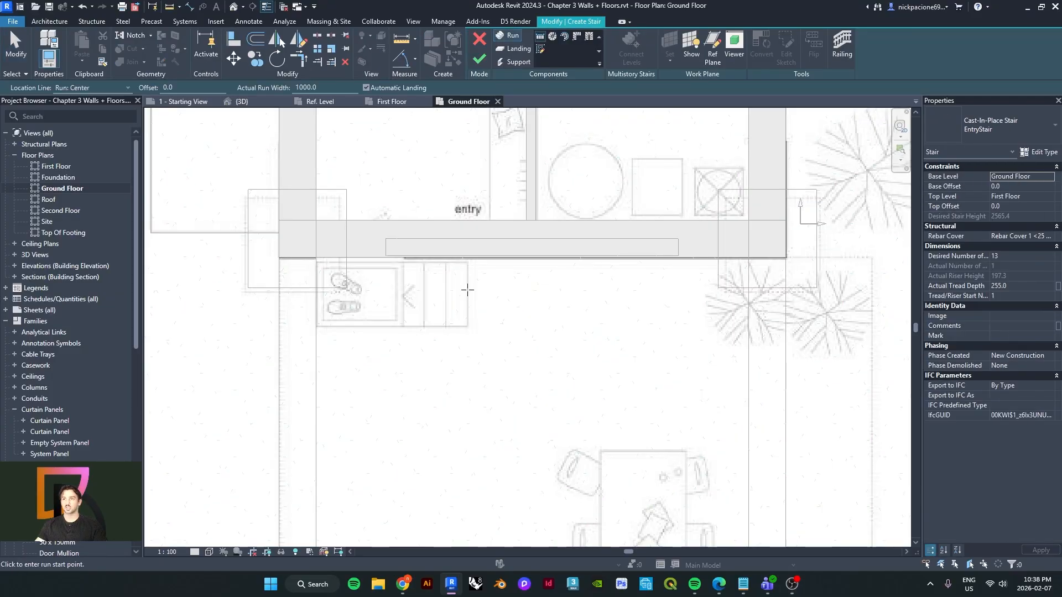
{"action": "scroll", "coordinate": [467, 293], "scroll_direction": "up", "scroll_amount": 4}
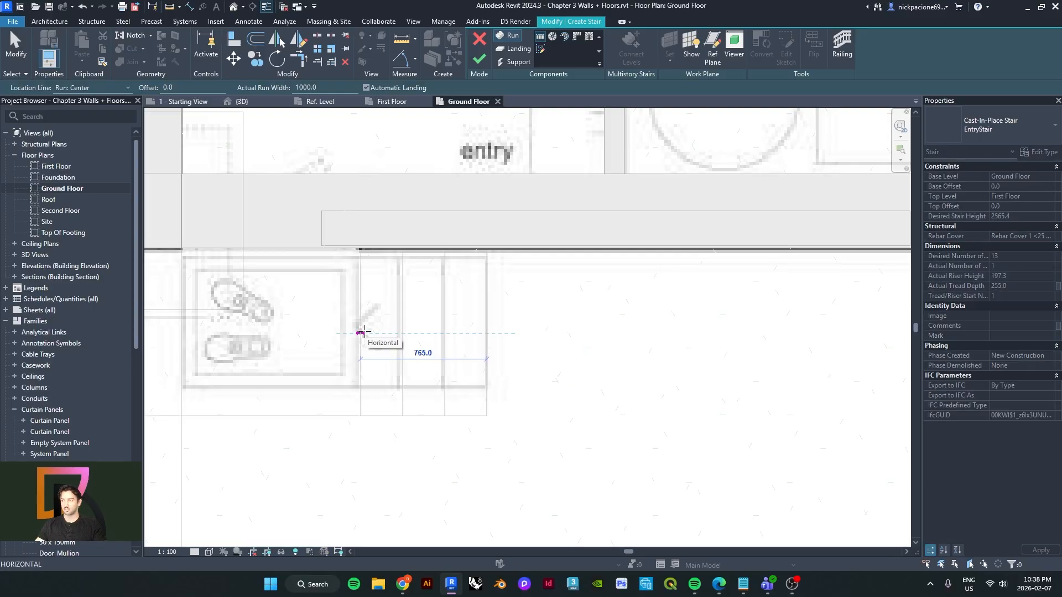
{"action": "left_click", "coordinate": [1050, 179]}
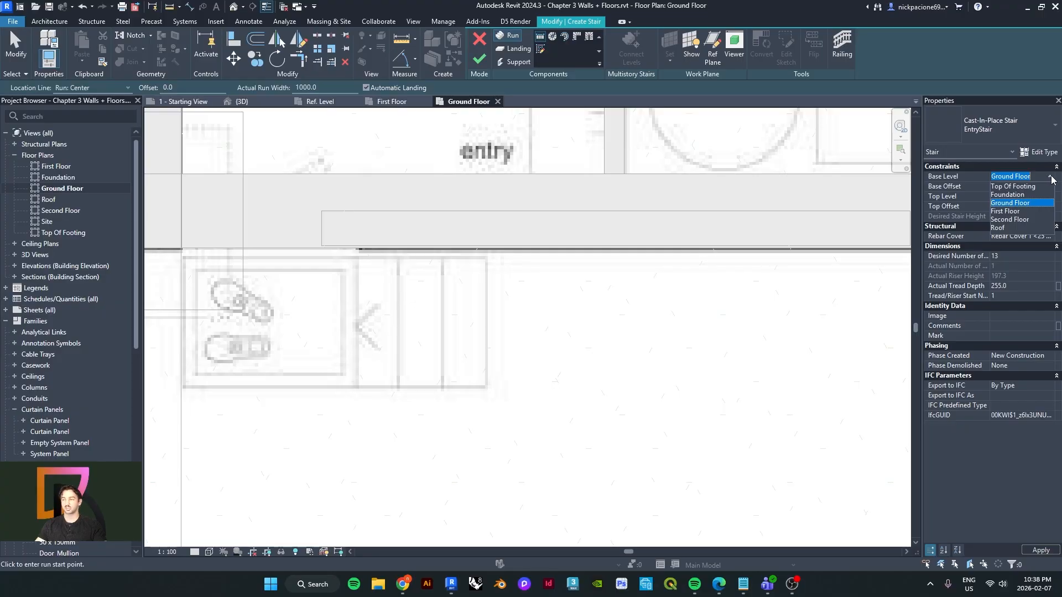
{"action": "left_click", "coordinate": [1012, 195]}
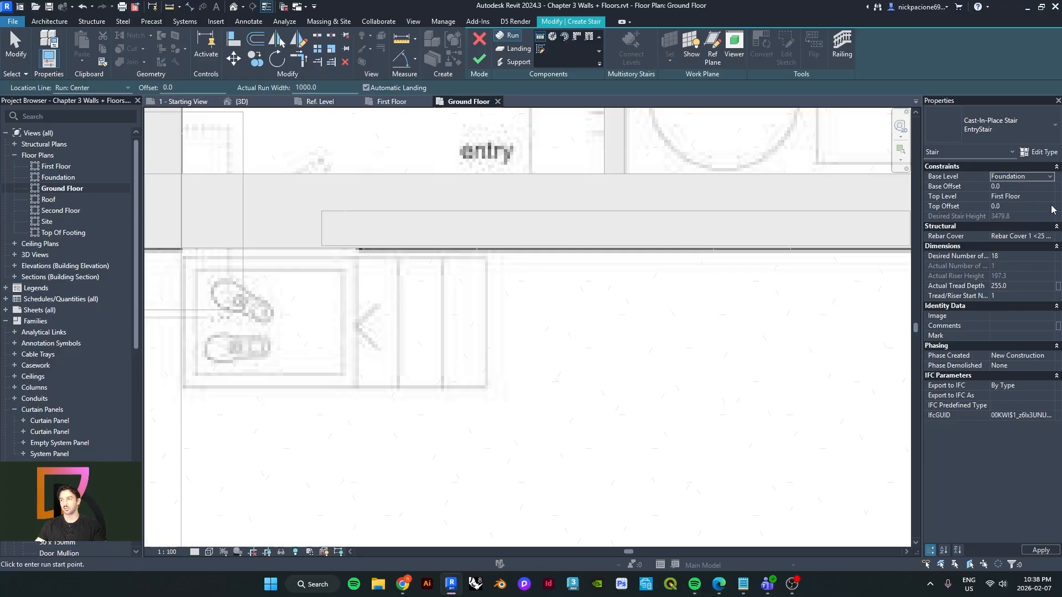
{"action": "left_click", "coordinate": [1051, 198]}
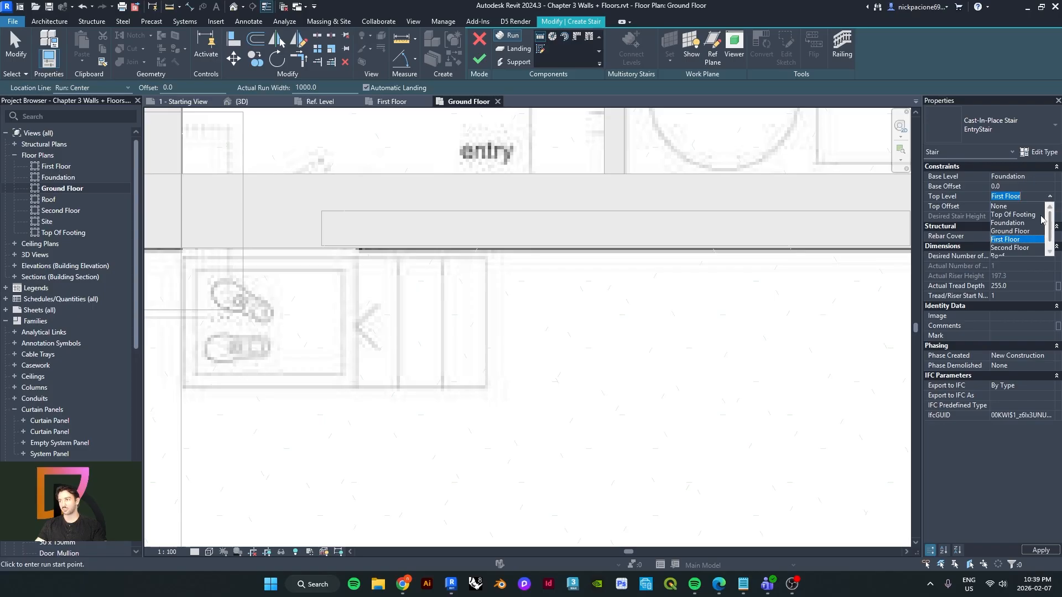
{"action": "left_click", "coordinate": [1018, 231]}
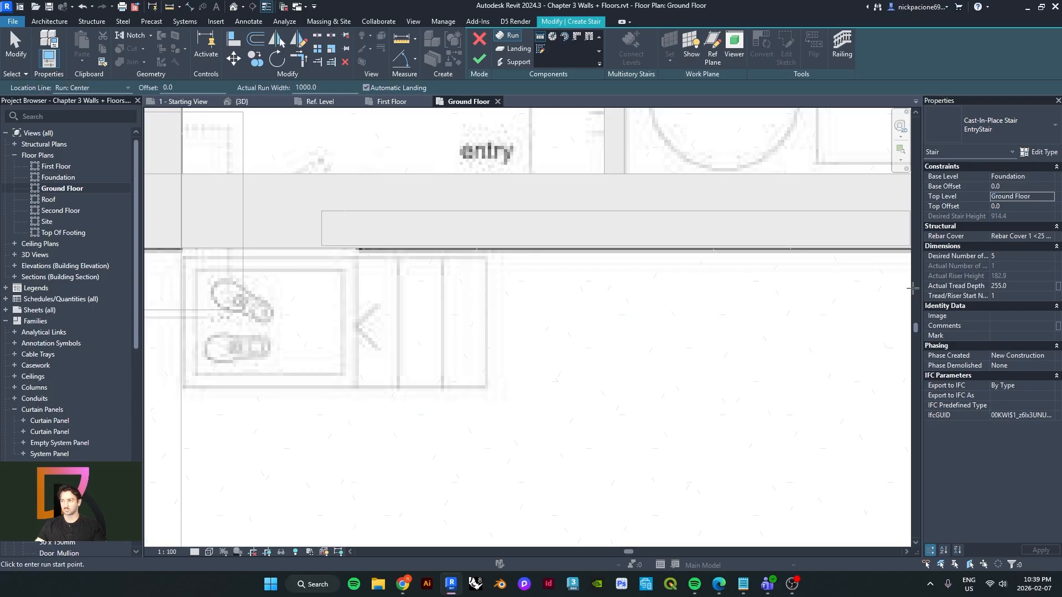
- Set the desired number of risers to 3 and try to draw the run over the underlay's entry steps
{"action": "left_click", "coordinate": [1020, 257]}
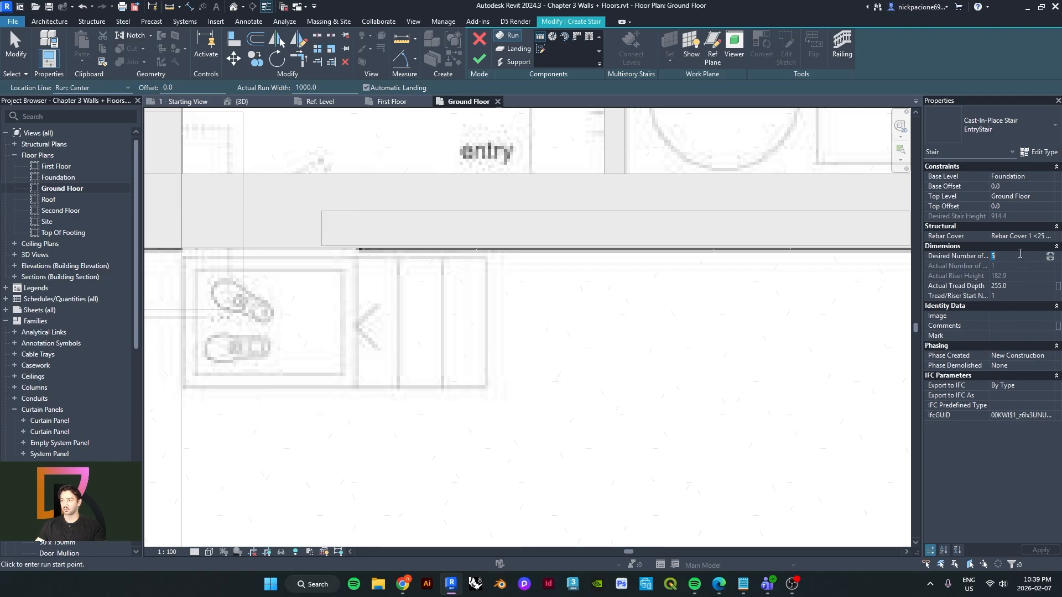
{"action": "key", "text": "Return"}
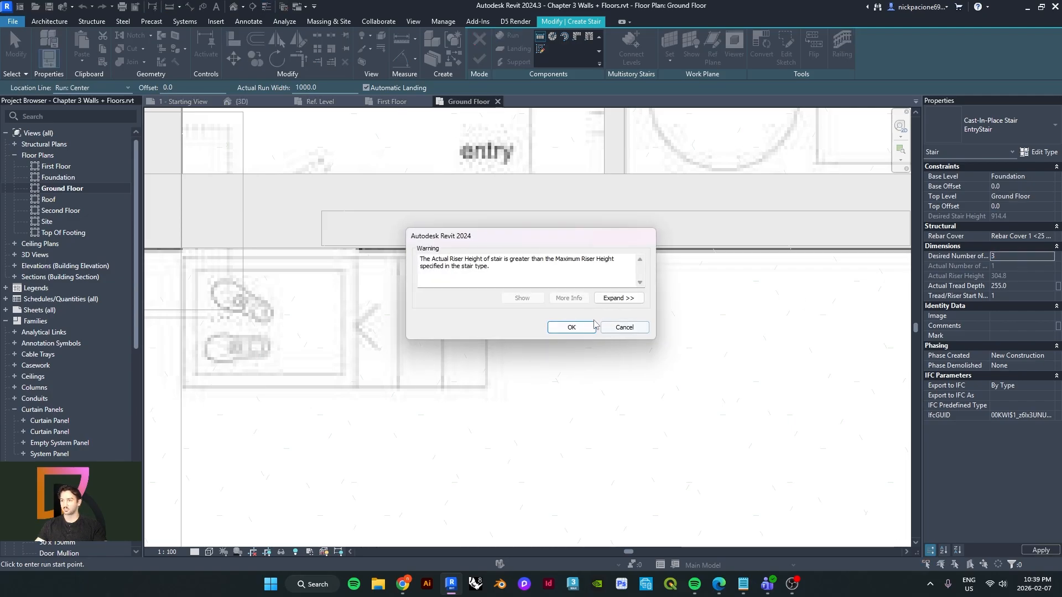
{"action": "left_click", "coordinate": [569, 325]}
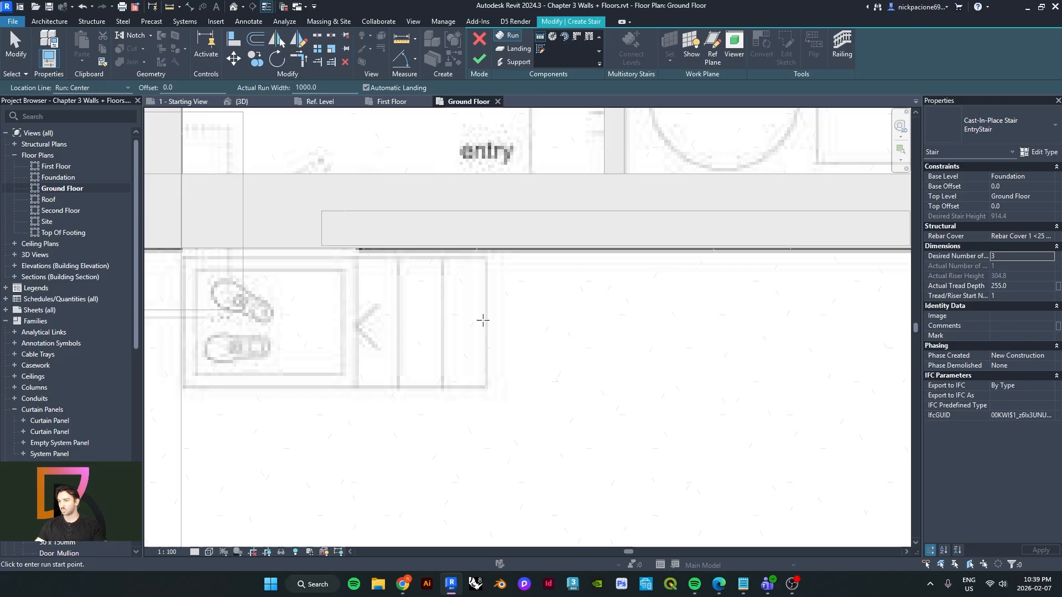
{"action": "left_click", "coordinate": [488, 316]}
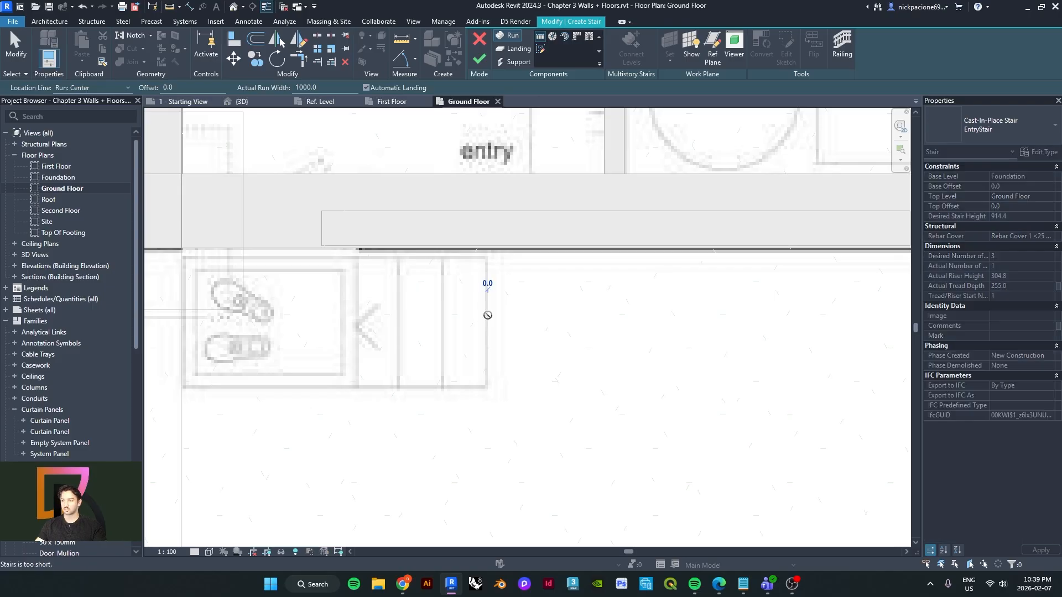
{"action": "left_click", "coordinate": [328, 314]}
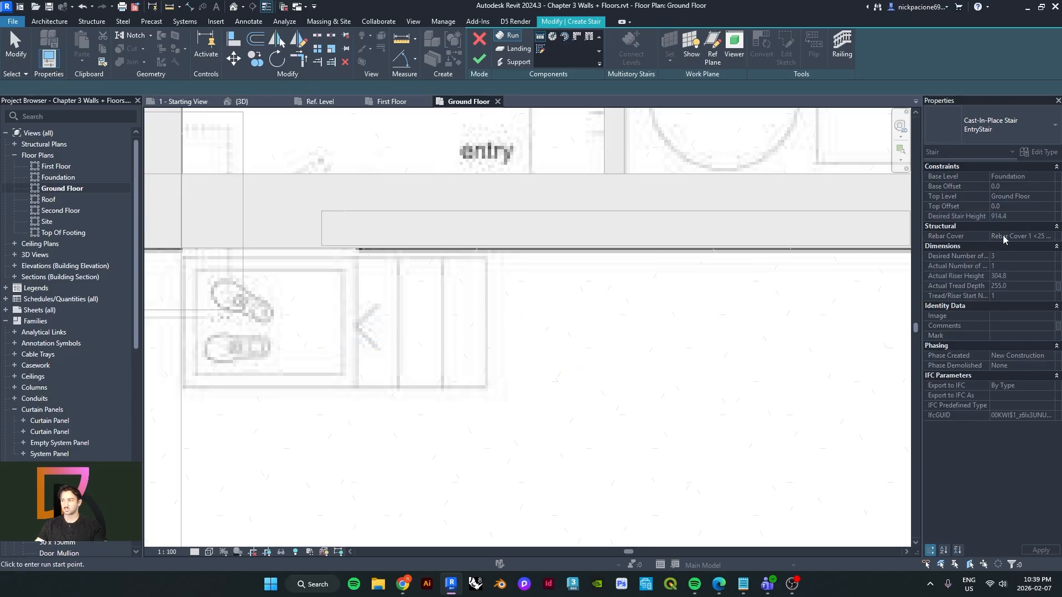
- Set the desired number of risers to 4 and draw a 765 mm run from the underlay's outermost entry step towards the landing
{"action": "type", "text": "4"}
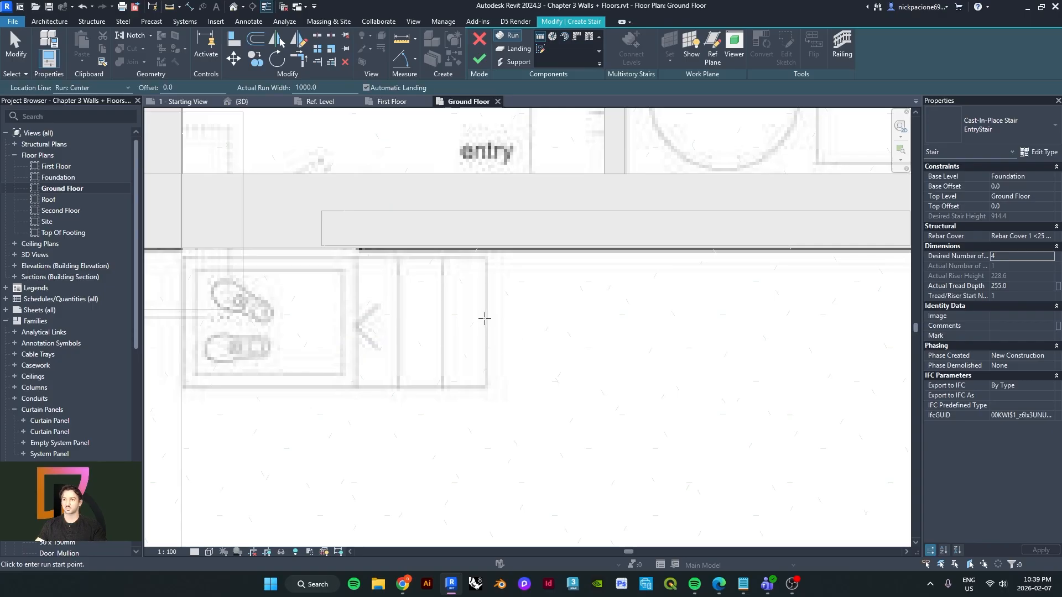
{"action": "left_click", "coordinate": [482, 315]}
{"action": "key", "text": "Escape"}
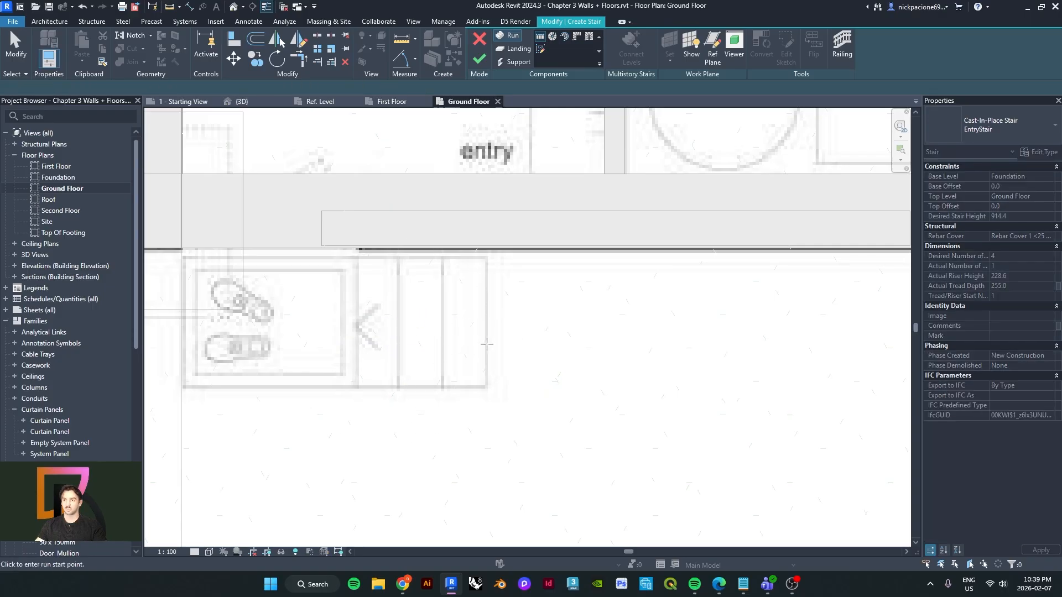
{"action": "left_click", "coordinate": [486, 329]}
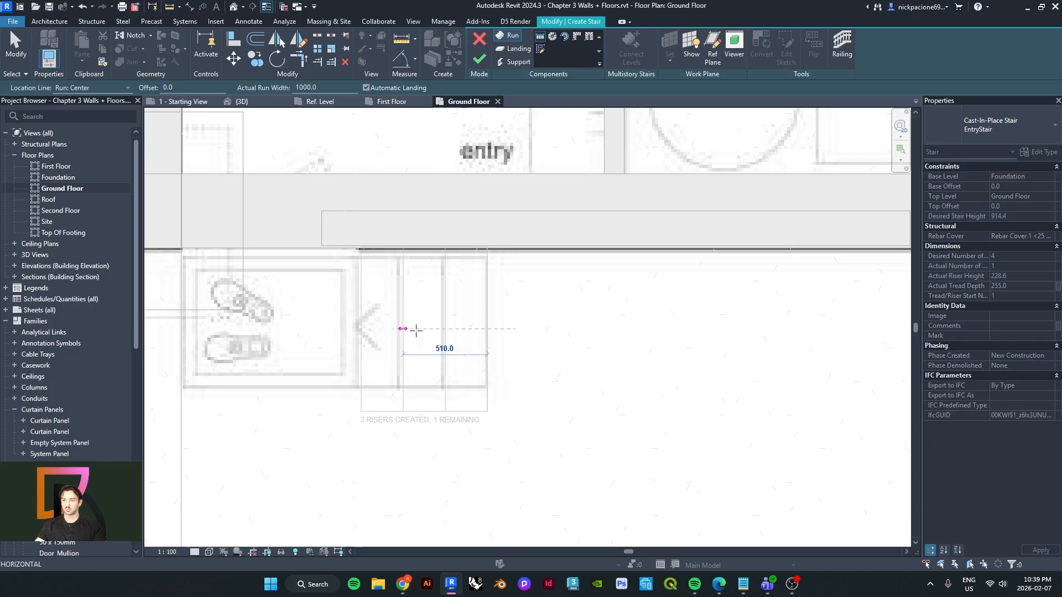
{"action": "left_click", "coordinate": [351, 329]}
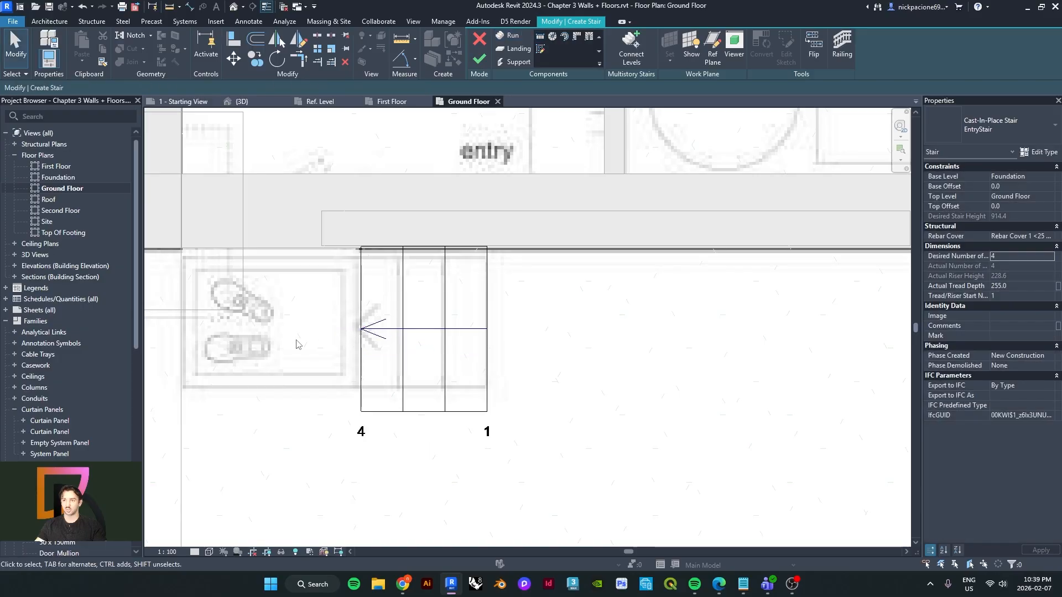
- Narrow the run by moving one side to the entry wall face and the opposite side to the underlay's step edge, and finish the stair
{"action": "left_click", "coordinate": [416, 271]}
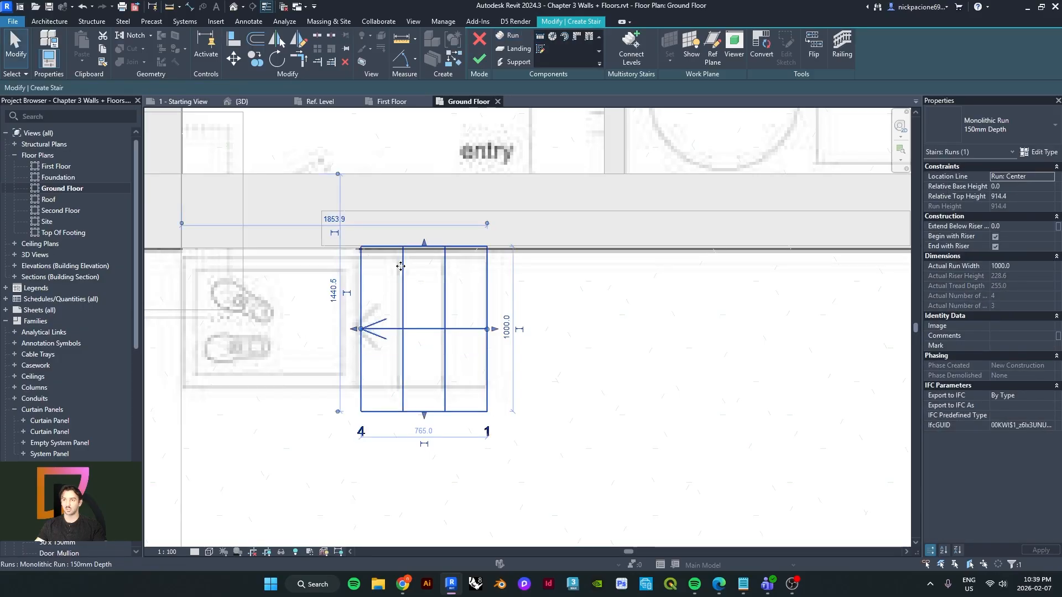
{"action": "scroll", "coordinate": [426, 246], "scroll_direction": "up", "scroll_amount": 4}
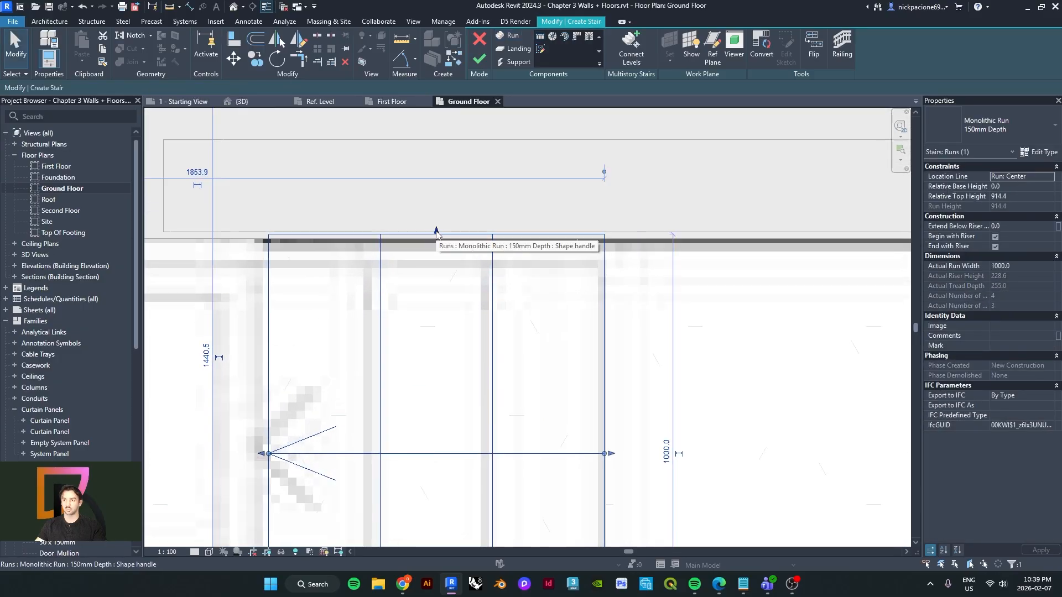
{"action": "scroll", "coordinate": [437, 234], "scroll_direction": "down", "scroll_amount": 2}
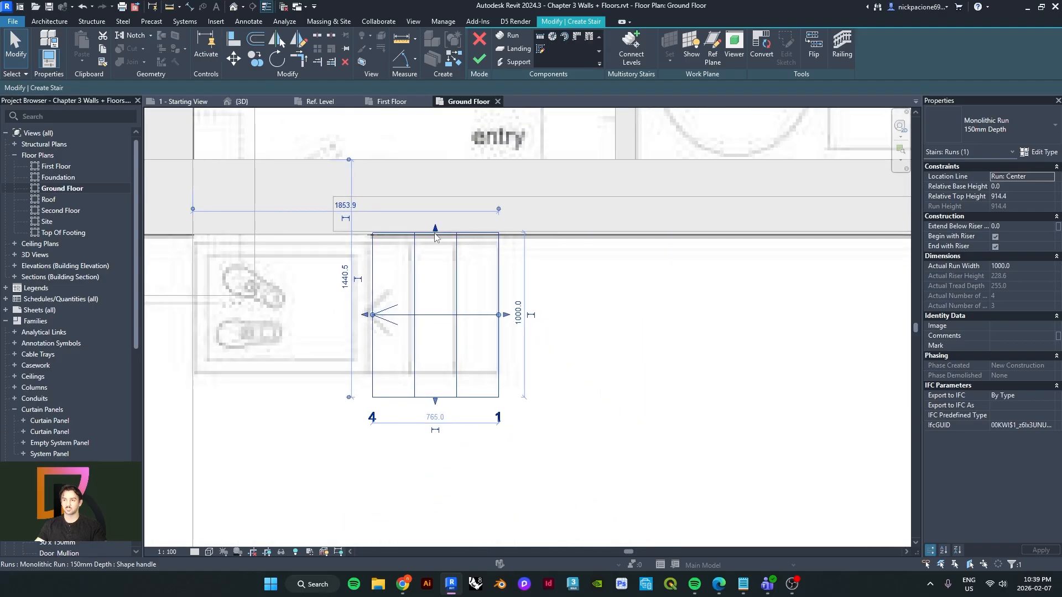
{"action": "scroll", "coordinate": [430, 234], "scroll_direction": "up", "scroll_amount": 2}
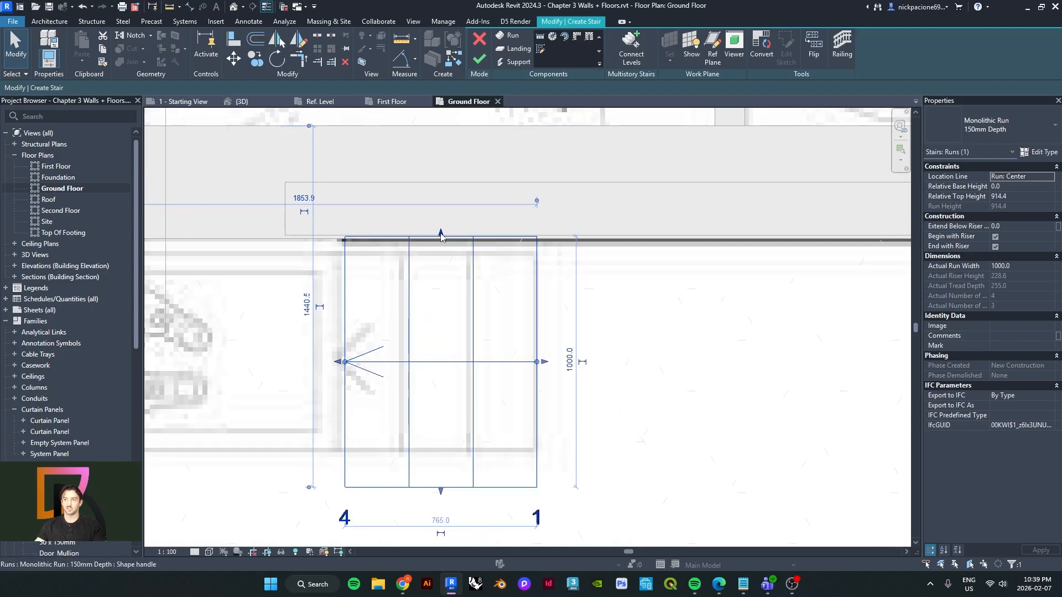
{"action": "mouse_move", "coordinate": [441, 237]}
{"action": "left_mouse_down"}
{"action": "mouse_move", "coordinate": [443, 247]}
{"action": "mouse_move", "coordinate": [441, 238]}
{"action": "left_mouse_up"}
{"action": "left_click", "coordinate": [609, 337]}
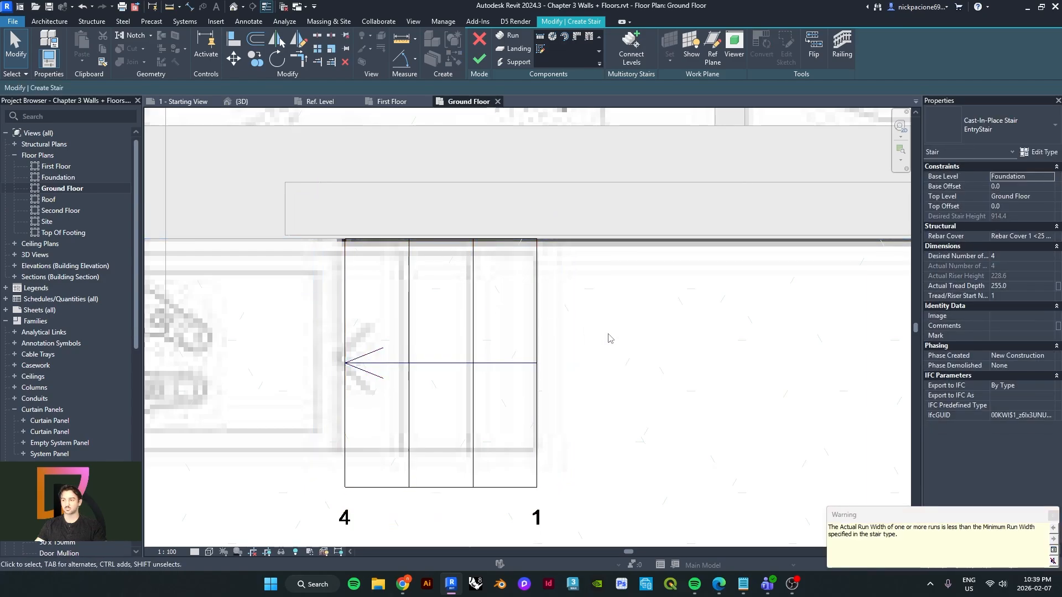
{"action": "middle_click_drag", "start_coordinate": [609, 336], "coordinate": [584, 299]}
{"action": "left_click", "coordinate": [433, 449]}
{"action": "left_click_drag", "start_coordinate": [418, 457], "coordinate": [423, 415]}
{"action": "left_click", "coordinate": [478, 60]}
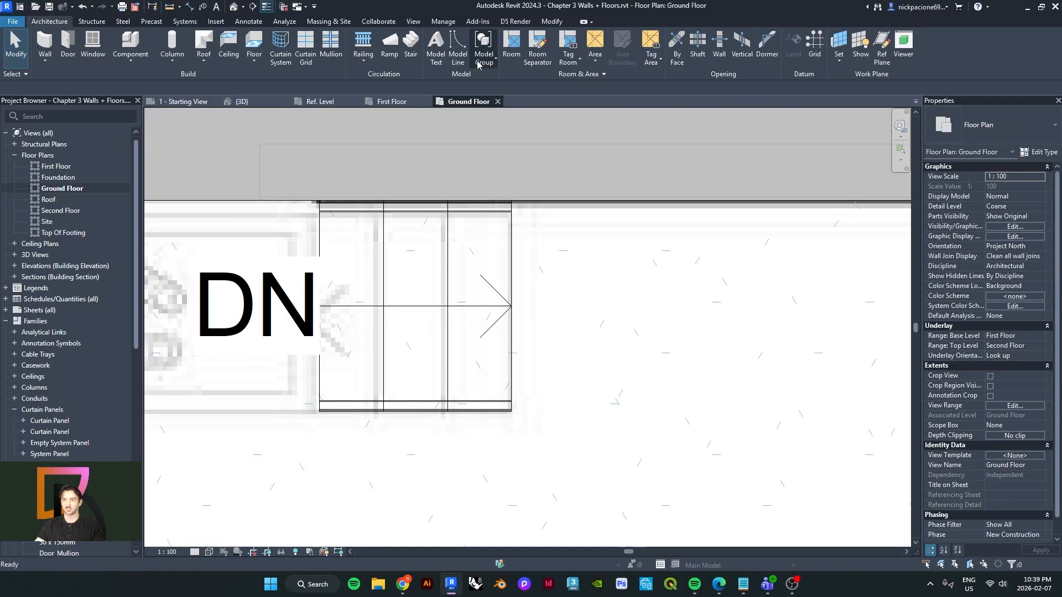
- Inspect the new entry-side stair and its railings from the front-left corner of the house in the 3D view
{"action": "left_click", "coordinate": [237, 7]}
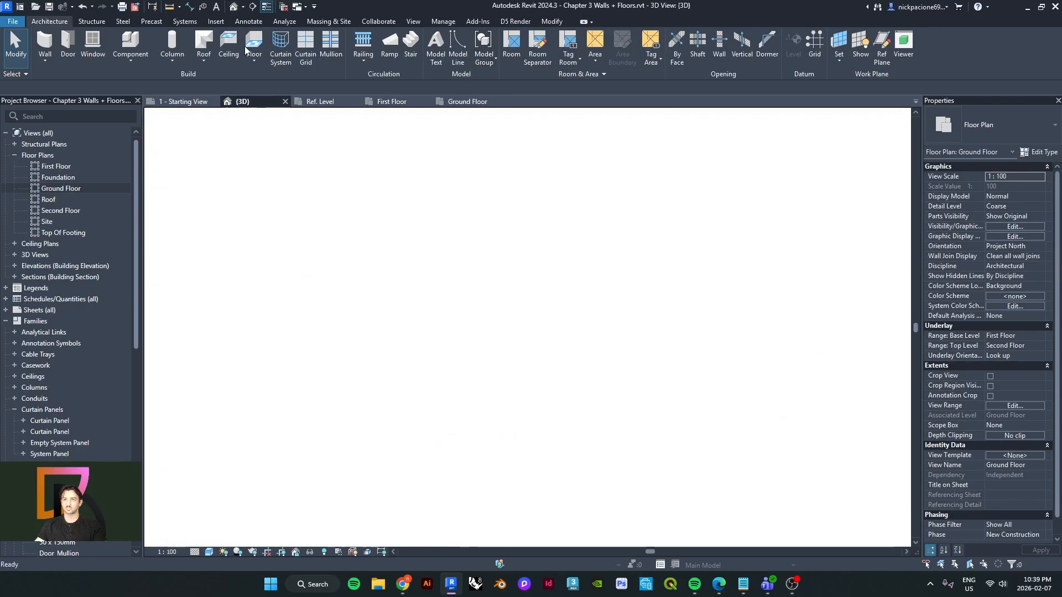
{"action": "scroll", "coordinate": [572, 345], "scroll_direction": "down", "scroll_amount": 2}
{"action": "scroll", "coordinate": [571, 345], "scroll_direction": "up", "scroll_amount": 3}
{"action": "middle_click_drag", "start_coordinate": [571, 344], "coordinate": [548, 375], "text": "shift"}
{"action": "scroll", "coordinate": [548, 375], "scroll_direction": "down", "scroll_amount": 3}
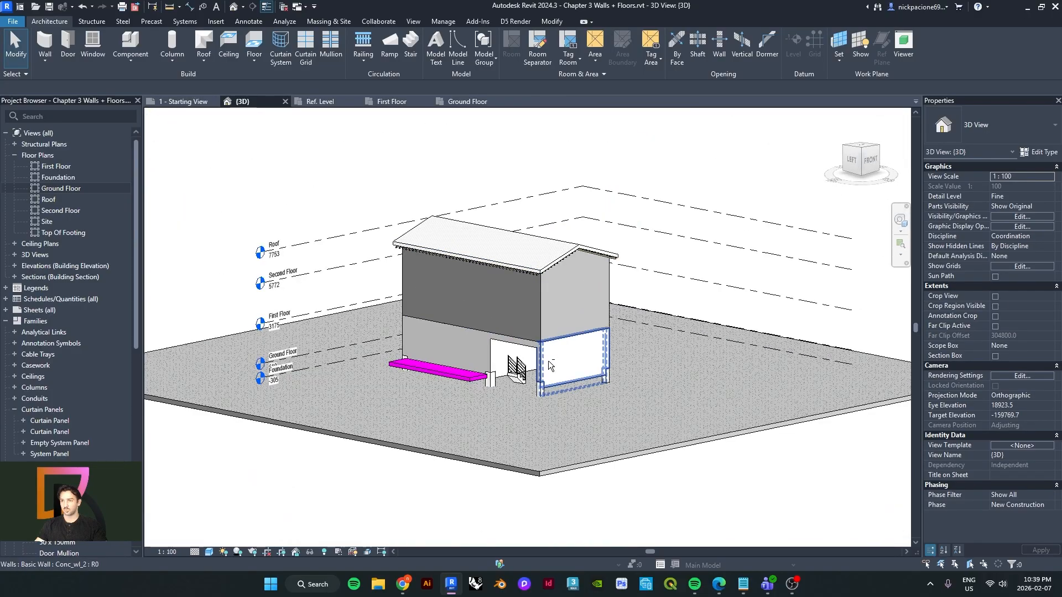
{"action": "scroll", "coordinate": [478, 370], "scroll_direction": "up", "scroll_amount": 5}
{"action": "scroll", "coordinate": [479, 370], "scroll_direction": "down", "scroll_amount": 4}
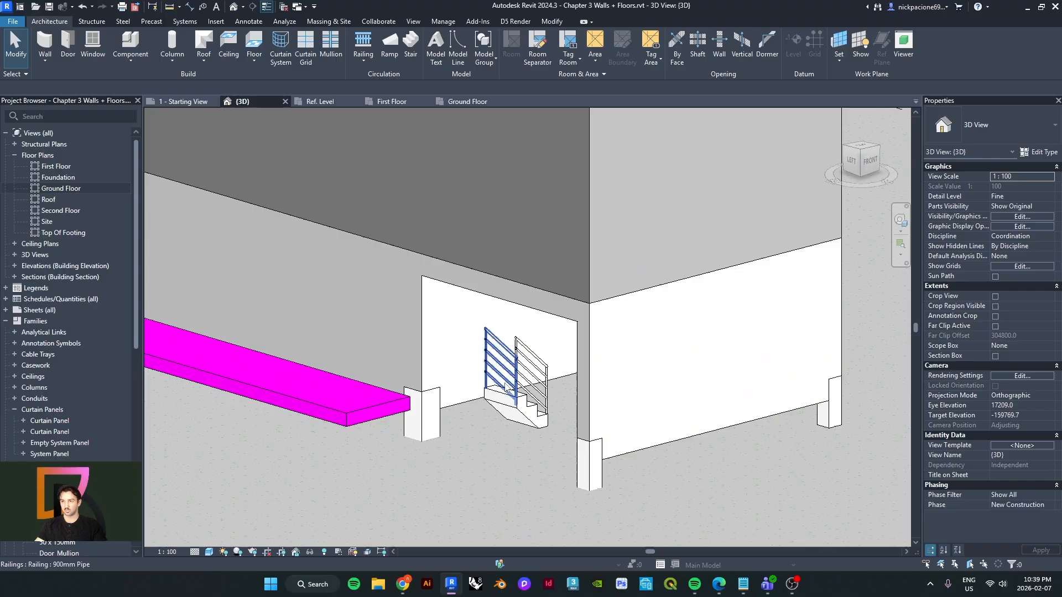
- Temporarily isolate the concrete wall behind the entry stair, the entry stair itself and the interior floor in the 3D view
{"action": "middle_click_drag", "start_coordinate": [479, 370], "coordinate": [477, 329]}
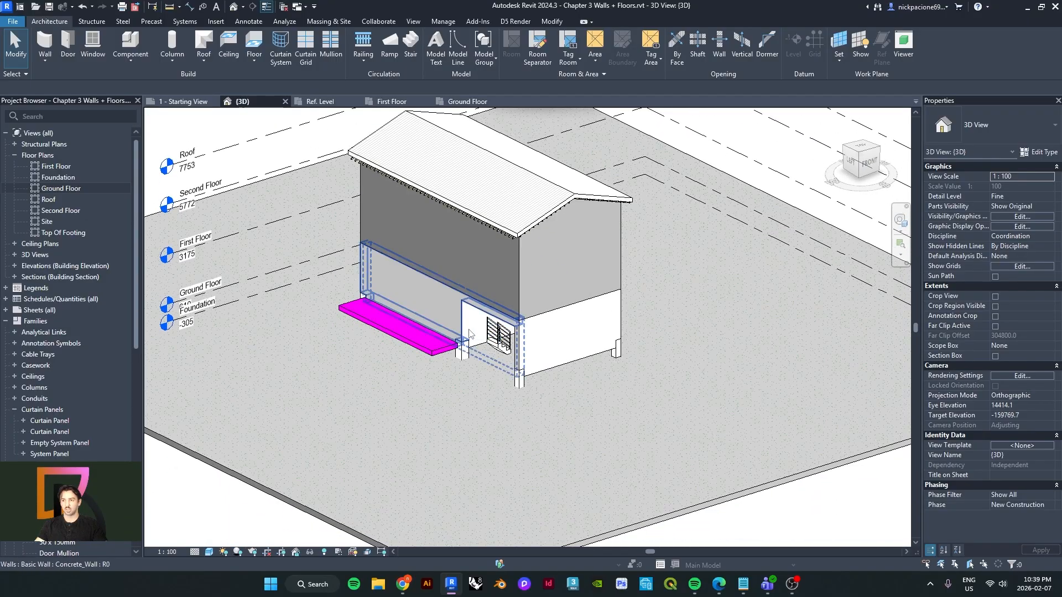
{"action": "scroll", "coordinate": [476, 328], "scroll_direction": "up", "scroll_amount": 3}
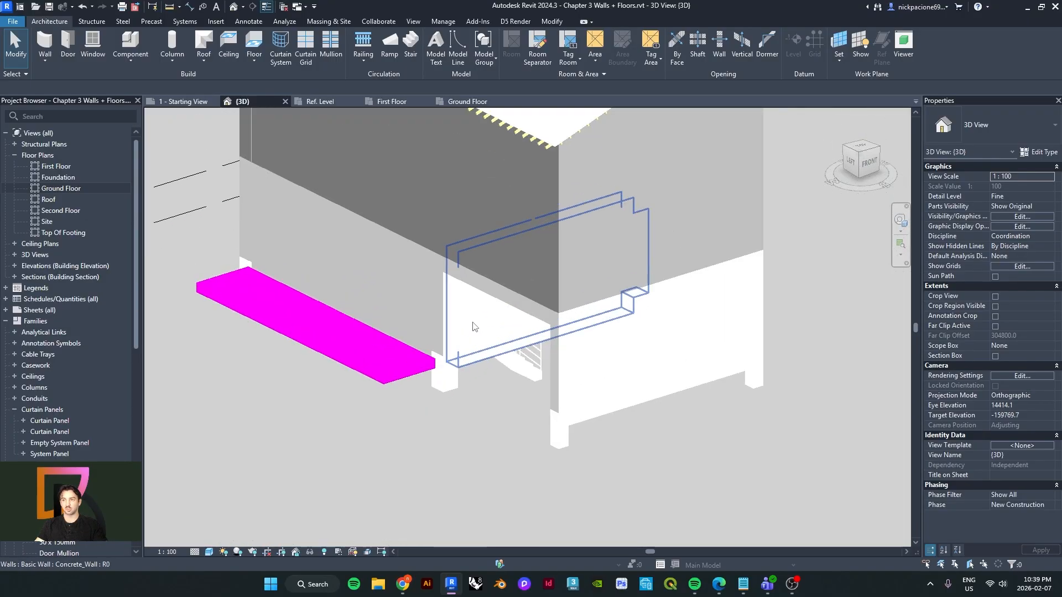
{"action": "scroll", "coordinate": [474, 324], "scroll_direction": "up", "scroll_amount": 2}
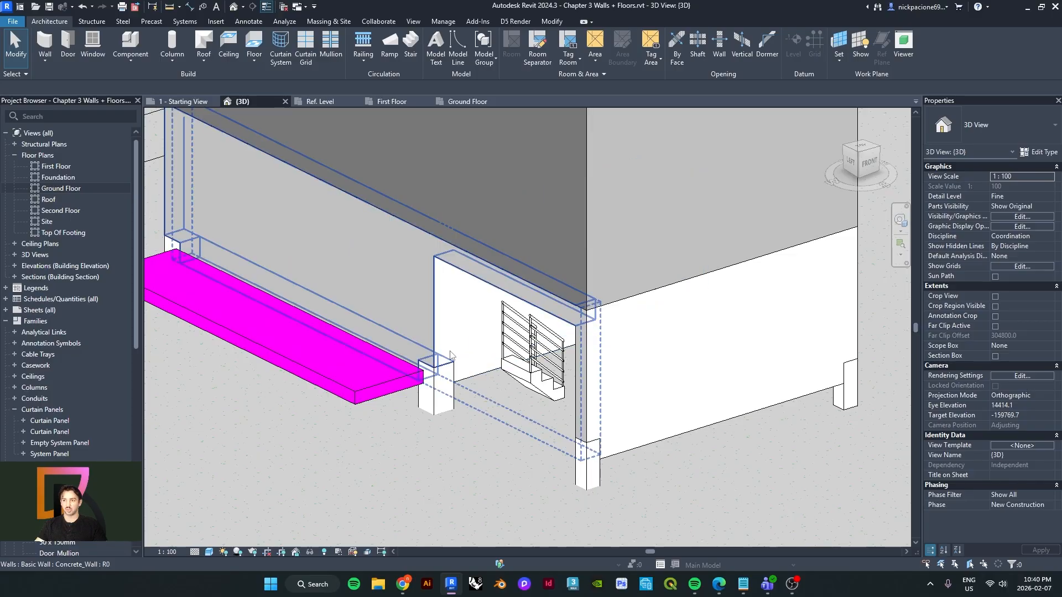
{"action": "scroll", "coordinate": [451, 354], "scroll_direction": "up", "scroll_amount": 2}
{"action": "scroll", "coordinate": [465, 328], "scroll_direction": "up", "scroll_amount": 2}
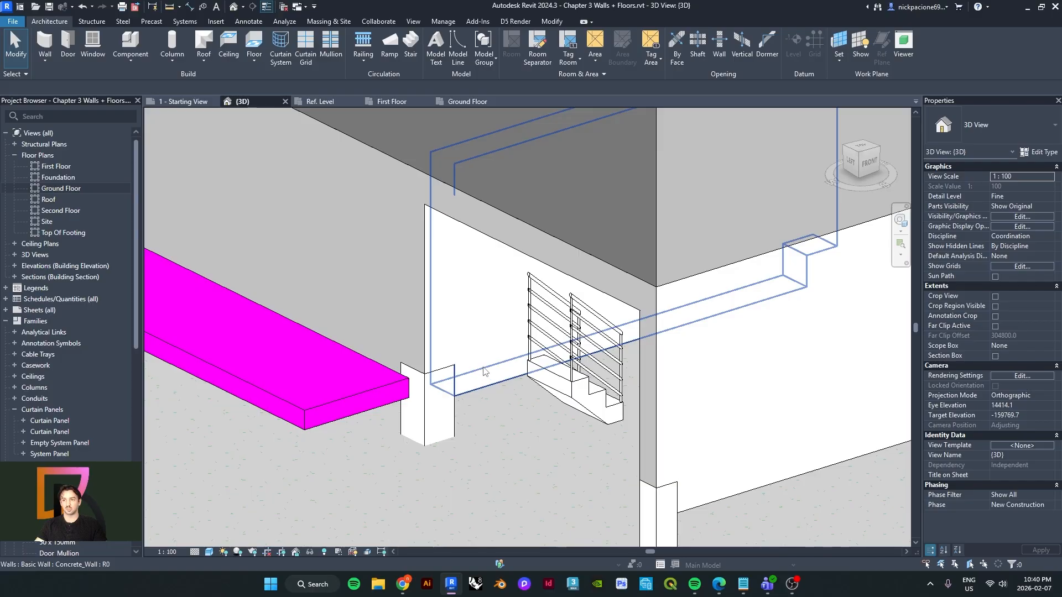
{"action": "left_click", "coordinate": [464, 330]}
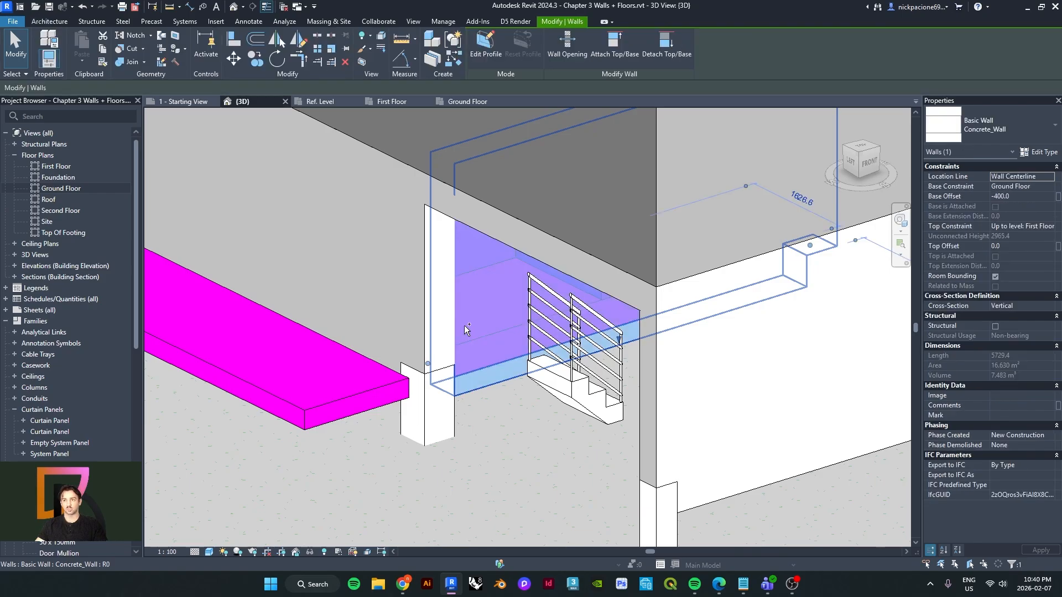
{"action": "middle_click_drag", "start_coordinate": [466, 331], "coordinate": [516, 374], "text": "shift"}
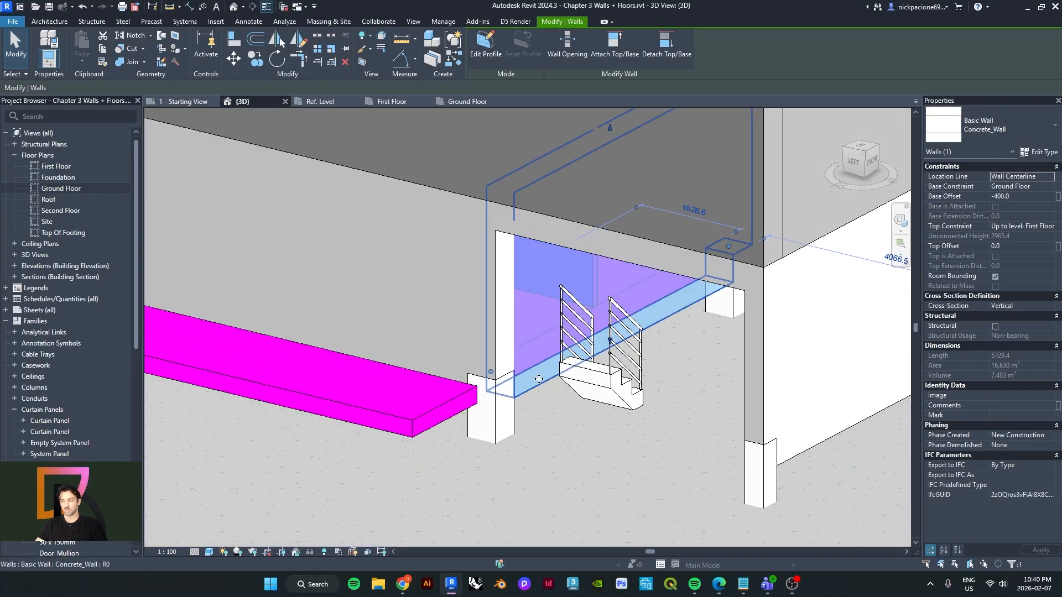
{"action": "left_click", "coordinate": [596, 379], "text": "ctrl"}
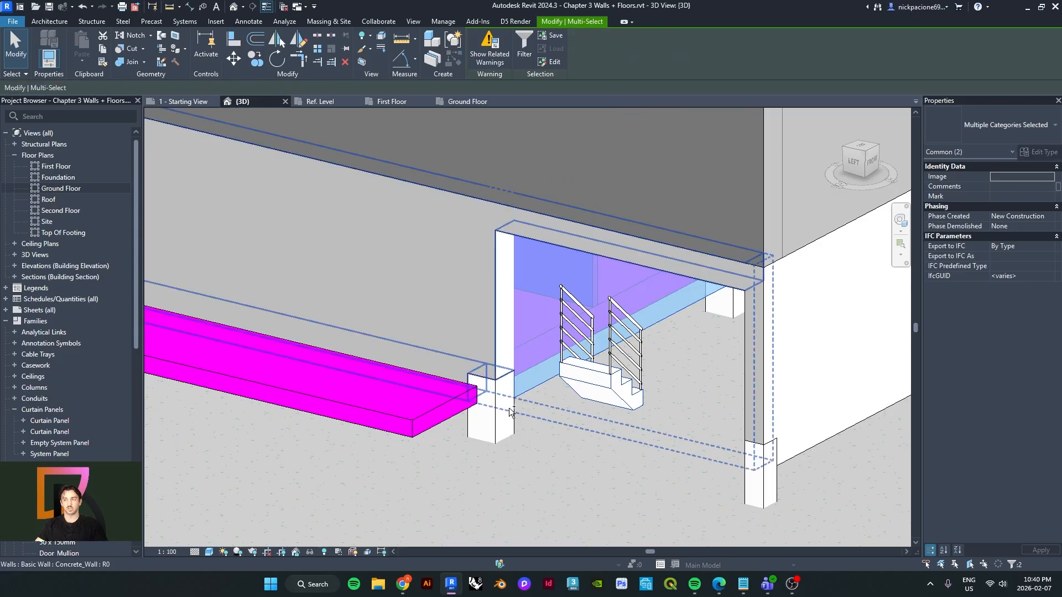
{"action": "scroll", "coordinate": [513, 405], "scroll_direction": "down", "scroll_amount": 5}
{"action": "middle_click_drag", "start_coordinate": [512, 403], "coordinate": [419, 409], "text": "shift"}
{"action": "scroll", "coordinate": [327, 387], "scroll_direction": "up", "scroll_amount": 3}
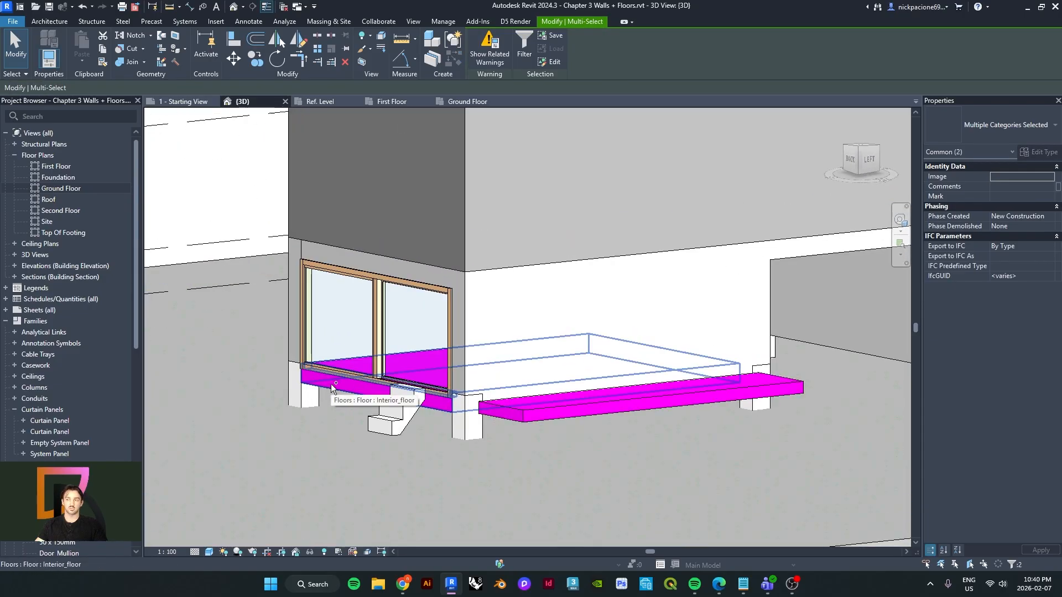
{"action": "left_click", "coordinate": [330, 384], "text": "ctrl"}
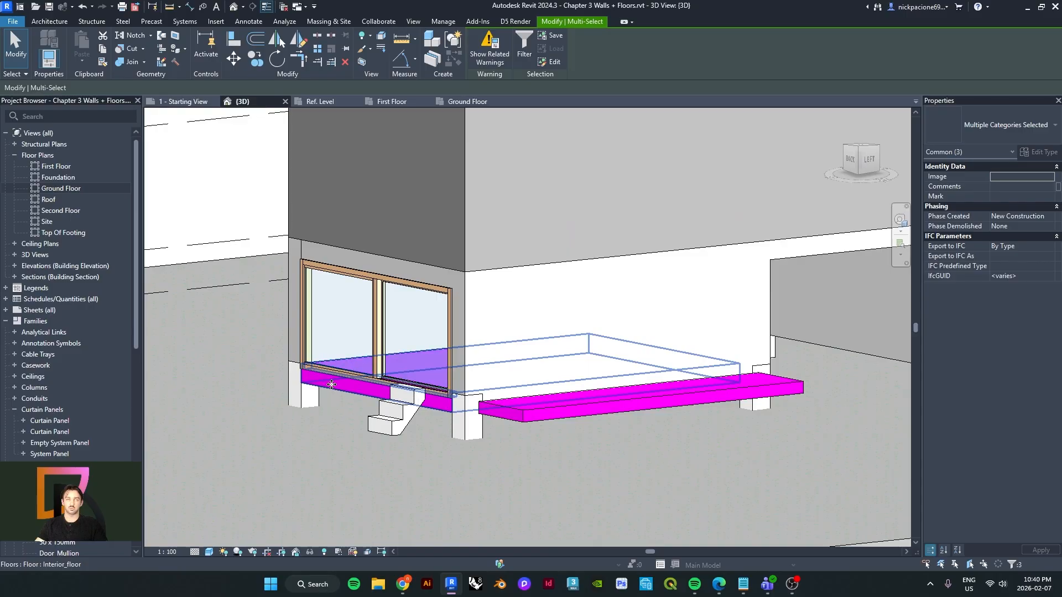
{"action": "middle_click_drag", "start_coordinate": [614, 376], "coordinate": [368, 355], "text": "shift"}
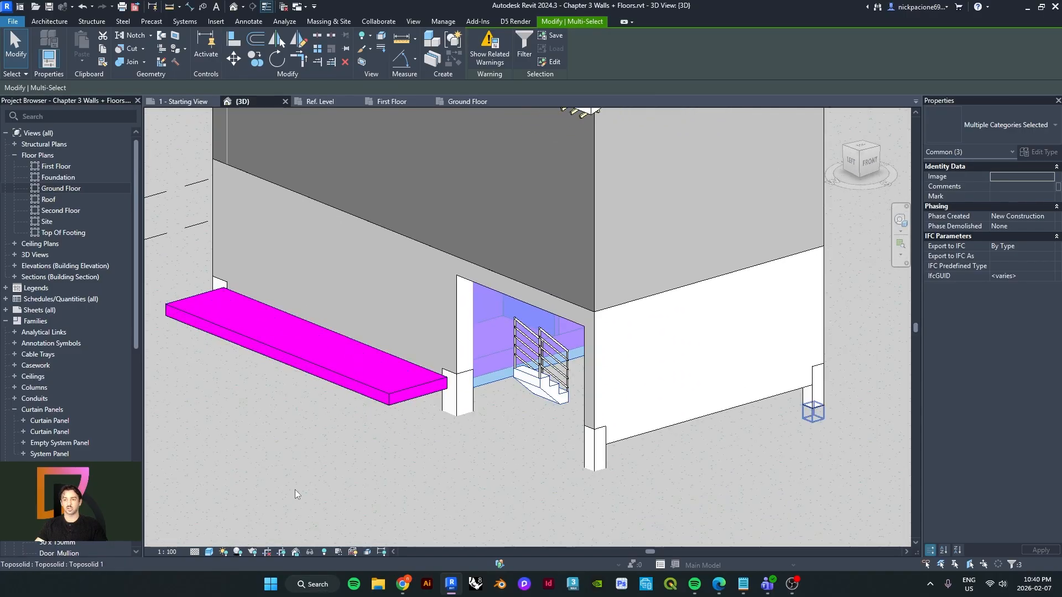
{"action": "scroll", "coordinate": [470, 395], "scroll_direction": "up", "scroll_amount": 3}
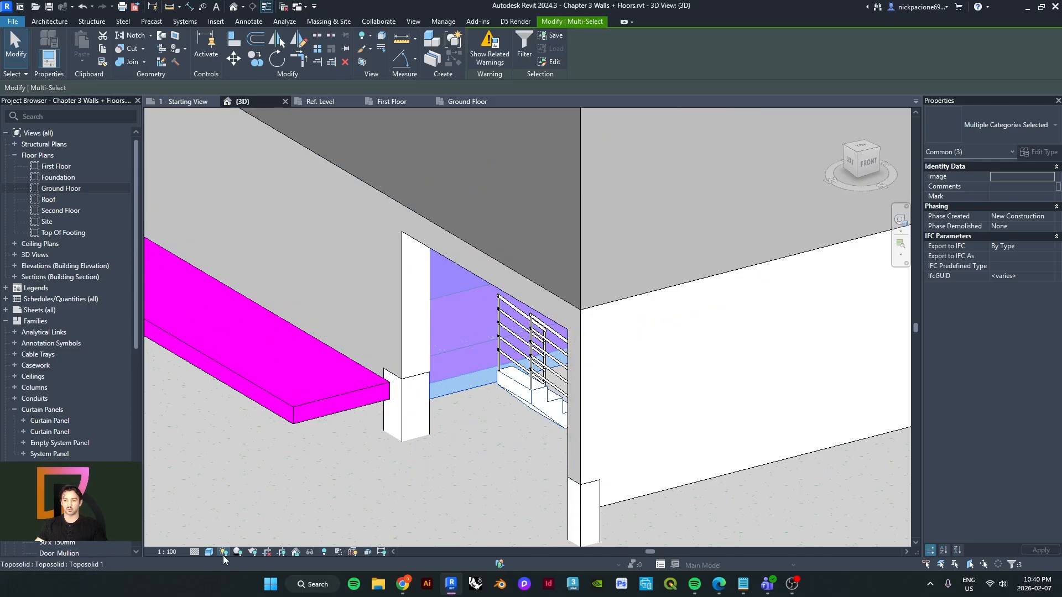
{"action": "left_click", "coordinate": [309, 552]}
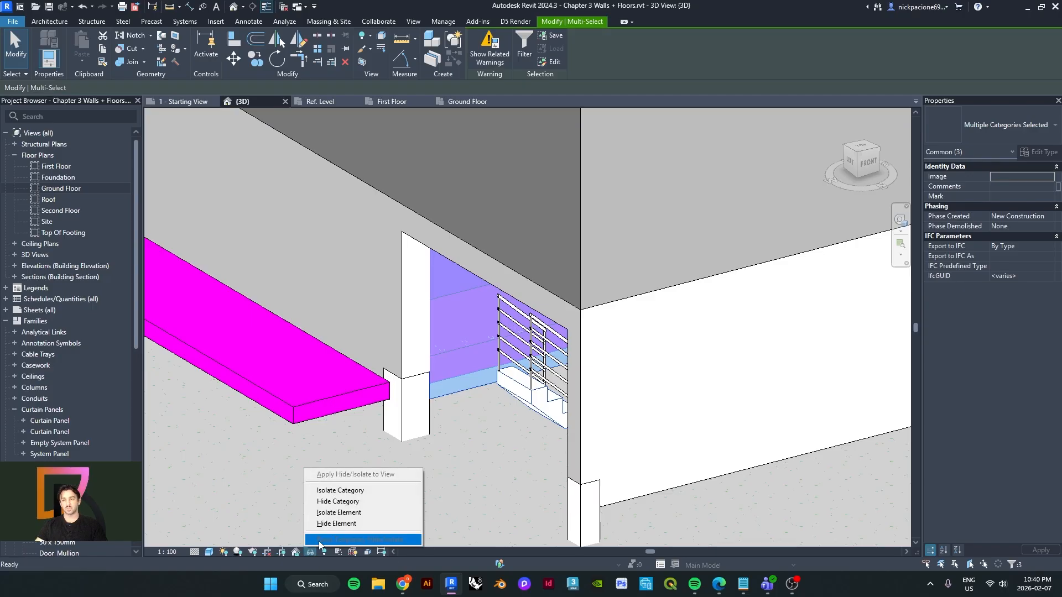
{"action": "left_click", "coordinate": [341, 512]}
{"action": "scroll", "coordinate": [467, 405], "scroll_direction": "down", "scroll_amount": 3}
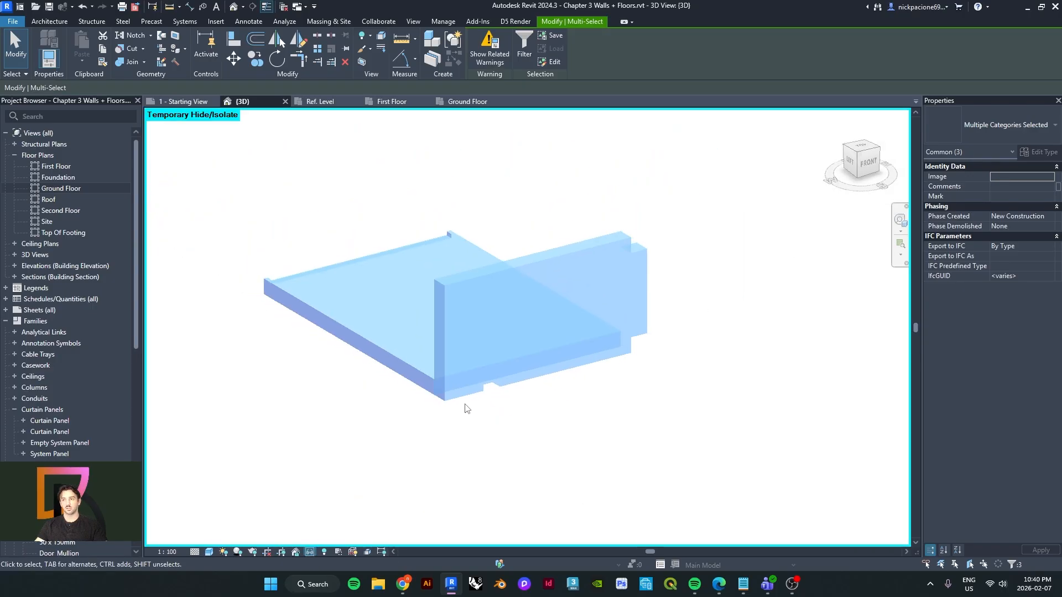
{"action": "left_click", "coordinate": [465, 408]}
- Change the 3D view's visual style to Hidden Line for the isolated wall, floor and stair
{"action": "middle_click_drag", "start_coordinate": [441, 430], "coordinate": [344, 437], "text": "shift"}
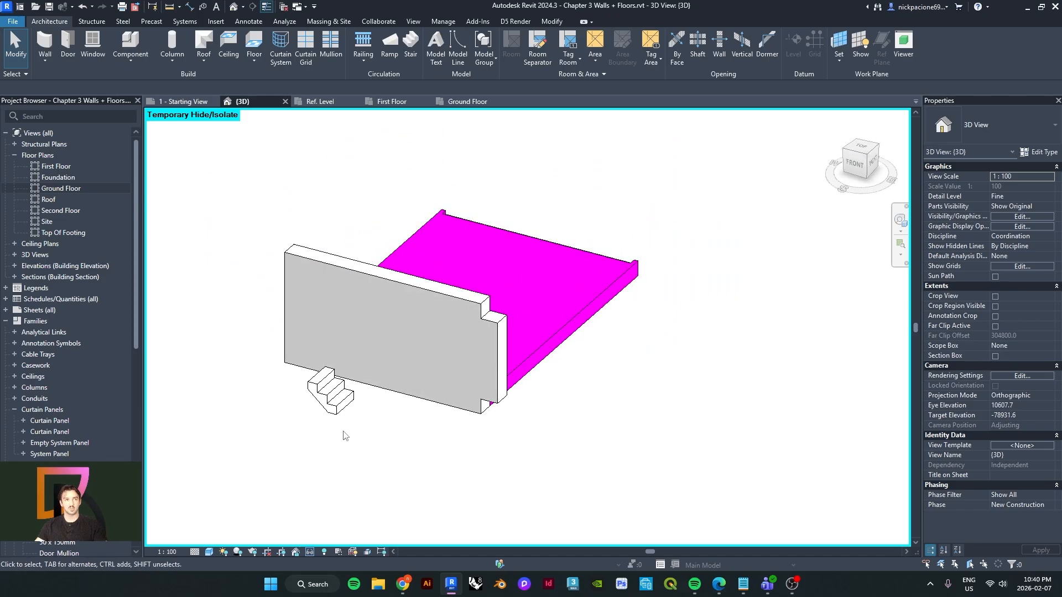
{"action": "left_click", "coordinate": [209, 552]}
{"action": "left_click", "coordinate": [227, 497]}
{"action": "middle_click_drag", "start_coordinate": [227, 496], "coordinate": [315, 458], "text": "shift"}
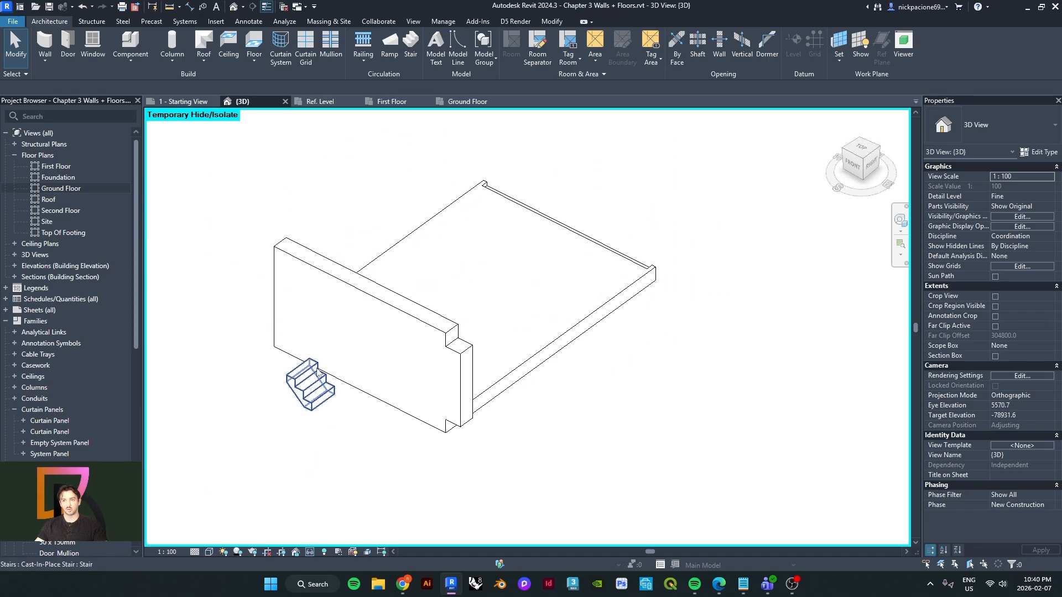
- Examine how the entry stair meets the base of the concrete wall and the floor slab, checking the floor and wall extents
{"action": "middle_click_drag", "start_coordinate": [319, 374], "coordinate": [451, 372], "text": "shift"}
{"action": "scroll", "coordinate": [415, 360], "scroll_direction": "up", "scroll_amount": 2}
{"action": "scroll", "coordinate": [452, 346], "scroll_direction": "up", "scroll_amount": 2}
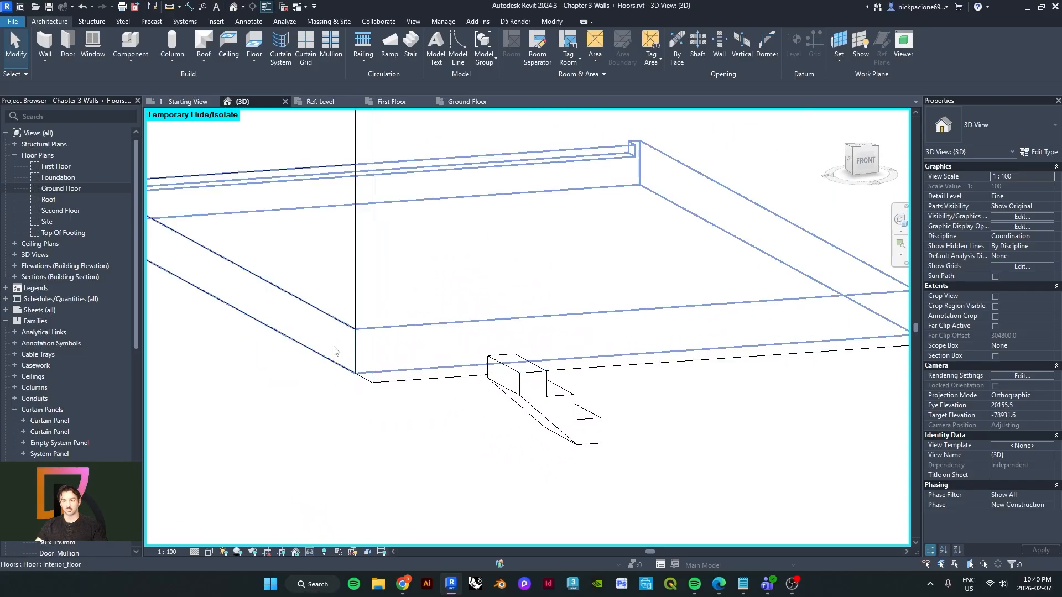
{"action": "middle_click_drag", "start_coordinate": [346, 325], "coordinate": [396, 327], "text": "shift"}
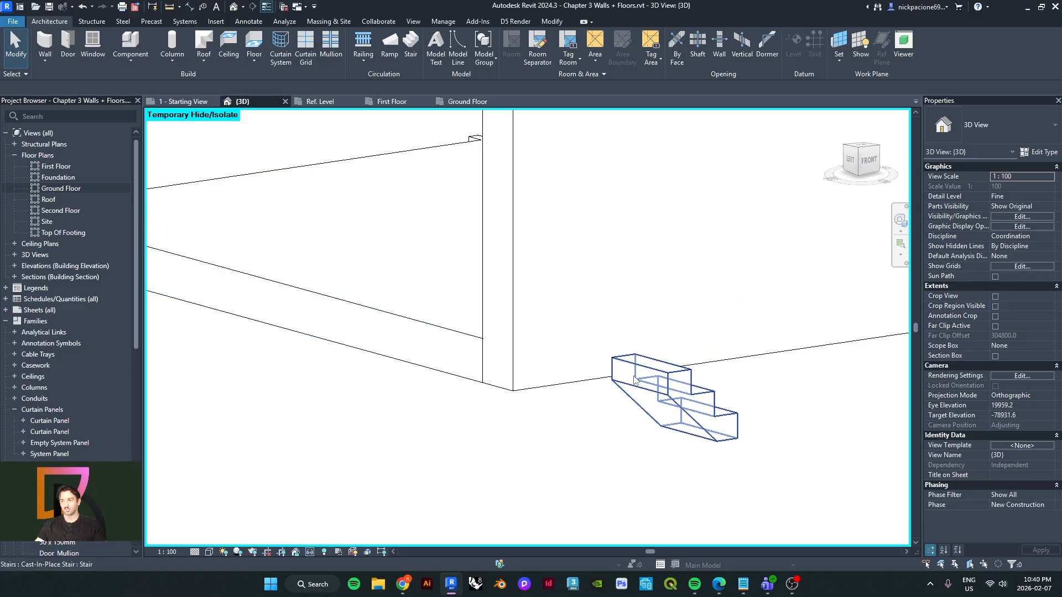
{"action": "left_click", "coordinate": [448, 340]}
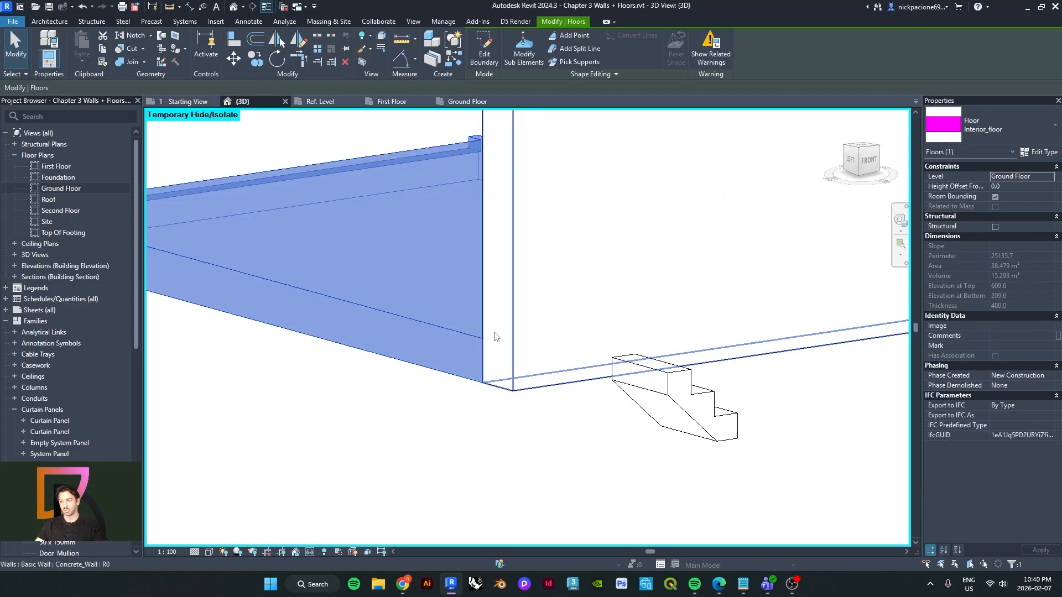
{"action": "middle_click_drag", "start_coordinate": [497, 337], "coordinate": [360, 397], "text": "shift"}
{"action": "left_click", "coordinate": [503, 317]}
{"action": "middle_click_drag", "start_coordinate": [555, 382], "coordinate": [278, 280], "text": "shift"}
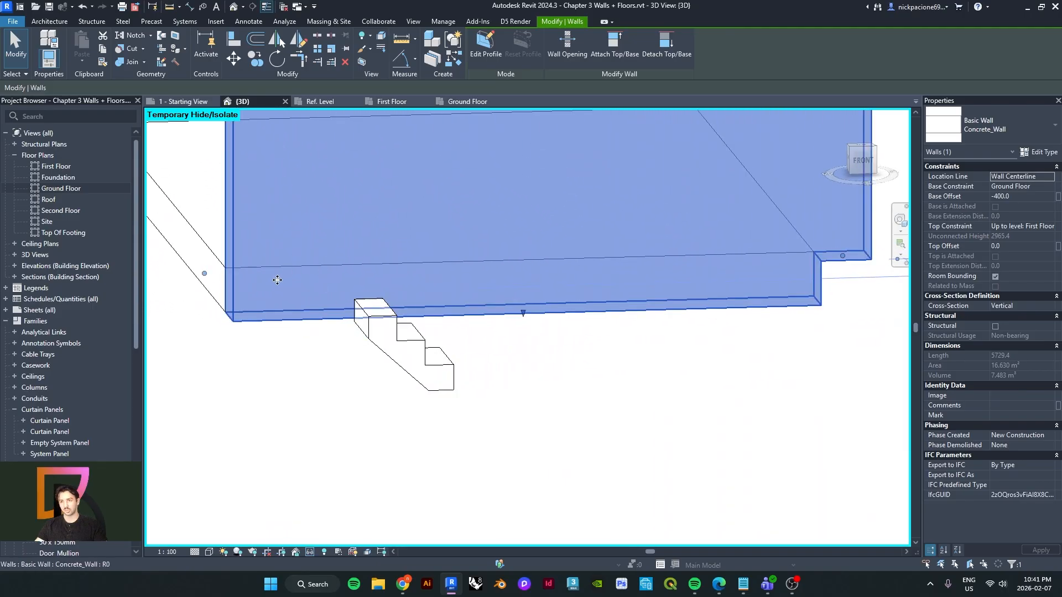
- Switch to the Dezeen article in the browser, look back through the gallery's previous images and close the gallery
{"action": "left_click", "coordinate": [717, 585]}
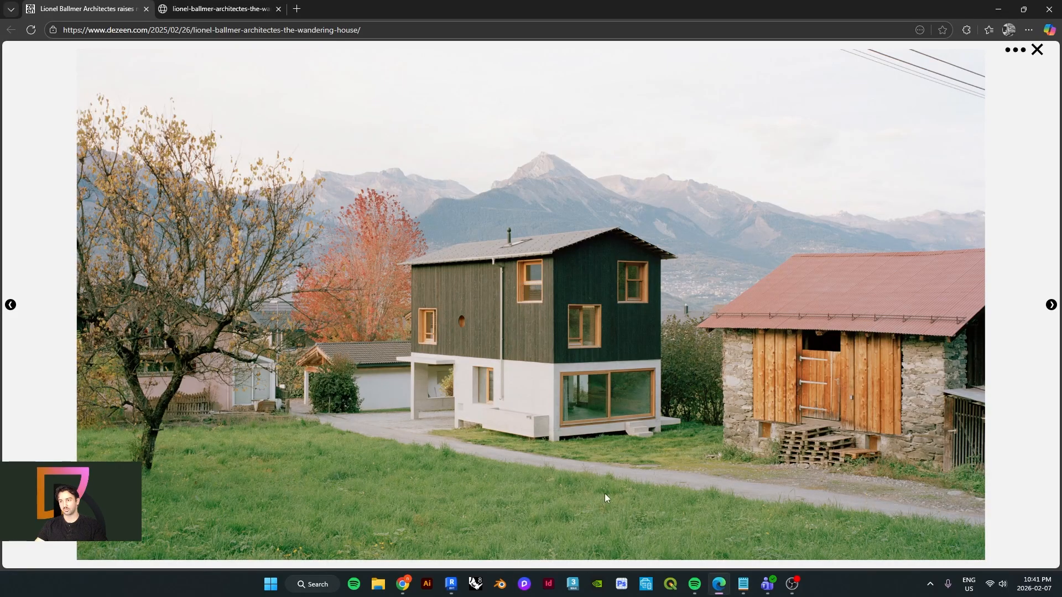
{"action": "left_click", "coordinate": [11, 309]}
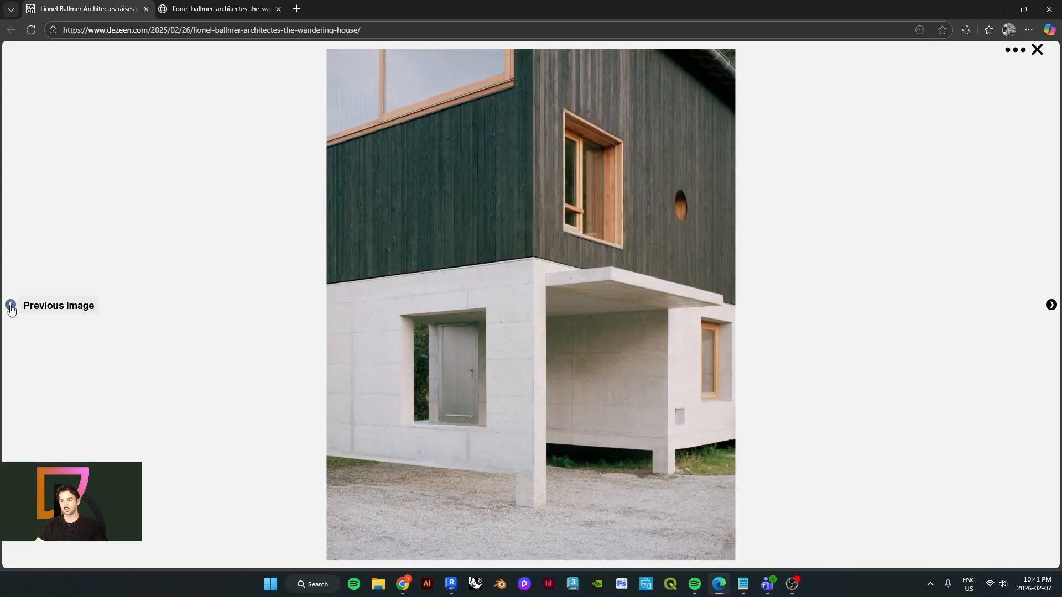
{"action": "left_click", "coordinate": [12, 309]}
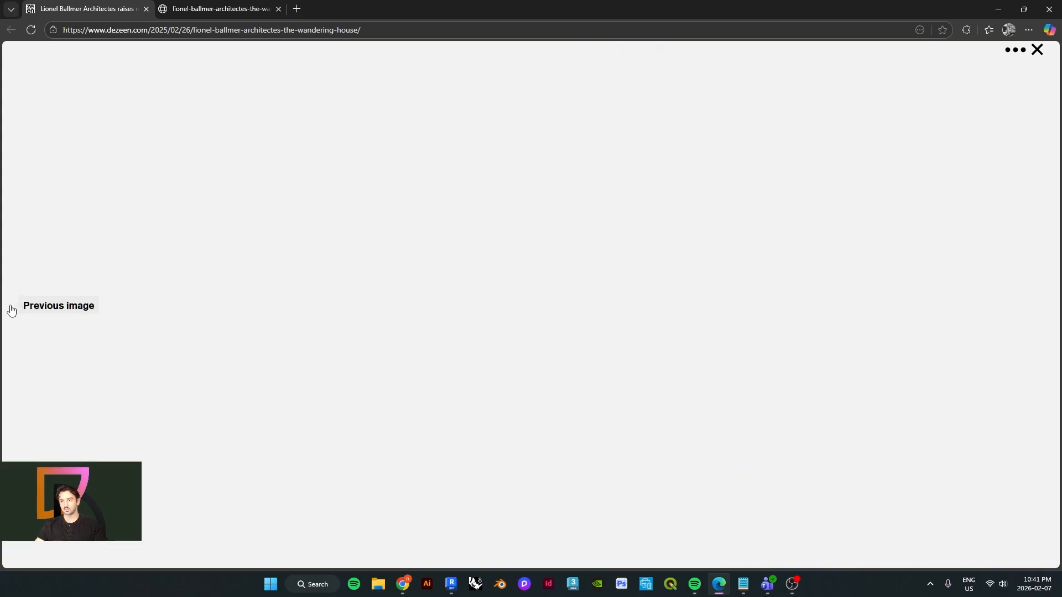
{"action": "left_click", "coordinate": [11, 309]}
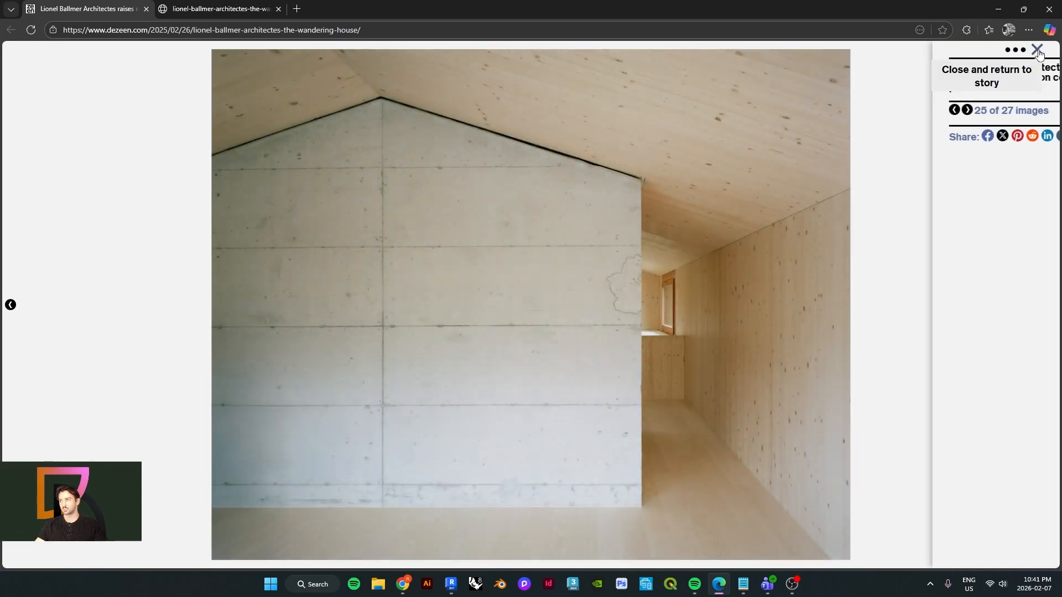
{"action": "left_click", "coordinate": [1037, 51]}
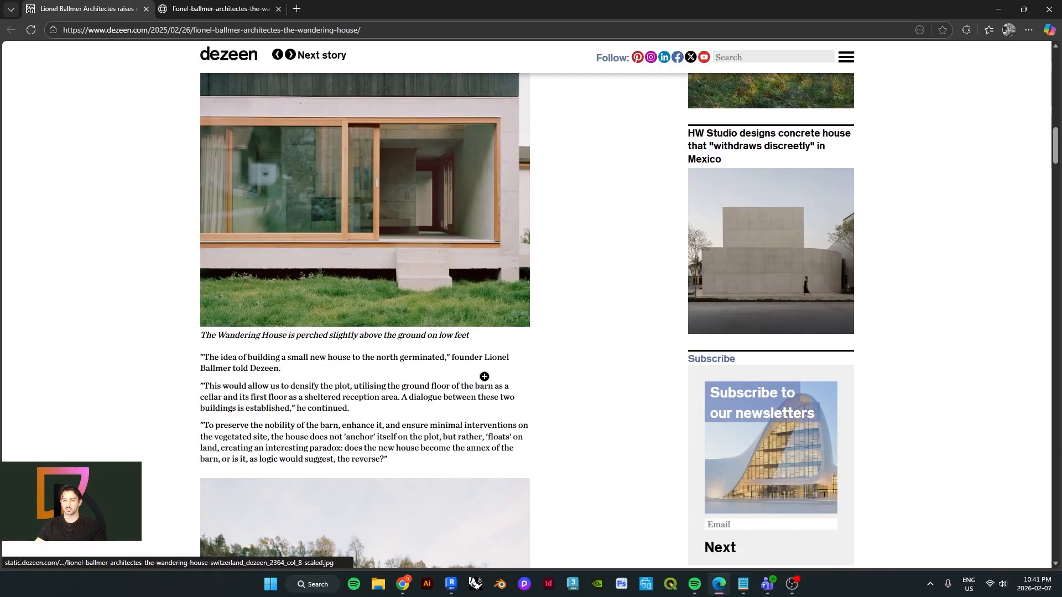
- Look through the Wandering House article's photos for a reference view of the concrete base and its steps
{"action": "scroll", "coordinate": [460, 401], "scroll_direction": "down", "scroll_amount": 15}
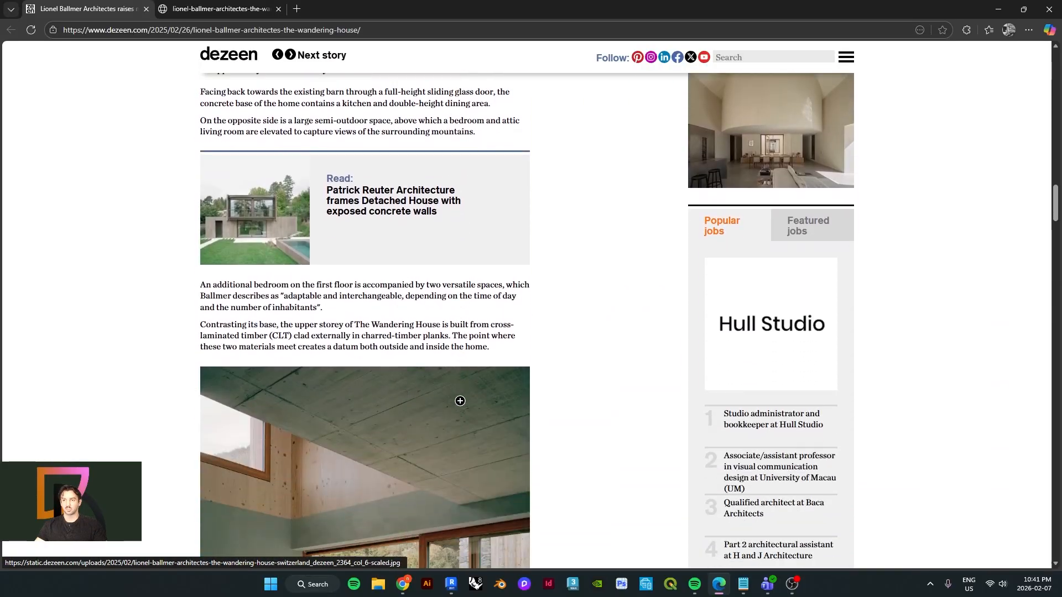
{"action": "scroll", "coordinate": [459, 401], "scroll_direction": "down", "scroll_amount": 20}
{"action": "scroll", "coordinate": [458, 396], "scroll_direction": "up", "scroll_amount": 6}
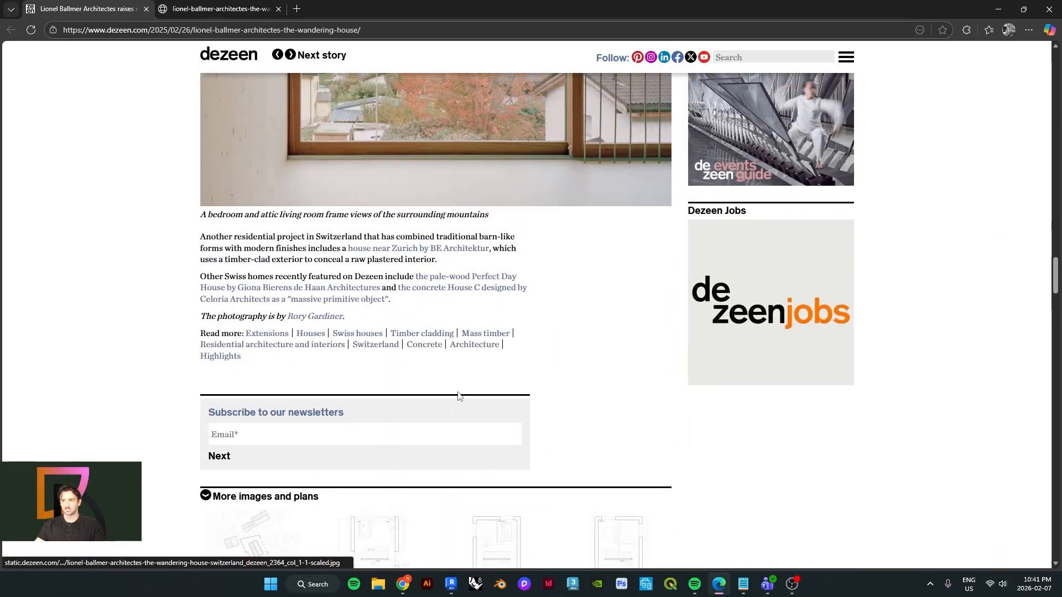
{"action": "scroll", "coordinate": [459, 396], "scroll_direction": "up", "scroll_amount": 20}
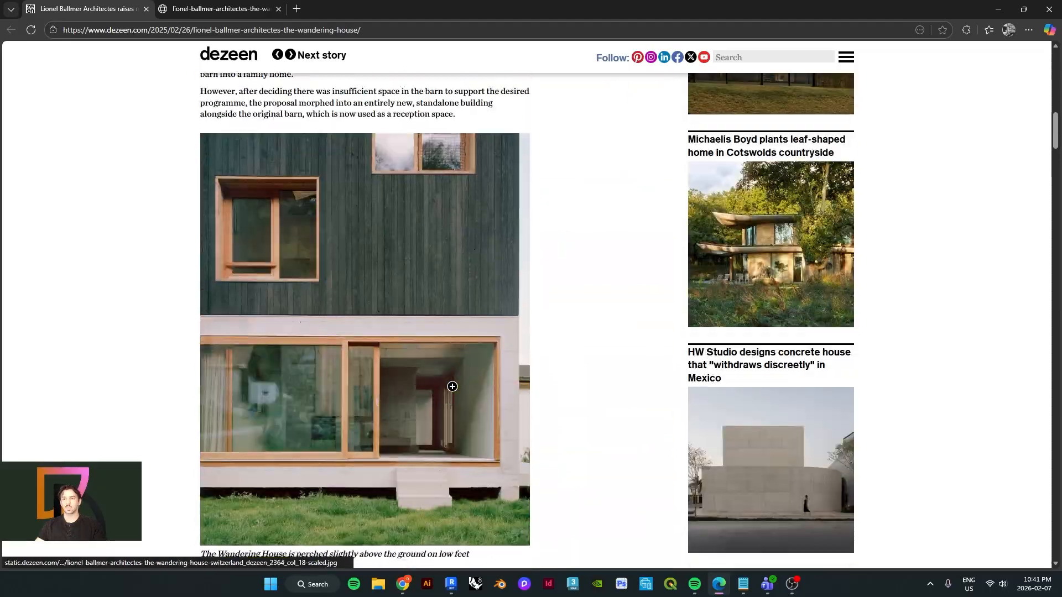
{"action": "scroll", "coordinate": [453, 387], "scroll_direction": "up", "scroll_amount": 10}
{"action": "scroll", "coordinate": [493, 384], "scroll_direction": "down", "scroll_amount": 5}
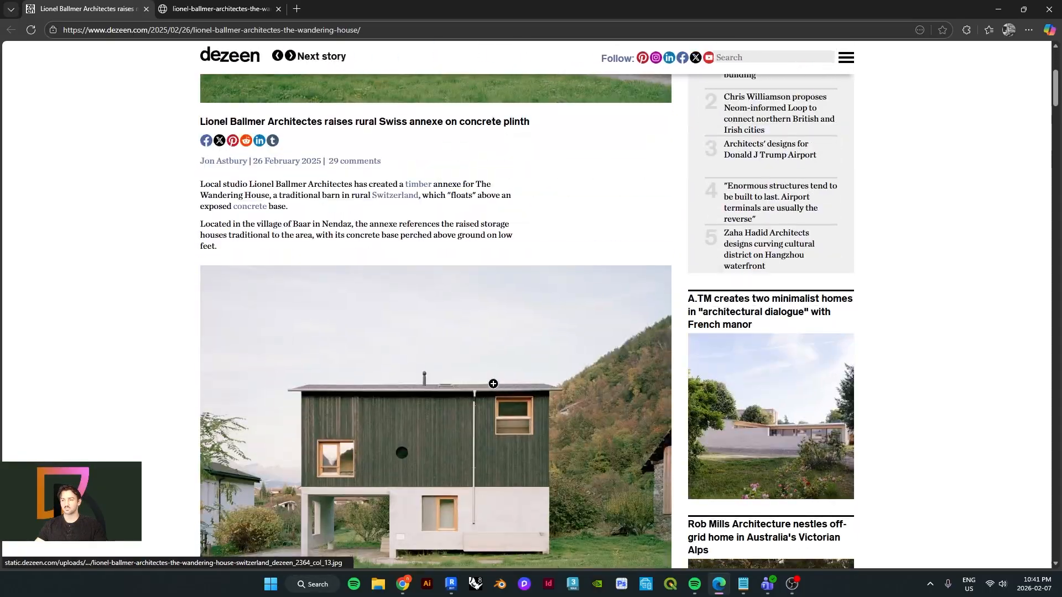
{"action": "scroll", "coordinate": [492, 383], "scroll_direction": "down", "scroll_amount": 15}
{"action": "scroll", "coordinate": [453, 381], "scroll_direction": "up", "scroll_amount": 5}
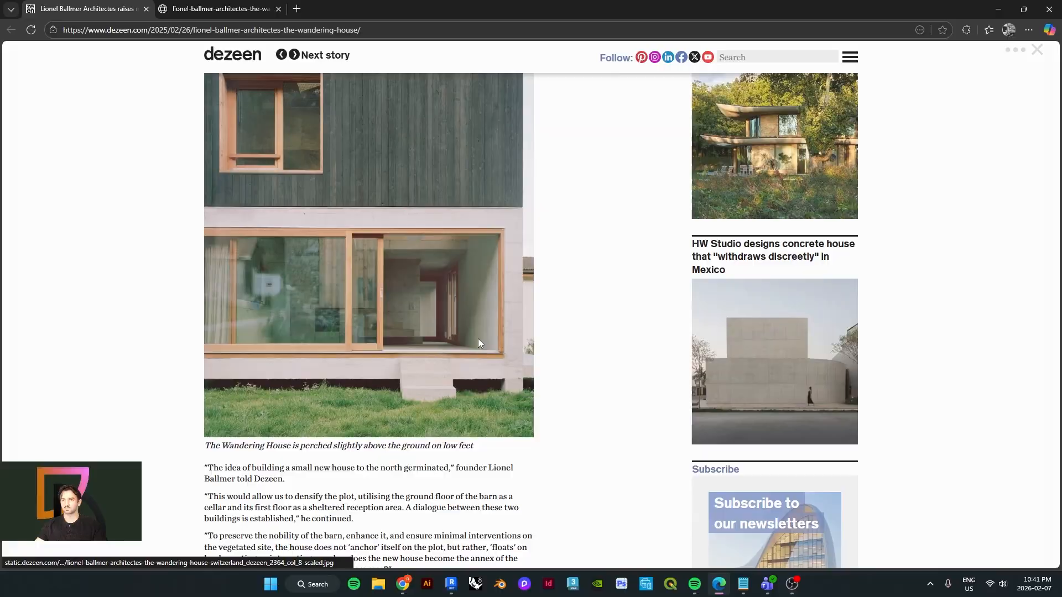
- Browse the Wandering House gallery for a photo showing the entry door, its landing and the concrete steps
{"action": "left_click", "coordinate": [478, 340]}
{"action": "left_click", "coordinate": [1051, 306]}
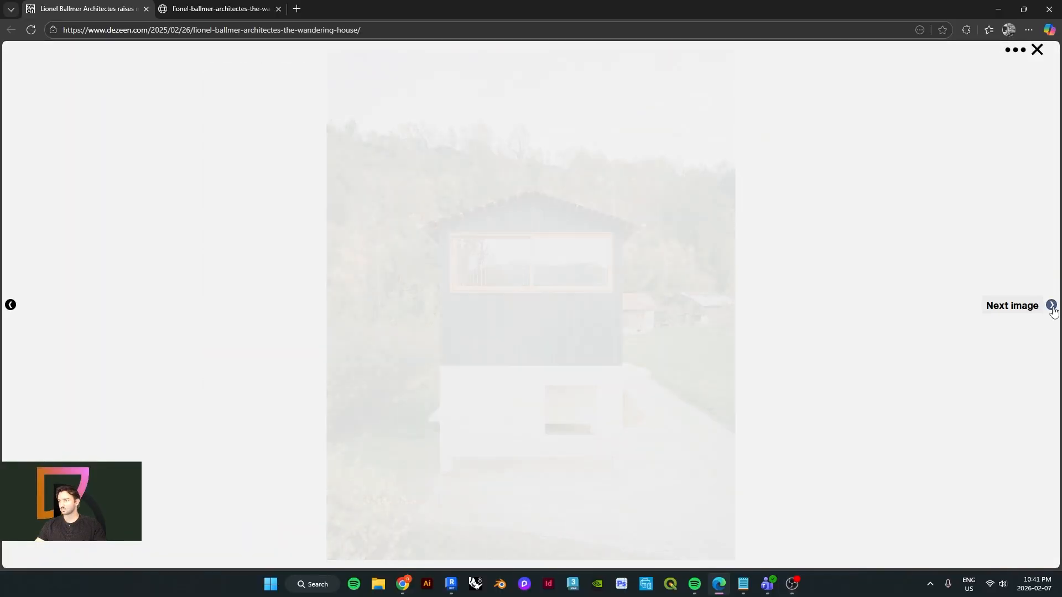
{"action": "left_click", "coordinate": [1051, 306]}
{"action": "left_click", "coordinate": [1051, 306]}
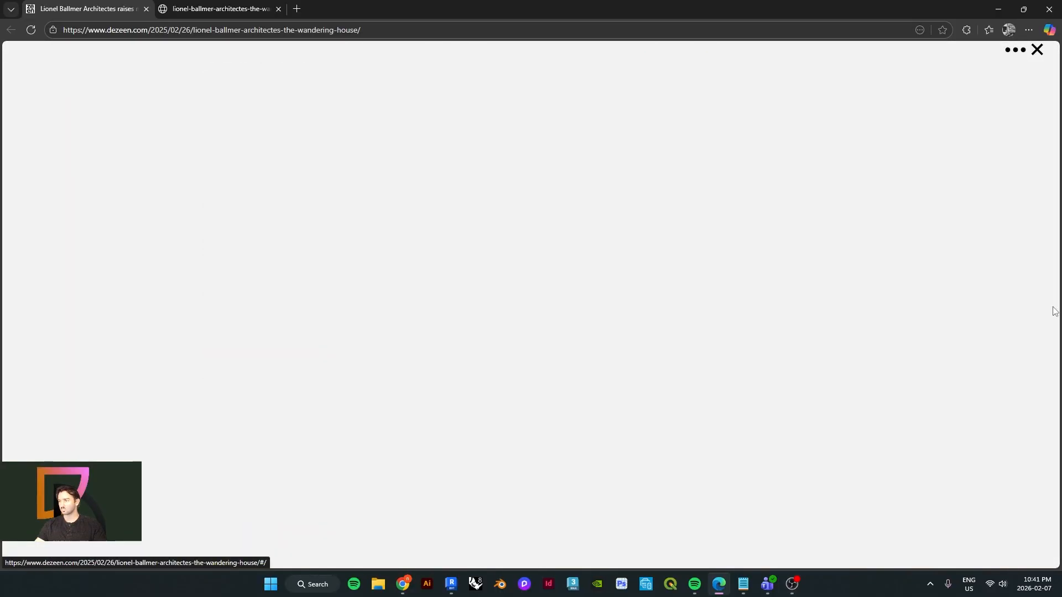
{"action": "left_click", "coordinate": [1053, 308]}
{"action": "left_click", "coordinate": [1053, 308]}
{"action": "left_click", "coordinate": [1053, 308]}
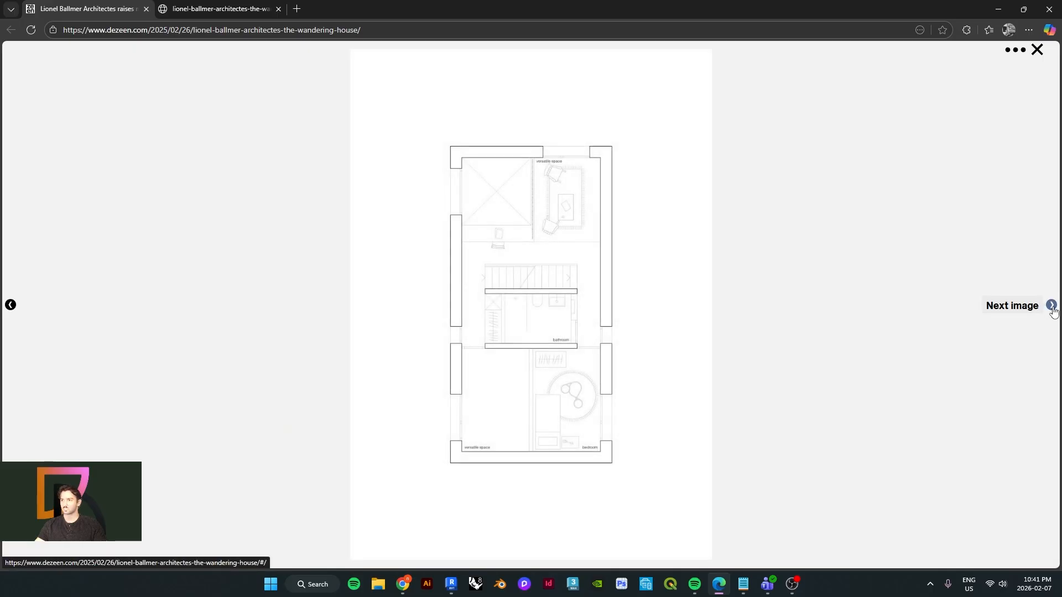
{"action": "left_click", "coordinate": [1052, 307]}
{"action": "left_click", "coordinate": [1052, 307]}
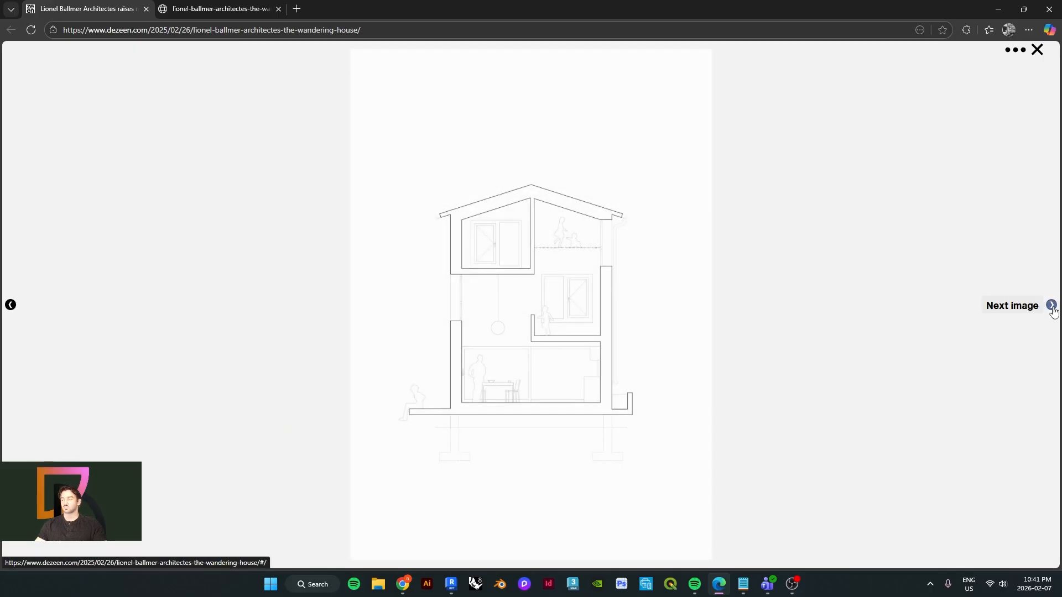
{"action": "left_click", "coordinate": [1052, 307]}
{"action": "left_click", "coordinate": [1052, 306]}
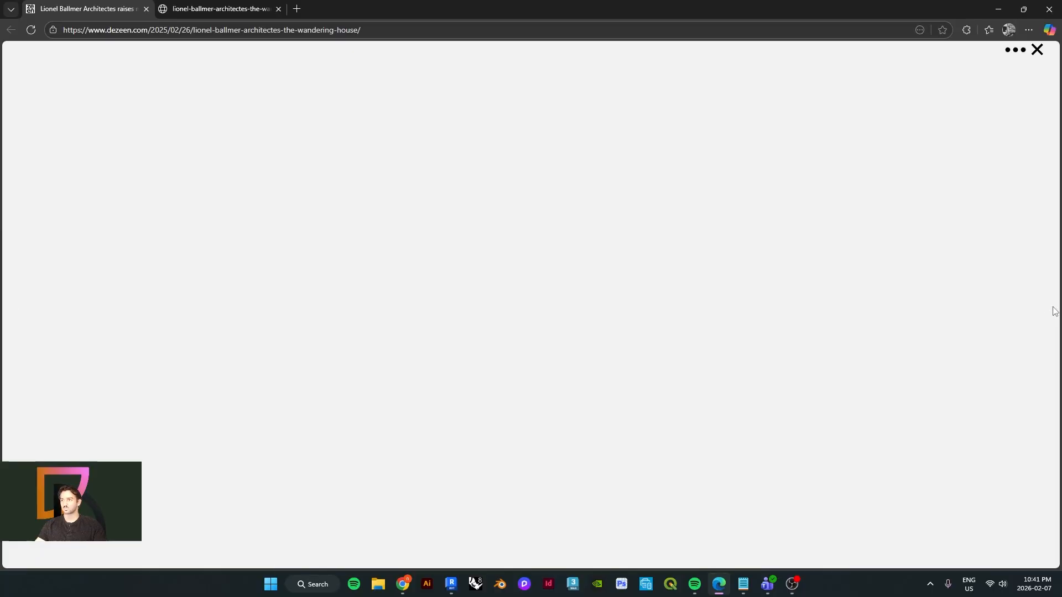
{"action": "left_click", "coordinate": [1052, 307]}
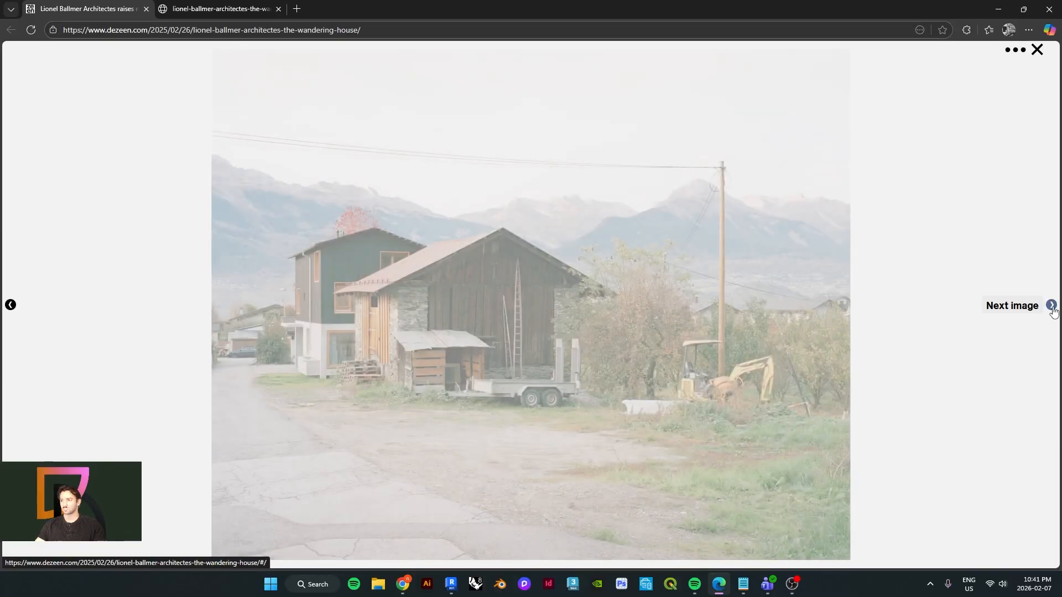
{"action": "left_click", "coordinate": [1052, 307]}
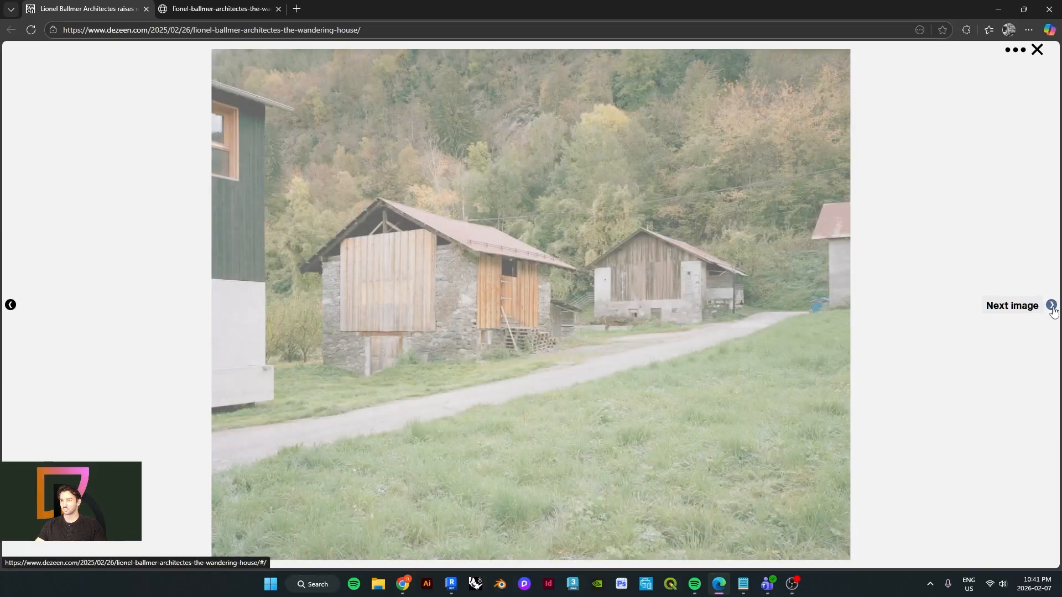
{"action": "left_click", "coordinate": [1053, 309]}
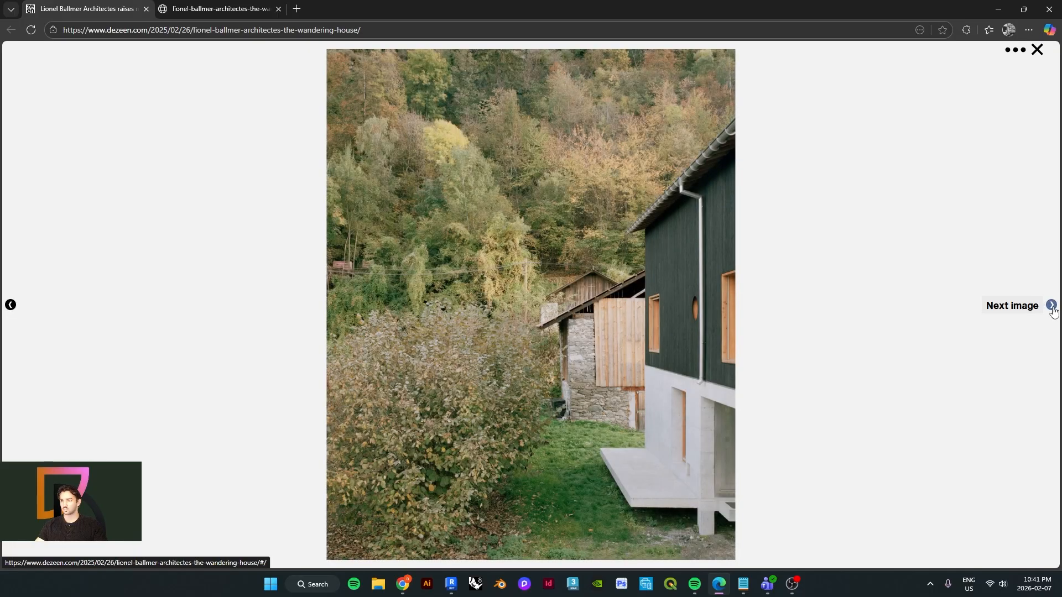
{"action": "left_click", "coordinate": [1052, 308]}
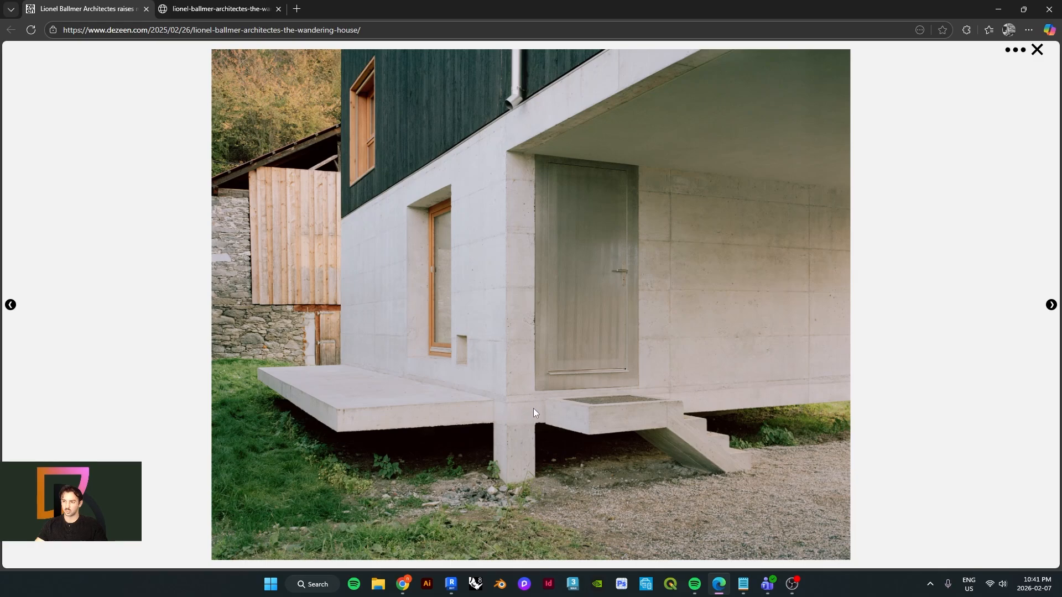
- Open the entry stair photo in its own tab and examine up close how the landing and steps meet the concrete wall
{"action": "right_click", "coordinate": [597, 409]}
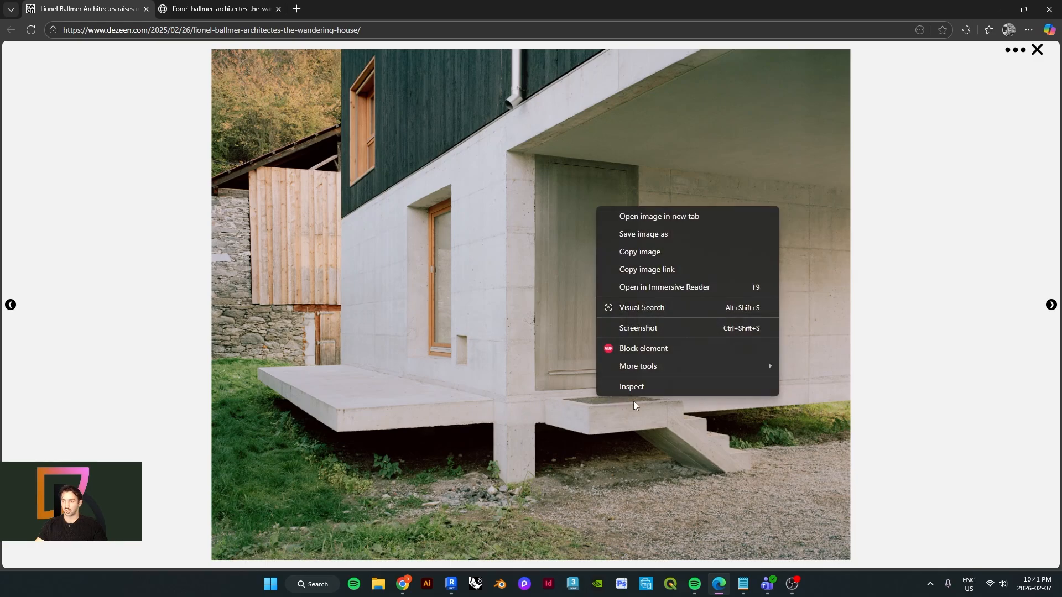
{"action": "left_click", "coordinate": [664, 216]}
{"action": "key", "text": "ctrl+Tab"}
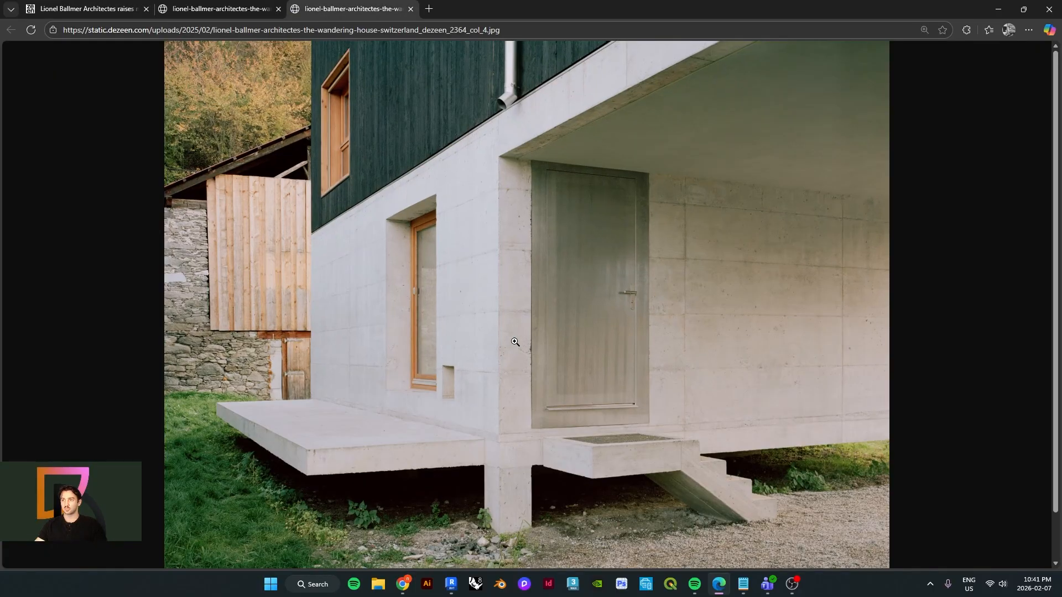
{"action": "left_click", "coordinate": [595, 453]}
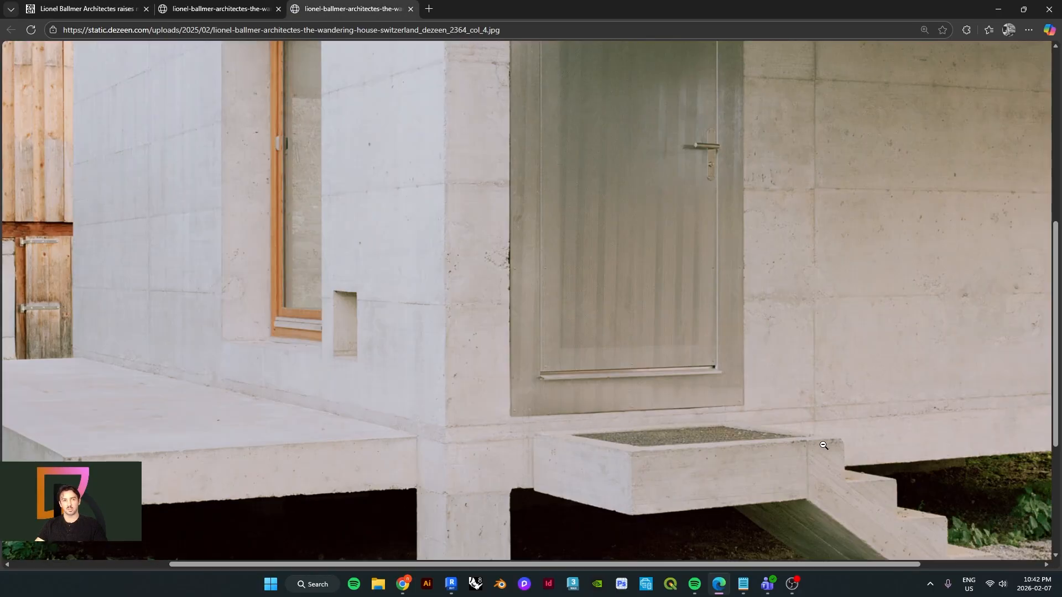
{"action": "scroll", "coordinate": [760, 471], "scroll_direction": "down", "scroll_amount": 3}
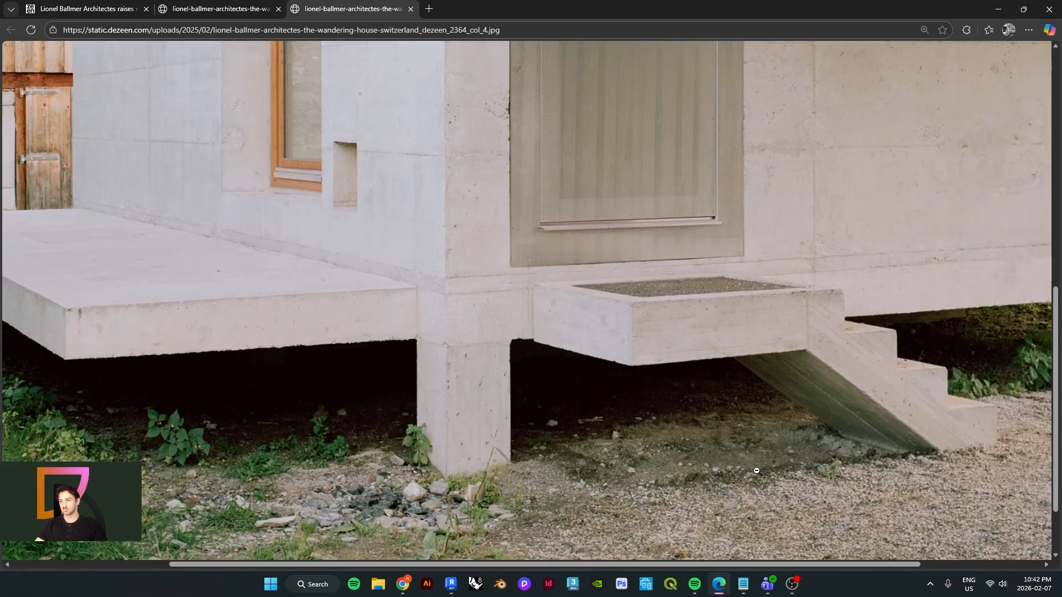
{"action": "scroll", "coordinate": [529, 420], "scroll_direction": "up", "scroll_amount": 2}
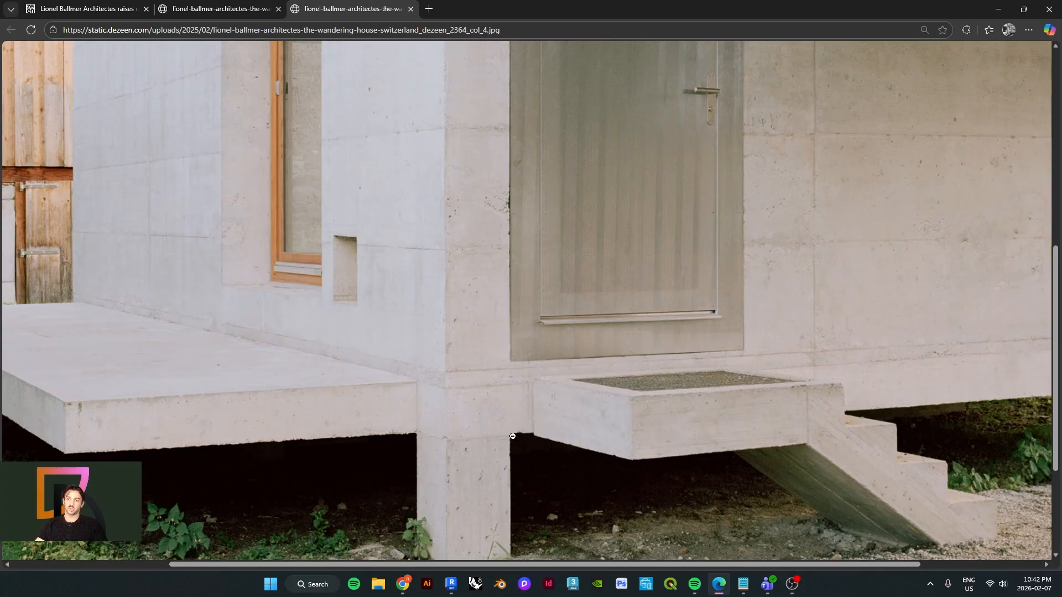
- Switch back to Revit and open the isolated entry stair for editing in the 3D view
{"action": "left_click", "coordinate": [451, 584]}
{"action": "left_click", "coordinate": [394, 436]}
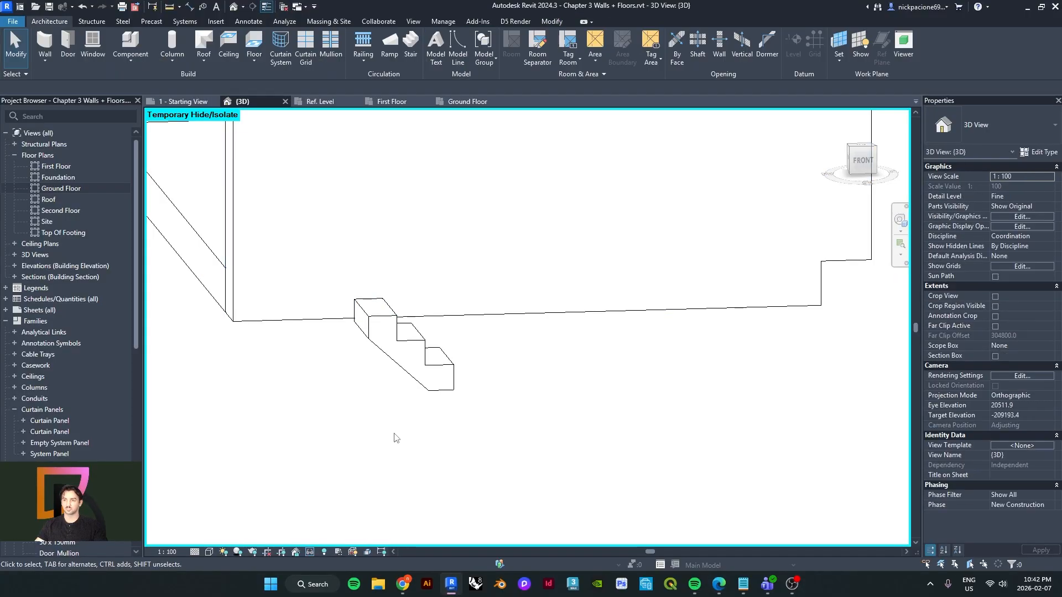
{"action": "middle_click_drag", "start_coordinate": [393, 436], "coordinate": [514, 463], "text": "shift"}
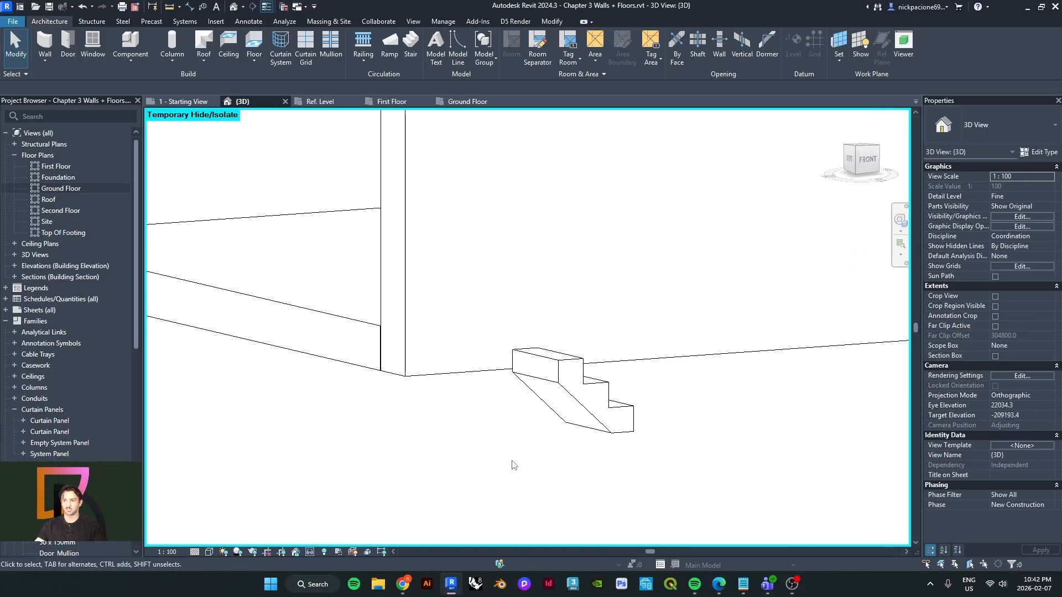
{"action": "middle_click_drag", "start_coordinate": [355, 337], "coordinate": [506, 343], "text": "shift"}
{"action": "left_click", "coordinate": [519, 361]}
{"action": "key", "text": "Escape"}
{"action": "left_click", "coordinate": [543, 359]}
{"action": "scroll", "coordinate": [531, 417], "scroll_direction": "down", "scroll_amount": 1}
{"action": "left_click", "coordinate": [479, 50]}
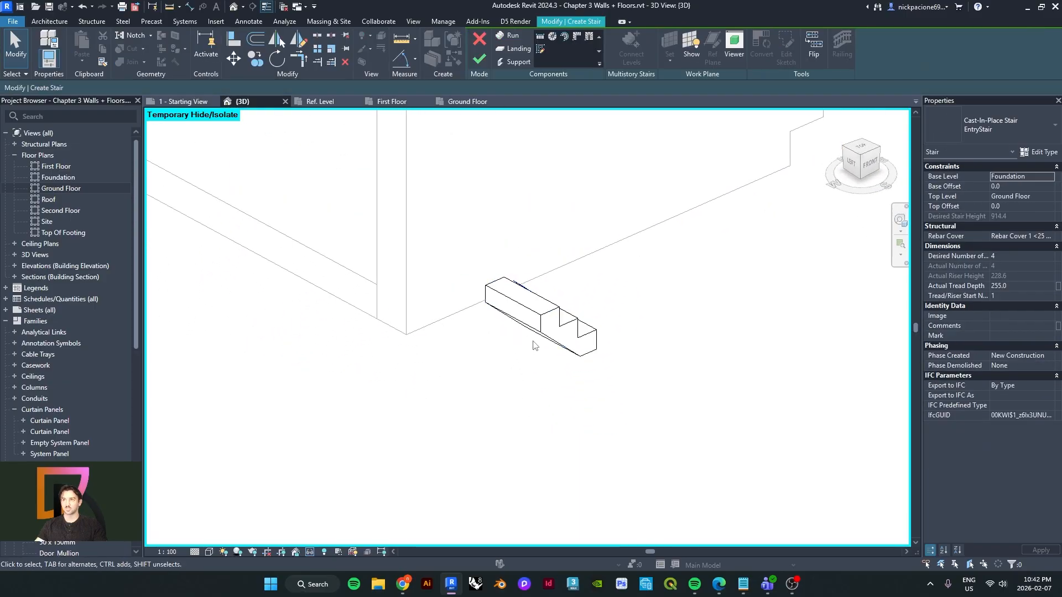
- Try to sketch a landing for the entry stair directly in the 3D view
{"action": "left_click", "coordinate": [516, 51]}
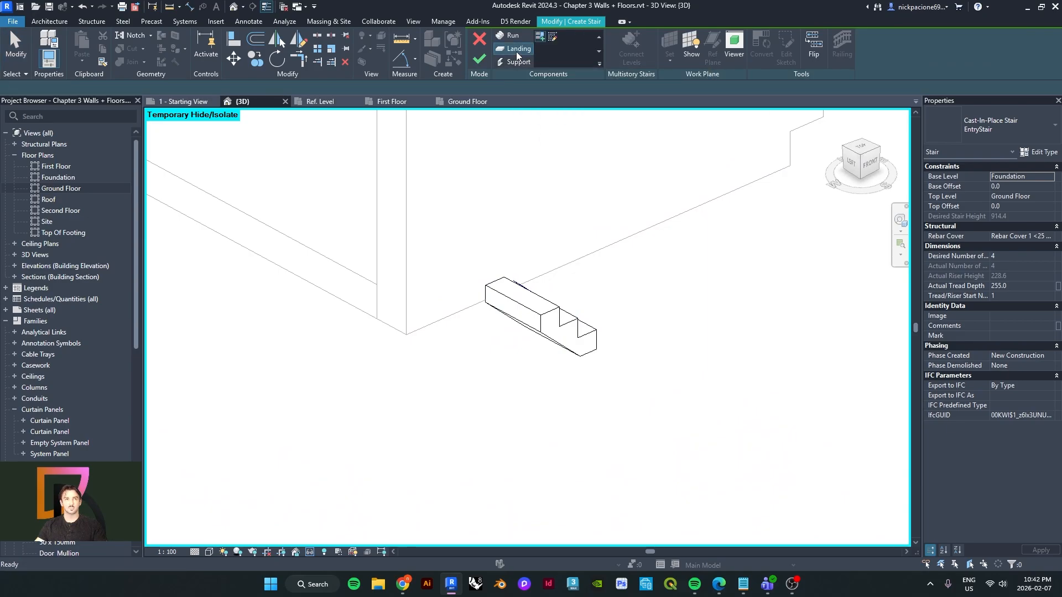
{"action": "left_click", "coordinate": [552, 37]}
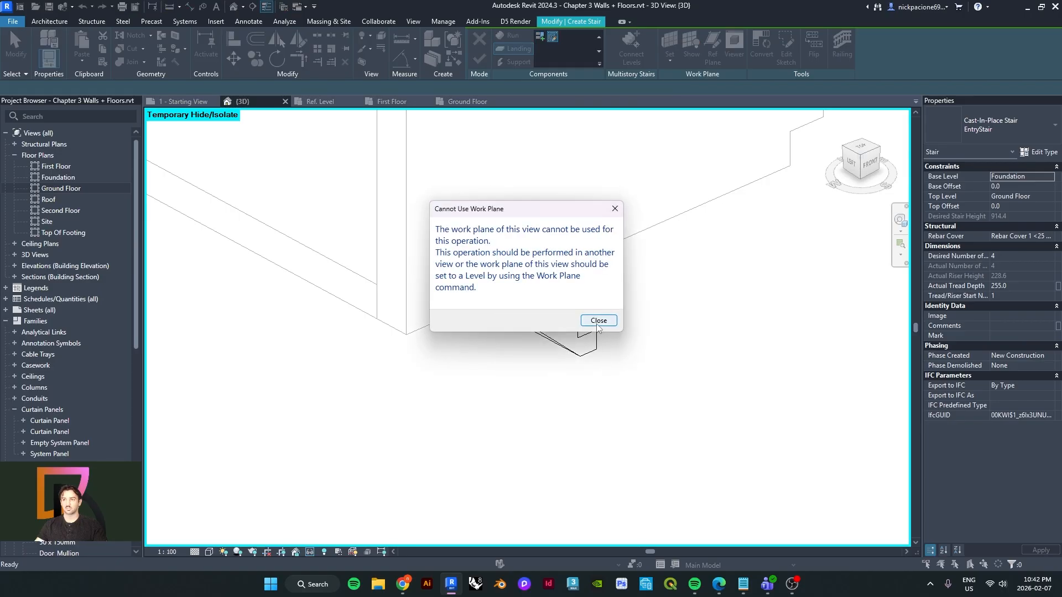
{"action": "left_click", "coordinate": [598, 321]}
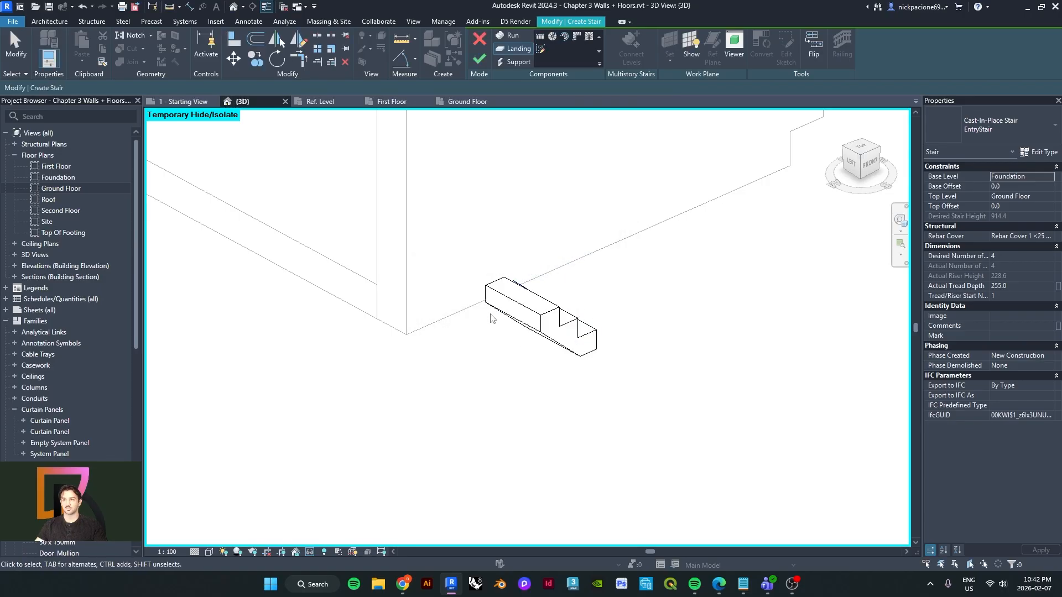
{"action": "left_click", "coordinate": [539, 50]}
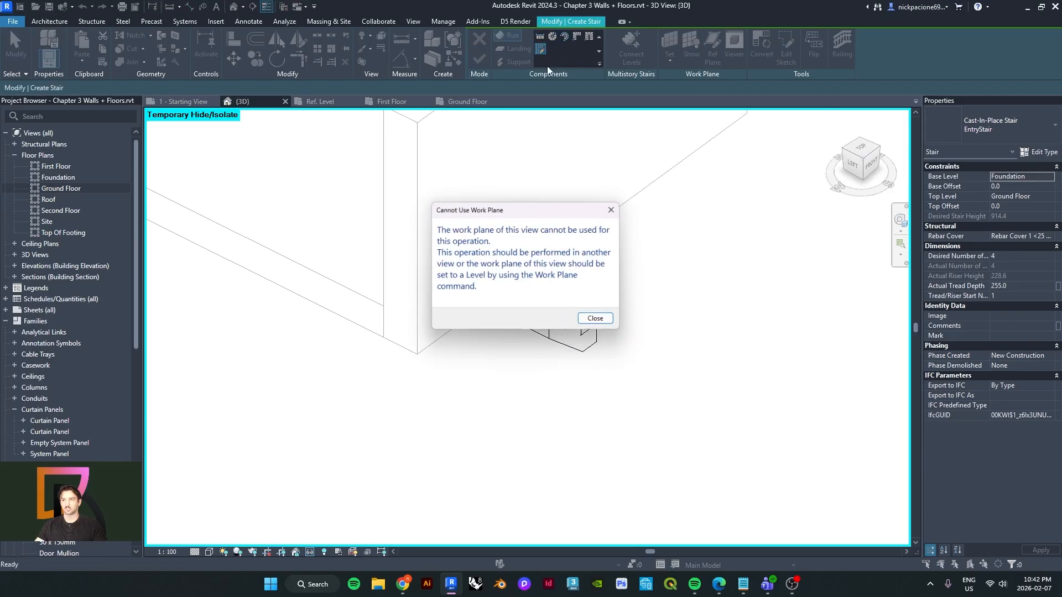
{"action": "left_click", "coordinate": [599, 321]}
- Reset the temporary hide/isolate to show the whole model and finish editing the entry stair
{"action": "left_click", "coordinate": [310, 553]}
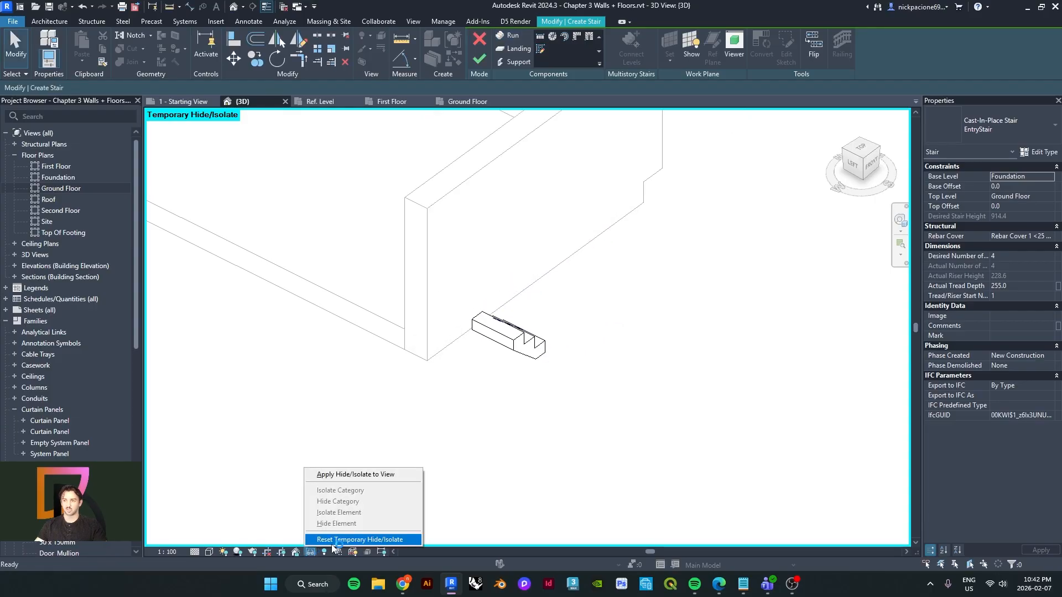
{"action": "left_click", "coordinate": [354, 540]}
{"action": "scroll", "coordinate": [444, 324], "scroll_direction": "up", "scroll_amount": 3}
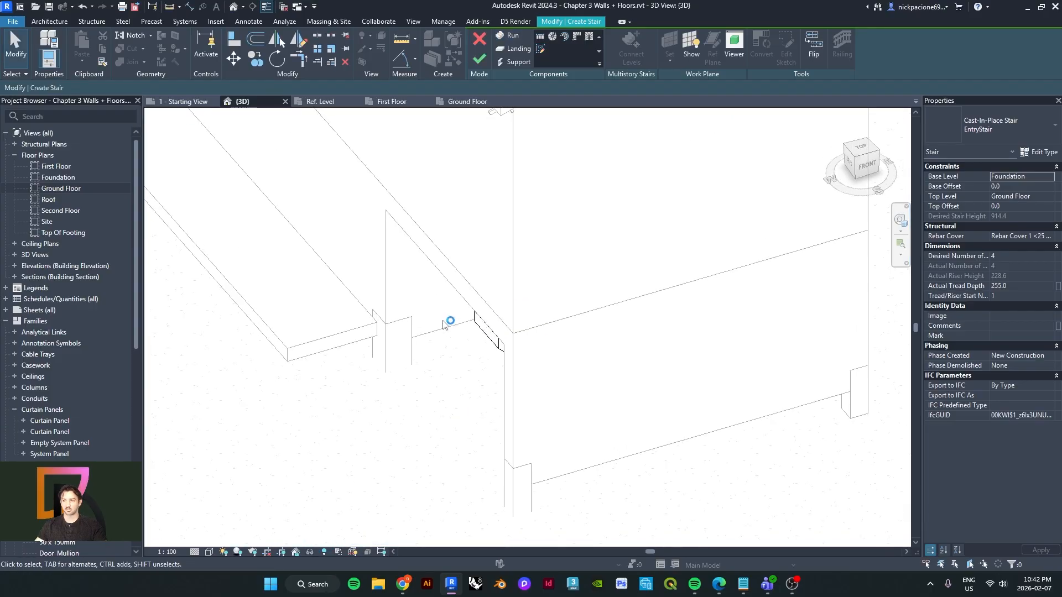
{"action": "left_click", "coordinate": [479, 58]}
- Delete both 900mm Pipe railings from the entry stair
{"action": "scroll", "coordinate": [498, 310], "scroll_direction": "up", "scroll_amount": 3}
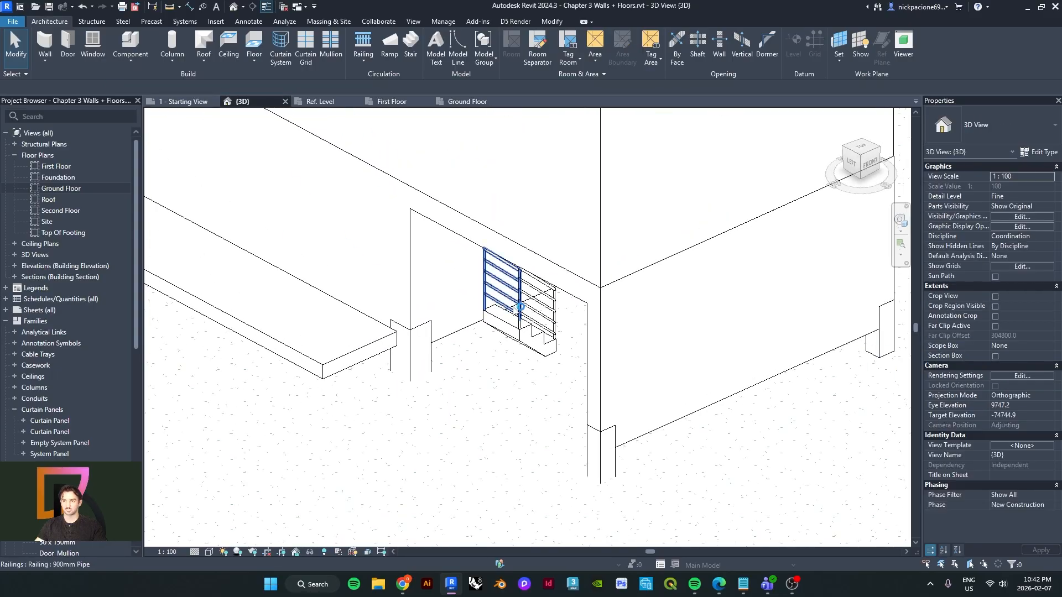
{"action": "left_click", "coordinate": [539, 276]}
{"action": "key", "text": "Delete"}
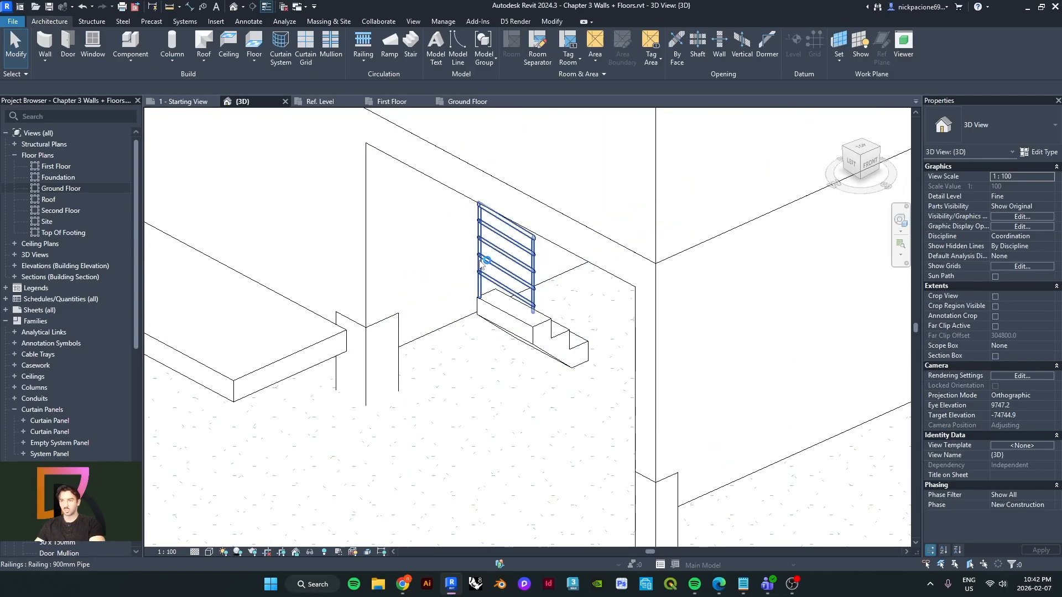
{"action": "left_click", "coordinate": [479, 257]}
{"action": "key", "text": "Delete"}
- Edit the entry stair again and switch to the Ground Floor plan view with the stair still in edit mode
{"action": "mouse_move", "coordinate": [485, 325]}
{"action": "middle_mouse_down", "text": "shift"}
{"action": "mouse_move", "coordinate": [510, 314]}
{"action": "mouse_move", "coordinate": [481, 334]}
{"action": "middle_mouse_up", "text": "shift"}
{"action": "left_click", "coordinate": [510, 319]}
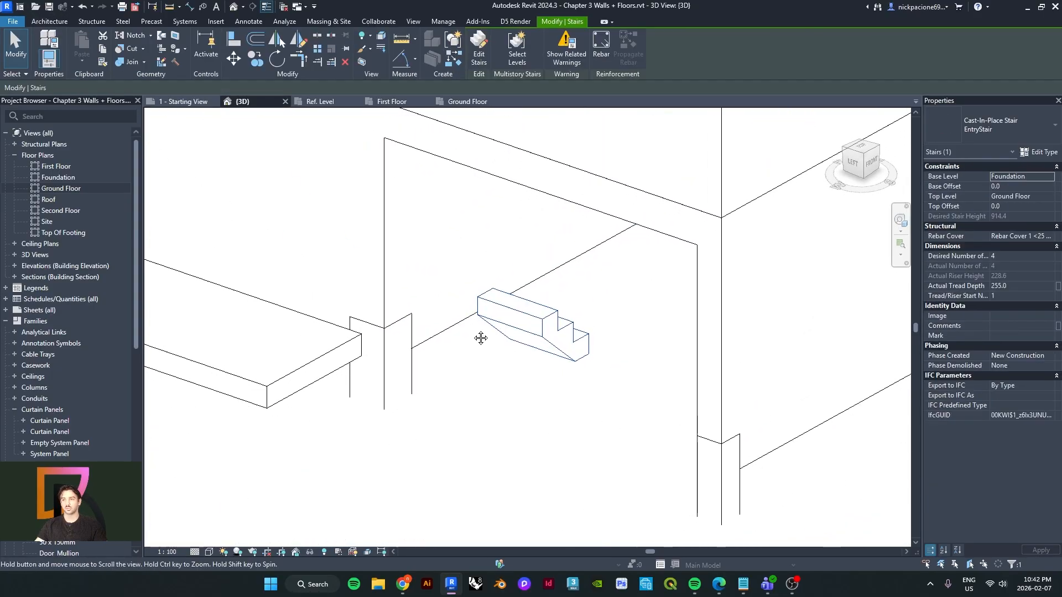
{"action": "left_click", "coordinate": [479, 69]}
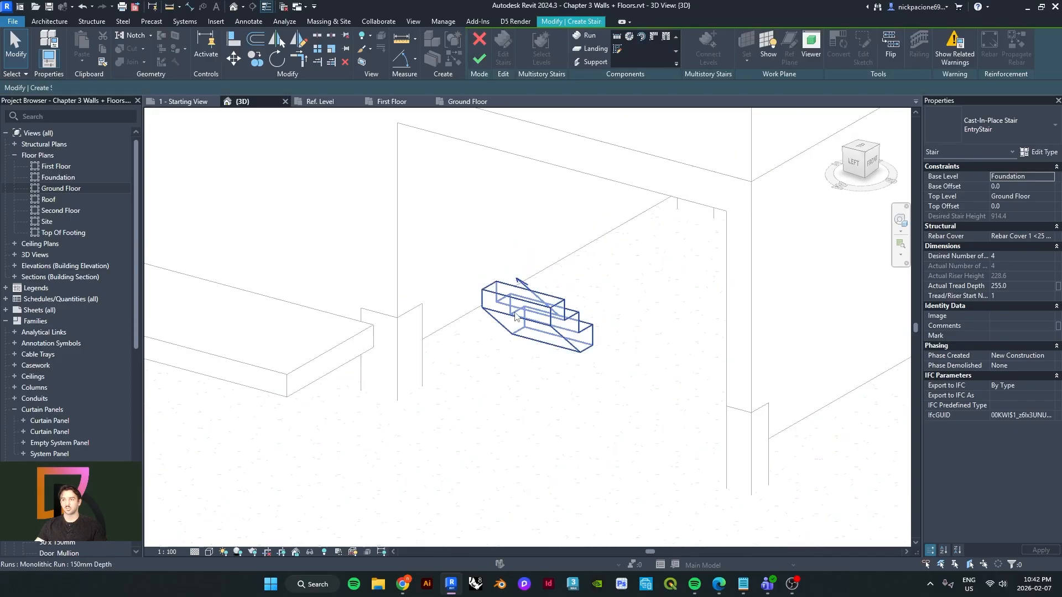
{"action": "middle_click_drag", "start_coordinate": [498, 365], "coordinate": [506, 373], "text": "shift"}
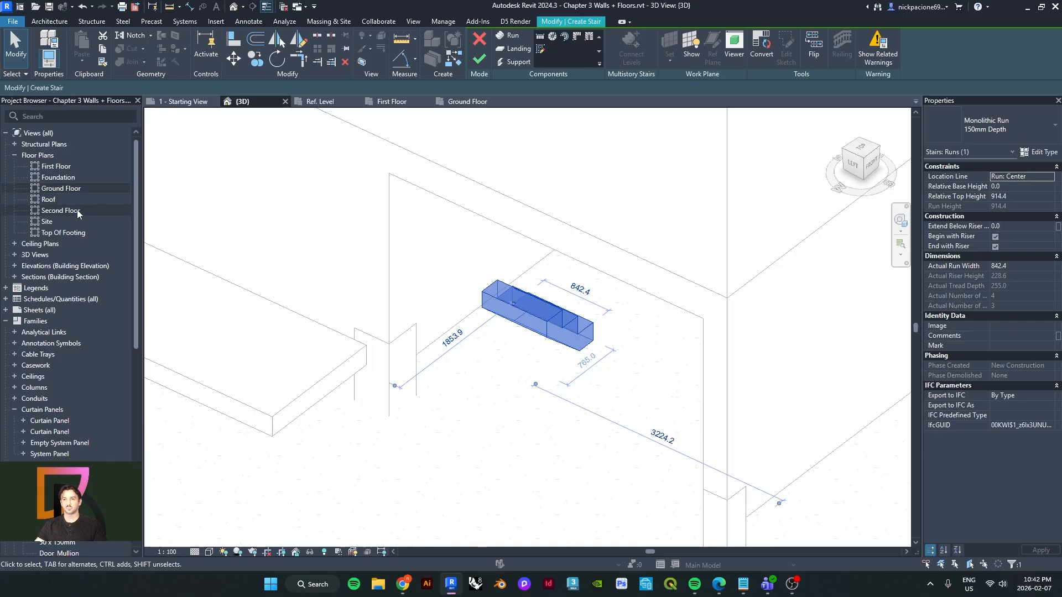
{"action": "left_click", "coordinate": [74, 190]}
{"action": "double_click", "coordinate": [74, 190]}
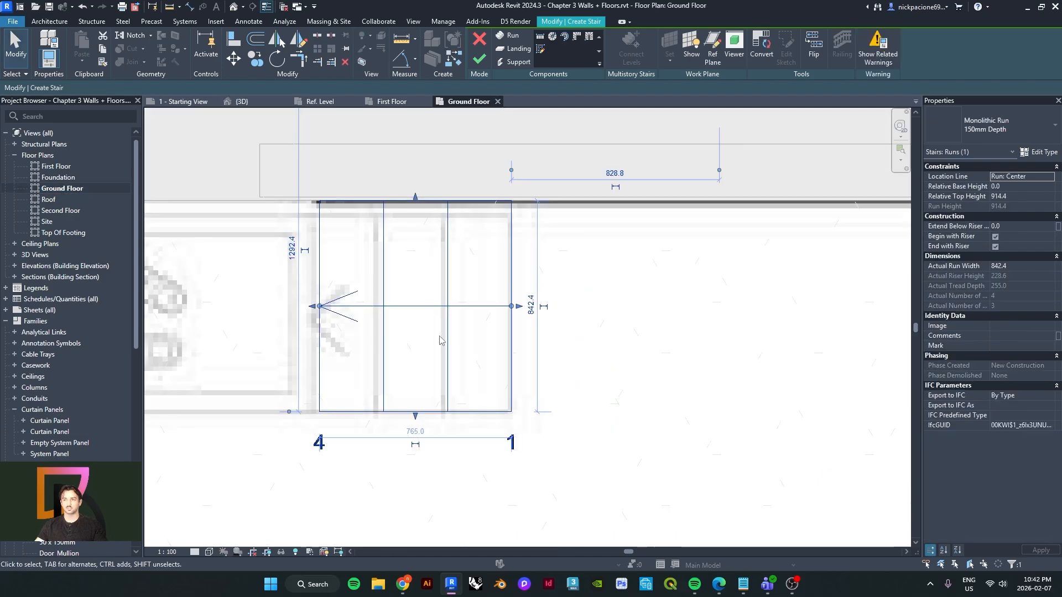
- Sketch a rectangular landing about 1089 by 842 mm from the stair's top riser along the wall, following the plan underlay, and finish the sketch
{"action": "left_click", "coordinate": [514, 48]}
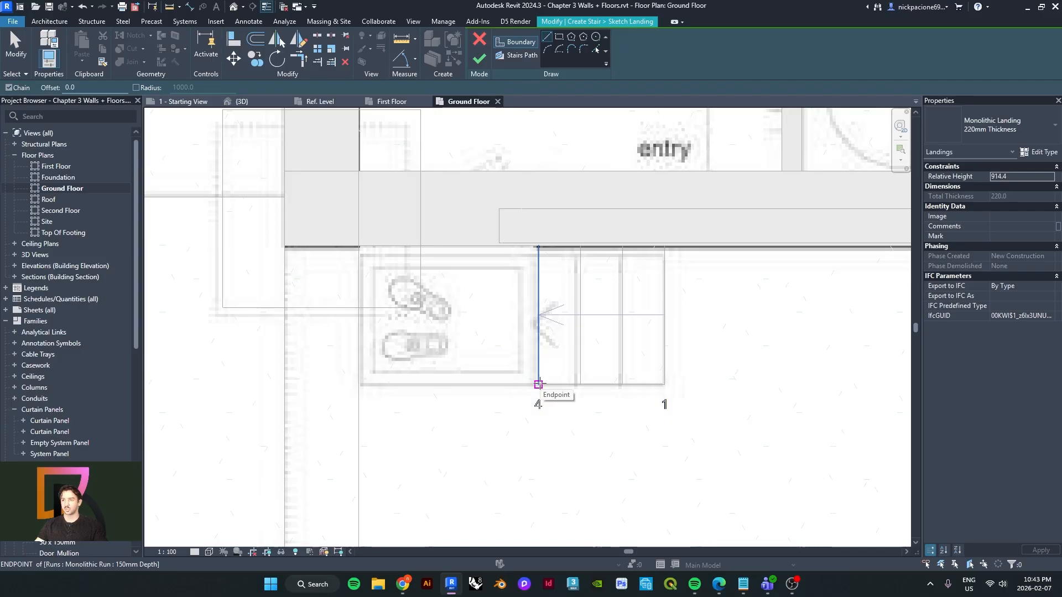
{"action": "left_click", "coordinate": [539, 384]}
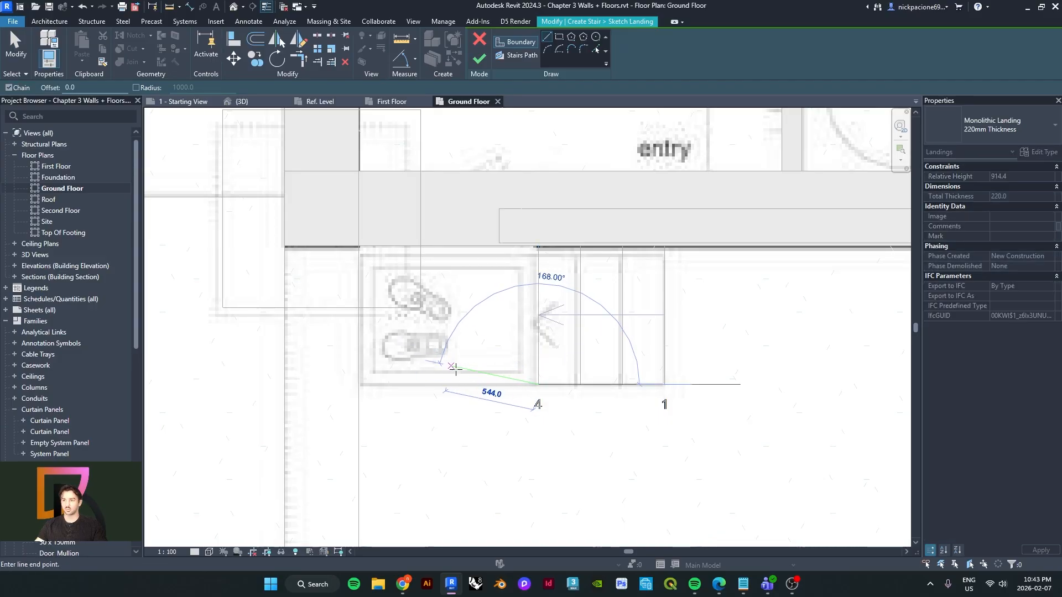
{"action": "key", "text": "Escape"}
{"action": "key", "text": "Escape"}
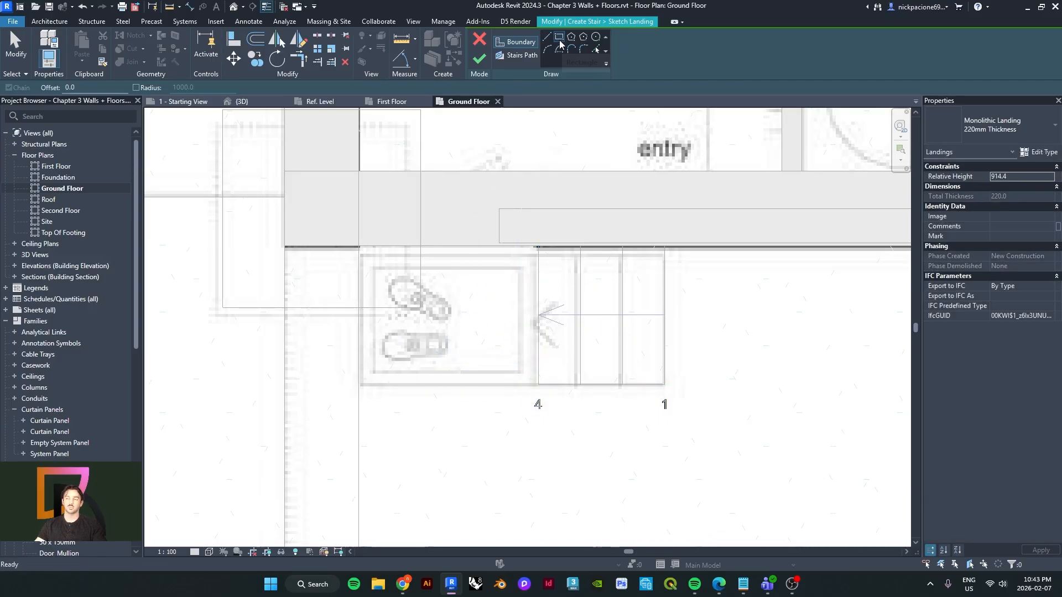
{"action": "left_click", "coordinate": [539, 383]}
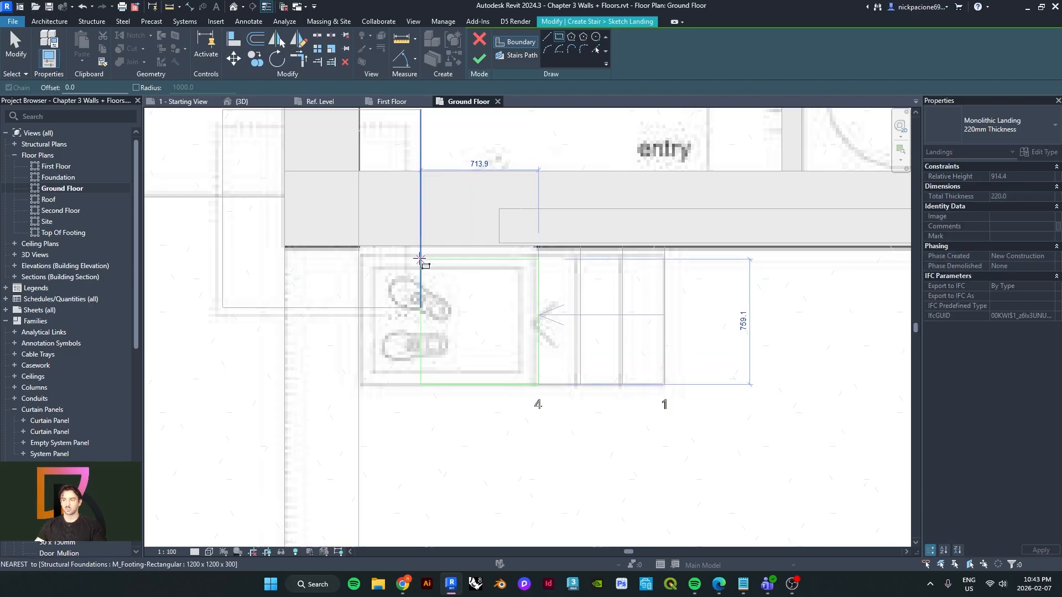
{"action": "left_click", "coordinate": [359, 246]}
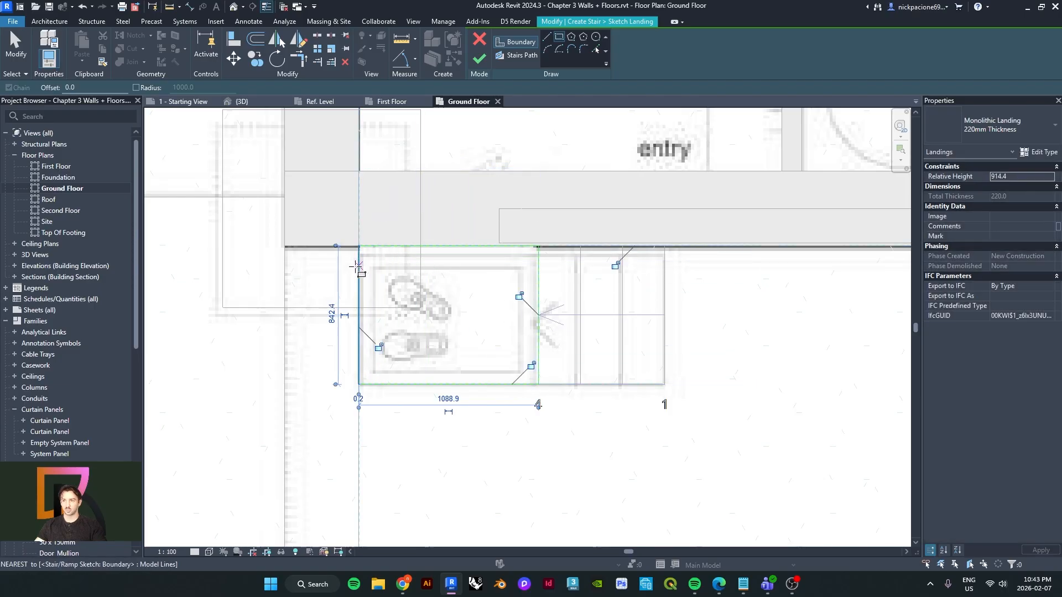
{"action": "left_click", "coordinate": [480, 59]}
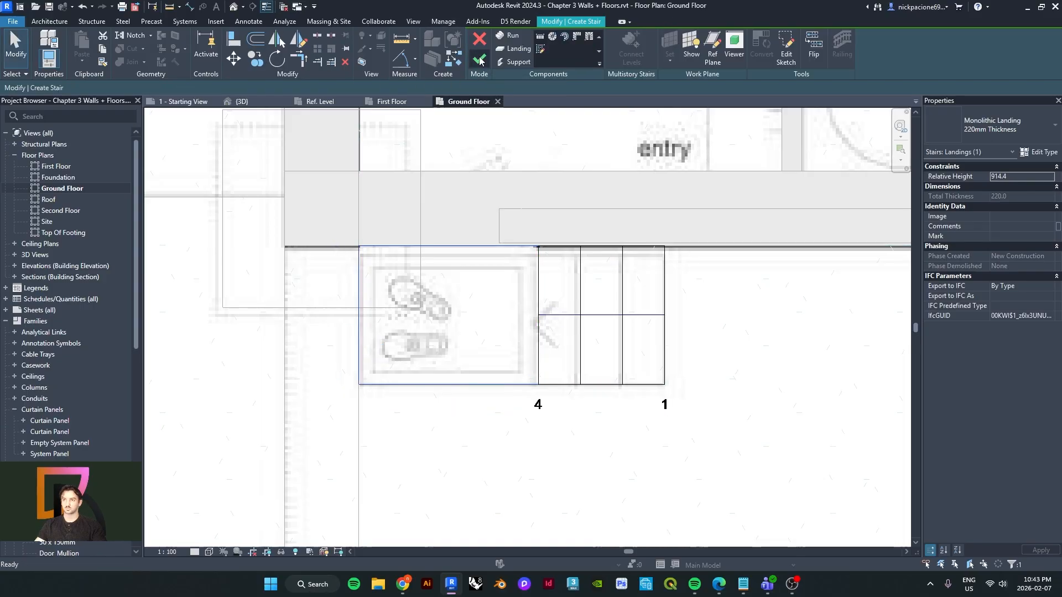
- Finish editing the entry stair with its new landing and open the default 3D view on it
{"action": "left_click", "coordinate": [479, 59]}
{"action": "left_click", "coordinate": [233, 8]}
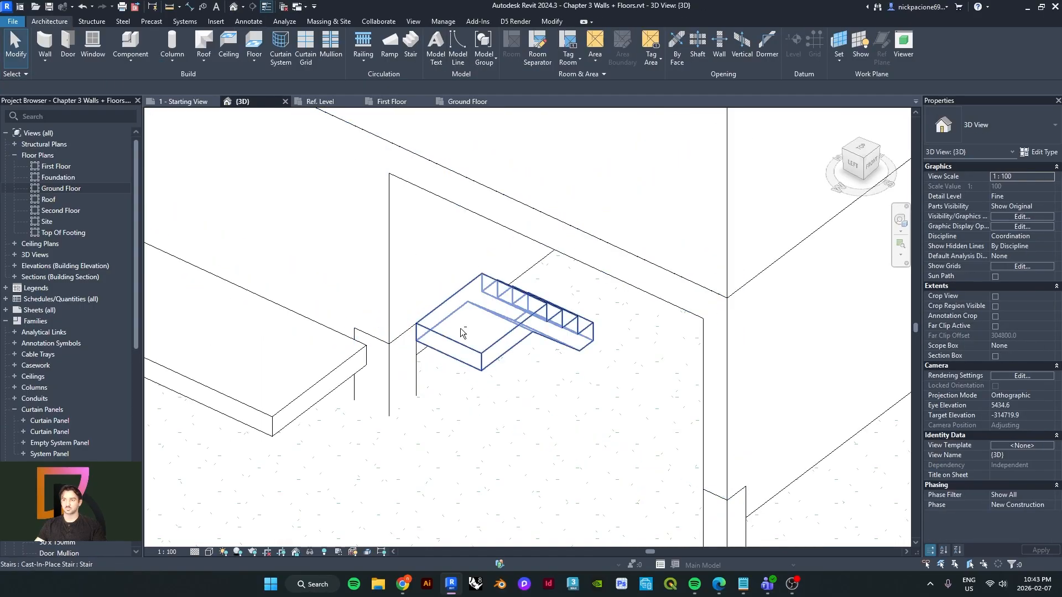
{"action": "scroll", "coordinate": [510, 313], "scroll_direction": "up", "scroll_amount": 2}
{"action": "scroll", "coordinate": [510, 312], "scroll_direction": "down", "scroll_amount": 2}
{"action": "scroll", "coordinate": [510, 312], "scroll_direction": "up", "scroll_amount": 2}
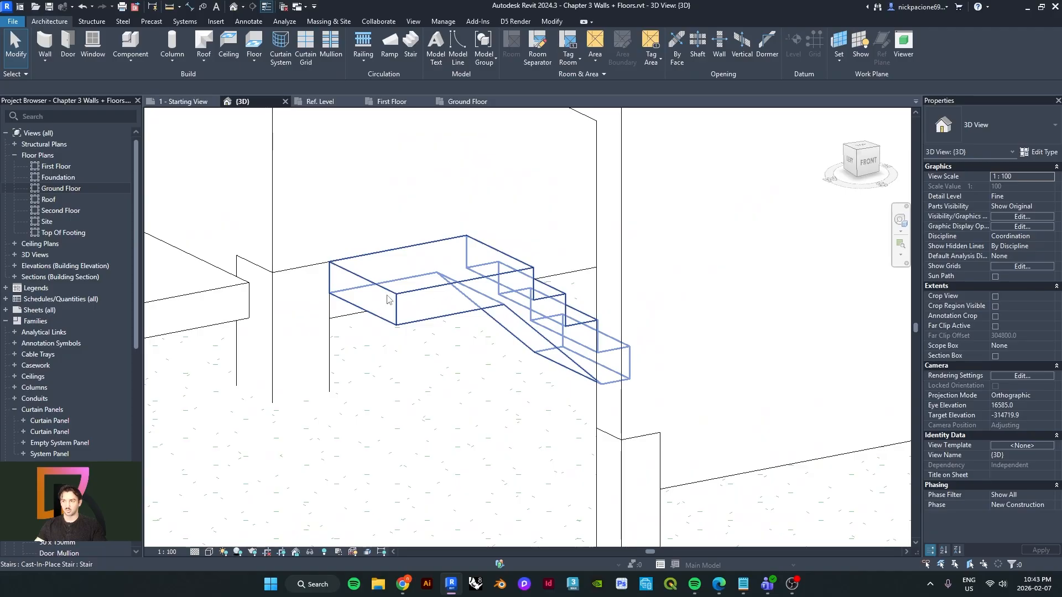
- Examine the entry stair's landing from the side and compare its thickness with the reference photo in the browser
{"action": "middle_click_drag", "start_coordinate": [387, 300], "coordinate": [313, 275], "text": "shift"}
{"action": "middle_click_drag", "start_coordinate": [306, 315], "coordinate": [335, 275]}
{"action": "left_click", "coordinate": [403, 223]}
{"action": "middle_click_drag", "start_coordinate": [403, 223], "coordinate": [455, 290], "text": "shift"}
{"action": "left_click", "coordinate": [485, 329]}
{"action": "middle_click_drag", "start_coordinate": [485, 329], "coordinate": [622, 287], "text": "shift"}
{"action": "left_click", "coordinate": [714, 285]}
{"action": "middle_click_drag", "start_coordinate": [496, 284], "coordinate": [457, 318]}
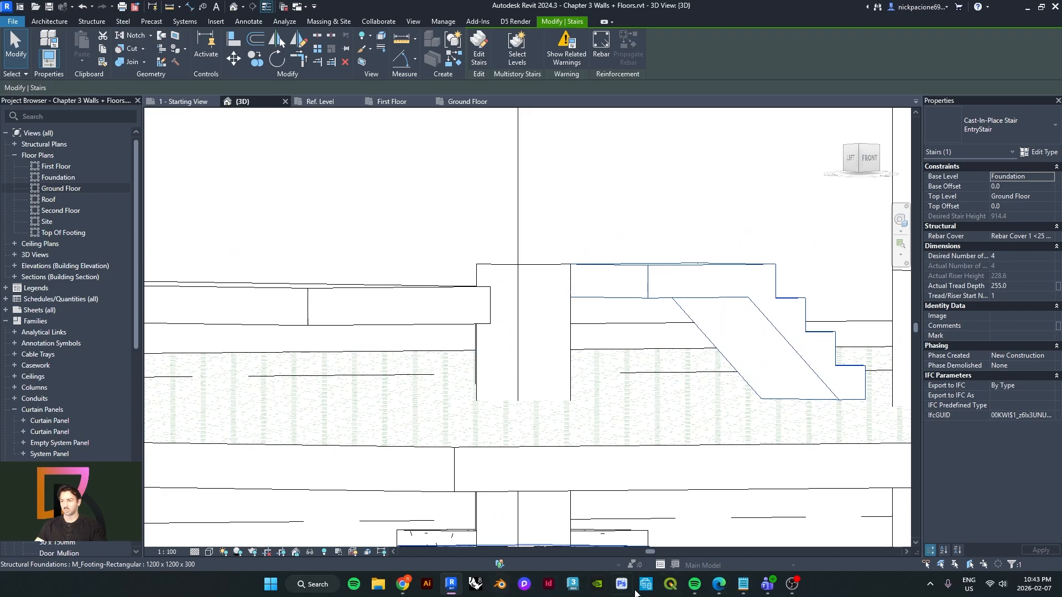
{"action": "left_click", "coordinate": [719, 584]}
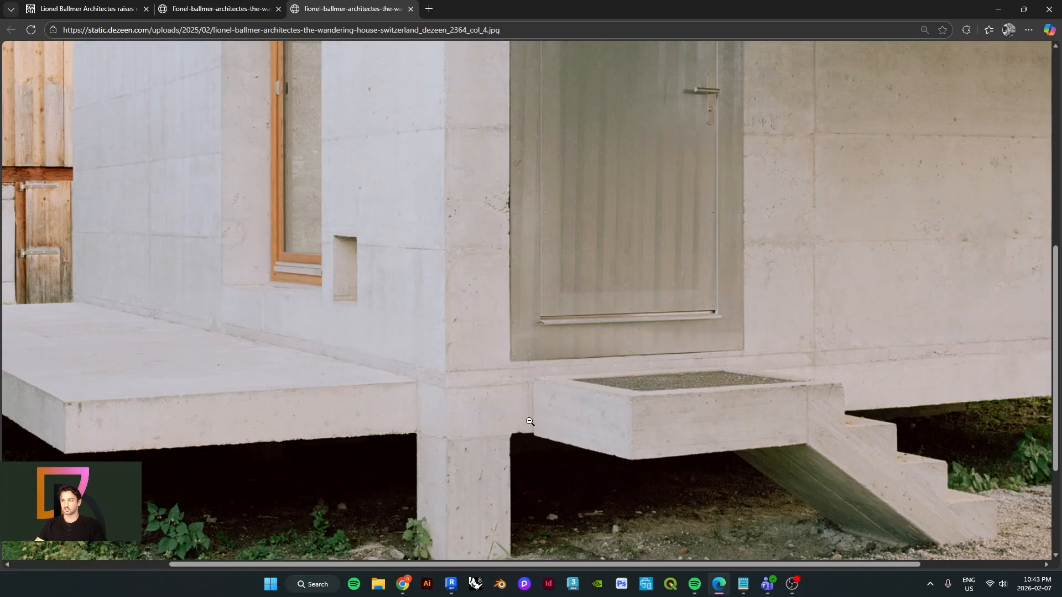
{"action": "left_click", "coordinate": [999, 9]}
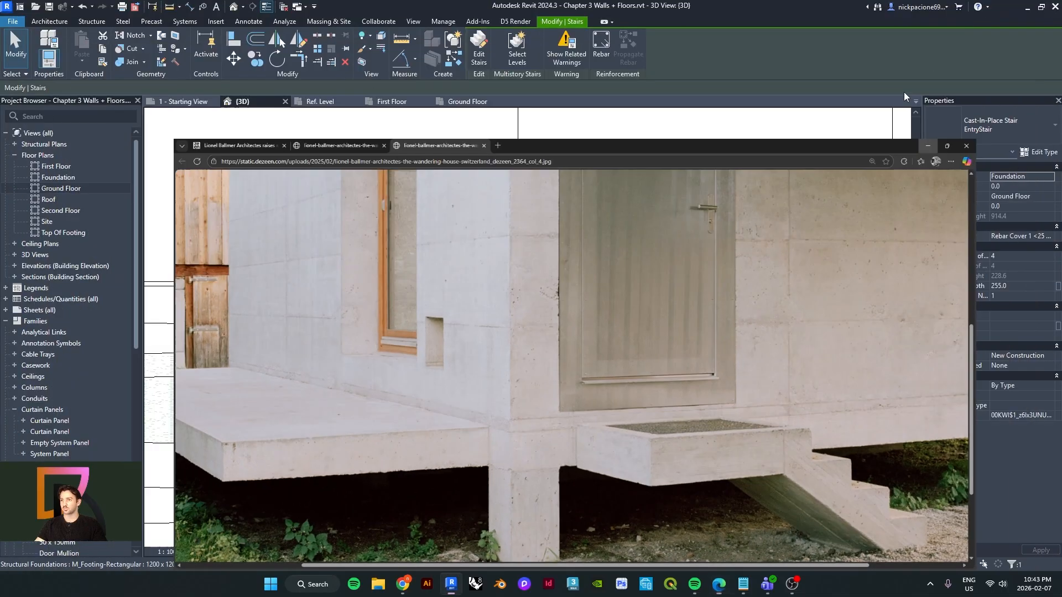
- Edit the entry stair, set its landing type's Monolithic Thickness to 300 mm, and finish the stair edit
{"action": "mouse_move", "coordinate": [636, 309]}
{"action": "middle_mouse_down", "text": "shift"}
{"action": "mouse_move", "coordinate": [670, 314]}
{"action": "mouse_move", "coordinate": [510, 299]}
{"action": "middle_mouse_up", "text": "shift"}
{"action": "scroll", "coordinate": [642, 317], "scroll_direction": "up", "scroll_amount": 2}
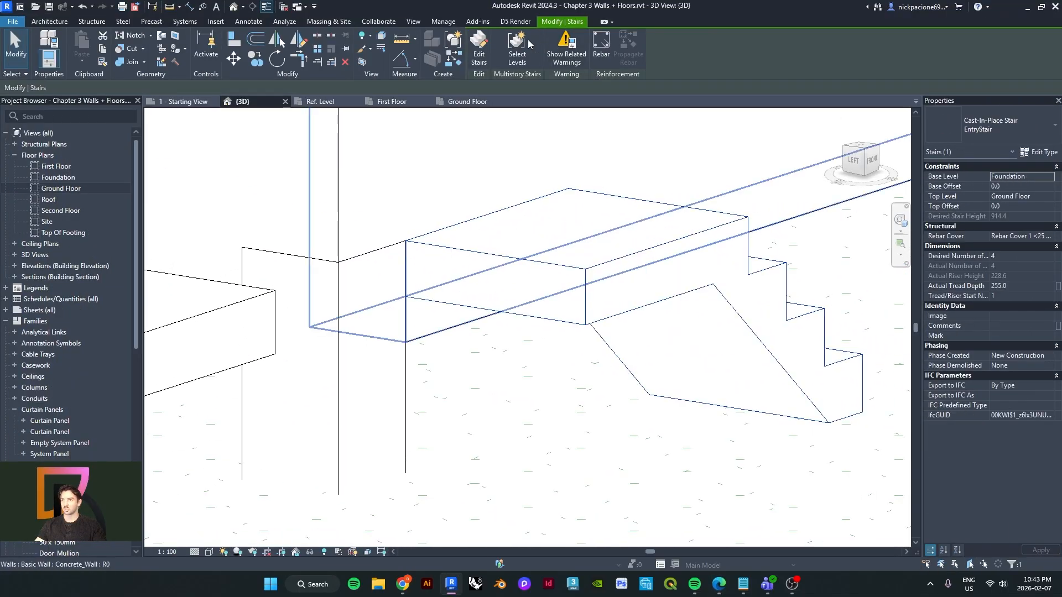
{"action": "left_click", "coordinate": [478, 50]}
{"action": "left_click", "coordinate": [506, 281]}
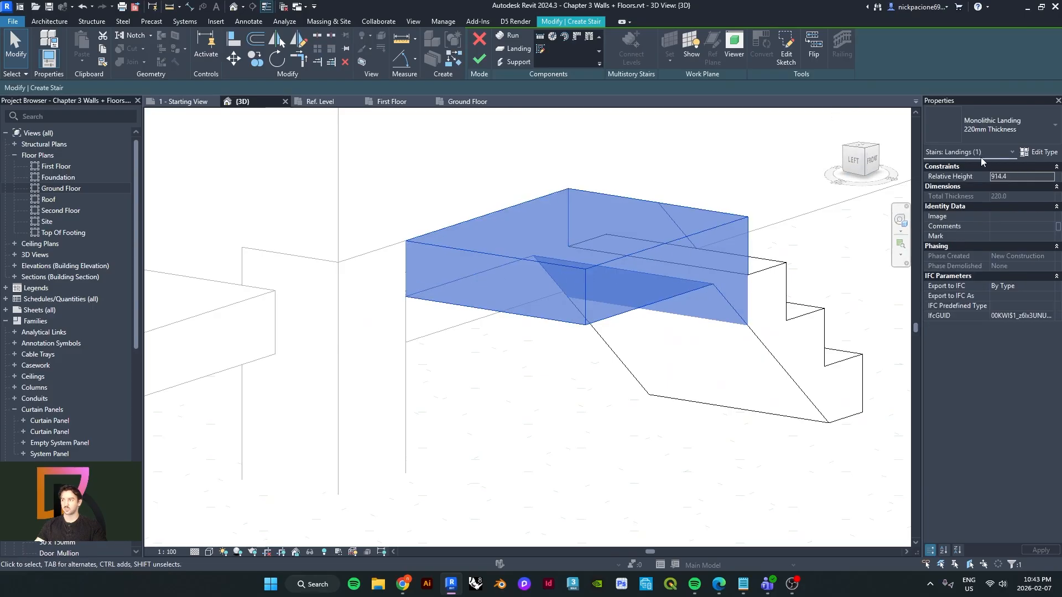
{"action": "left_click", "coordinate": [1024, 151]}
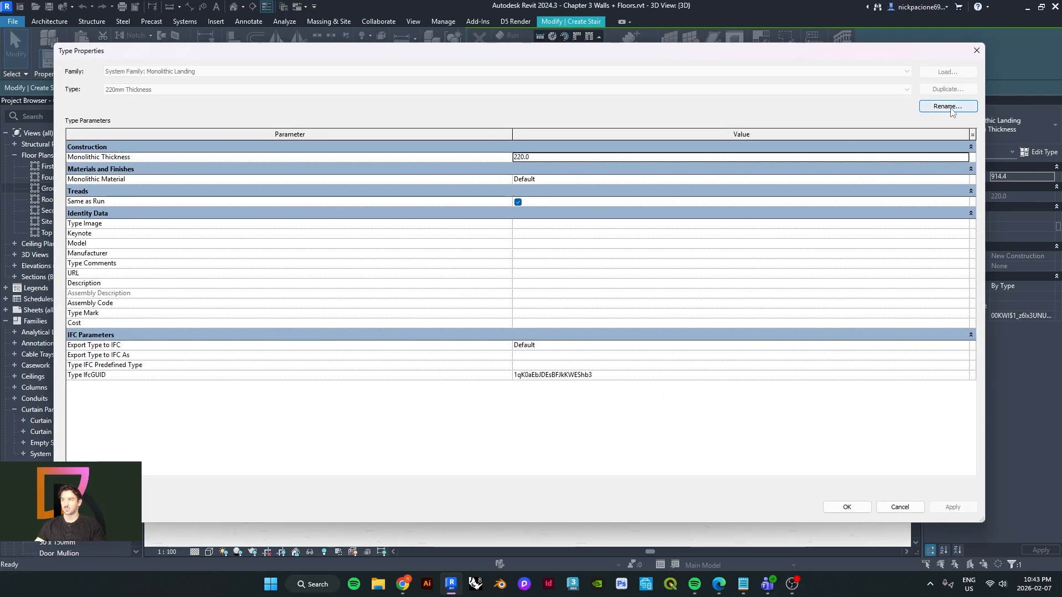
{"action": "left_click", "coordinate": [558, 157]}
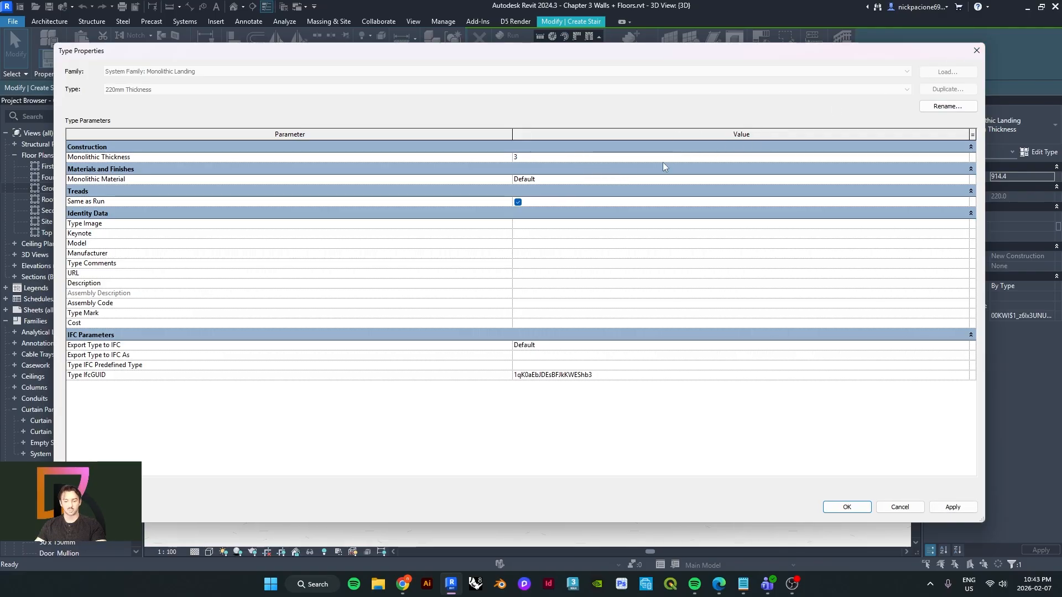
{"action": "left_click", "coordinate": [946, 509]}
{"action": "left_click", "coordinate": [862, 509]}
{"action": "left_click", "coordinate": [617, 410]}
{"action": "middle_click_drag", "start_coordinate": [474, 303], "coordinate": [471, 267], "text": "shift"}
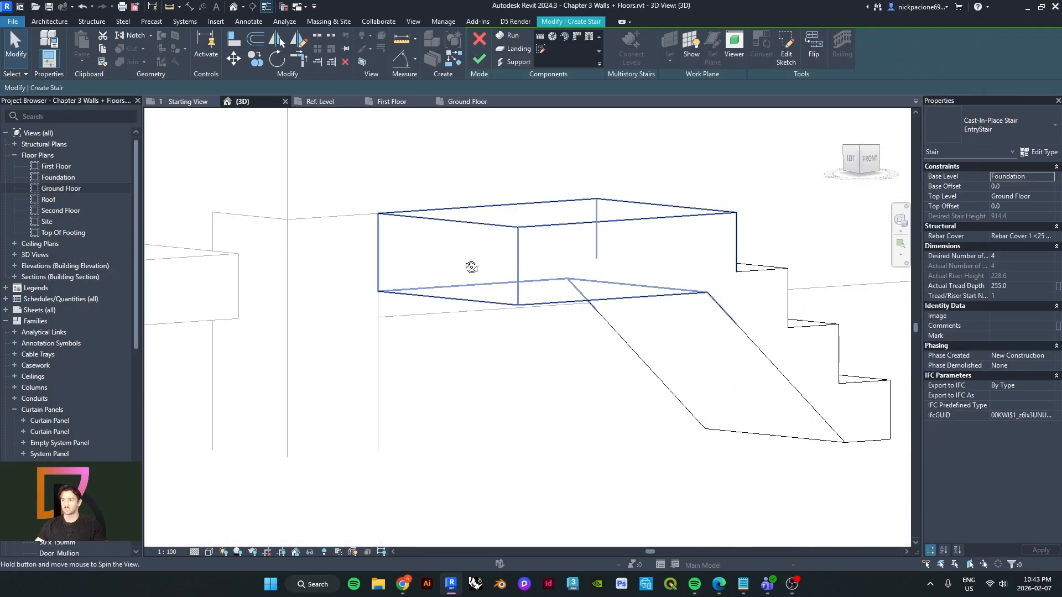
{"action": "left_click", "coordinate": [479, 60]}
{"action": "middle_click_drag", "start_coordinate": [408, 247], "coordinate": [415, 157], "text": "shift"}
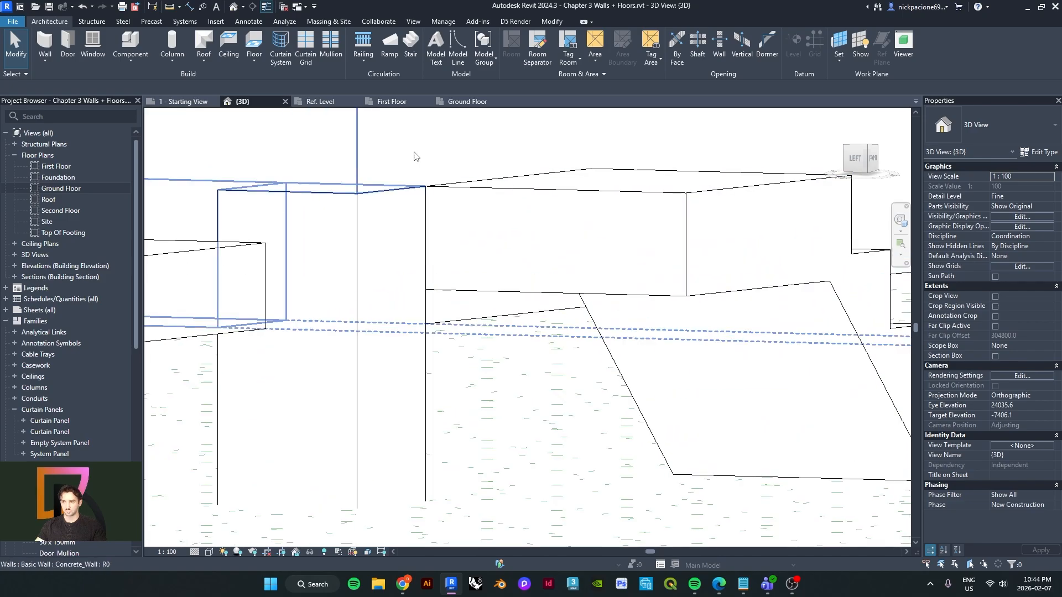
{"action": "left_click", "coordinate": [169, 7]}
{"action": "middle_click_drag", "start_coordinate": [432, 299], "coordinate": [405, 305], "text": "shift"}
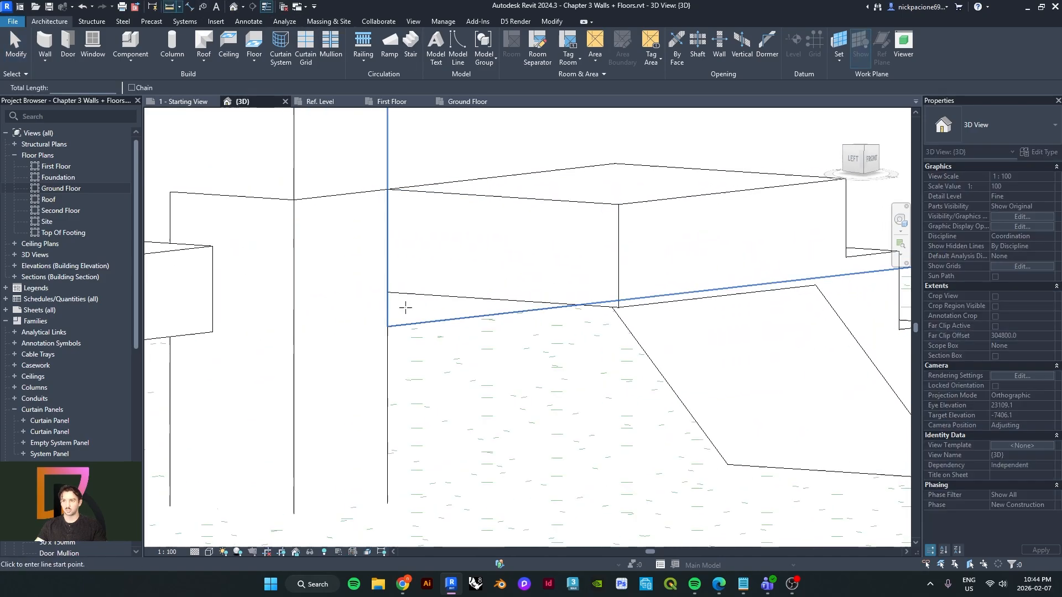
{"action": "left_click", "coordinate": [387, 327]}
{"action": "key", "text": "Escape"}
{"action": "key", "text": "Escape"}
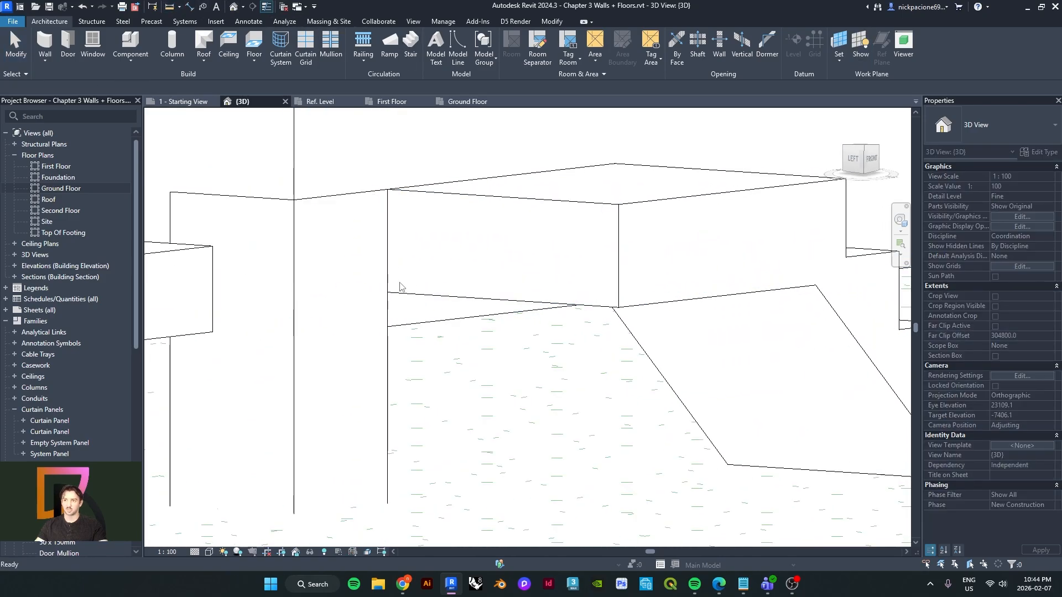
{"action": "middle_click_drag", "start_coordinate": [466, 287], "coordinate": [424, 256], "text": "shift"}
{"action": "left_click", "coordinate": [570, 226]}
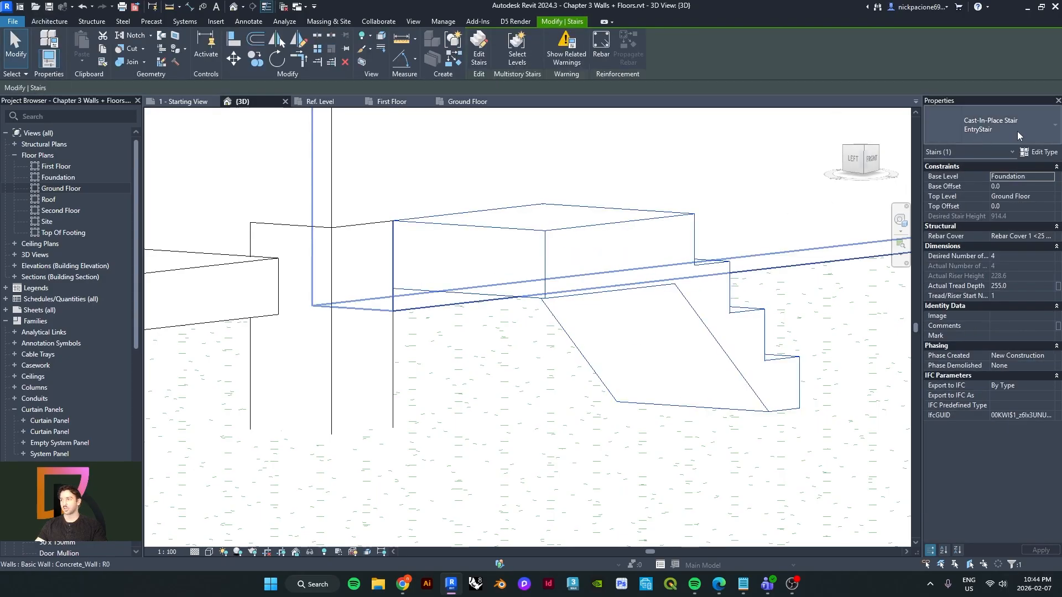
{"action": "left_click", "coordinate": [1037, 152]}
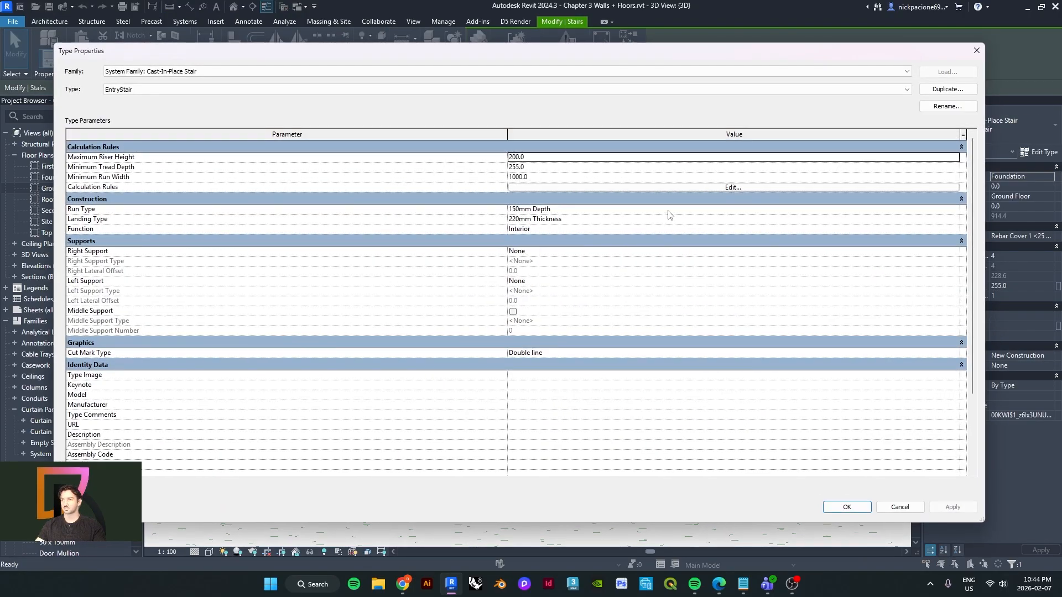
{"action": "key", "text": "Escape"}
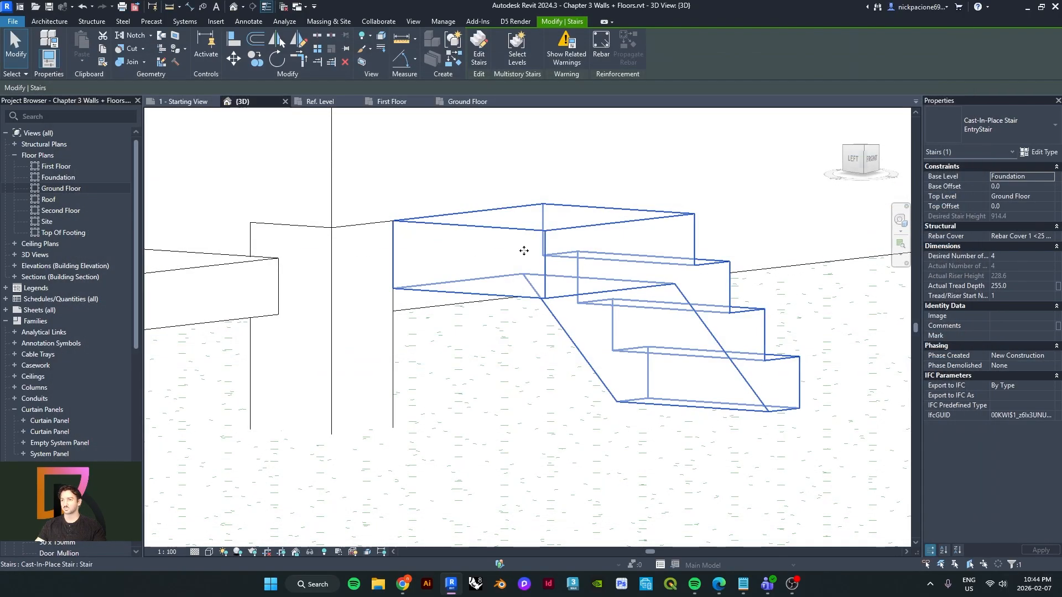
- Edit the entry stair again, set its landing type's Monolithic Thickness to 400 mm, and finish the stair edit
{"action": "left_click", "coordinate": [480, 59]}
{"action": "left_click", "coordinate": [505, 265]}
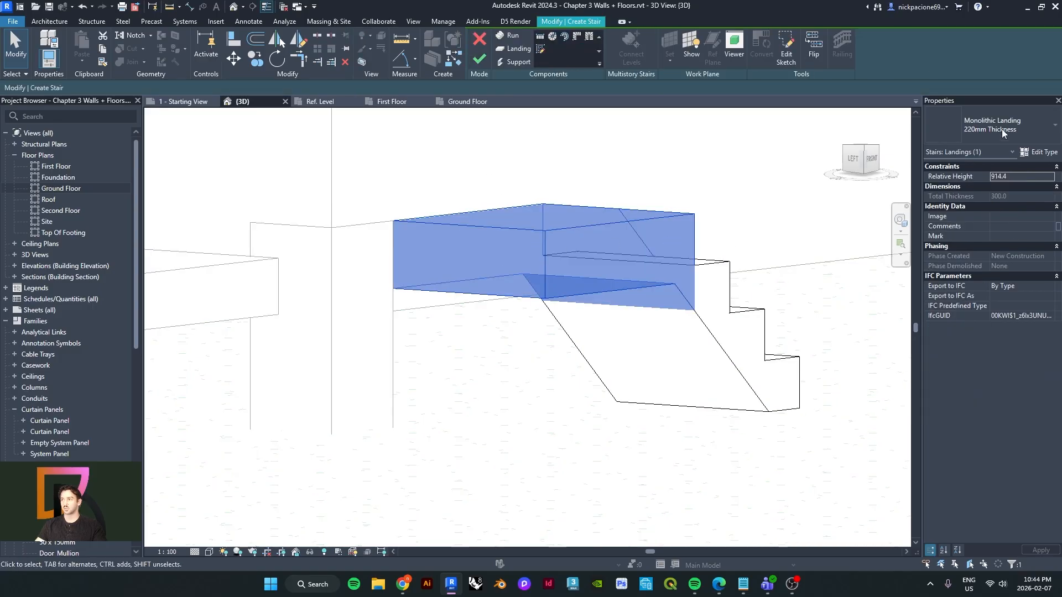
{"action": "left_click", "coordinate": [1038, 153]}
{"action": "left_click", "coordinate": [541, 157]}
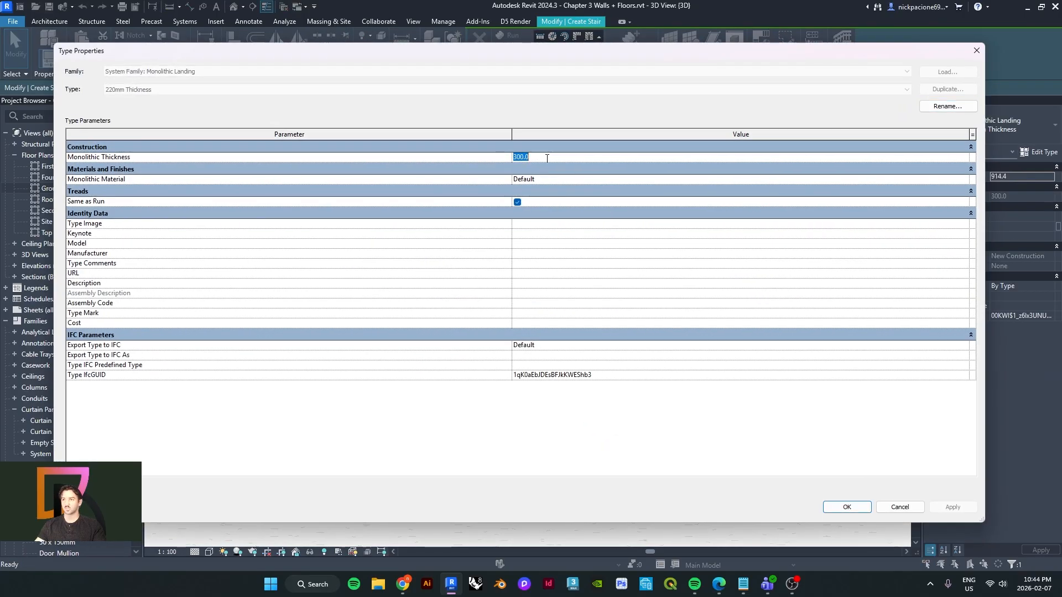
{"action": "type", "text": "4"}
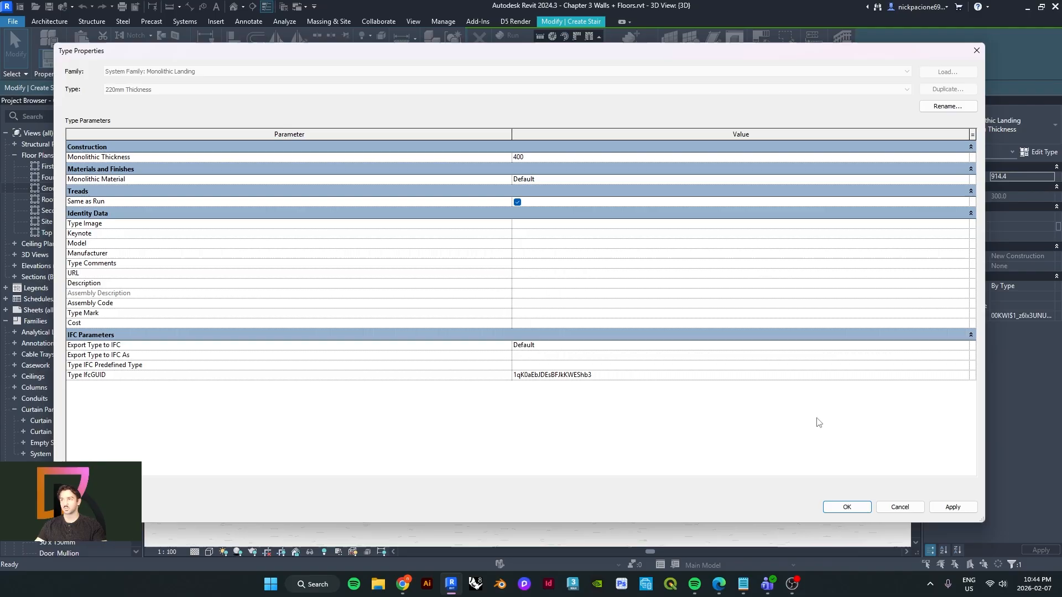
{"action": "left_click", "coordinate": [856, 510]}
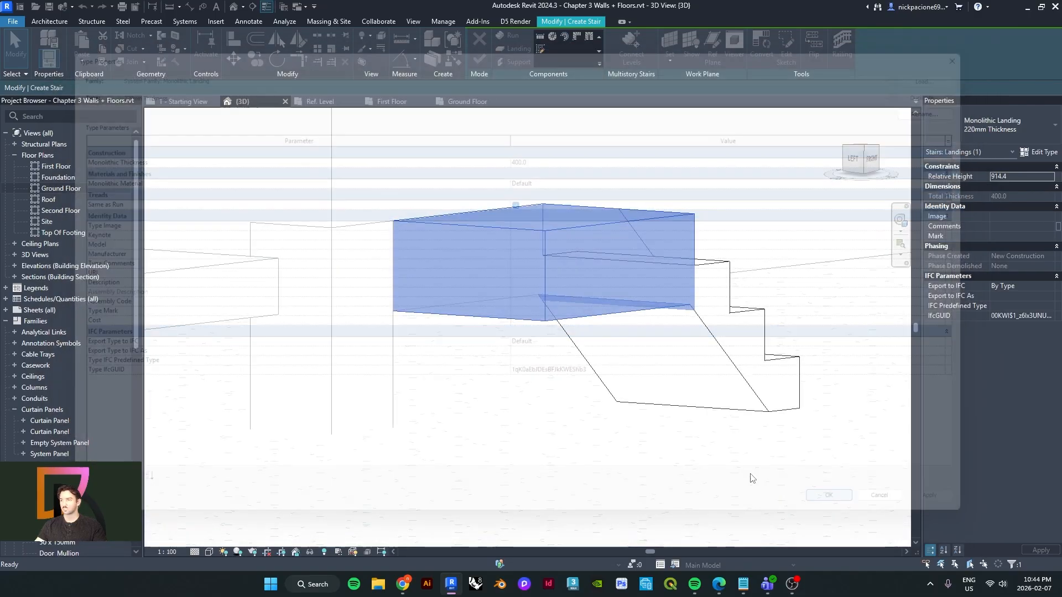
{"action": "left_click", "coordinate": [407, 329]}
{"action": "left_click", "coordinate": [479, 61]}
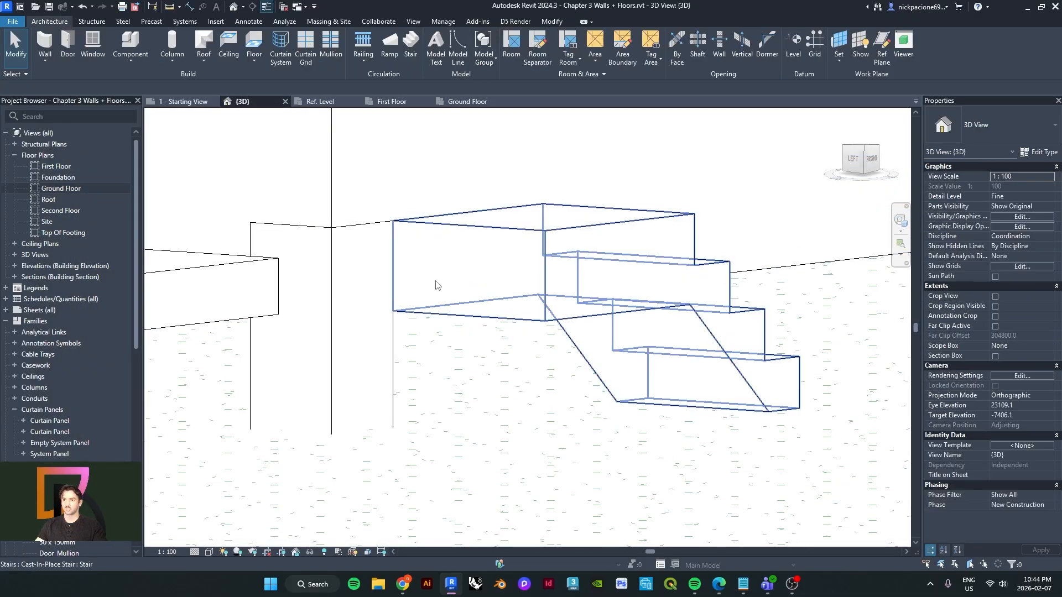
{"action": "scroll", "coordinate": [579, 439], "scroll_direction": "down", "scroll_amount": 3}
{"action": "middle_click_drag", "start_coordinate": [579, 439], "coordinate": [487, 422], "text": "shift"}
{"action": "scroll", "coordinate": [457, 307], "scroll_direction": "up", "scroll_amount": 3}
{"action": "middle_click_drag", "start_coordinate": [457, 307], "coordinate": [525, 359], "text": "shift"}
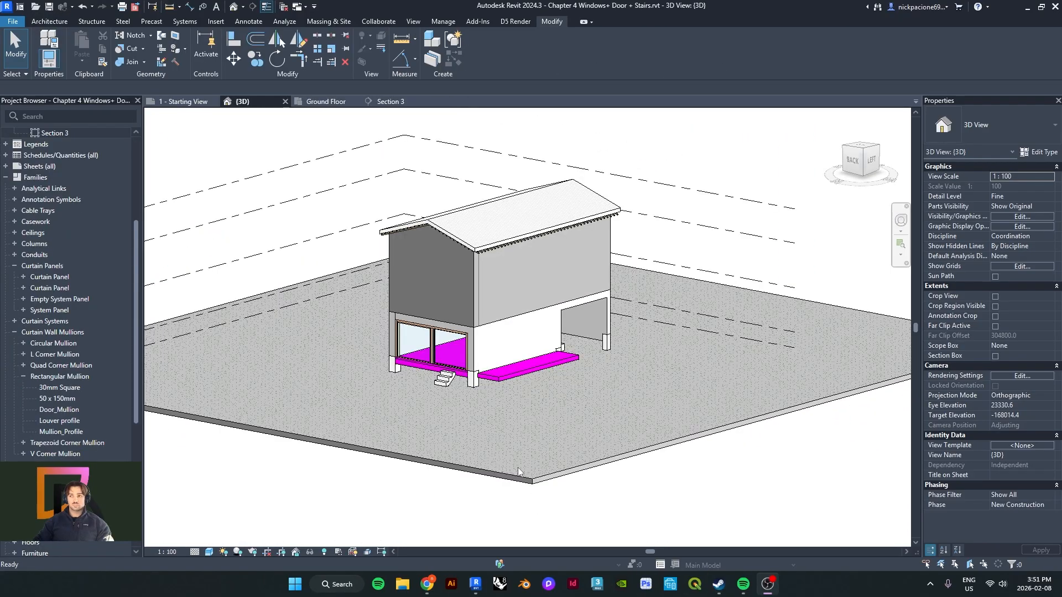
- Examine the house model from all sides, including the entry opening, the roof edges and the glazed end wall
{"action": "scroll", "coordinate": [518, 472], "scroll_direction": "down", "scroll_amount": 2}
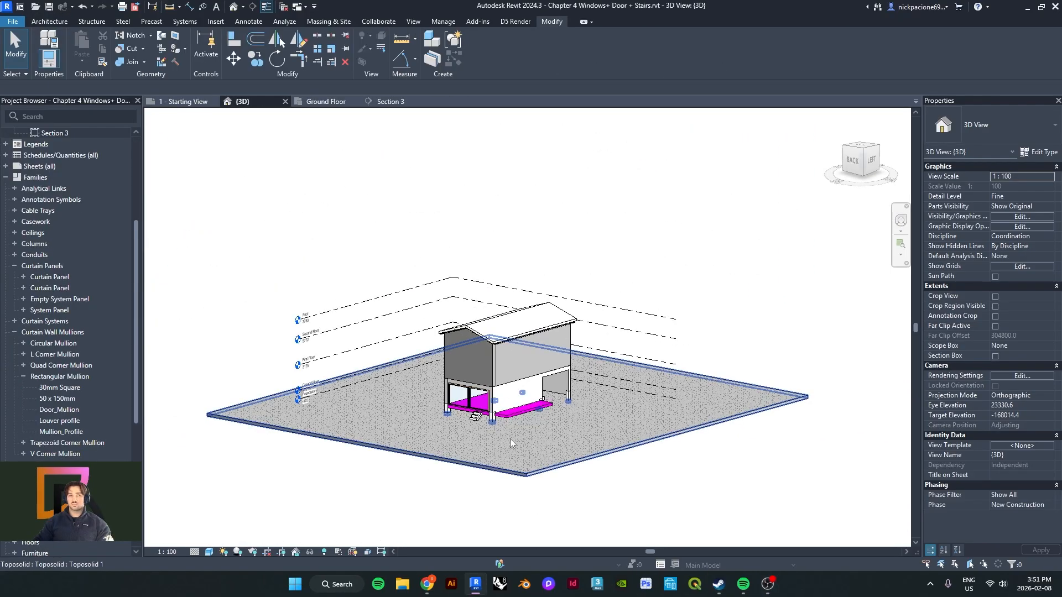
{"action": "middle_click_drag", "start_coordinate": [503, 443], "coordinate": [443, 365], "text": "shift"}
{"action": "scroll", "coordinate": [578, 470], "scroll_direction": "up", "scroll_amount": 3}
{"action": "scroll", "coordinate": [492, 357], "scroll_direction": "up", "scroll_amount": 4}
{"action": "scroll", "coordinate": [492, 357], "scroll_direction": "up", "scroll_amount": 3}
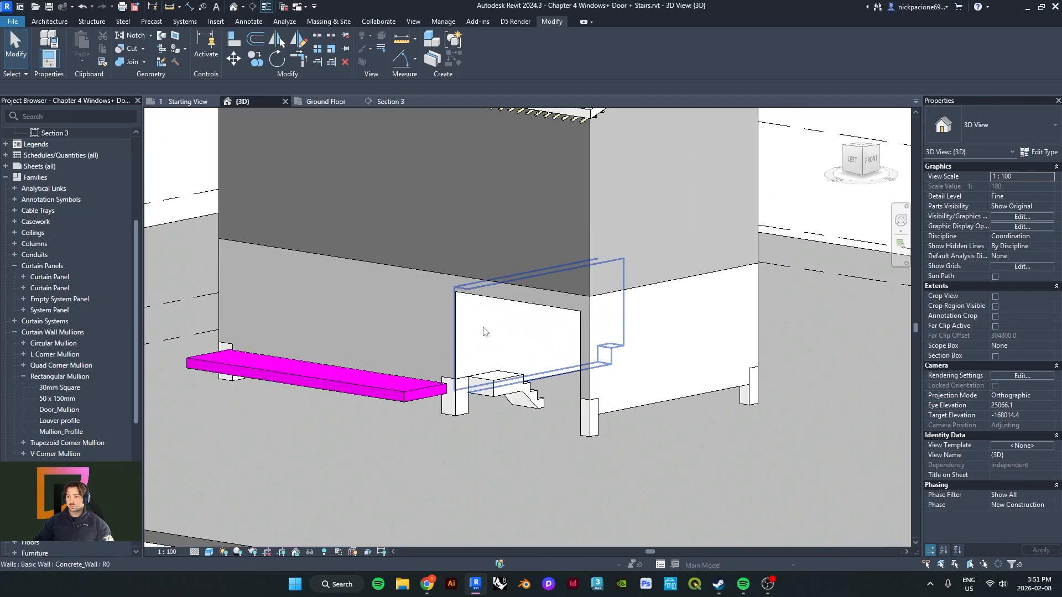
{"action": "scroll", "coordinate": [473, 368], "scroll_direction": "down", "scroll_amount": 3}
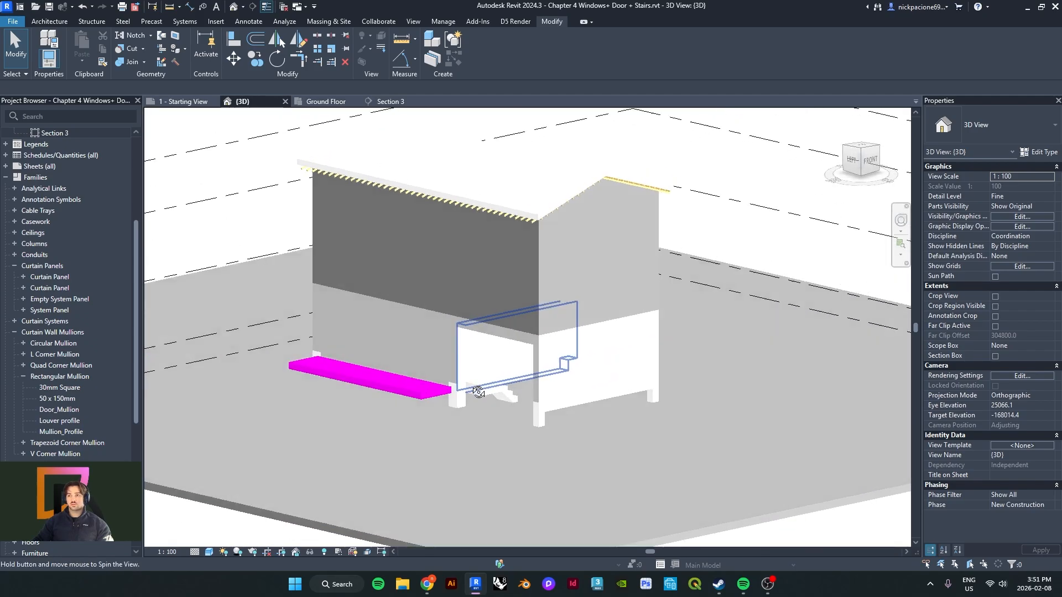
{"action": "middle_click_drag", "start_coordinate": [456, 390], "coordinate": [387, 308], "text": "shift"}
{"action": "scroll", "coordinate": [379, 218], "scroll_direction": "up", "scroll_amount": 2}
{"action": "middle_click_drag", "start_coordinate": [374, 215], "coordinate": [387, 158], "text": "shift"}
{"action": "scroll", "coordinate": [440, 182], "scroll_direction": "up", "scroll_amount": 2}
{"action": "scroll", "coordinate": [439, 177], "scroll_direction": "down", "scroll_amount": 2}
{"action": "middle_click_drag", "start_coordinate": [387, 158], "coordinate": [431, 278]}
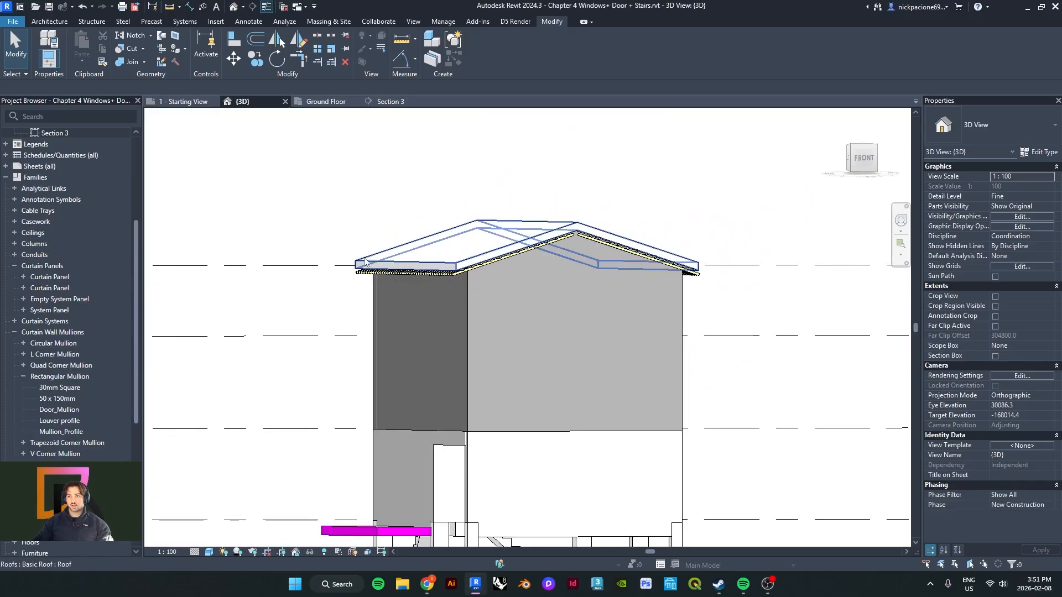
{"action": "scroll", "coordinate": [434, 276], "scroll_direction": "down", "scroll_amount": 3}
{"action": "middle_click_drag", "start_coordinate": [497, 372], "coordinate": [442, 420], "text": "shift"}
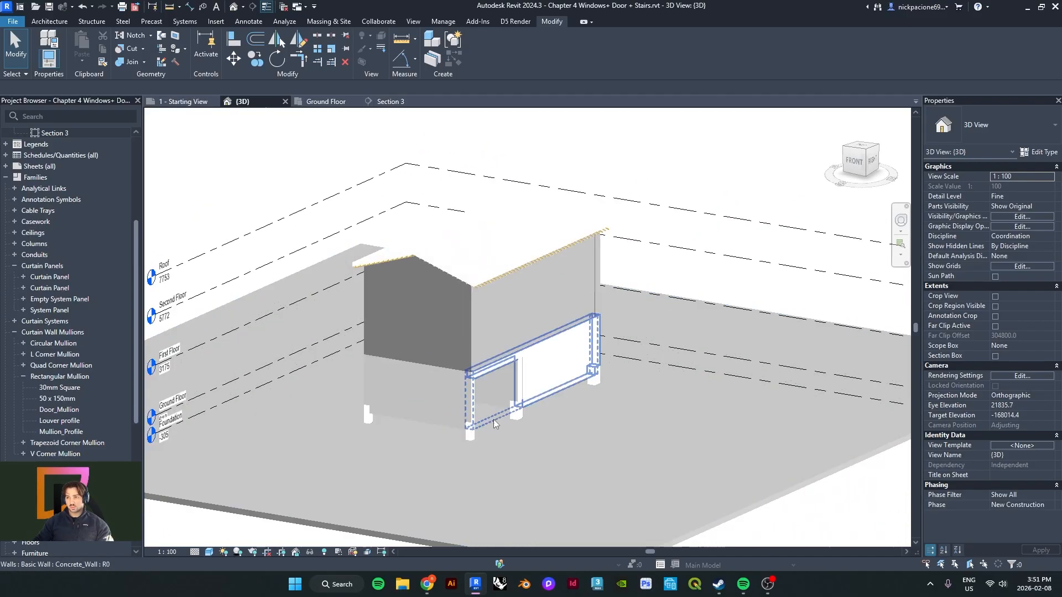
{"action": "middle_click_drag", "start_coordinate": [512, 404], "coordinate": [429, 408], "text": "shift"}
{"action": "middle_click_drag", "start_coordinate": [552, 340], "coordinate": [443, 376], "text": "shift"}
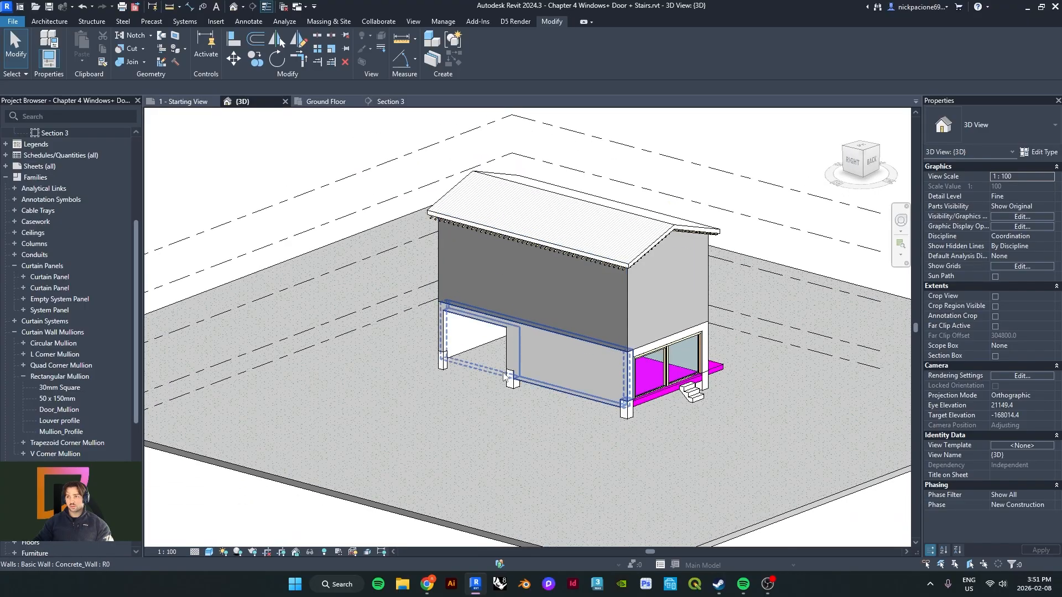
{"action": "scroll", "coordinate": [580, 380], "scroll_direction": "up", "scroll_amount": 2}
{"action": "middle_click_drag", "start_coordinate": [545, 380], "coordinate": [666, 356], "text": "shift"}
{"action": "middle_click_drag", "start_coordinate": [441, 373], "coordinate": [705, 339], "text": "shift"}
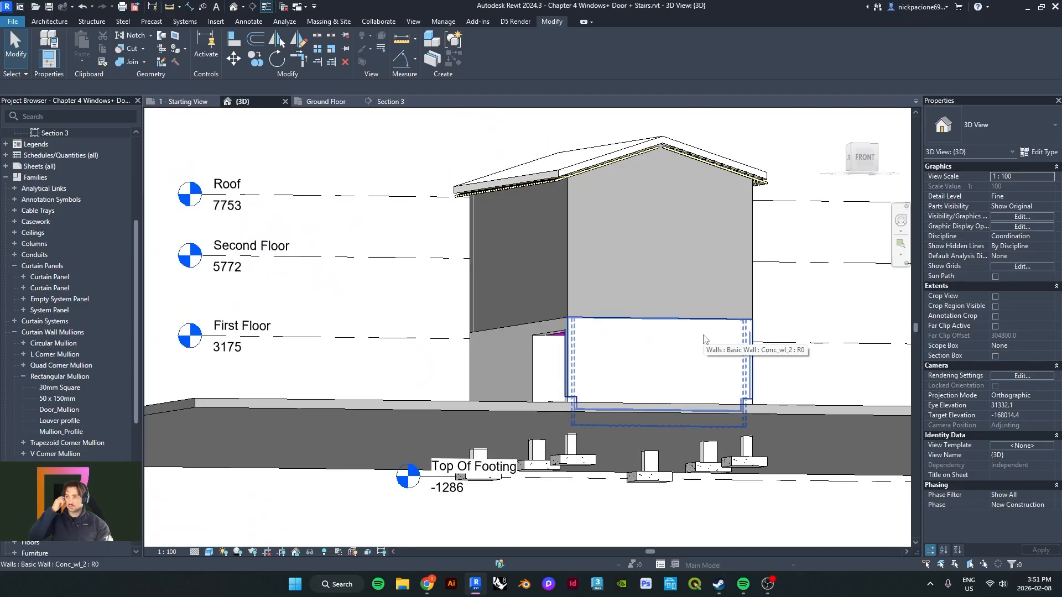
- Set the thickness of the Structure layer in the basic roof type "Roof" to 100 mm
{"action": "middle_click_drag", "start_coordinate": [654, 247], "coordinate": [539, 344]}
{"action": "scroll", "coordinate": [457, 294], "scroll_direction": "up", "scroll_amount": 2}
{"action": "left_click", "coordinate": [553, 203]}
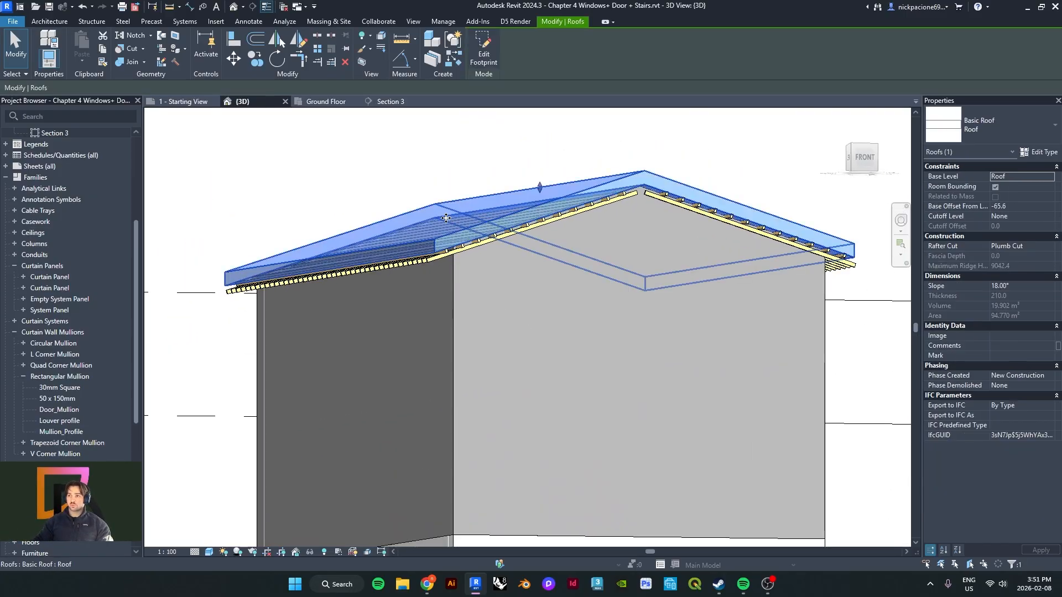
{"action": "middle_click_drag", "start_coordinate": [680, 241], "coordinate": [633, 260]}
{"action": "left_click", "coordinate": [1039, 152]}
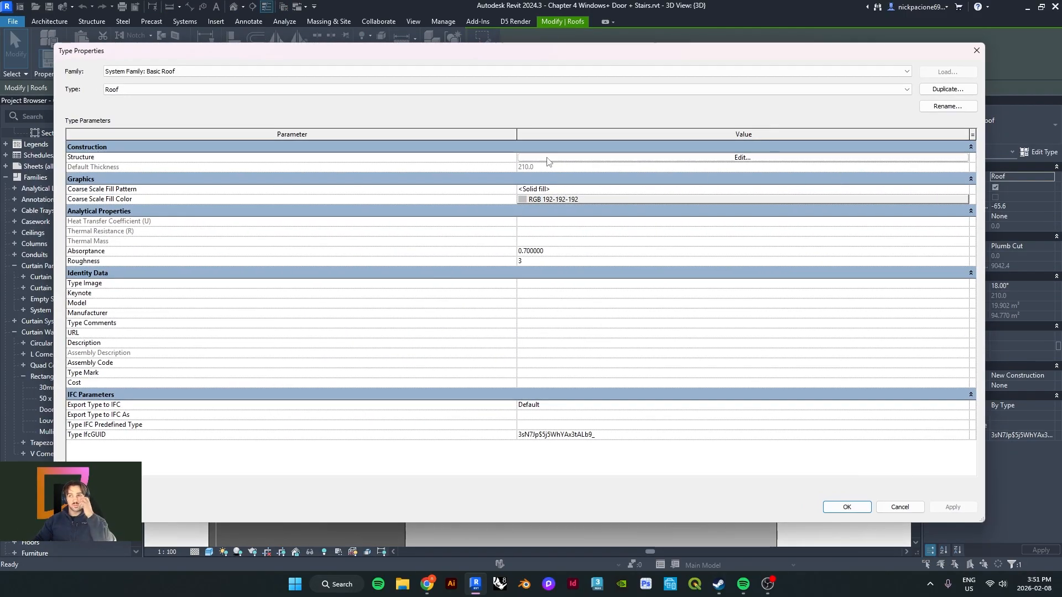
{"action": "left_click", "coordinate": [679, 159]}
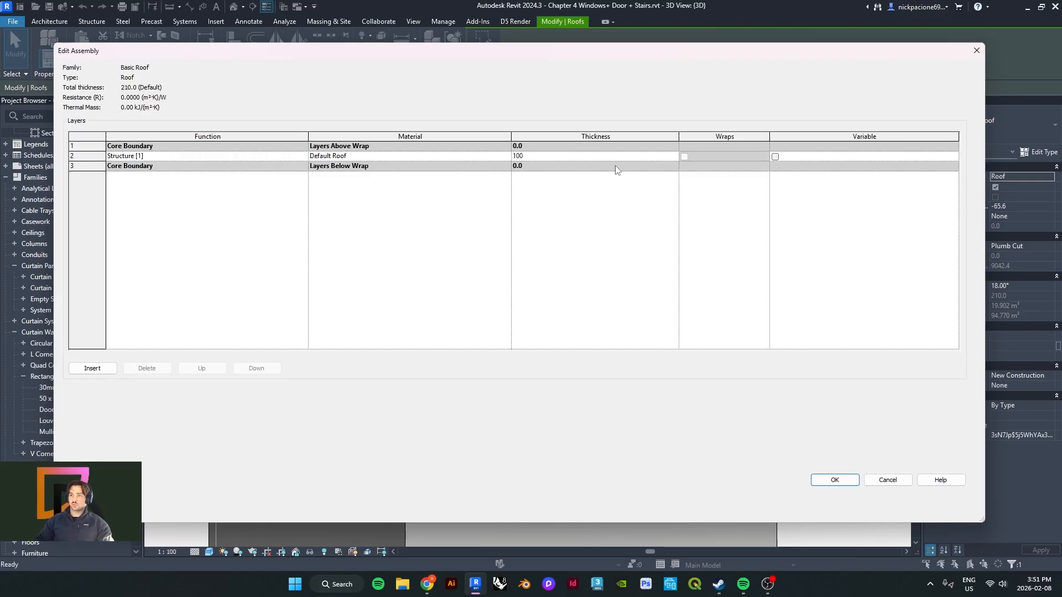
{"action": "left_click", "coordinate": [836, 486]}
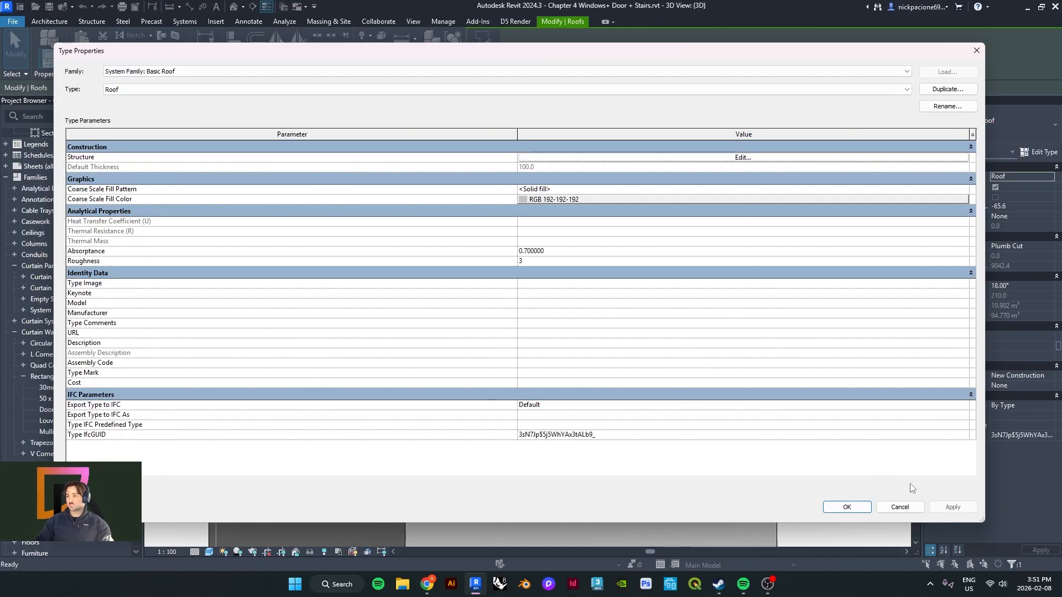
{"action": "left_click", "coordinate": [847, 507]}
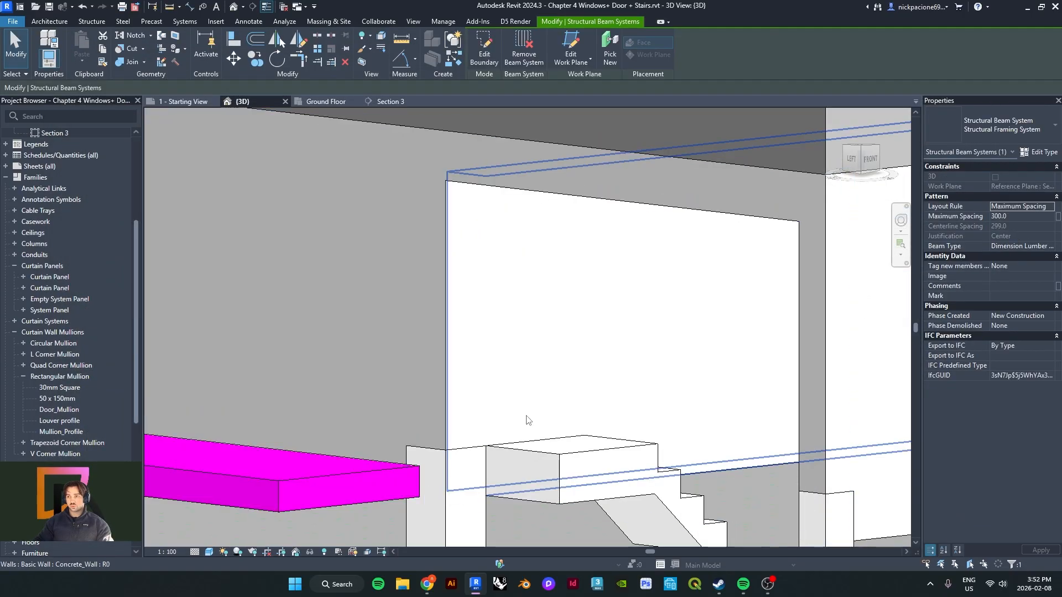
{"action": "middle_click_drag", "start_coordinate": [526, 415], "coordinate": [460, 400]}
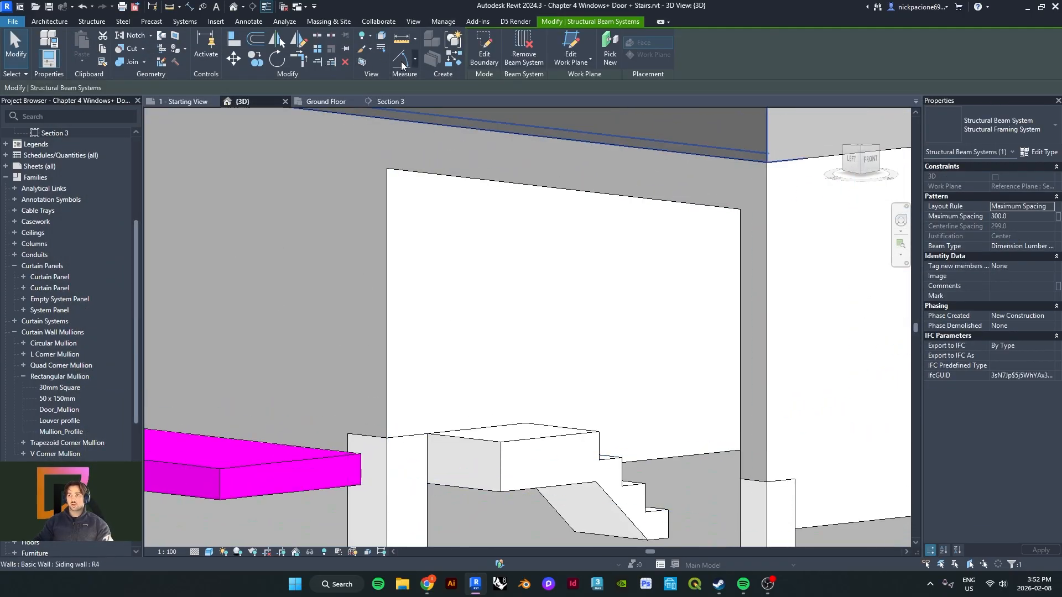
- Browse the Doors category of the Autodesk family library for a plain exterior single door
{"action": "left_click", "coordinate": [484, 109]}
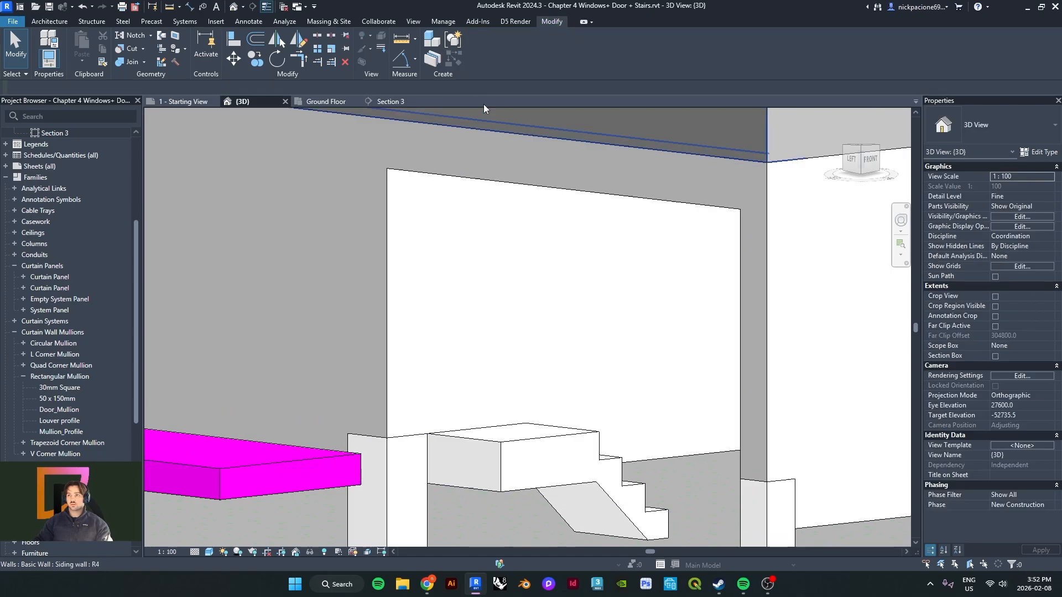
{"action": "left_click", "coordinate": [226, 24]}
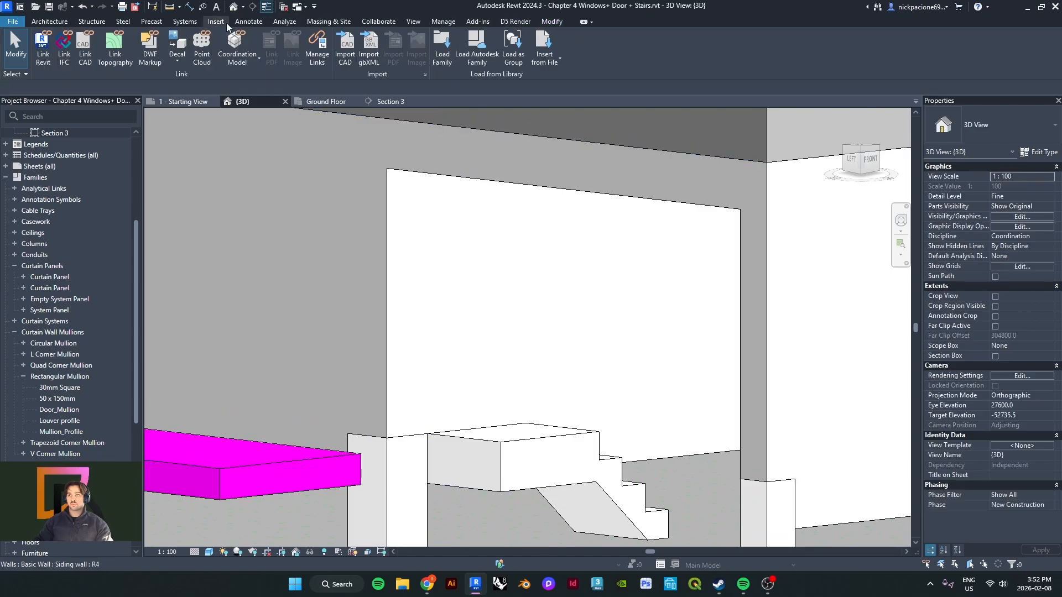
{"action": "left_click", "coordinate": [486, 55]}
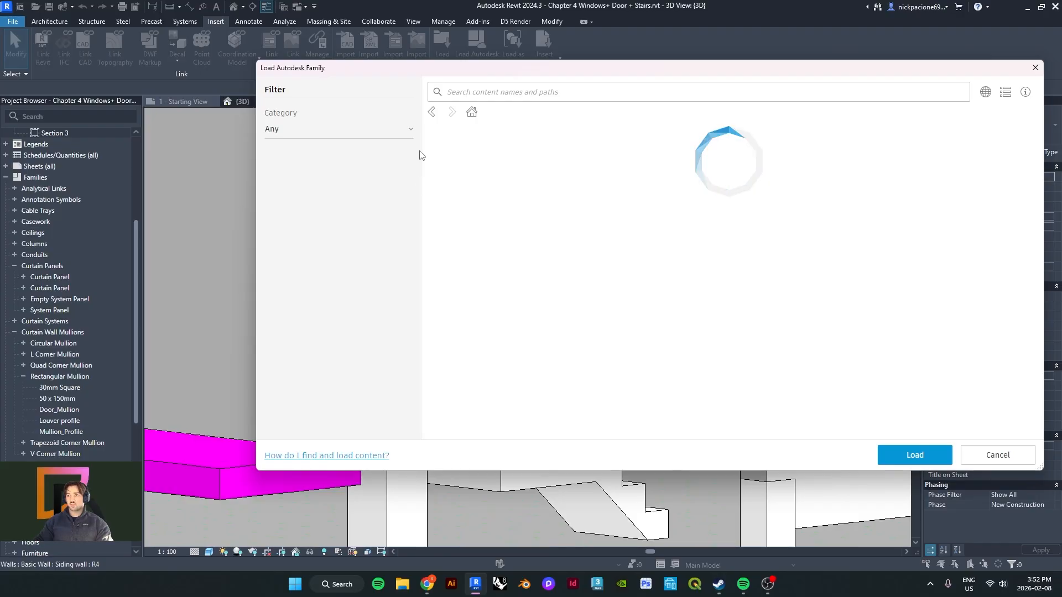
{"action": "left_click", "coordinate": [271, 187]}
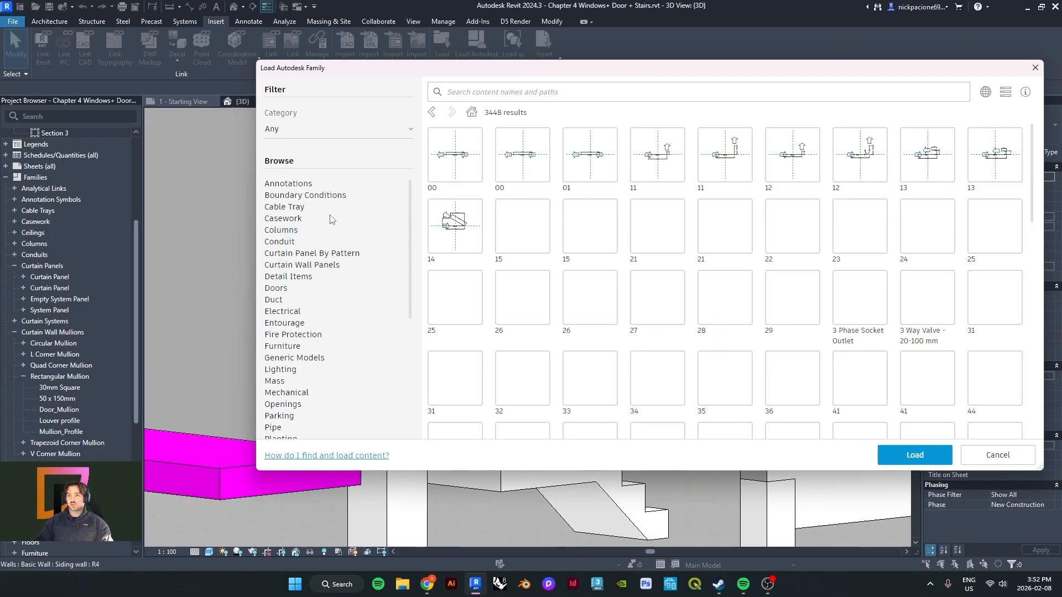
{"action": "left_click", "coordinate": [278, 289]}
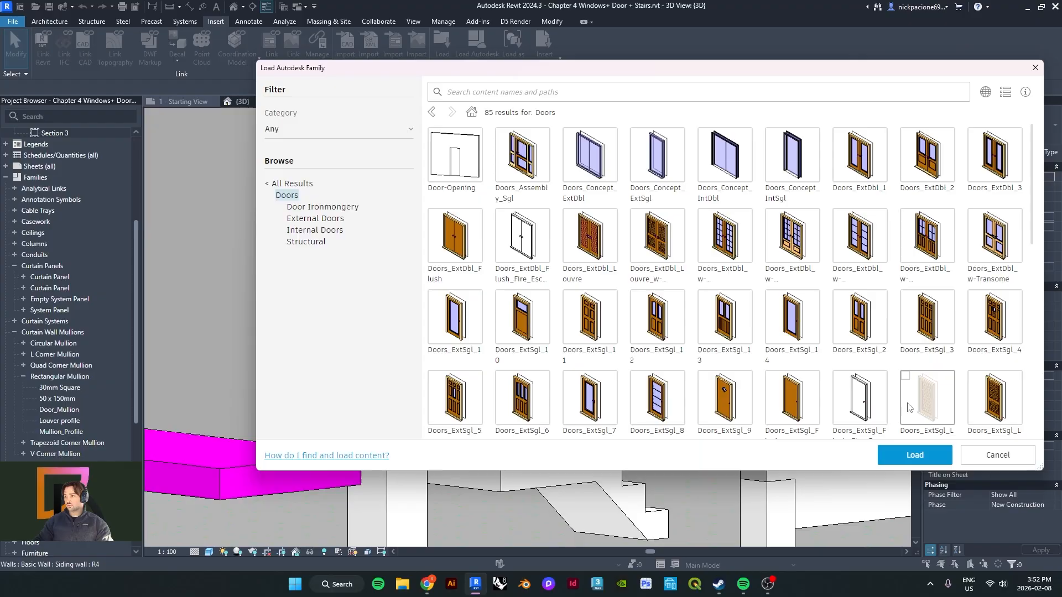
{"action": "scroll", "coordinate": [911, 409], "scroll_direction": "down", "scroll_amount": 1}
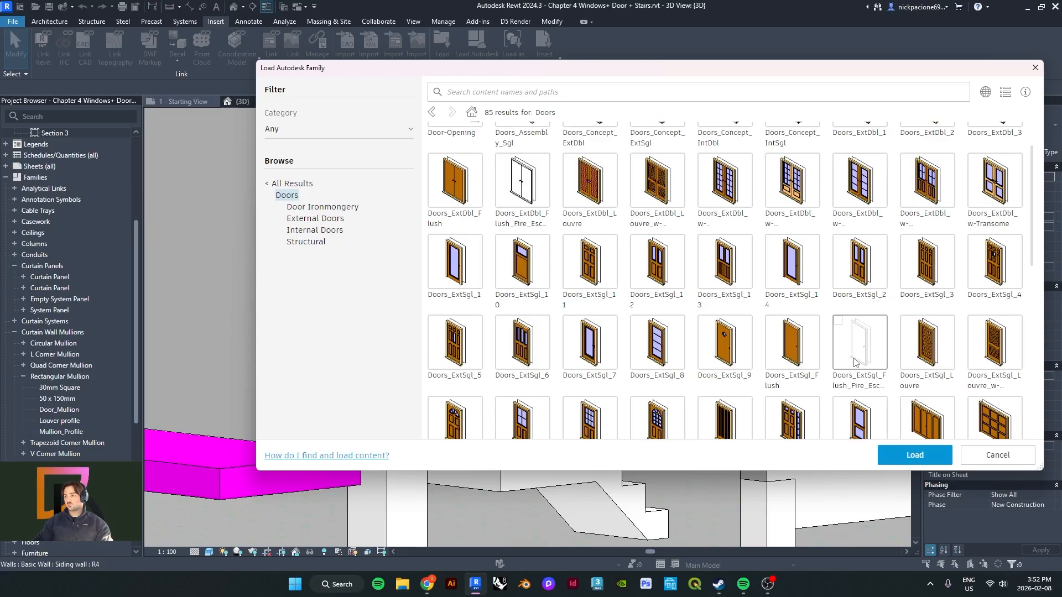
{"action": "left_click", "coordinate": [973, 457]}
- Place a Doors_ExtSgl_Flush_Fire_Escape 910x2110mm door in the entry wall, directly above the stair landing
{"action": "scroll", "coordinate": [637, 360], "scroll_direction": "down", "scroll_amount": 2}
{"action": "middle_click_drag", "start_coordinate": [518, 381], "coordinate": [540, 334]}
{"action": "middle_click_drag", "start_coordinate": [182, 175], "coordinate": [165, 116]}
{"action": "left_click", "coordinate": [49, 22]}
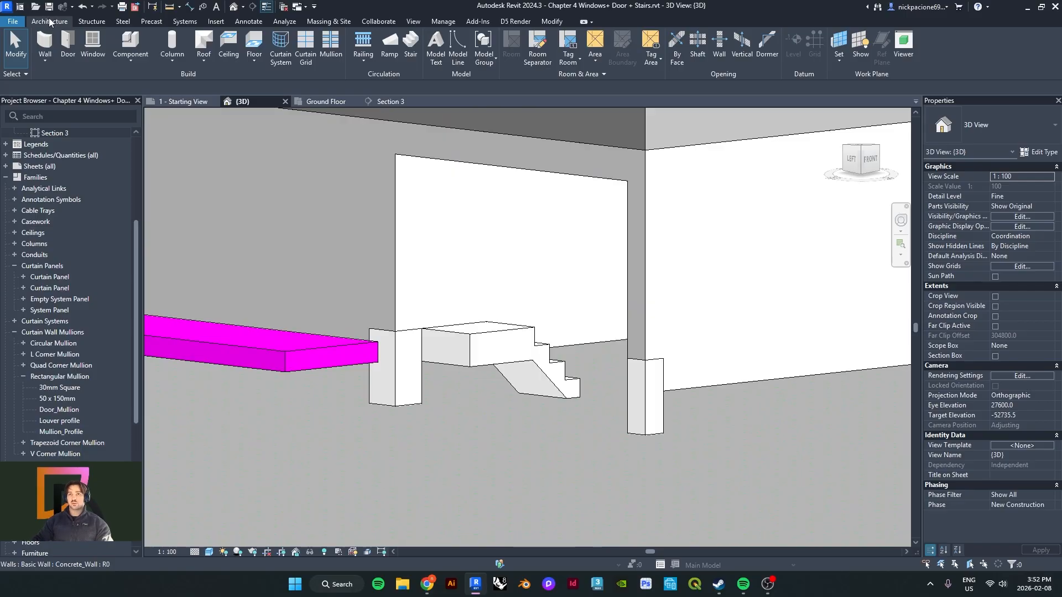
{"action": "left_click", "coordinate": [67, 49]}
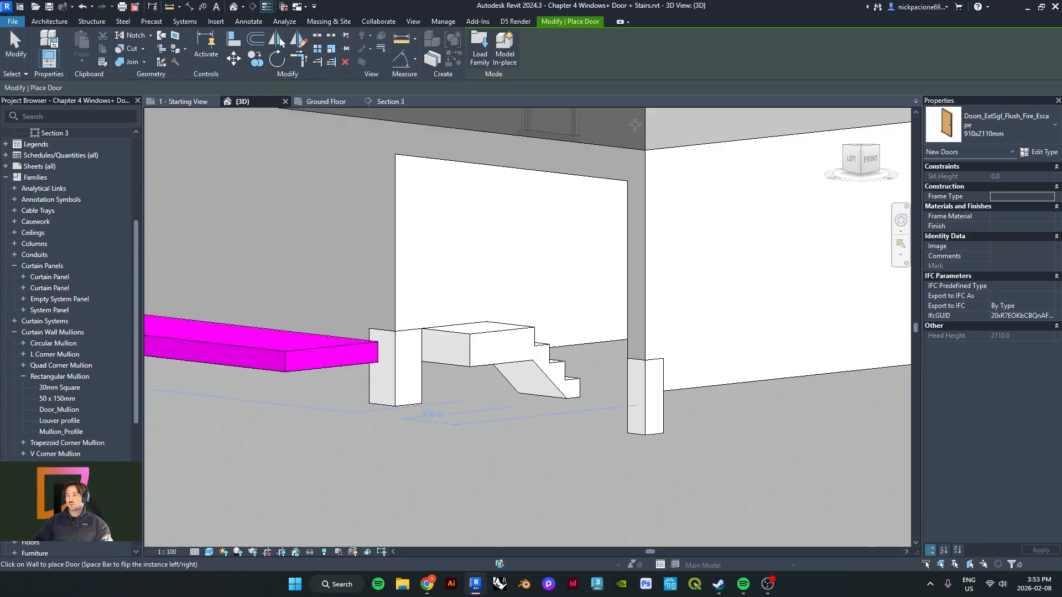
{"action": "left_click", "coordinate": [990, 119]}
{"action": "left_click", "coordinate": [990, 118]}
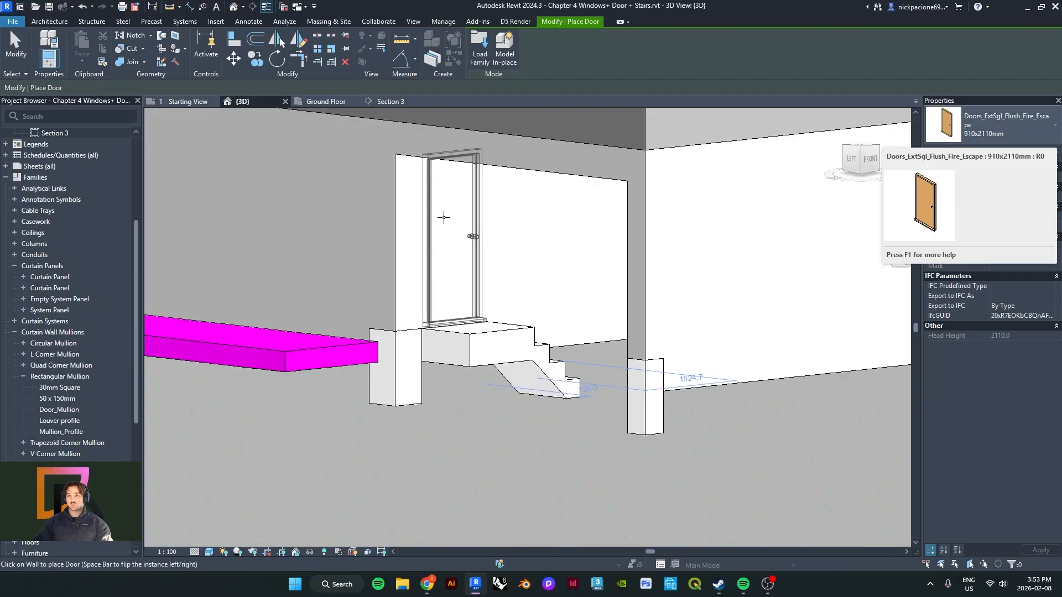
{"action": "key", "text": "Escape"}
{"action": "scroll", "coordinate": [421, 330], "scroll_direction": "up", "scroll_amount": 6}
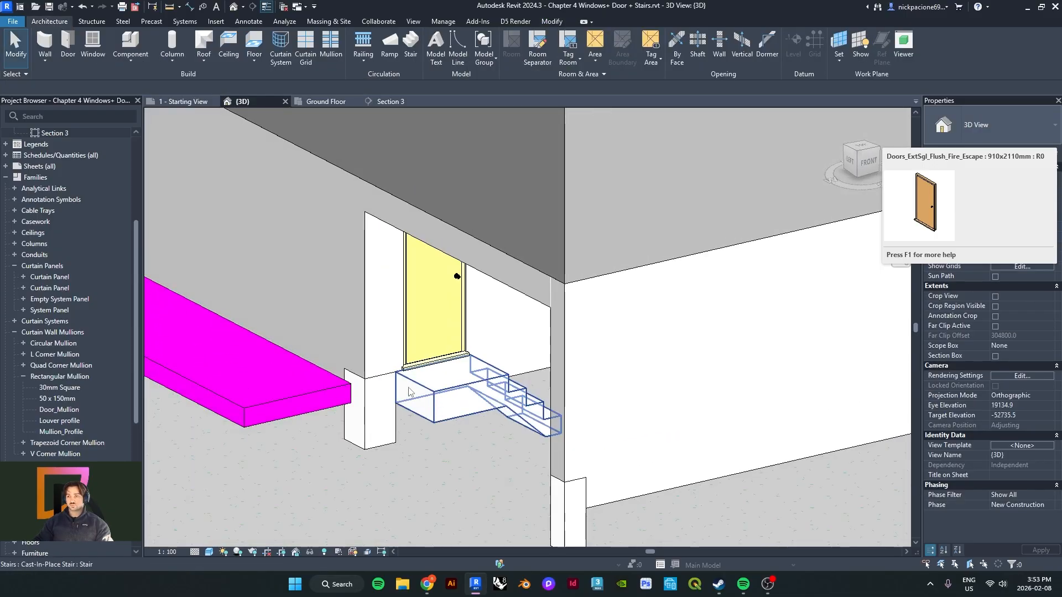
{"action": "scroll", "coordinate": [427, 335], "scroll_direction": "up", "scroll_amount": 2}
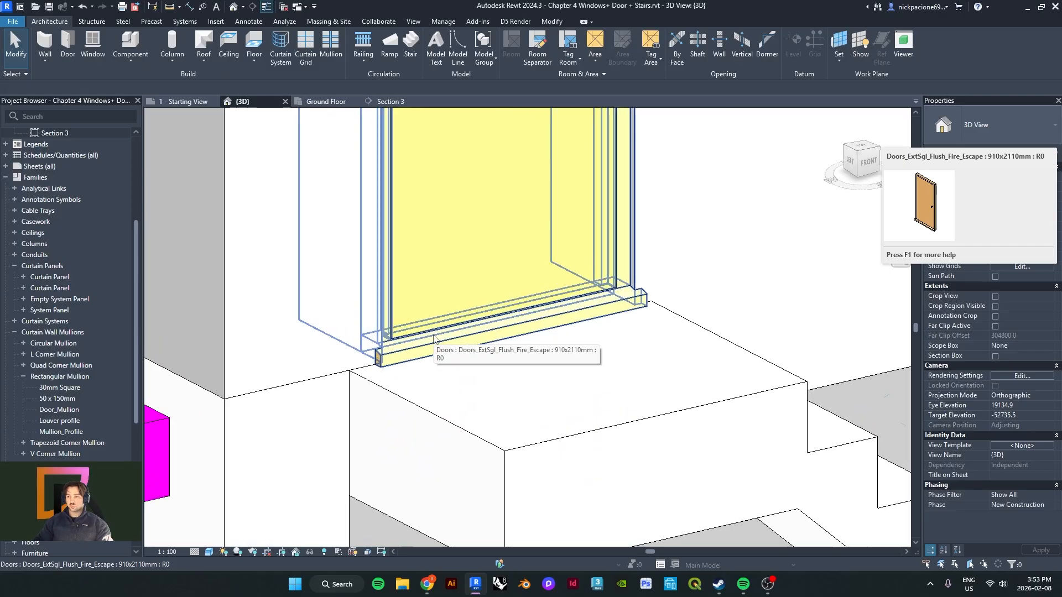
{"action": "scroll", "coordinate": [433, 336], "scroll_direction": "down", "scroll_amount": 4}
- Examine the roof's eave corner and the ends of the lumber members projecting beneath it
{"action": "middle_click_drag", "start_coordinate": [450, 346], "coordinate": [507, 387], "text": "shift"}
{"action": "middle_click_drag", "start_coordinate": [506, 387], "coordinate": [382, 380]}
{"action": "scroll", "coordinate": [476, 351], "scroll_direction": "up", "scroll_amount": 1}
{"action": "middle_click_drag", "start_coordinate": [410, 411], "coordinate": [337, 348], "text": "shift"}
{"action": "scroll", "coordinate": [481, 255], "scroll_direction": "up", "scroll_amount": 3}
{"action": "middle_click_drag", "start_coordinate": [480, 255], "coordinate": [366, 336], "text": "shift"}
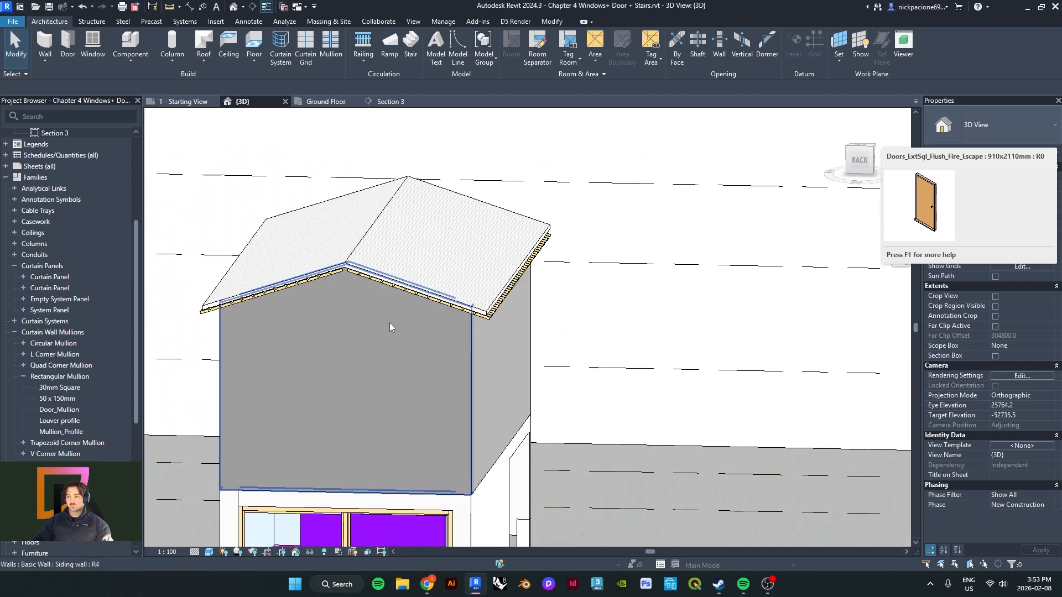
{"action": "scroll", "coordinate": [498, 303], "scroll_direction": "up", "scroll_amount": 4}
{"action": "scroll", "coordinate": [512, 312], "scroll_direction": "up", "scroll_amount": 1}
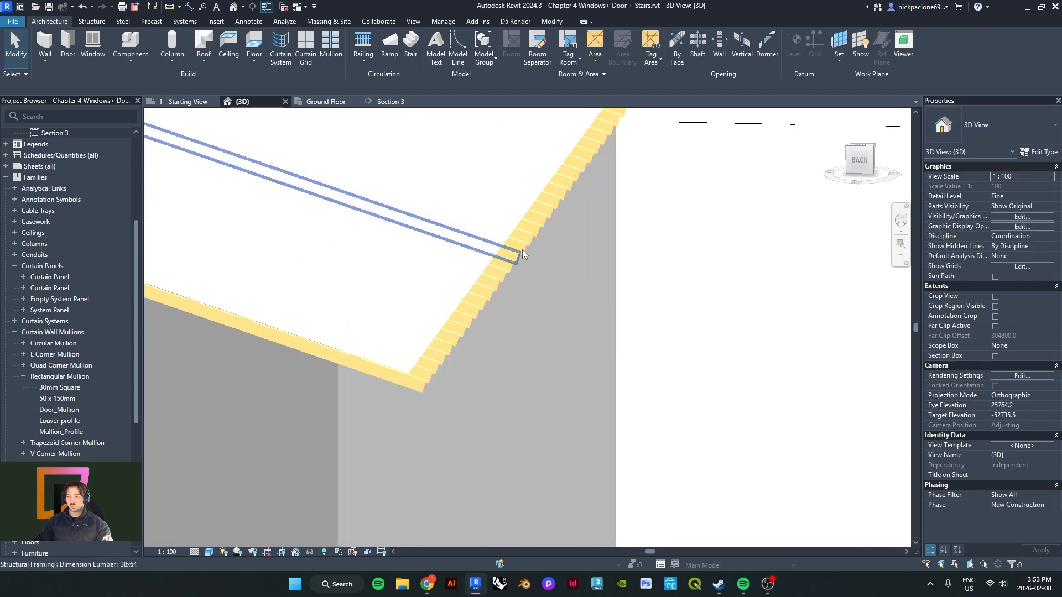
{"action": "scroll", "coordinate": [521, 260], "scroll_direction": "down", "scroll_amount": 3}
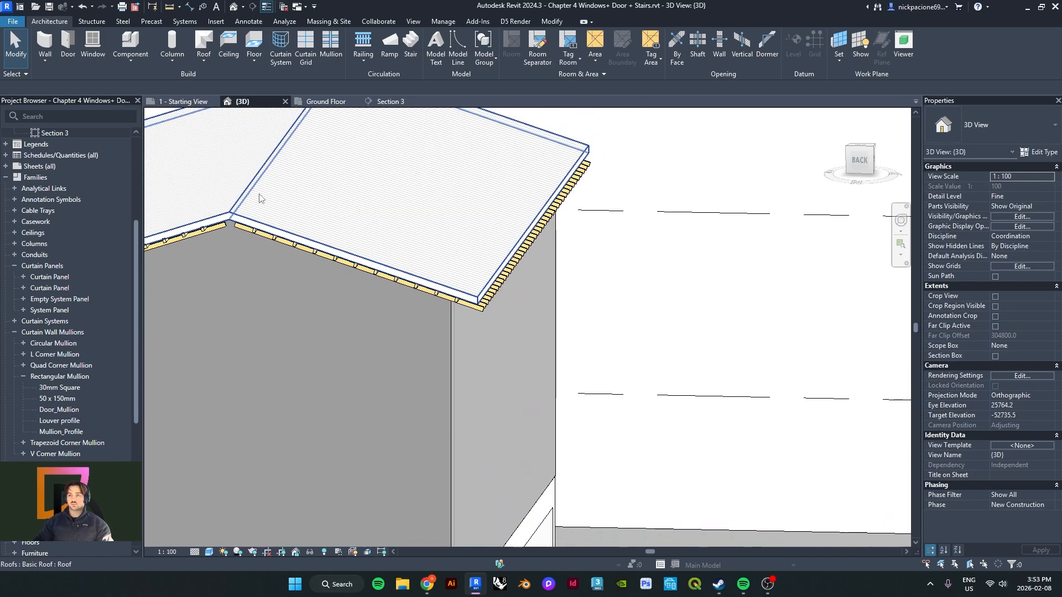
{"action": "scroll", "coordinate": [115, 244], "scroll_direction": "up", "scroll_amount": 5}
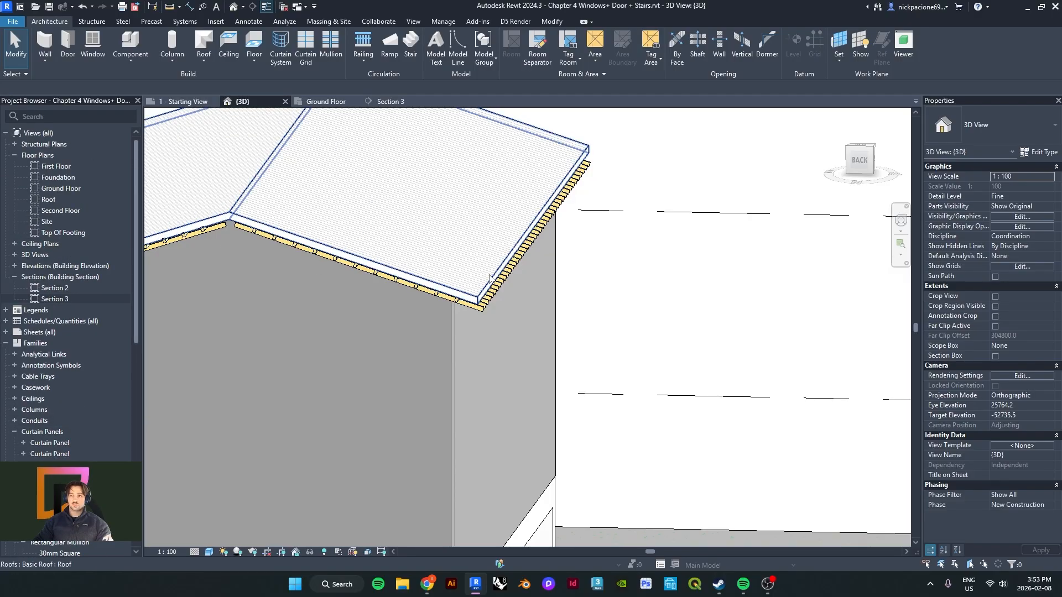
{"action": "middle_click_drag", "start_coordinate": [492, 278], "coordinate": [530, 280], "text": "shift"}
{"action": "scroll", "coordinate": [530, 279], "scroll_direction": "up", "scroll_amount": 4}
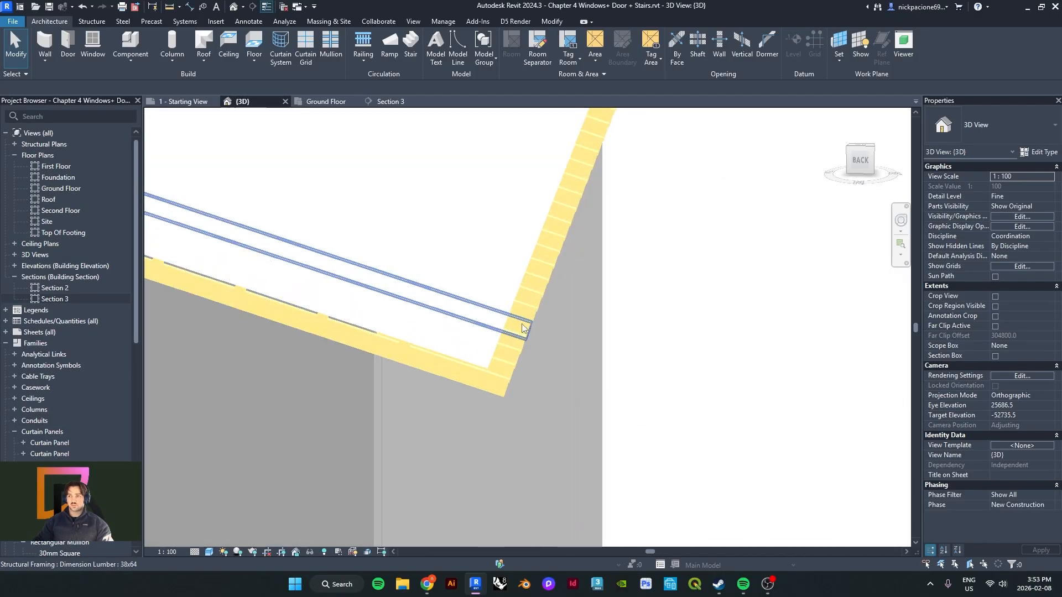
{"action": "scroll", "coordinate": [490, 340], "scroll_direction": "down", "scroll_amount": 2}
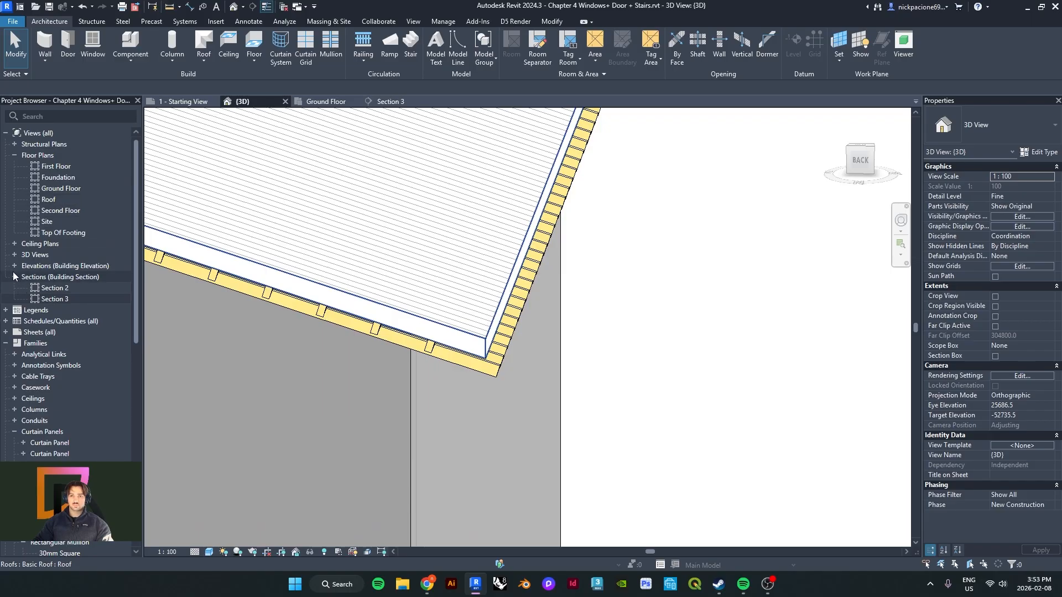
- Open the Section 3 building section
{"action": "double_click", "coordinate": [54, 300]}
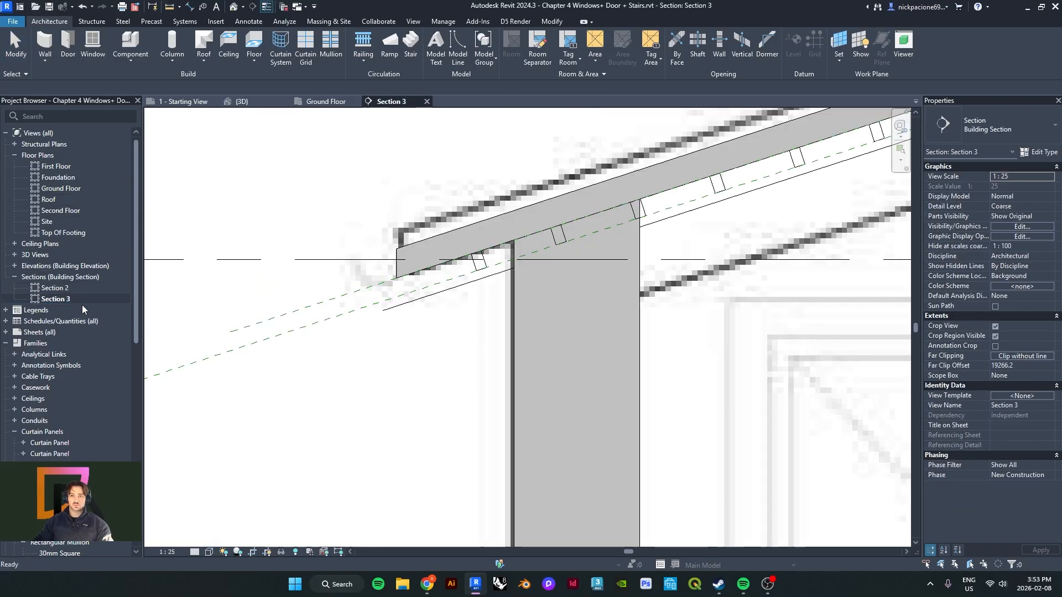
{"action": "left_click", "coordinate": [194, 552]}
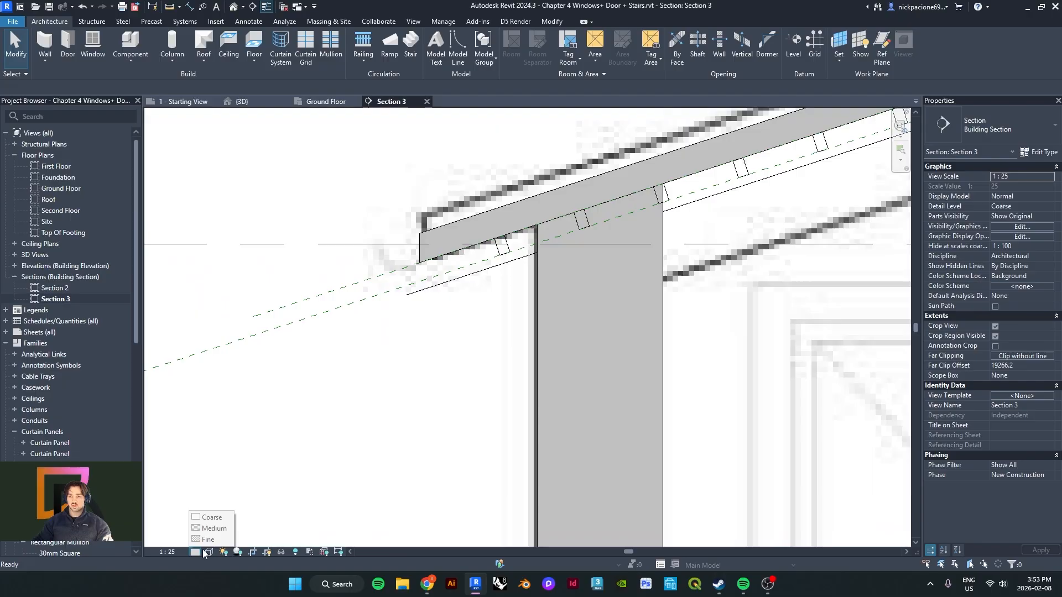
{"action": "left_click", "coordinate": [209, 552]}
{"action": "left_click", "coordinate": [238, 507]}
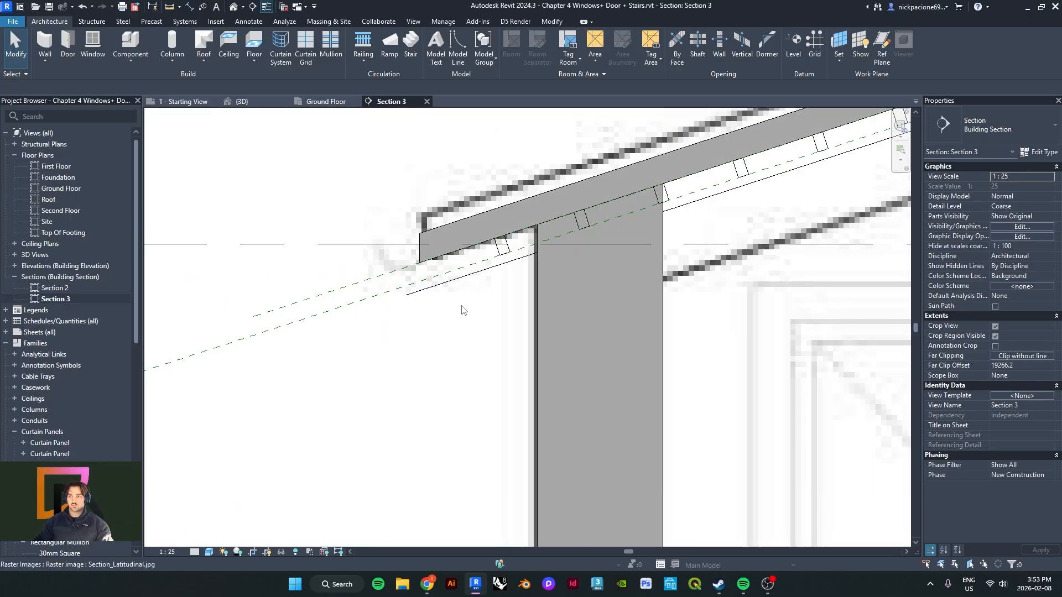
{"action": "left_click", "coordinate": [210, 552]}
{"action": "left_click", "coordinate": [236, 493]}
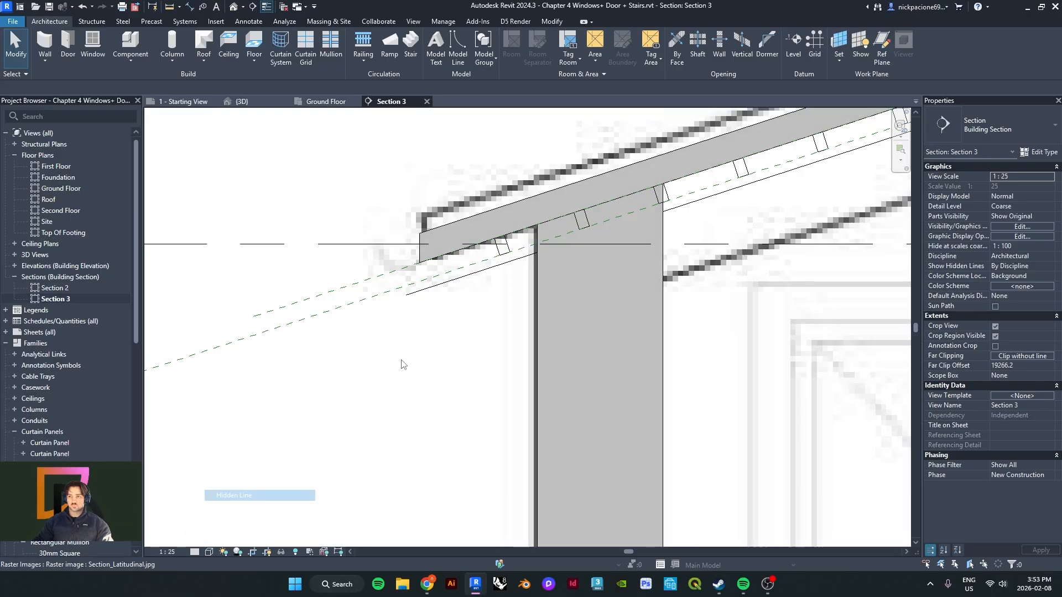
- Set the detail level of the Section 3 view to Fine
{"action": "scroll", "coordinate": [440, 261], "scroll_direction": "up", "scroll_amount": 2}
{"action": "left_click", "coordinate": [428, 296]}
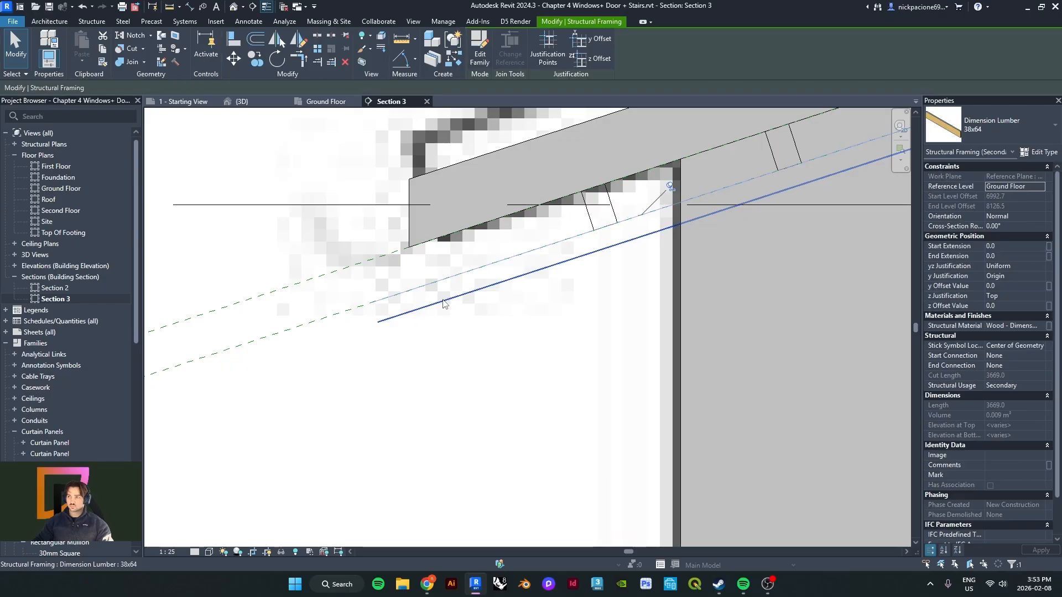
{"action": "scroll", "coordinate": [365, 315], "scroll_direction": "down", "scroll_amount": 1}
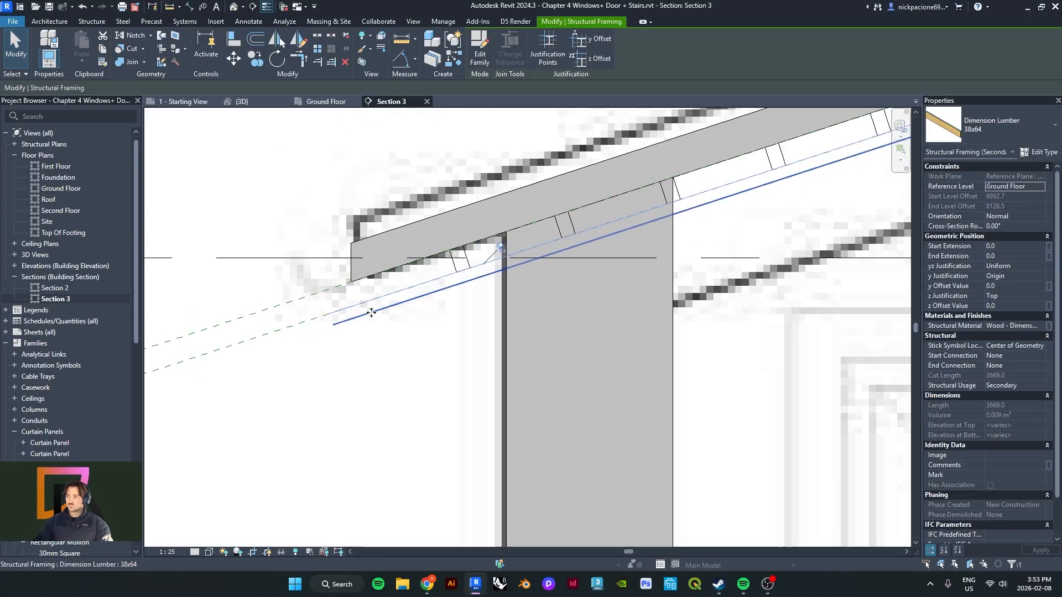
{"action": "left_click", "coordinate": [195, 552]}
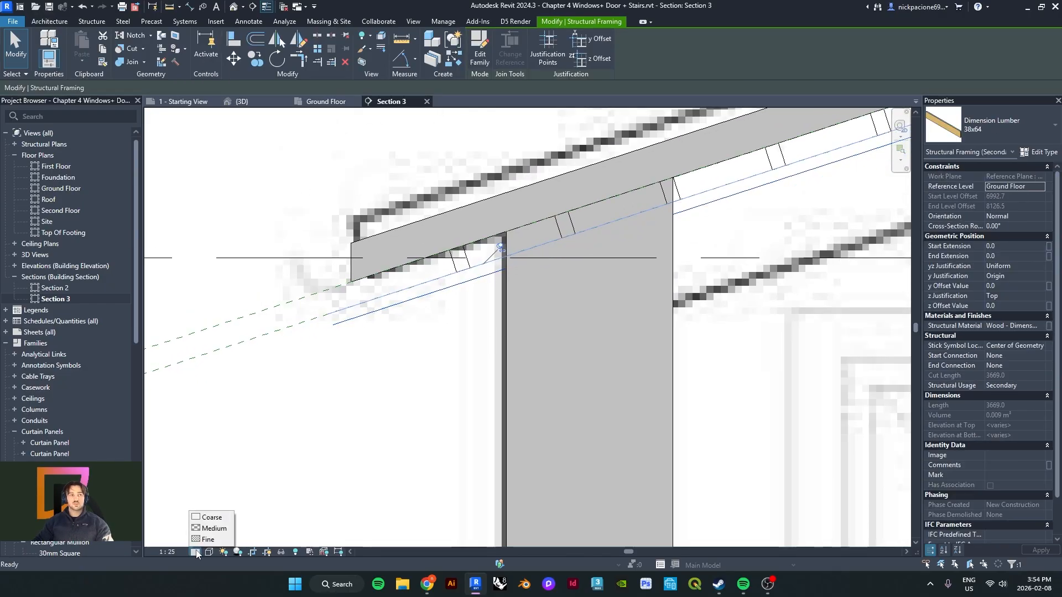
{"action": "left_click", "coordinate": [195, 540]}
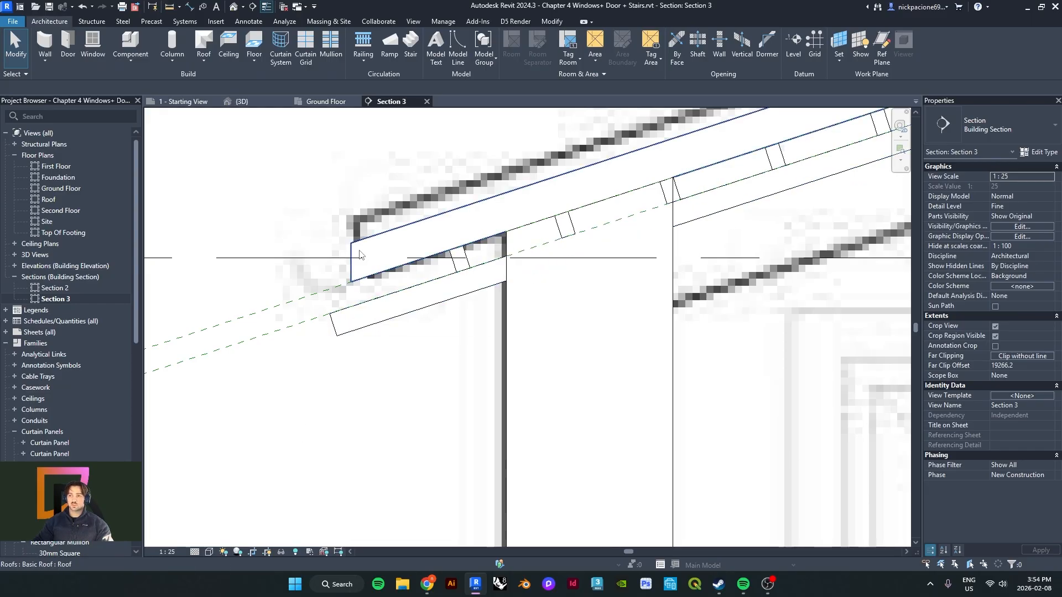
- Examine the eave in section, comparing the roof's vertical edge with the end of the lower 38x64 lumber member
{"action": "scroll", "coordinate": [338, 336], "scroll_direction": "down", "scroll_amount": 1}
{"action": "scroll", "coordinate": [338, 335], "scroll_direction": "down", "scroll_amount": 1}
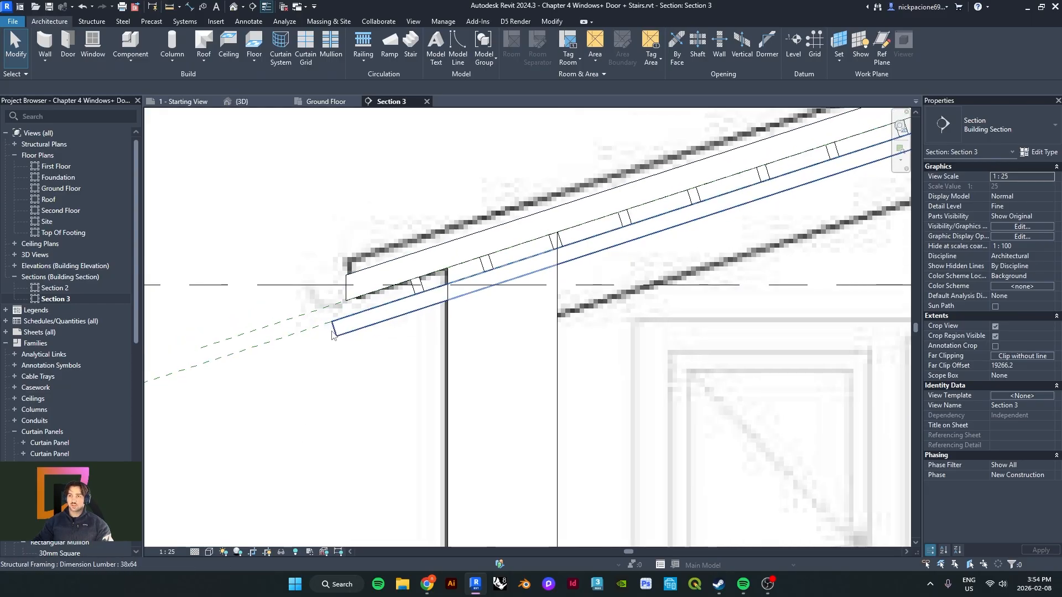
{"action": "scroll", "coordinate": [350, 280], "scroll_direction": "up", "scroll_amount": 1}
{"action": "left_click", "coordinate": [350, 280]}
{"action": "scroll", "coordinate": [339, 360], "scroll_direction": "up", "scroll_amount": 2}
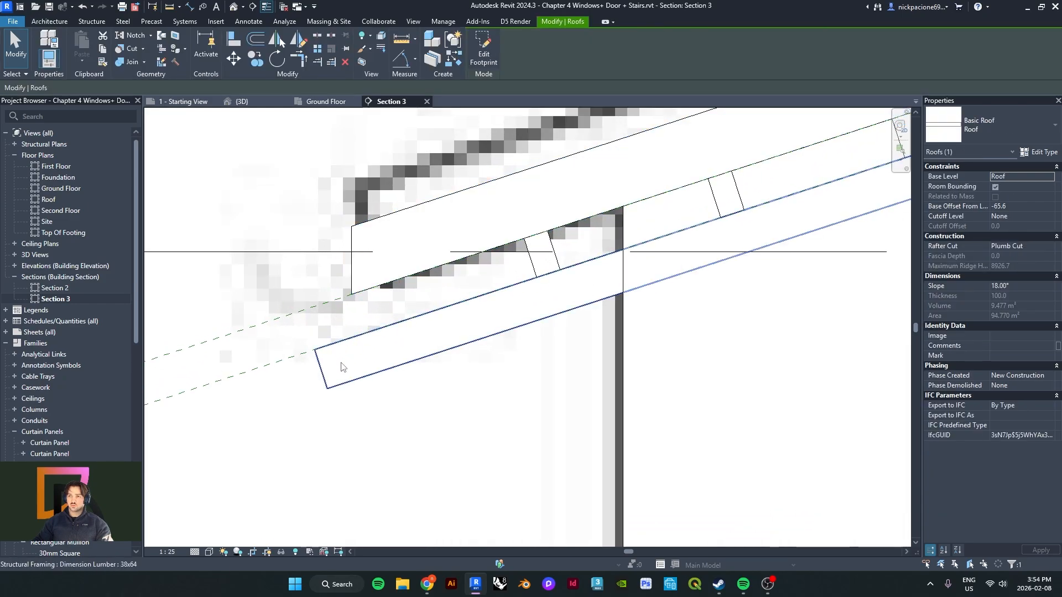
{"action": "left_click", "coordinate": [343, 374]}
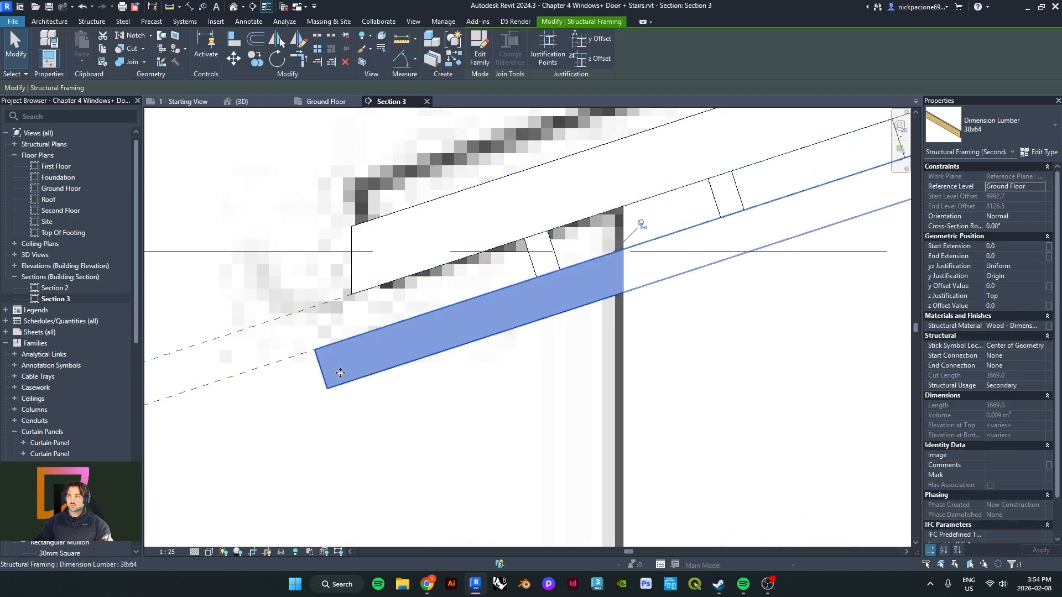
{"action": "scroll", "coordinate": [327, 311], "scroll_direction": "down", "scroll_amount": 3}
{"action": "scroll", "coordinate": [327, 312], "scroll_direction": "up", "scroll_amount": 3}
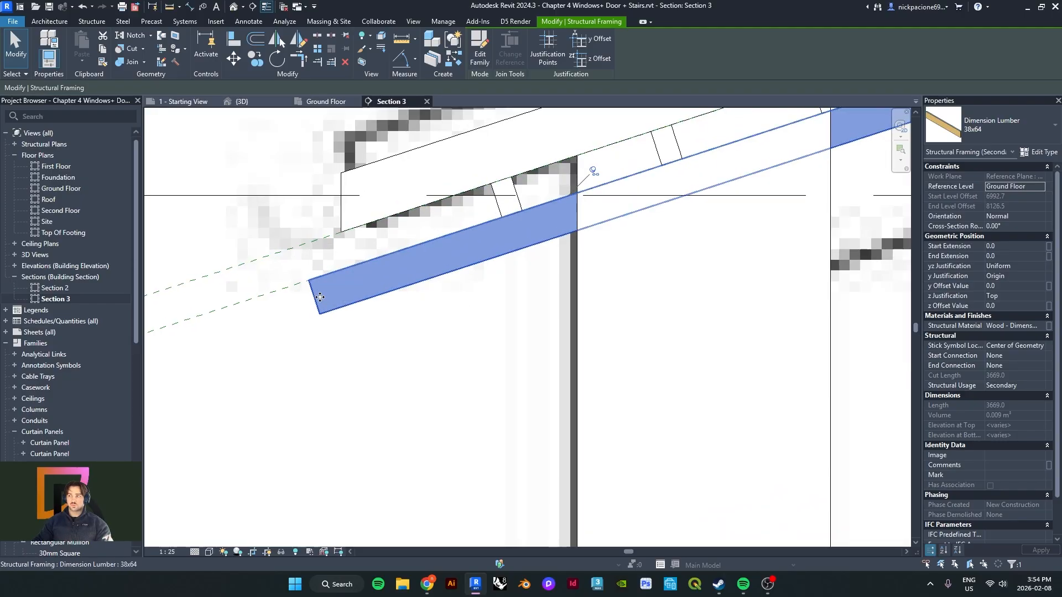
{"action": "scroll", "coordinate": [324, 290], "scroll_direction": "down", "scroll_amount": 2}
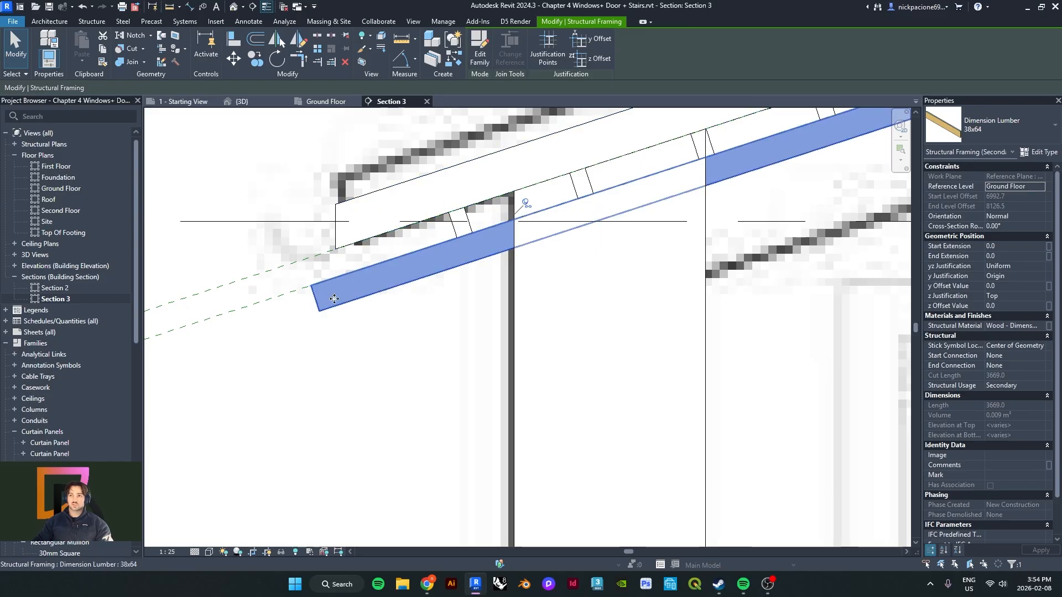
{"action": "scroll", "coordinate": [335, 248], "scroll_direction": "down", "scroll_amount": 2}
{"action": "key", "text": "Escape"}
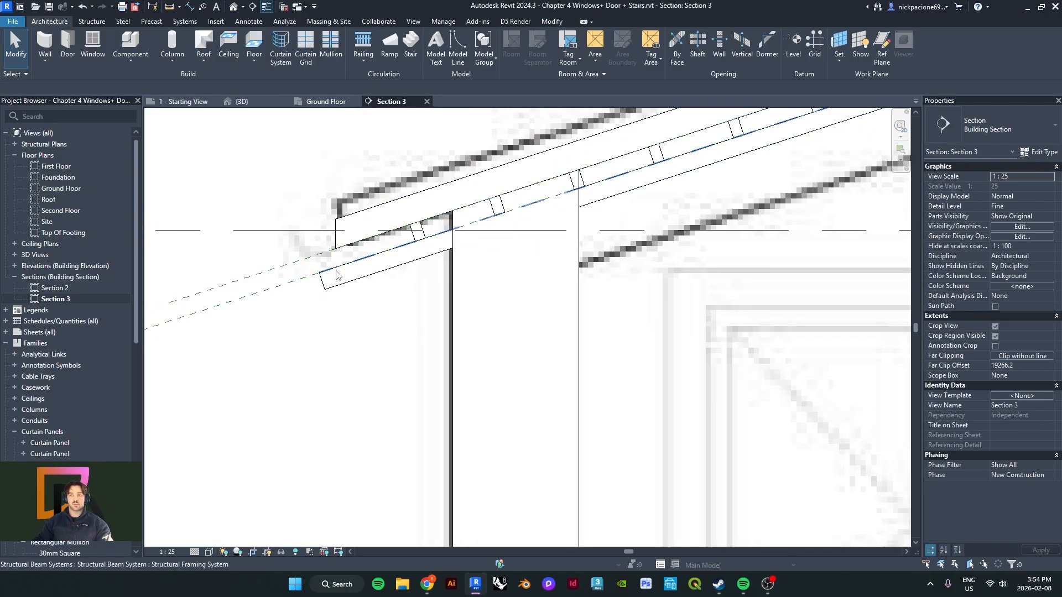
{"action": "middle_click_drag", "start_coordinate": [326, 282], "coordinate": [389, 280]}
{"action": "scroll", "coordinate": [406, 246], "scroll_direction": "up", "scroll_amount": 3}
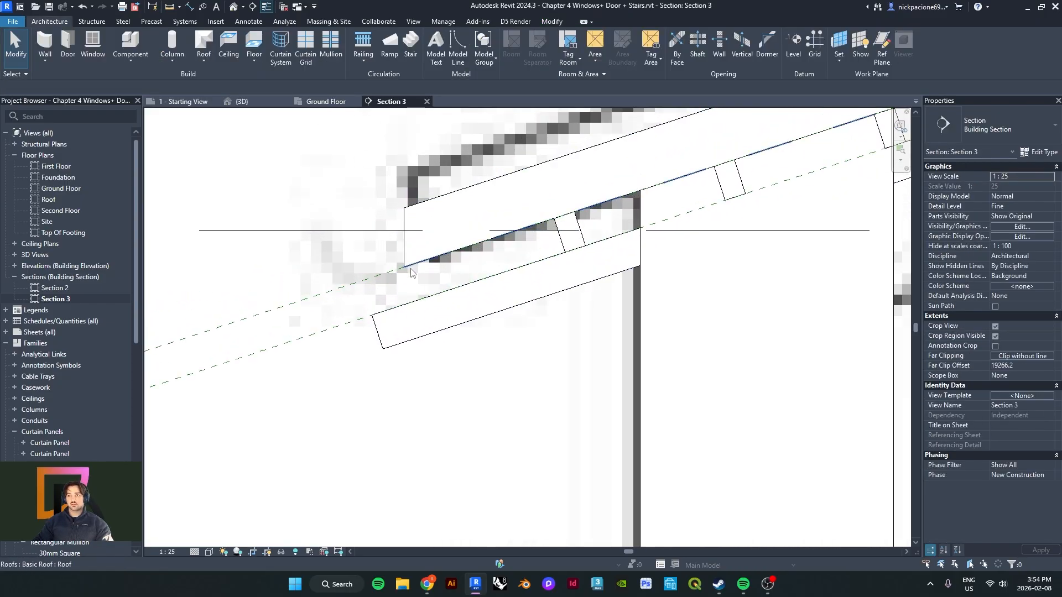
{"action": "middle_click_drag", "start_coordinate": [406, 247], "coordinate": [376, 267]}
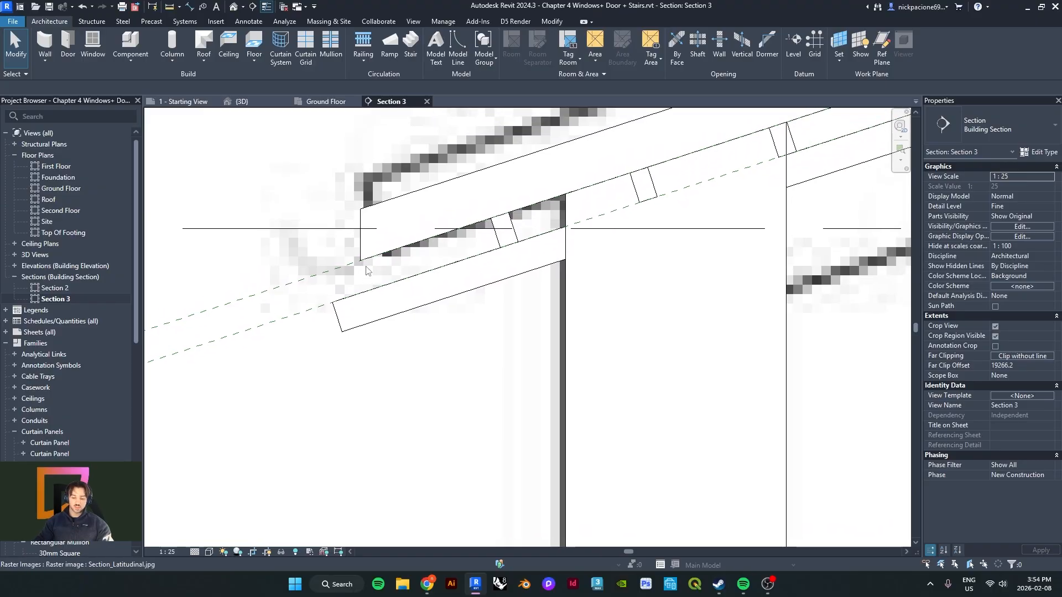
- Draw a vertical reference plane from the upper corner of the roof's eave edge down past the lower lumber member
{"action": "key", "text": "r"}
{"action": "key", "text": "p"}
{"action": "scroll", "coordinate": [360, 221], "scroll_direction": "down", "scroll_amount": 1}
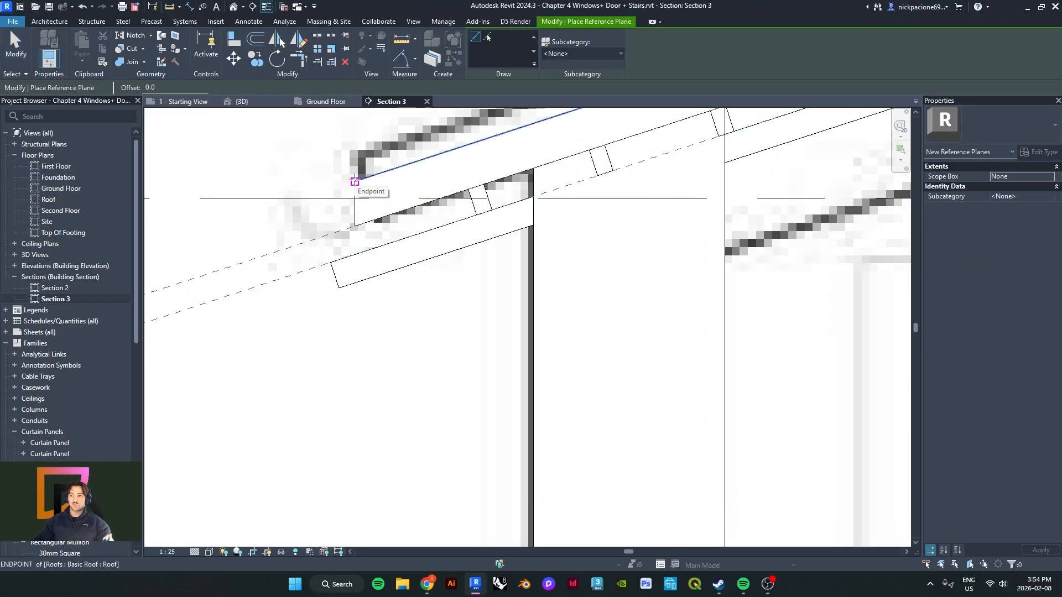
{"action": "left_click", "coordinate": [355, 181]}
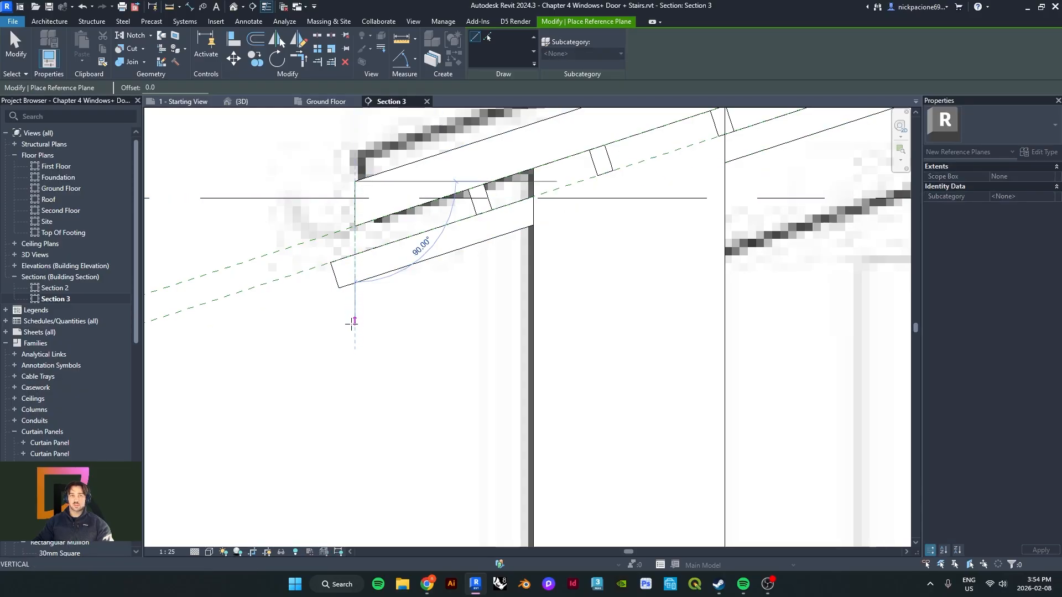
{"action": "left_click", "coordinate": [354, 360]}
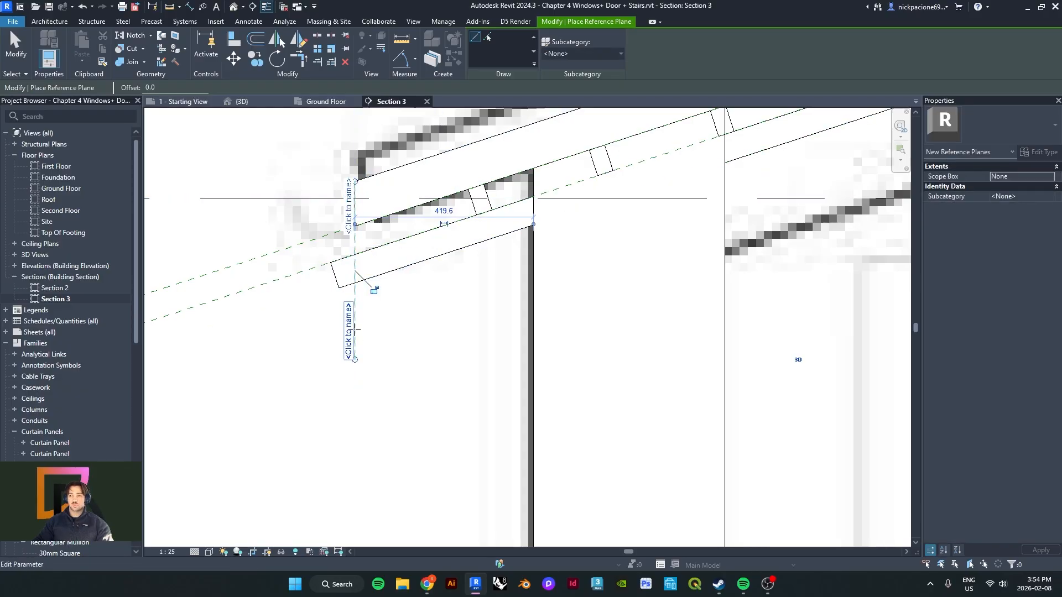
{"action": "key", "text": "Escape"}
{"action": "key", "text": "Escape"}
- Name the new vertical reference plane at the eave "cut"
{"action": "left_click", "coordinate": [355, 248]}
{"action": "key", "text": "Escape"}
{"action": "scroll", "coordinate": [354, 332], "scroll_direction": "up", "scroll_amount": 3}
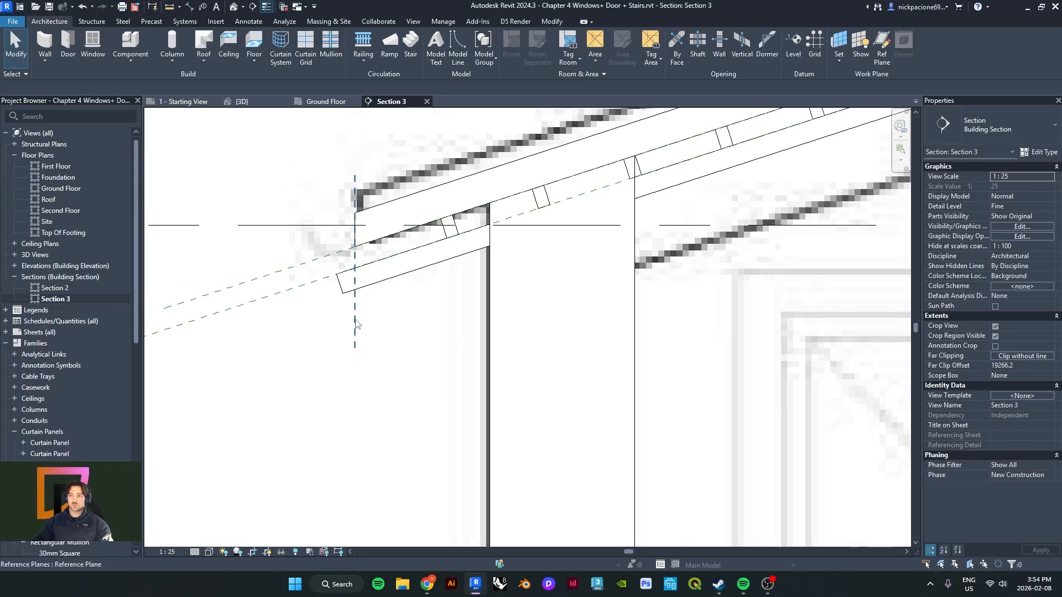
{"action": "left_click", "coordinate": [359, 398]}
{"action": "left_click", "coordinate": [352, 362]}
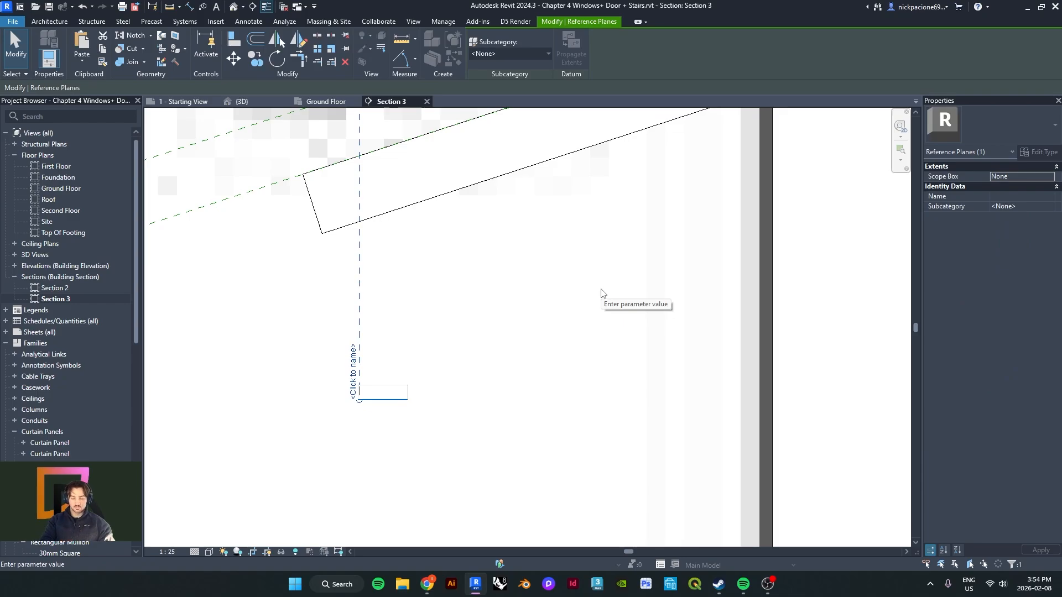
{"action": "type", "text": "cut"}
{"action": "key", "text": "Return"}
{"action": "key", "text": "Escape"}
{"action": "scroll", "coordinate": [384, 315], "scroll_direction": "up", "scroll_amount": 3}
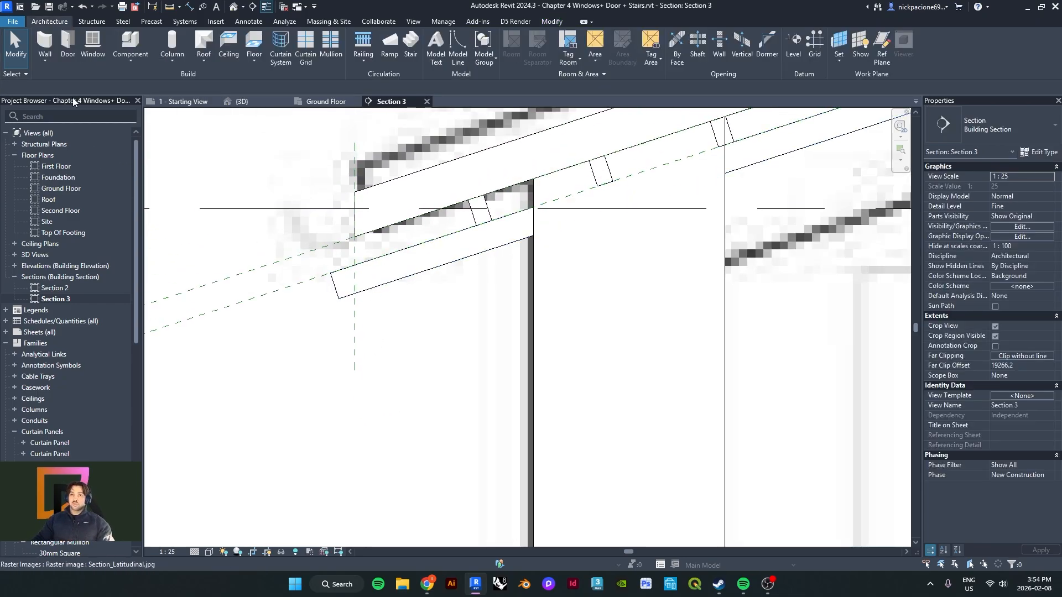
- Cut the ends of the lower 38x64 lumber members at the eave with the "cut" reference plane, one after another
{"action": "left_click", "coordinate": [552, 21]}
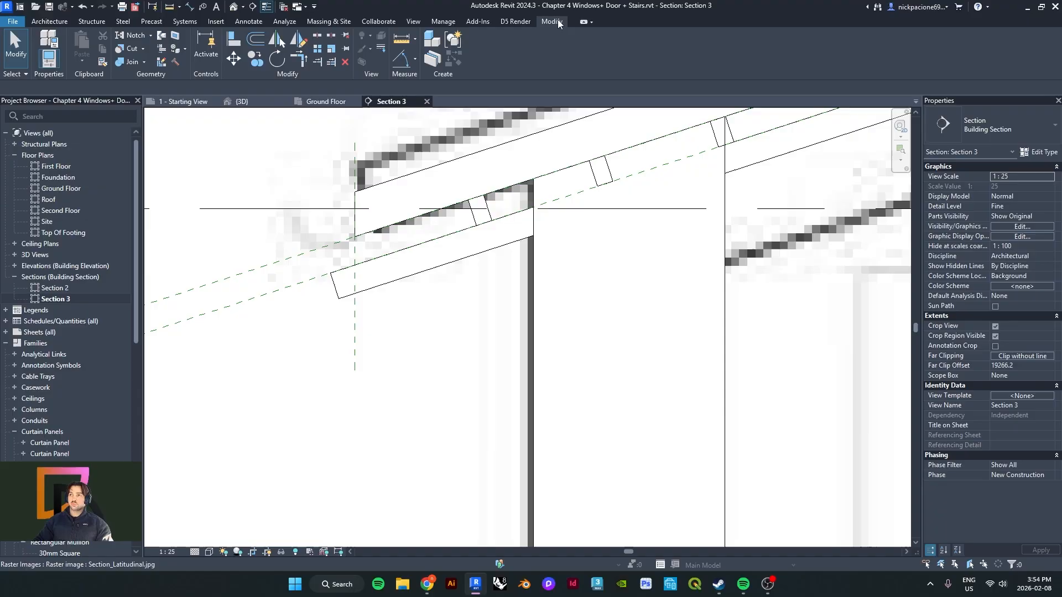
{"action": "left_click", "coordinate": [126, 48]}
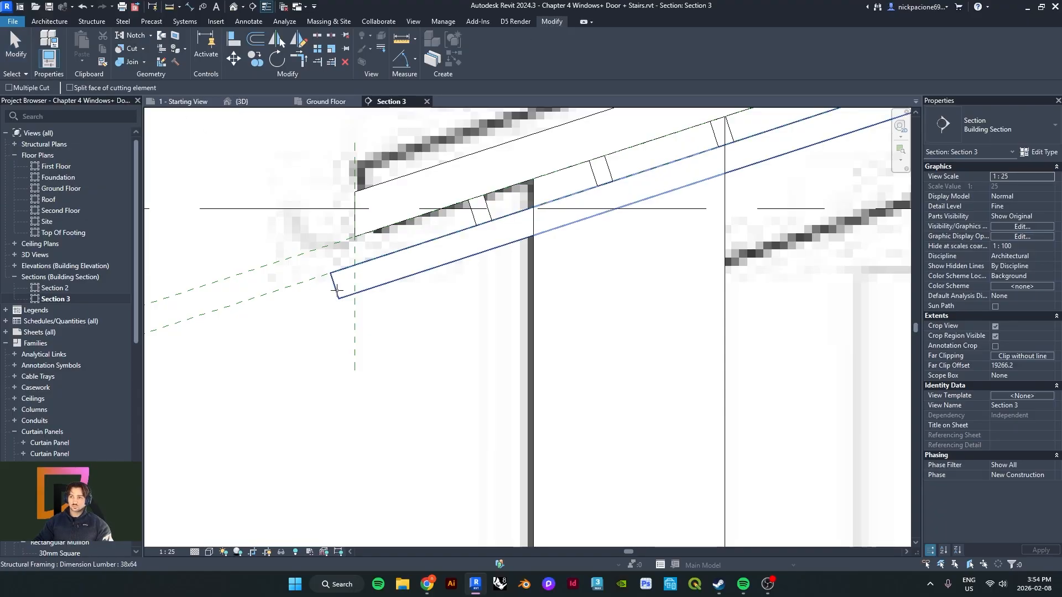
{"action": "scroll", "coordinate": [336, 288], "scroll_direction": "up", "scroll_amount": 2}
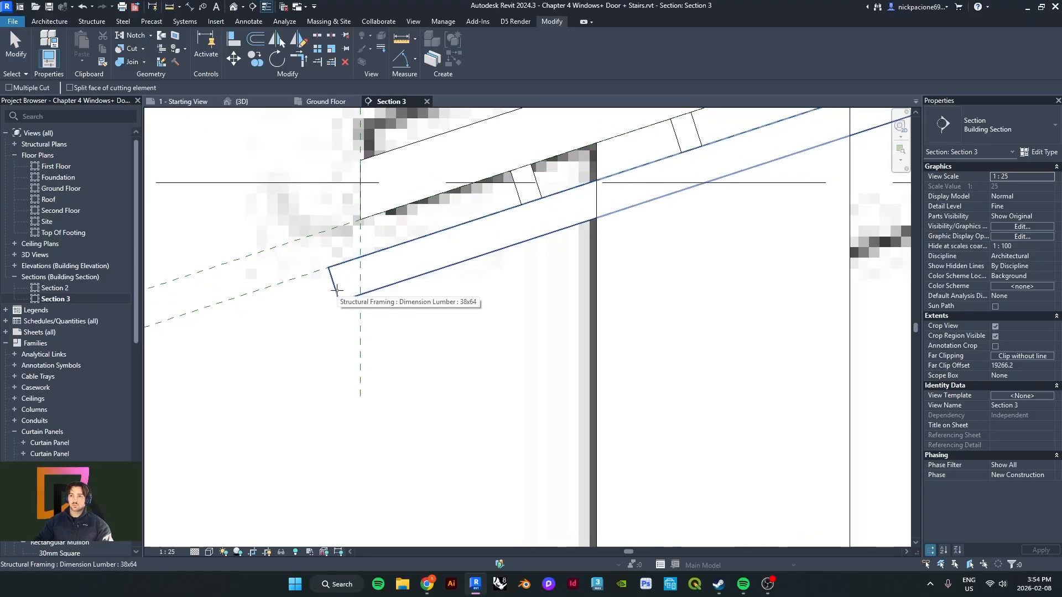
{"action": "left_click", "coordinate": [336, 289]}
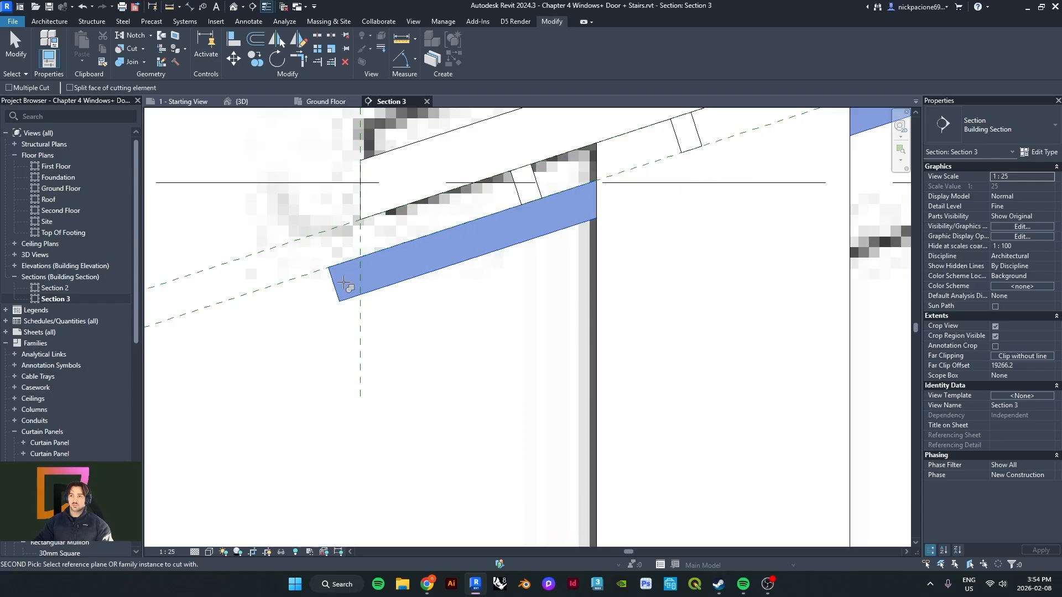
{"action": "left_click", "coordinate": [361, 238]}
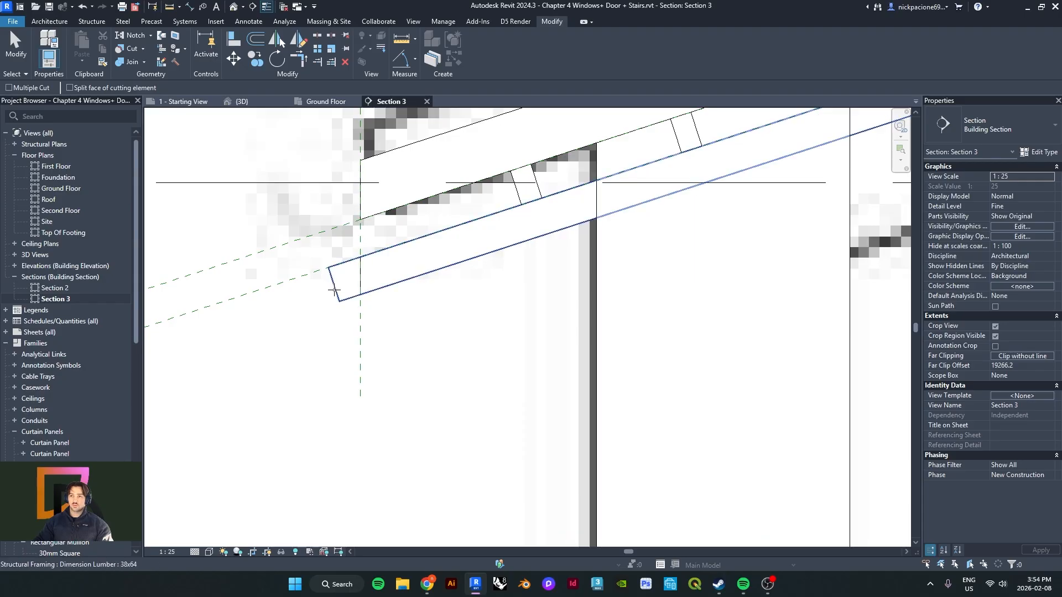
{"action": "left_click", "coordinate": [335, 289]}
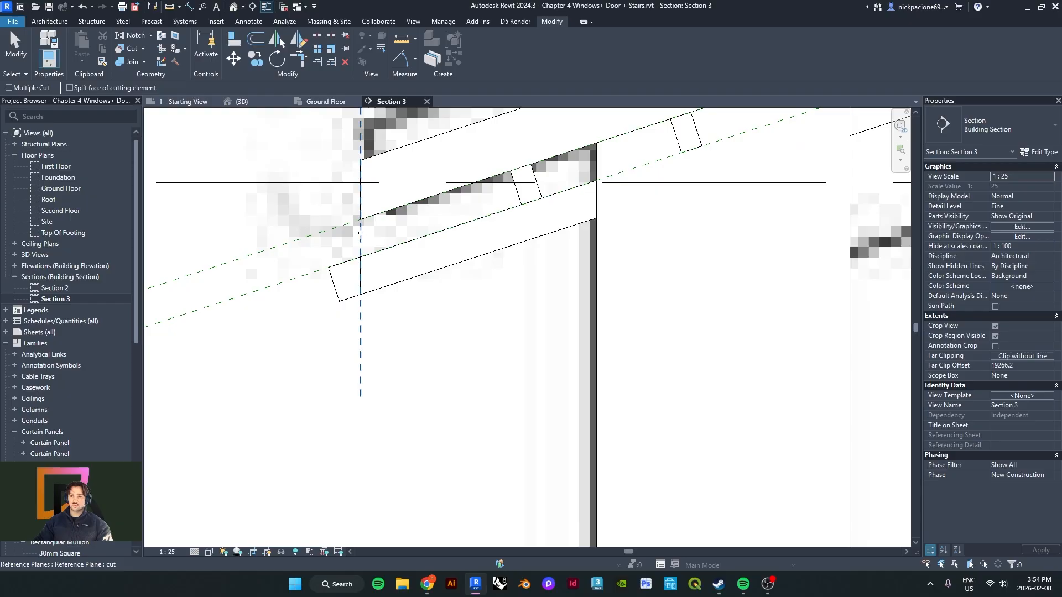
{"action": "left_click", "coordinate": [360, 233]}
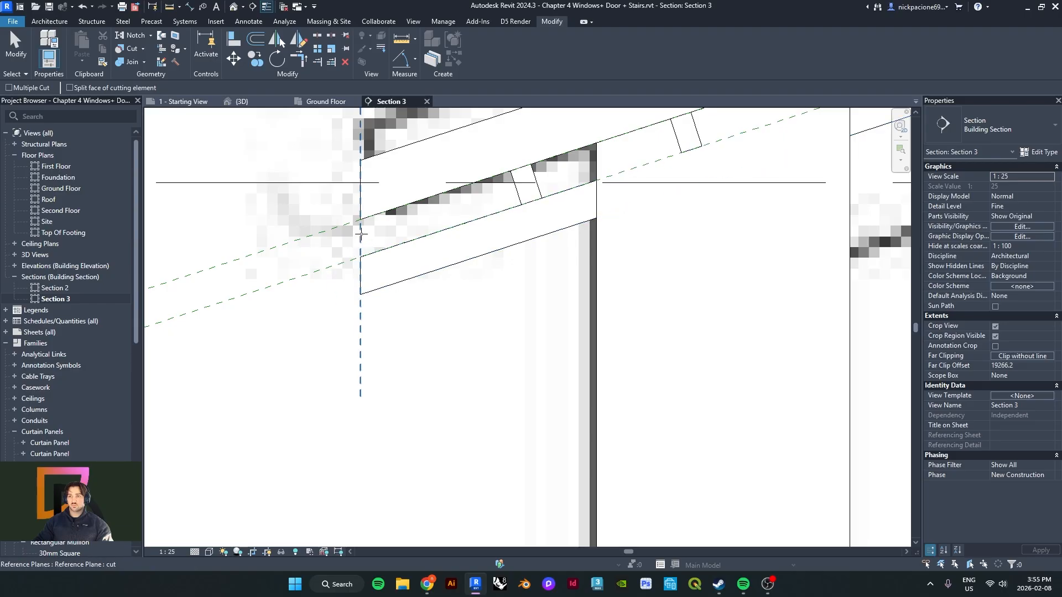
{"action": "scroll", "coordinate": [346, 282], "scroll_direction": "down", "scroll_amount": 2}
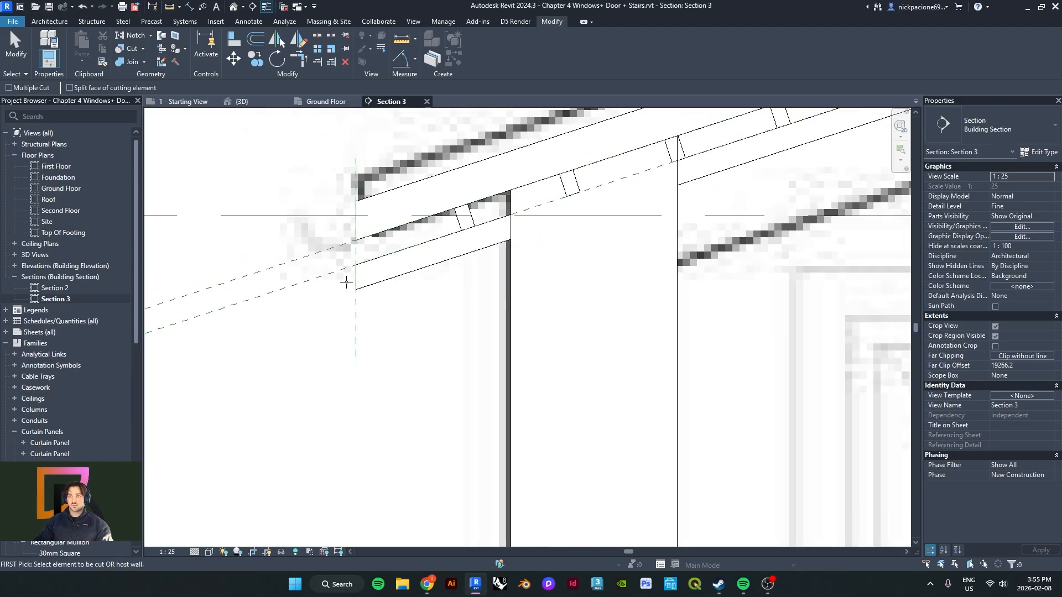
- Examine the ends of the 38x64 lumber members beneath the roof corner in the 3D view
{"action": "left_click", "coordinate": [235, 10]}
{"action": "middle_click_drag", "start_coordinate": [387, 298], "coordinate": [486, 443], "text": "shift"}
{"action": "scroll", "coordinate": [713, 386], "scroll_direction": "up", "scroll_amount": 4}
{"action": "scroll", "coordinate": [721, 373], "scroll_direction": "up", "scroll_amount": 4}
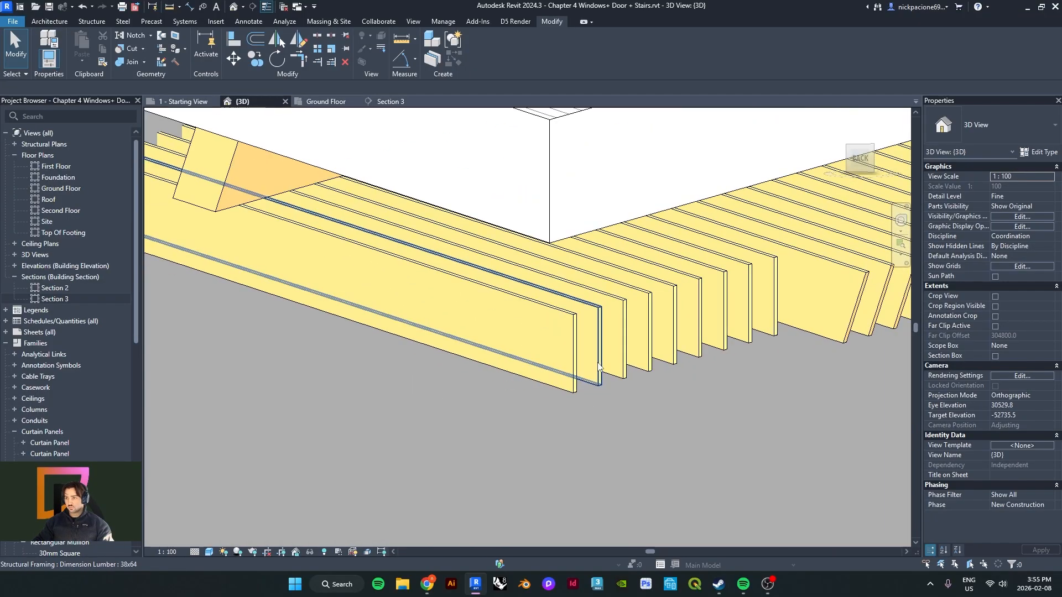
{"action": "middle_click_drag", "start_coordinate": [599, 366], "coordinate": [507, 303], "text": "shift"}
{"action": "scroll", "coordinate": [612, 246], "scroll_direction": "down", "scroll_amount": 2}
{"action": "scroll", "coordinate": [537, 290], "scroll_direction": "down", "scroll_amount": 2}
- In Section 3, draw a vertical reference plane from the opposite eave's roof edge down past the projecting lumber member
{"action": "left_click", "coordinate": [377, 101]}
{"action": "scroll", "coordinate": [392, 301], "scroll_direction": "down", "scroll_amount": 2}
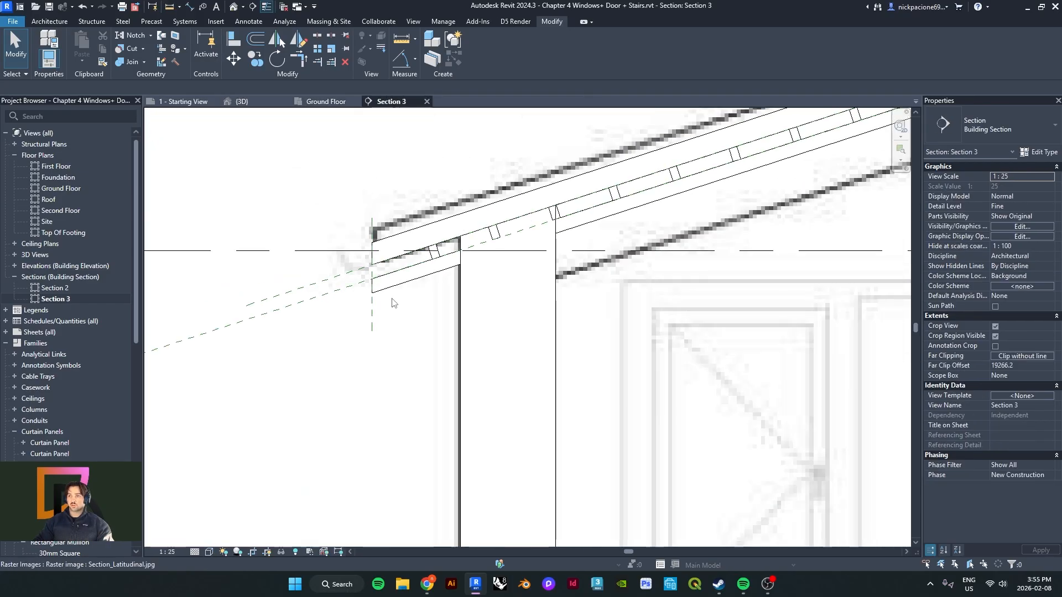
{"action": "scroll", "coordinate": [392, 301], "scroll_direction": "down", "scroll_amount": 5}
{"action": "scroll", "coordinate": [416, 313], "scroll_direction": "up", "scroll_amount": 5}
{"action": "scroll", "coordinate": [413, 316], "scroll_direction": "down", "scroll_amount": 4}
{"action": "middle_click_drag", "start_coordinate": [427, 327], "coordinate": [403, 252]}
{"action": "scroll", "coordinate": [402, 252], "scroll_direction": "up", "scroll_amount": 1}
{"action": "middle_click_drag", "start_coordinate": [543, 267], "coordinate": [313, 249]}
{"action": "scroll", "coordinate": [313, 249], "scroll_direction": "up", "scroll_amount": 2}
{"action": "scroll", "coordinate": [313, 249], "scroll_direction": "down", "scroll_amount": 3}
{"action": "middle_click_drag", "start_coordinate": [516, 288], "coordinate": [240, 274]}
{"action": "scroll", "coordinate": [538, 216], "scroll_direction": "up", "scroll_amount": 4}
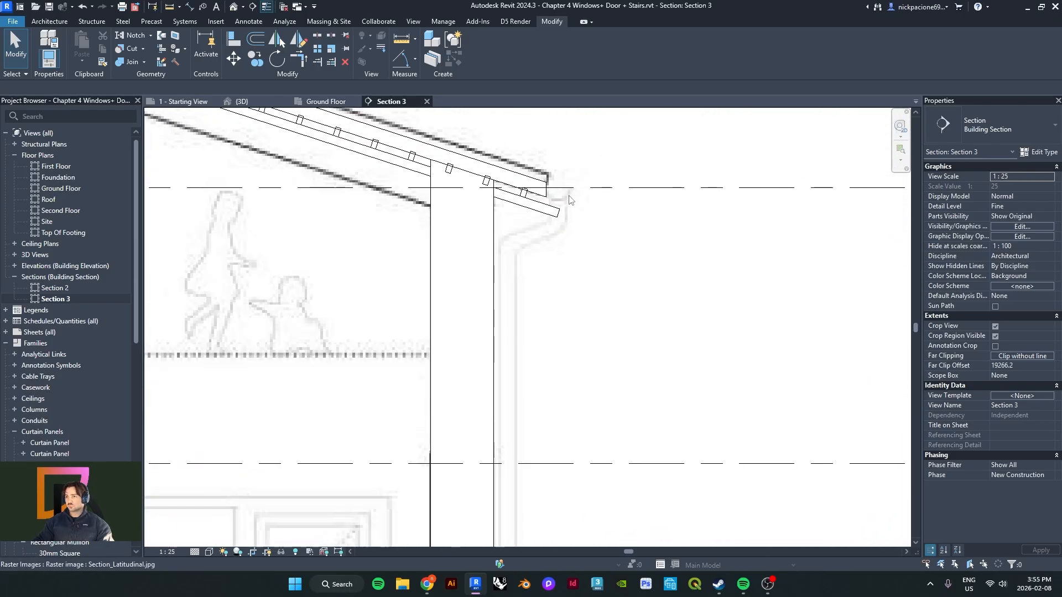
{"action": "scroll", "coordinate": [538, 216], "scroll_direction": "down", "scroll_amount": 1}
{"action": "middle_click_drag", "start_coordinate": [277, 170], "coordinate": [582, 284]}
{"action": "scroll", "coordinate": [461, 282], "scroll_direction": "down", "scroll_amount": 3}
{"action": "scroll", "coordinate": [586, 284], "scroll_direction": "up", "scroll_amount": 3}
{"action": "middle_click_drag", "start_coordinate": [819, 287], "coordinate": [442, 292]}
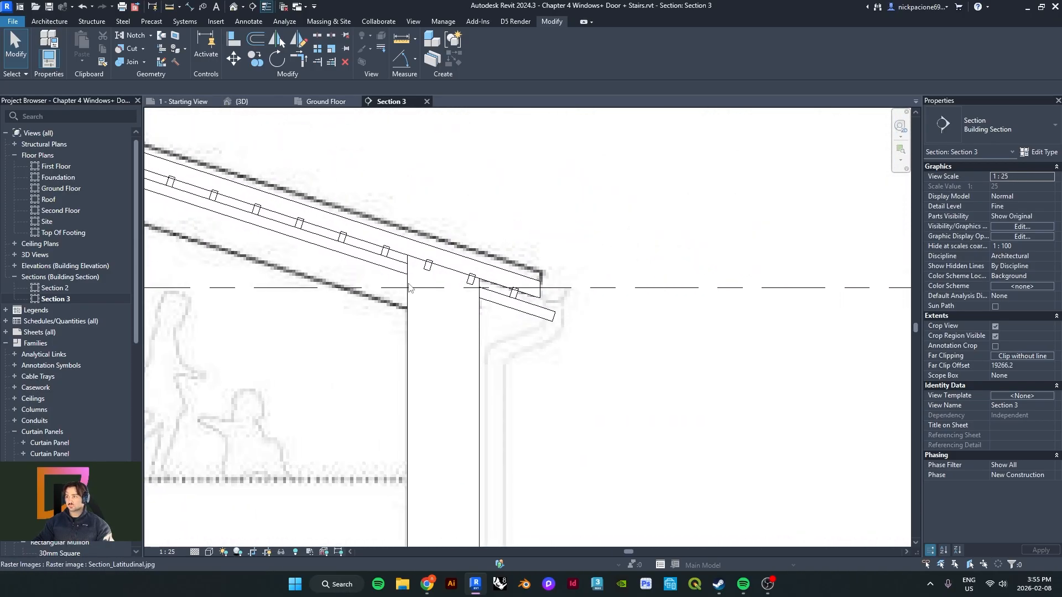
{"action": "scroll", "coordinate": [586, 303], "scroll_direction": "up", "scroll_amount": 1}
{"action": "key", "text": "r"}
{"action": "key", "text": "p"}
{"action": "scroll", "coordinate": [572, 301], "scroll_direction": "up", "scroll_amount": 2}
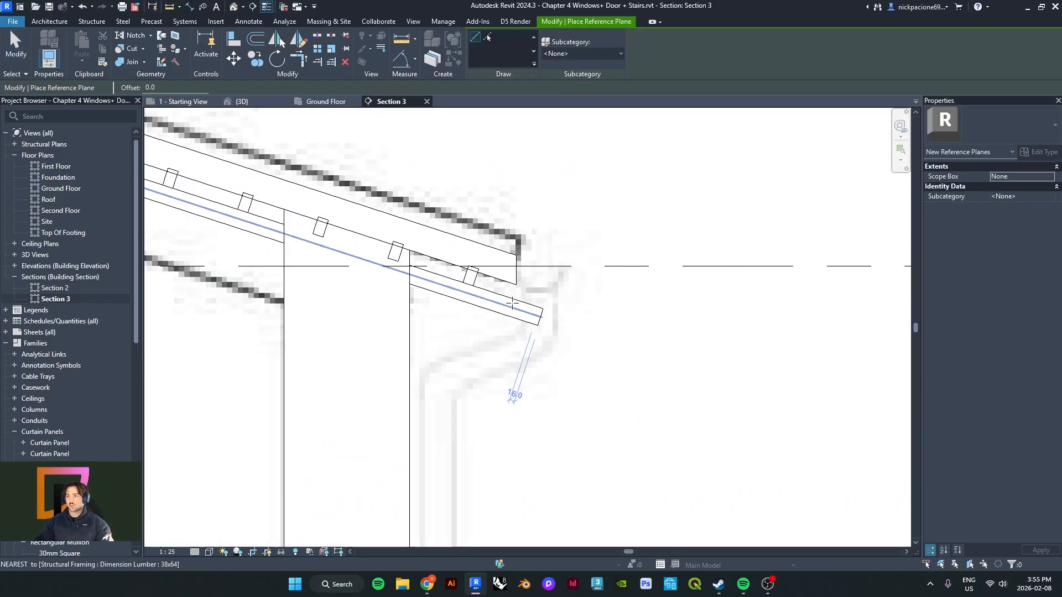
{"action": "left_click", "coordinate": [514, 246]}
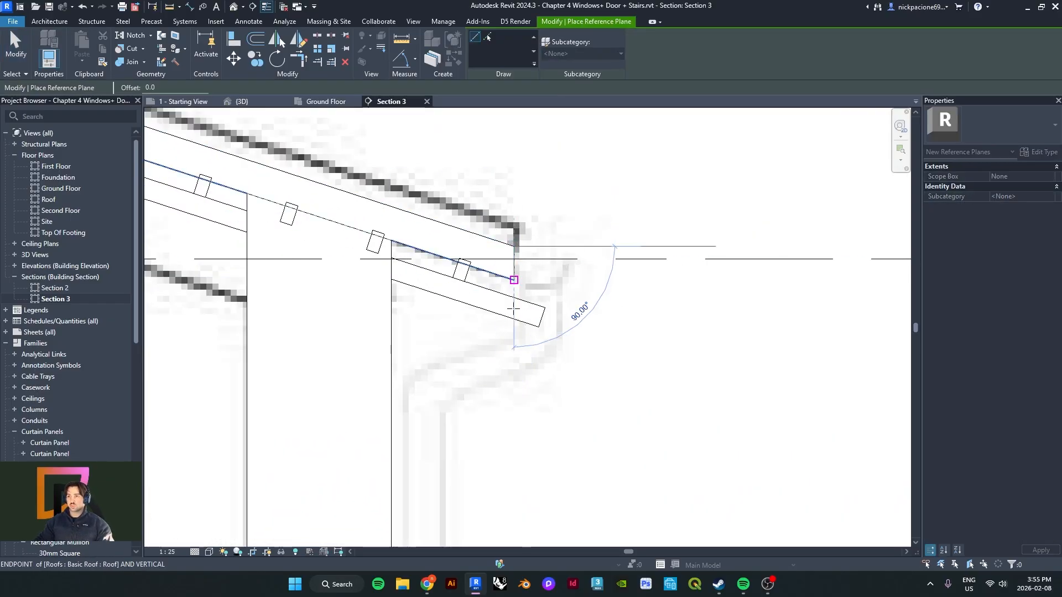
{"action": "left_click", "coordinate": [514, 401]}
{"action": "key", "text": "Escape"}
{"action": "key", "text": "Escape"}
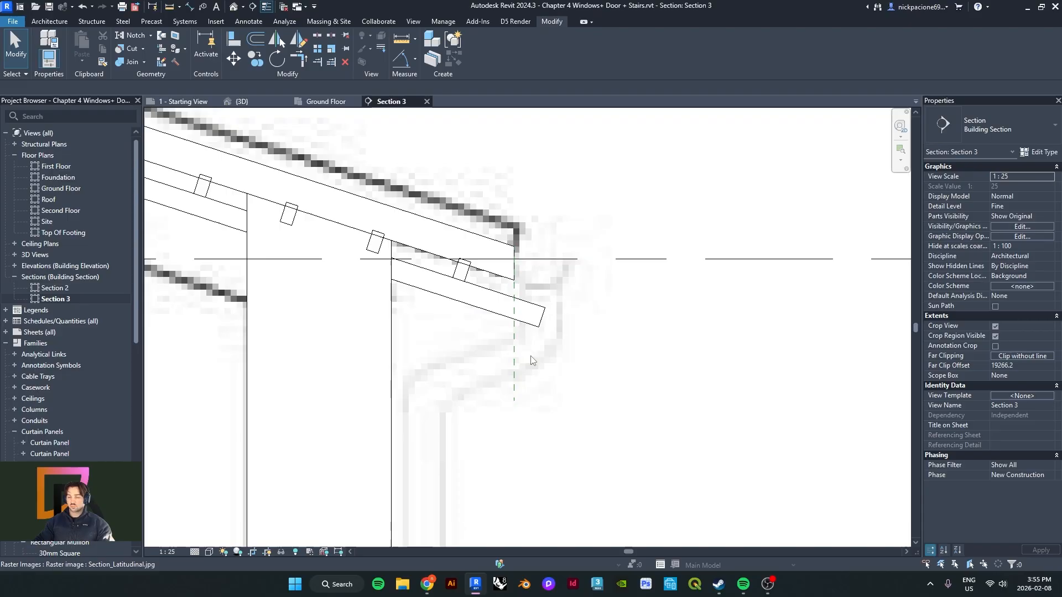
- Compare the cut and uncut 38x64 lumber ends along the eave near the back roof corner in the 3D view
{"action": "key", "text": "ctrl+Tab"}
{"action": "middle_click_drag", "start_coordinate": [693, 327], "coordinate": [652, 339], "text": "shift"}
{"action": "scroll", "coordinate": [437, 320], "scroll_direction": "up", "scroll_amount": 3}
{"action": "scroll", "coordinate": [445, 317], "scroll_direction": "down", "scroll_amount": 2}
{"action": "scroll", "coordinate": [464, 305], "scroll_direction": "down", "scroll_amount": 3}
{"action": "scroll", "coordinate": [647, 337], "scroll_direction": "up", "scroll_amount": 3}
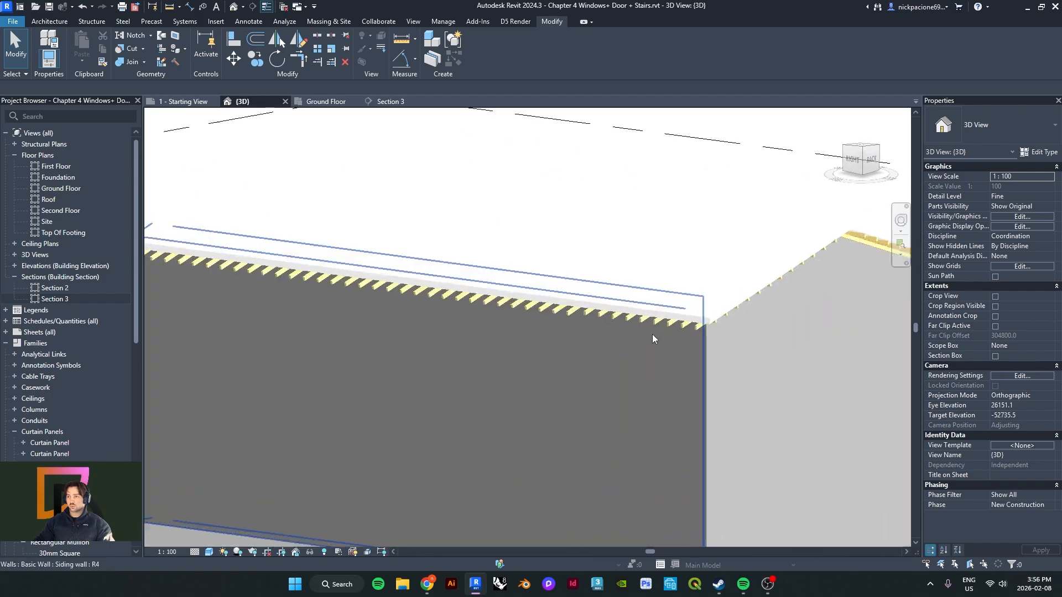
{"action": "scroll", "coordinate": [541, 323], "scroll_direction": "up", "scroll_amount": 2}
{"action": "middle_click_drag", "start_coordinate": [548, 320], "coordinate": [199, 299], "text": "shift"}
{"action": "scroll", "coordinate": [501, 311], "scroll_direction": "up", "scroll_amount": 3}
{"action": "scroll", "coordinate": [343, 277], "scroll_direction": "down", "scroll_amount": 2}
{"action": "middle_click_drag", "start_coordinate": [199, 298], "coordinate": [719, 327]}
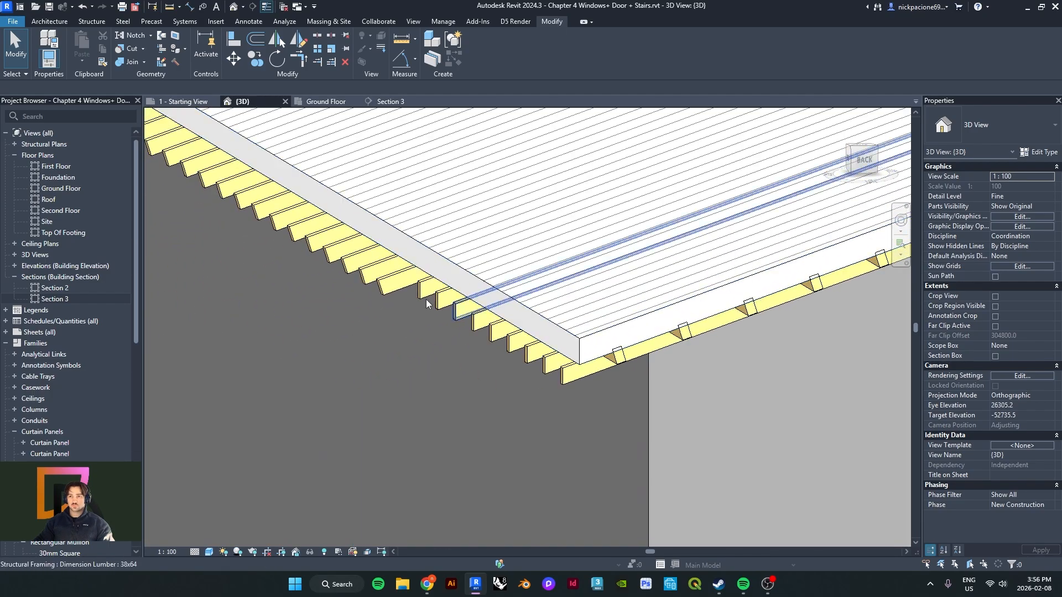
{"action": "scroll", "coordinate": [426, 301], "scroll_direction": "up", "scroll_amount": 2}
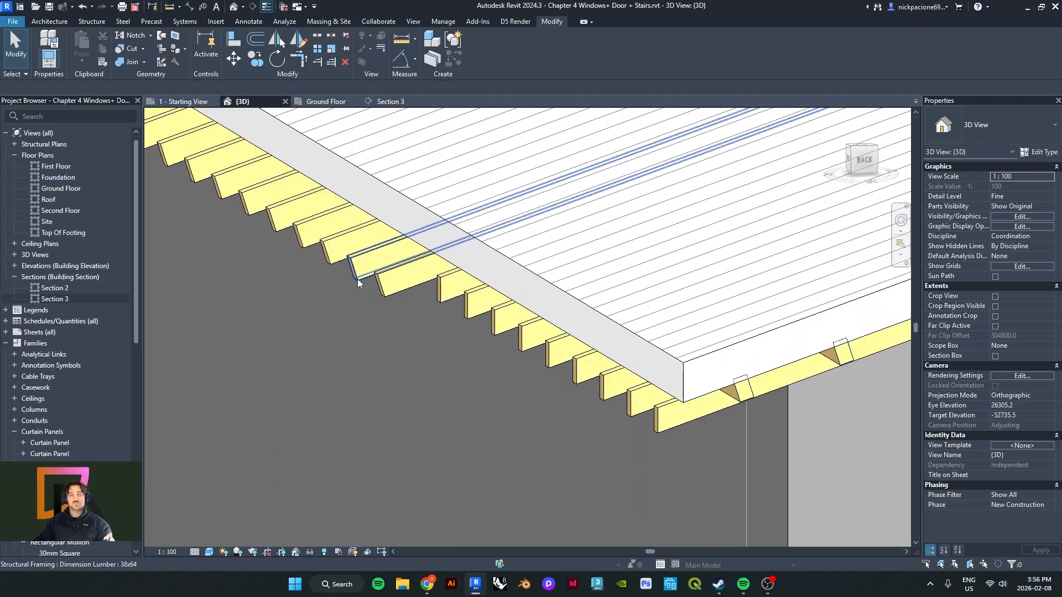
- In the Ground Floor plan, shorten the Section 3 marker's far clip depth to about 16073 mm
{"action": "left_click", "coordinate": [315, 104]}
{"action": "scroll", "coordinate": [411, 334], "scroll_direction": "down", "scroll_amount": 6}
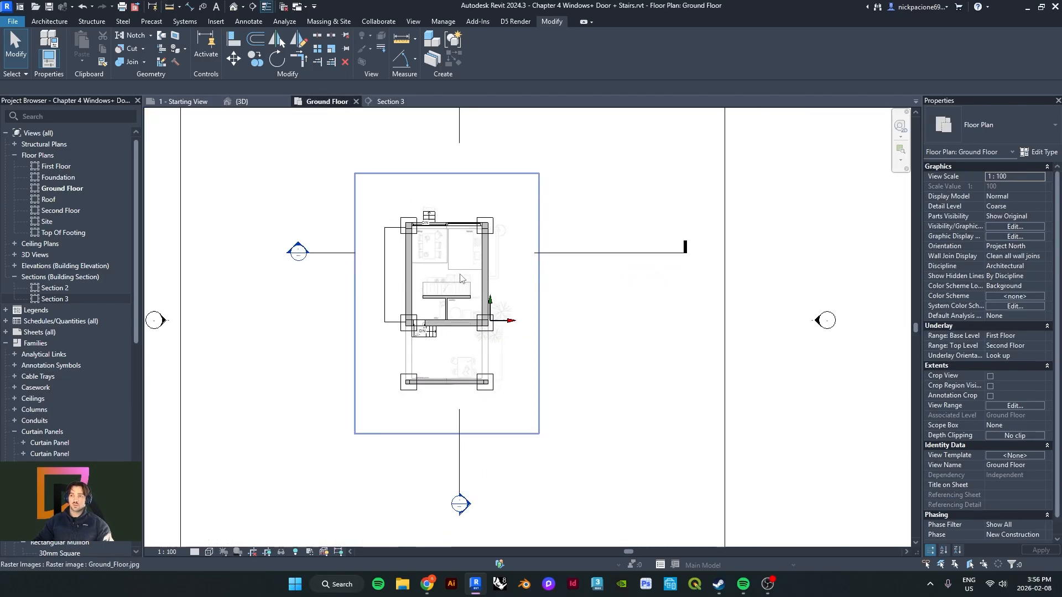
{"action": "scroll", "coordinate": [346, 277], "scroll_direction": "down", "scroll_amount": 3}
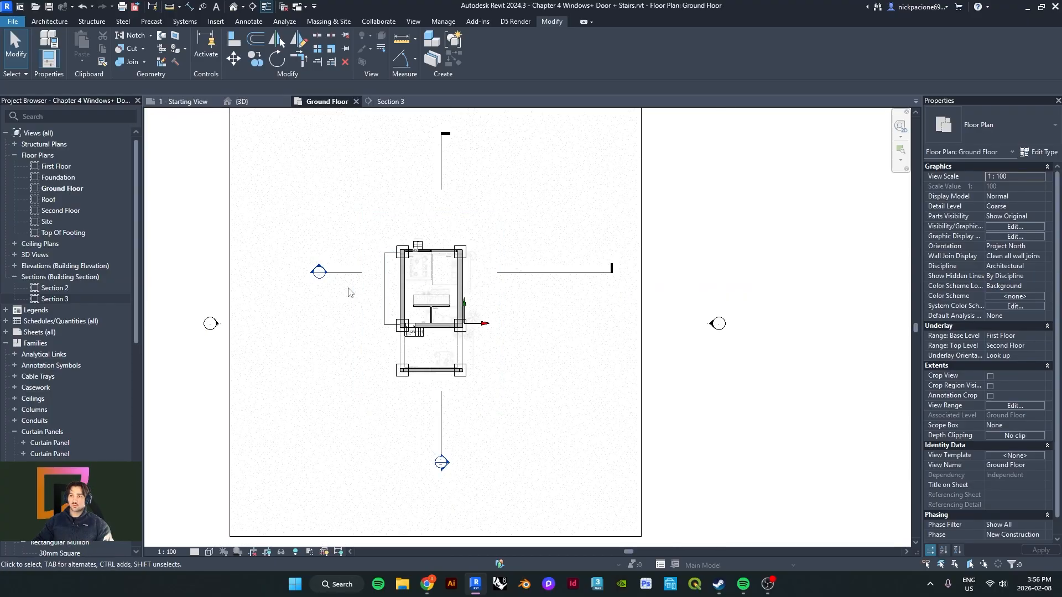
{"action": "scroll", "coordinate": [350, 292], "scroll_direction": "down", "scroll_amount": 2}
{"action": "scroll", "coordinate": [363, 283], "scroll_direction": "up", "scroll_amount": 2}
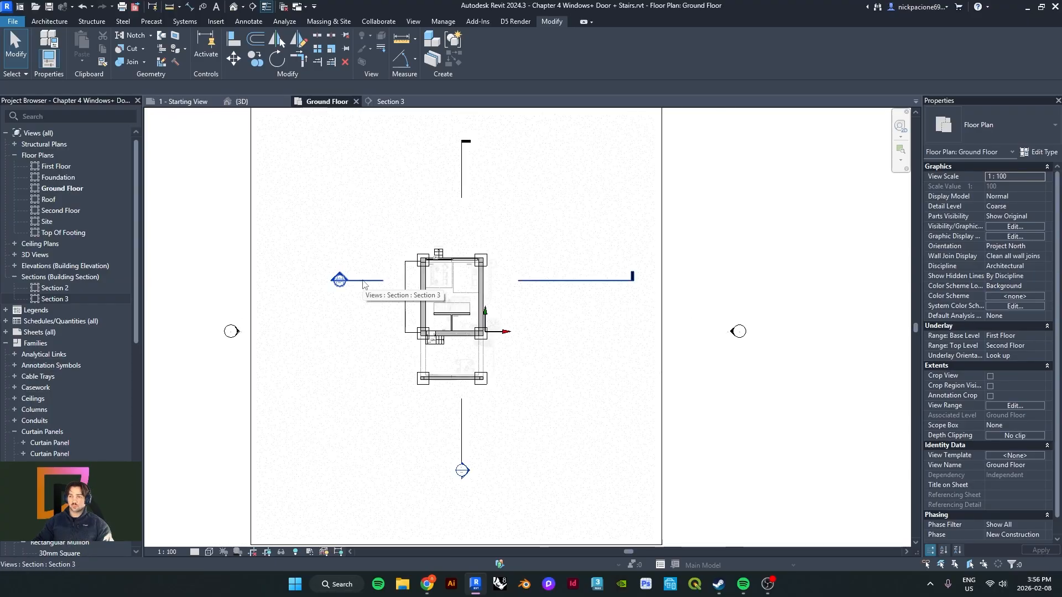
{"action": "scroll", "coordinate": [363, 285], "scroll_direction": "up", "scroll_amount": 4}
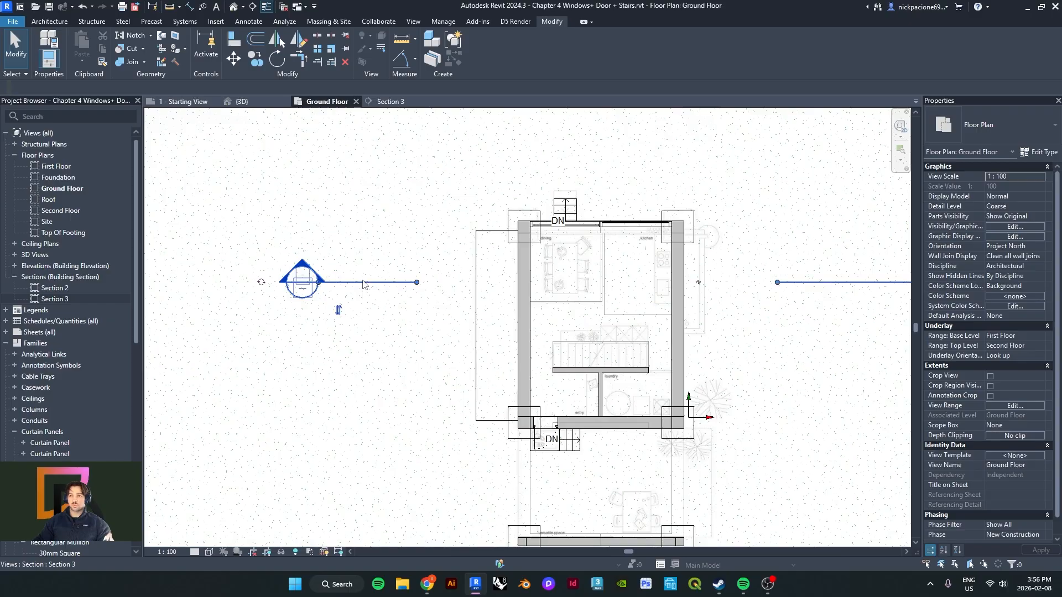
{"action": "left_click", "coordinate": [364, 284]}
{"action": "scroll", "coordinate": [363, 285], "scroll_direction": "down", "scroll_amount": 5}
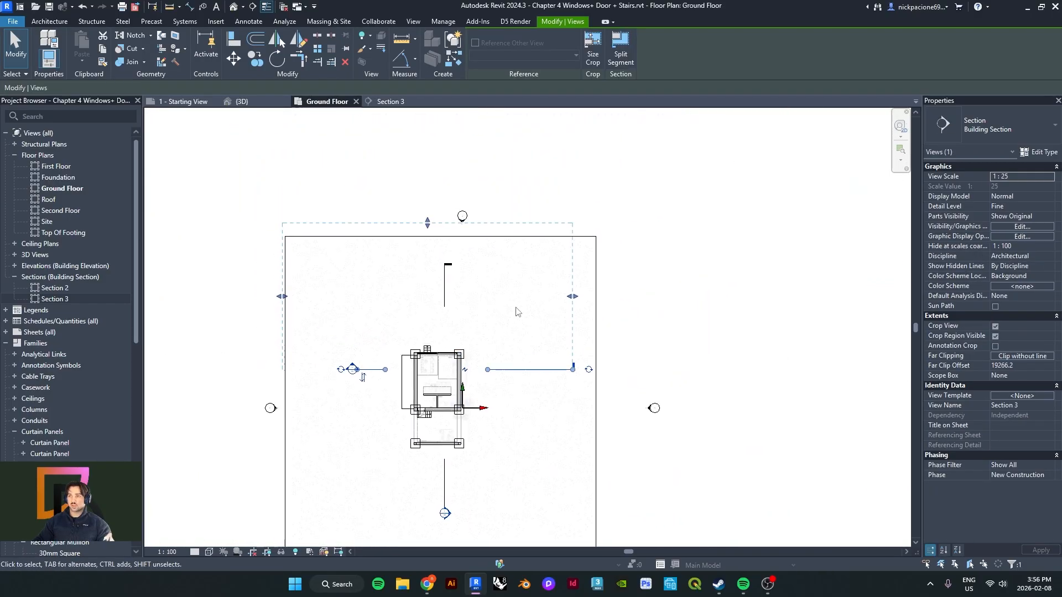
{"action": "scroll", "coordinate": [417, 244], "scroll_direction": "up", "scroll_amount": 2}
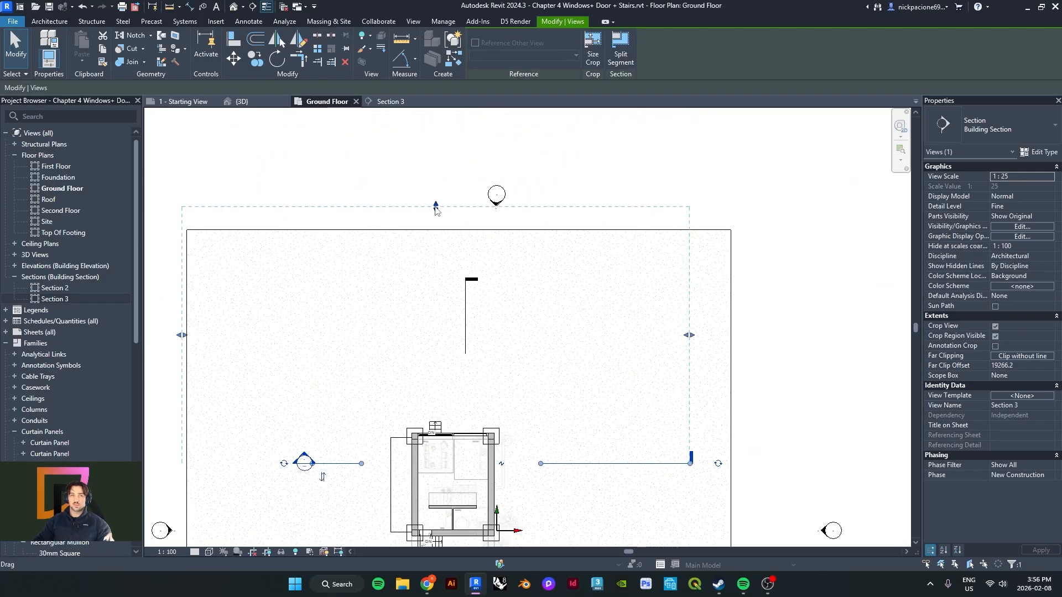
{"action": "left_click_drag", "start_coordinate": [436, 207], "coordinate": [436, 220]}
{"action": "scroll", "coordinate": [436, 219], "scroll_direction": "up", "scroll_amount": 1}
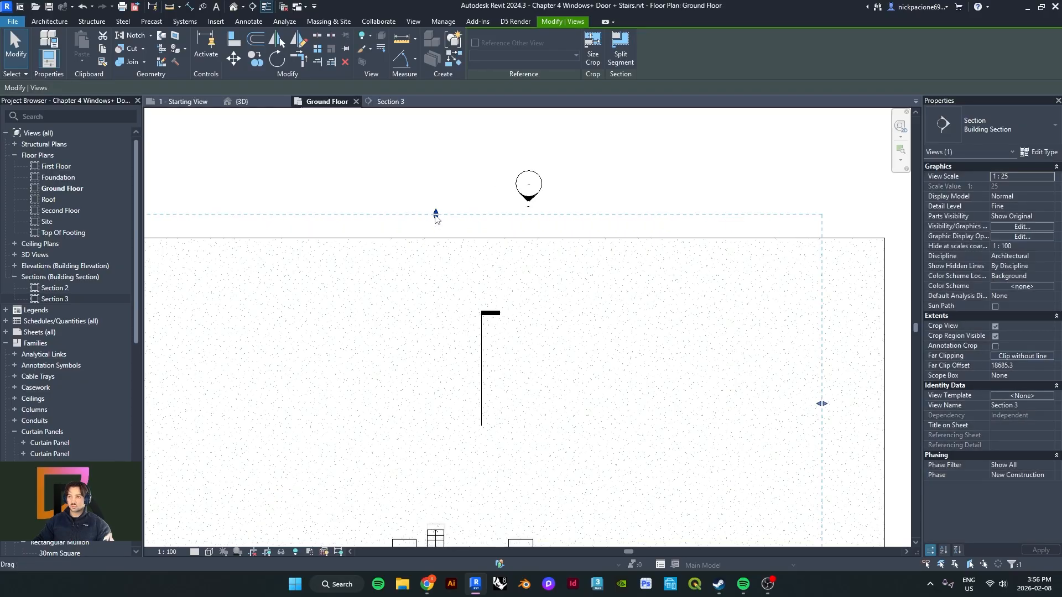
{"action": "scroll", "coordinate": [436, 217], "scroll_direction": "down", "scroll_amount": 2}
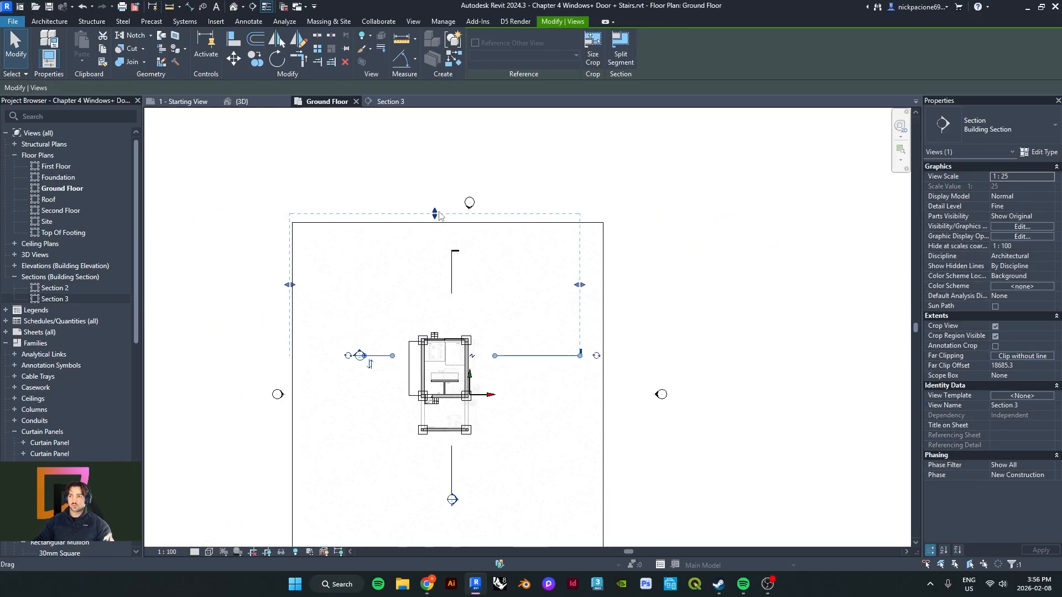
{"action": "left_click_drag", "start_coordinate": [437, 214], "coordinate": [434, 256]}
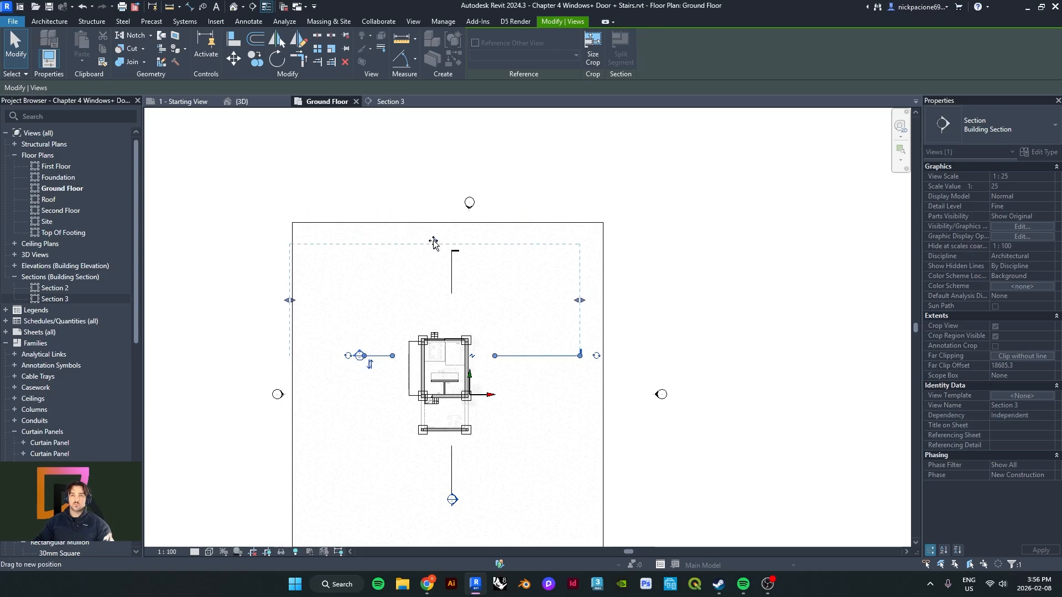
{"action": "left_click_drag", "start_coordinate": [437, 217], "coordinate": [438, 191]}
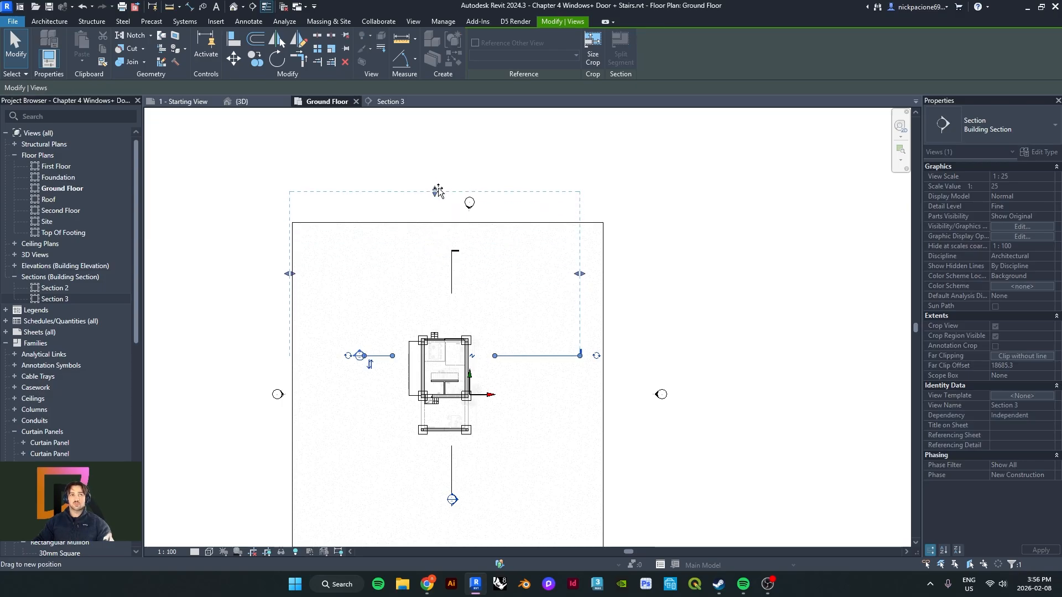
{"action": "left_click_drag", "start_coordinate": [442, 232], "coordinate": [442, 232]}
{"action": "scroll", "coordinate": [520, 355], "scroll_direction": "up", "scroll_amount": 2}
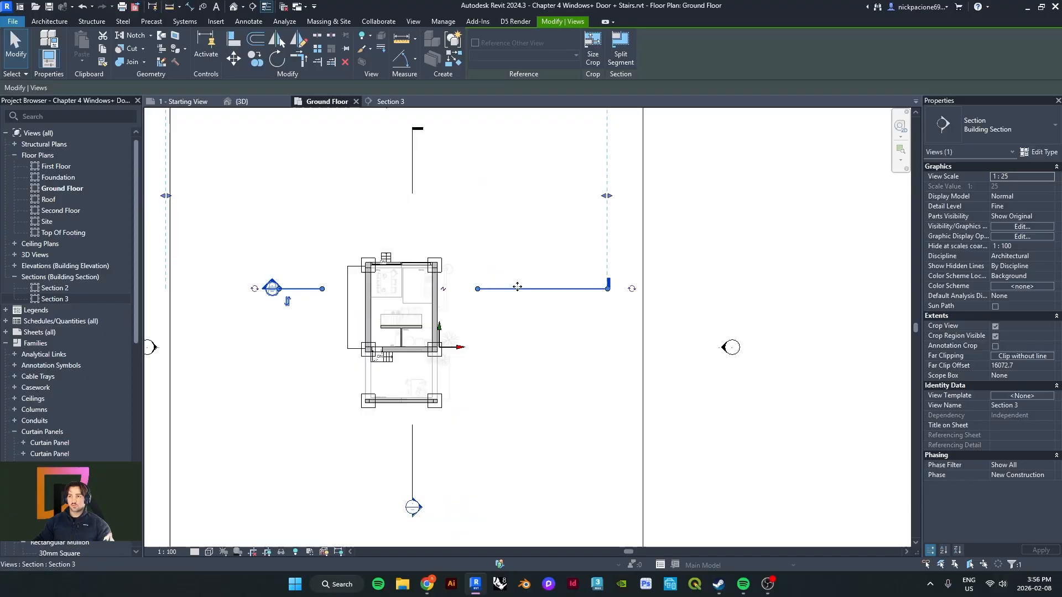
- Move the Section 3 line below the house in the Ground Floor plan, set its far clip depth to about 16454 mm, and open Section 3
{"action": "left_click_drag", "start_coordinate": [519, 288], "coordinate": [541, 422]}
{"action": "left_click_drag", "start_coordinate": [408, 237], "coordinate": [409, 234]}
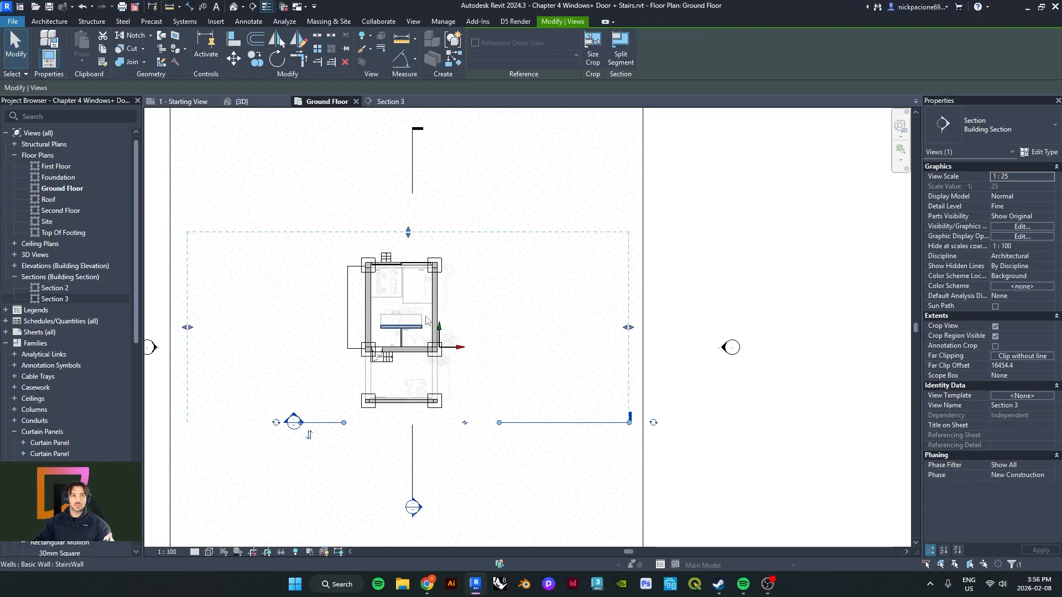
{"action": "left_click", "coordinate": [387, 102]}
{"action": "scroll", "coordinate": [426, 297], "scroll_direction": "up", "scroll_amount": 5}
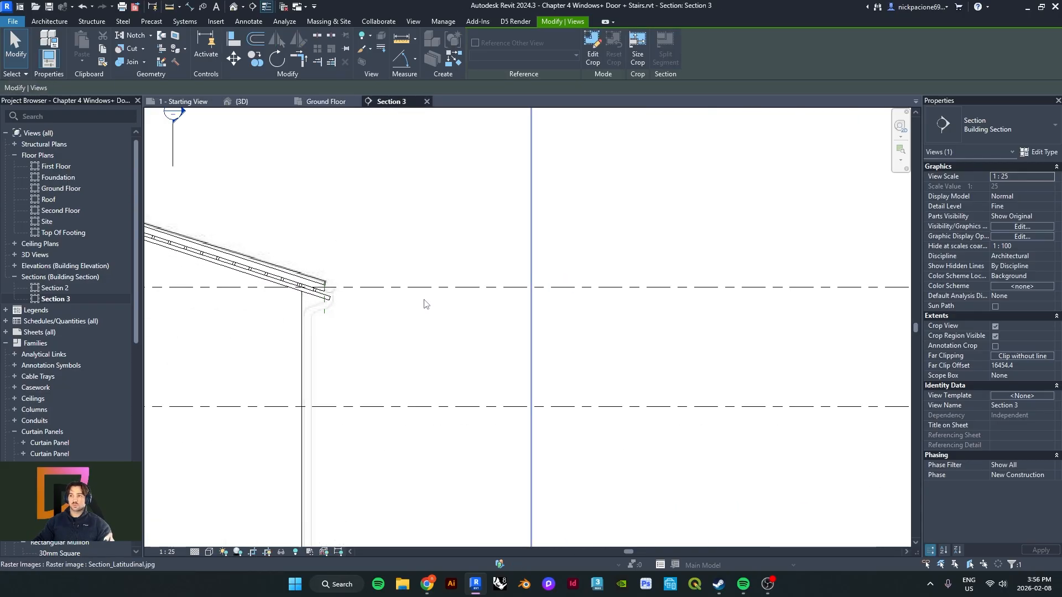
{"action": "scroll", "coordinate": [332, 312], "scroll_direction": "up", "scroll_amount": 5}
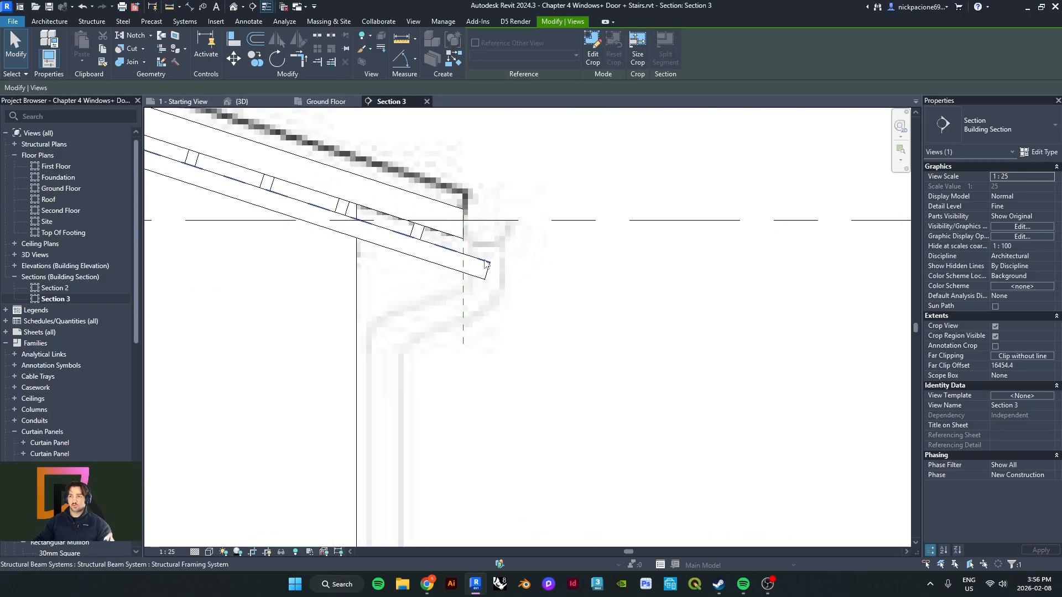
- Cut the projecting 38x64 lumber ends at the opposite eave in Section 3 with the vertical reference plane
{"action": "scroll", "coordinate": [474, 263], "scroll_direction": "down", "scroll_amount": 8}
{"action": "middle_click_drag", "start_coordinate": [473, 263], "coordinate": [724, 269]}
{"action": "middle_click_drag", "start_coordinate": [154, 293], "coordinate": [826, 275]}
{"action": "scroll", "coordinate": [512, 286], "scroll_direction": "up", "scroll_amount": 1}
{"action": "scroll", "coordinate": [564, 243], "scroll_direction": "up", "scroll_amount": 5}
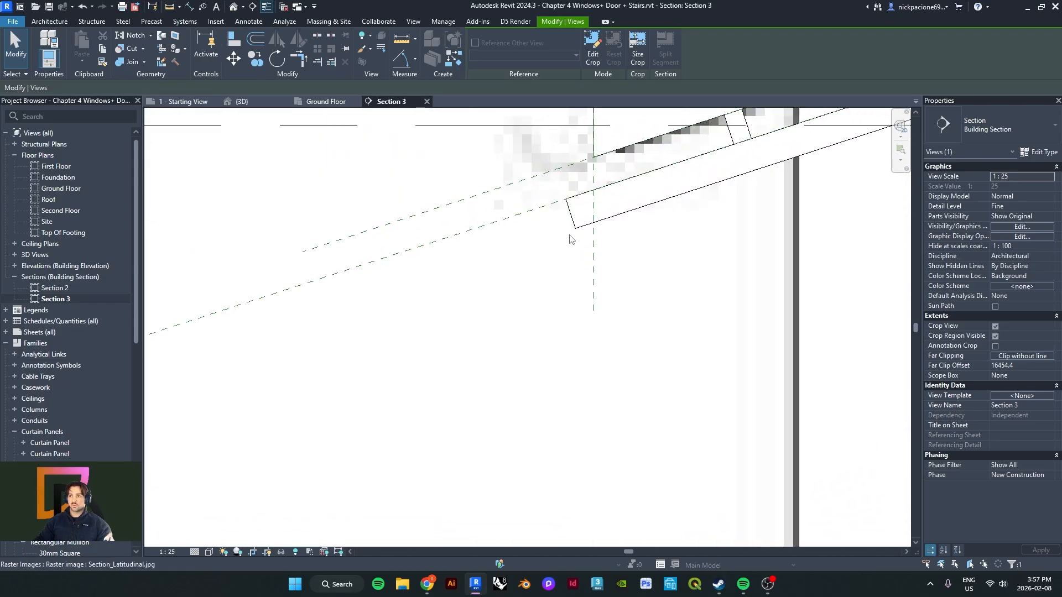
{"action": "left_click", "coordinate": [126, 48]}
{"action": "scroll", "coordinate": [509, 150], "scroll_direction": "up", "scroll_amount": 2}
{"action": "left_click", "coordinate": [507, 255]}
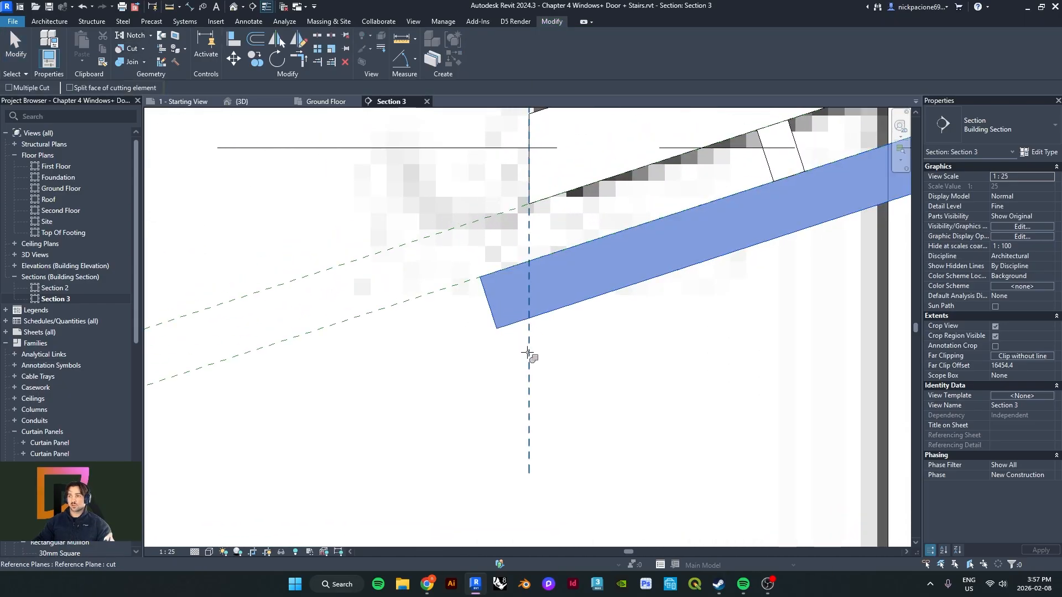
{"action": "left_click", "coordinate": [528, 353]}
{"action": "left_click", "coordinate": [519, 336]}
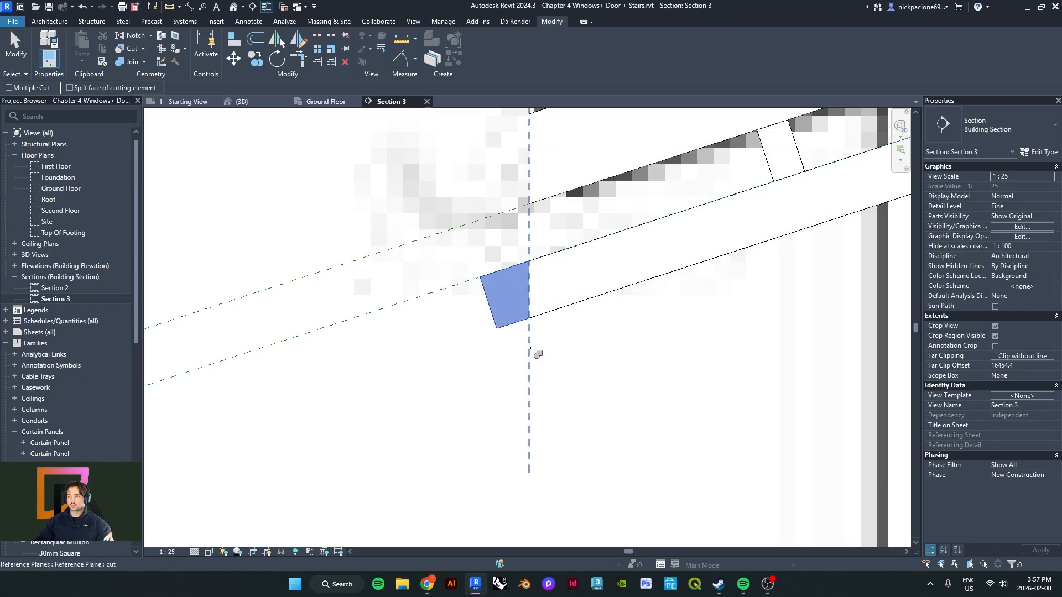
{"action": "left_click", "coordinate": [494, 322]}
{"action": "left_click", "coordinate": [528, 354]}
{"action": "left_click", "coordinate": [498, 326]}
{"action": "left_click", "coordinate": [529, 343]}
{"action": "left_click", "coordinate": [502, 322]}
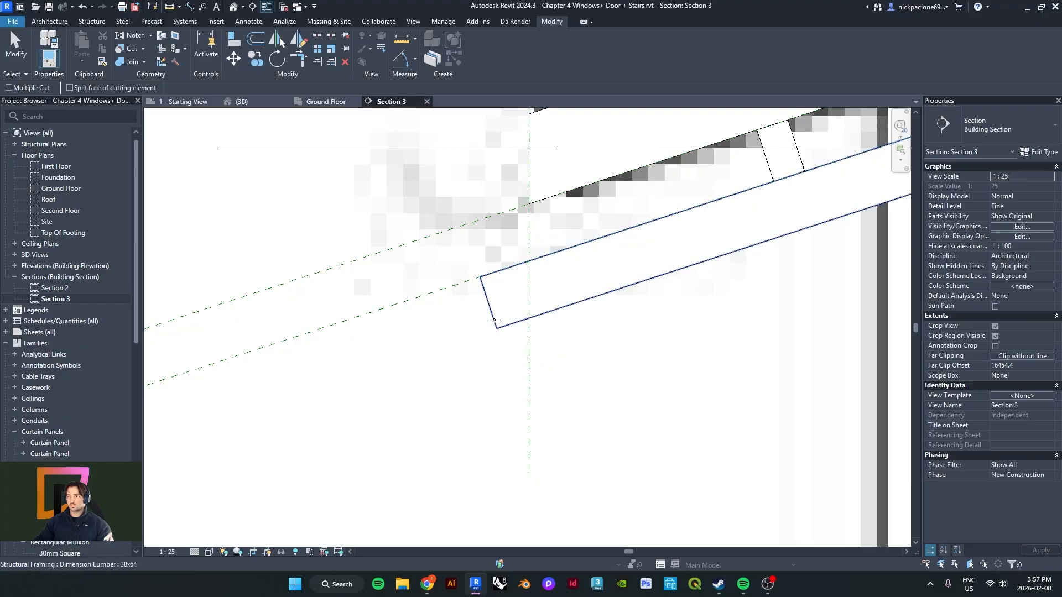
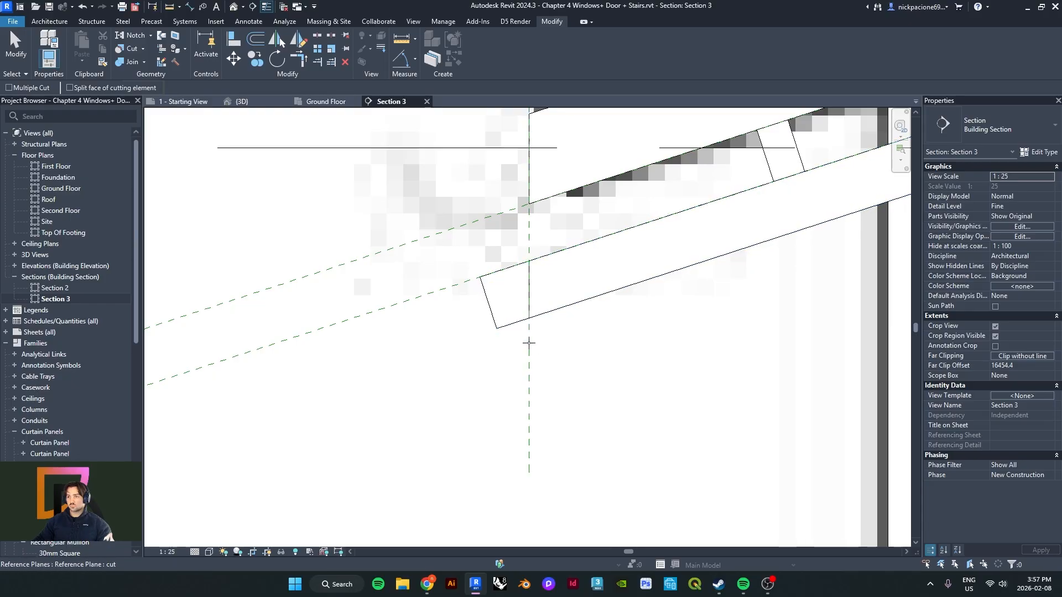
- Inspect the trimmed eave in 3D, then switch to Chrome and enlarge the house reference photo to examine the roof edge
{"action": "middle_click_drag", "start_coordinate": [393, 326], "coordinate": [369, 283], "text": "shift"}
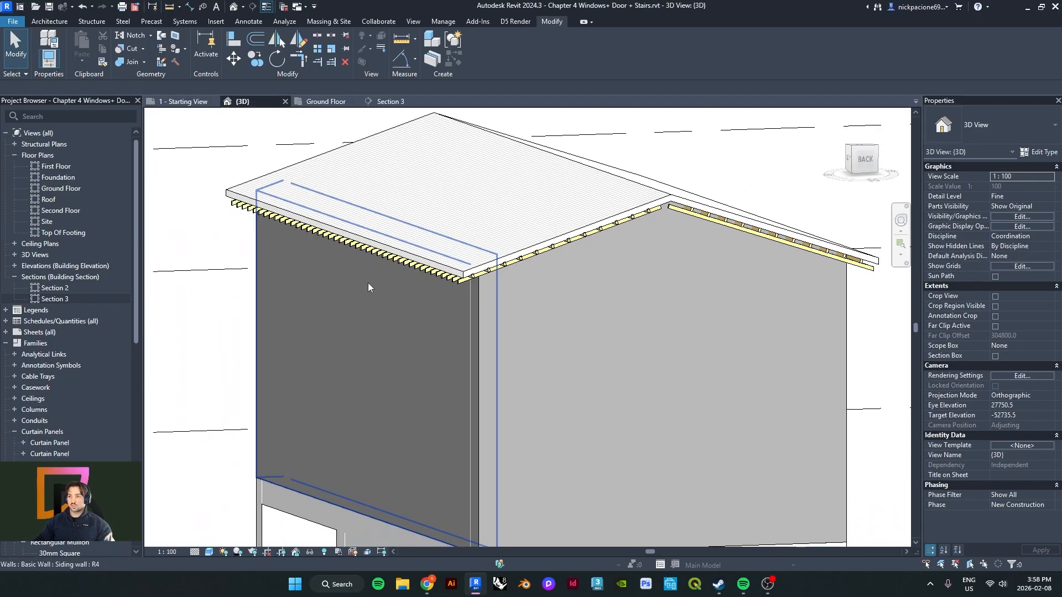
{"action": "left_click", "coordinate": [426, 584]}
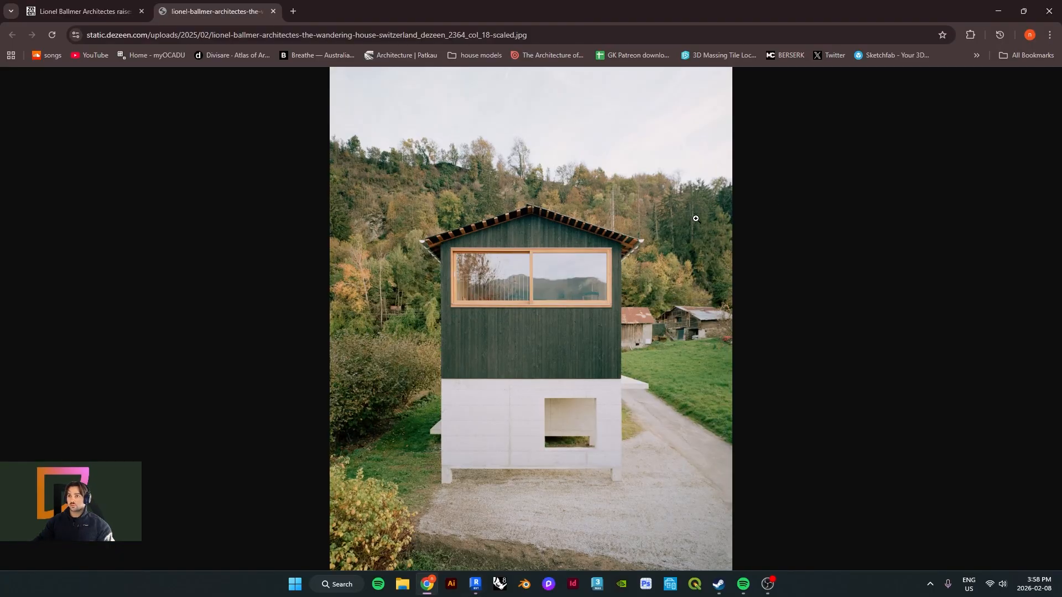
{"action": "left_click", "coordinate": [1050, 35]}
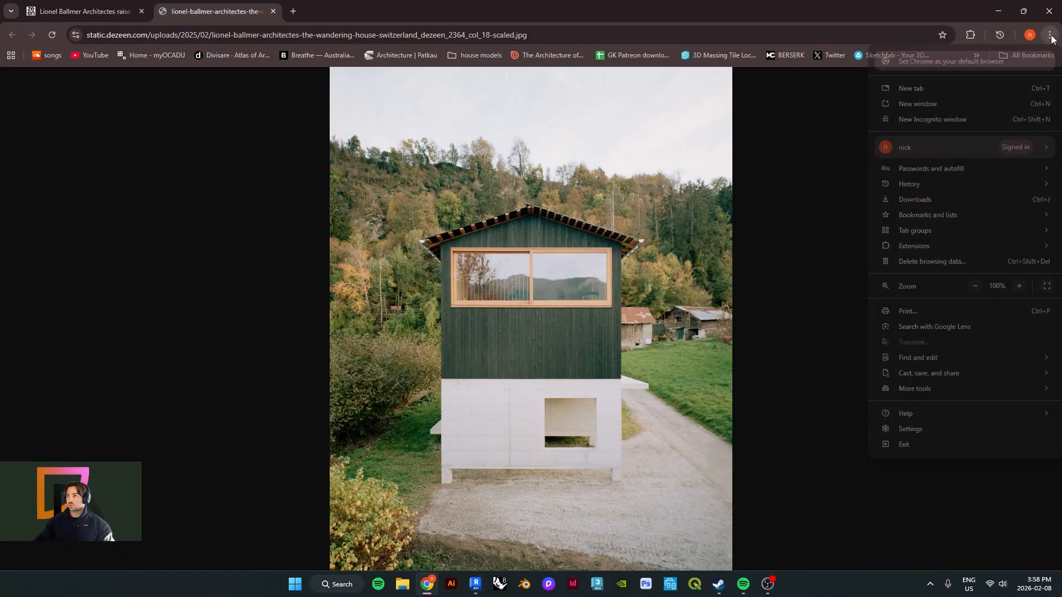
{"action": "left_click", "coordinate": [1017, 286]}
{"action": "left_click", "coordinate": [1018, 286]}
{"action": "left_click", "coordinate": [1016, 287]}
{"action": "left_click", "coordinate": [1016, 287]}
{"action": "left_click", "coordinate": [1016, 287]}
{"action": "left_click", "coordinate": [1016, 287]}
{"action": "left_click", "coordinate": [317, 393]}
{"action": "scroll", "coordinate": [318, 393], "scroll_direction": "down", "scroll_amount": 5}
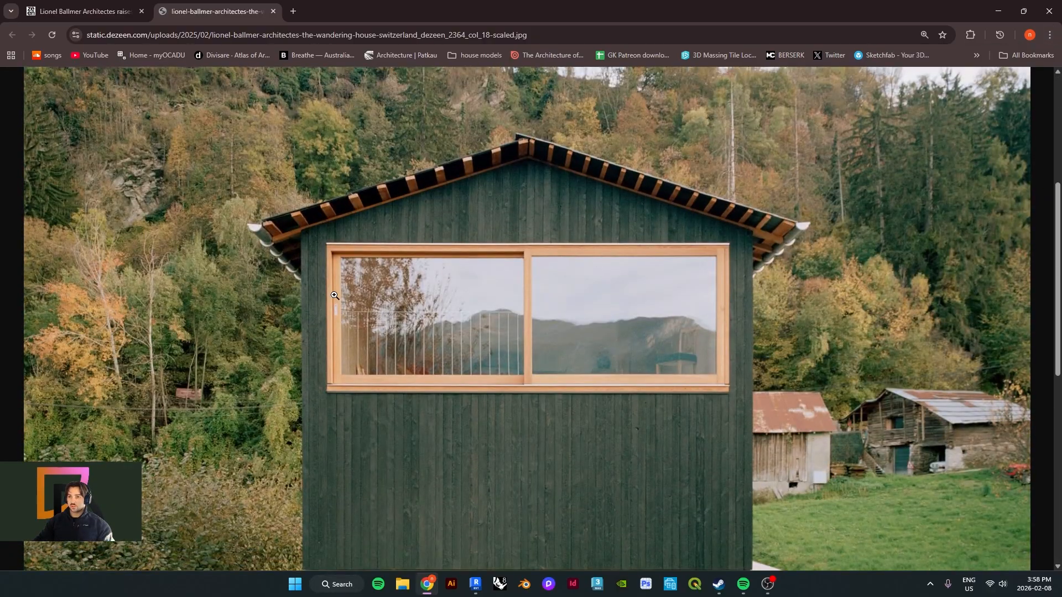
{"action": "scroll", "coordinate": [261, 410], "scroll_direction": "up", "scroll_amount": 3}
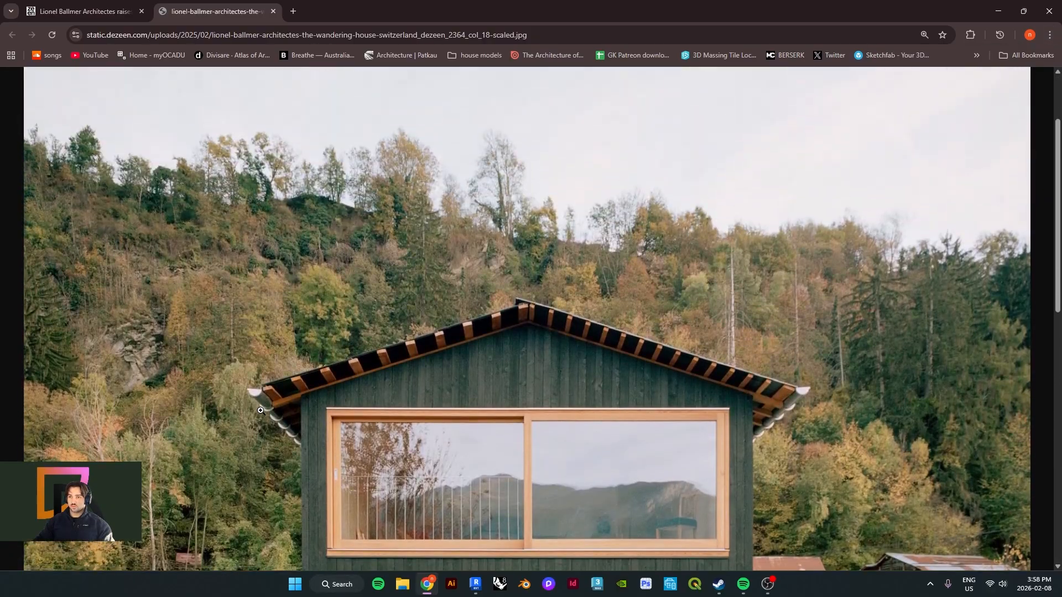
- Enlarge the reference photo further and examine the gutters and rafter ends at both eaves
{"action": "left_click", "coordinate": [1050, 35]}
{"action": "left_click", "coordinate": [1018, 286]}
{"action": "left_click", "coordinate": [1018, 286]}
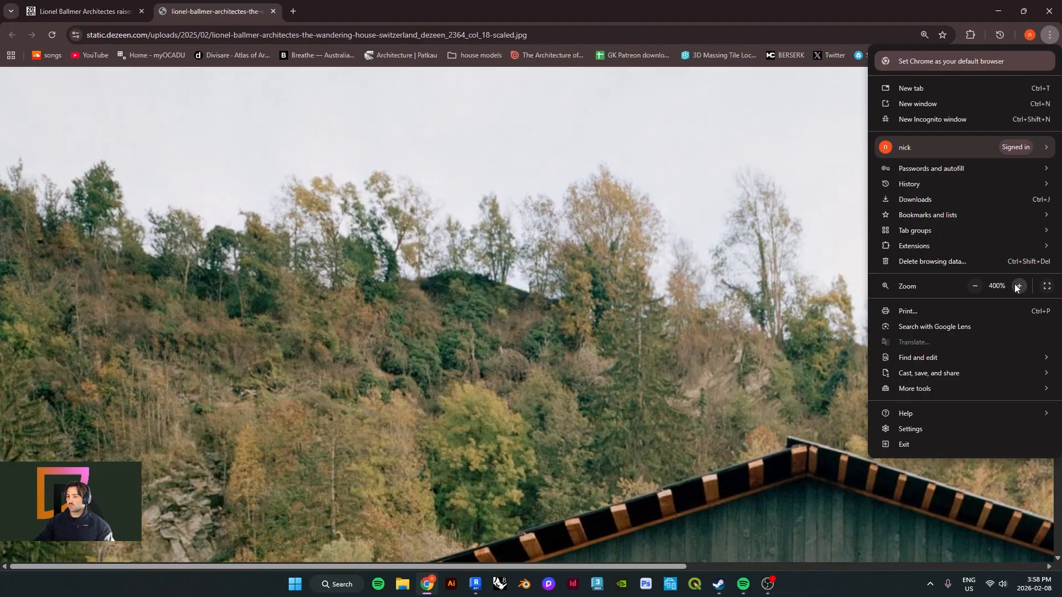
{"action": "left_click", "coordinate": [1017, 287]}
{"action": "left_click", "coordinate": [505, 433]}
{"action": "scroll", "coordinate": [504, 433], "scroll_direction": "down", "scroll_amount": 5}
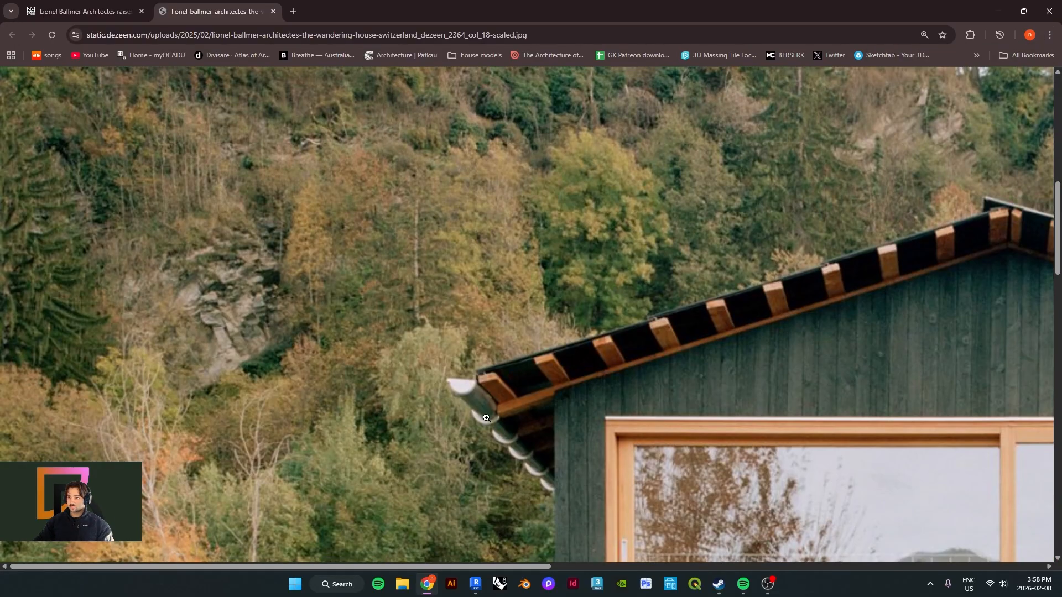
{"action": "scroll", "coordinate": [495, 432], "scroll_direction": "right", "scroll_amount": 10, "text": "shift"}
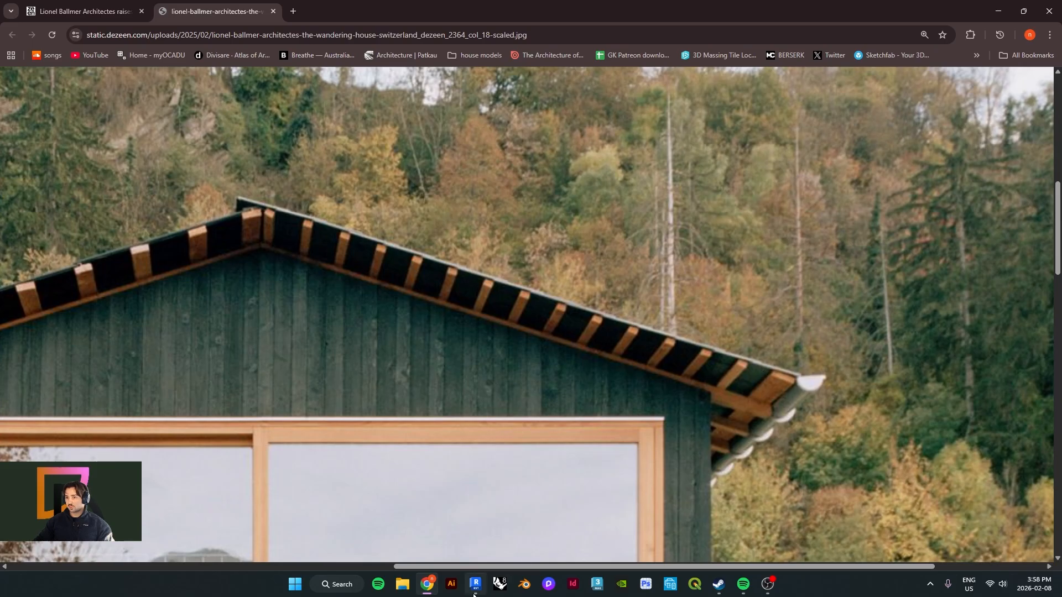
- Switch back to Revit and set the structure layer thickness of the Basic Roof type to 50 mm
{"action": "mouse_move", "coordinate": [476, 584]}
{"action": "left_click", "coordinate": [477, 528]}
{"action": "left_click", "coordinate": [482, 249]}
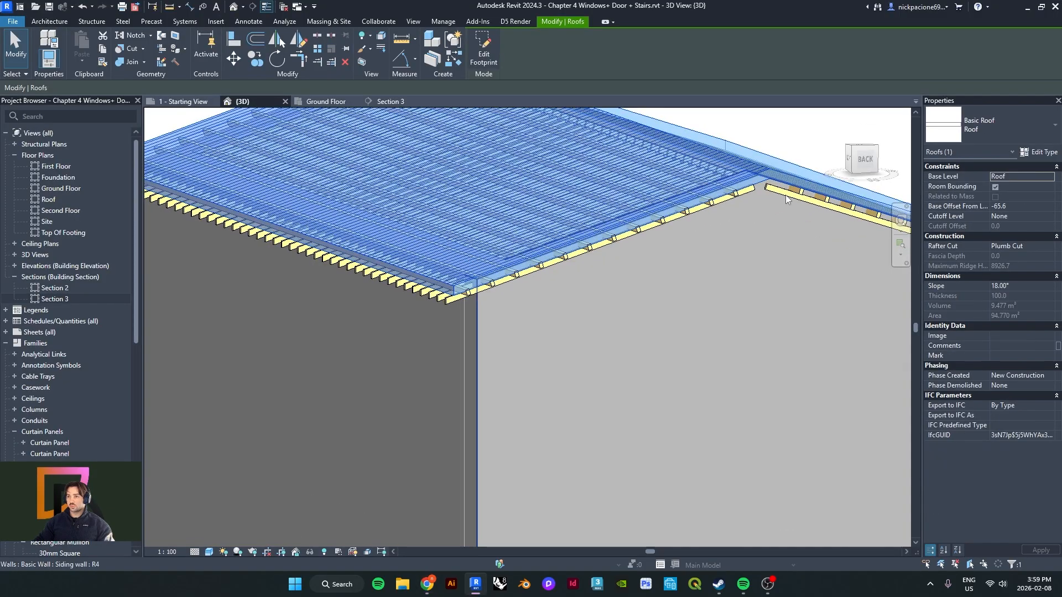
{"action": "left_click", "coordinate": [1039, 152]}
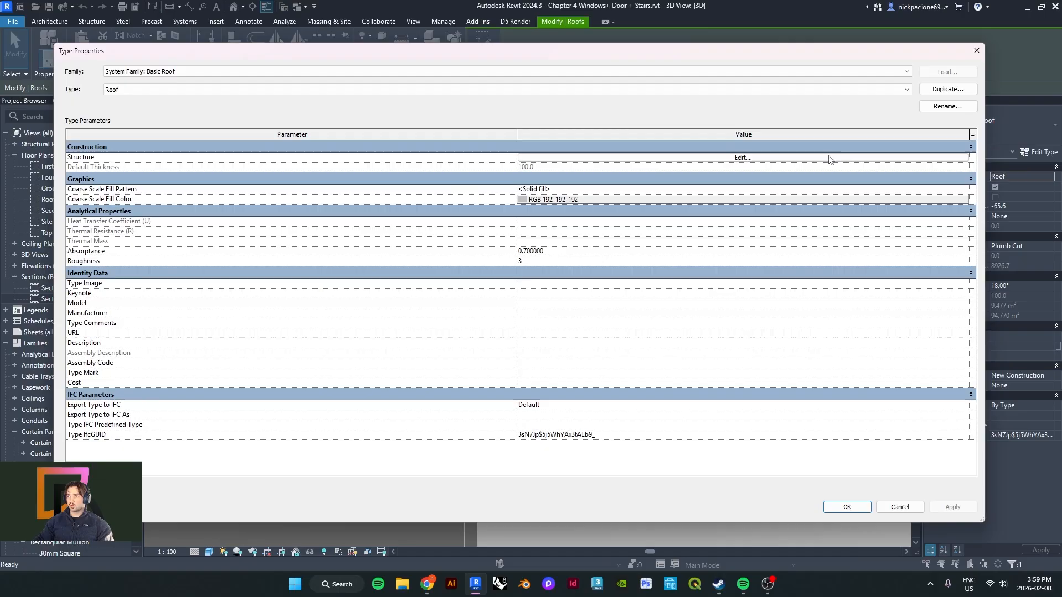
{"action": "left_click", "coordinate": [603, 158]}
{"action": "type", "text": "50"}
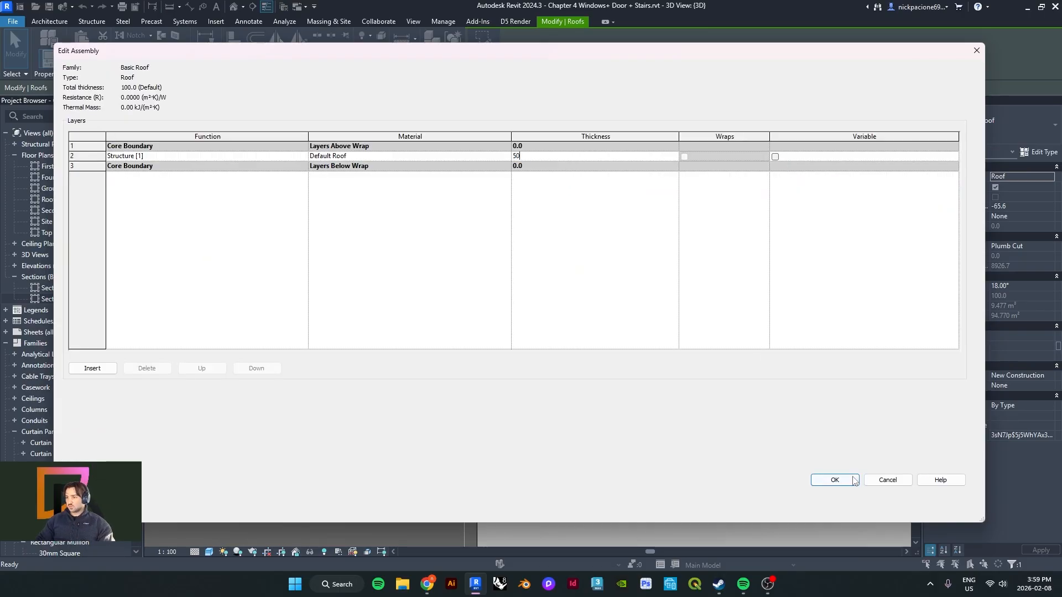
{"action": "left_click", "coordinate": [835, 480]}
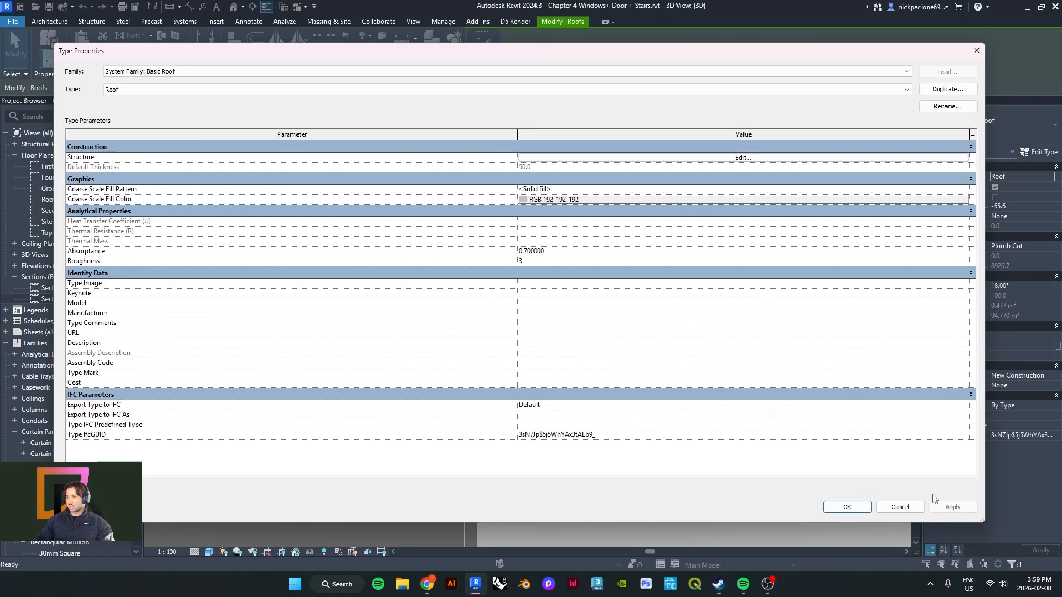
{"action": "left_click", "coordinate": [848, 507]}
{"action": "key", "text": "Escape"}
{"action": "middle_click_drag", "start_coordinate": [529, 320], "coordinate": [635, 384], "text": "shift"}
- Compare the thinner roof and its eave in the 3D view with the gutter detail in the reference photo
{"action": "mouse_move", "coordinate": [427, 584]}
{"action": "left_click", "coordinate": [414, 541]}
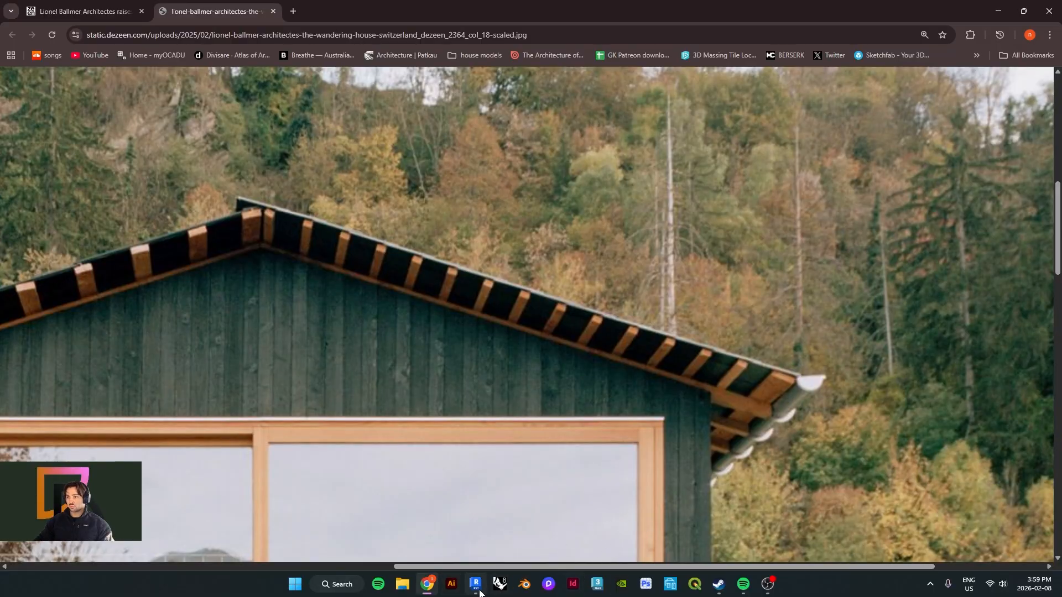
{"action": "left_click", "coordinate": [479, 532]}
{"action": "scroll", "coordinate": [356, 327], "scroll_direction": "down", "scroll_amount": 1}
{"action": "middle_click_drag", "start_coordinate": [357, 326], "coordinate": [609, 343], "text": "shift"}
{"action": "scroll", "coordinate": [578, 308], "scroll_direction": "down", "scroll_amount": 2}
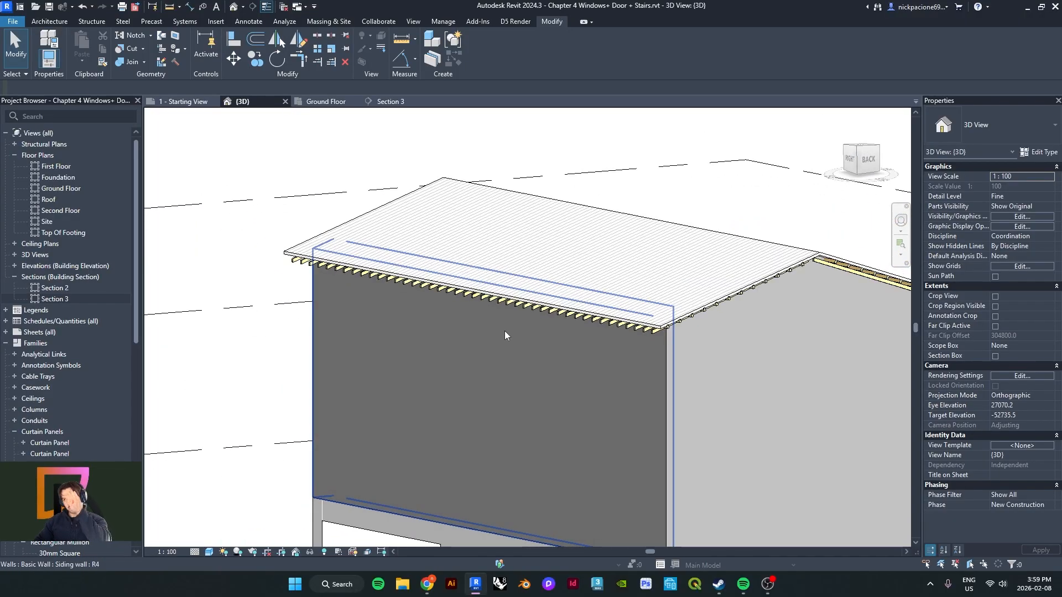
- Start a model in-place component in the Roofs category, keeping the default name
{"action": "left_click", "coordinate": [49, 21]}
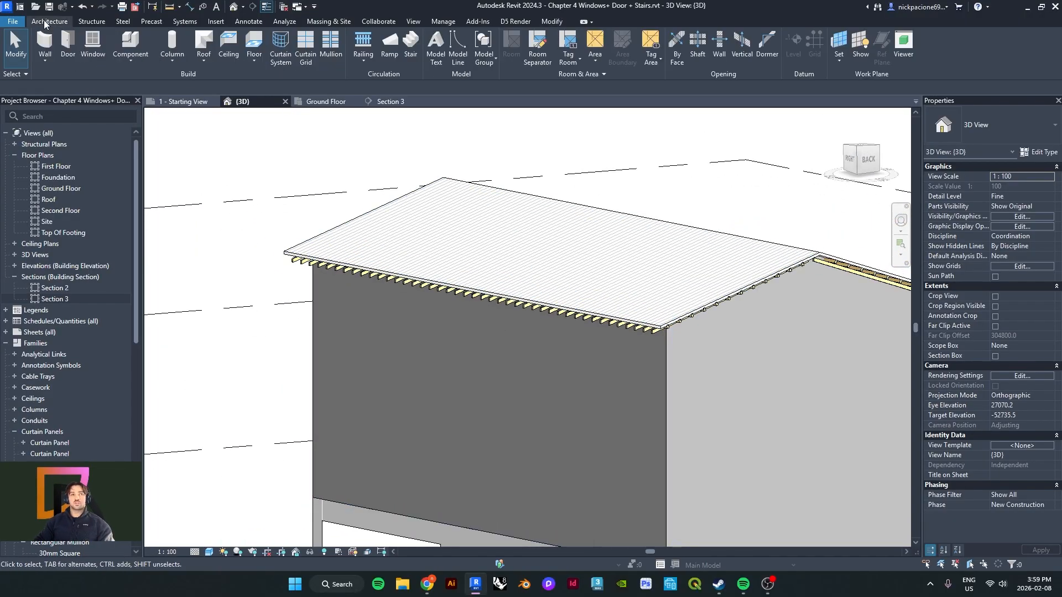
{"action": "left_click", "coordinate": [122, 60]}
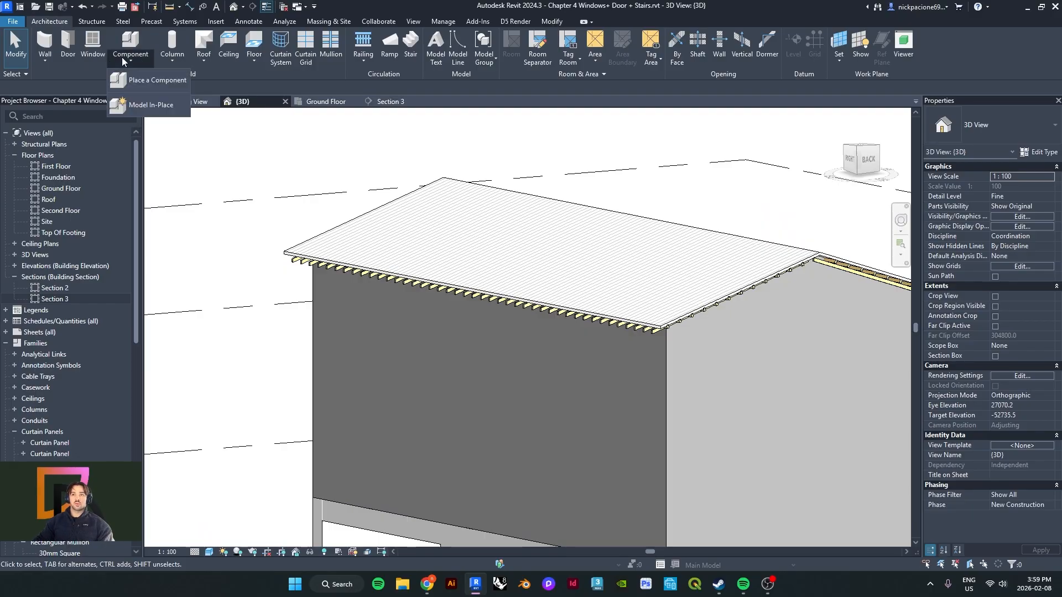
{"action": "left_click", "coordinate": [148, 103]}
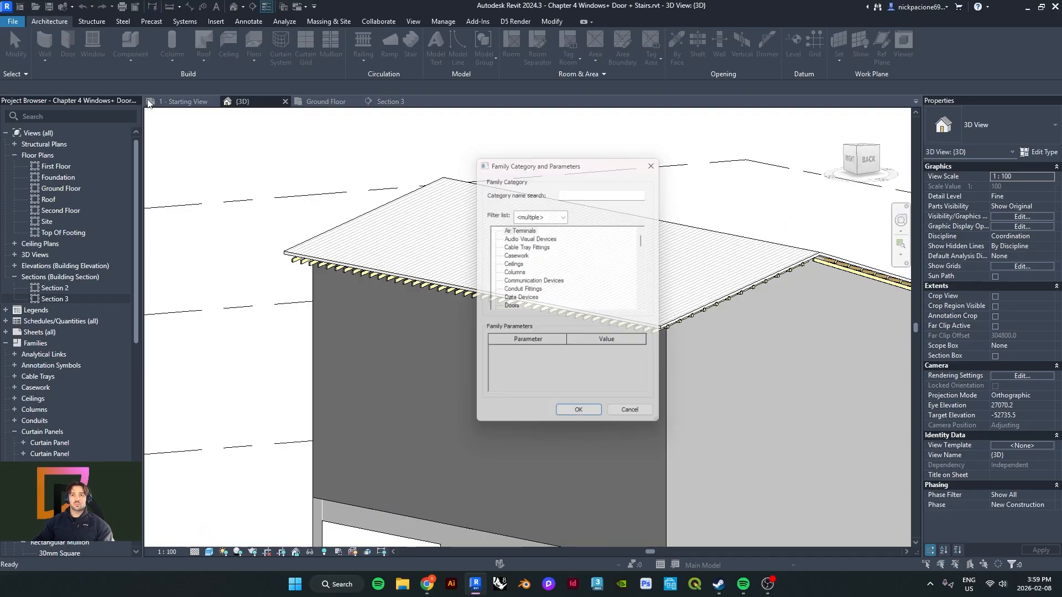
{"action": "left_click", "coordinate": [598, 191]}
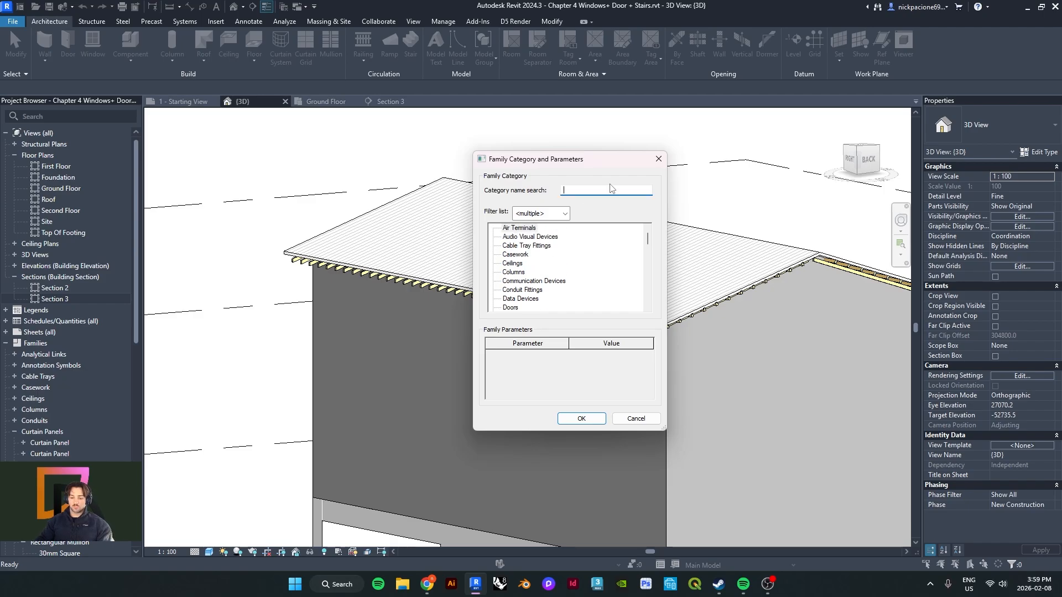
{"action": "type", "text": "ro"}
{"action": "double_click", "coordinate": [513, 264]}
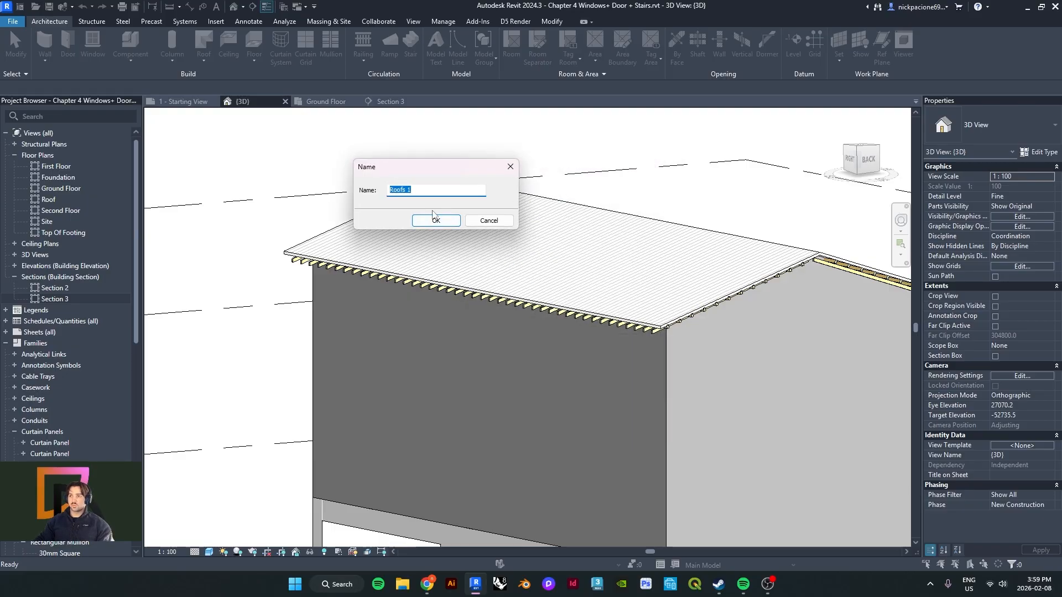
{"action": "left_click", "coordinate": [436, 220]}
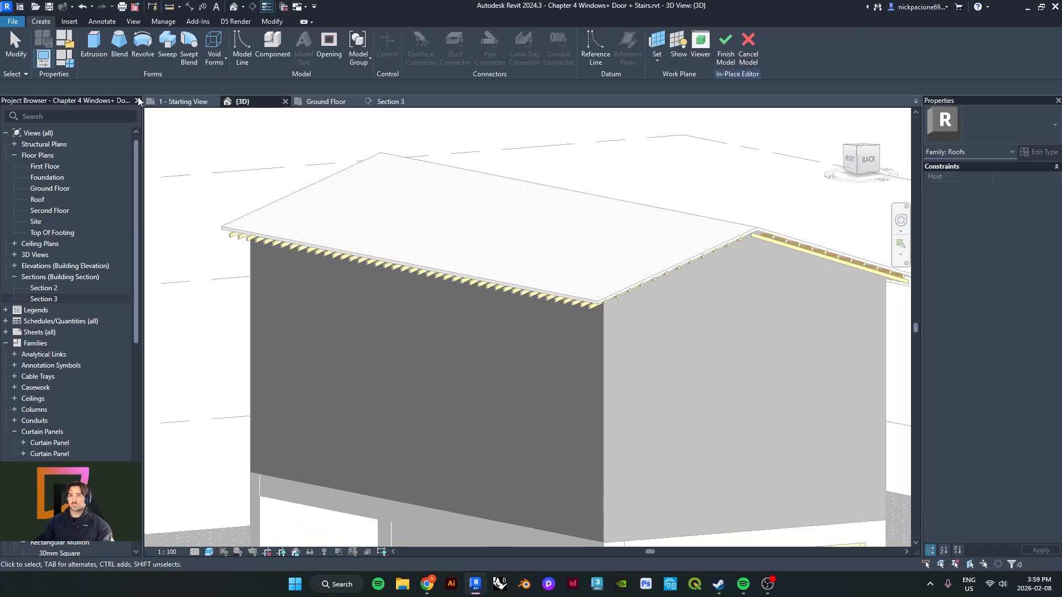
- Pick a work plane for the in-place roof component at the end of the eave near the roof corner
{"action": "middle_click_drag", "start_coordinate": [484, 299], "coordinate": [521, 331], "text": "shift"}
{"action": "middle_click_drag", "start_coordinate": [453, 307], "coordinate": [575, 293], "text": "shift"}
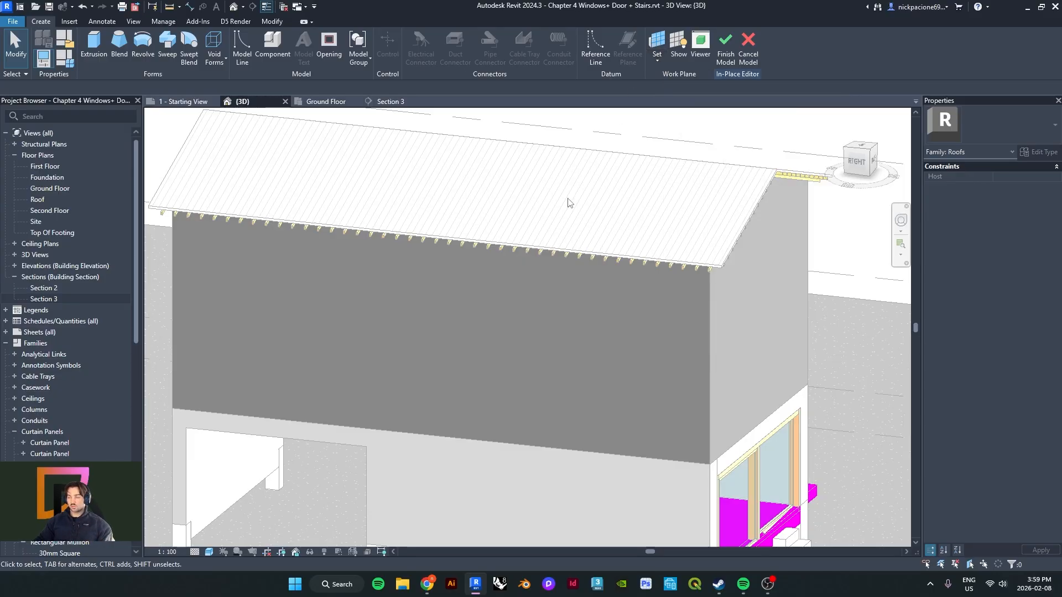
{"action": "middle_click_drag", "start_coordinate": [553, 300], "coordinate": [446, 287], "text": "shift"}
{"action": "scroll", "coordinate": [500, 300], "scroll_direction": "up", "scroll_amount": 3}
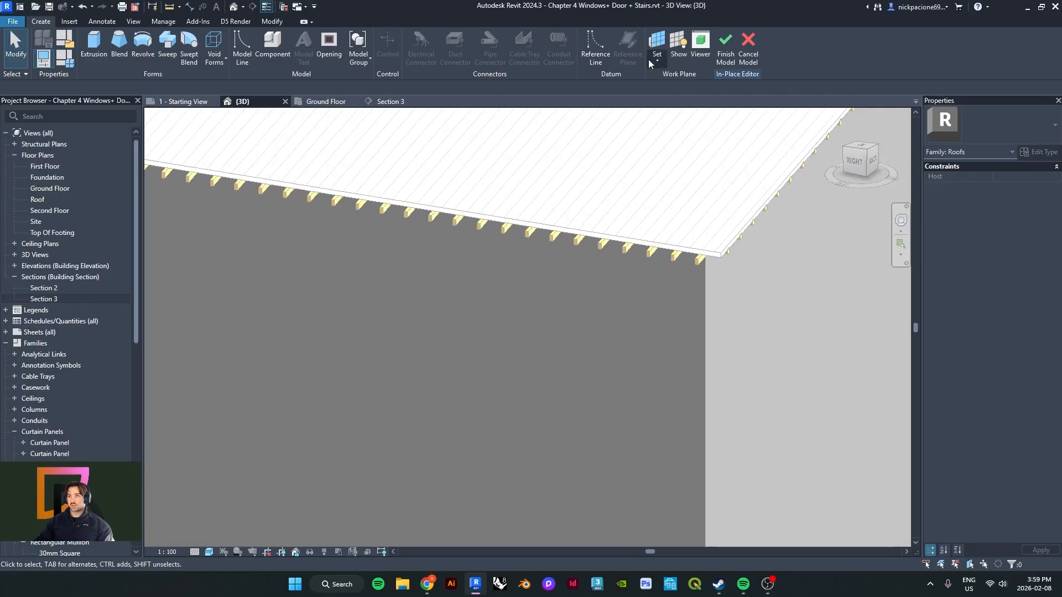
{"action": "scroll", "coordinate": [549, 290], "scroll_direction": "down", "scroll_amount": 3}
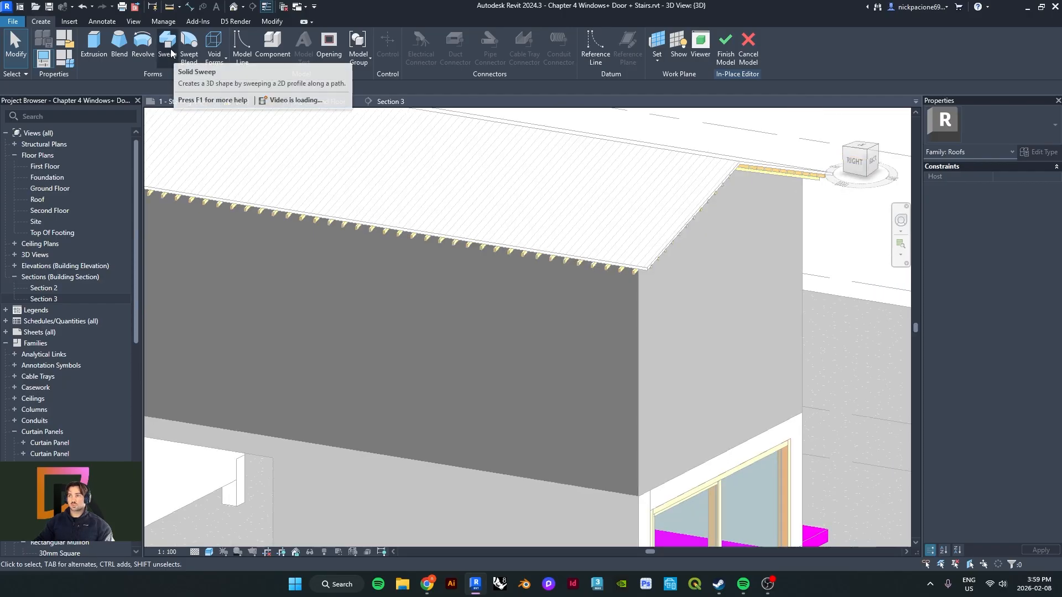
{"action": "scroll", "coordinate": [581, 237], "scroll_direction": "up", "scroll_amount": 3}
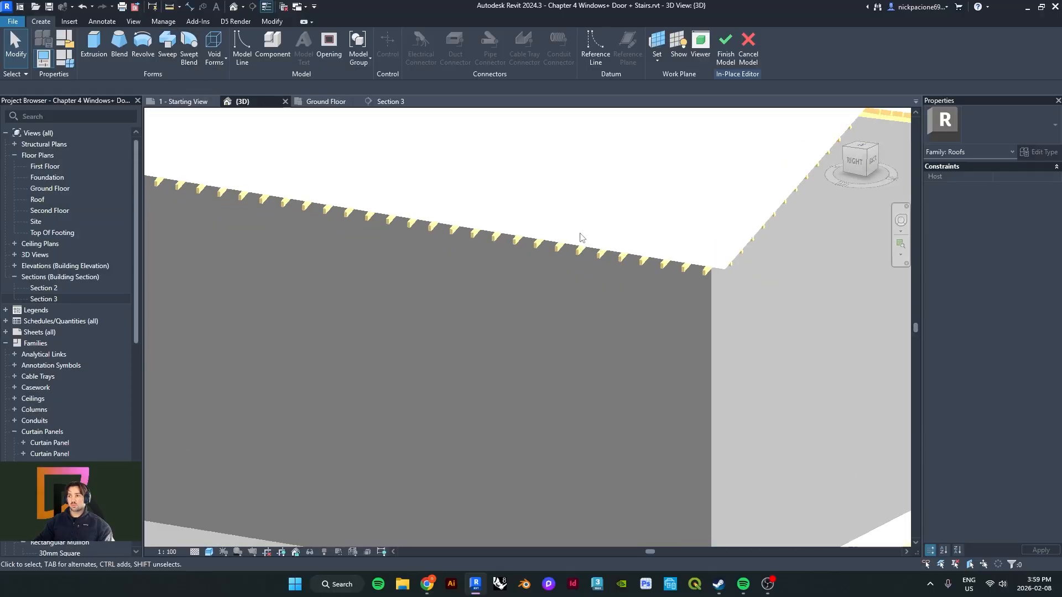
{"action": "left_click", "coordinate": [657, 61]}
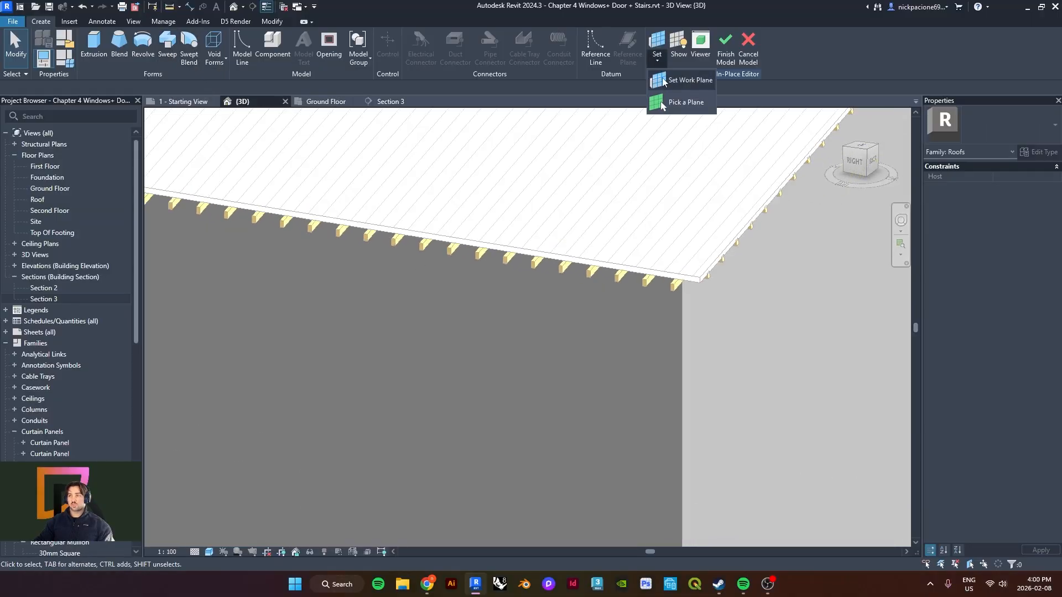
{"action": "left_click", "coordinate": [687, 102]}
{"action": "scroll", "coordinate": [714, 264], "scroll_direction": "up", "scroll_amount": 2}
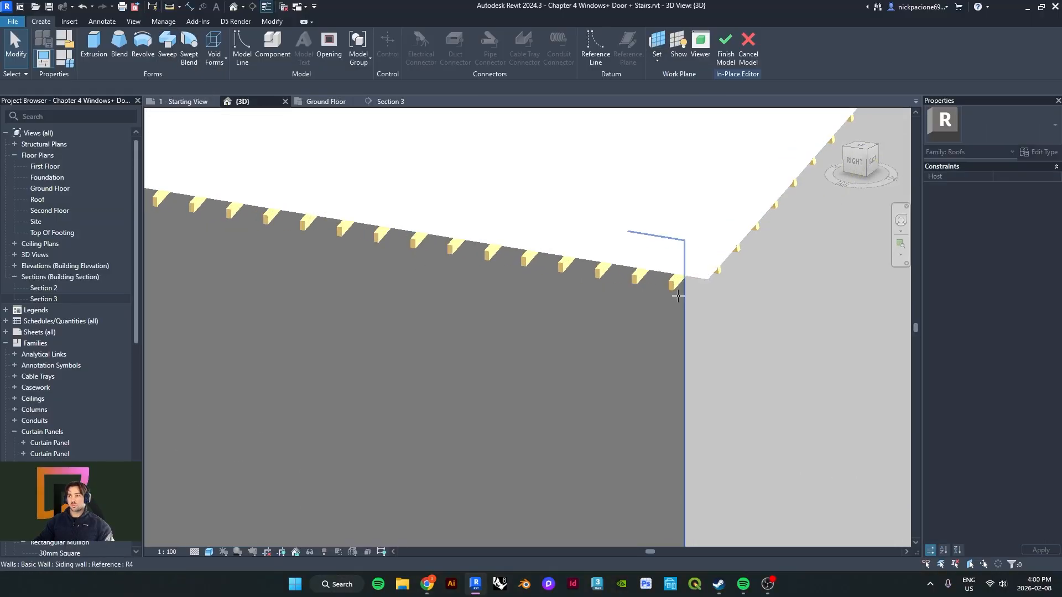
- Start a Sweep and pick the roof's lower eave edge above the rafter ends as its path
{"action": "left_click", "coordinate": [703, 270]}
{"action": "scroll", "coordinate": [310, 191], "scroll_direction": "down", "scroll_amount": 1}
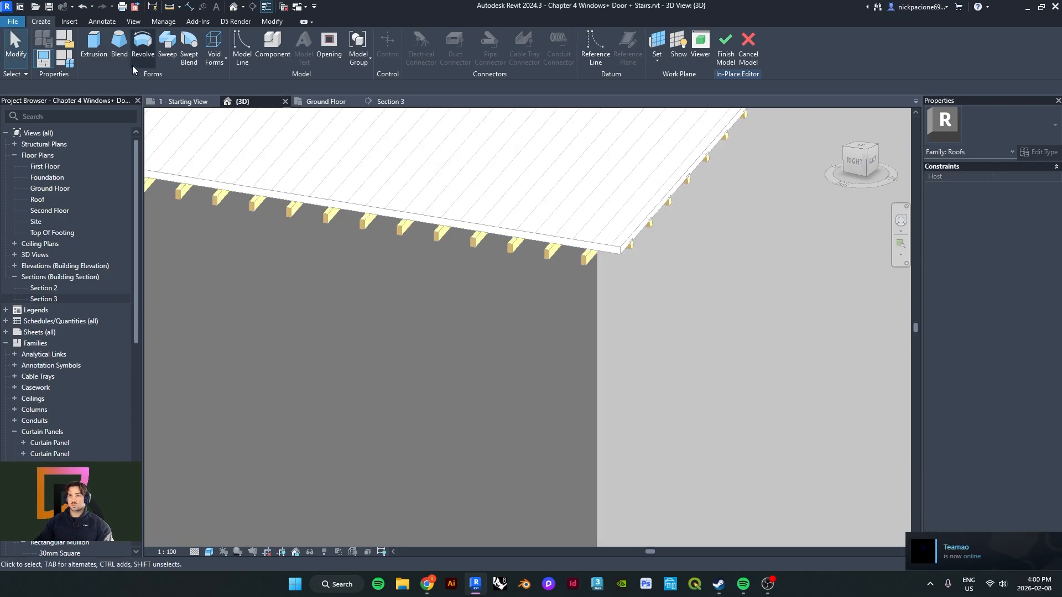
{"action": "left_click", "coordinate": [164, 51]}
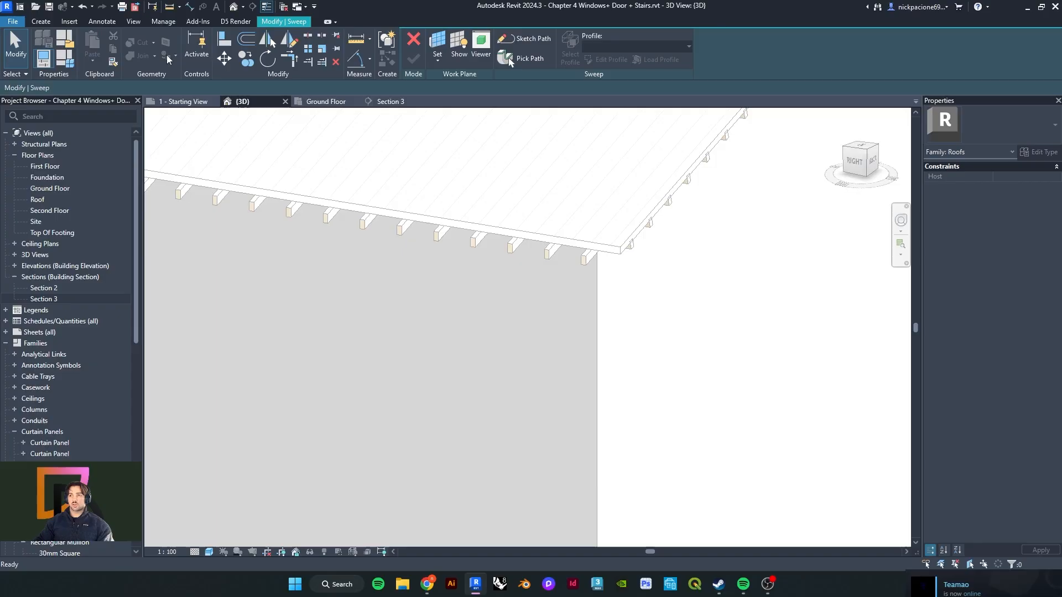
{"action": "scroll", "coordinate": [516, 290], "scroll_direction": "down", "scroll_amount": 2}
{"action": "middle_click_drag", "start_coordinate": [516, 289], "coordinate": [689, 310]}
{"action": "scroll", "coordinate": [580, 300], "scroll_direction": "down", "scroll_amount": 1}
{"action": "middle_click_drag", "start_coordinate": [609, 277], "coordinate": [534, 341], "text": "shift"}
{"action": "middle_click_drag", "start_coordinate": [401, 290], "coordinate": [430, 236]}
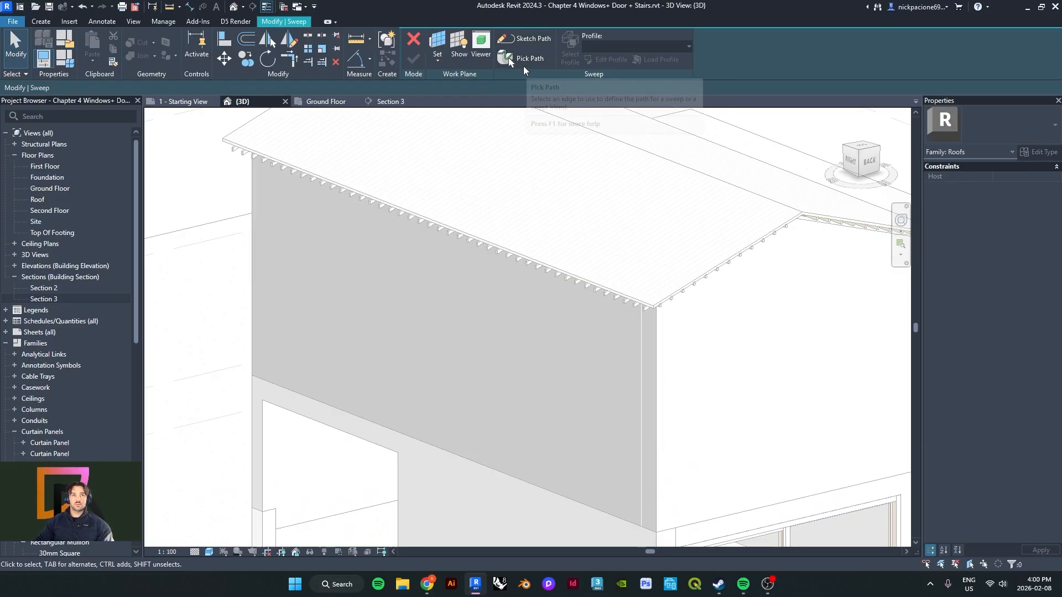
{"action": "left_click", "coordinate": [523, 61]}
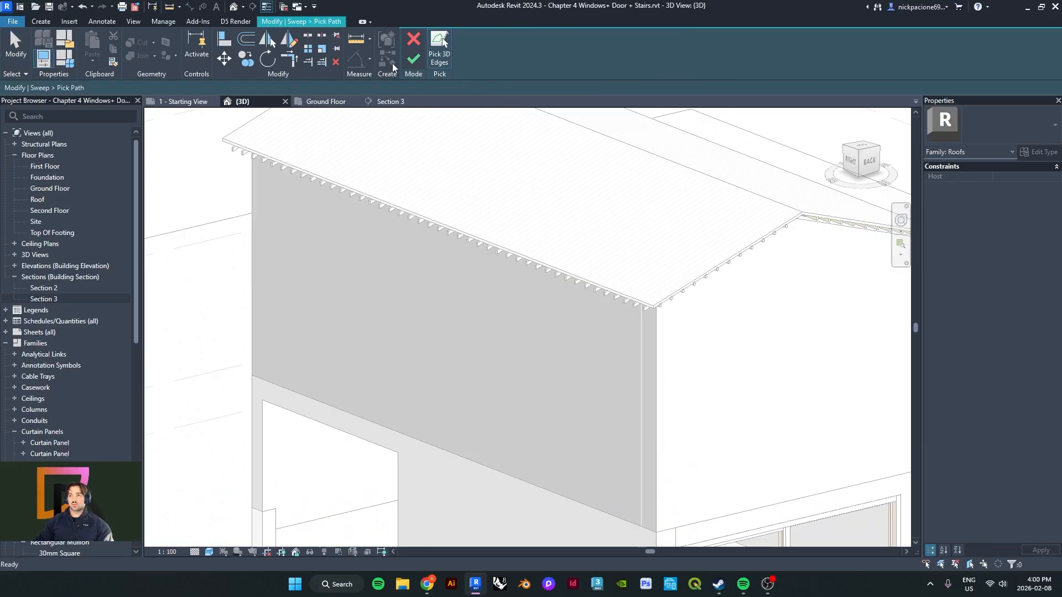
{"action": "scroll", "coordinate": [642, 301], "scroll_direction": "up", "scroll_amount": 6}
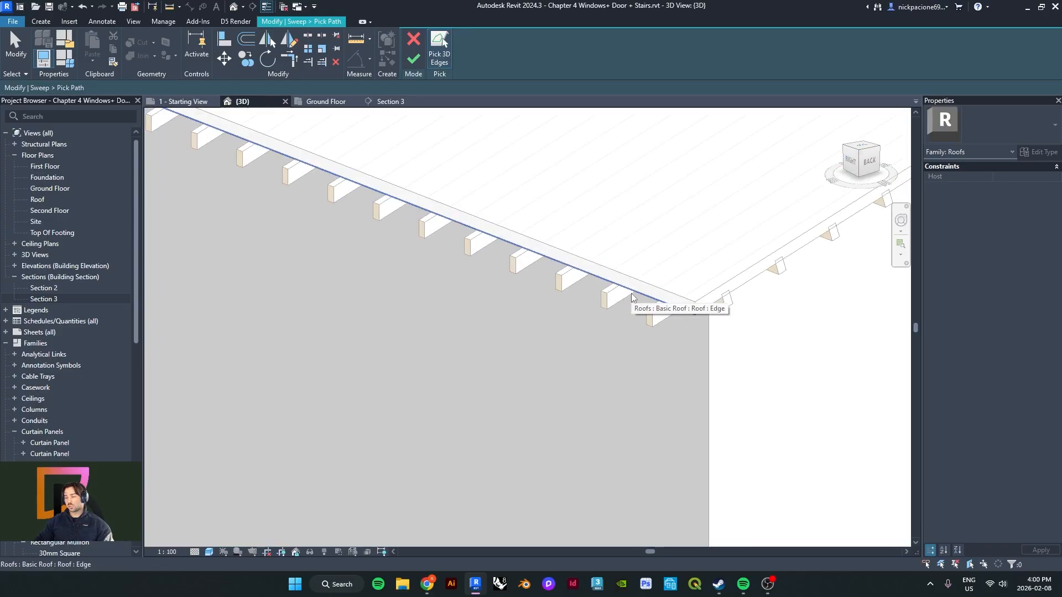
{"action": "left_click", "coordinate": [426, 585]}
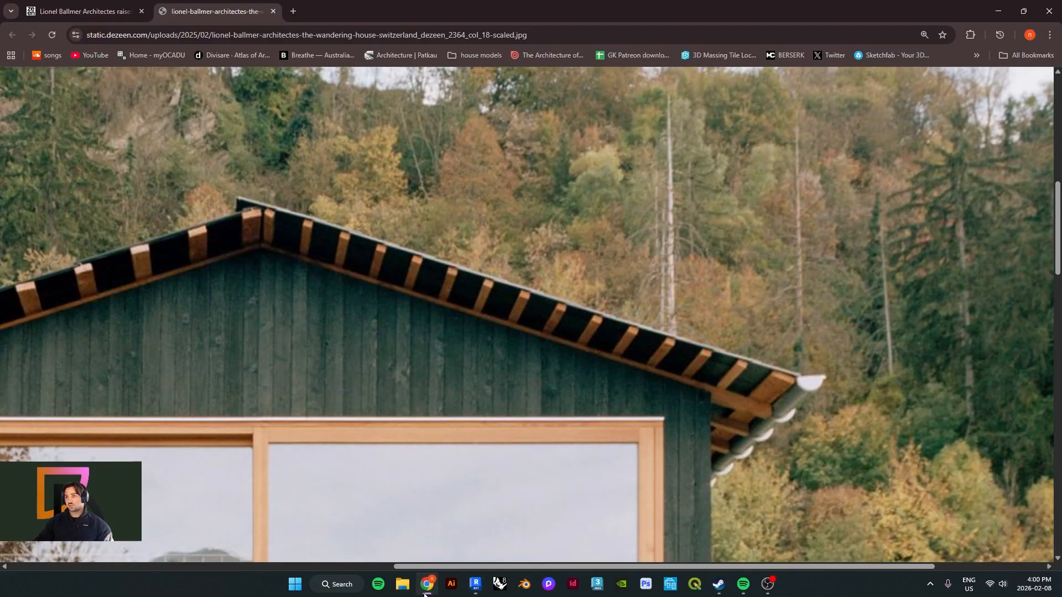
{"action": "left_click", "coordinate": [999, 11]}
{"action": "left_click", "coordinate": [683, 313]}
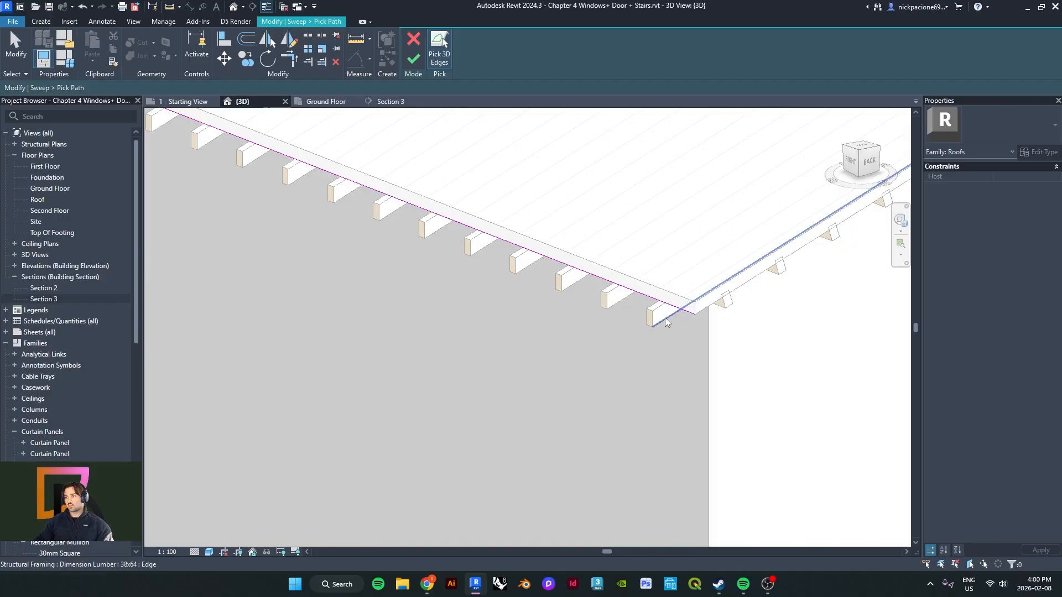
- Check the picked path along the full length of the eave and finish the path
{"action": "scroll", "coordinate": [665, 318], "scroll_direction": "down", "scroll_amount": 5}
{"action": "middle_click_drag", "start_coordinate": [458, 161], "coordinate": [508, 278]}
{"action": "scroll", "coordinate": [508, 278], "scroll_direction": "down", "scroll_amount": 3}
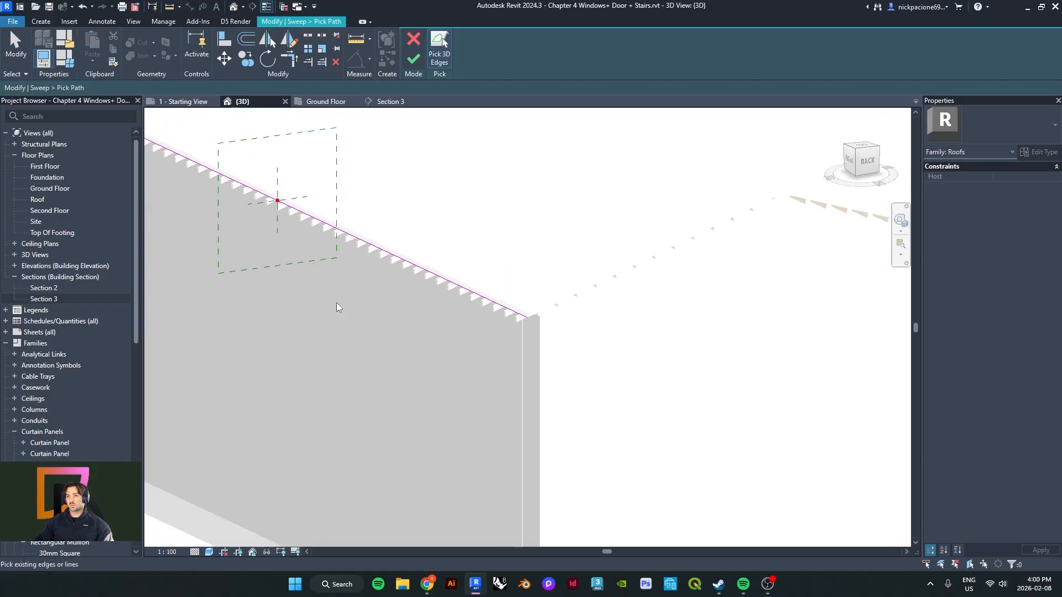
{"action": "middle_click_drag", "start_coordinate": [336, 303], "coordinate": [601, 350]}
{"action": "middle_click_drag", "start_coordinate": [448, 258], "coordinate": [375, 260]}
{"action": "scroll", "coordinate": [476, 265], "scroll_direction": "up", "scroll_amount": 3}
{"action": "middle_click_drag", "start_coordinate": [481, 271], "coordinate": [521, 318]}
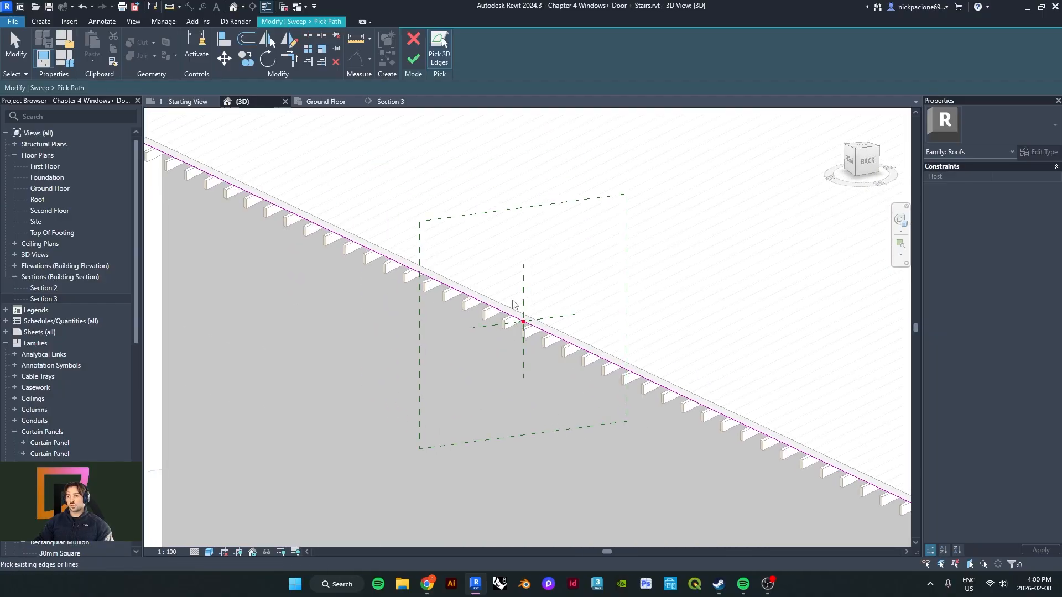
{"action": "scroll", "coordinate": [526, 317], "scroll_direction": "down", "scroll_amount": 2}
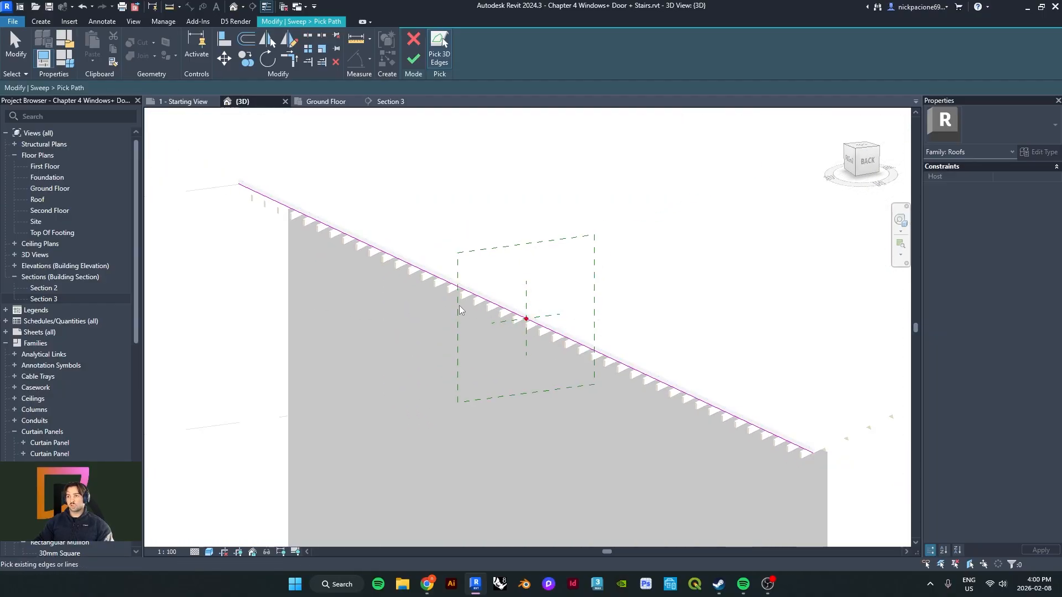
{"action": "left_click", "coordinate": [413, 59]}
- Open the sweep's profile for sketching and check the gutter shape in the reference photo
{"action": "scroll", "coordinate": [530, 319], "scroll_direction": "up", "scroll_amount": 4}
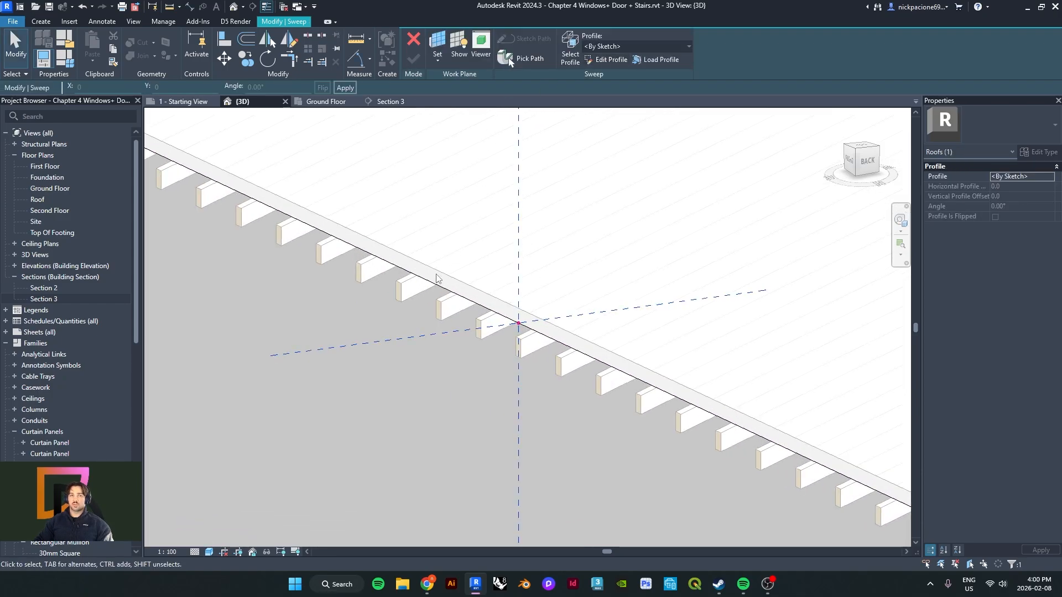
{"action": "middle_click_drag", "start_coordinate": [437, 279], "coordinate": [570, 171], "text": "shift"}
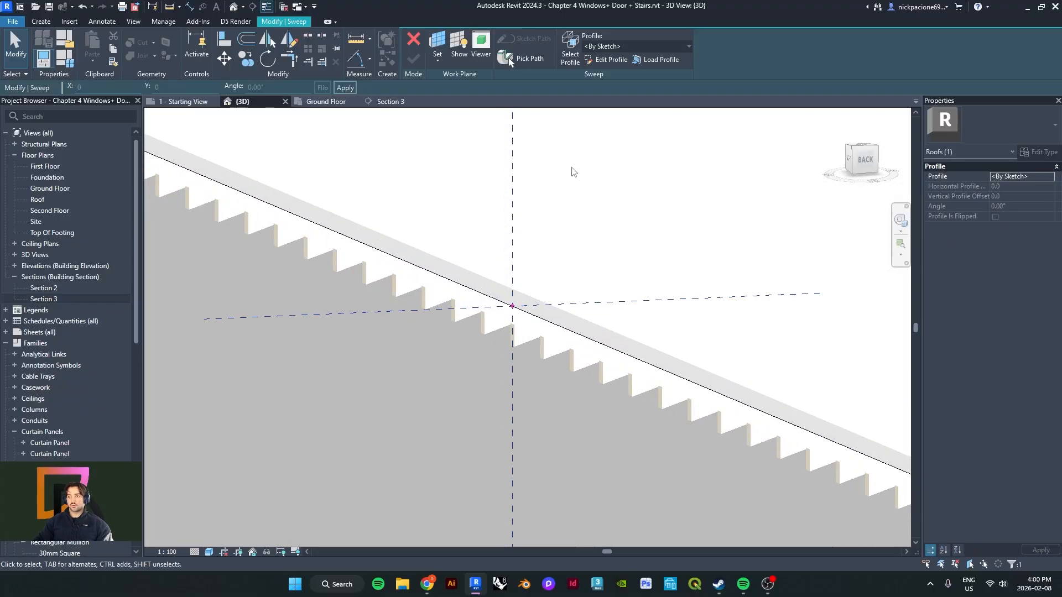
{"action": "left_click", "coordinate": [602, 59]}
{"action": "middle_click_drag", "start_coordinate": [497, 288], "coordinate": [478, 326], "text": "shift"}
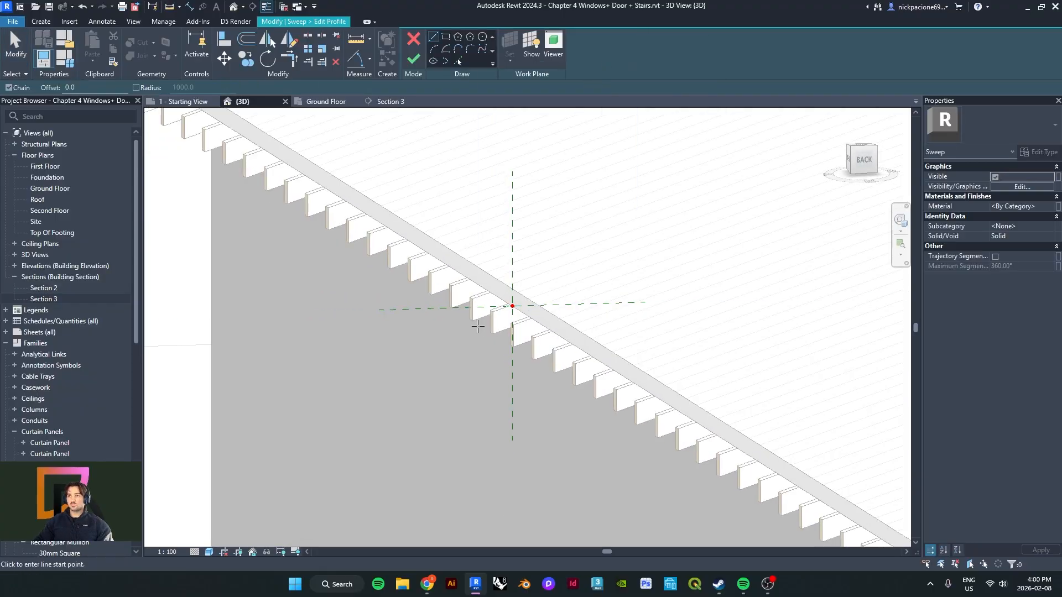
{"action": "left_click", "coordinate": [426, 586]}
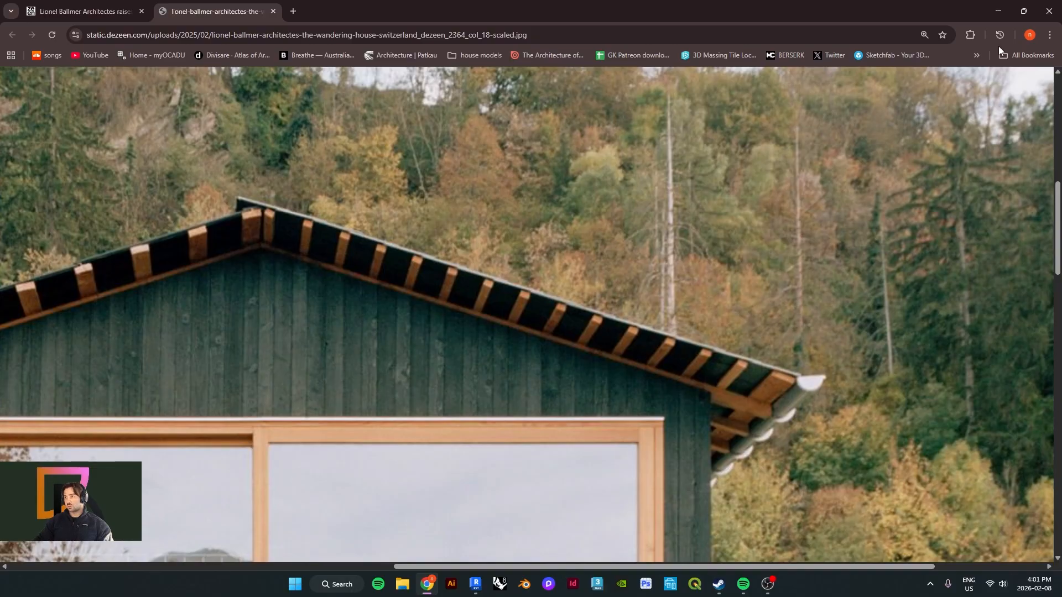
{"action": "left_click", "coordinate": [998, 11]}
- Draw a 75 mm horizontal profile line outward from the path point at the roof edge
{"action": "scroll", "coordinate": [543, 343], "scroll_direction": "up", "scroll_amount": 2}
{"action": "middle_click_drag", "start_coordinate": [533, 334], "coordinate": [399, 327], "text": "shift"}
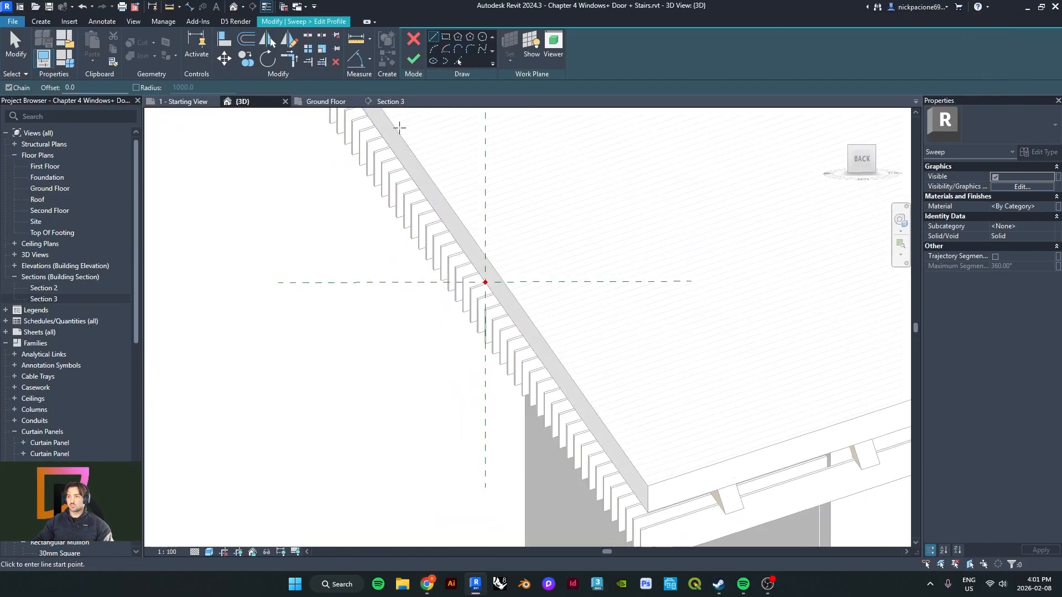
{"action": "left_click", "coordinate": [431, 37]}
{"action": "scroll", "coordinate": [478, 300], "scroll_direction": "up", "scroll_amount": 1}
{"action": "mouse_move", "coordinate": [478, 300]}
{"action": "middle_mouse_down"}
{"action": "mouse_move", "coordinate": [505, 263]}
{"action": "mouse_move", "coordinate": [531, 257]}
{"action": "mouse_move", "coordinate": [514, 243]}
{"action": "middle_mouse_up"}
{"action": "left_click", "coordinate": [513, 243]}
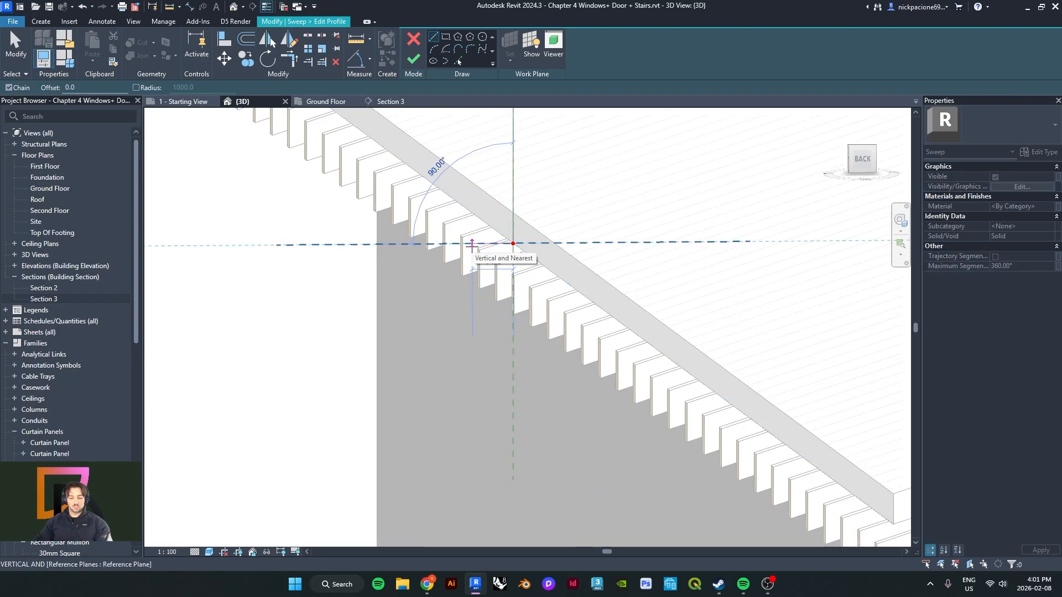
{"action": "type", "text": "75'"}
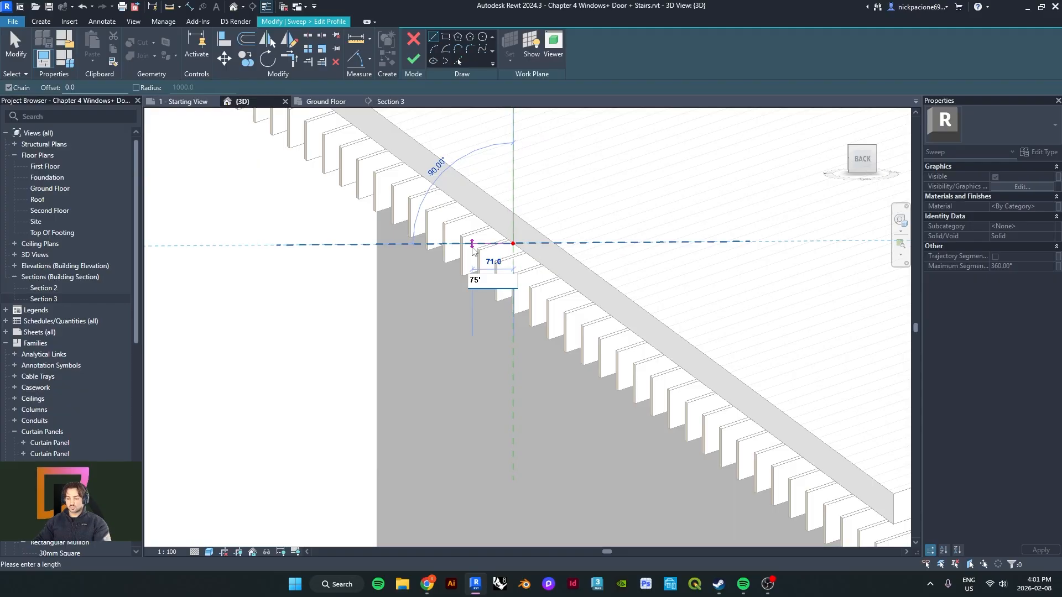
{"action": "key", "text": "Escape"}
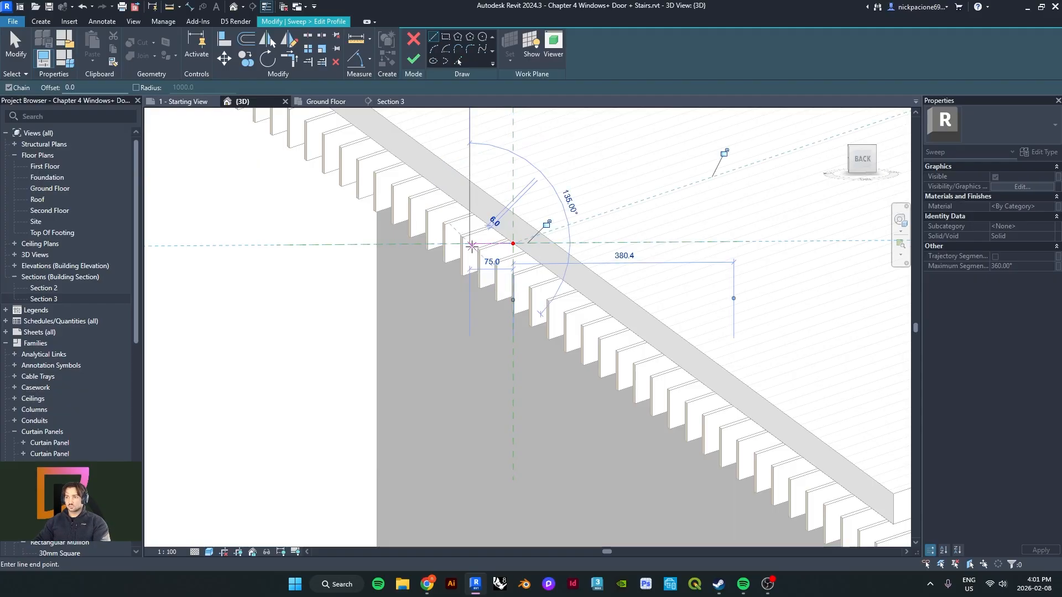
{"action": "scroll", "coordinate": [465, 254], "scroll_direction": "up", "scroll_amount": 3}
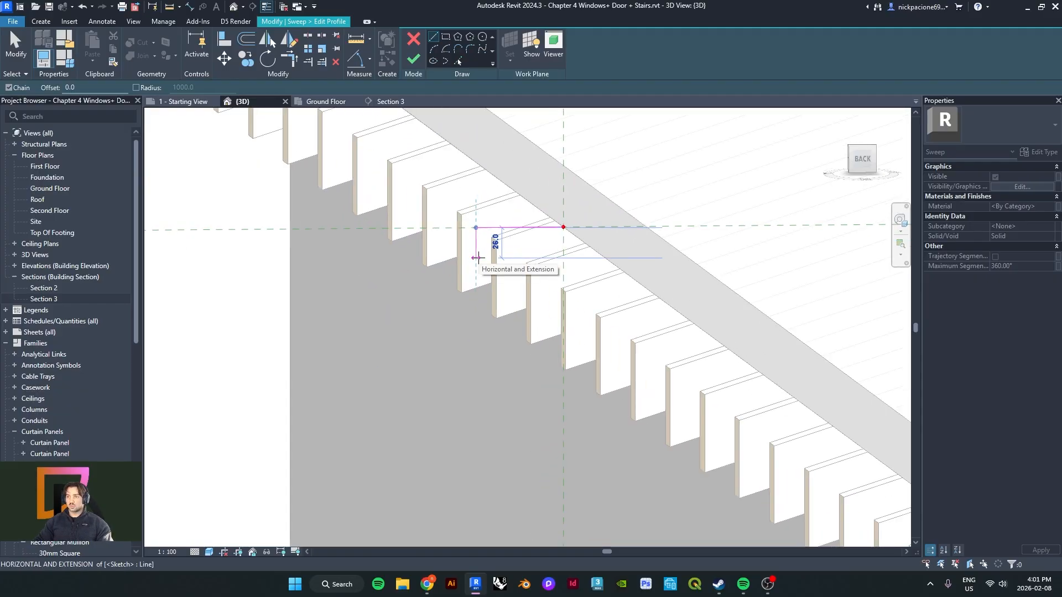
{"action": "key", "text": "Escape"}
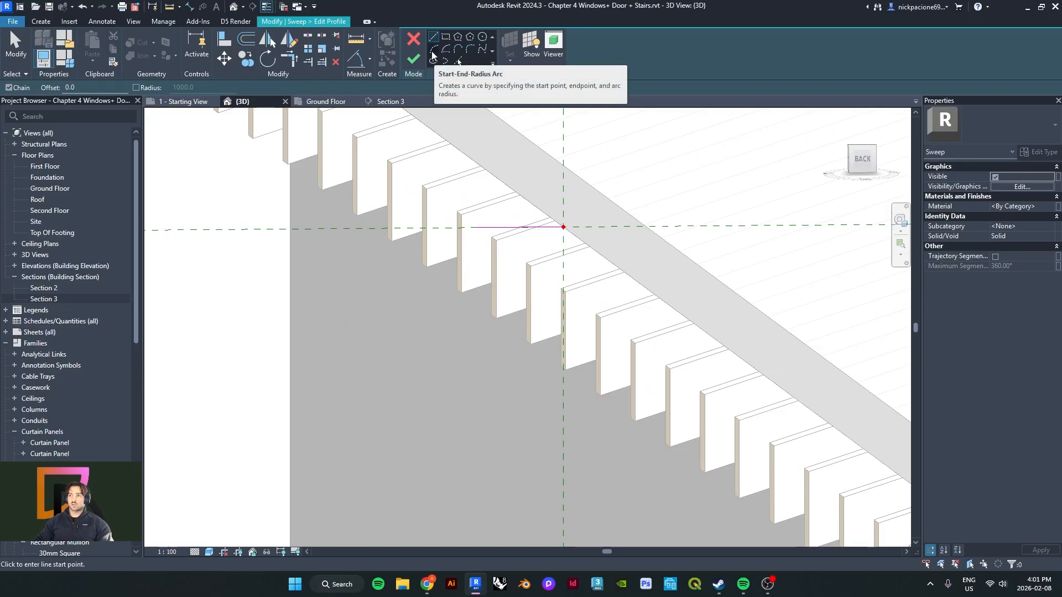
- Close the gutter profile with a start-end-radius arc of 37.5 mm radius below the 75 mm line
{"action": "left_click", "coordinate": [434, 51]}
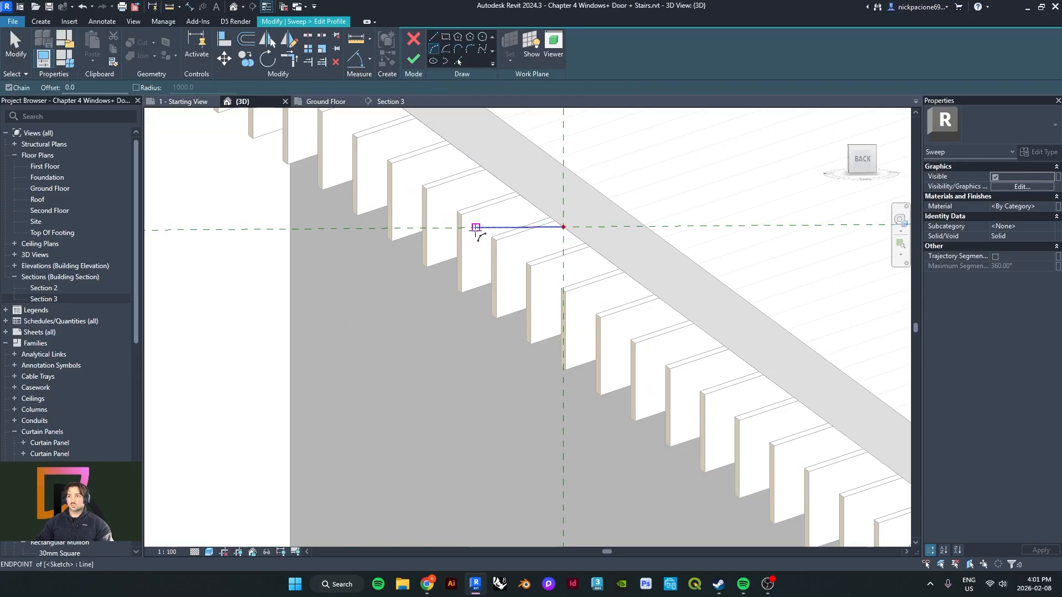
{"action": "left_click", "coordinate": [563, 227]}
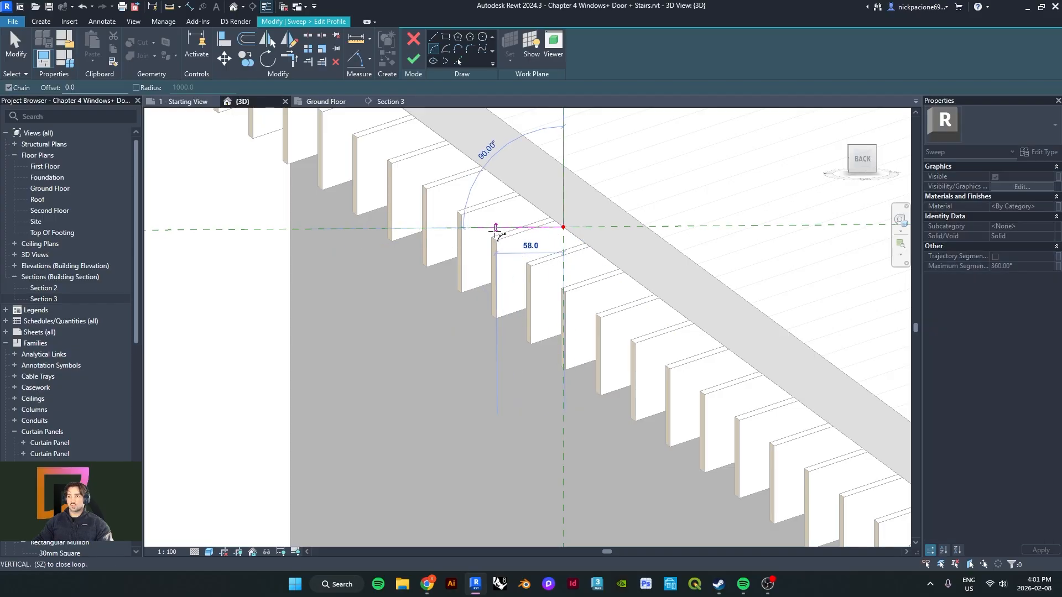
{"action": "left_click", "coordinate": [476, 227]}
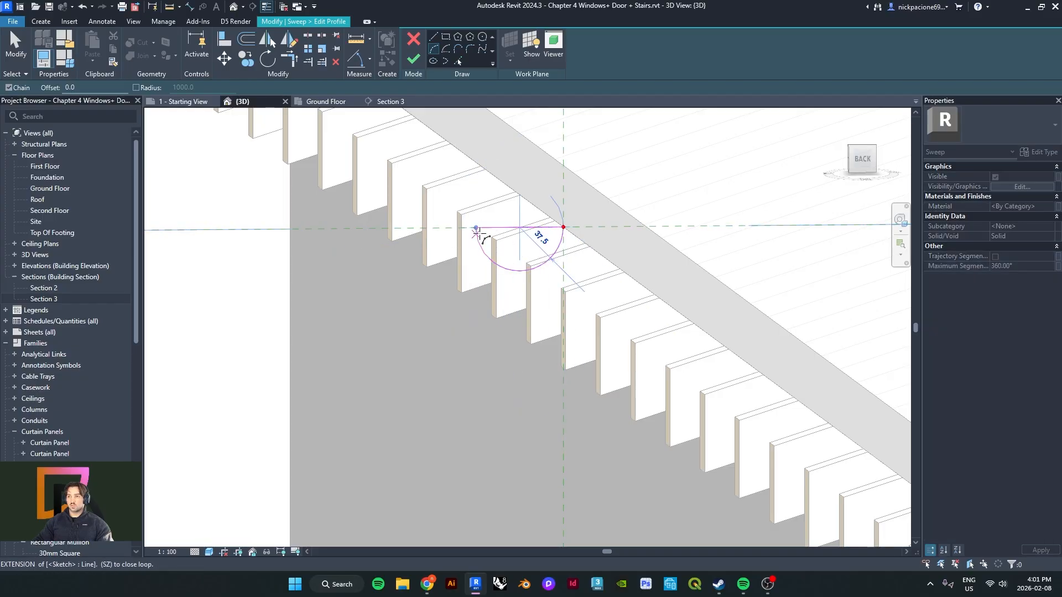
{"action": "scroll", "coordinate": [477, 244], "scroll_direction": "up", "scroll_amount": 2}
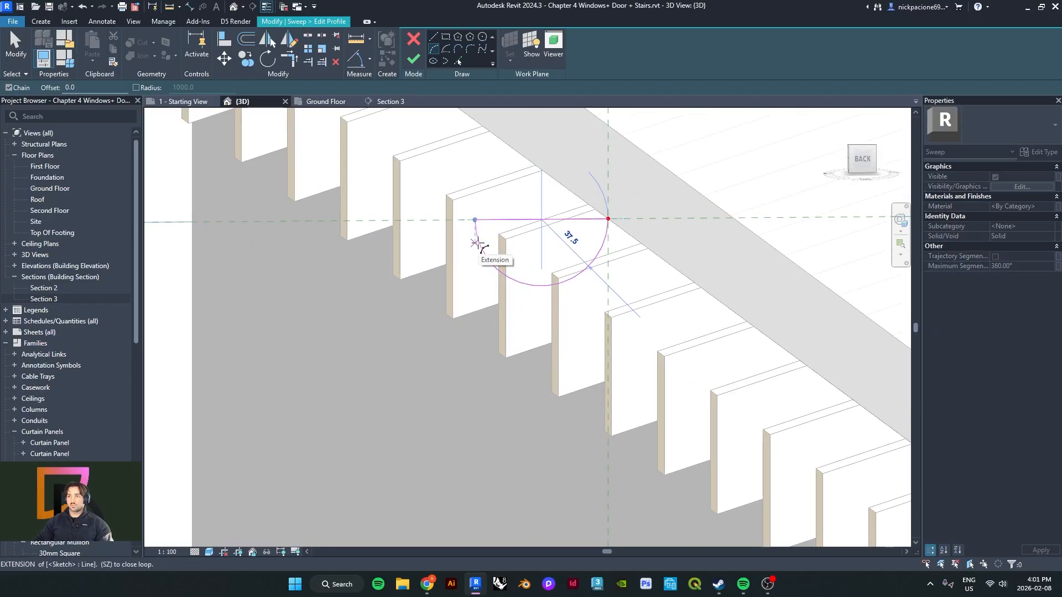
{"action": "left_click", "coordinate": [476, 243]}
{"action": "key", "text": "Escape"}
{"action": "scroll", "coordinate": [489, 265], "scroll_direction": "down", "scroll_amount": 3}
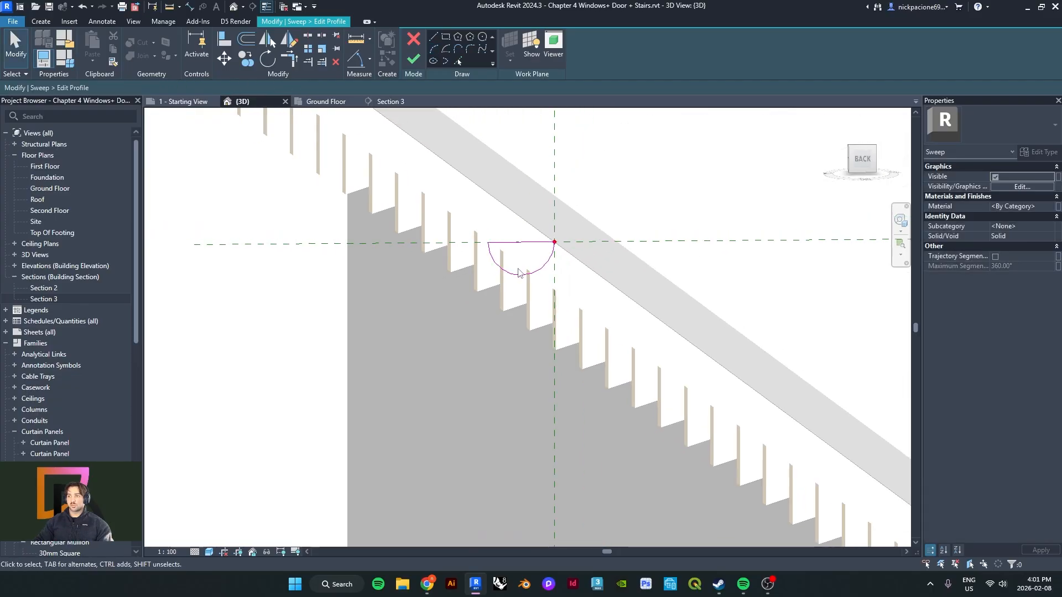
- Check the half-round profile and finish it to generate the gutter sweep along the eave
{"action": "scroll", "coordinate": [545, 262], "scroll_direction": "up", "scroll_amount": 2}
{"action": "mouse_move", "coordinate": [524, 273]}
{"action": "middle_mouse_down", "text": "shift"}
{"action": "mouse_move", "coordinate": [545, 263]}
{"action": "mouse_move", "coordinate": [517, 292]}
{"action": "mouse_move", "coordinate": [486, 287]}
{"action": "mouse_move", "coordinate": [678, 341]}
{"action": "mouse_move", "coordinate": [511, 273]}
{"action": "middle_mouse_up", "text": "shift"}
{"action": "left_click", "coordinate": [512, 290]}
{"action": "scroll", "coordinate": [486, 287], "scroll_direction": "up", "scroll_amount": 2}
{"action": "key", "text": "Escape"}
{"action": "scroll", "coordinate": [519, 250], "scroll_direction": "down", "scroll_amount": 2}
{"action": "middle_click_drag", "start_coordinate": [516, 249], "coordinate": [504, 117], "text": "shift"}
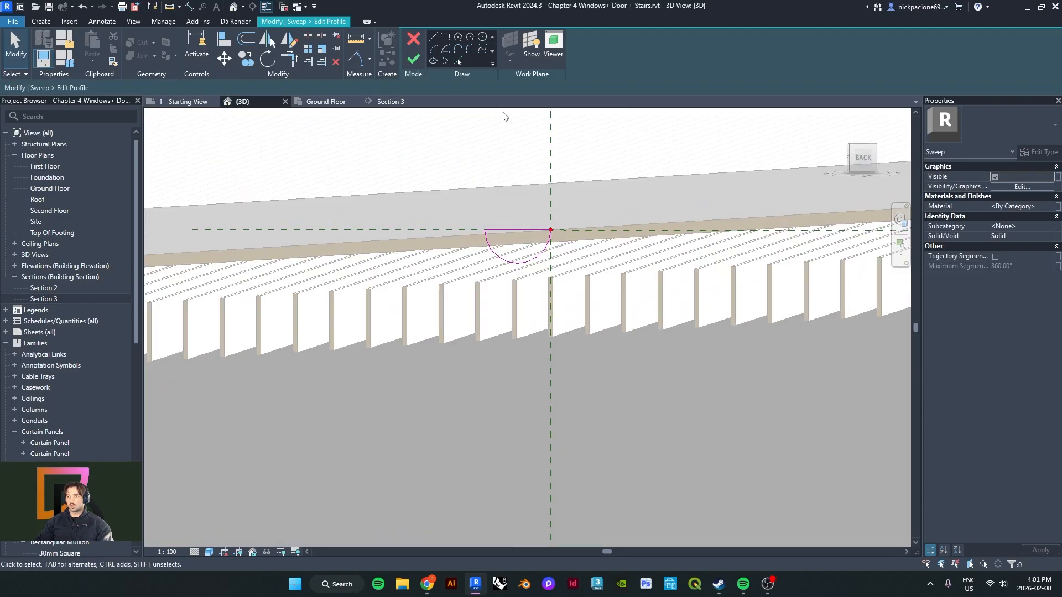
{"action": "left_click", "coordinate": [415, 62]}
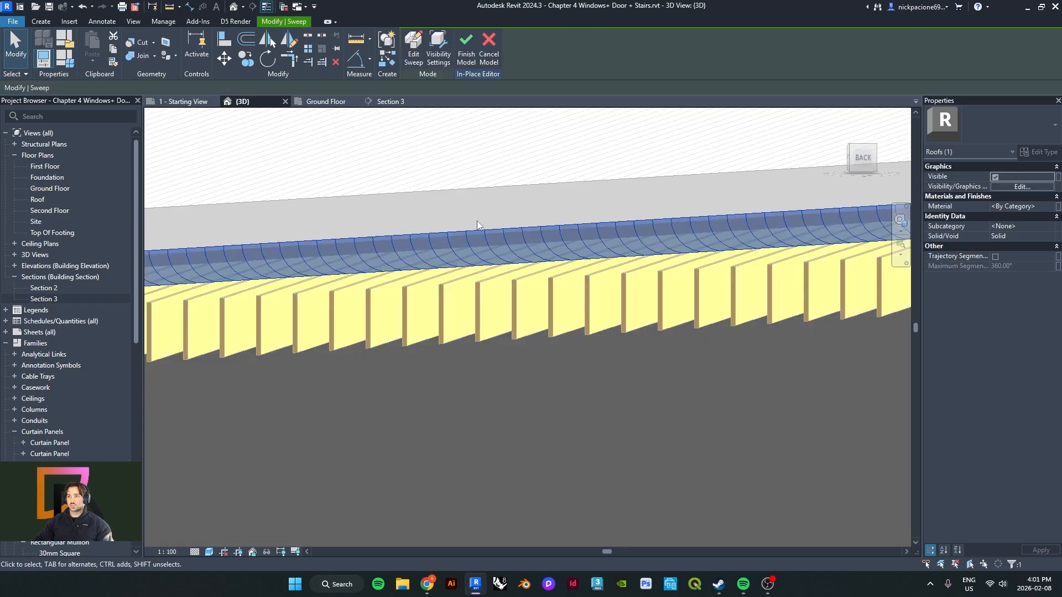
- Inspect the gutter sweep along the eave and compare it with the gutter in the reference photo
{"action": "mouse_move", "coordinate": [477, 220]}
{"action": "middle_mouse_down", "text": "shift"}
{"action": "mouse_move", "coordinate": [501, 308]}
{"action": "mouse_move", "coordinate": [490, 310]}
{"action": "mouse_move", "coordinate": [486, 282]}
{"action": "middle_mouse_up", "text": "shift"}
{"action": "left_click", "coordinate": [501, 306]}
{"action": "left_click", "coordinate": [599, 280]}
{"action": "middle_click_drag", "start_coordinate": [572, 301], "coordinate": [592, 335], "text": "shift"}
{"action": "left_click", "coordinate": [550, 347]}
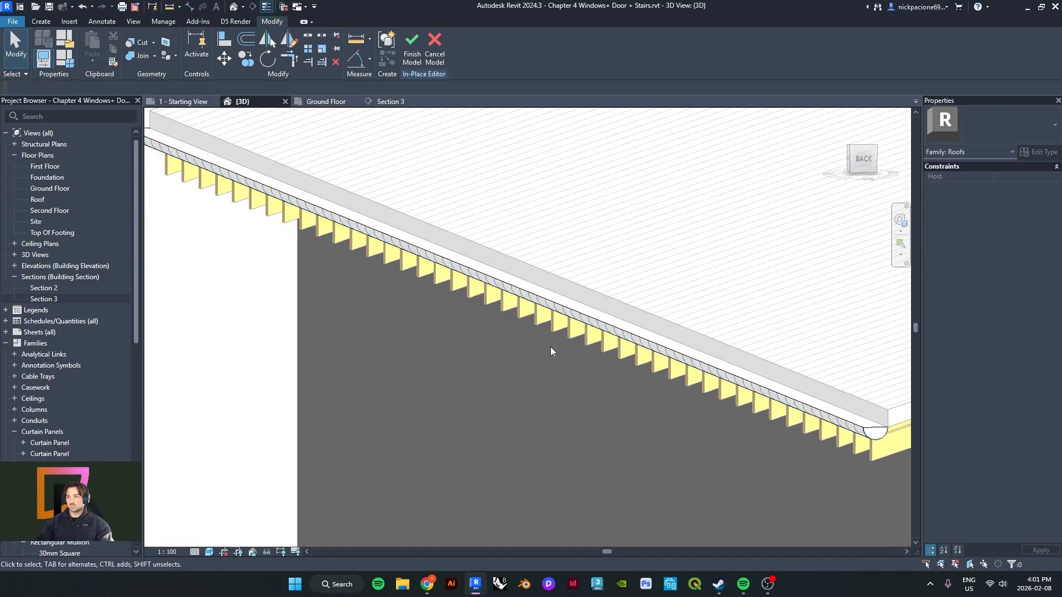
{"action": "scroll", "coordinate": [533, 352], "scroll_direction": "down", "scroll_amount": 3}
{"action": "middle_click_drag", "start_coordinate": [516, 354], "coordinate": [422, 556], "text": "shift"}
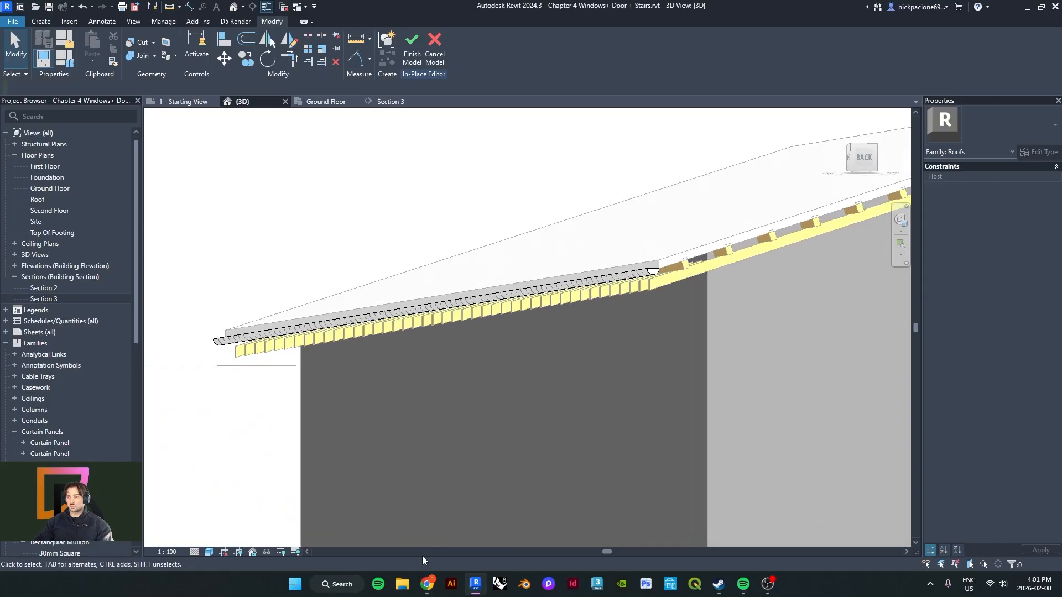
{"action": "left_click", "coordinate": [426, 584]}
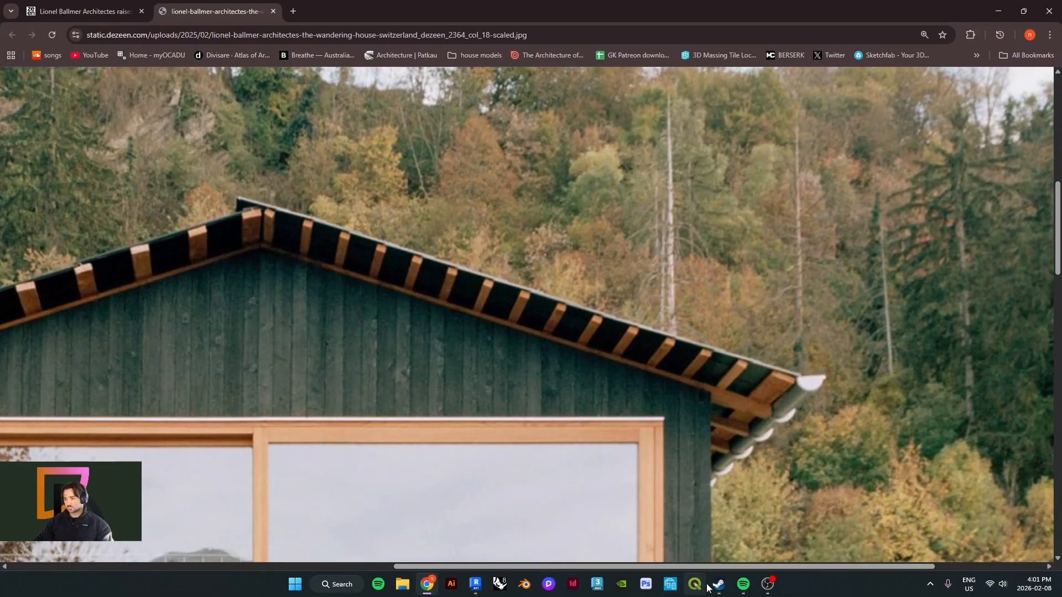
{"action": "left_click", "coordinate": [477, 581]}
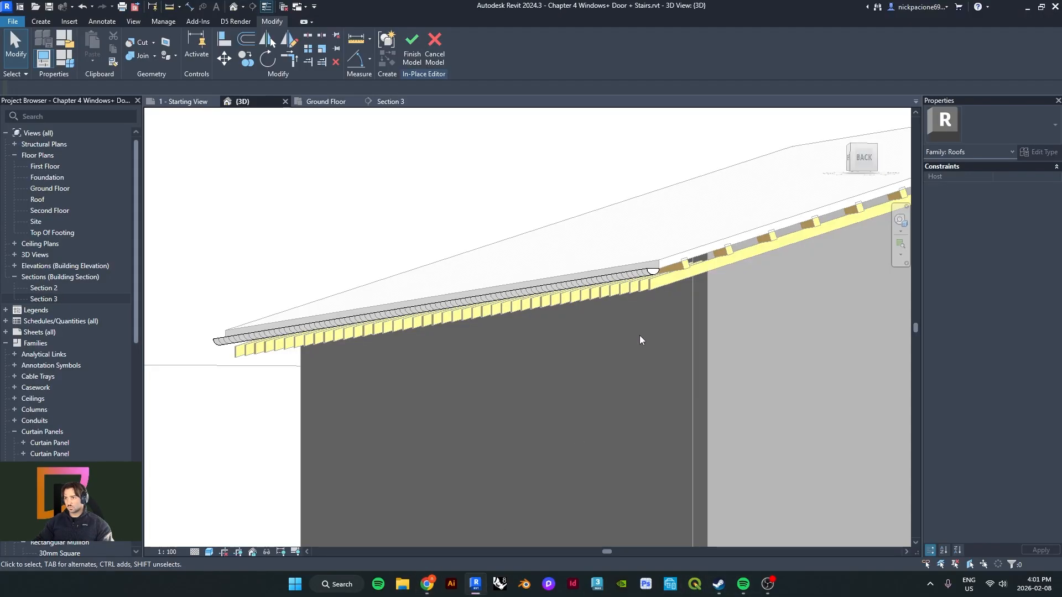
- Select the gutter sweep along the eave and open it with Edit Sweep
{"action": "middle_click_drag", "start_coordinate": [640, 335], "coordinate": [534, 332], "text": "shift"}
{"action": "scroll", "coordinate": [498, 338], "scroll_direction": "up", "scroll_amount": 3}
{"action": "left_click", "coordinate": [442, 341]}
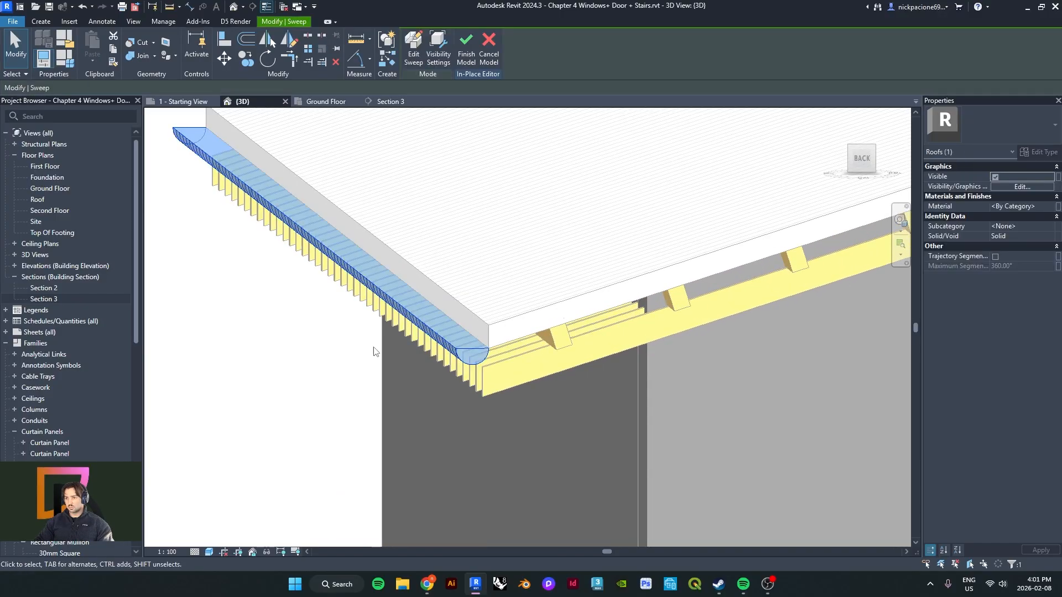
{"action": "middle_click_drag", "start_coordinate": [372, 351], "coordinate": [369, 361], "text": "shift"}
{"action": "scroll", "coordinate": [370, 362], "scroll_direction": "up", "scroll_amount": 3}
{"action": "left_click", "coordinate": [369, 362]}
{"action": "middle_click_drag", "start_coordinate": [471, 392], "coordinate": [402, 323]}
{"action": "left_click", "coordinate": [408, 326]}
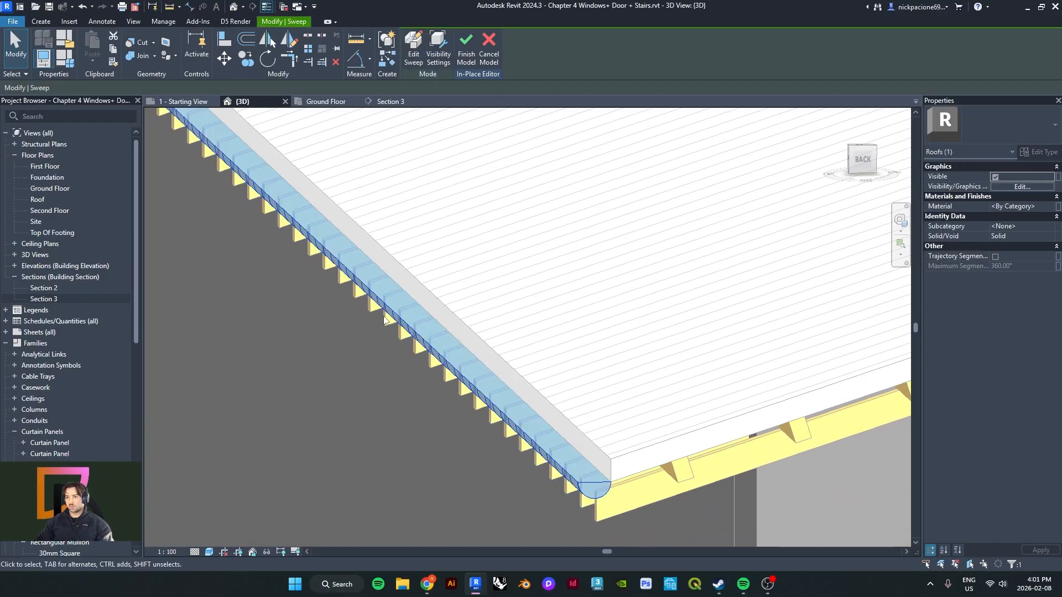
{"action": "scroll", "coordinate": [479, 235], "scroll_direction": "down", "scroll_amount": 2}
{"action": "left_click", "coordinate": [415, 57]}
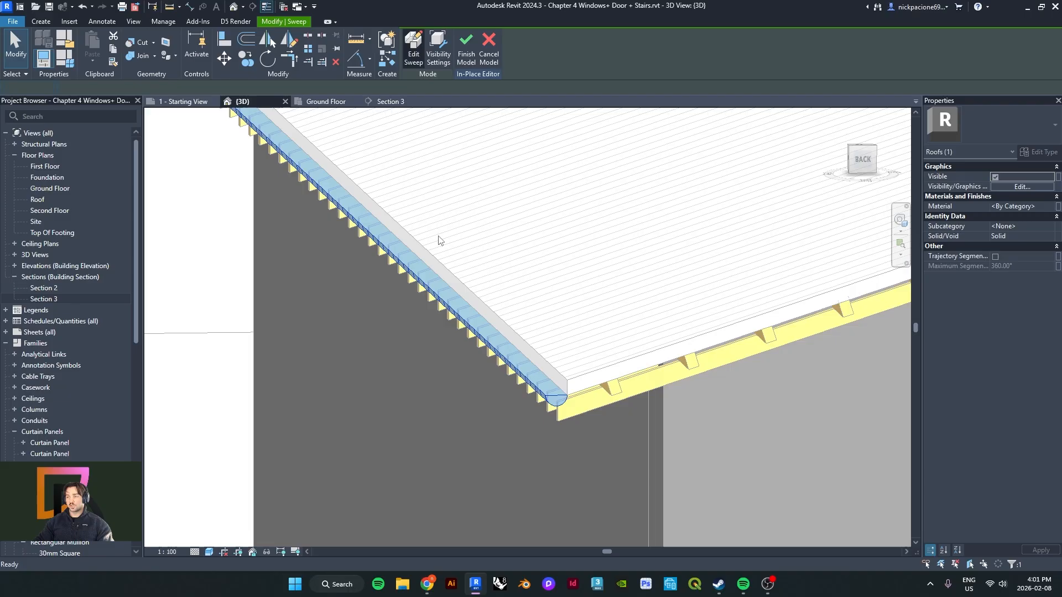
- Select the sweep's half-round profile and open its sketch for editing
{"action": "middle_click_drag", "start_coordinate": [366, 226], "coordinate": [422, 286]}
{"action": "scroll", "coordinate": [422, 286], "scroll_direction": "up", "scroll_amount": 2}
{"action": "left_click", "coordinate": [392, 266]}
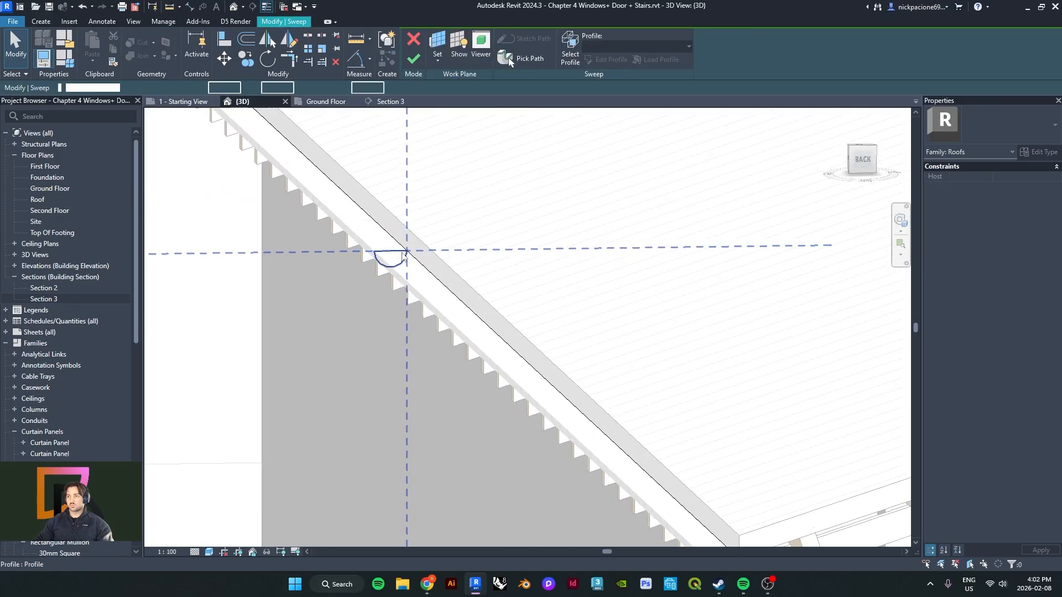
{"action": "left_click", "coordinate": [587, 60]}
{"action": "scroll", "coordinate": [387, 254], "scroll_direction": "up", "scroll_amount": 5}
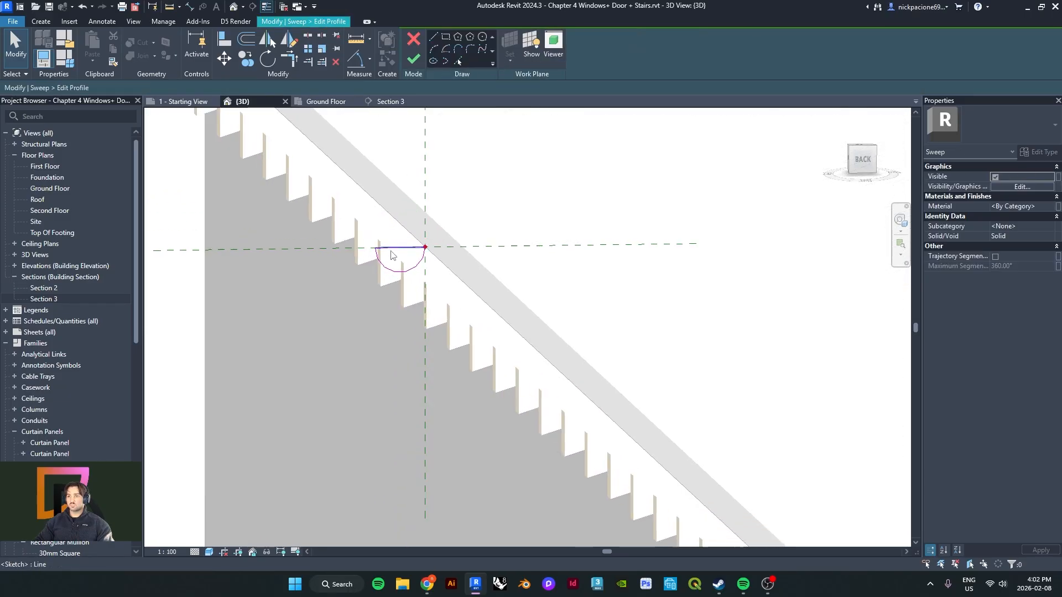
- Offset the profile's arc inward with Pick Lines to outline the inner face of the gutter wall
{"action": "scroll", "coordinate": [388, 255], "scroll_direction": "up", "scroll_amount": 2}
{"action": "middle_click_drag", "start_coordinate": [388, 254], "coordinate": [374, 240], "text": "shift"}
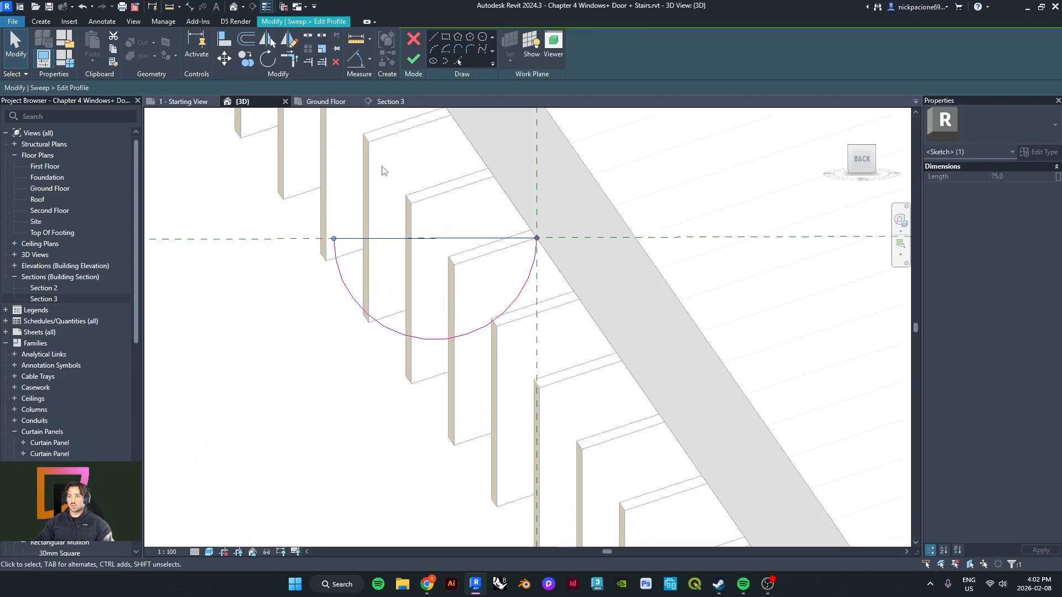
{"action": "left_click", "coordinate": [461, 60]}
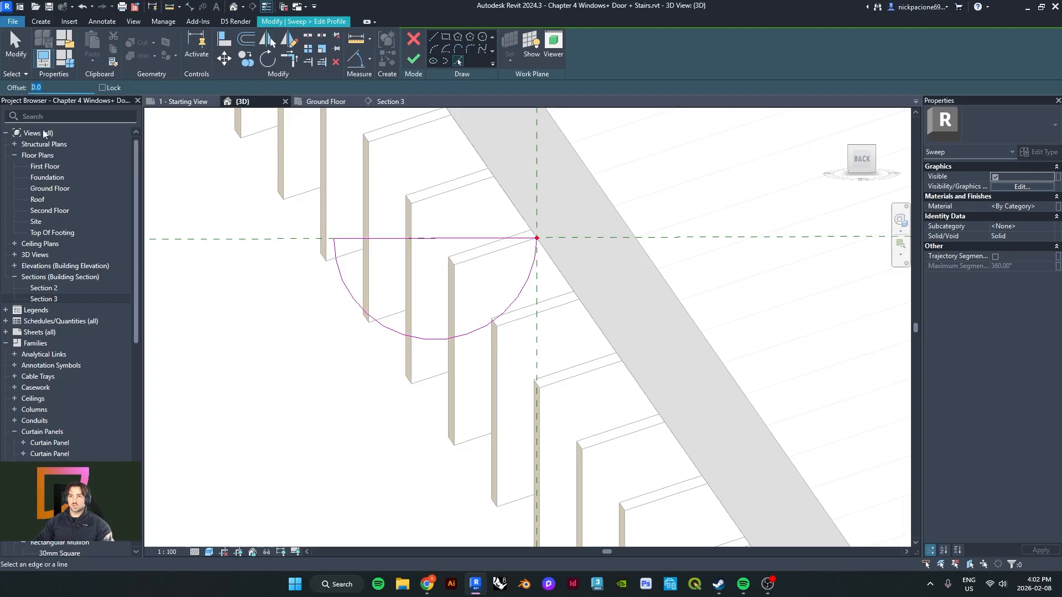
{"action": "type", "text": "1.0"}
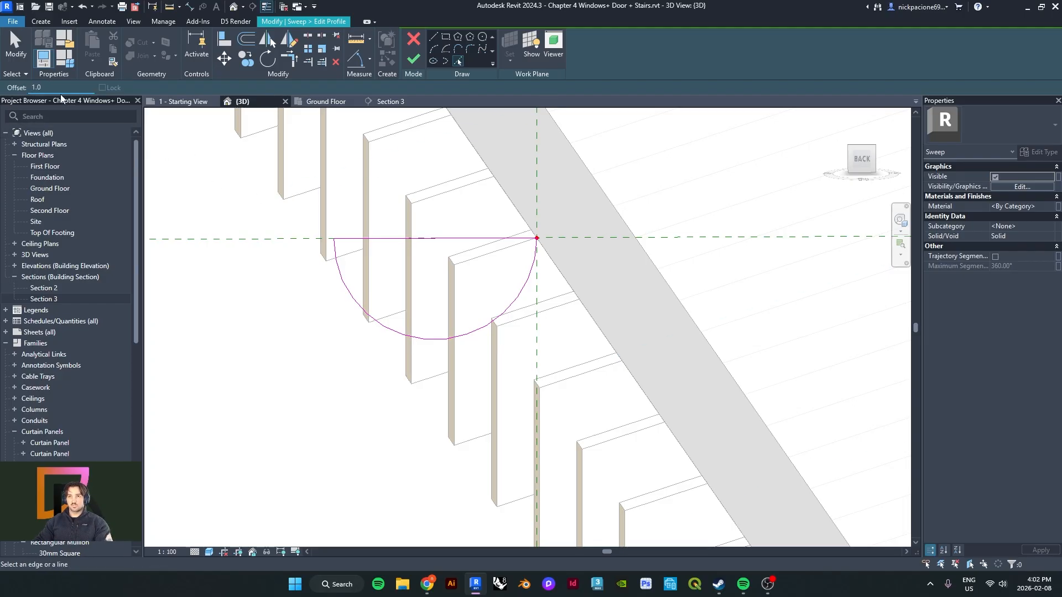
{"action": "left_click", "coordinate": [347, 290]}
{"action": "scroll", "coordinate": [360, 252], "scroll_direction": "up", "scroll_amount": 3}
{"action": "key", "text": "Escape"}
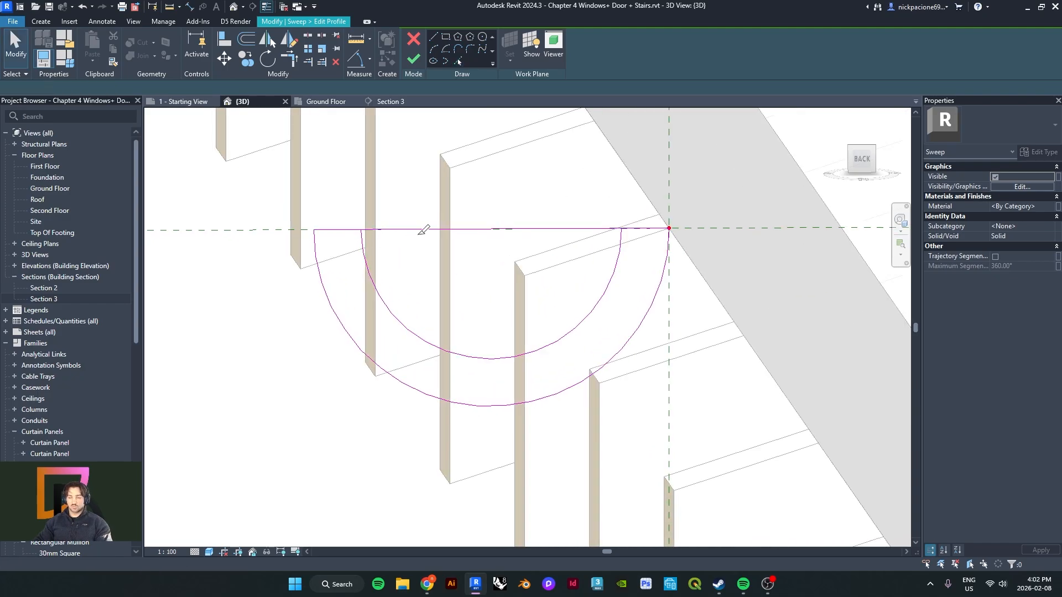
- Split and trim the profile's top line to the inner arc's ends, and finish the gutter as a hollow sweep
{"action": "left_click", "coordinate": [480, 228]}
{"action": "left_click", "coordinate": [502, 229]}
{"action": "scroll", "coordinate": [410, 248], "scroll_direction": "down", "scroll_amount": 2}
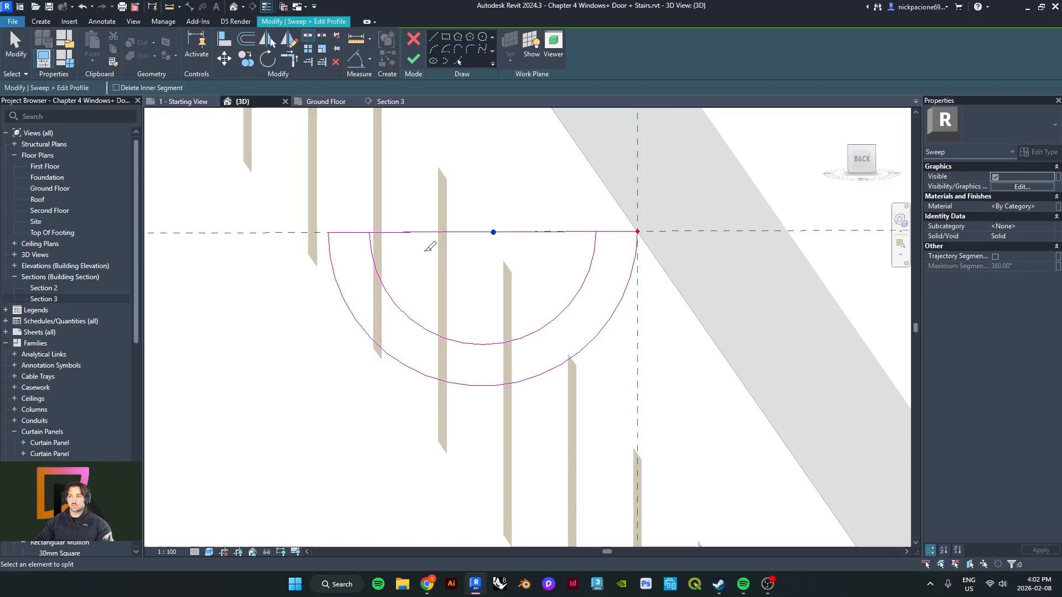
{"action": "left_click", "coordinate": [382, 250]}
{"action": "left_click", "coordinate": [583, 237]}
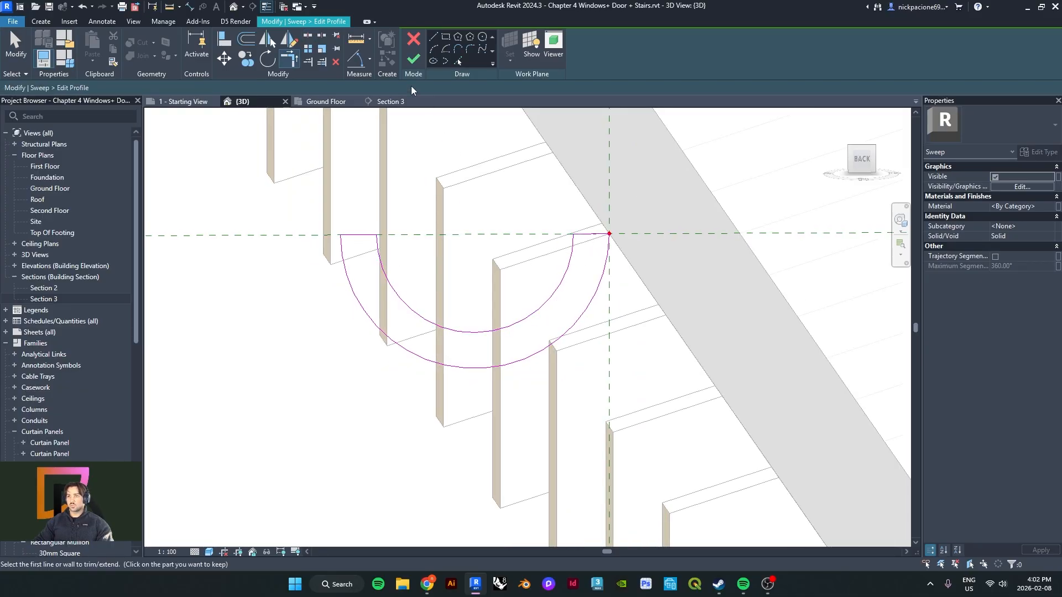
{"action": "left_click", "coordinate": [414, 59]}
{"action": "left_click", "coordinate": [414, 62]}
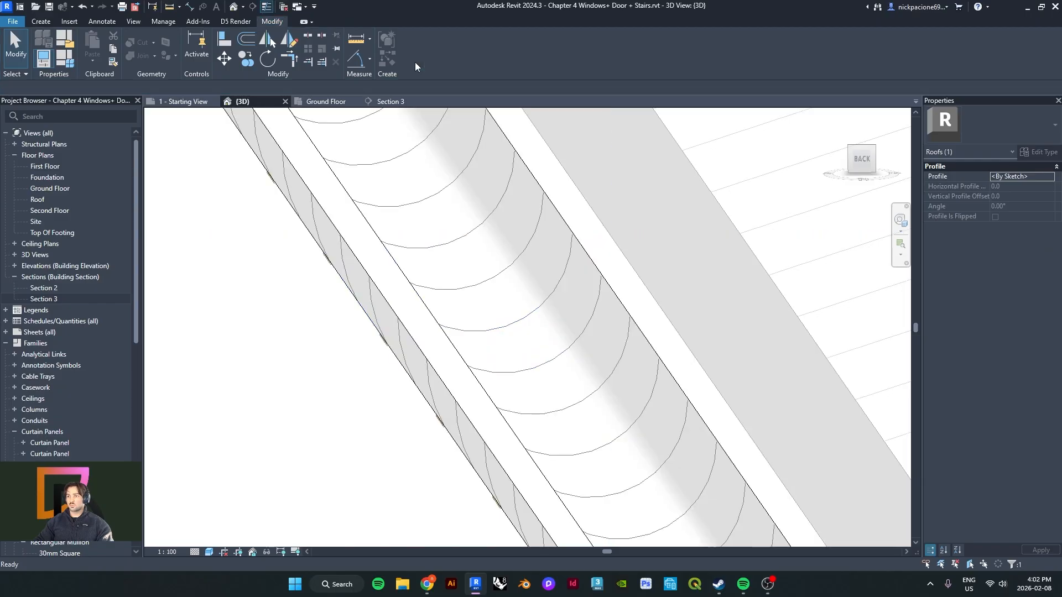
- Assign the Aluminium material to the gutter sweep and finish the in-place model
{"action": "scroll", "coordinate": [463, 267], "scroll_direction": "down", "scroll_amount": 2}
{"action": "left_click", "coordinate": [465, 62]}
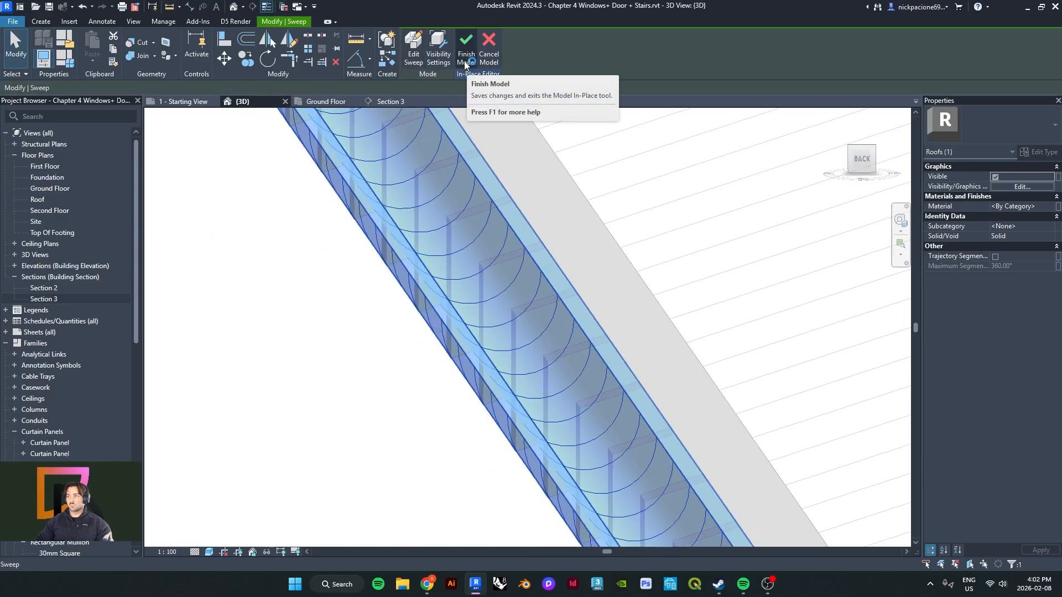
{"action": "left_click", "coordinate": [1051, 206]}
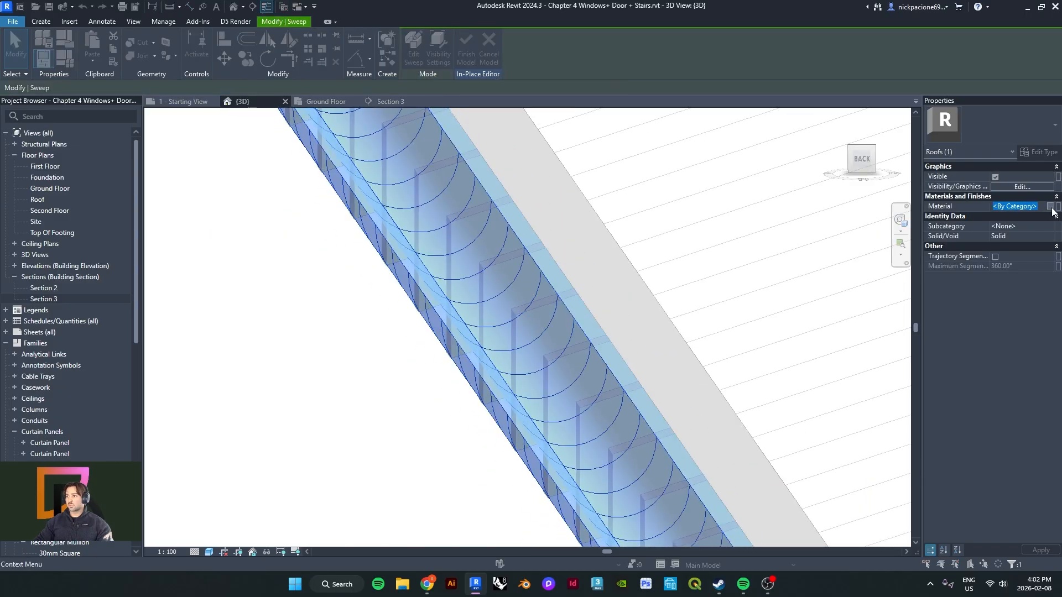
{"action": "left_click", "coordinate": [1051, 206]}
{"action": "double_click", "coordinate": [212, 283]}
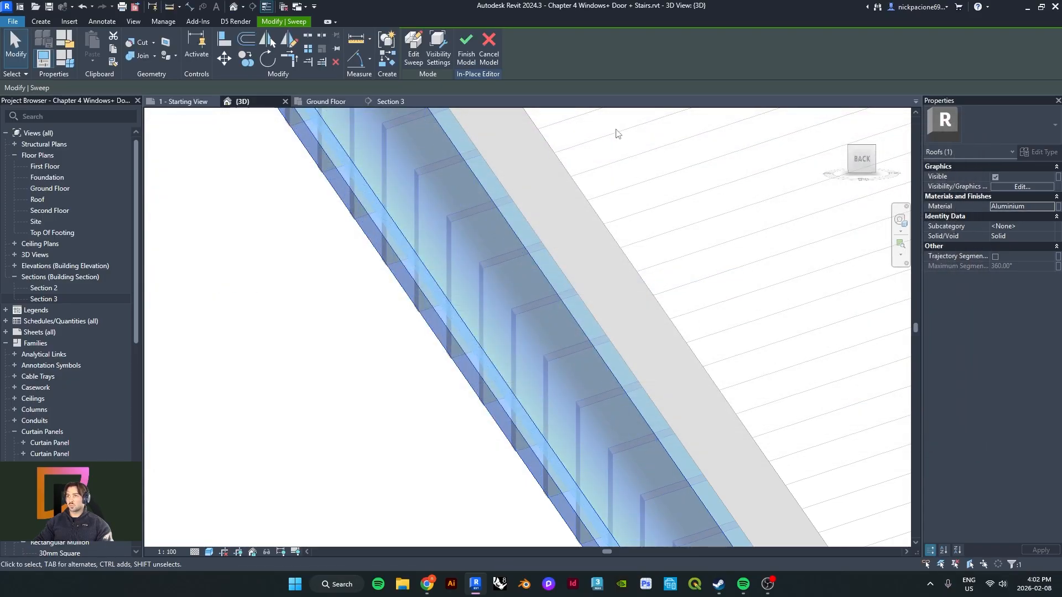
{"action": "scroll", "coordinate": [436, 341], "scroll_direction": "down", "scroll_amount": 5}
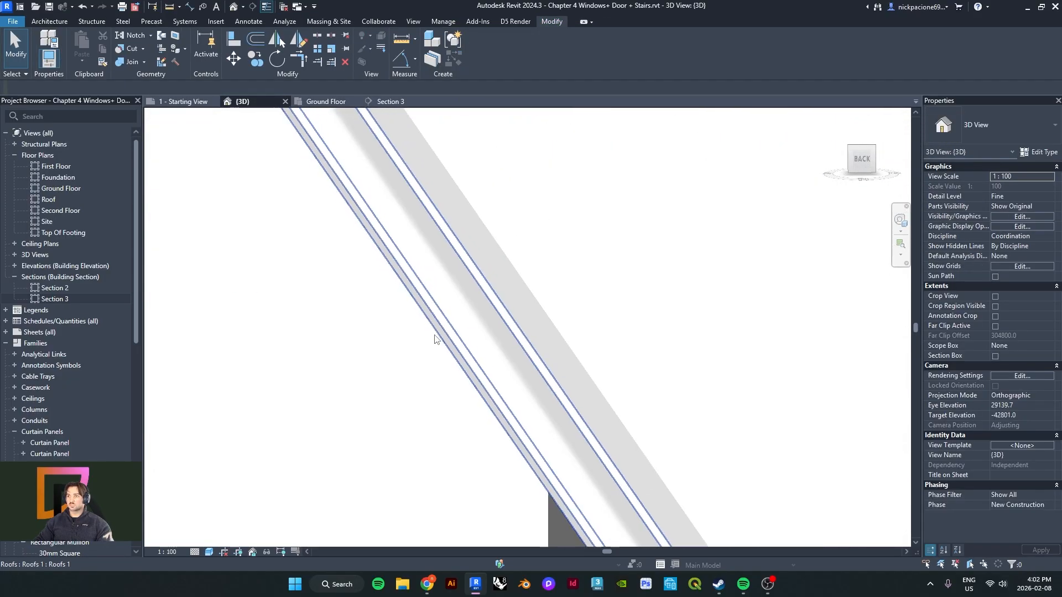
- Try the Shaded visual style near the gutter's open end and set the 3D view to Hidden Line
{"action": "middle_click_drag", "start_coordinate": [434, 357], "coordinate": [472, 462], "text": "shift"}
{"action": "scroll", "coordinate": [443, 433], "scroll_direction": "up", "scroll_amount": 5}
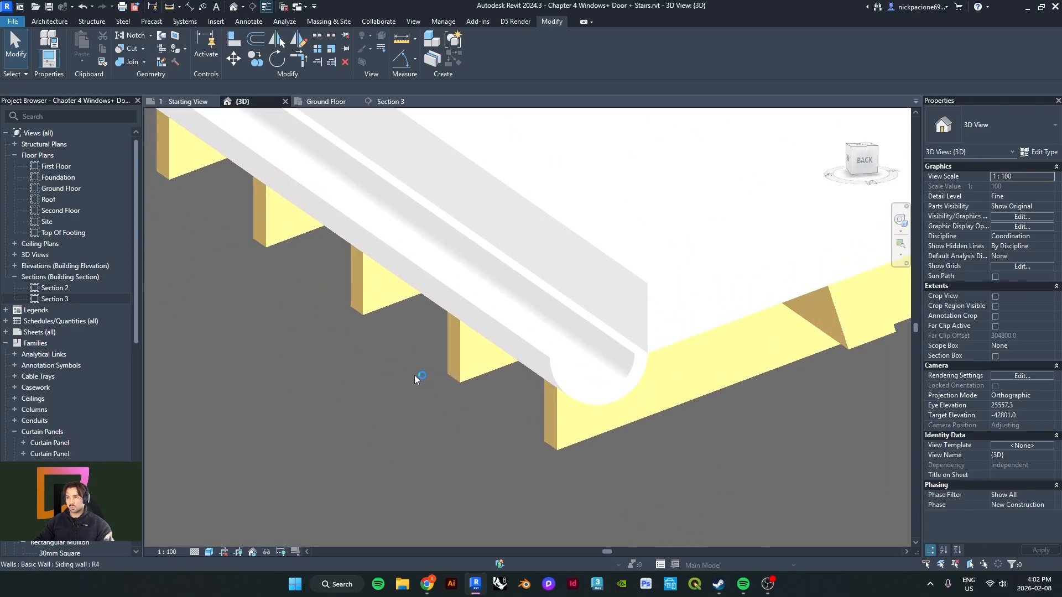
{"action": "left_click", "coordinate": [209, 552]}
{"action": "left_click", "coordinate": [247, 506]}
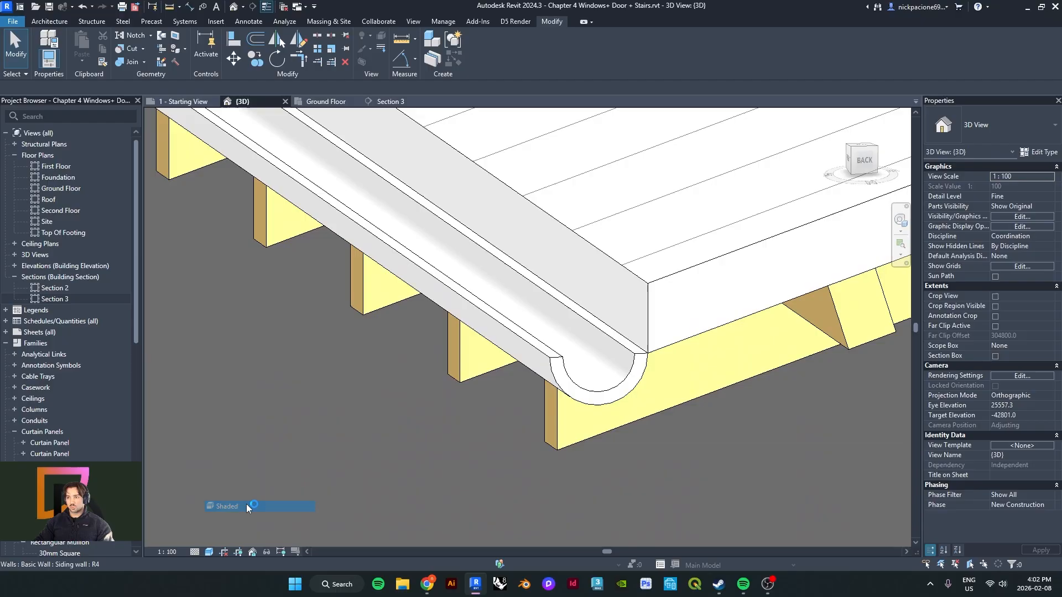
{"action": "left_click", "coordinate": [209, 551]}
{"action": "left_click", "coordinate": [238, 495]}
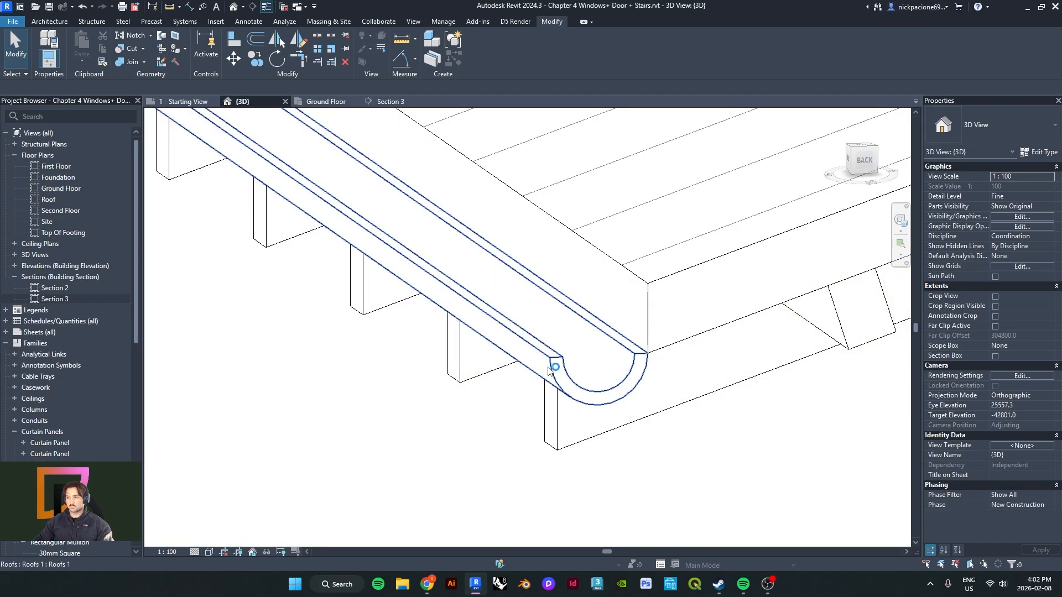
{"action": "scroll", "coordinate": [405, 382], "scroll_direction": "down", "scroll_amount": 4}
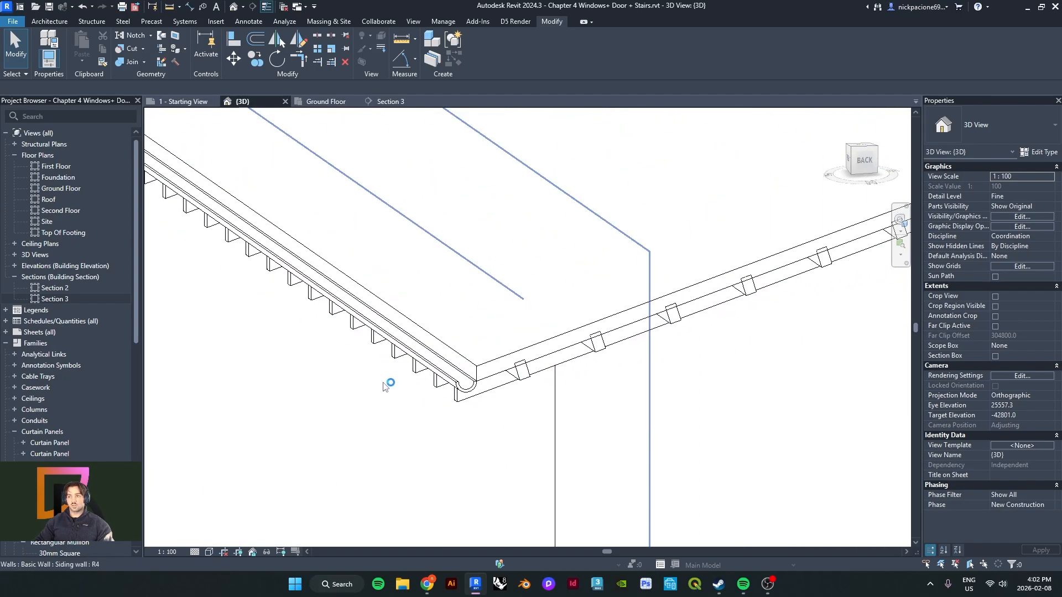
{"action": "middle_click_drag", "start_coordinate": [481, 366], "coordinate": [351, 372], "text": "shift"}
{"action": "scroll", "coordinate": [372, 349], "scroll_direction": "down", "scroll_amount": 2}
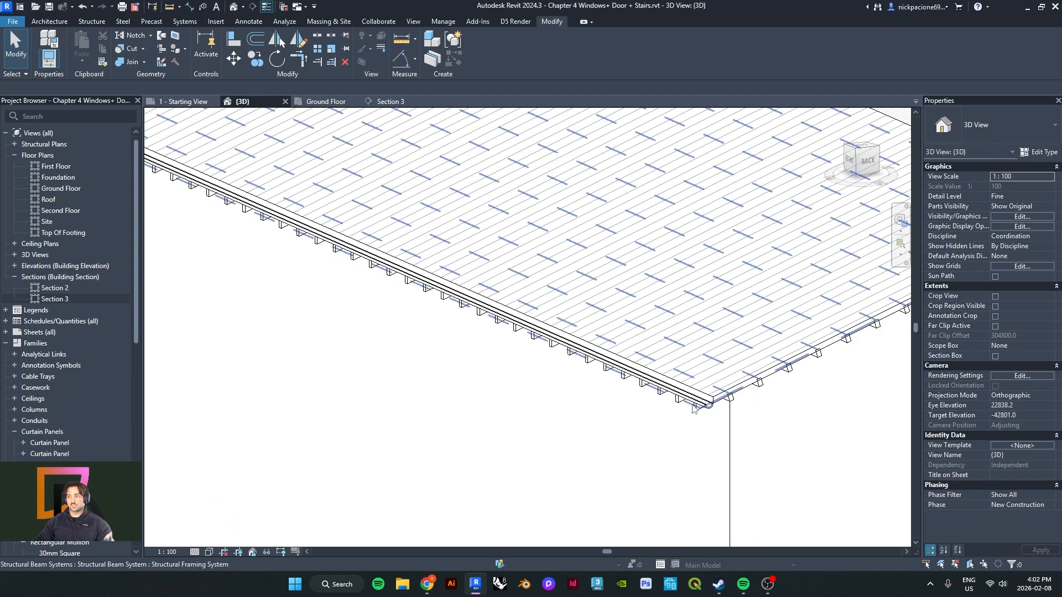
{"action": "scroll", "coordinate": [708, 405], "scroll_direction": "up", "scroll_amount": 4}
{"action": "left_click", "coordinate": [716, 410]}
{"action": "scroll", "coordinate": [716, 410], "scroll_direction": "up", "scroll_amount": 2}
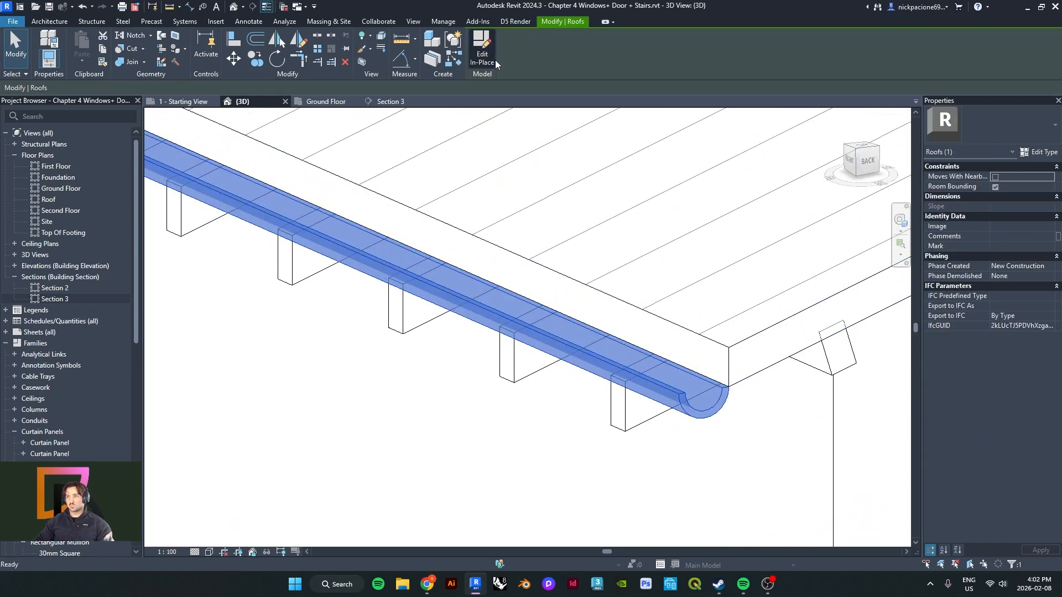
{"action": "left_click", "coordinate": [493, 59]}
{"action": "mouse_move", "coordinate": [564, 324]}
{"action": "middle_mouse_down"}
{"action": "mouse_move", "coordinate": [480, 261]}
{"action": "mouse_move", "coordinate": [571, 343]}
{"action": "middle_mouse_up"}
{"action": "left_click", "coordinate": [435, 49]}
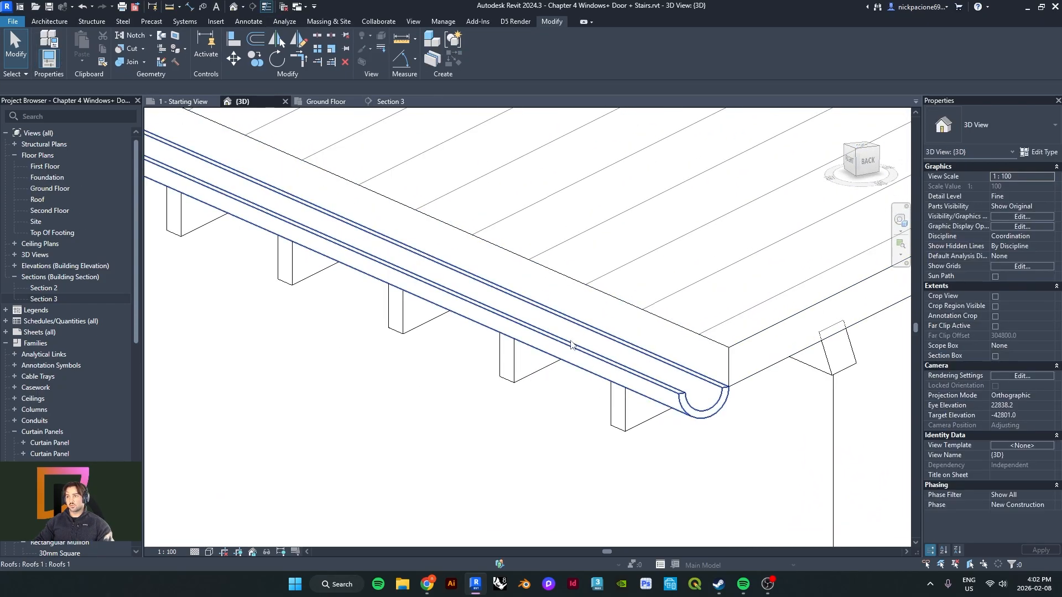
- Open the gutter for in-place editing and start an extrusion at the sweep's open end
{"action": "left_click", "coordinate": [572, 344]}
{"action": "left_click", "coordinate": [483, 44]}
{"action": "scroll", "coordinate": [596, 319], "scroll_direction": "up", "scroll_amount": 3}
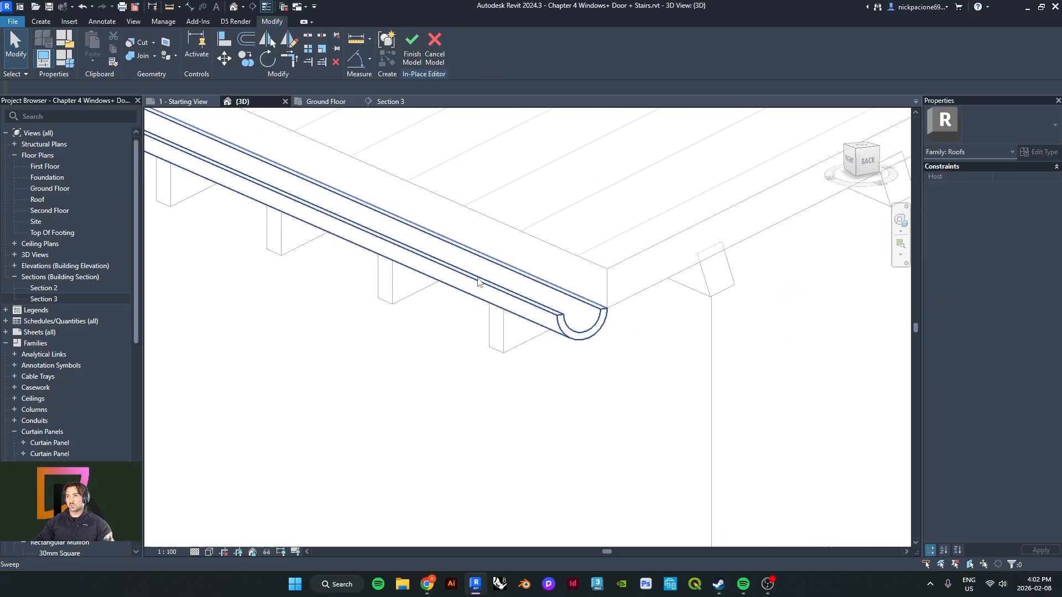
{"action": "left_click", "coordinate": [593, 315]}
{"action": "scroll", "coordinate": [438, 244], "scroll_direction": "up", "scroll_amount": 2}
{"action": "middle_click_drag", "start_coordinate": [438, 245], "coordinate": [250, 186]}
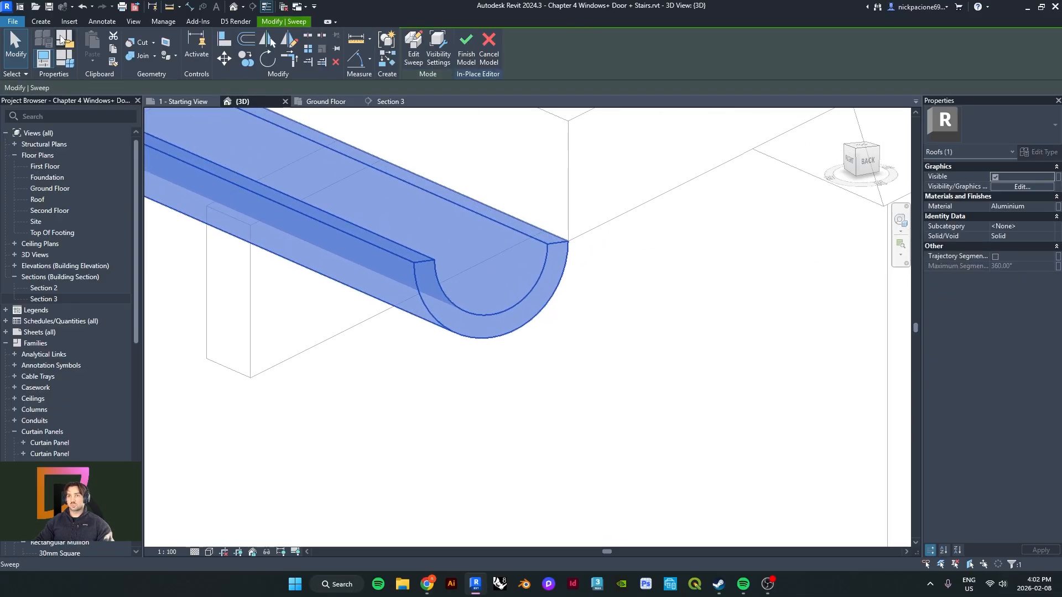
{"action": "left_click", "coordinate": [41, 22]}
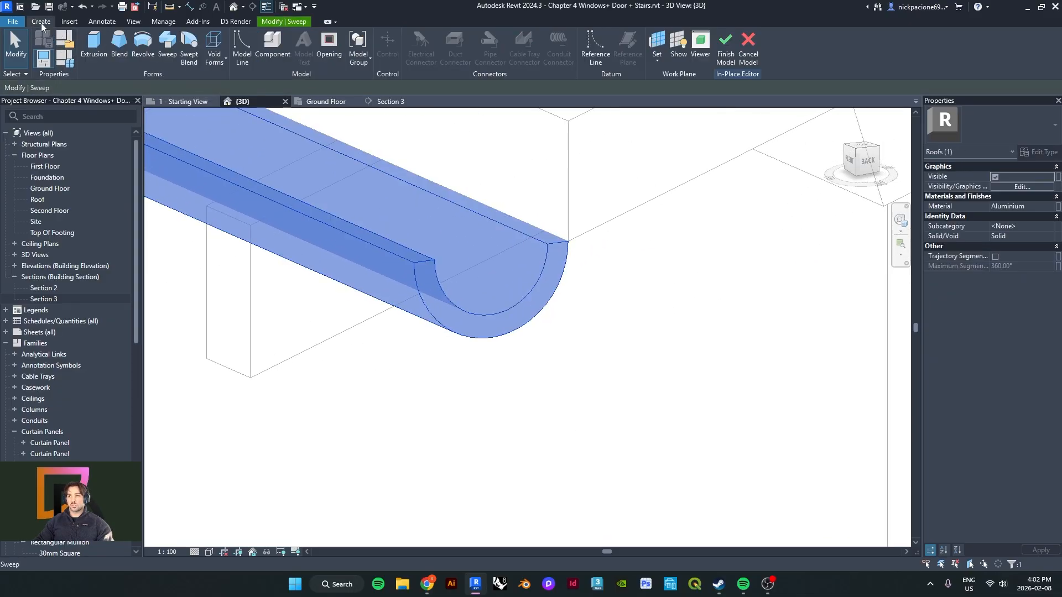
{"action": "left_click", "coordinate": [93, 55]}
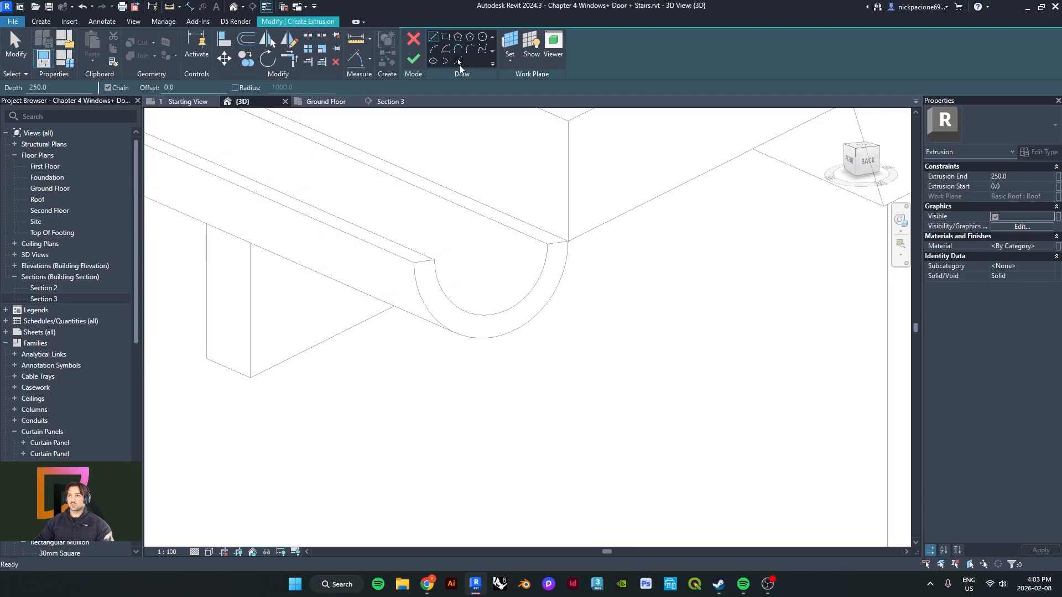
- Try to trace the gutter's end outline with Pick Lines on the roof work plane, and undo it
{"action": "left_click", "coordinate": [459, 62]}
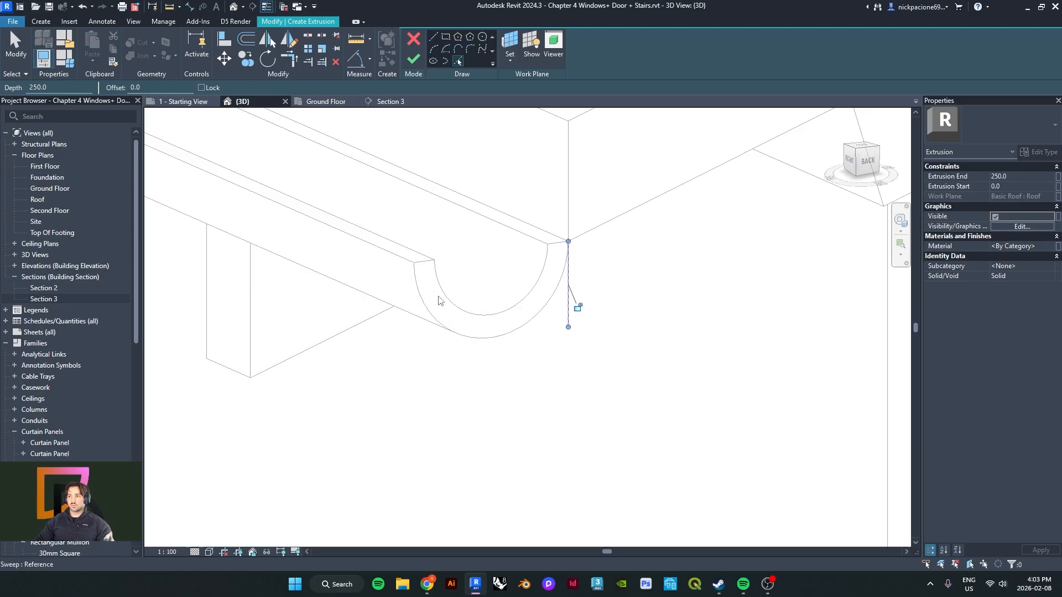
{"action": "scroll", "coordinate": [512, 308], "scroll_direction": "up", "scroll_amount": 2}
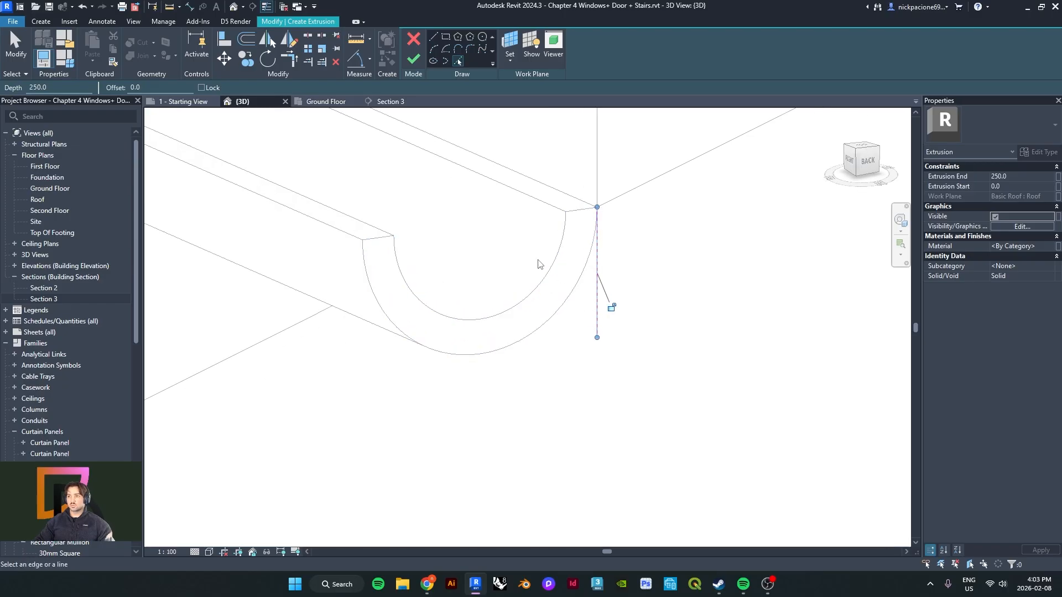
{"action": "key", "text": "ctrl+z"}
{"action": "scroll", "coordinate": [538, 260], "scroll_direction": "down", "scroll_amount": 2}
{"action": "scroll", "coordinate": [539, 251], "scroll_direction": "up", "scroll_amount": 2}
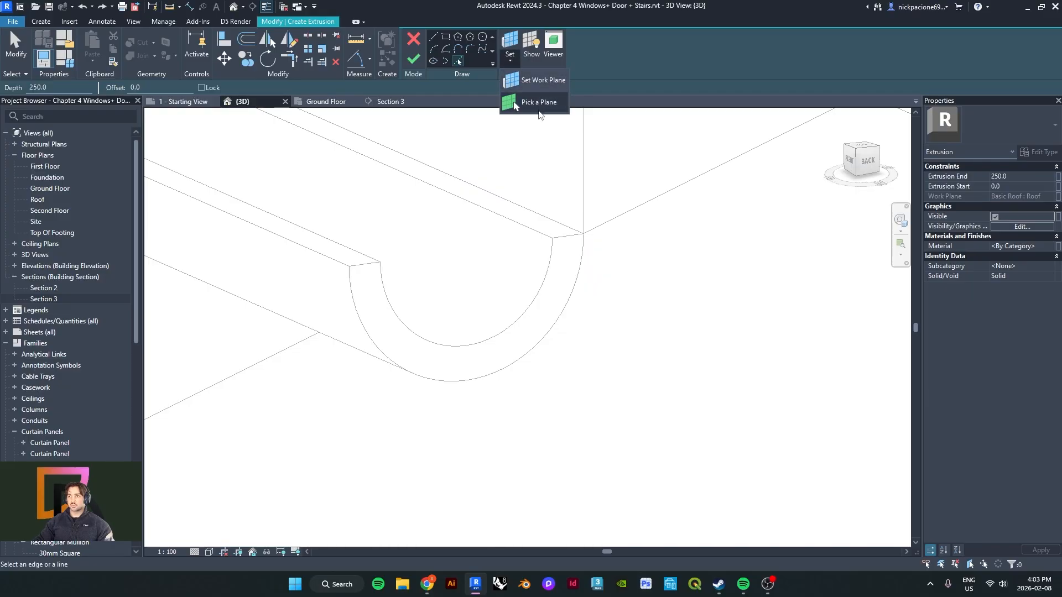
- Set the work plane to the gutter's end face and trace its two top edges and outer arc with Pick Lines
{"action": "left_click", "coordinate": [538, 104]}
{"action": "left_click", "coordinate": [568, 252]}
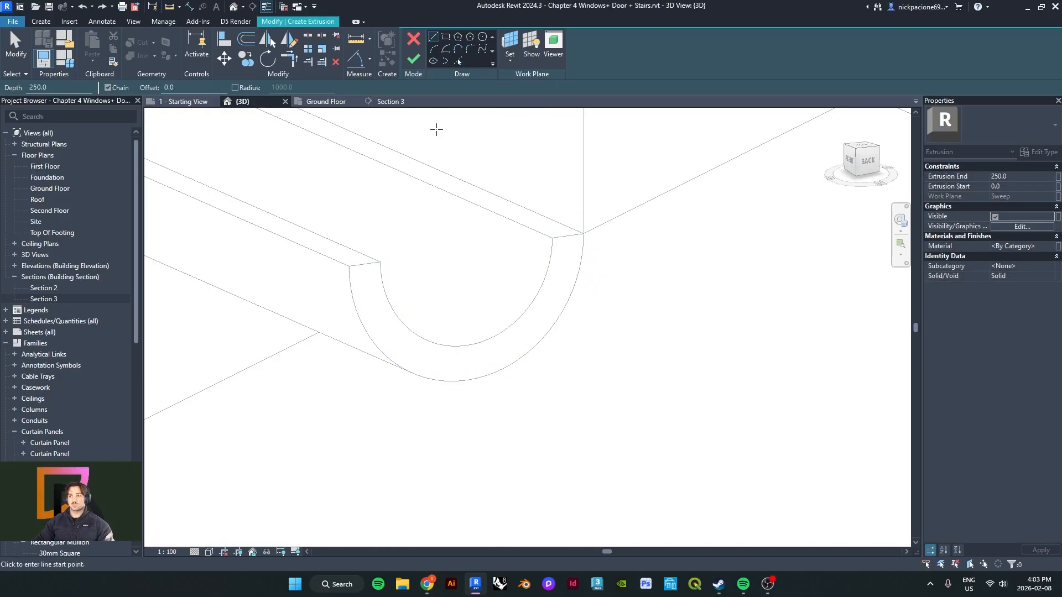
{"action": "left_click", "coordinate": [459, 62]}
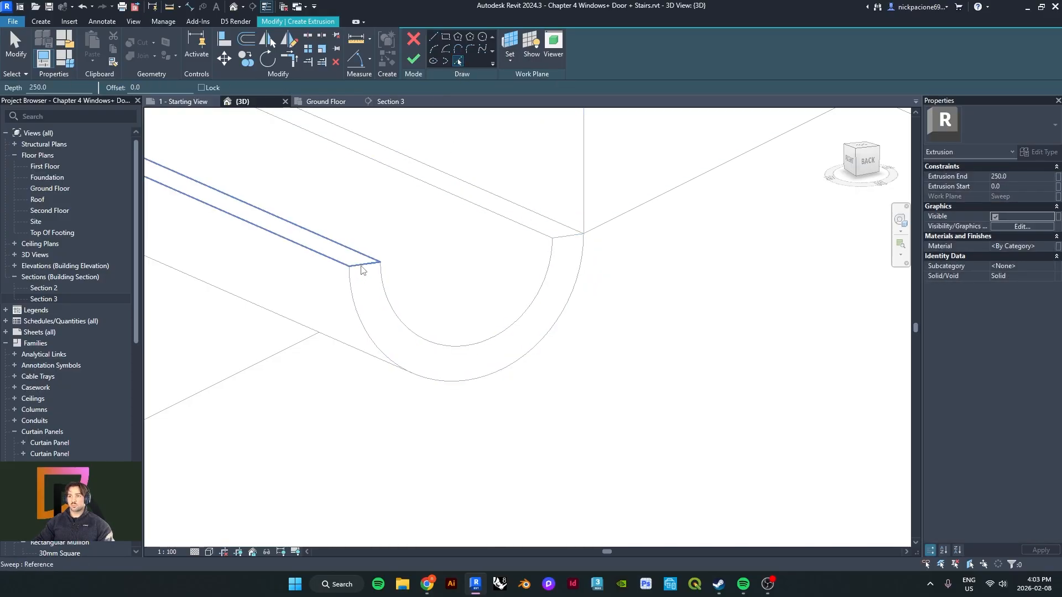
{"action": "key", "text": "Tab"}
{"action": "key", "text": "Tab"}
{"action": "key", "text": "Tab"}
{"action": "key", "text": "Tab"}
{"action": "key", "text": "Tab"}
{"action": "key", "text": "Tab"}
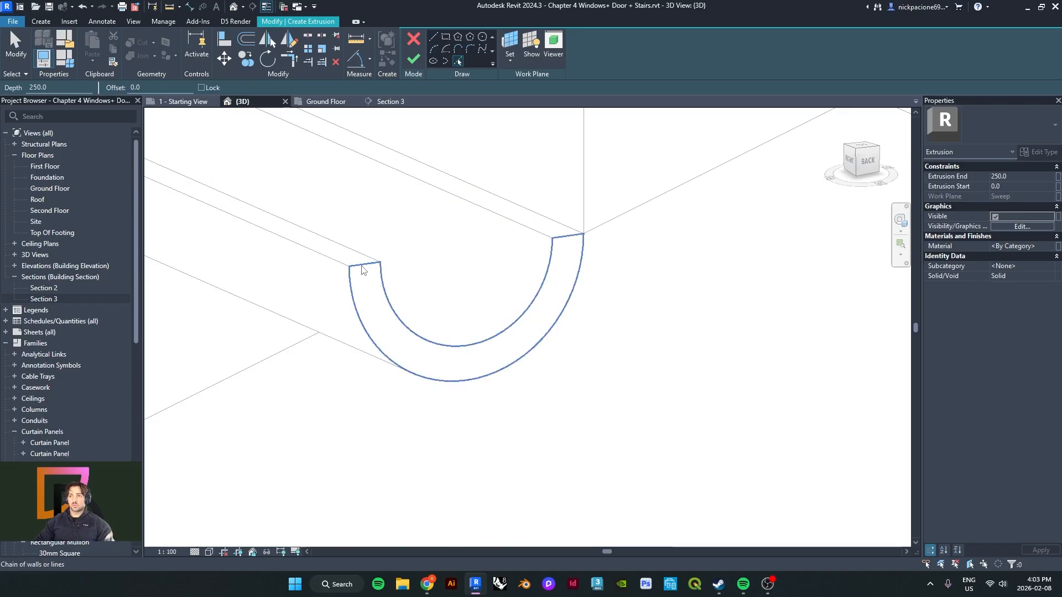
{"action": "key", "text": "Tab"}
{"action": "key", "text": "Tab"}
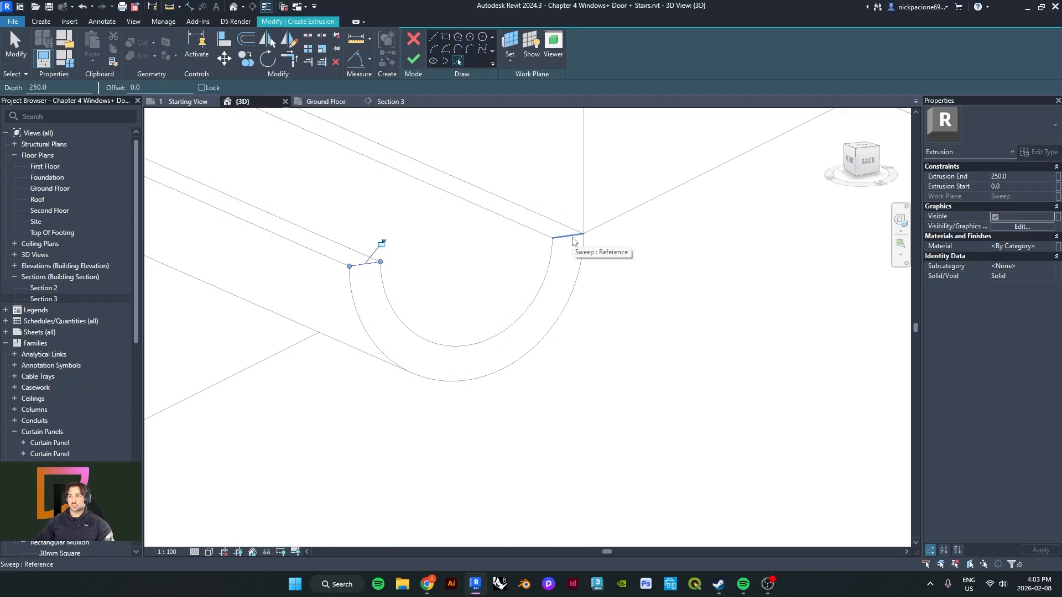
{"action": "left_click", "coordinate": [582, 278]}
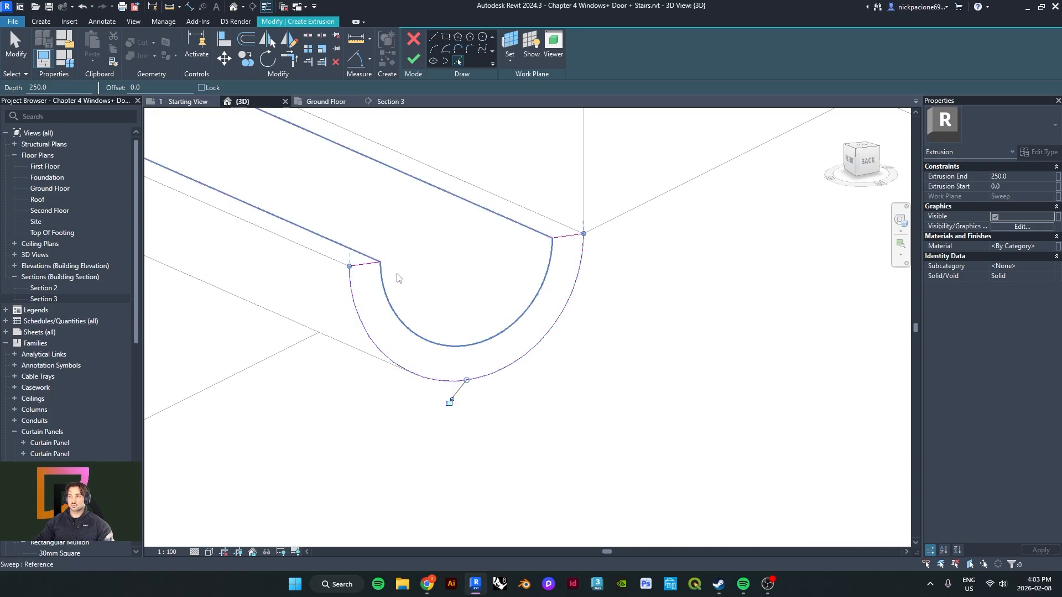
- Trim the two top edge lines into a closed half-round outline and set the Extrusion End to 20
{"action": "key", "text": "t"}
{"action": "key", "text": "r"}
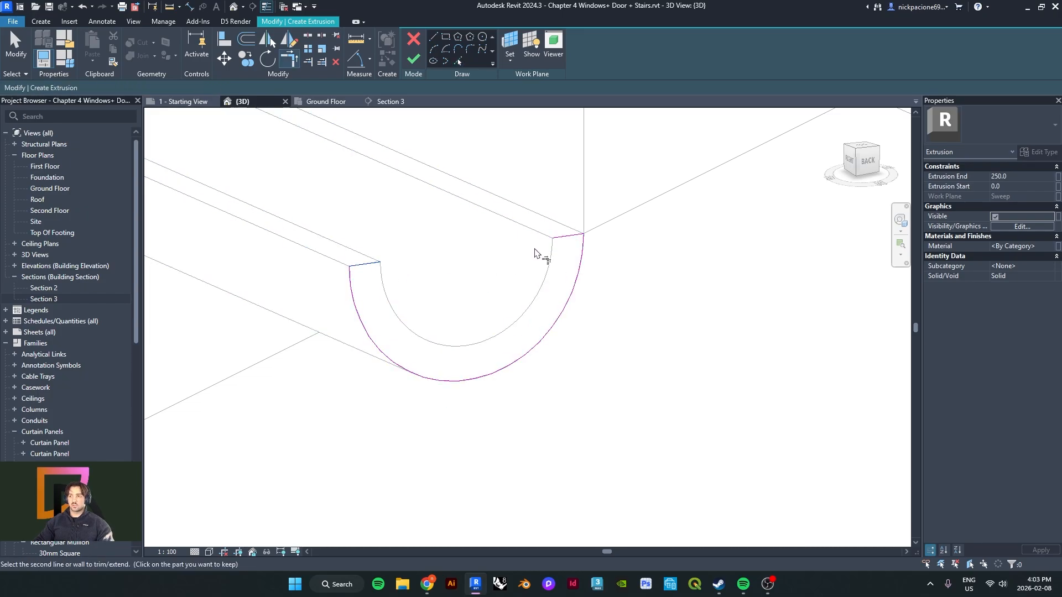
{"action": "left_click", "coordinate": [1027, 174]}
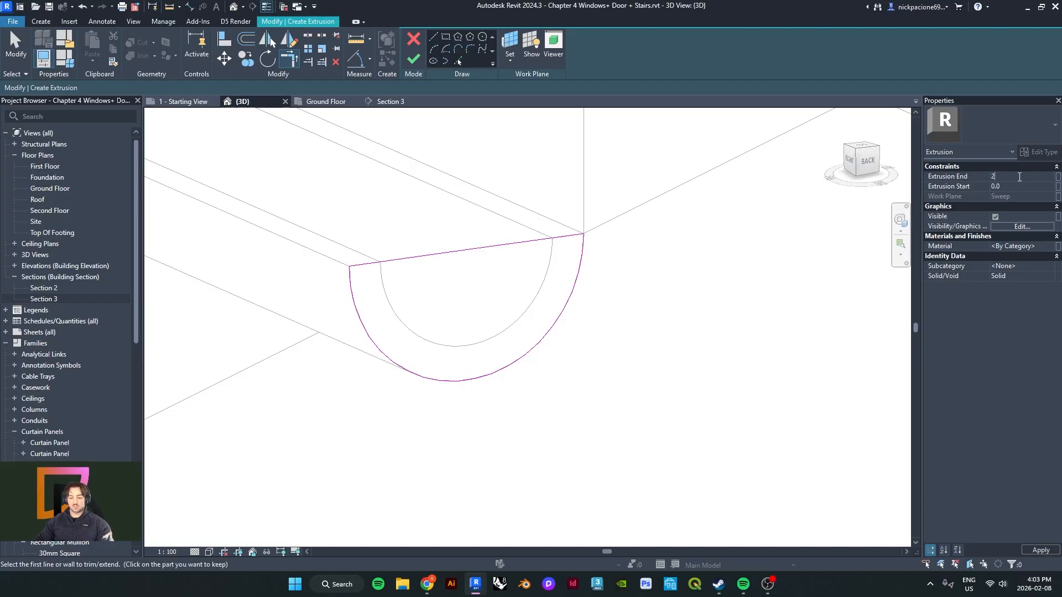
{"action": "key", "text": "Return"}
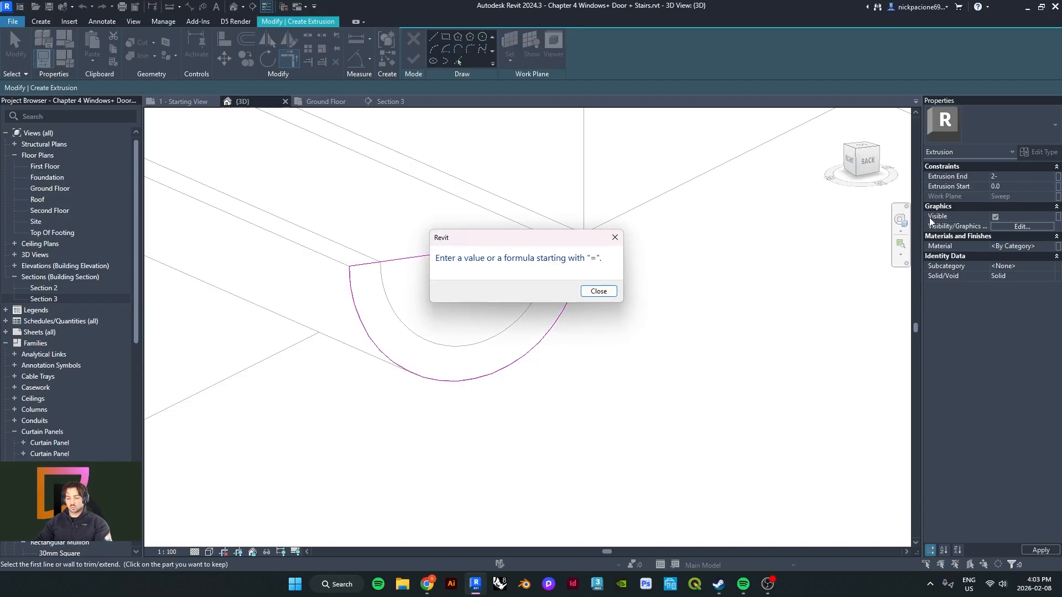
{"action": "left_click", "coordinate": [1015, 175]}
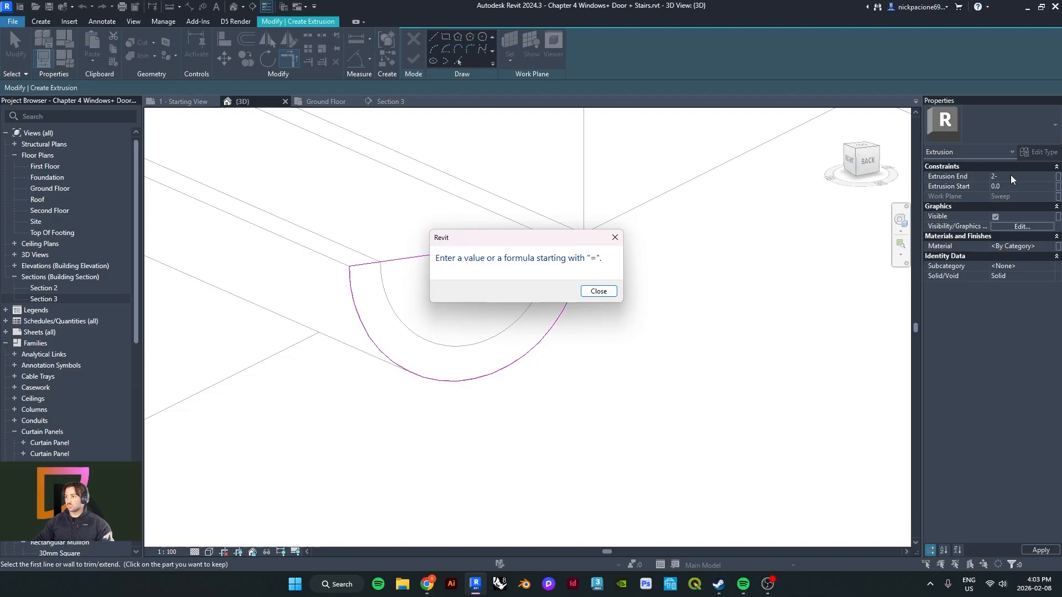
{"action": "left_click", "coordinate": [607, 295]}
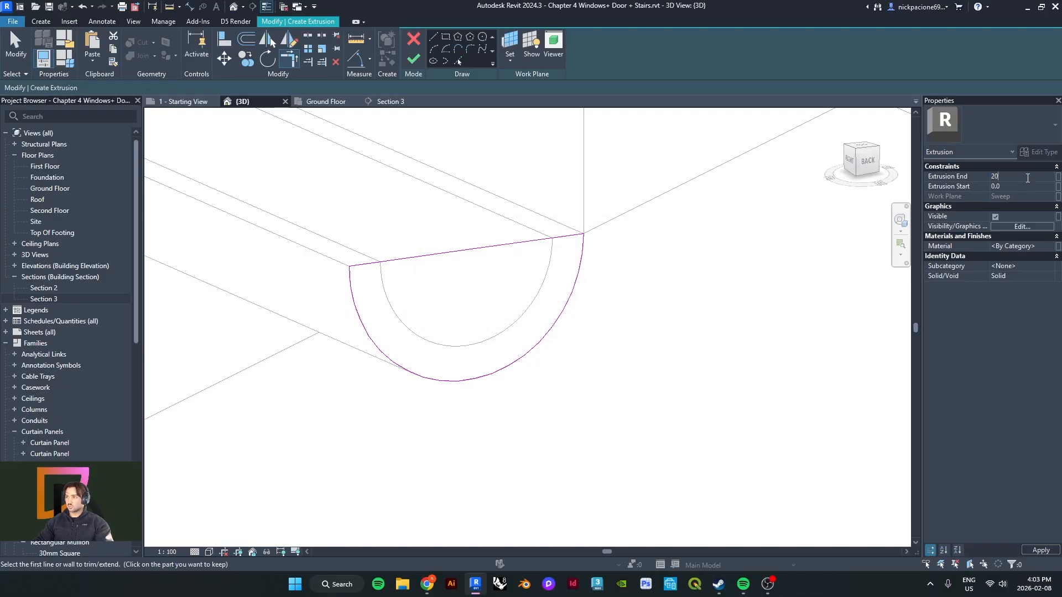
- Assign the Aluminium material to the end cap extrusion, then finish the extrusion and the in-place model
{"action": "left_click", "coordinate": [1050, 247]}
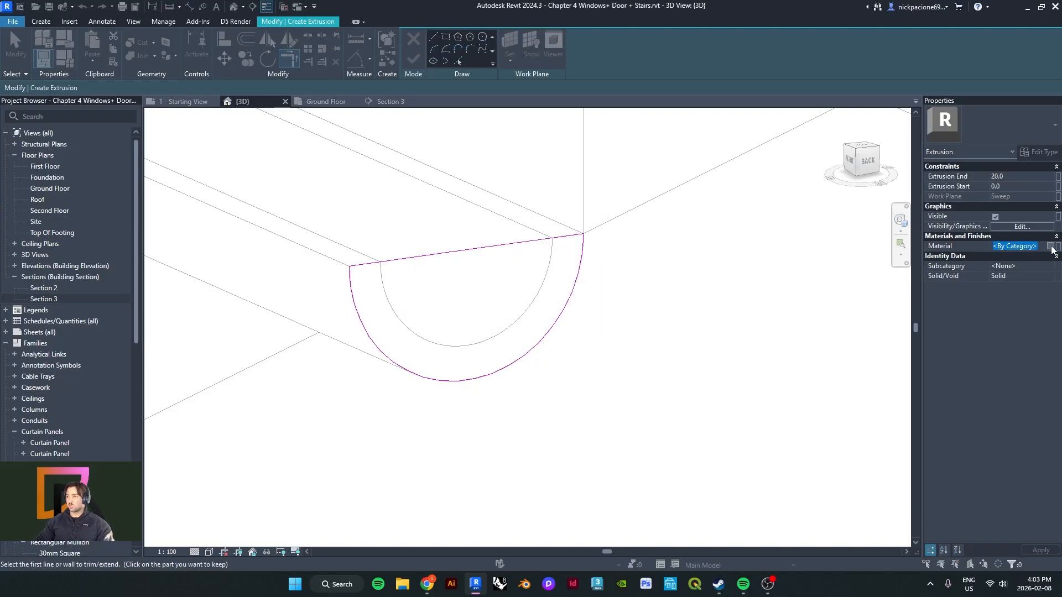
{"action": "double_click", "coordinate": [192, 237]}
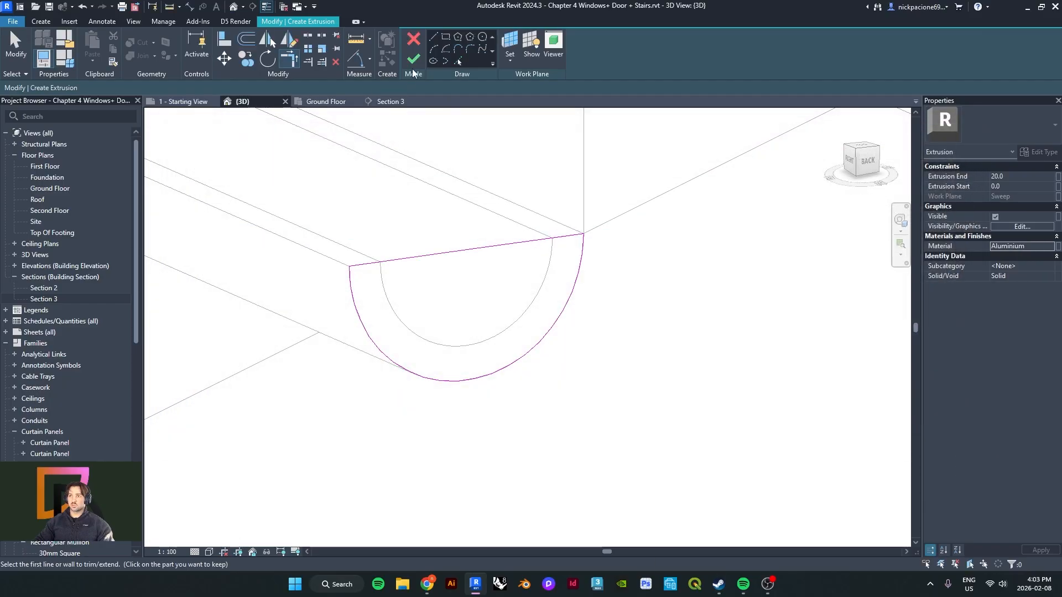
{"action": "left_click", "coordinate": [413, 60]}
{"action": "middle_click_drag", "start_coordinate": [535, 325], "coordinate": [666, 357], "text": "shift"}
{"action": "middle_click_drag", "start_coordinate": [570, 271], "coordinate": [525, 254], "text": "shift"}
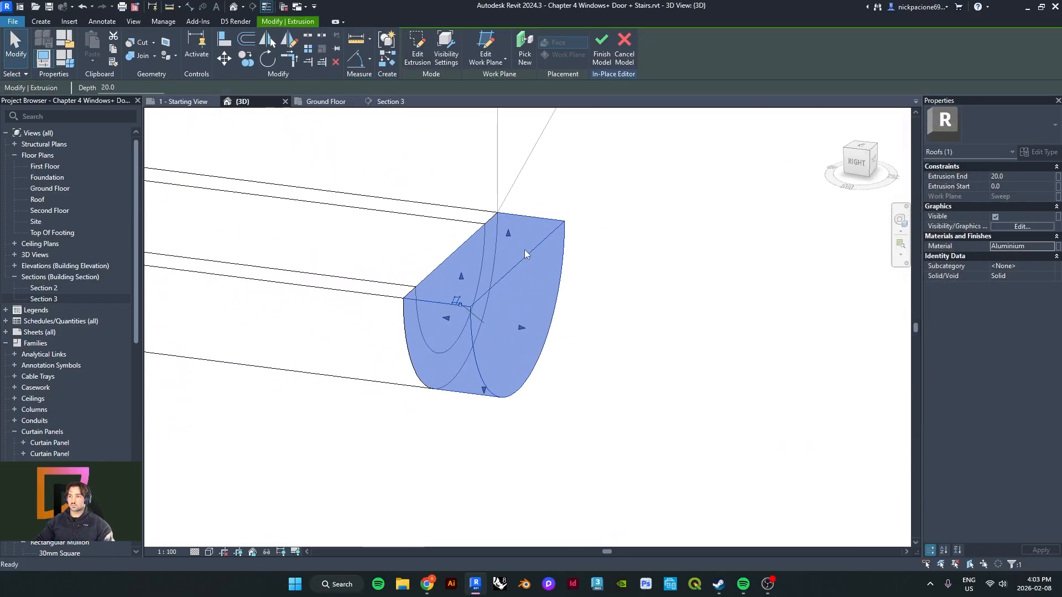
{"action": "left_click", "coordinate": [600, 60]}
- Inspect the capped gutter end in the 3D view and in the West elevation
{"action": "scroll", "coordinate": [474, 349], "scroll_direction": "down", "scroll_amount": 1}
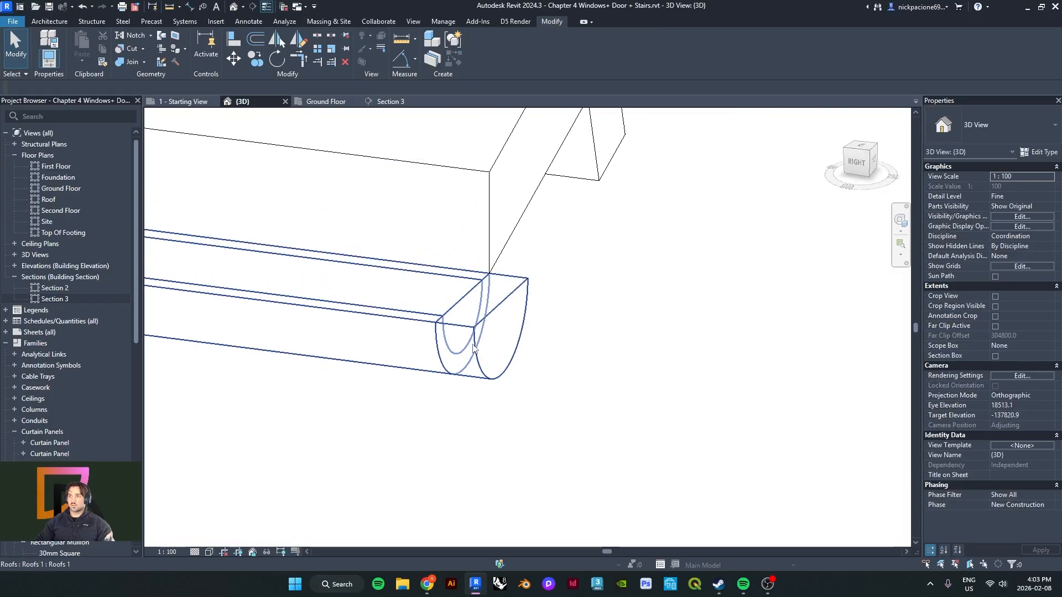
{"action": "scroll", "coordinate": [474, 348], "scroll_direction": "down", "scroll_amount": 1}
{"action": "left_click", "coordinate": [474, 347]}
{"action": "middle_click_drag", "start_coordinate": [474, 348], "coordinate": [585, 387], "text": "shift"}
{"action": "left_click", "coordinate": [592, 422]}
{"action": "left_click", "coordinate": [590, 405]}
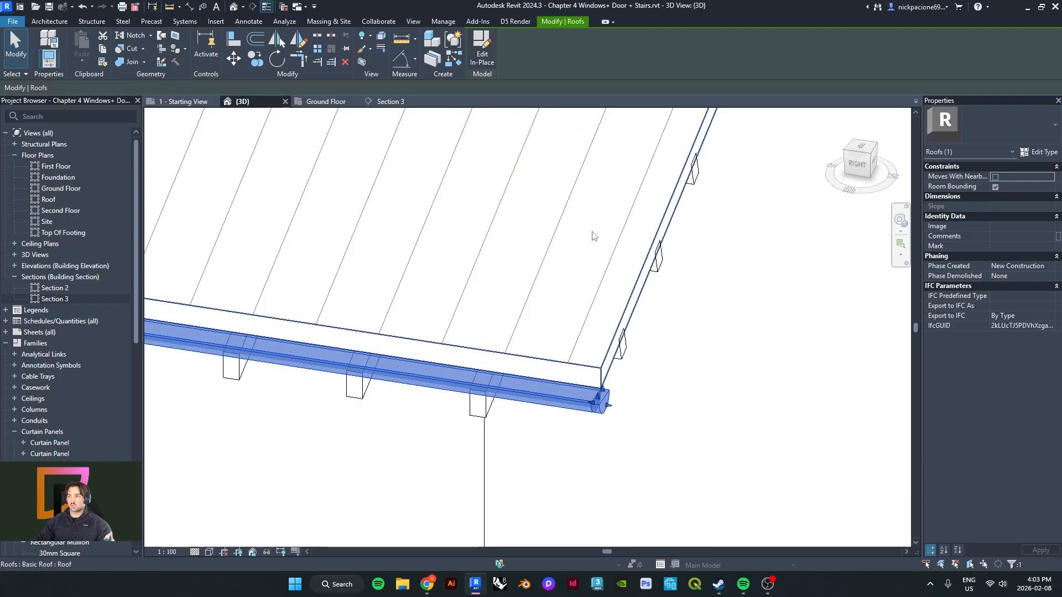
{"action": "left_click", "coordinate": [14, 267]}
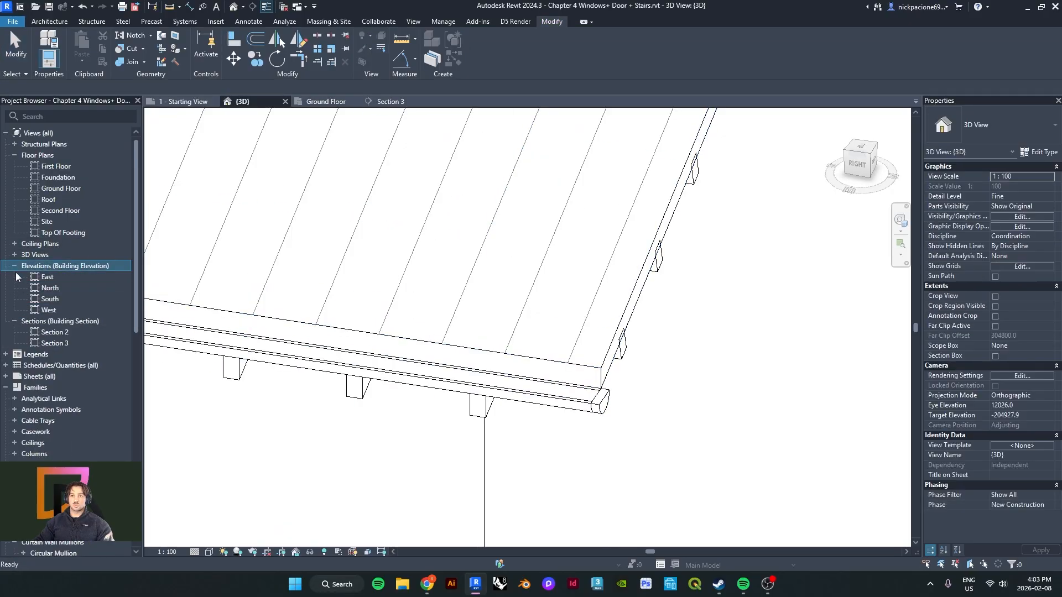
{"action": "double_click", "coordinate": [48, 310]}
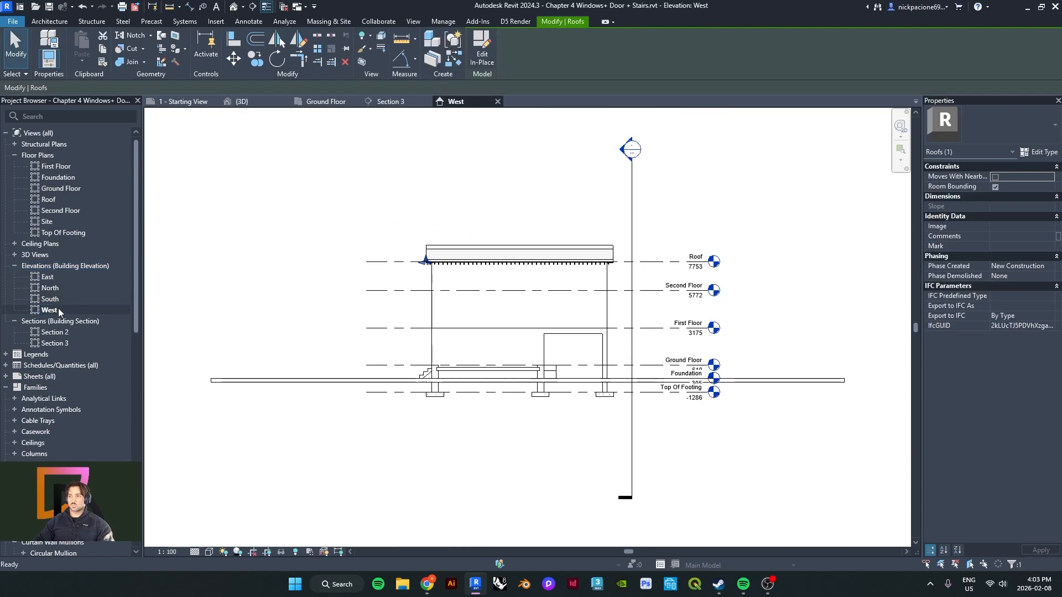
{"action": "scroll", "coordinate": [380, 255], "scroll_direction": "up", "scroll_amount": 5}
{"action": "left_click", "coordinate": [380, 258]}
{"action": "scroll", "coordinate": [381, 255], "scroll_direction": "up", "scroll_amount": 5}
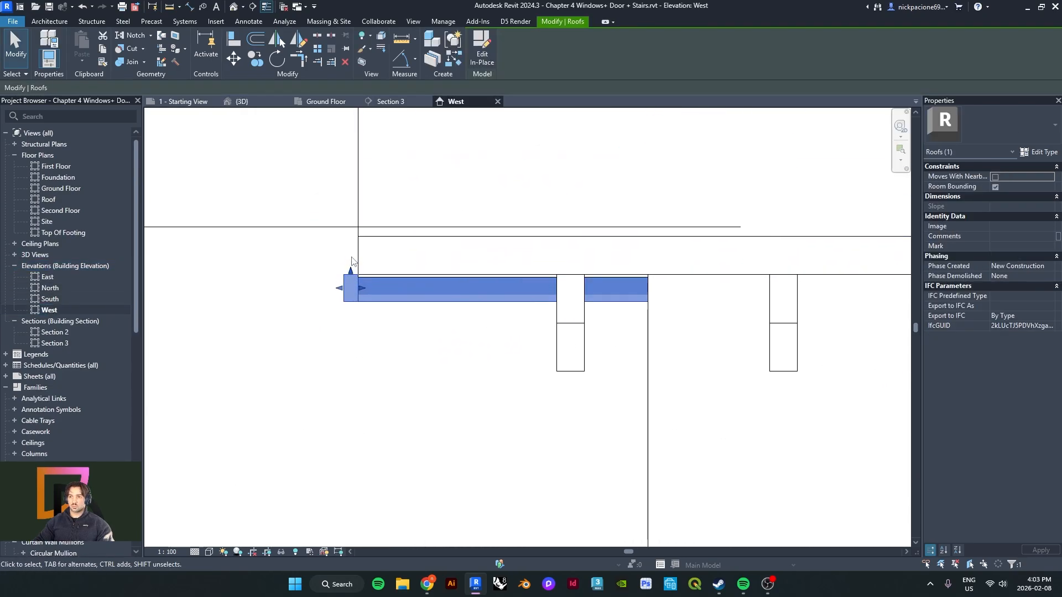
- Open the East elevation and start editing the gutter in place
{"action": "double_click", "coordinate": [57, 278]}
{"action": "left_click", "coordinate": [615, 258]}
{"action": "scroll", "coordinate": [615, 259], "scroll_direction": "up", "scroll_amount": 5}
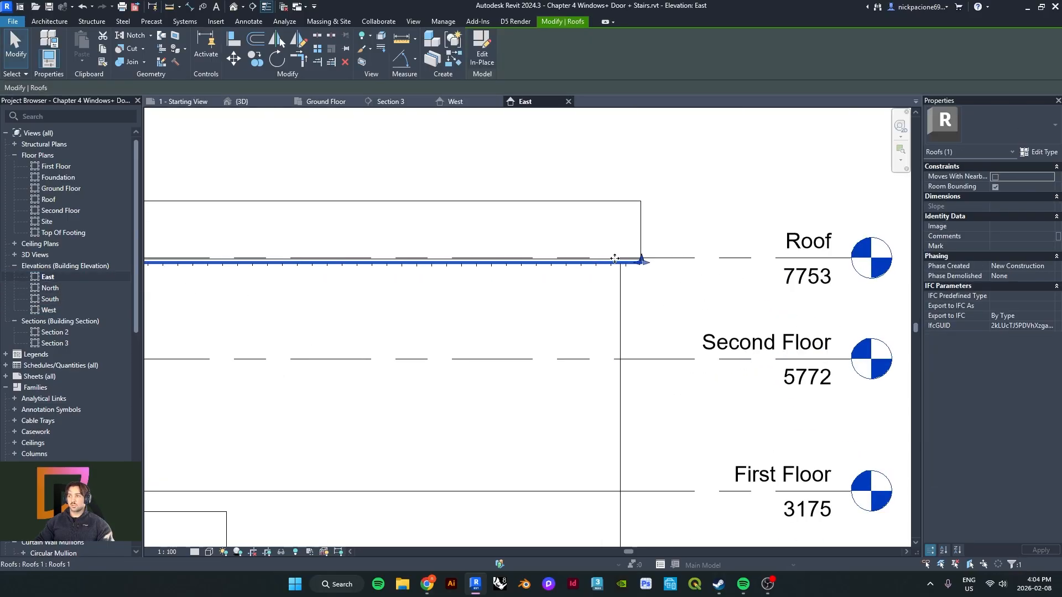
{"action": "scroll", "coordinate": [637, 262], "scroll_direction": "up", "scroll_amount": 5}
{"action": "key", "text": "Escape"}
{"action": "left_click", "coordinate": [630, 269]}
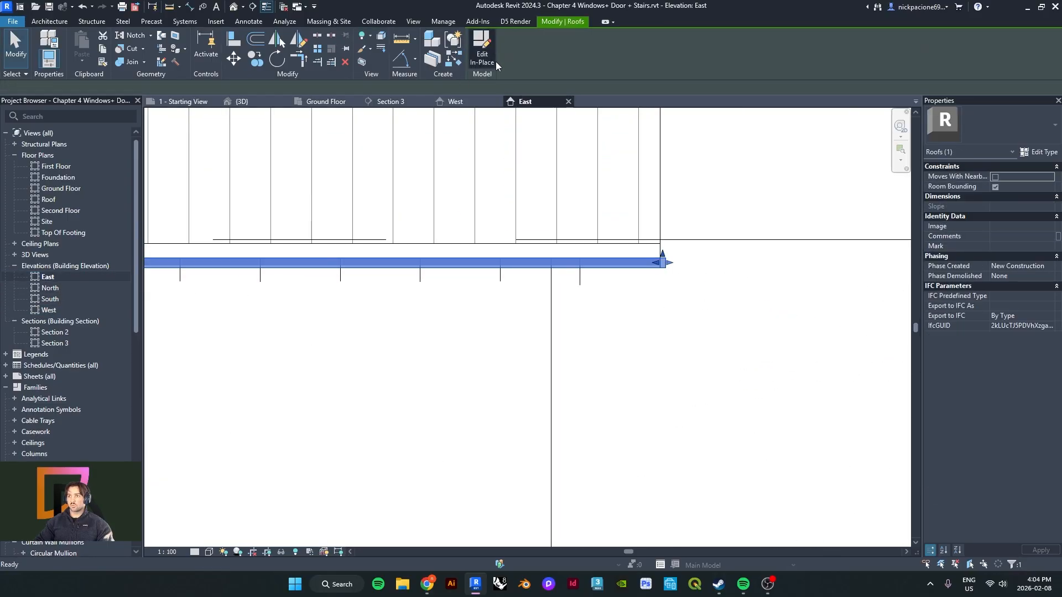
{"action": "left_click", "coordinate": [491, 58]}
{"action": "scroll", "coordinate": [667, 273], "scroll_direction": "up", "scroll_amount": 3}
- Mirror a copy of the end cap to the gutter's opposite end, drawing a vertical axis through the midpoint of the roof's top edge
{"action": "left_click", "coordinate": [663, 294]}
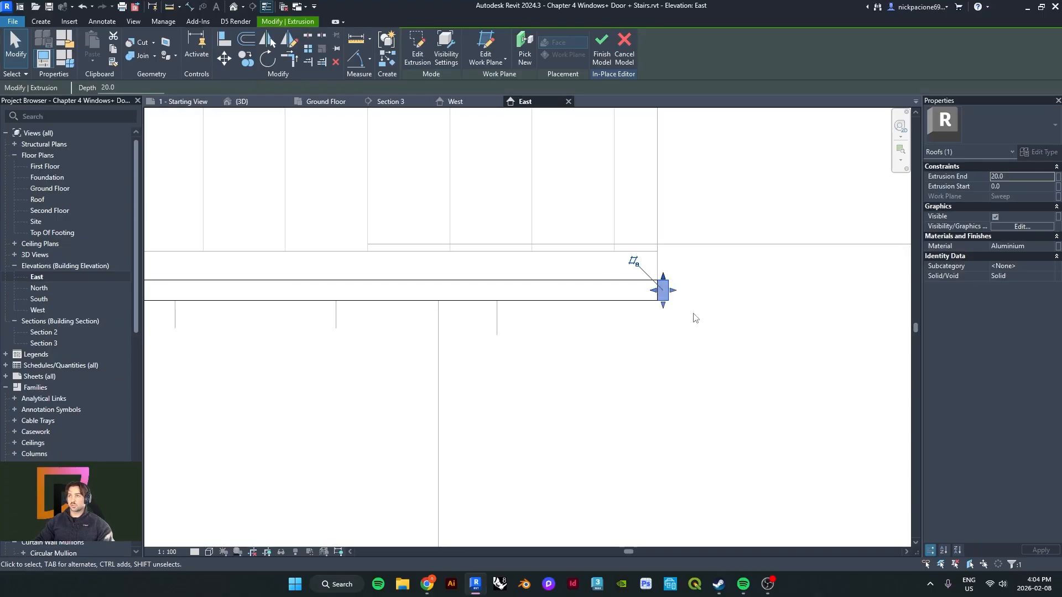
{"action": "scroll", "coordinate": [668, 306], "scroll_direction": "up", "scroll_amount": 2}
{"action": "scroll", "coordinate": [656, 276], "scroll_direction": "down", "scroll_amount": 4}
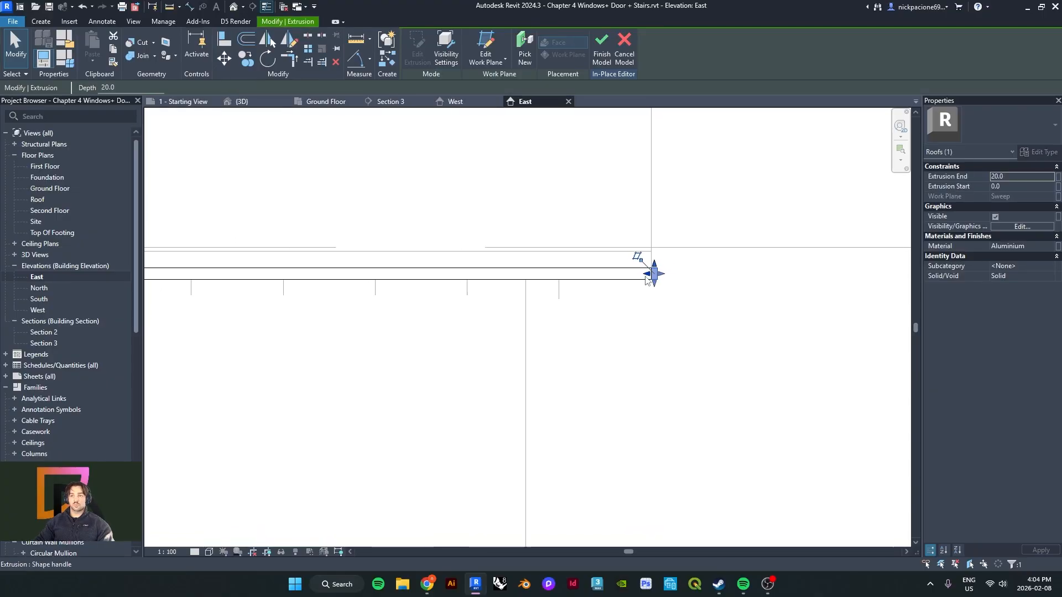
{"action": "key", "text": "d"}
{"action": "key", "text": "m"}
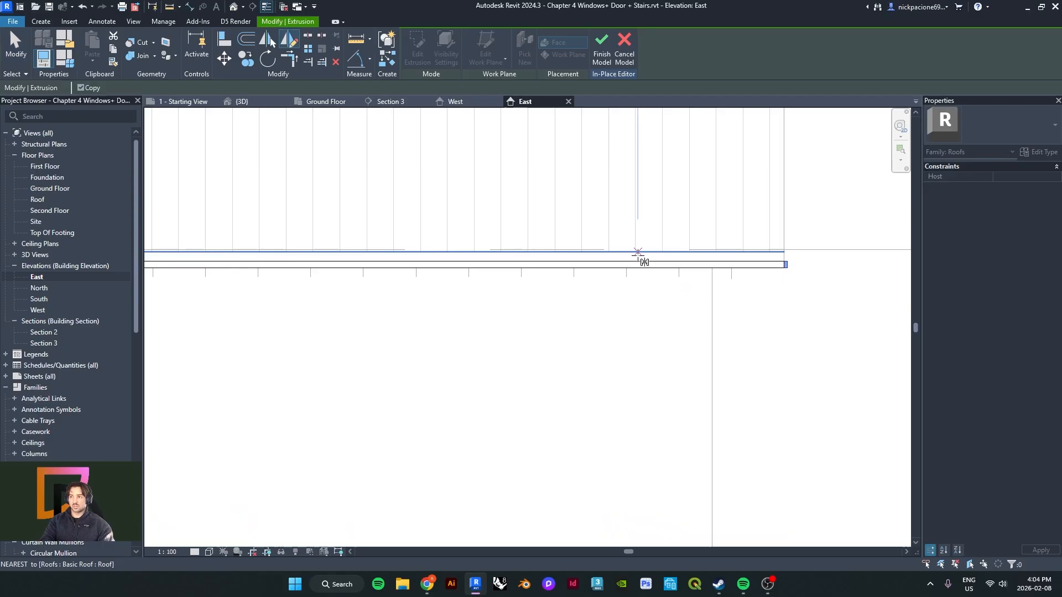
{"action": "scroll", "coordinate": [680, 280], "scroll_direction": "down", "scroll_amount": 3}
{"action": "mouse_move", "coordinate": [464, 277]}
{"action": "middle_mouse_down"}
{"action": "mouse_move", "coordinate": [680, 280]}
{"action": "mouse_move", "coordinate": [480, 286]}
{"action": "mouse_move", "coordinate": [598, 290]}
{"action": "middle_mouse_up"}
{"action": "scroll", "coordinate": [472, 276], "scroll_direction": "up", "scroll_amount": 1}
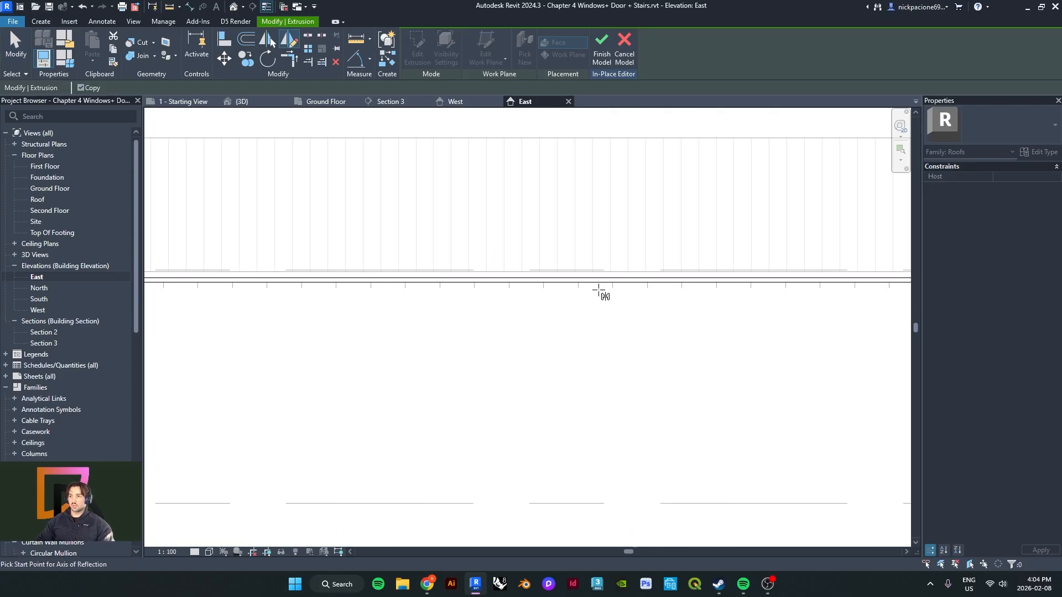
{"action": "scroll", "coordinate": [598, 284], "scroll_direction": "down", "scroll_amount": 4}
{"action": "middle_click_drag", "start_coordinate": [472, 291], "coordinate": [683, 260]}
{"action": "scroll", "coordinate": [656, 255], "scroll_direction": "up", "scroll_amount": 2}
{"action": "scroll", "coordinate": [647, 255], "scroll_direction": "up", "scroll_amount": 2}
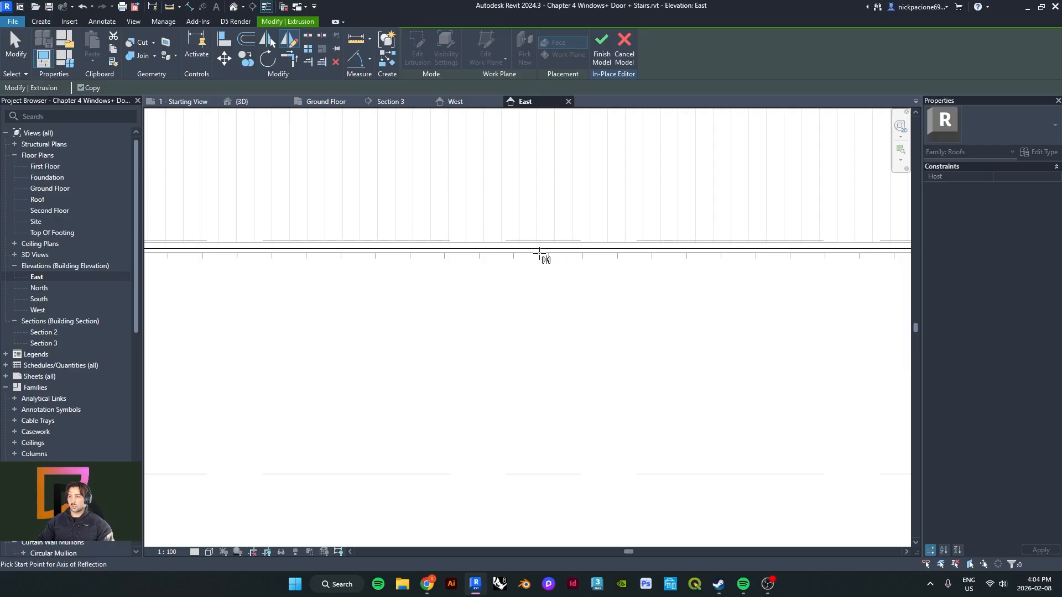
{"action": "scroll", "coordinate": [494, 266], "scroll_direction": "down", "scroll_amount": 3}
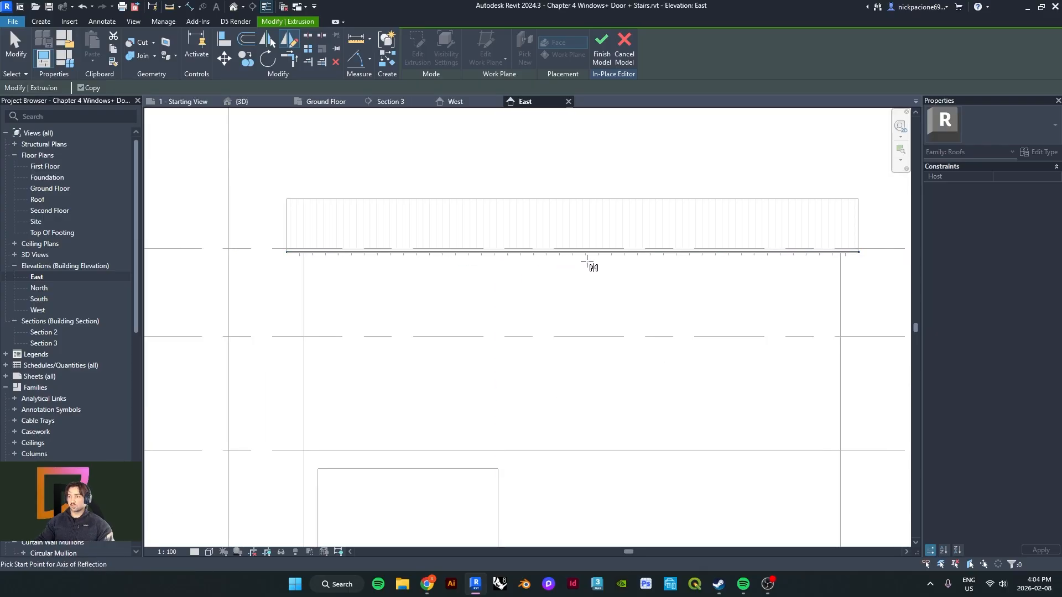
{"action": "scroll", "coordinate": [586, 252], "scroll_direction": "up", "scroll_amount": 5}
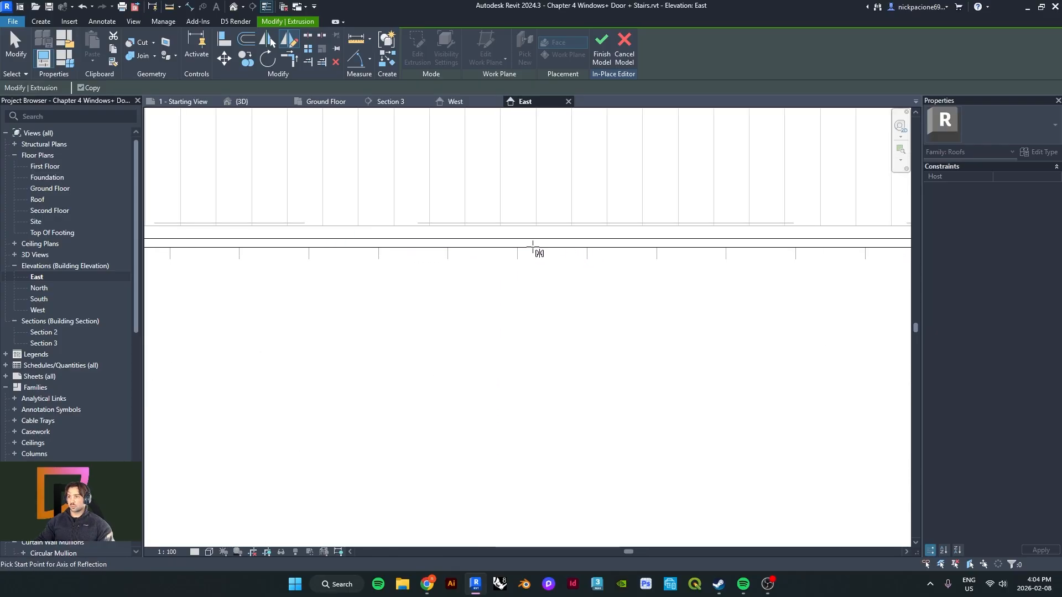
{"action": "scroll", "coordinate": [486, 257], "scroll_direction": "down", "scroll_amount": 4}
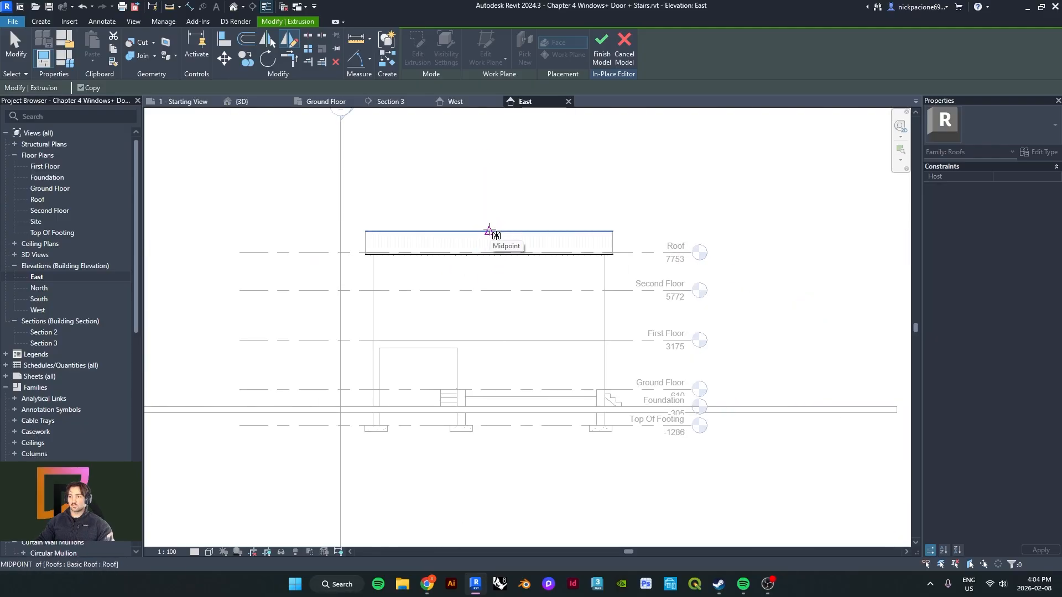
{"action": "scroll", "coordinate": [489, 231], "scroll_direction": "up", "scroll_amount": 2}
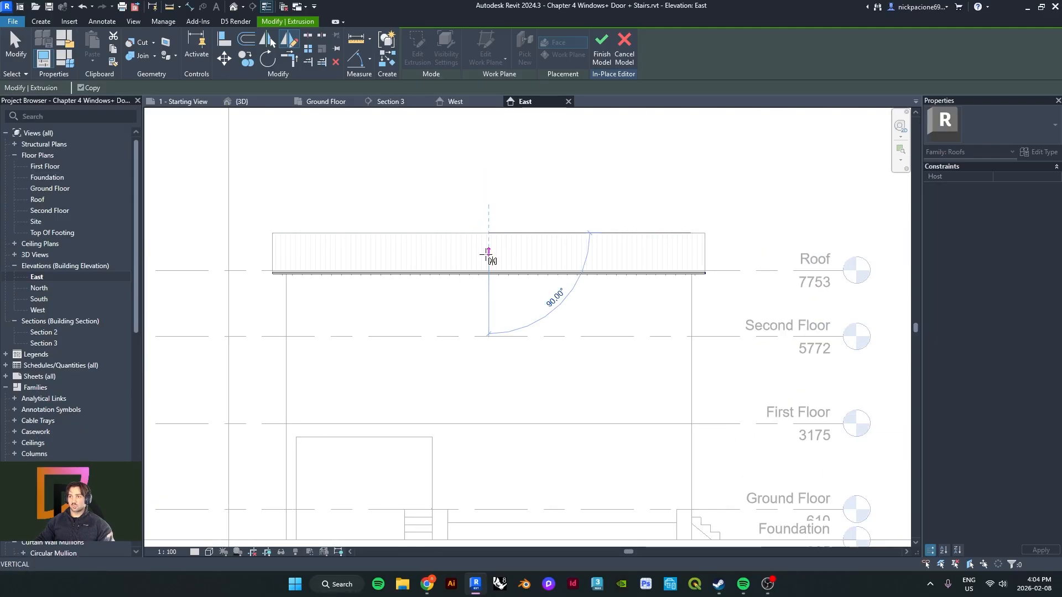
{"action": "left_click", "coordinate": [492, 376]}
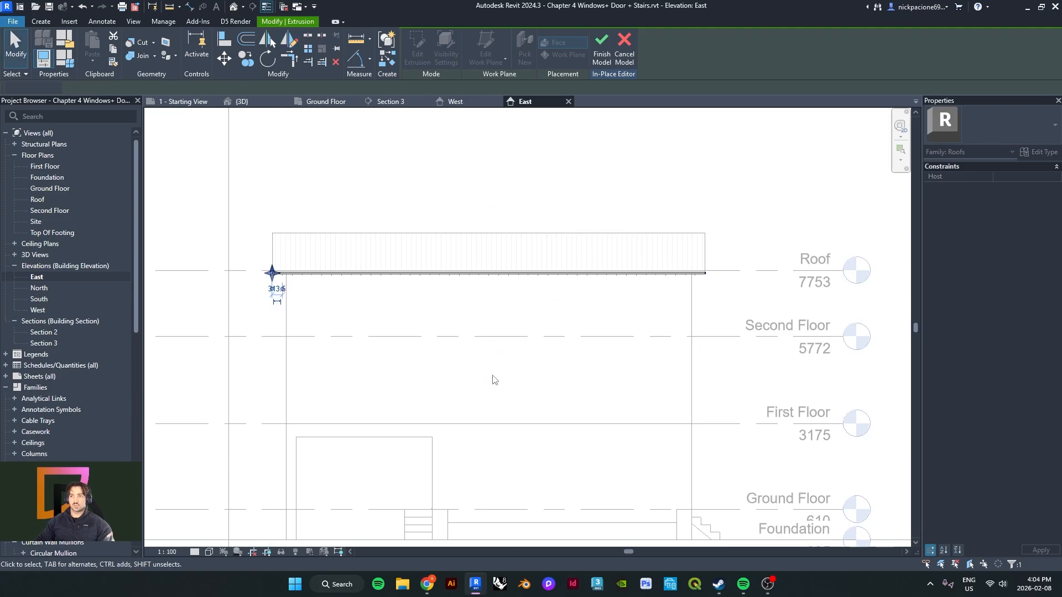
- Check that the mirrored cap meets the gutter's end and finish the in-place model
{"action": "scroll", "coordinate": [271, 277], "scroll_direction": "up", "scroll_amount": 10}
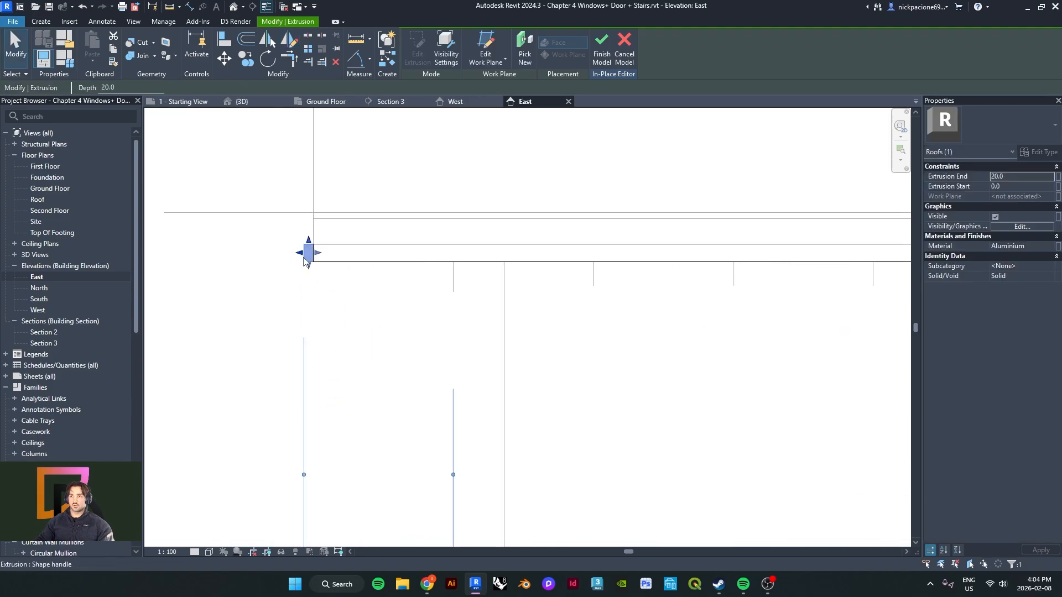
{"action": "scroll", "coordinate": [281, 342], "scroll_direction": "up", "scroll_amount": 2}
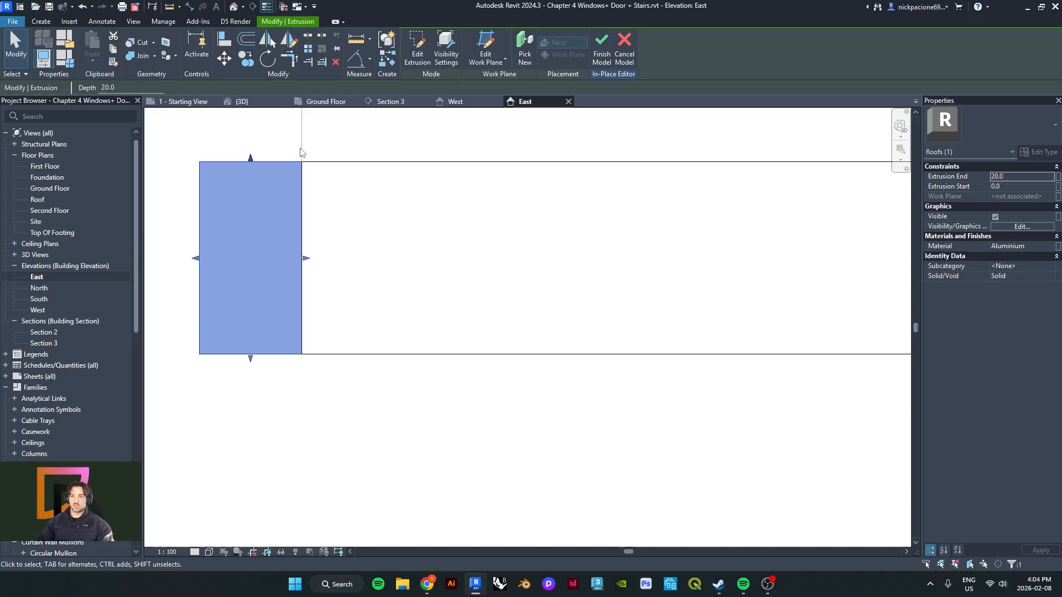
{"action": "scroll", "coordinate": [311, 243], "scroll_direction": "down", "scroll_amount": 3}
{"action": "key", "text": "Escape"}
{"action": "left_click", "coordinate": [412, 47]}
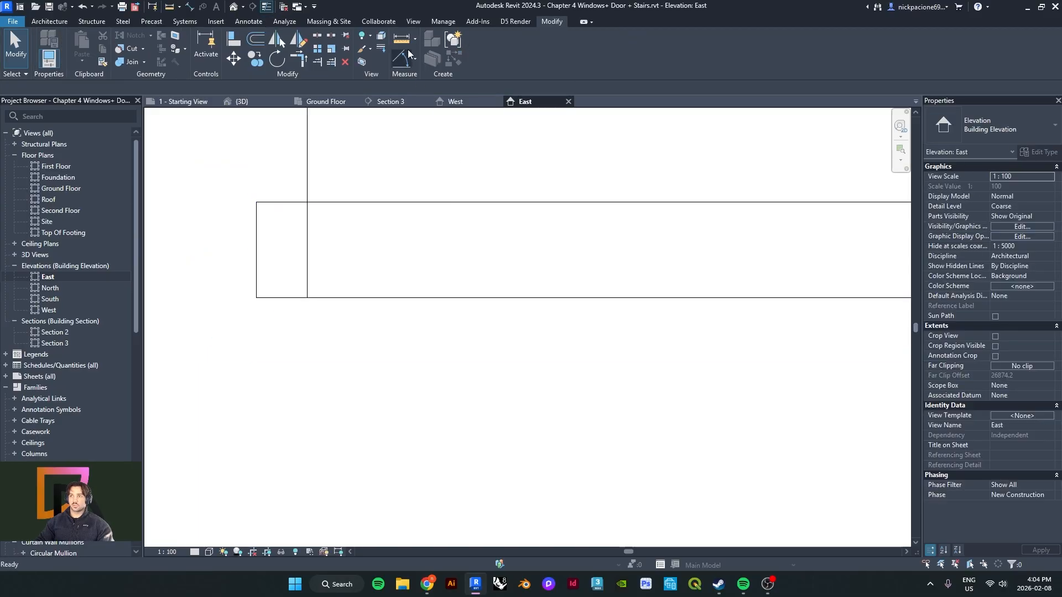
- Return to the 3D view and examine the end caps at both ends of the gutter
{"action": "left_click", "coordinate": [233, 6]}
{"action": "scroll", "coordinate": [542, 332], "scroll_direction": "up", "scroll_amount": 6}
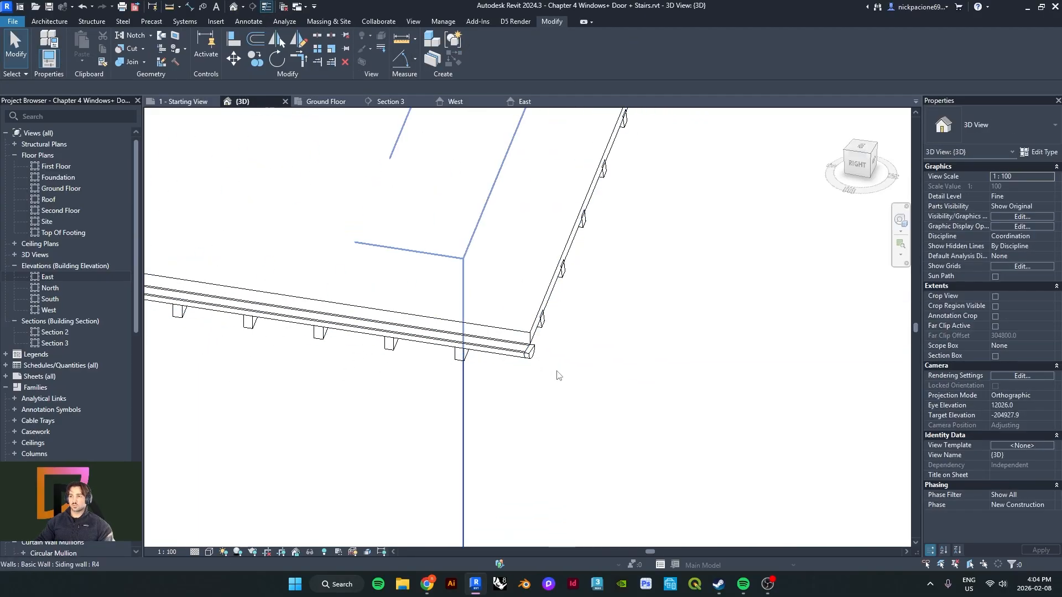
{"action": "scroll", "coordinate": [528, 311], "scroll_direction": "down", "scroll_amount": 2}
{"action": "middle_click_drag", "start_coordinate": [441, 351], "coordinate": [478, 386], "text": "shift"}
{"action": "scroll", "coordinate": [484, 383], "scroll_direction": "down", "scroll_amount": 7}
{"action": "middle_click_drag", "start_coordinate": [183, 394], "coordinate": [448, 327]}
{"action": "scroll", "coordinate": [450, 324], "scroll_direction": "up", "scroll_amount": 9}
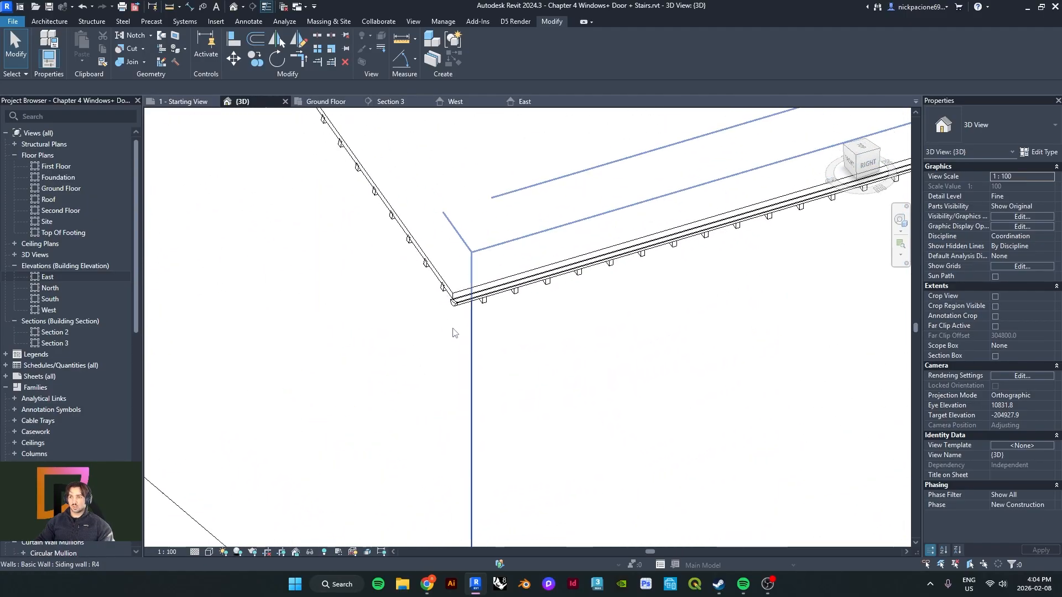
- Examine the gutter and its end cap from the back of the house, viewed from below the roof's eave
{"action": "scroll", "coordinate": [467, 286], "scroll_direction": "down", "scroll_amount": 7}
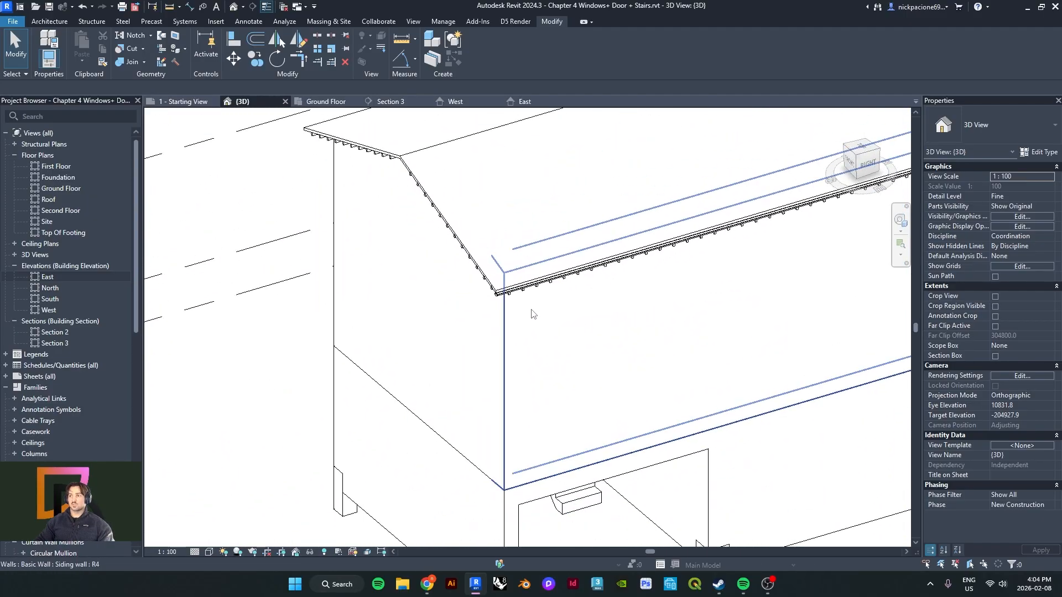
{"action": "middle_click_drag", "start_coordinate": [534, 313], "coordinate": [406, 294], "text": "shift"}
{"action": "middle_click_drag", "start_coordinate": [819, 257], "coordinate": [508, 300]}
{"action": "scroll", "coordinate": [508, 304], "scroll_direction": "down", "scroll_amount": 6}
{"action": "middle_click_drag", "start_coordinate": [470, 218], "coordinate": [438, 178], "text": "shift"}
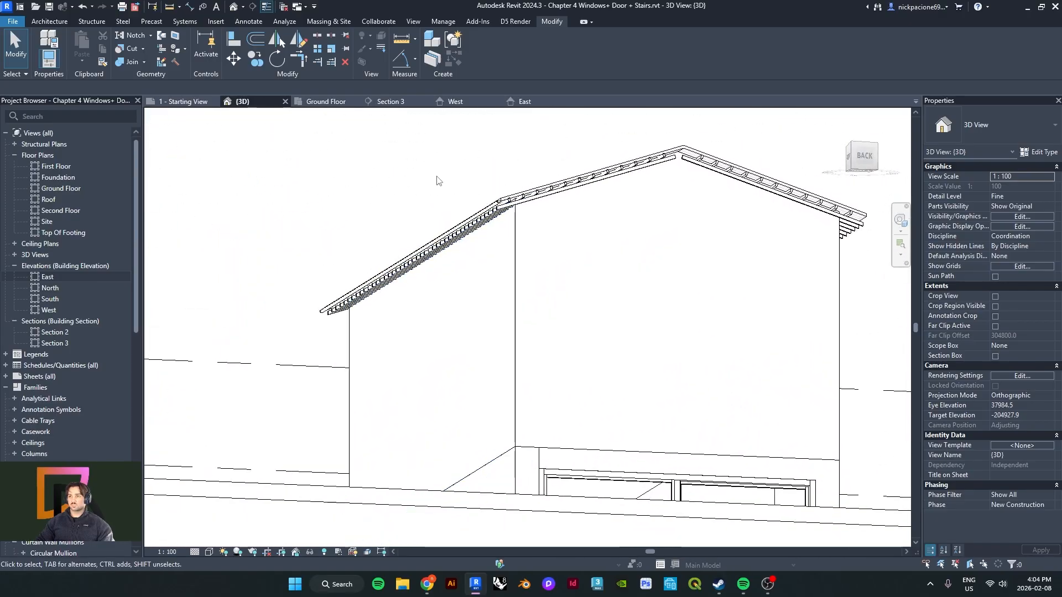
{"action": "scroll", "coordinate": [421, 232], "scroll_direction": "up", "scroll_amount": 8}
{"action": "middle_click_drag", "start_coordinate": [410, 275], "coordinate": [384, 306], "text": "shift"}
{"action": "middle_click_drag", "start_coordinate": [293, 369], "coordinate": [474, 355]}
{"action": "middle_click_drag", "start_coordinate": [473, 360], "coordinate": [435, 381], "text": "shift"}
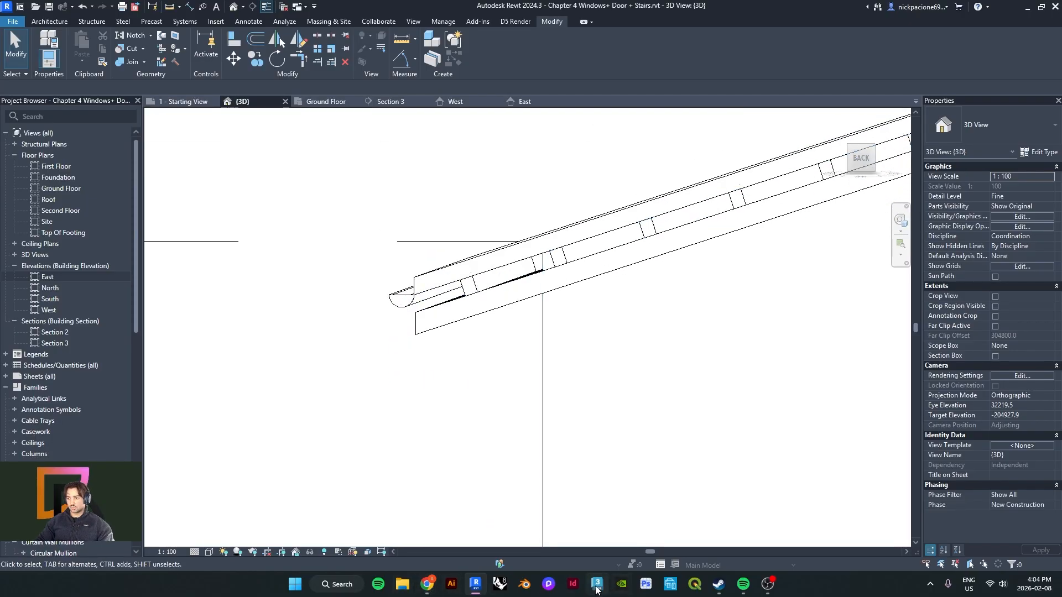
- Switch to the Chrome reference photo, set its zoom to 150%, and examine the gutters at both ends of the gable roof
{"action": "left_click", "coordinate": [427, 585]}
{"action": "scroll", "coordinate": [567, 400], "scroll_direction": "down", "scroll_amount": 5}
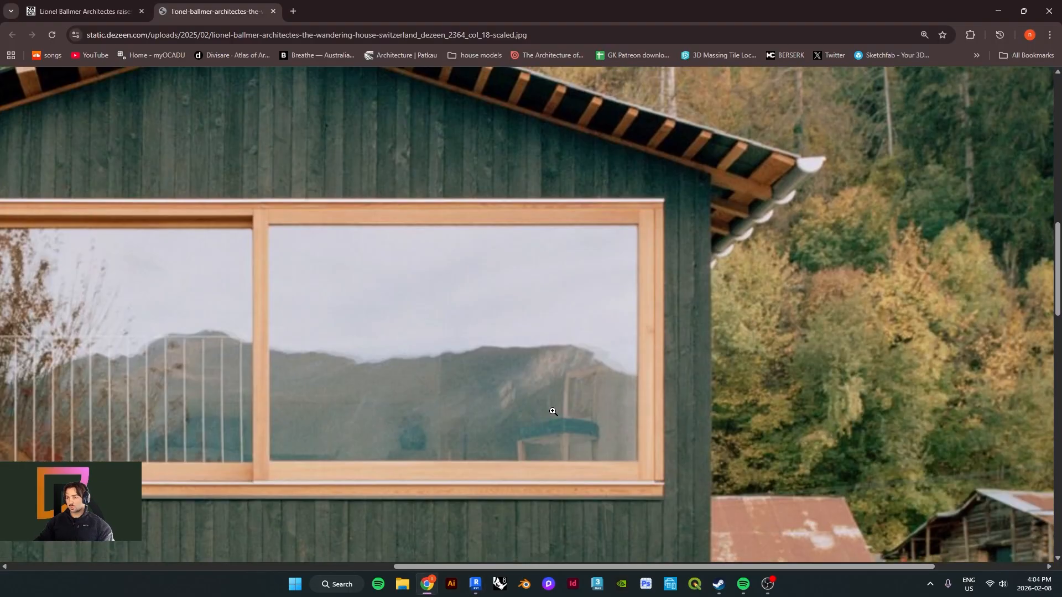
{"action": "left_click", "coordinate": [435, 299]}
{"action": "left_click", "coordinate": [1049, 34]}
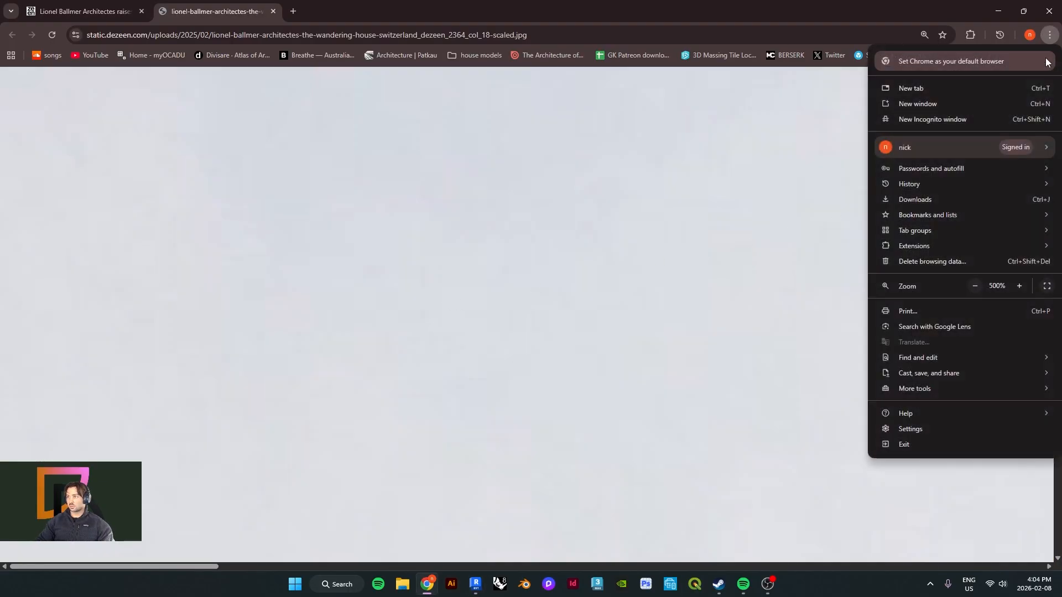
{"action": "left_click", "coordinate": [979, 287]}
{"action": "left_click", "coordinate": [979, 287]}
{"action": "left_click", "coordinate": [979, 288]}
{"action": "left_click", "coordinate": [975, 286]}
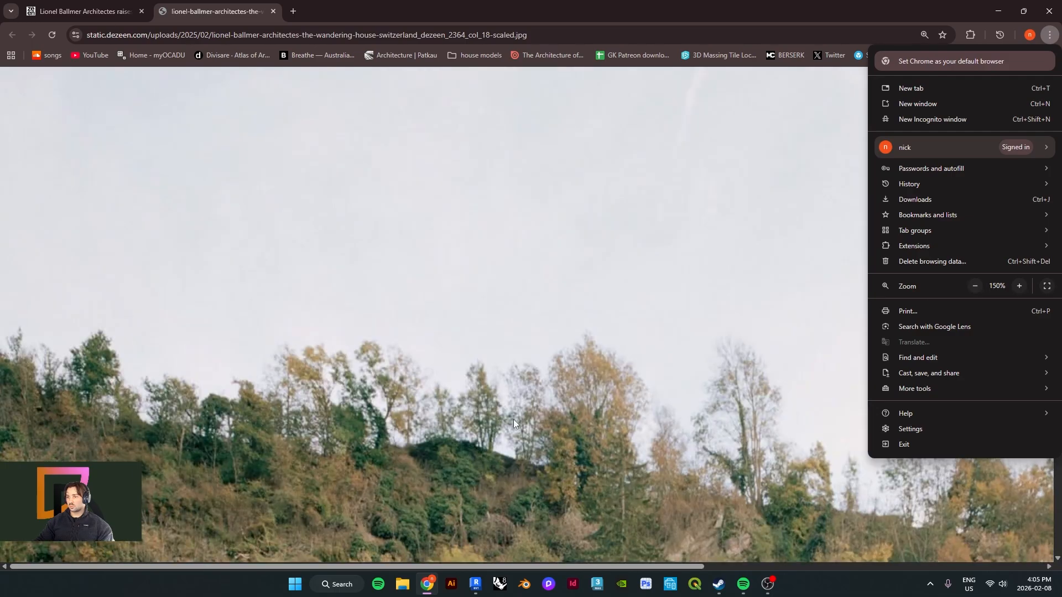
{"action": "scroll", "coordinate": [390, 457], "scroll_direction": "down", "scroll_amount": 5}
{"action": "scroll", "coordinate": [664, 338], "scroll_direction": "down", "scroll_amount": 1}
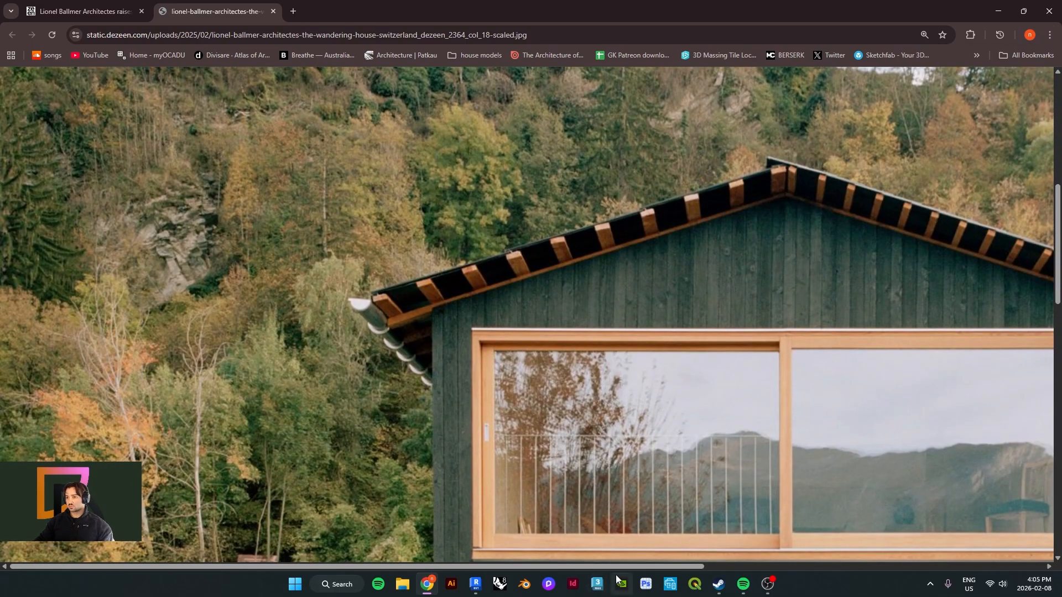
{"action": "left_click_drag", "start_coordinate": [616, 566], "coordinate": [829, 566]}
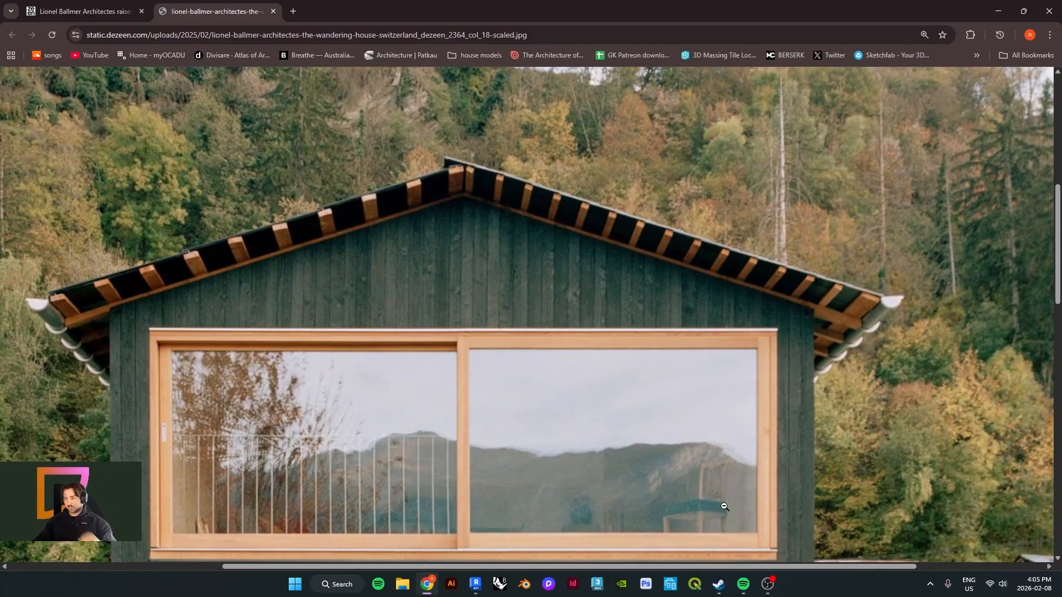
- Compare the modelled gutter along the eave in Revit with the banded gutters in the Chrome reference photo, ending back in Revit
{"action": "left_click", "coordinate": [476, 584]}
{"action": "middle_click_drag", "start_coordinate": [418, 394], "coordinate": [408, 429], "text": "shift"}
{"action": "scroll", "coordinate": [471, 377], "scroll_direction": "down", "scroll_amount": 4}
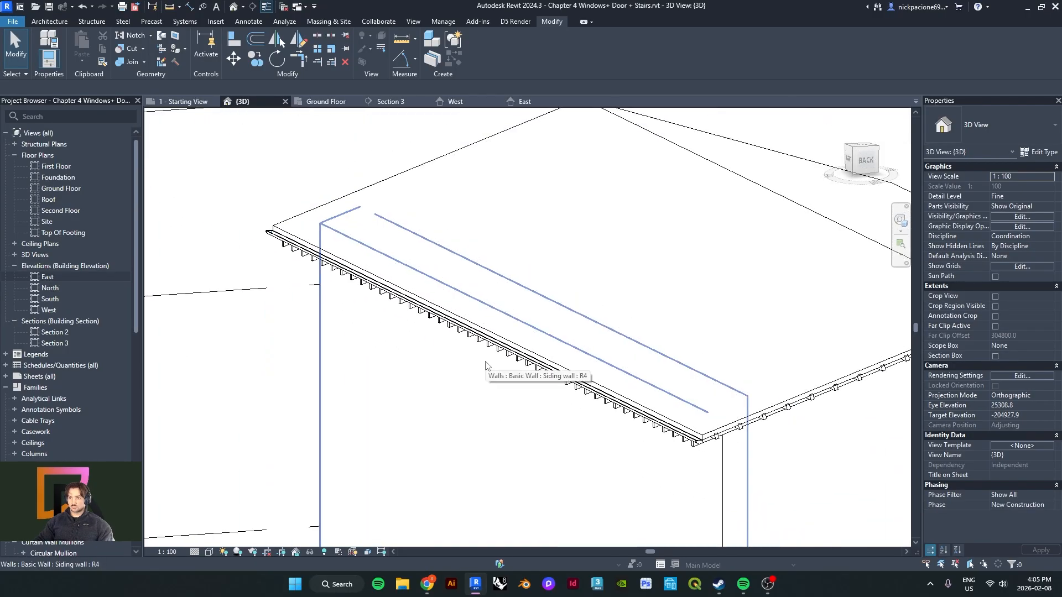
{"action": "middle_click_drag", "start_coordinate": [564, 408], "coordinate": [476, 425]}
{"action": "left_click", "coordinate": [427, 584]}
{"action": "scroll", "coordinate": [381, 477], "scroll_direction": "down", "scroll_amount": 2}
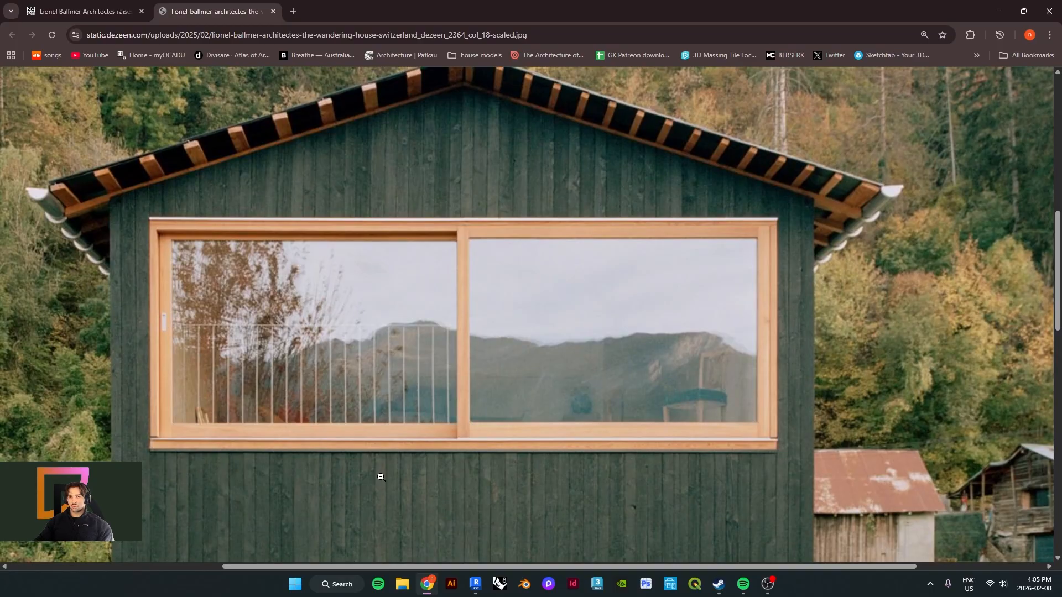
{"action": "scroll", "coordinate": [381, 476], "scroll_direction": "down", "scroll_amount": 5}
{"action": "scroll", "coordinate": [379, 478], "scroll_direction": "up", "scroll_amount": 4}
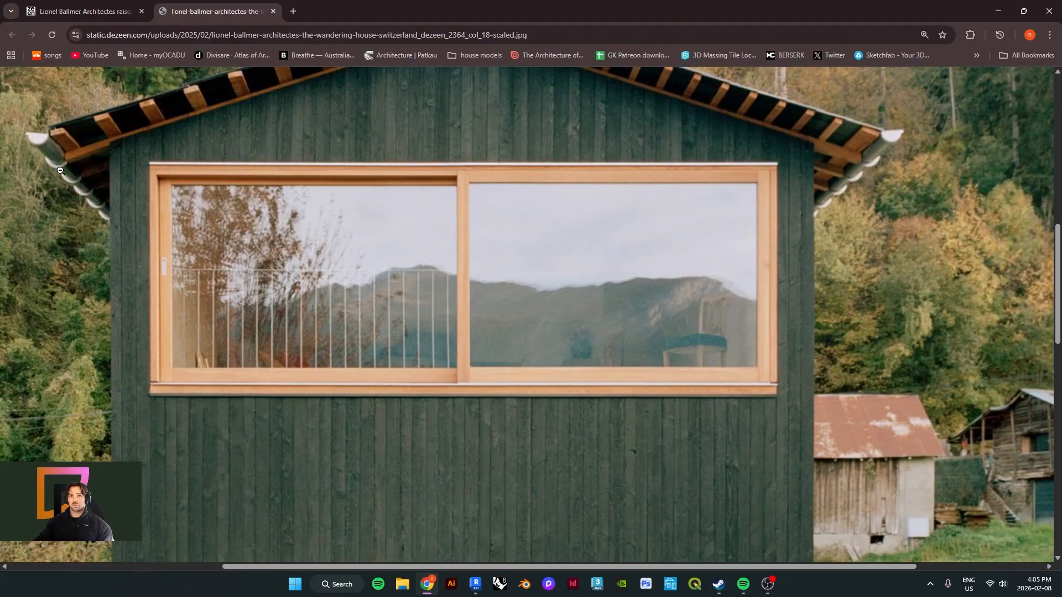
{"action": "left_click", "coordinate": [997, 11]}
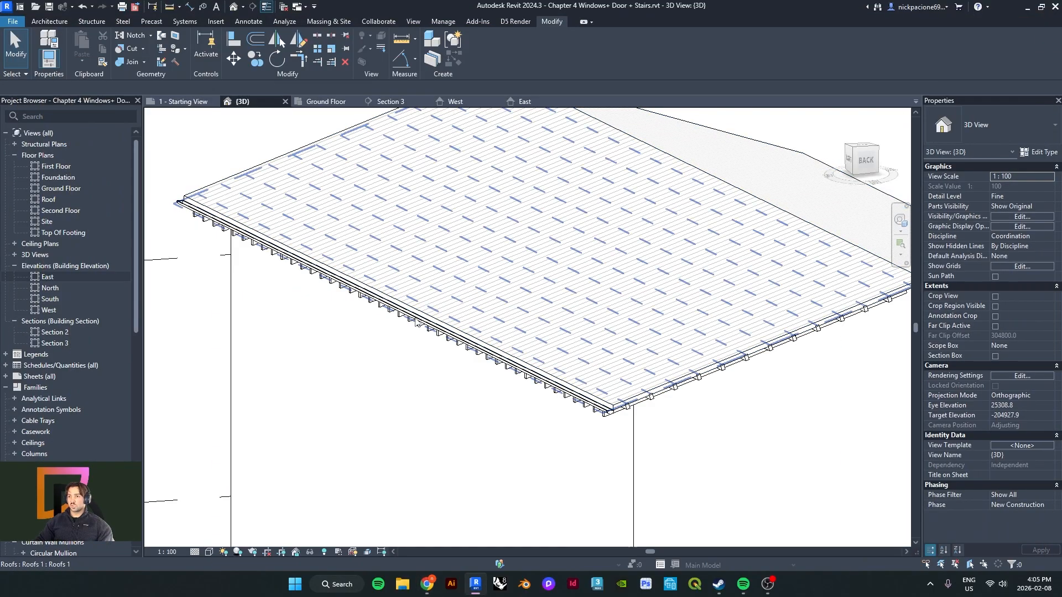
- Open the gutter for in-place editing and start a new extrusion near its capped back end
{"action": "left_click", "coordinate": [581, 393]}
{"action": "mouse_move", "coordinate": [613, 417]}
{"action": "middle_mouse_down", "text": "shift"}
{"action": "mouse_move", "coordinate": [686, 400]}
{"action": "mouse_move", "coordinate": [698, 370]}
{"action": "mouse_move", "coordinate": [726, 368]}
{"action": "mouse_move", "coordinate": [696, 340]}
{"action": "middle_mouse_up", "text": "shift"}
{"action": "left_click", "coordinate": [482, 49]}
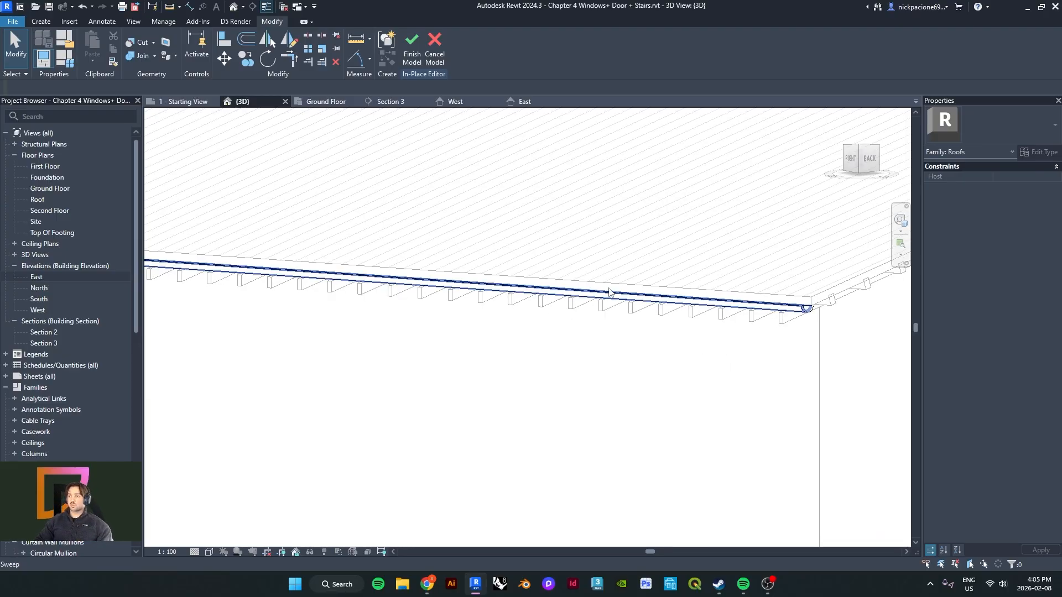
{"action": "middle_click_drag", "start_coordinate": [457, 279], "coordinate": [287, 221], "text": "shift"}
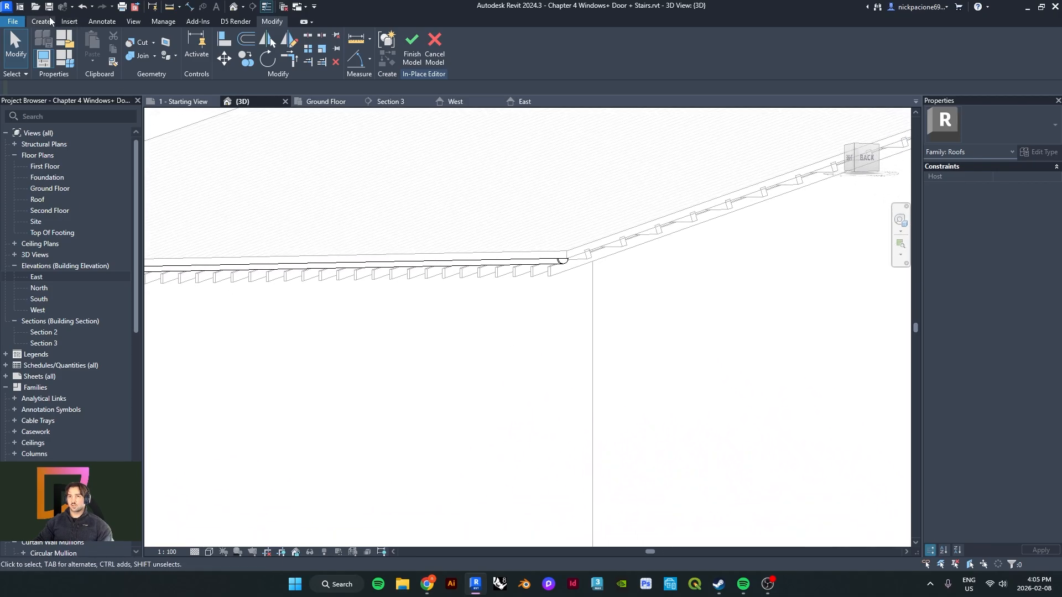
{"action": "left_click", "coordinate": [42, 21]}
{"action": "left_click", "coordinate": [90, 56]}
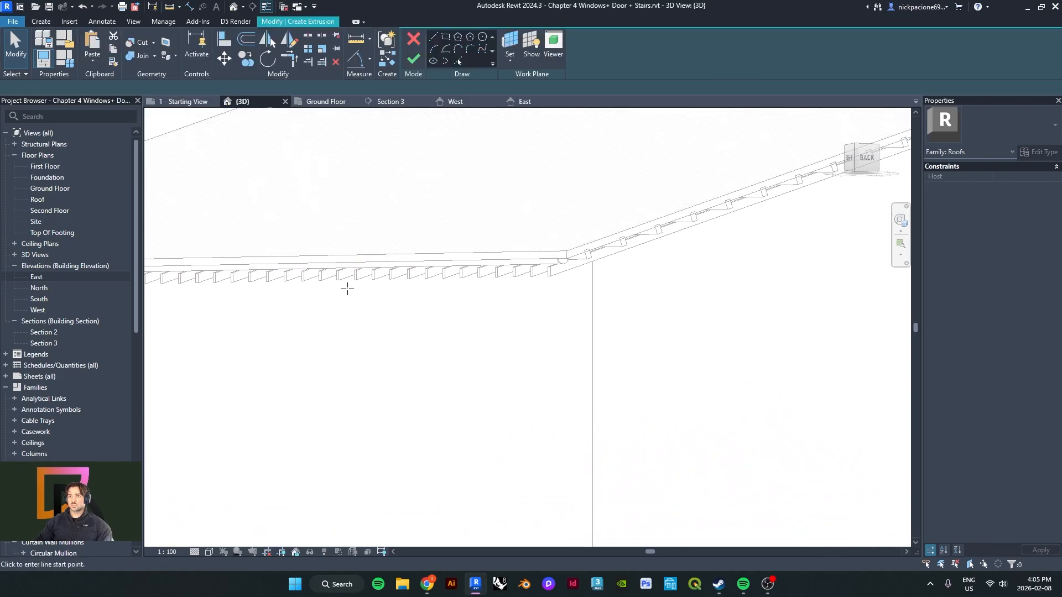
- Set the extrusion's work plane to the outer half-round face of the gutter's end cap
{"action": "mouse_move", "coordinate": [361, 286]}
{"action": "middle_mouse_down", "text": "shift"}
{"action": "mouse_move", "coordinate": [341, 299]}
{"action": "mouse_move", "coordinate": [373, 357]}
{"action": "middle_mouse_up", "text": "shift"}
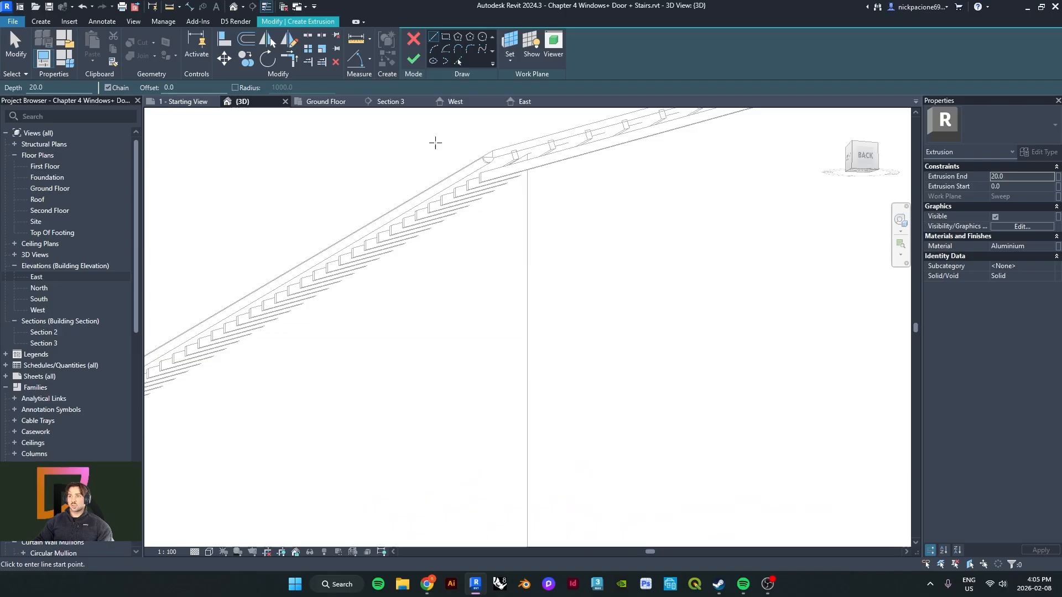
{"action": "left_click", "coordinate": [529, 102]}
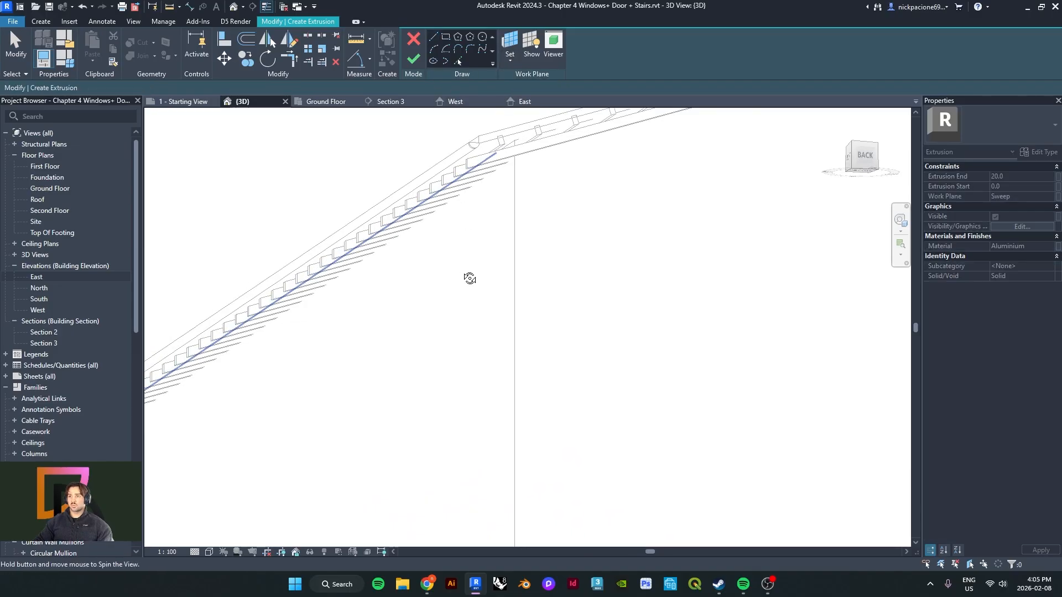
{"action": "scroll", "coordinate": [469, 277], "scroll_direction": "up", "scroll_amount": 5}
{"action": "scroll", "coordinate": [500, 154], "scroll_direction": "up", "scroll_amount": 4}
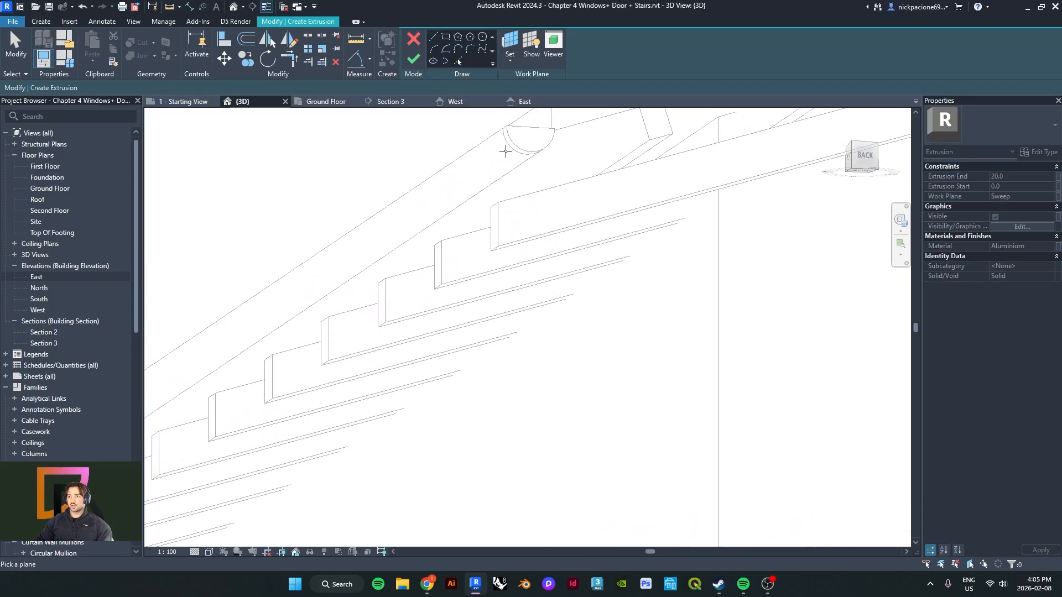
{"action": "middle_click_drag", "start_coordinate": [512, 132], "coordinate": [518, 177]}
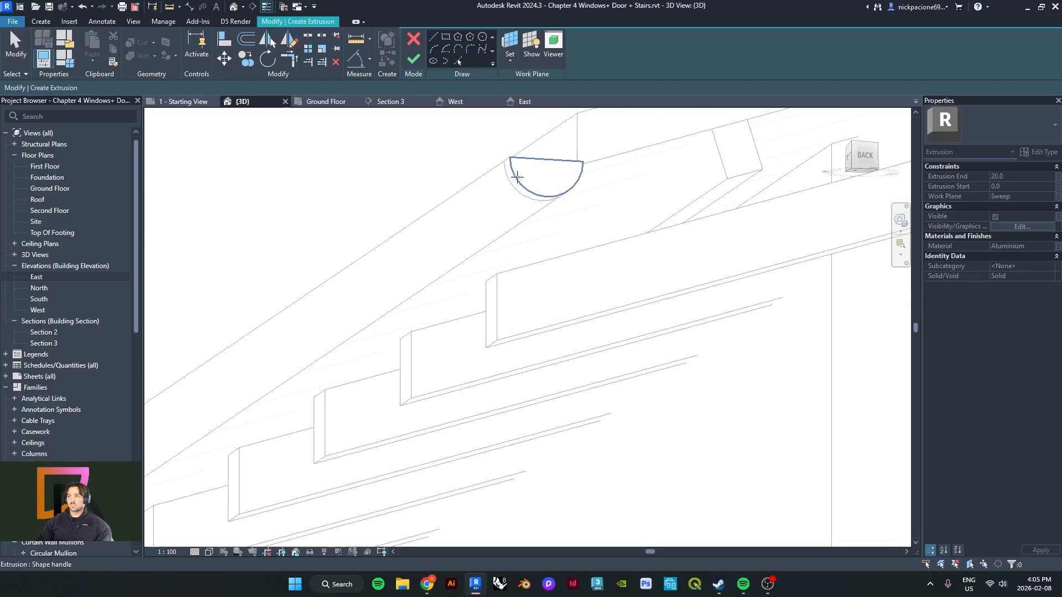
{"action": "left_click", "coordinate": [518, 170]}
{"action": "scroll", "coordinate": [500, 249], "scroll_direction": "up", "scroll_amount": 3}
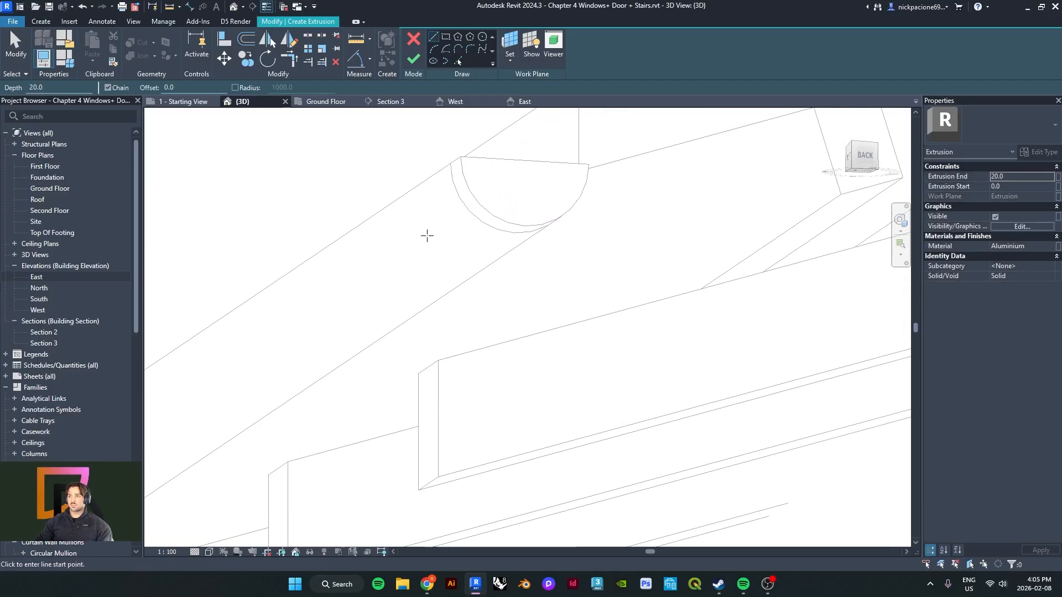
- Pick the end cap's half-round edge as a sketch line and check the gutter bands in the Chrome reference photo
{"action": "left_click", "coordinate": [459, 61]}
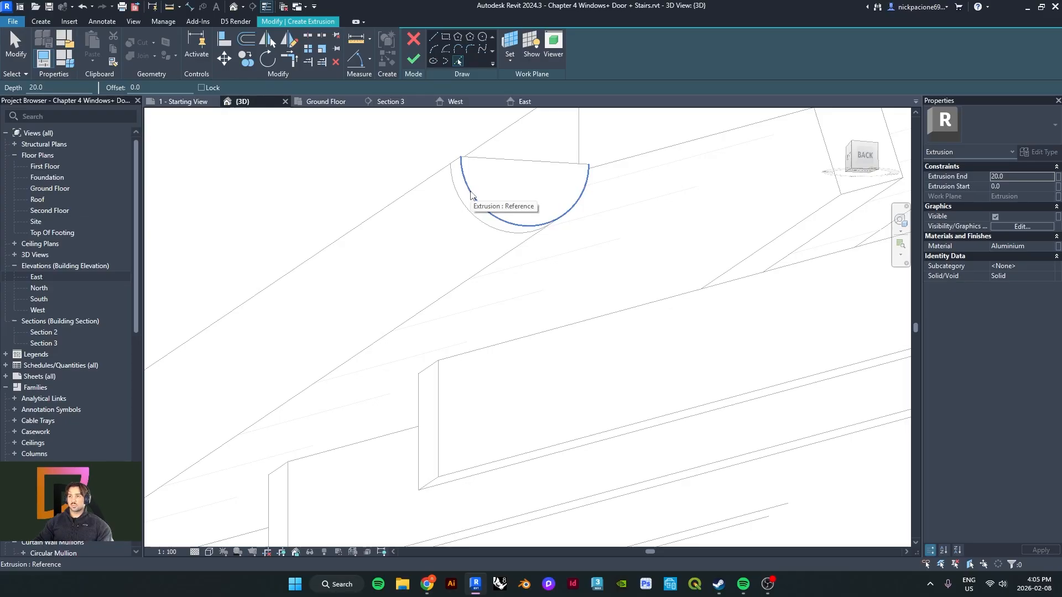
{"action": "left_click", "coordinate": [470, 195]}
{"action": "scroll", "coordinate": [493, 177], "scroll_direction": "up", "scroll_amount": 2}
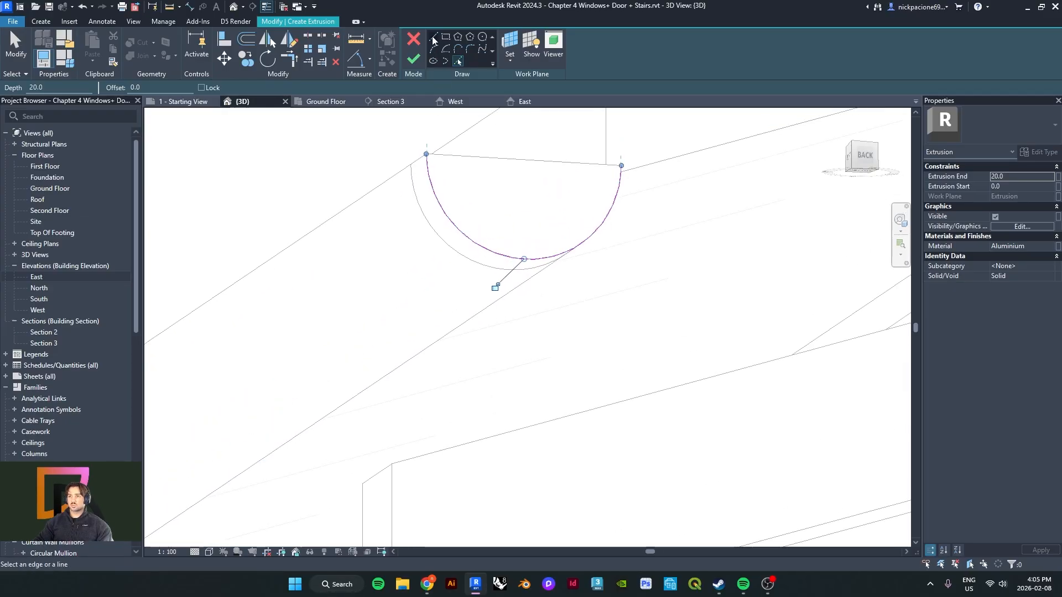
{"action": "left_click", "coordinate": [432, 594]}
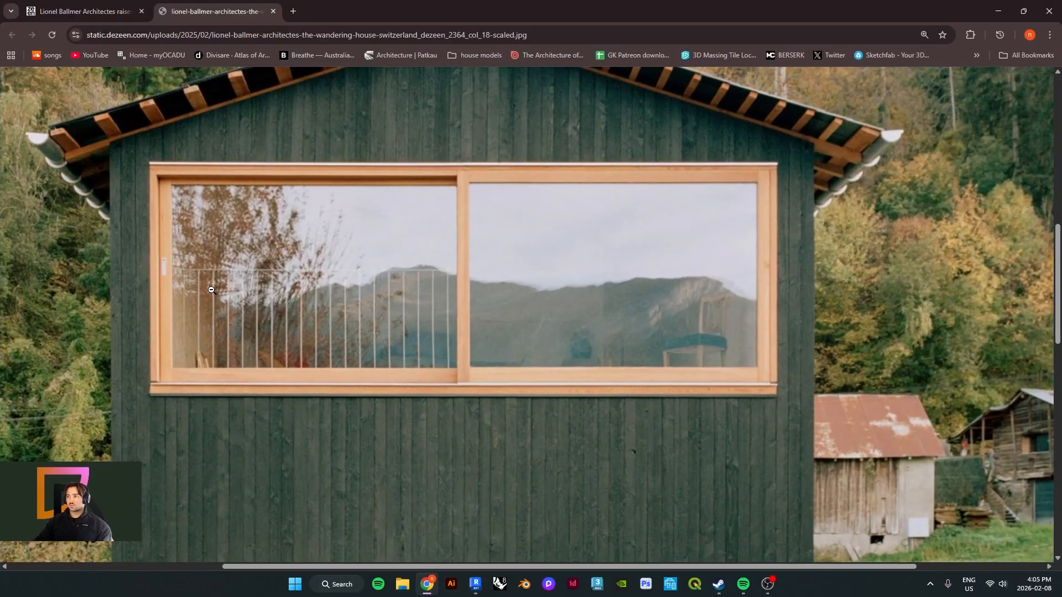
{"action": "left_click", "coordinate": [994, 9]}
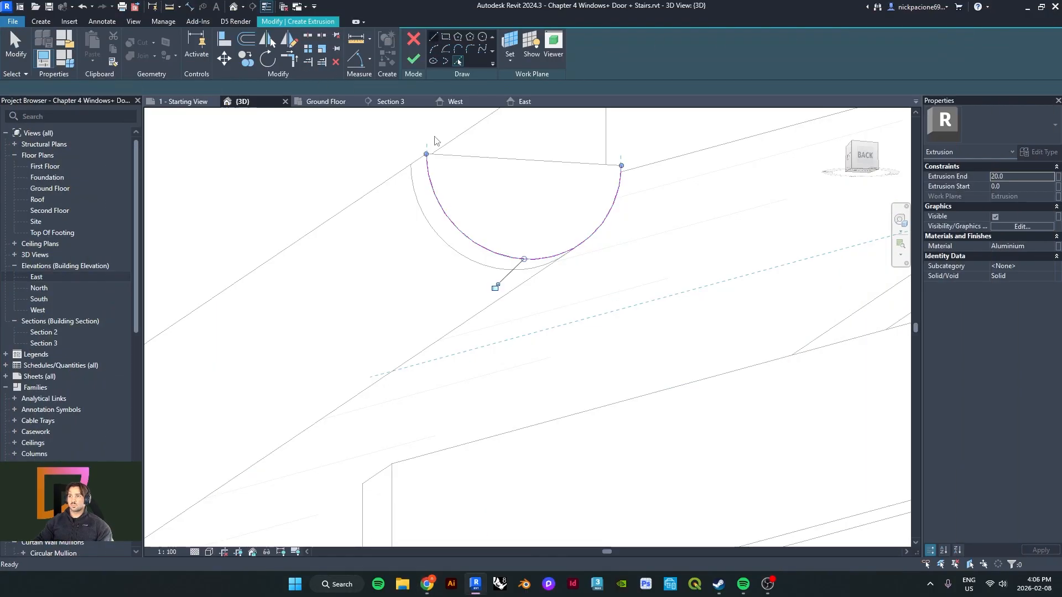
- Draw a short horizontal line about 5 mm long outward from each end of the sketched arc
{"action": "left_click", "coordinate": [433, 37]}
{"action": "left_click", "coordinate": [426, 154]}
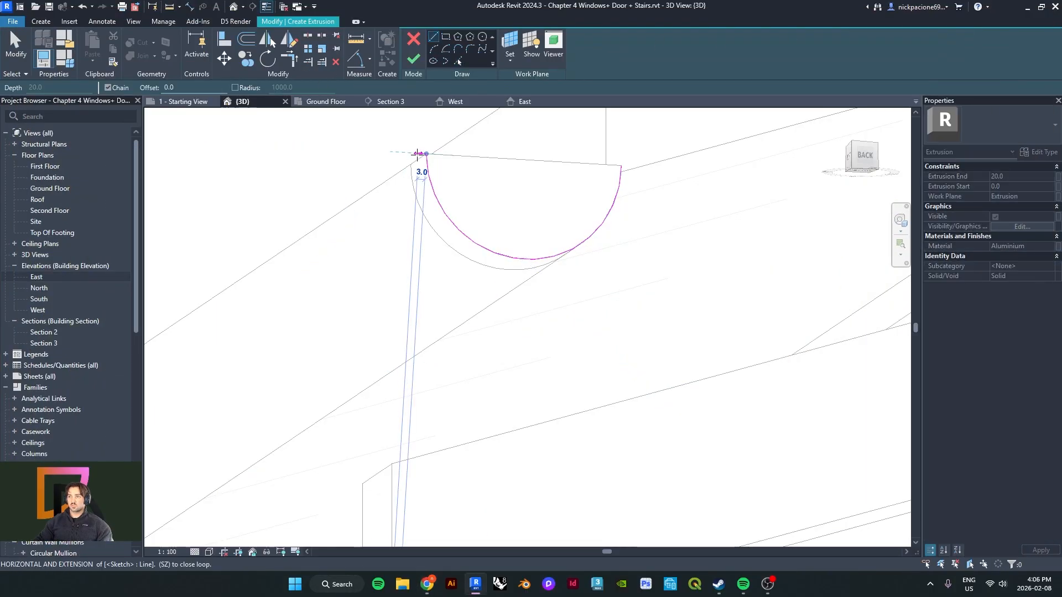
{"action": "left_click", "coordinate": [413, 153]}
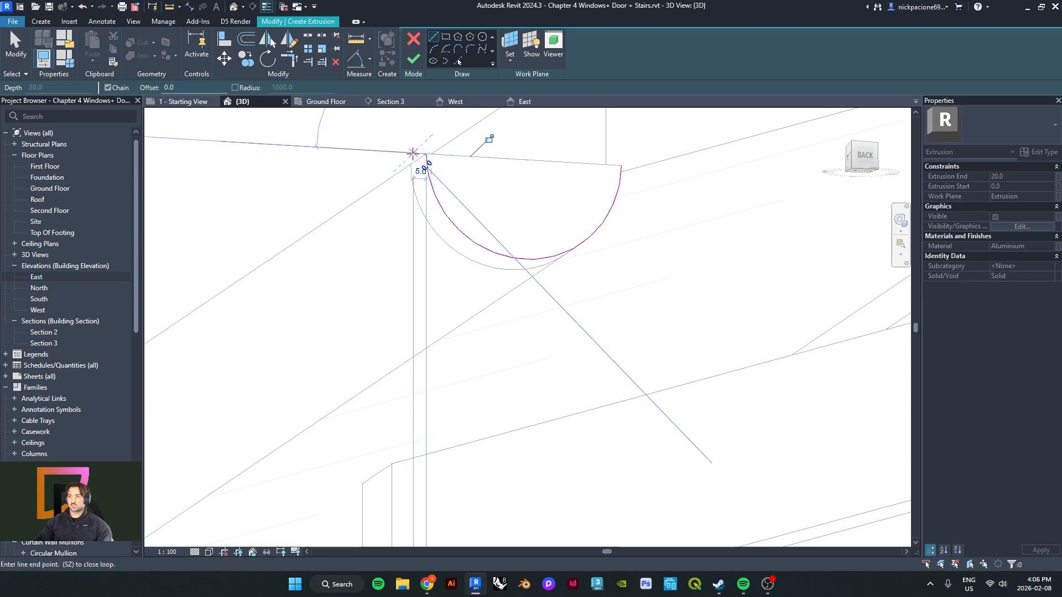
{"action": "left_click", "coordinate": [634, 166]}
{"action": "key", "text": "Escape"}
{"action": "key", "text": "Escape"}
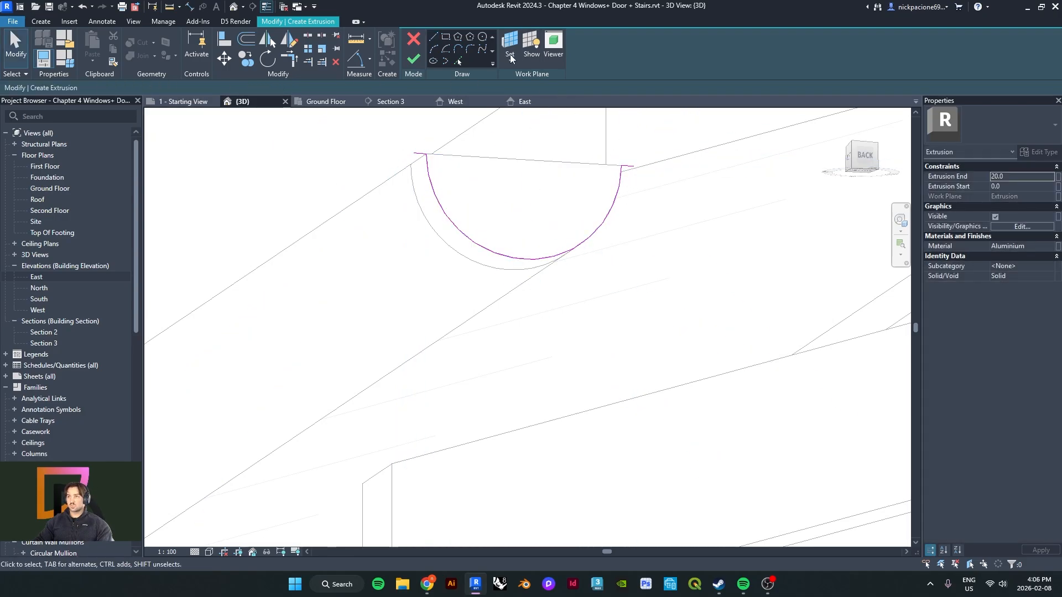
- Close the profile with a copy of the arc offset 5 mm outward and finish the extrusion sketch
{"action": "left_click", "coordinate": [458, 62]}
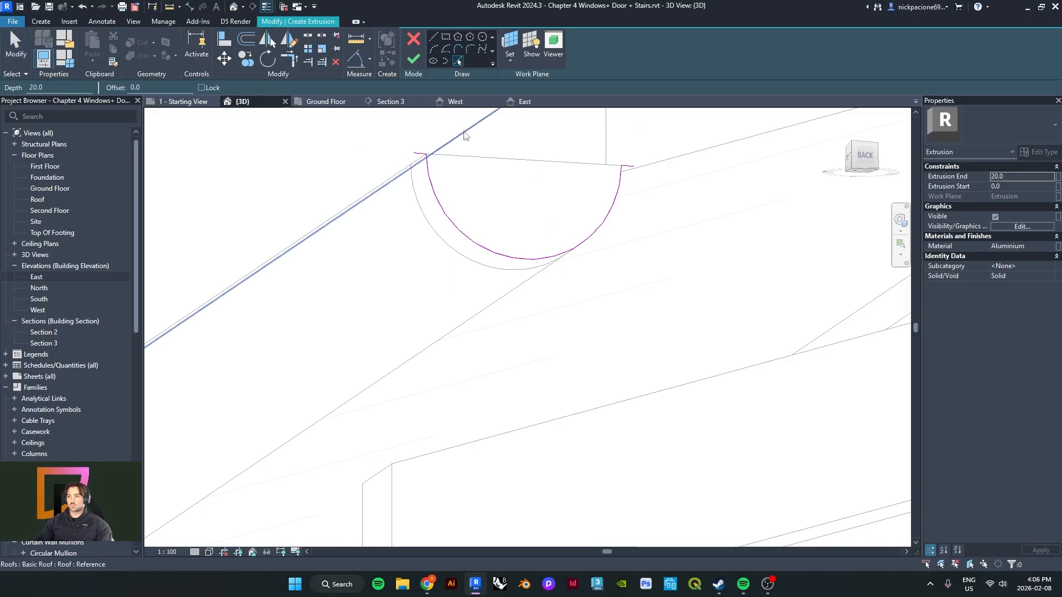
{"action": "left_click", "coordinate": [435, 194]}
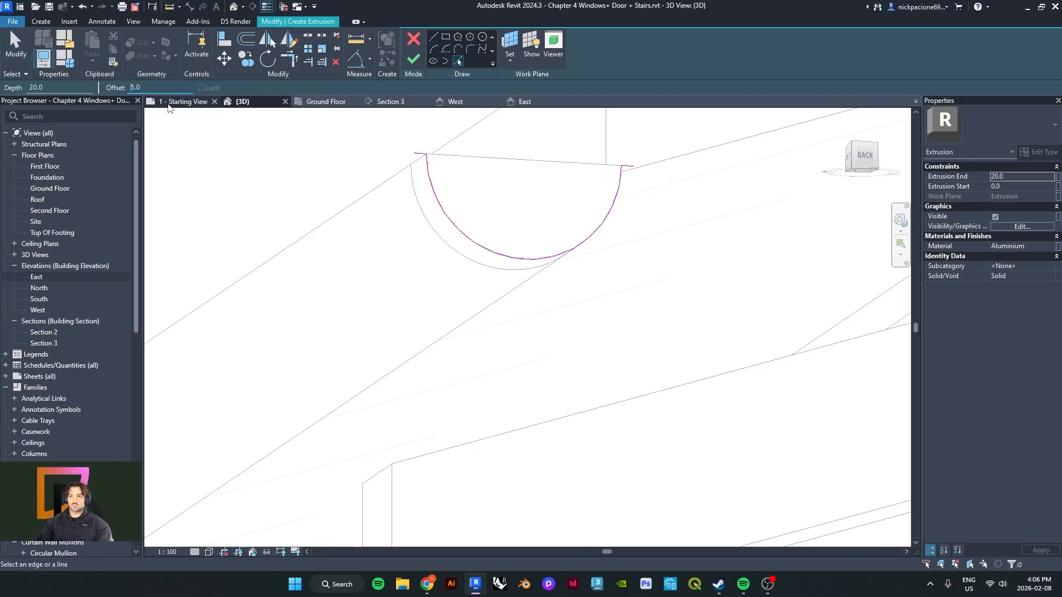
{"action": "left_click", "coordinate": [443, 217]}
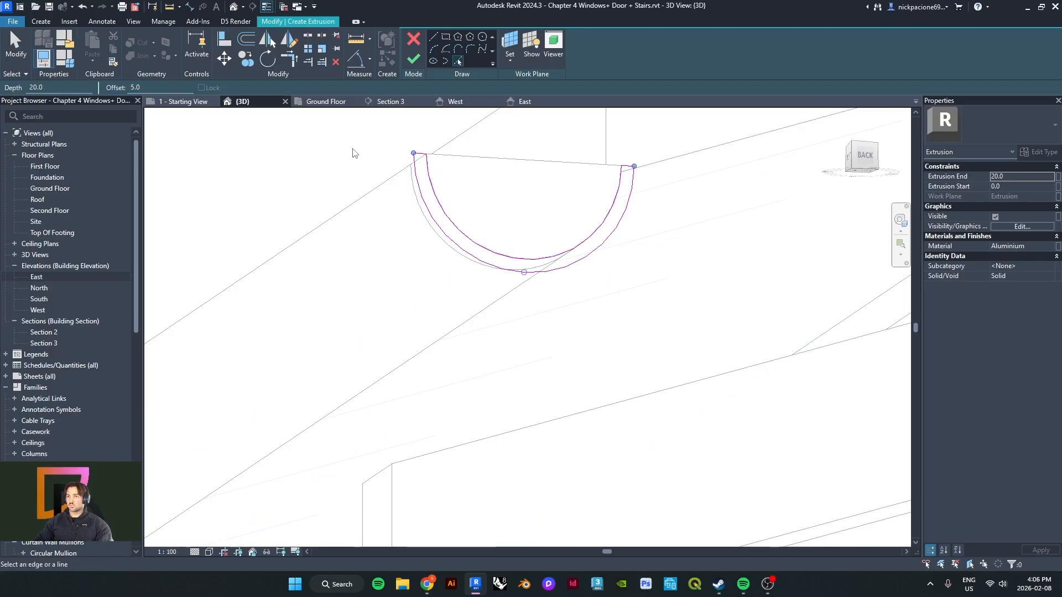
{"action": "left_click", "coordinate": [412, 59]}
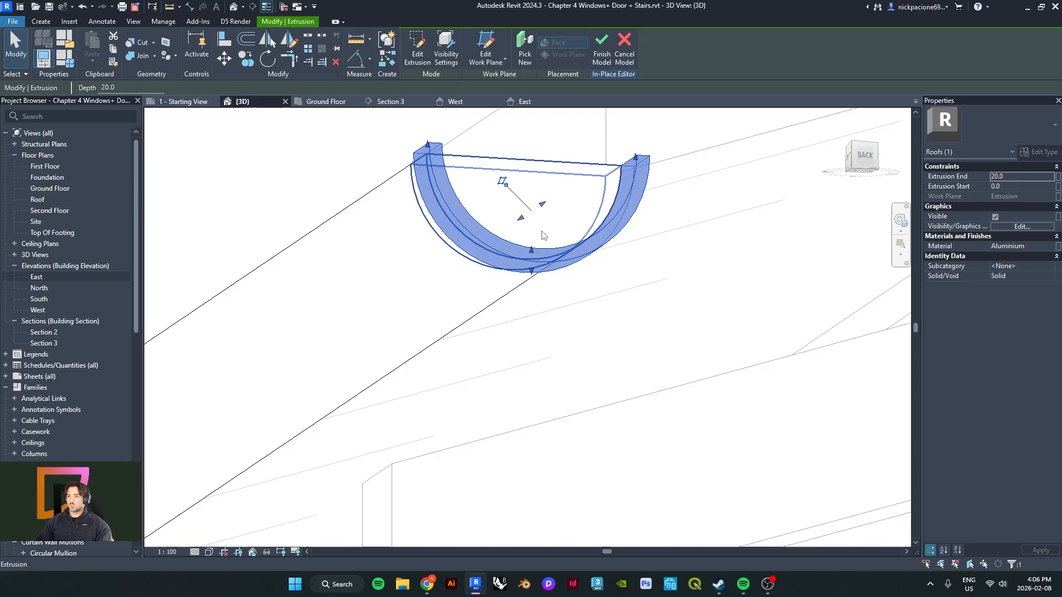
- Set the half-round band's extrusion depth to 10 mm and finish the in-place model
{"action": "mouse_move", "coordinate": [542, 234]}
{"action": "middle_mouse_down", "text": "shift"}
{"action": "mouse_move", "coordinate": [631, 303]}
{"action": "mouse_move", "coordinate": [716, 312]}
{"action": "mouse_move", "coordinate": [540, 251]}
{"action": "middle_mouse_up", "text": "shift"}
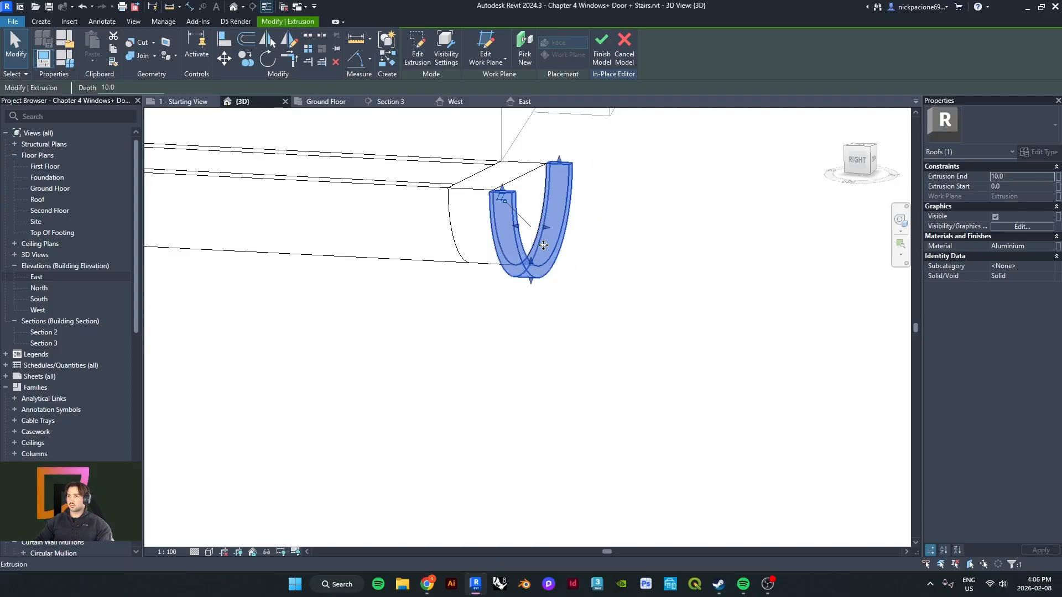
{"action": "key", "text": "Escape"}
{"action": "left_click", "coordinate": [521, 248]}
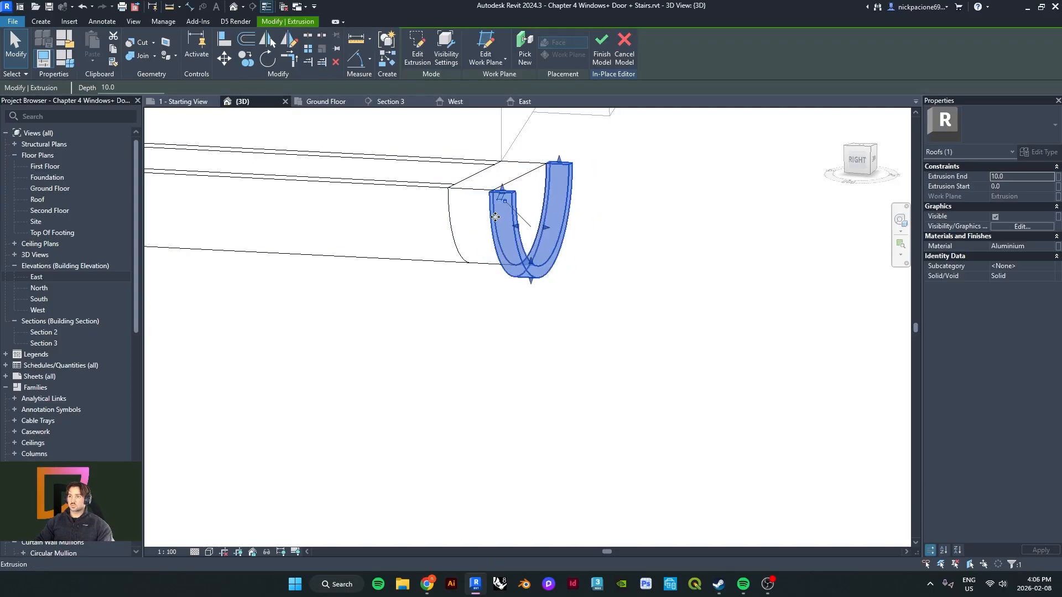
{"action": "left_click", "coordinate": [601, 50]}
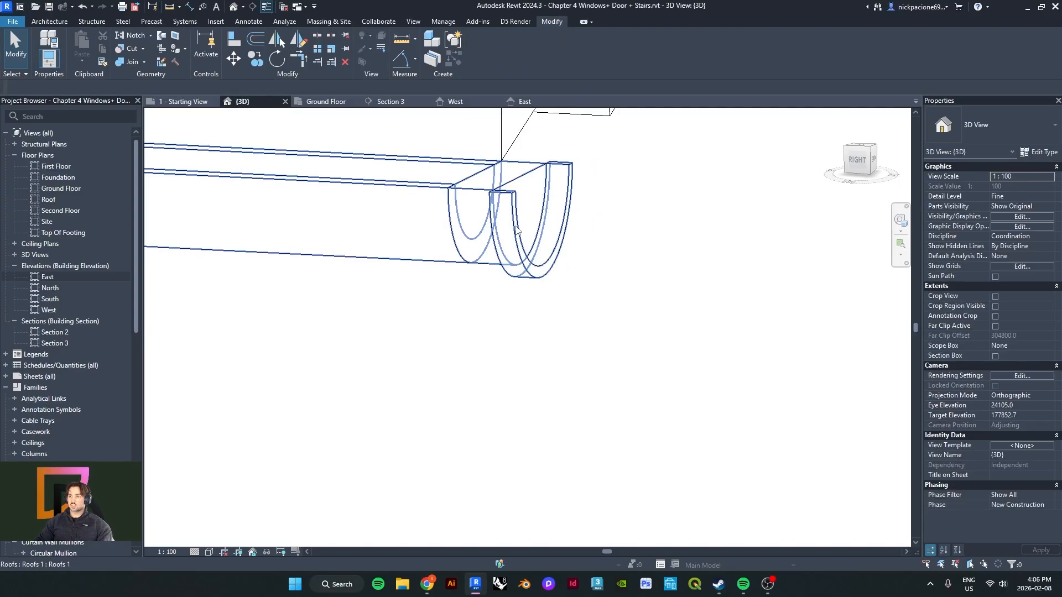
- Examine the new band at the gutter's end from several angles and reopen the gutter for in-place editing
{"action": "left_click", "coordinate": [512, 233]}
{"action": "middle_click_drag", "start_coordinate": [522, 269], "coordinate": [618, 231], "text": "shift"}
{"action": "scroll", "coordinate": [486, 276], "scroll_direction": "down", "scroll_amount": 2}
{"action": "scroll", "coordinate": [618, 231], "scroll_direction": "down", "scroll_amount": 4}
{"action": "middle_click_drag", "start_coordinate": [631, 177], "coordinate": [704, 106]}
{"action": "scroll", "coordinate": [372, 393], "scroll_direction": "up", "scroll_amount": 6}
{"action": "double_click", "coordinate": [391, 372]}
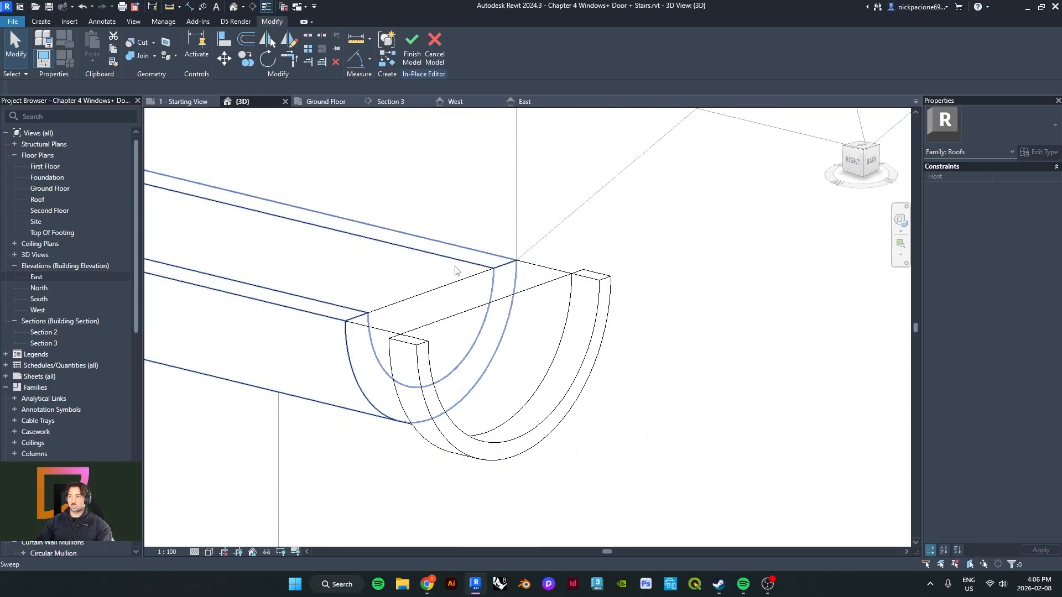
- Try to move the half-round band inward along the gutter, away from its capped end
{"action": "middle_click_drag", "start_coordinate": [391, 372], "coordinate": [416, 326]}
{"action": "left_click", "coordinate": [474, 394]}
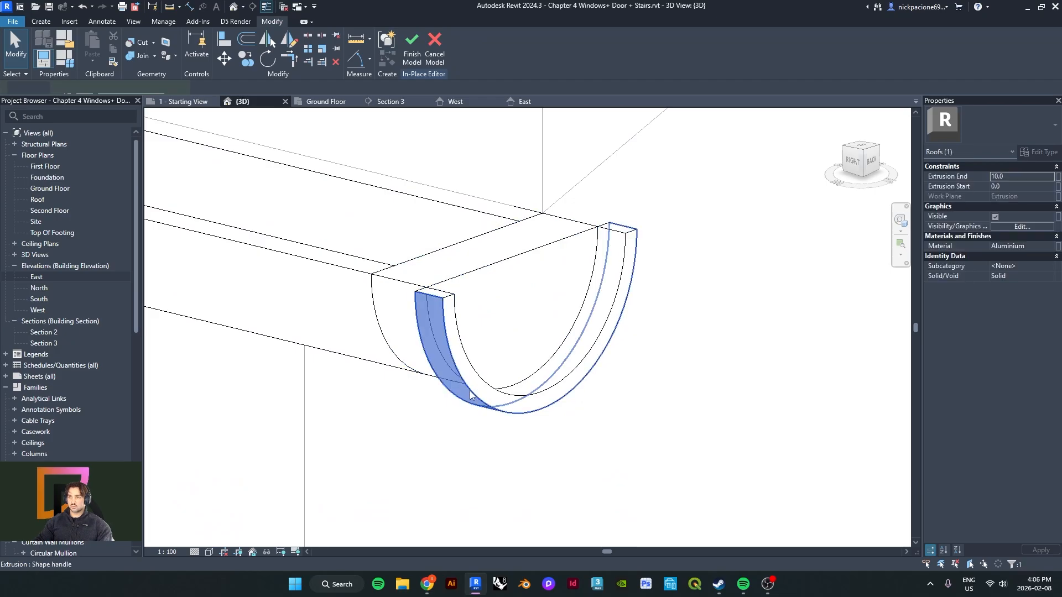
{"action": "key", "text": "Escape"}
{"action": "left_click", "coordinate": [479, 394]}
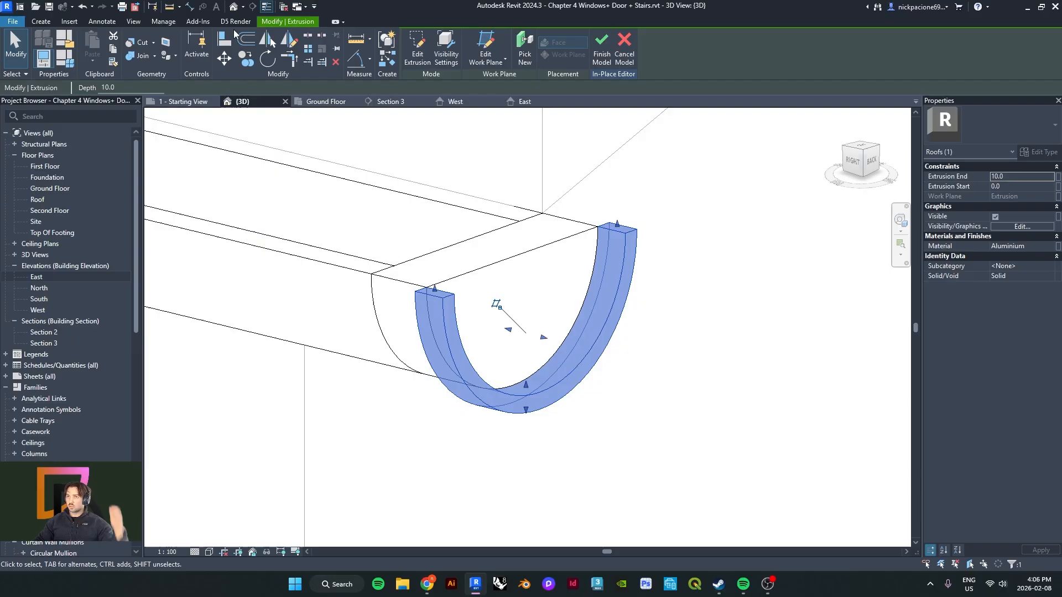
{"action": "left_click", "coordinate": [224, 59]}
{"action": "left_click", "coordinate": [445, 301]}
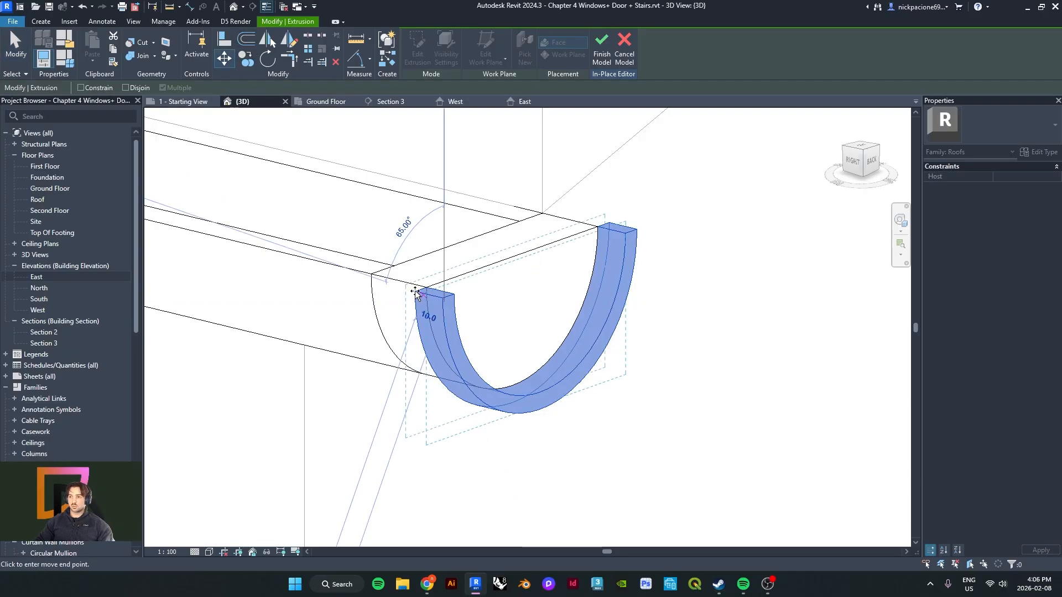
{"action": "key", "text": "Escape"}
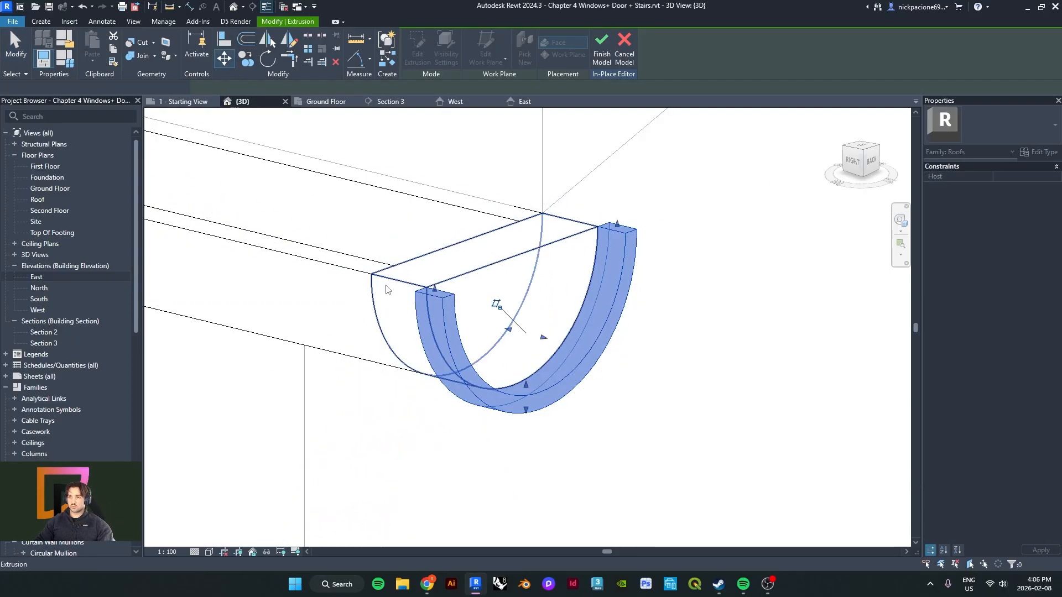
{"action": "left_click", "coordinate": [224, 59]}
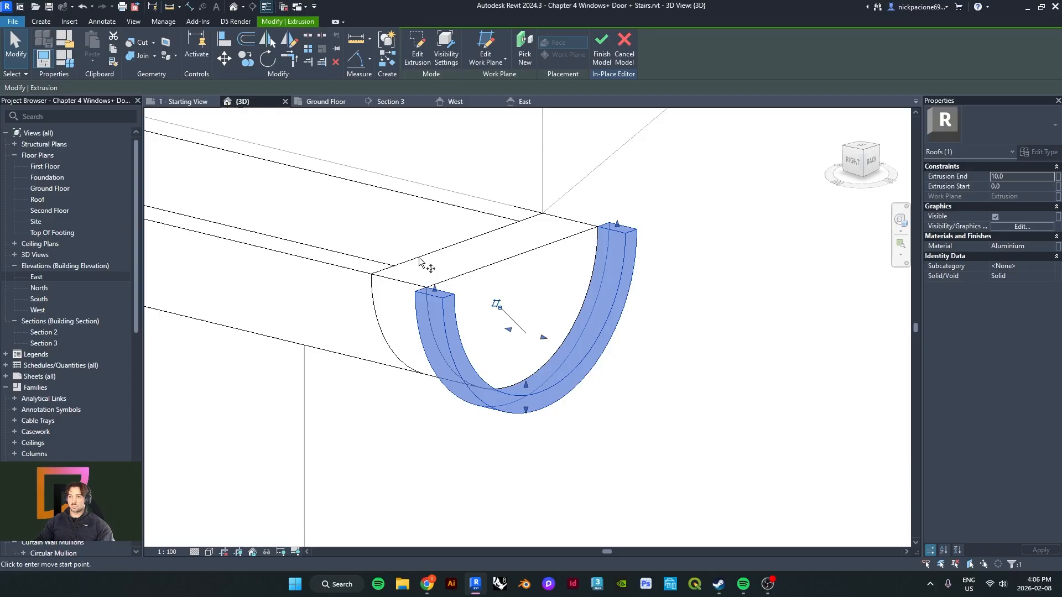
{"action": "left_click", "coordinate": [446, 302]}
{"action": "left_click", "coordinate": [344, 271]}
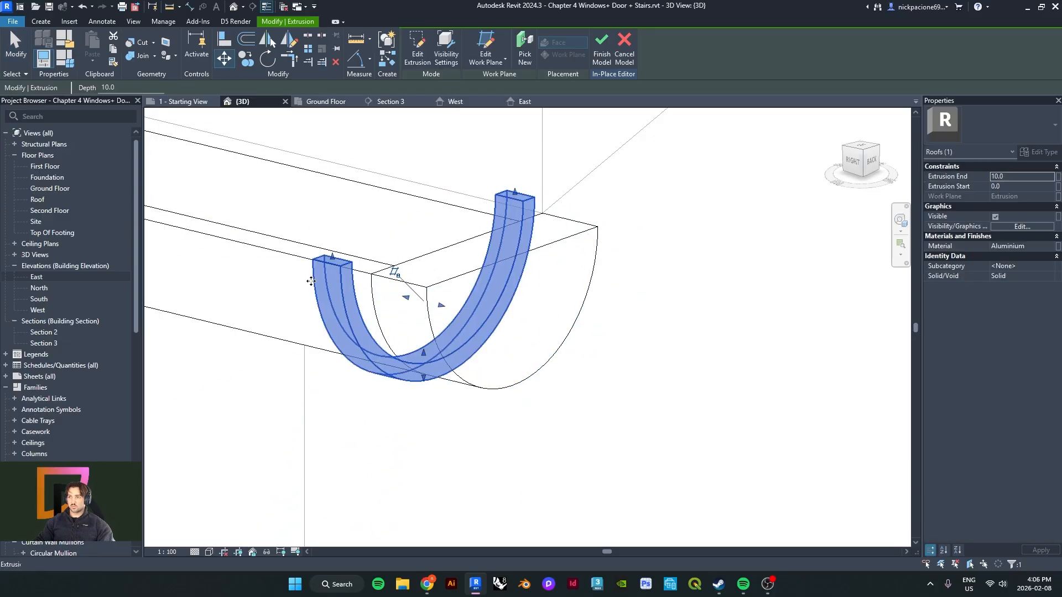
- Examine the band's new position along the roof's eave and undo its move
{"action": "key", "text": "Escape"}
{"action": "middle_click_drag", "start_coordinate": [354, 326], "coordinate": [272, 298], "text": "shift"}
{"action": "middle_click_drag", "start_coordinate": [383, 300], "coordinate": [773, 289]}
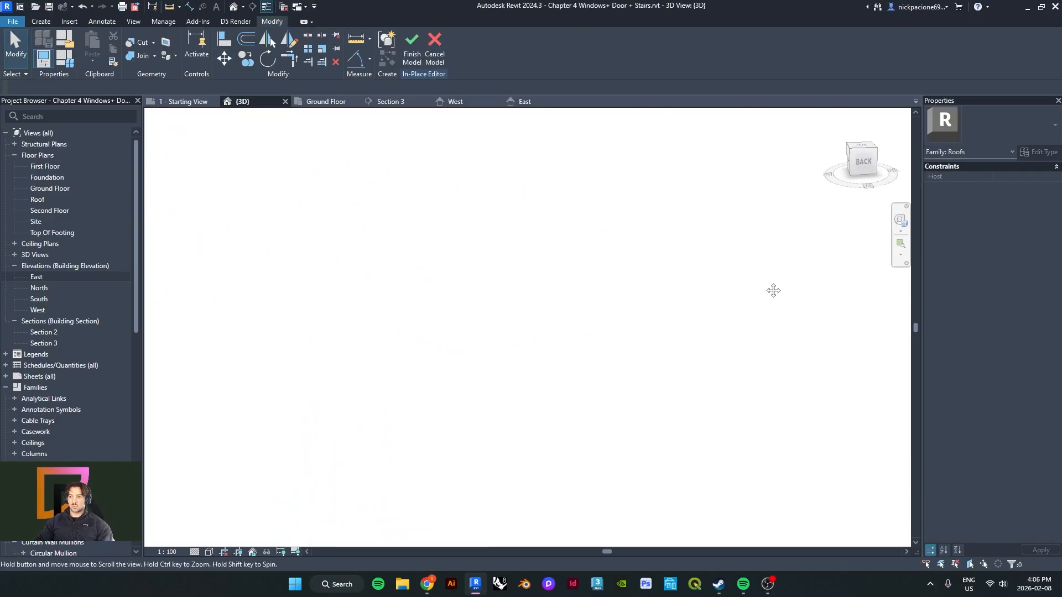
{"action": "middle_click_drag", "start_coordinate": [346, 348], "coordinate": [505, 306]}
{"action": "scroll", "coordinate": [505, 306], "scroll_direction": "down", "scroll_amount": 2}
{"action": "middle_click_drag", "start_coordinate": [464, 166], "coordinate": [579, 330]}
{"action": "middle_click_drag", "start_coordinate": [300, 352], "coordinate": [493, 275]}
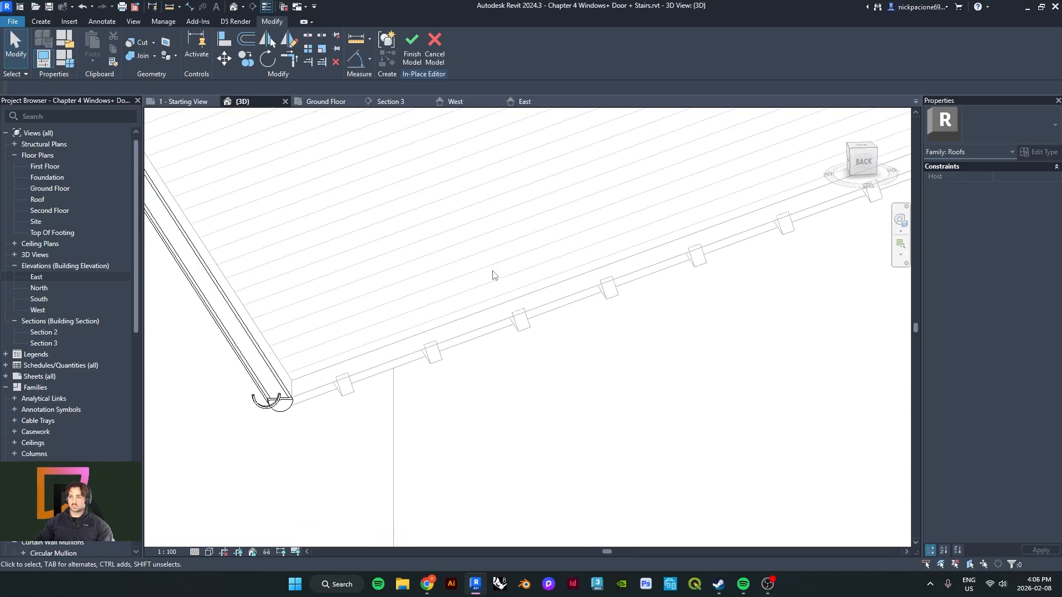
{"action": "scroll", "coordinate": [493, 275], "scroll_direction": "down", "scroll_amount": 1}
{"action": "scroll", "coordinate": [297, 387], "scroll_direction": "up", "scroll_amount": 2}
{"action": "scroll", "coordinate": [334, 364], "scroll_direction": "up", "scroll_amount": 2}
{"action": "key", "text": "ctrl+z"}
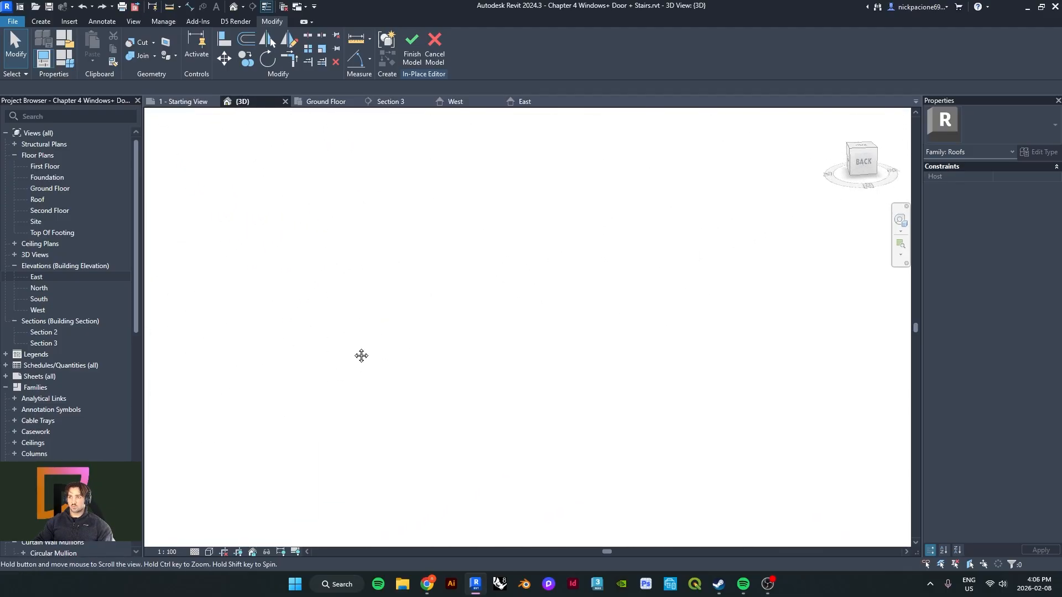
- Shift the band inward from the gutter's capped end by stretching its extrusion faces to about -60.1 start and -52.9 end
{"action": "middle_click_drag", "start_coordinate": [482, 335], "coordinate": [424, 324], "text": "shift"}
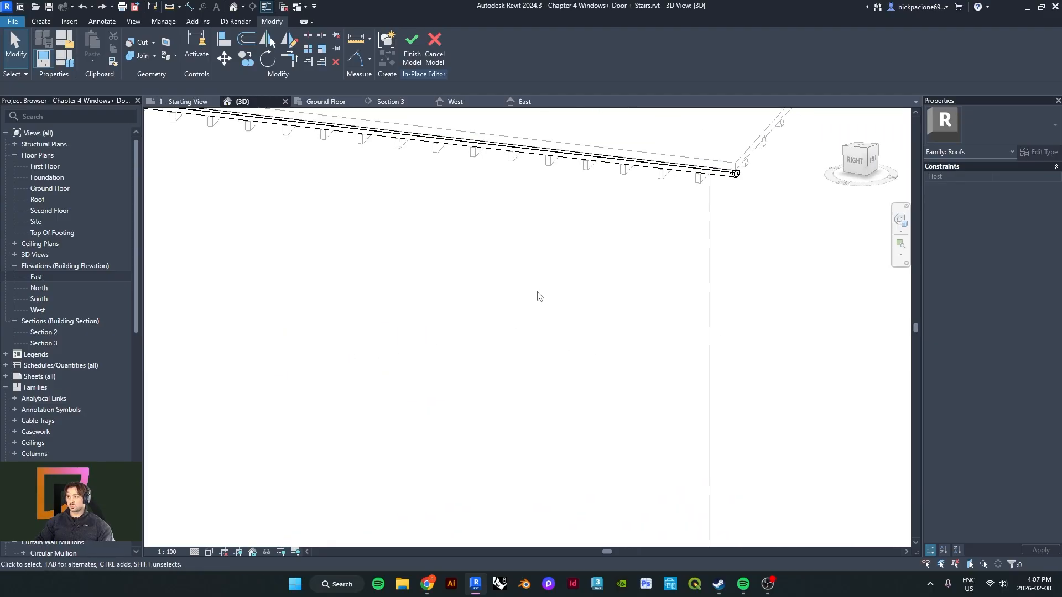
{"action": "scroll", "coordinate": [540, 296], "scroll_direction": "up", "scroll_amount": 5}
{"action": "left_click", "coordinate": [731, 271]}
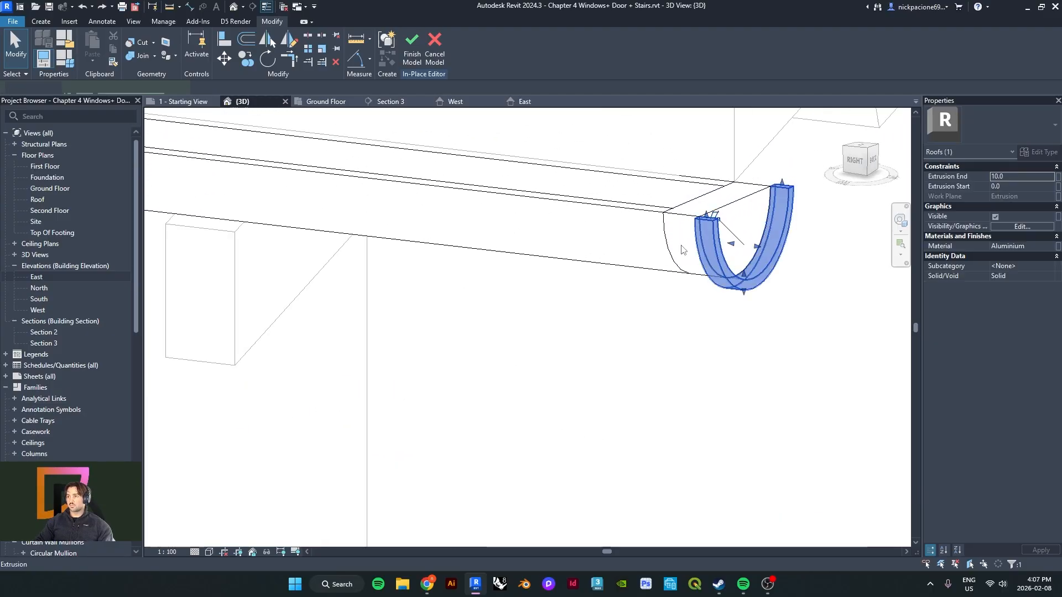
{"action": "scroll", "coordinate": [743, 277], "scroll_direction": "up", "scroll_amount": 3}
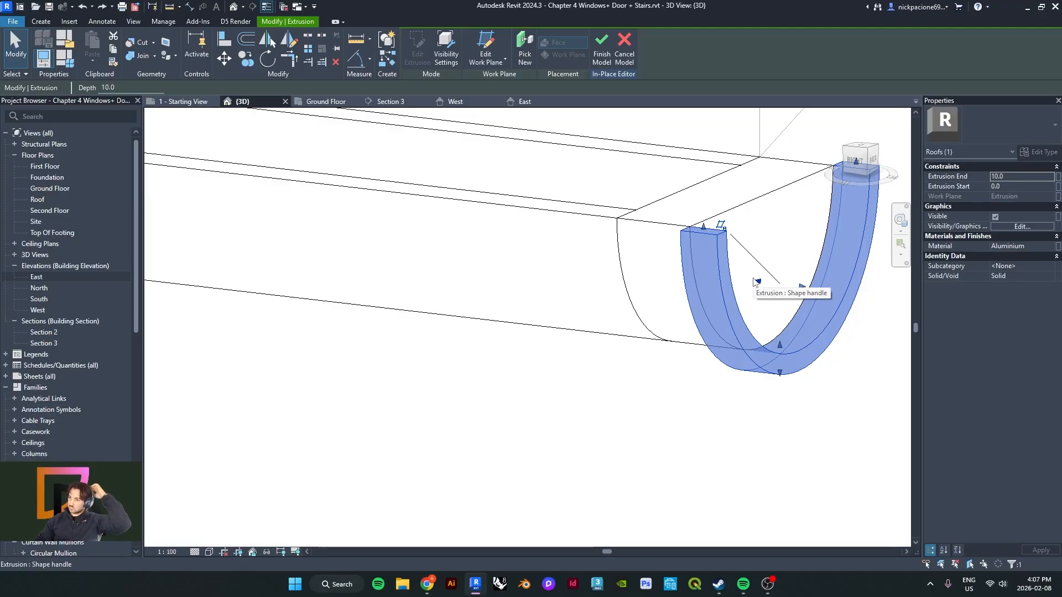
{"action": "left_click_drag", "start_coordinate": [755, 282], "coordinate": [503, 248]}
{"action": "left_click_drag", "start_coordinate": [756, 307], "coordinate": [533, 246]}
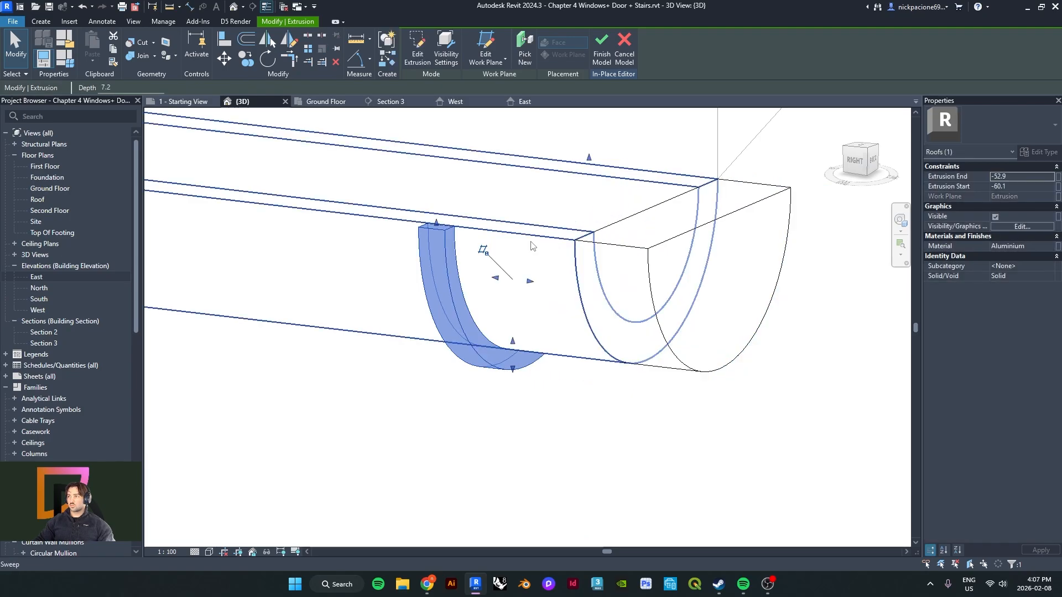
- Examine the repositioned band in the 3D view and along the gutter in the East elevation
{"action": "scroll", "coordinate": [514, 277], "scroll_direction": "down", "scroll_amount": 4}
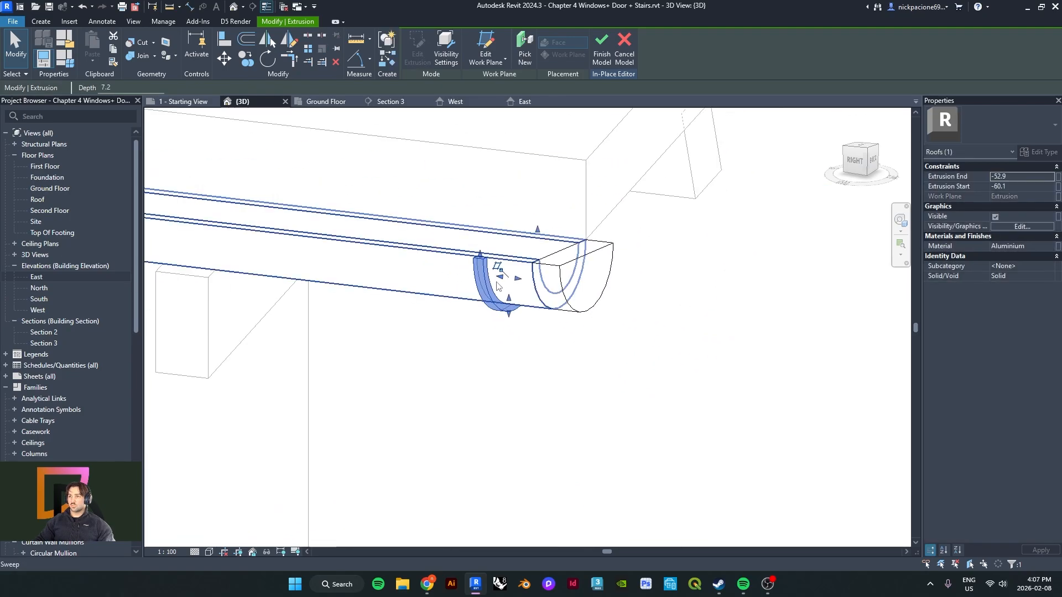
{"action": "middle_click_drag", "start_coordinate": [500, 270], "coordinate": [516, 303]}
{"action": "scroll", "coordinate": [553, 257], "scroll_direction": "up", "scroll_amount": 3}
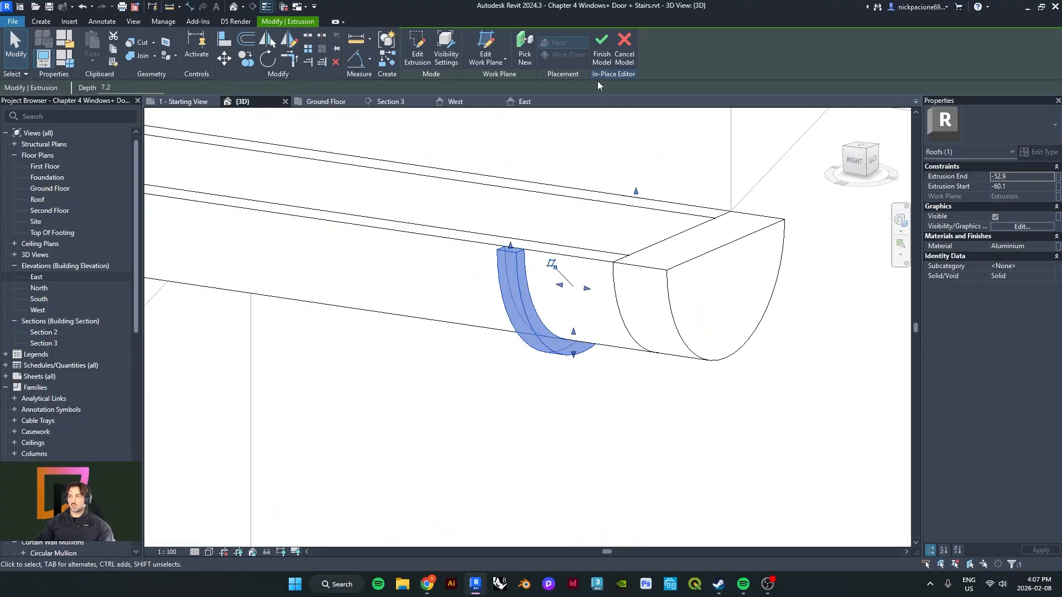
{"action": "scroll", "coordinate": [553, 166], "scroll_direction": "down", "scroll_amount": 3}
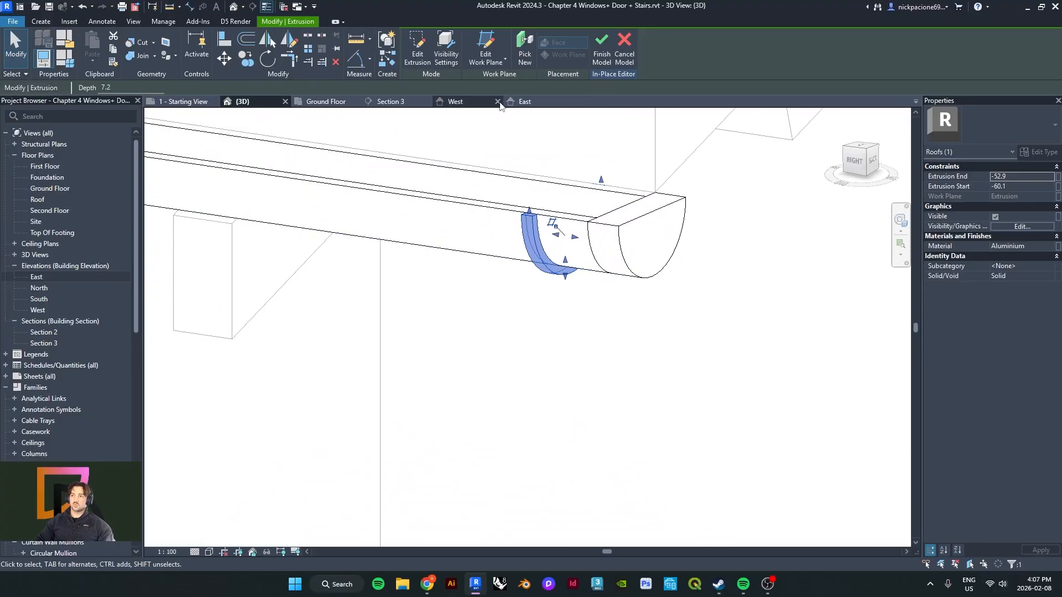
{"action": "left_click", "coordinate": [524, 101]}
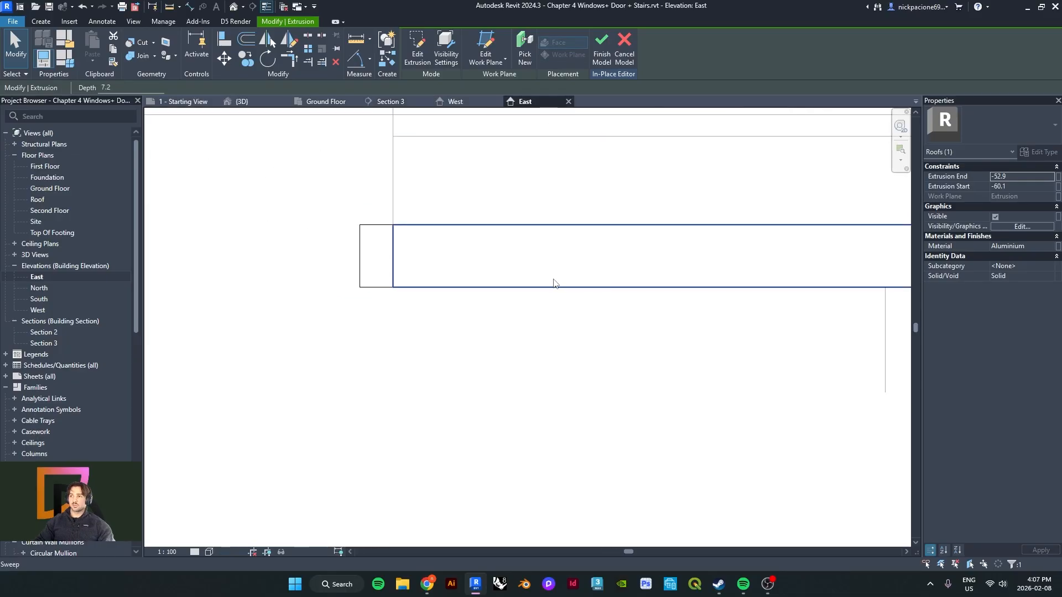
{"action": "scroll", "coordinate": [553, 296], "scroll_direction": "down", "scroll_amount": 5}
{"action": "middle_click_drag", "start_coordinate": [659, 310], "coordinate": [360, 306]}
{"action": "scroll", "coordinate": [401, 297], "scroll_direction": "down", "scroll_amount": 2}
{"action": "scroll", "coordinate": [652, 309], "scroll_direction": "down", "scroll_amount": 2}
{"action": "scroll", "coordinate": [763, 362], "scroll_direction": "down", "scroll_amount": 2}
{"action": "middle_click_drag", "start_coordinate": [763, 362], "coordinate": [387, 292]}
{"action": "scroll", "coordinate": [521, 294], "scroll_direction": "down", "scroll_amount": 2}
{"action": "middle_click_drag", "start_coordinate": [758, 294], "coordinate": [452, 275]}
{"action": "scroll", "coordinate": [794, 235], "scroll_direction": "up", "scroll_amount": 7}
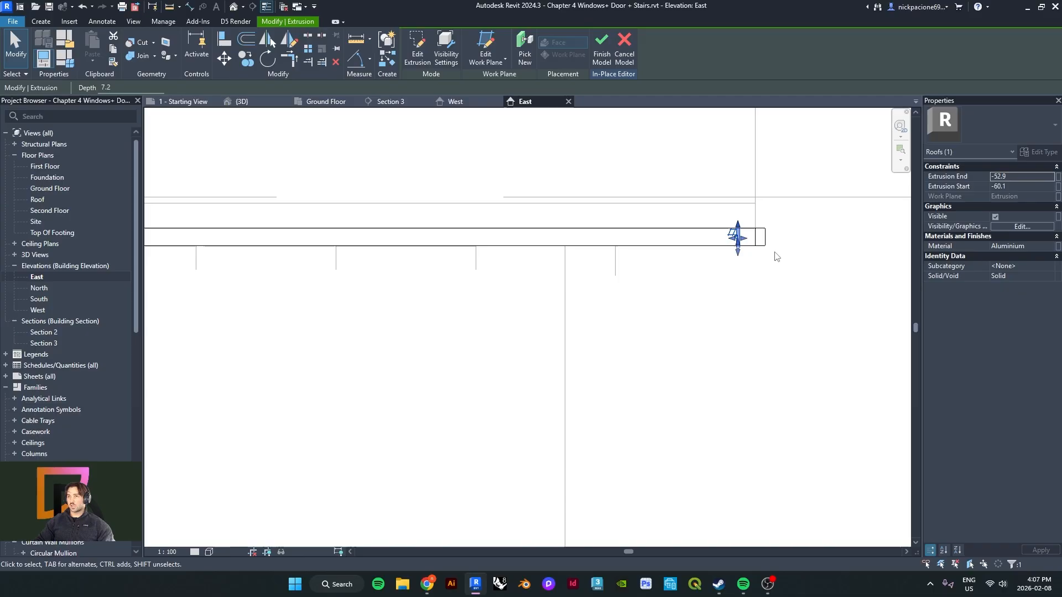
{"action": "scroll", "coordinate": [772, 253], "scroll_direction": "up", "scroll_amount": 4}
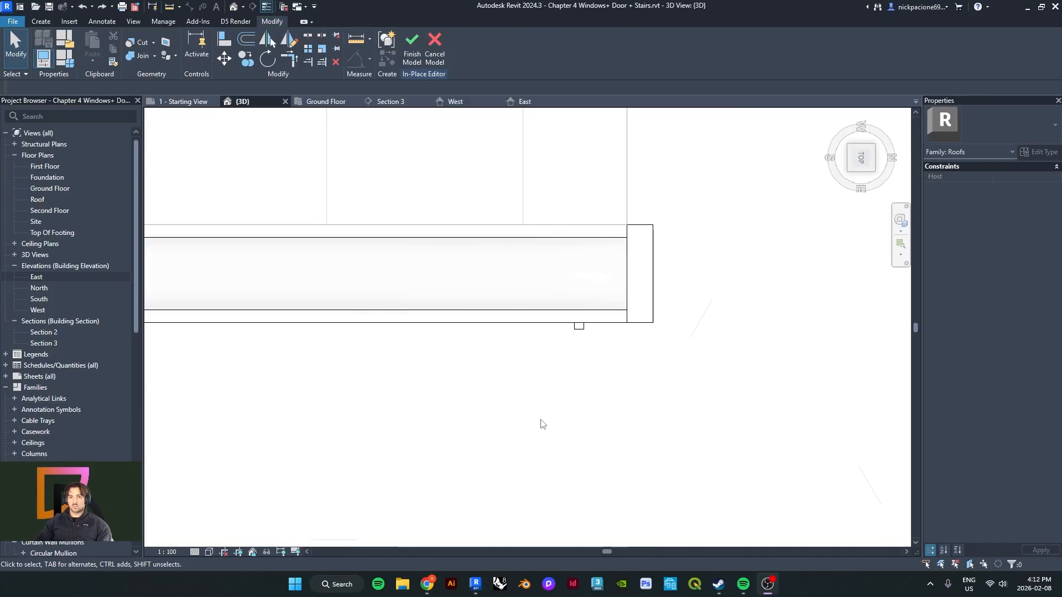
- Start a linear array of the half-round band with 20 members, spaced out to the last one
{"action": "scroll", "coordinate": [531, 396], "scroll_direction": "down", "scroll_amount": 1}
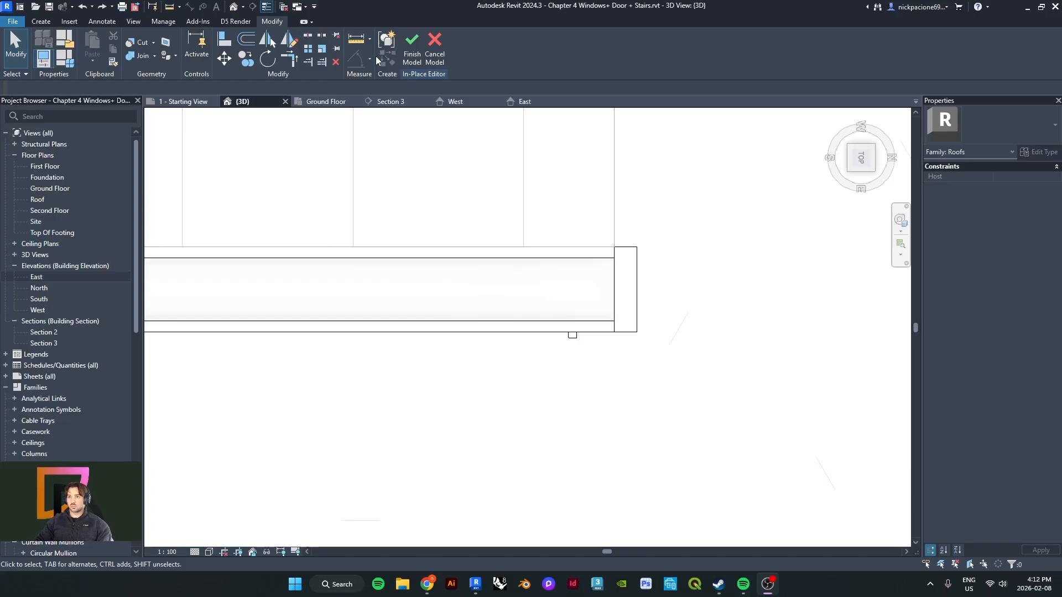
{"action": "scroll", "coordinate": [562, 363], "scroll_direction": "up", "scroll_amount": 2}
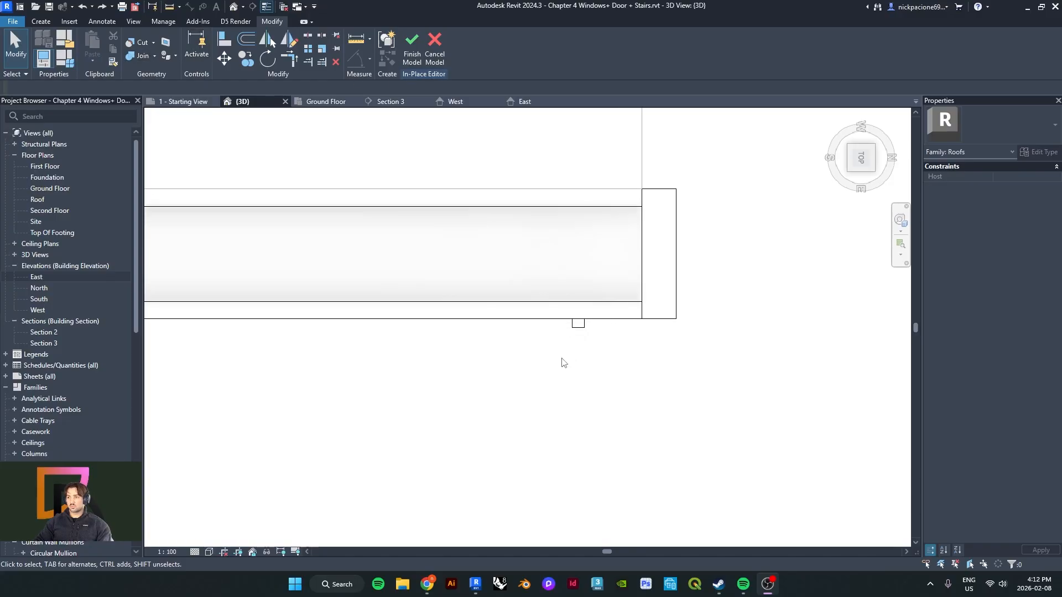
{"action": "left_click", "coordinate": [580, 332]}
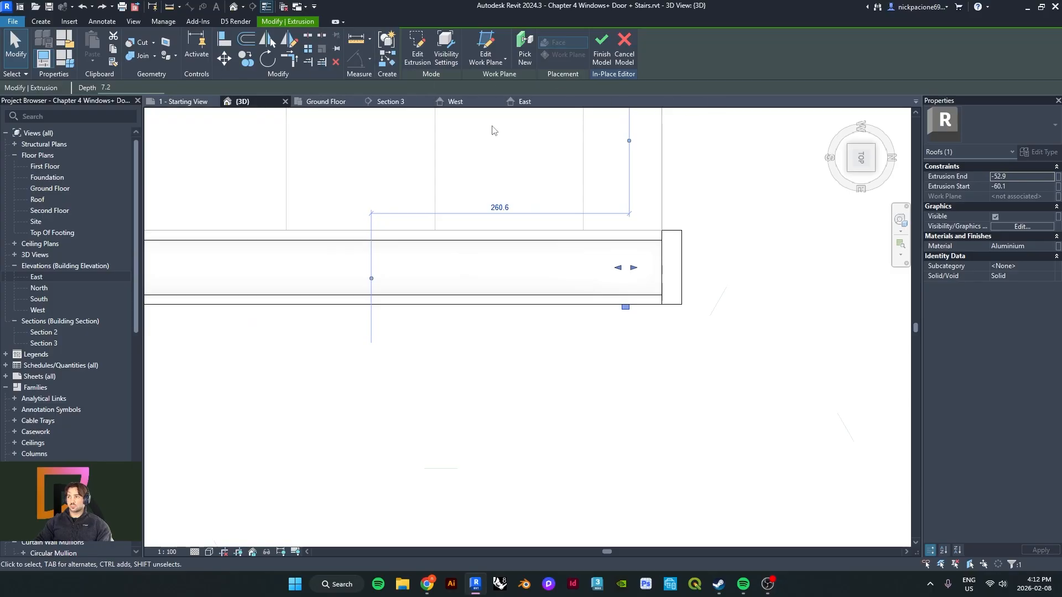
{"action": "left_click", "coordinate": [308, 50]}
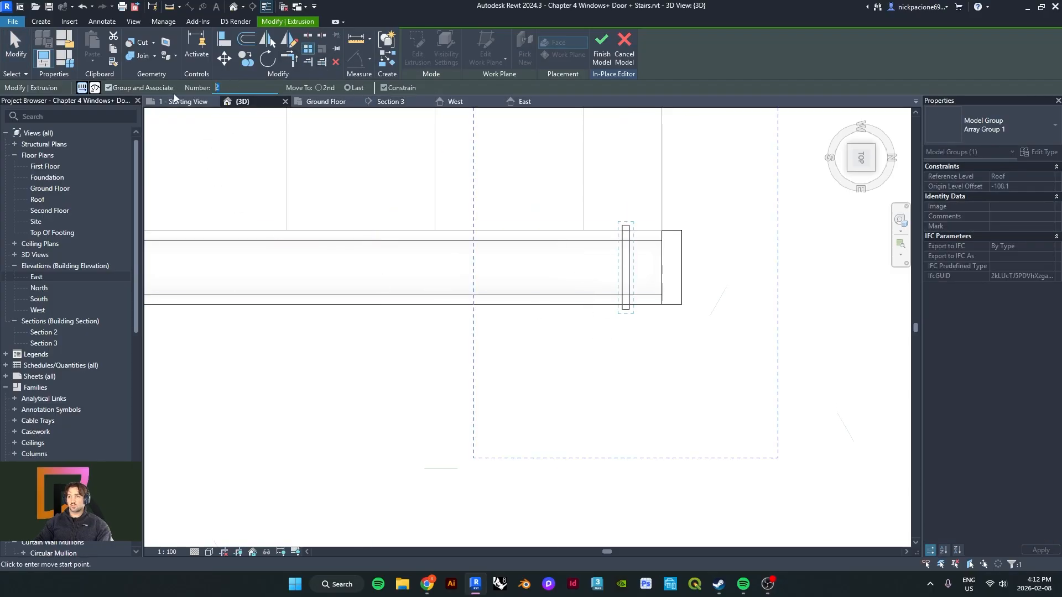
{"action": "left_click", "coordinate": [220, 88]}
{"action": "type", "text": "0"}
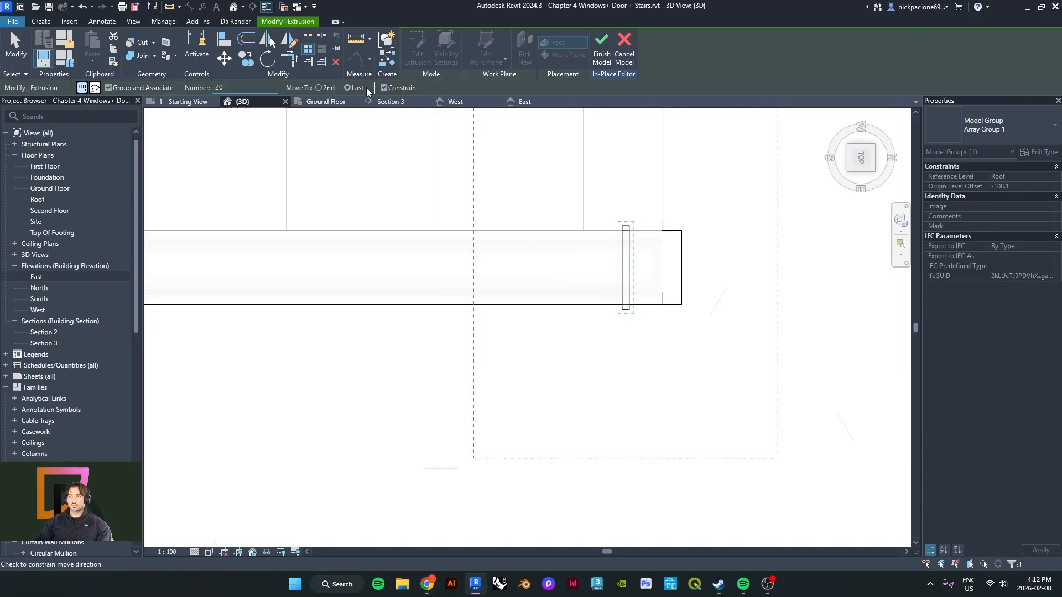
- Place the array from the first band to just inside the gutter's opposite end and finish the in-place model
{"action": "left_click", "coordinate": [627, 312]}
{"action": "scroll", "coordinate": [625, 312], "scroll_direction": "down", "scroll_amount": 4}
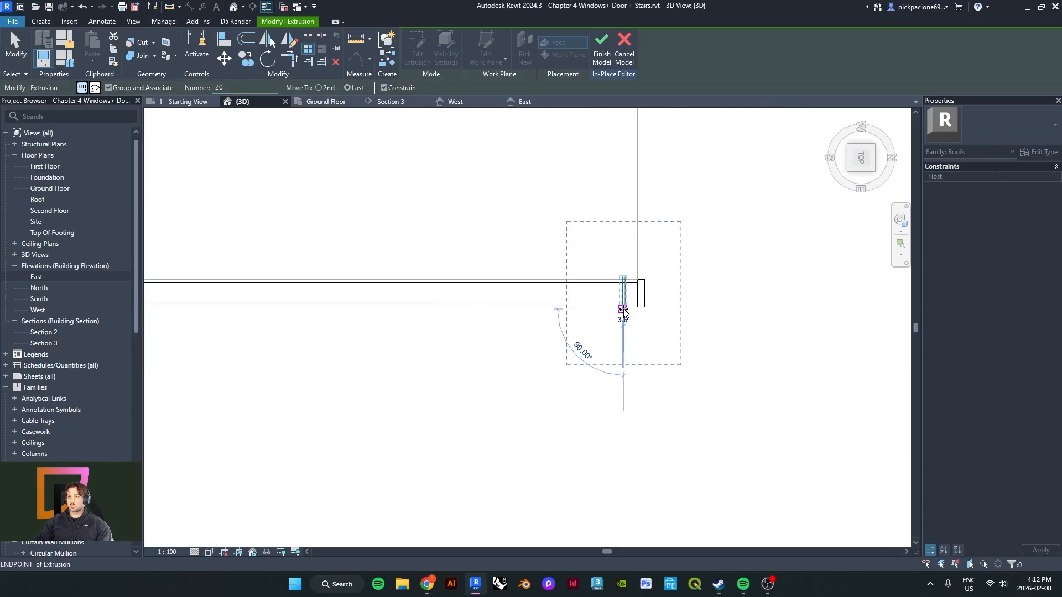
{"action": "scroll", "coordinate": [437, 313], "scroll_direction": "up", "scroll_amount": 4}
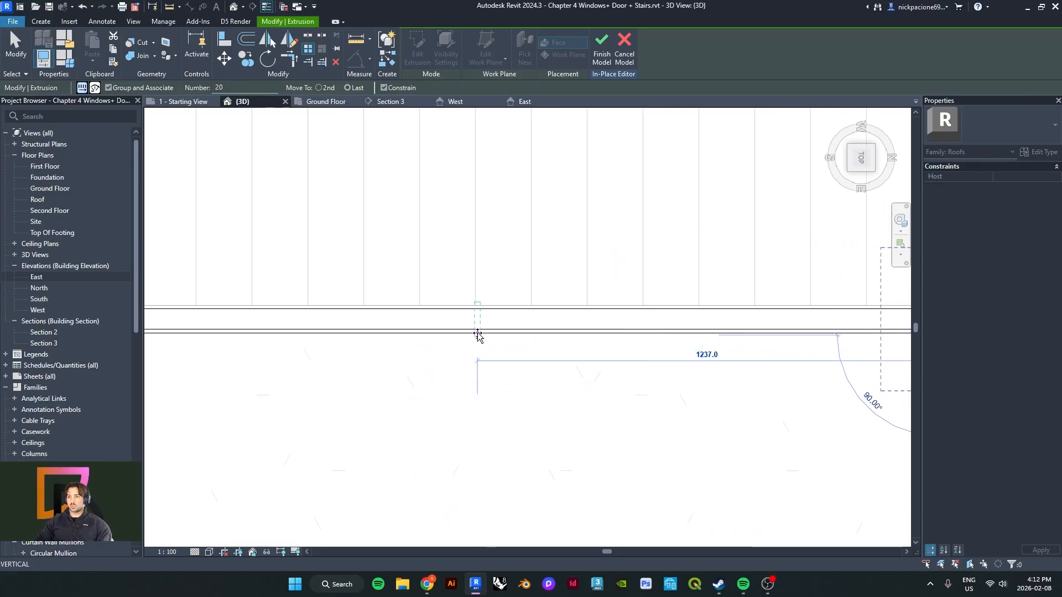
{"action": "middle_click_drag", "start_coordinate": [240, 286], "coordinate": [749, 316]}
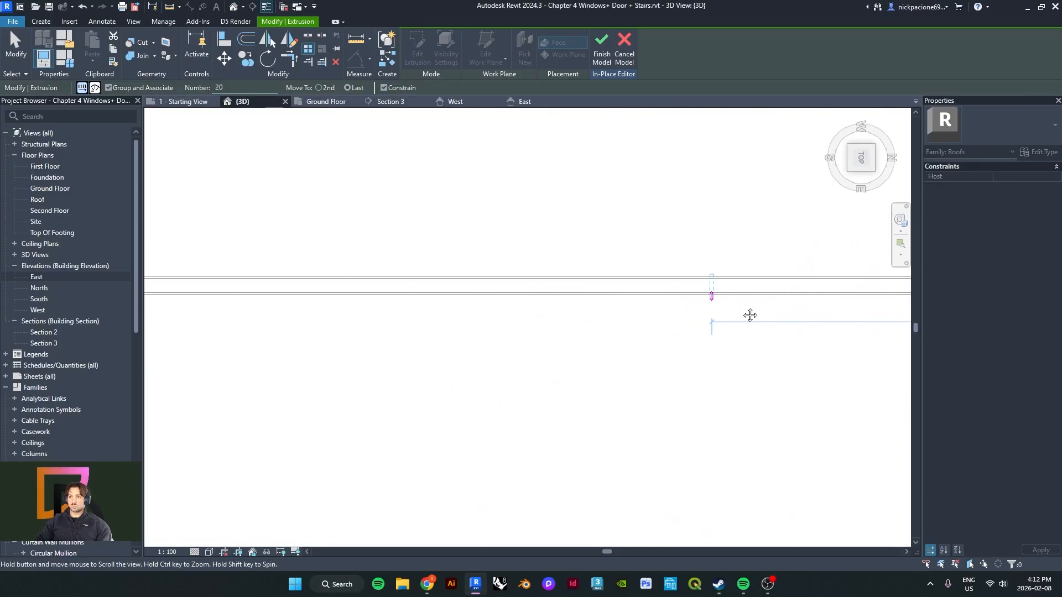
{"action": "scroll", "coordinate": [382, 320], "scroll_direction": "down", "scroll_amount": 4}
{"action": "middle_click_drag", "start_coordinate": [238, 315], "coordinate": [515, 309]}
{"action": "scroll", "coordinate": [410, 309], "scroll_direction": "up", "scroll_amount": 3}
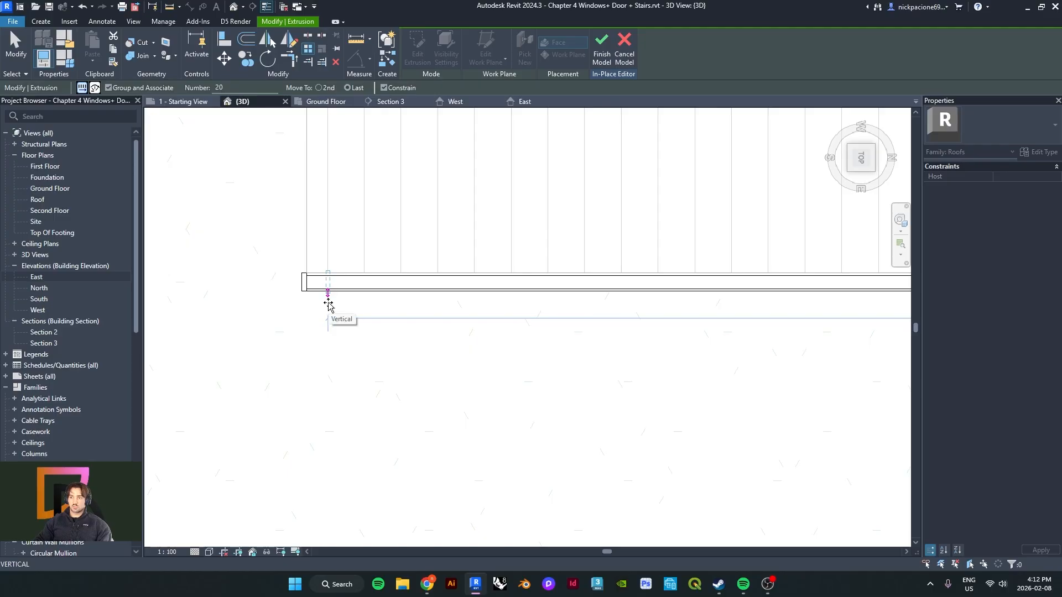
{"action": "left_click", "coordinate": [328, 305]}
{"action": "scroll", "coordinate": [449, 348], "scroll_direction": "down", "scroll_amount": 4}
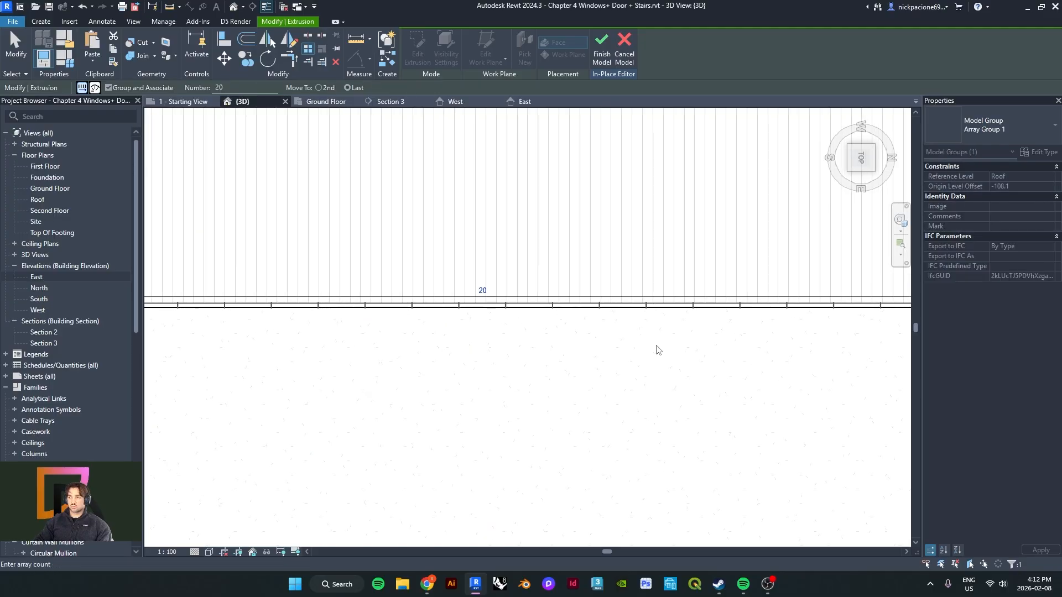
{"action": "scroll", "coordinate": [656, 346], "scroll_direction": "down", "scroll_amount": 1}
{"action": "middle_click_drag", "start_coordinate": [656, 346], "coordinate": [505, 301]}
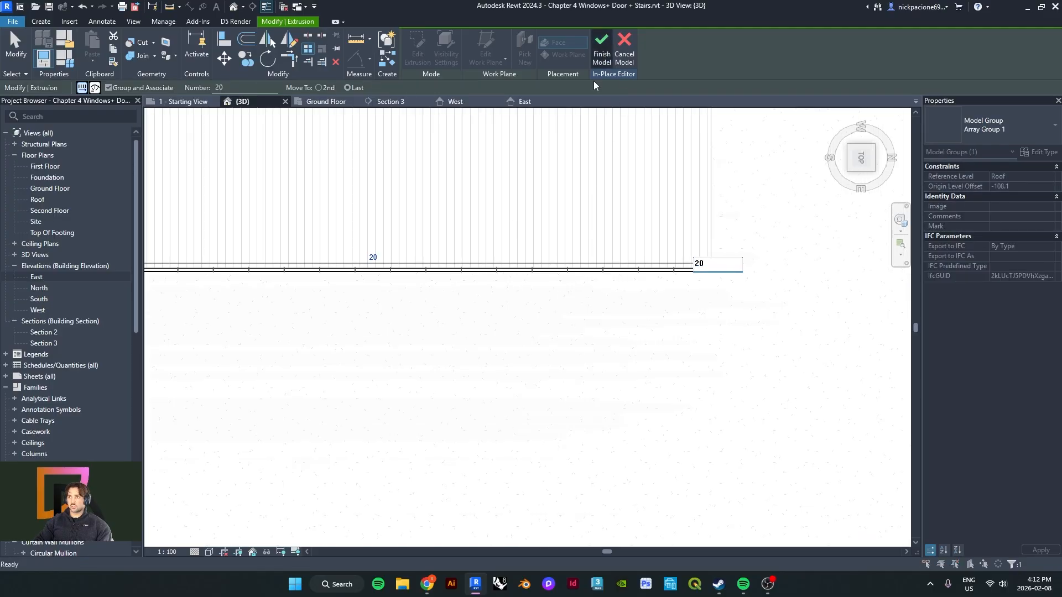
{"action": "left_click", "coordinate": [602, 48]}
{"action": "left_click", "coordinate": [572, 327]}
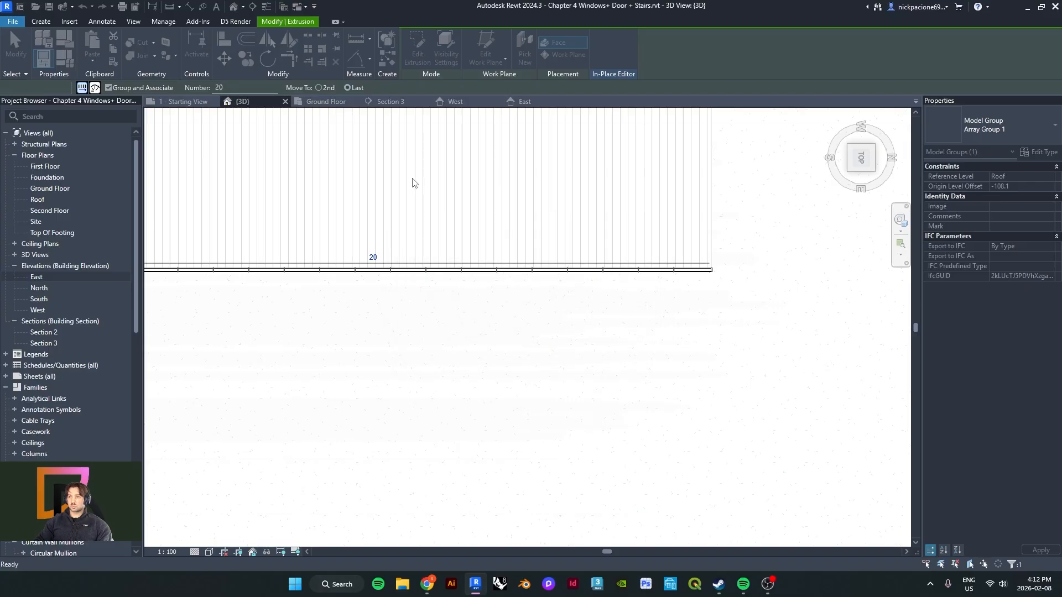
- Examine the arrayed bands along the gutter and at the roof corner from several angles
{"action": "scroll", "coordinate": [503, 340], "scroll_direction": "down", "scroll_amount": 2}
{"action": "middle_click_drag", "start_coordinate": [502, 339], "coordinate": [381, 224], "text": "shift"}
{"action": "middle_click_drag", "start_coordinate": [625, 260], "coordinate": [576, 218], "text": "shift"}
{"action": "scroll", "coordinate": [573, 216], "scroll_direction": "up", "scroll_amount": 5}
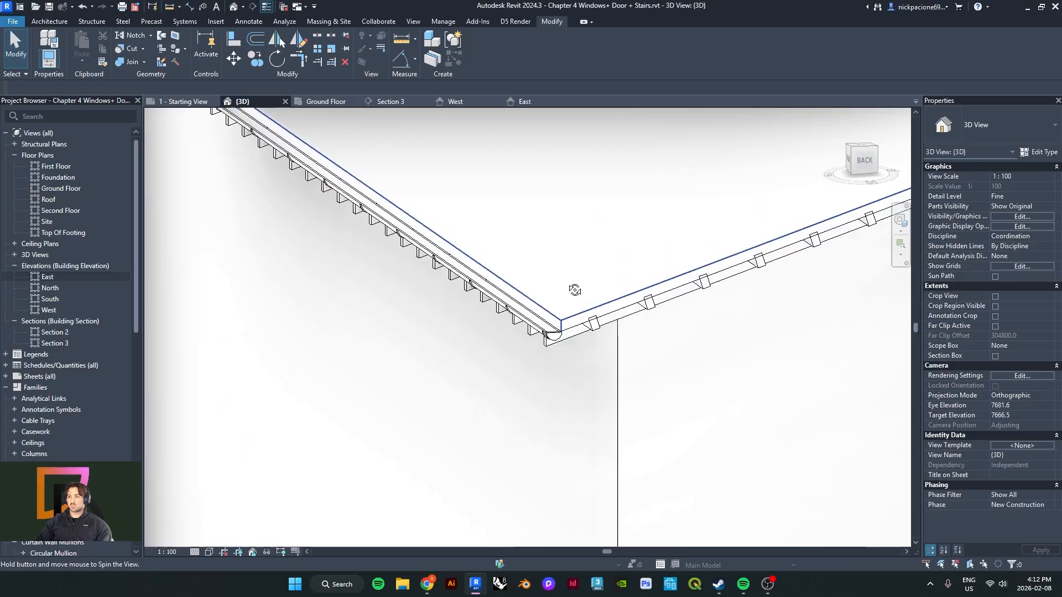
{"action": "middle_click_drag", "start_coordinate": [638, 287], "coordinate": [624, 344], "text": "shift"}
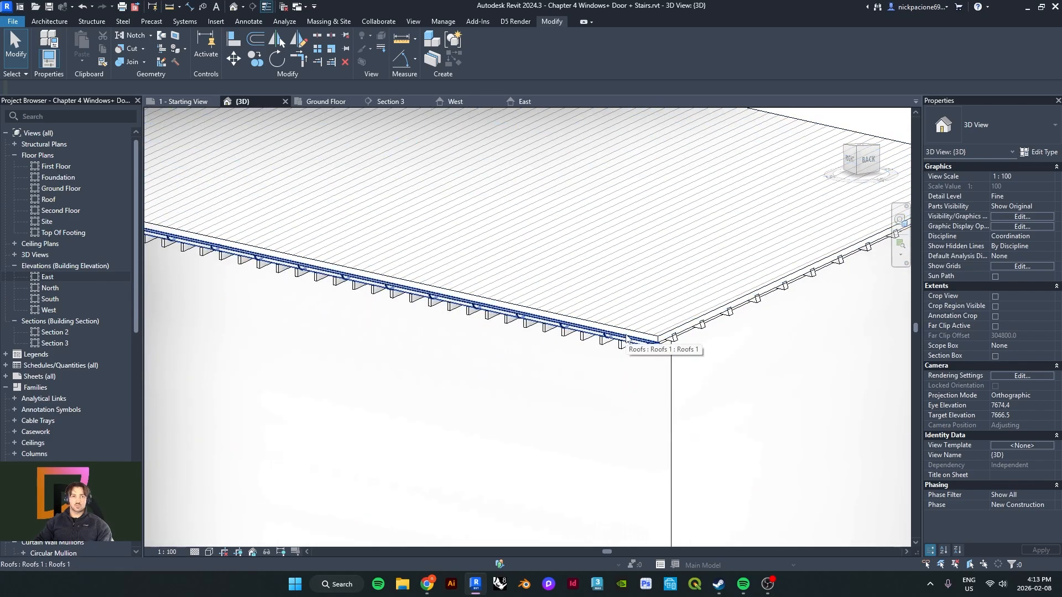
{"action": "left_click", "coordinate": [626, 338]}
{"action": "scroll", "coordinate": [622, 346], "scroll_direction": "up", "scroll_amount": 5}
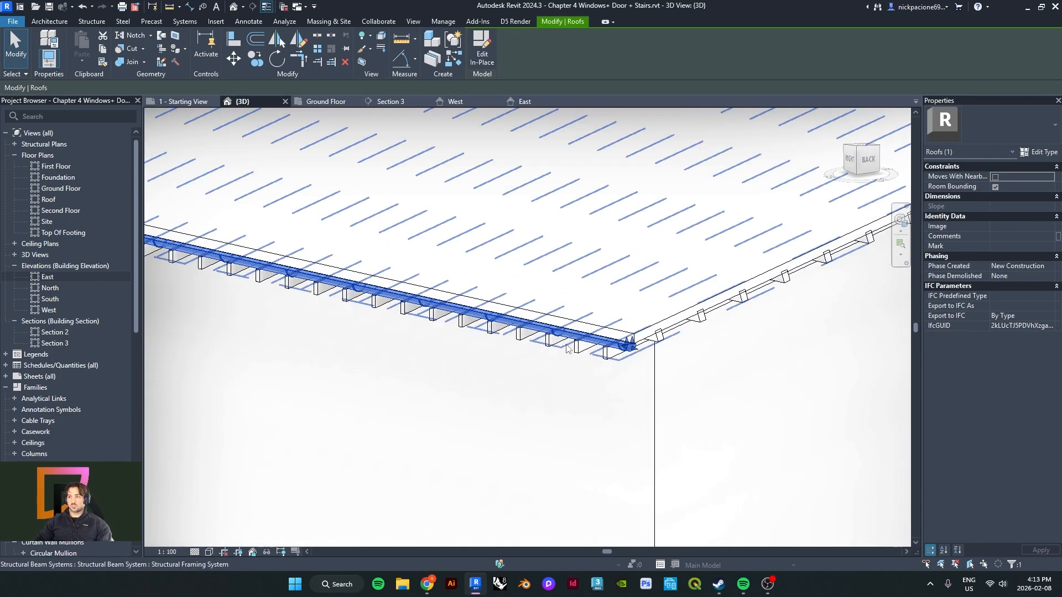
{"action": "key", "text": "Escape"}
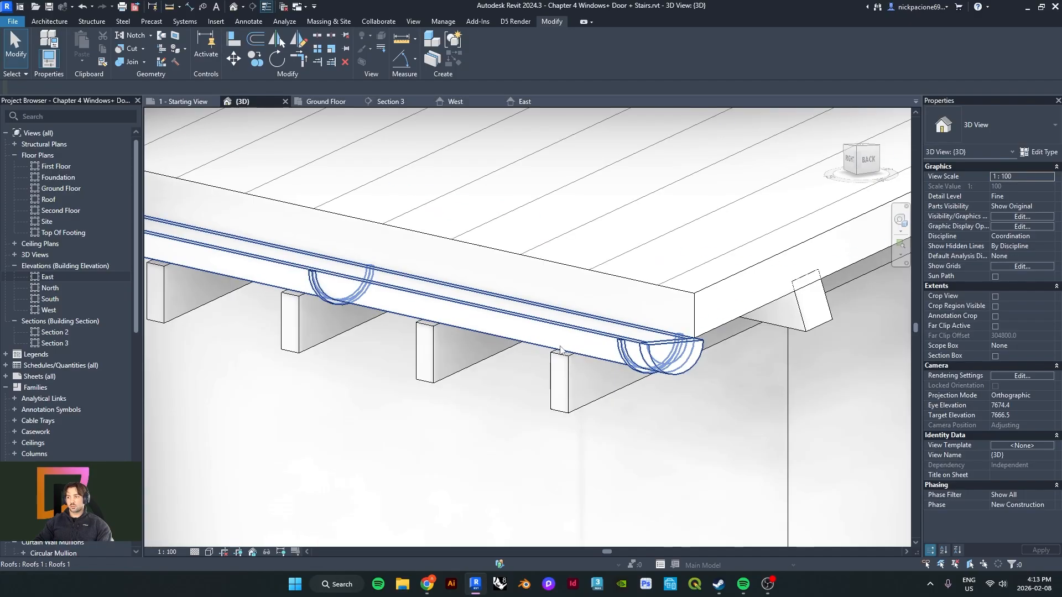
- Select the in-place gutter with its bands and show the roof's gutter side in the Site floor plan
{"action": "left_click", "coordinate": [370, 299]}
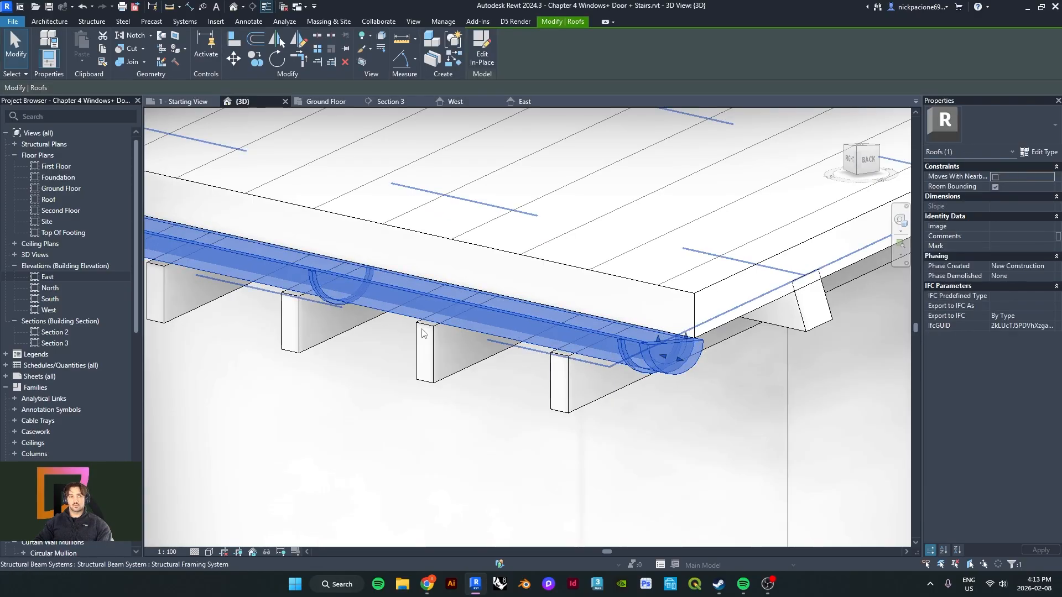
{"action": "scroll", "coordinate": [422, 332], "scroll_direction": "down", "scroll_amount": 5}
{"action": "scroll", "coordinate": [366, 286], "scroll_direction": "up", "scroll_amount": 6}
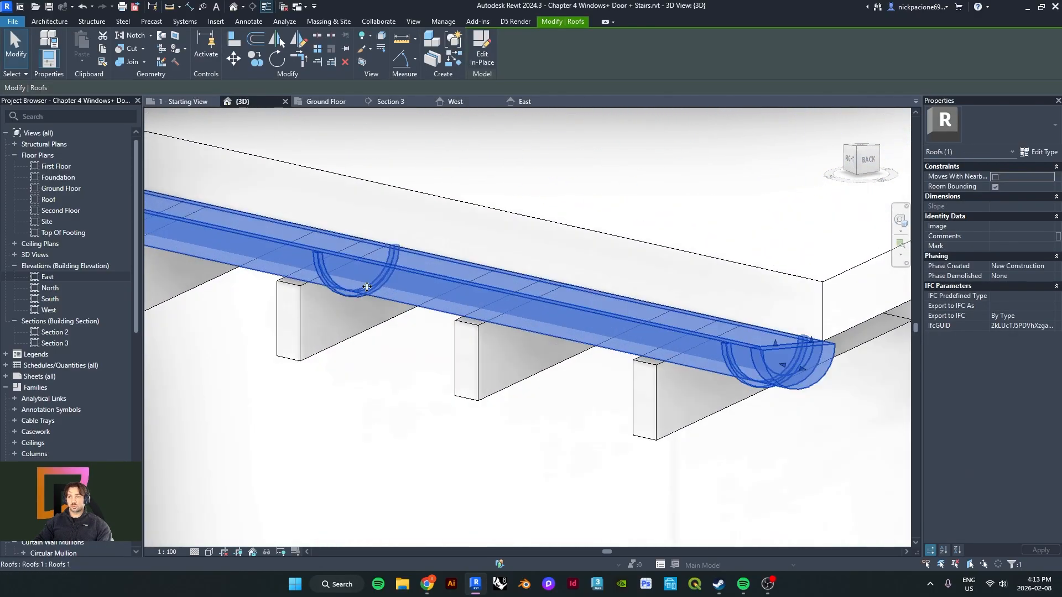
{"action": "scroll", "coordinate": [463, 336], "scroll_direction": "down", "scroll_amount": 6}
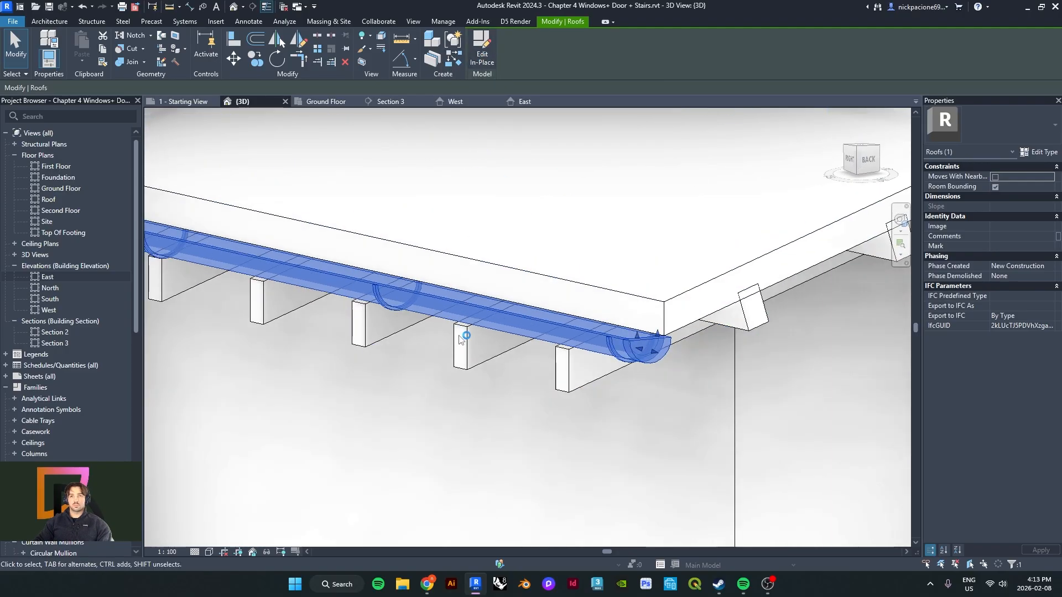
{"action": "middle_click_drag", "start_coordinate": [497, 352], "coordinate": [518, 324], "text": "shift"}
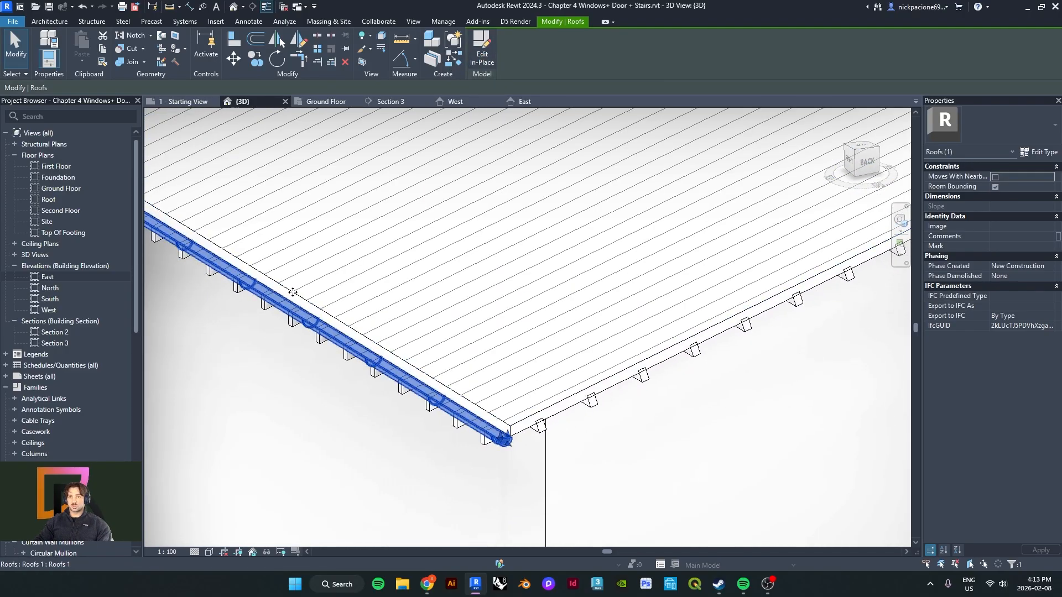
{"action": "scroll", "coordinate": [327, 387], "scroll_direction": "down", "scroll_amount": 2}
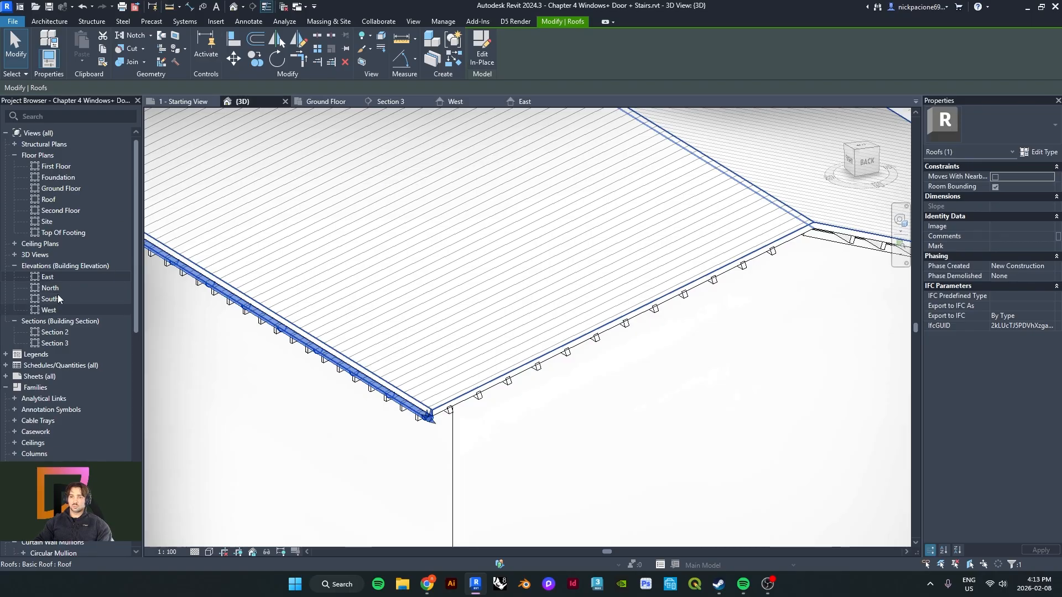
{"action": "double_click", "coordinate": [51, 222]}
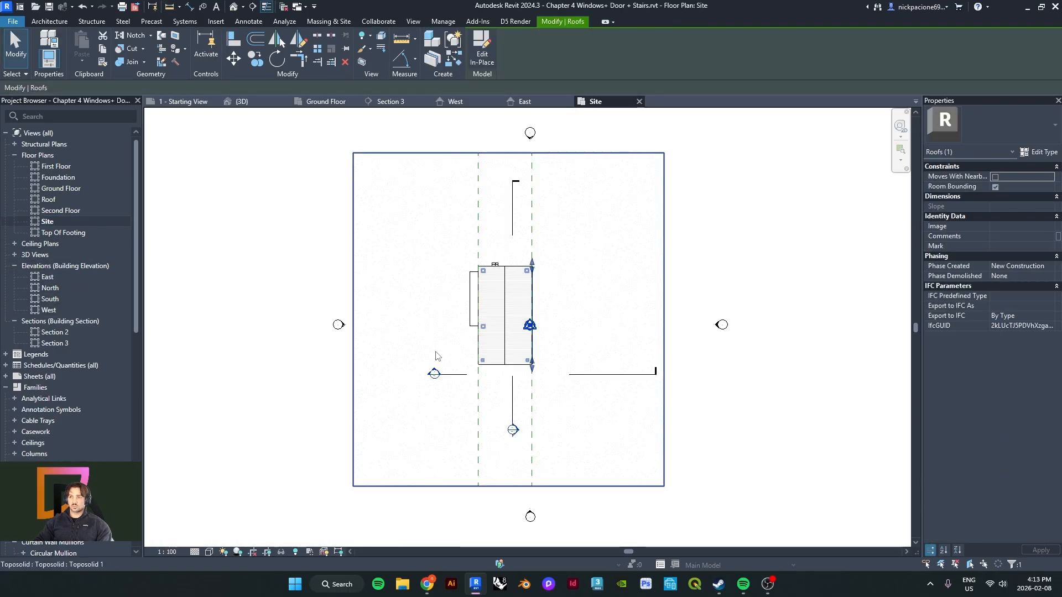
{"action": "scroll", "coordinate": [569, 344], "scroll_direction": "up", "scroll_amount": 6}
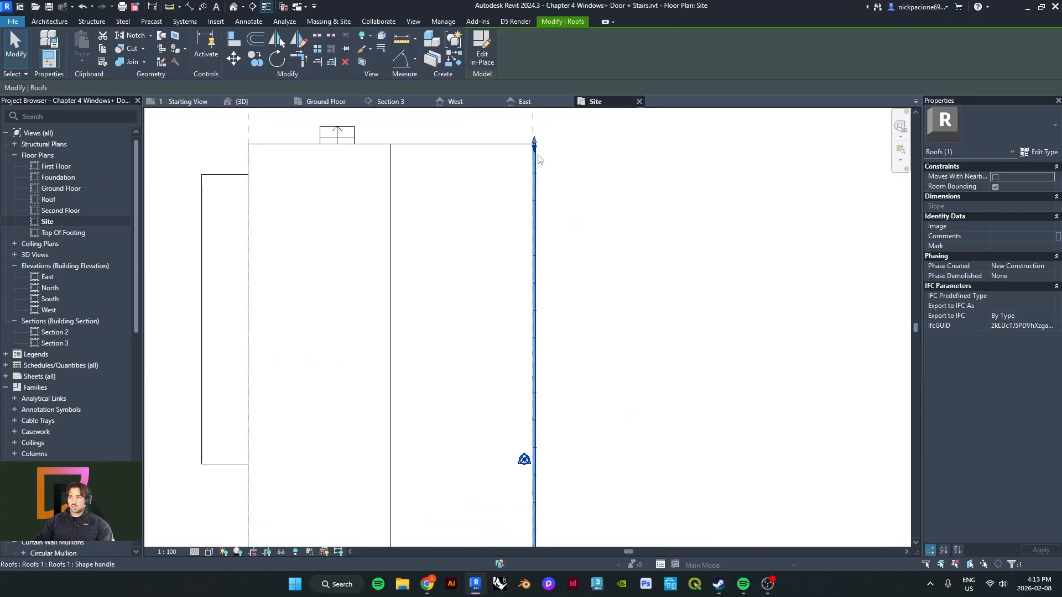
{"action": "scroll", "coordinate": [532, 146], "scroll_direction": "down", "scroll_amount": 3}
{"action": "middle_click_drag", "start_coordinate": [525, 169], "coordinate": [613, 184]}
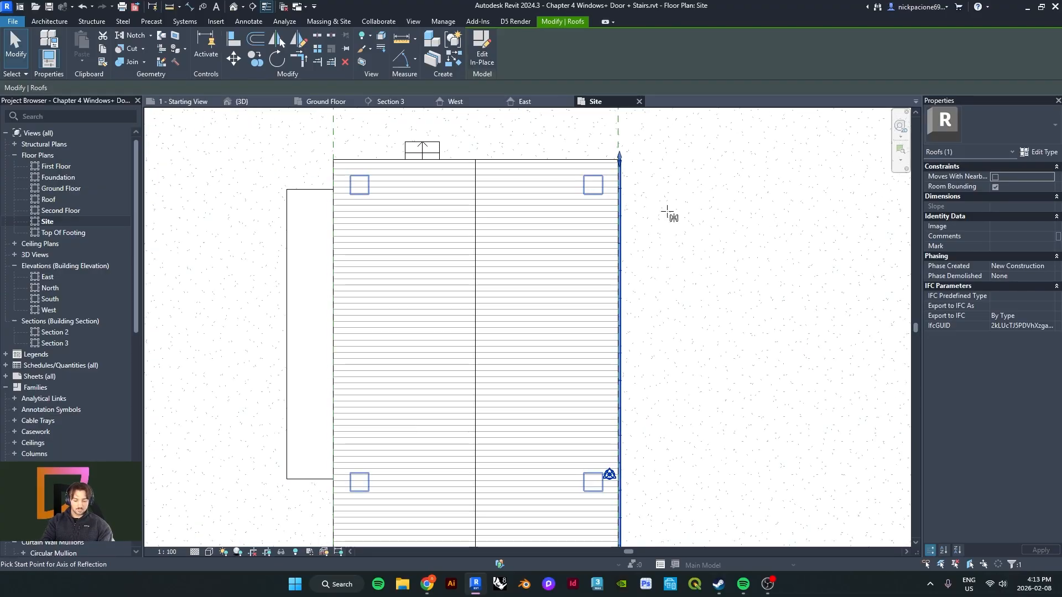
- Mirror a copy of the gutter about an axis drawn along the roof ridge onto the opposite eave
{"action": "scroll", "coordinate": [490, 161], "scroll_direction": "up", "scroll_amount": 1}
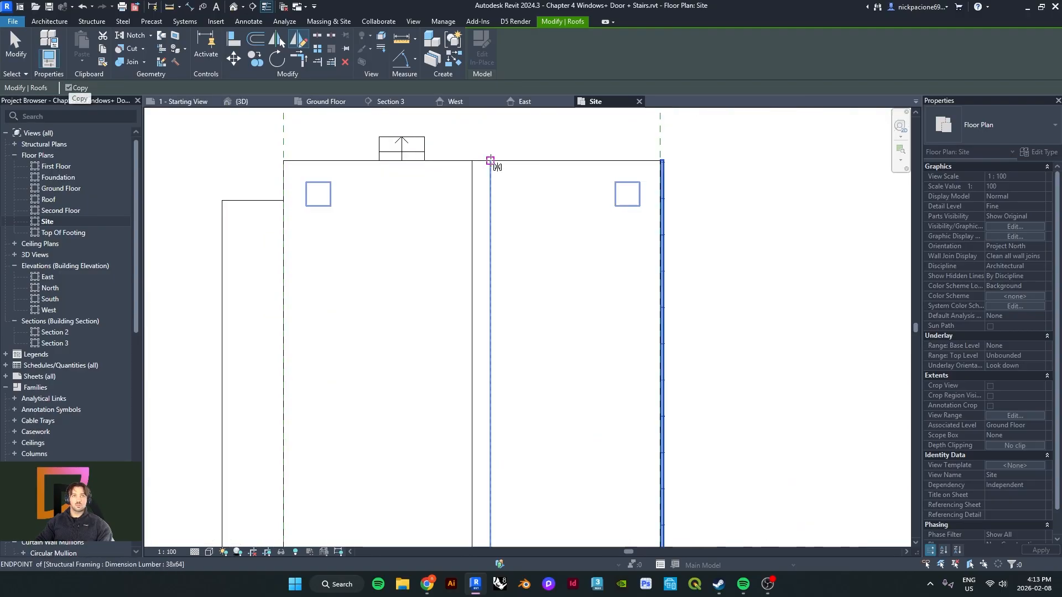
{"action": "scroll", "coordinate": [490, 162], "scroll_direction": "up", "scroll_amount": 4}
{"action": "left_click", "coordinate": [465, 159]}
{"action": "scroll", "coordinate": [465, 387], "scroll_direction": "down", "scroll_amount": 3}
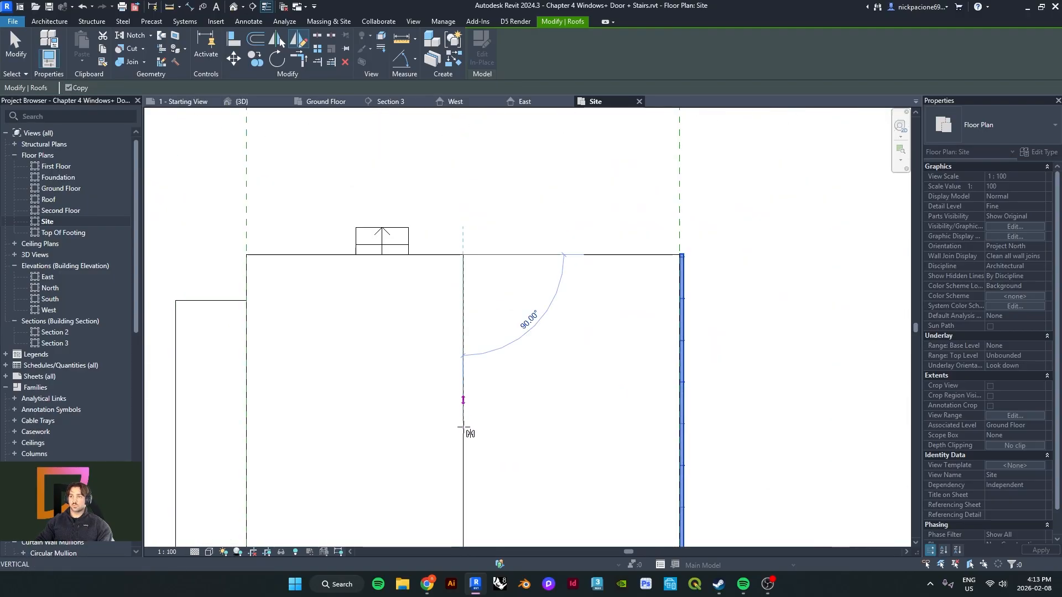
{"action": "scroll", "coordinate": [463, 427], "scroll_direction": "down", "scroll_amount": 2}
{"action": "middle_click_drag", "start_coordinate": [464, 427], "coordinate": [408, 201]}
{"action": "middle_click_drag", "start_coordinate": [439, 389], "coordinate": [398, 202]}
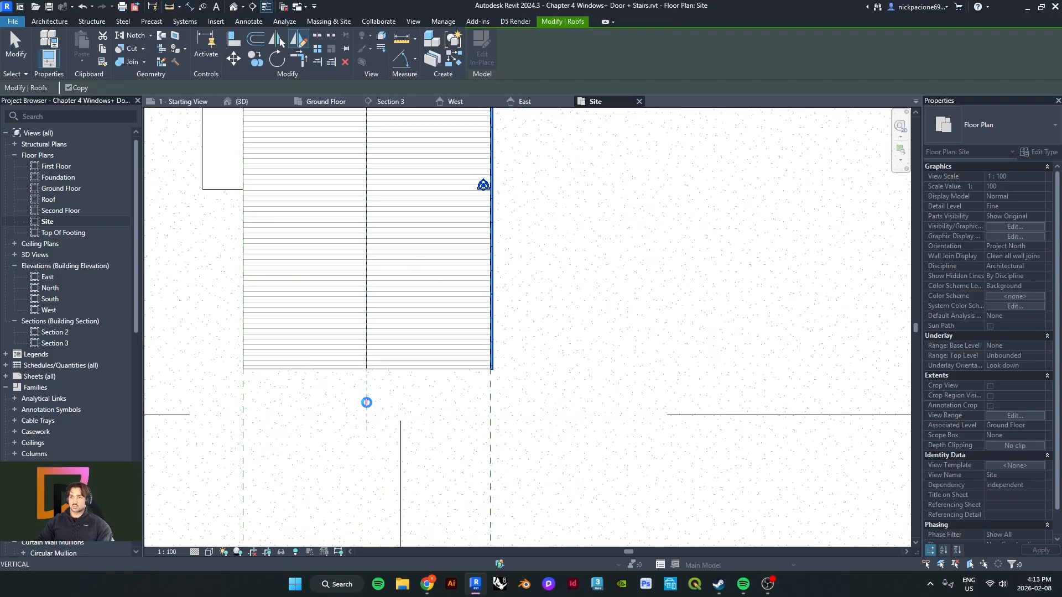
{"action": "left_click", "coordinate": [366, 402]}
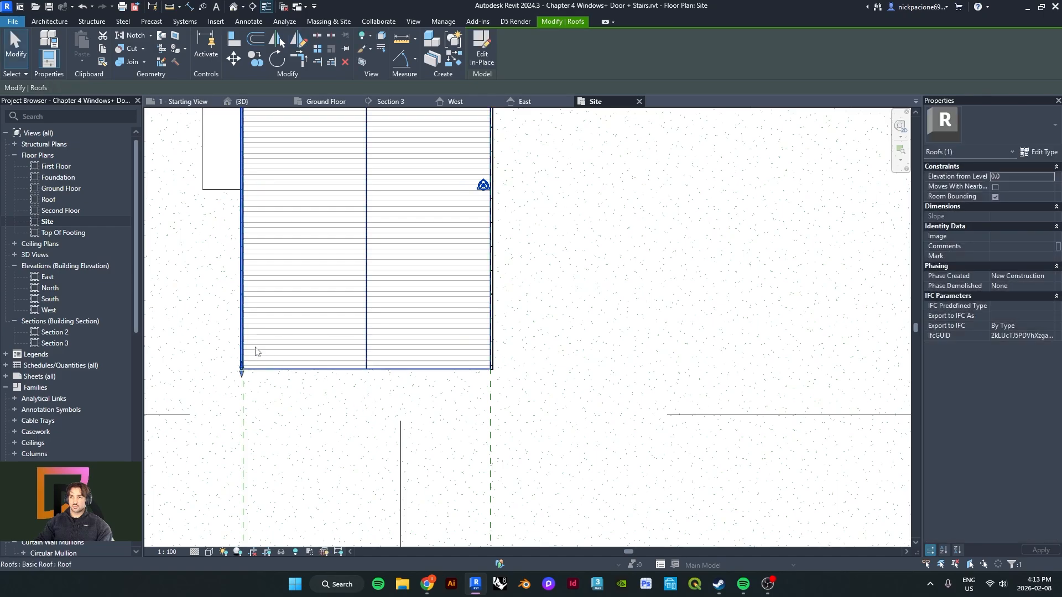
- Examine the mirrored gutter along its eave and the whole roof from several angles in the 3D view
{"action": "left_click", "coordinate": [234, 7]}
{"action": "scroll", "coordinate": [520, 323], "scroll_direction": "down", "scroll_amount": 2}
{"action": "middle_click_drag", "start_coordinate": [657, 348], "coordinate": [492, 317]}
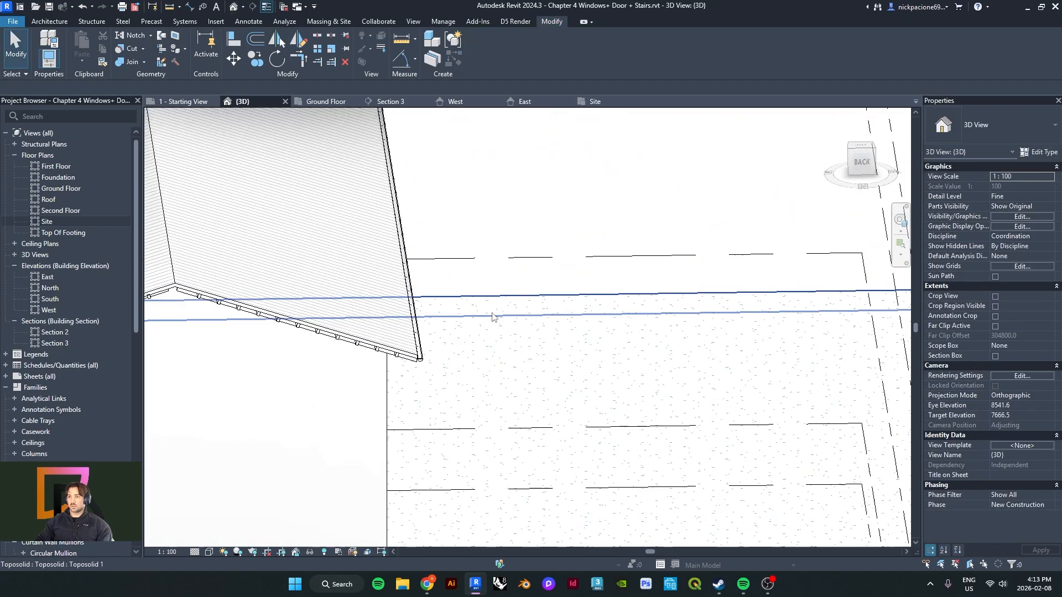
{"action": "scroll", "coordinate": [426, 362], "scroll_direction": "up", "scroll_amount": 5}
{"action": "middle_click_drag", "start_coordinate": [455, 379], "coordinate": [454, 346]}
{"action": "middle_click_drag", "start_coordinate": [454, 345], "coordinate": [802, 386]}
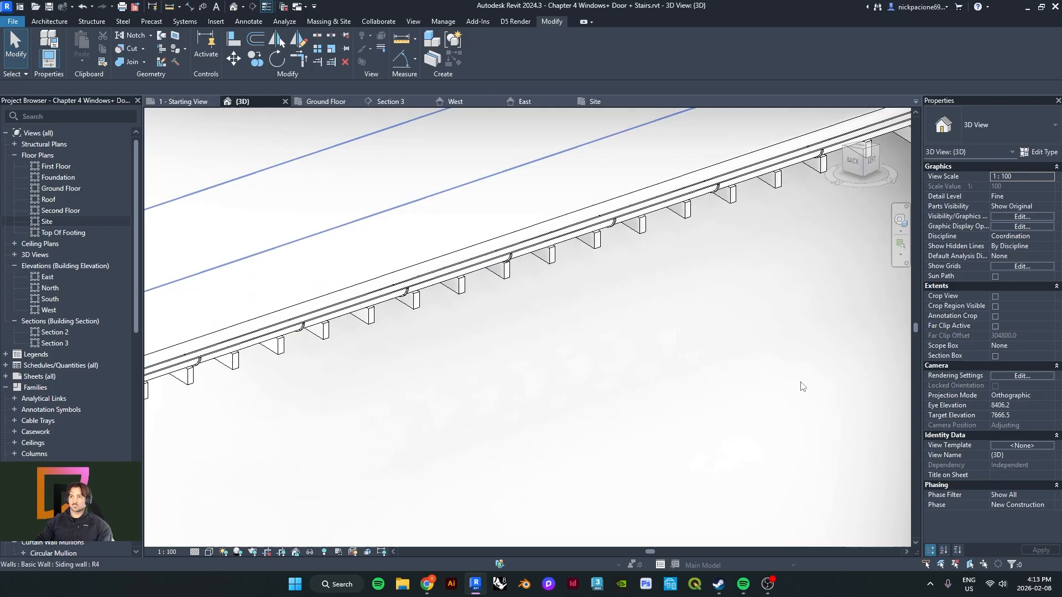
{"action": "scroll", "coordinate": [290, 369], "scroll_direction": "down", "scroll_amount": 2}
{"action": "middle_click_drag", "start_coordinate": [166, 376], "coordinate": [602, 360]}
{"action": "scroll", "coordinate": [329, 375], "scroll_direction": "down", "scroll_amount": 1}
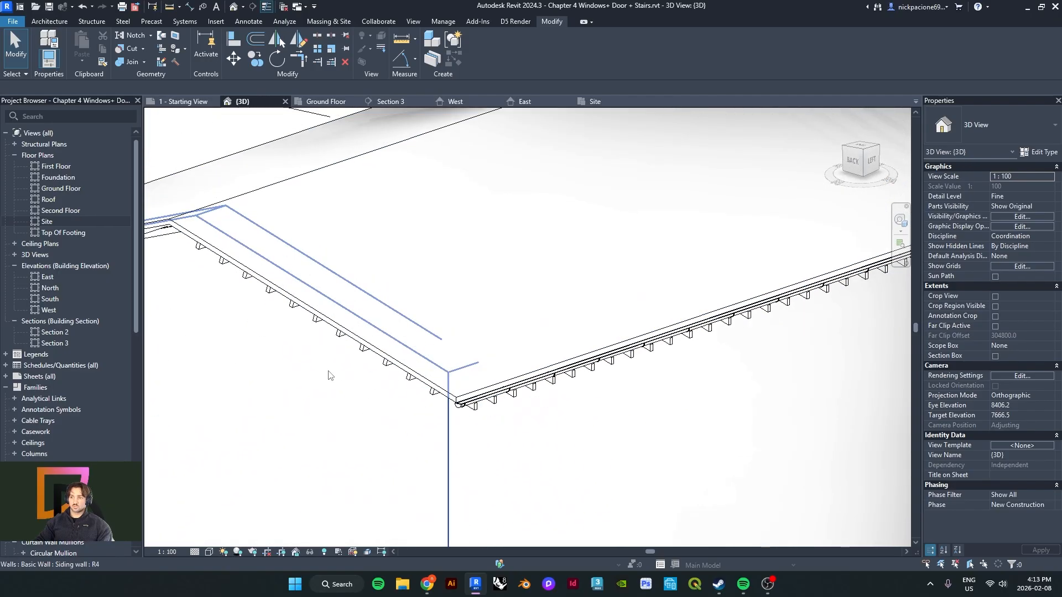
{"action": "middle_click_drag", "start_coordinate": [210, 365], "coordinate": [544, 351]}
{"action": "middle_click_drag", "start_coordinate": [337, 303], "coordinate": [388, 244], "text": "shift"}
{"action": "middle_click_drag", "start_coordinate": [387, 244], "coordinate": [348, 317]}
{"action": "scroll", "coordinate": [478, 330], "scroll_direction": "down", "scroll_amount": 3}
{"action": "middle_click_drag", "start_coordinate": [478, 330], "coordinate": [534, 442]}
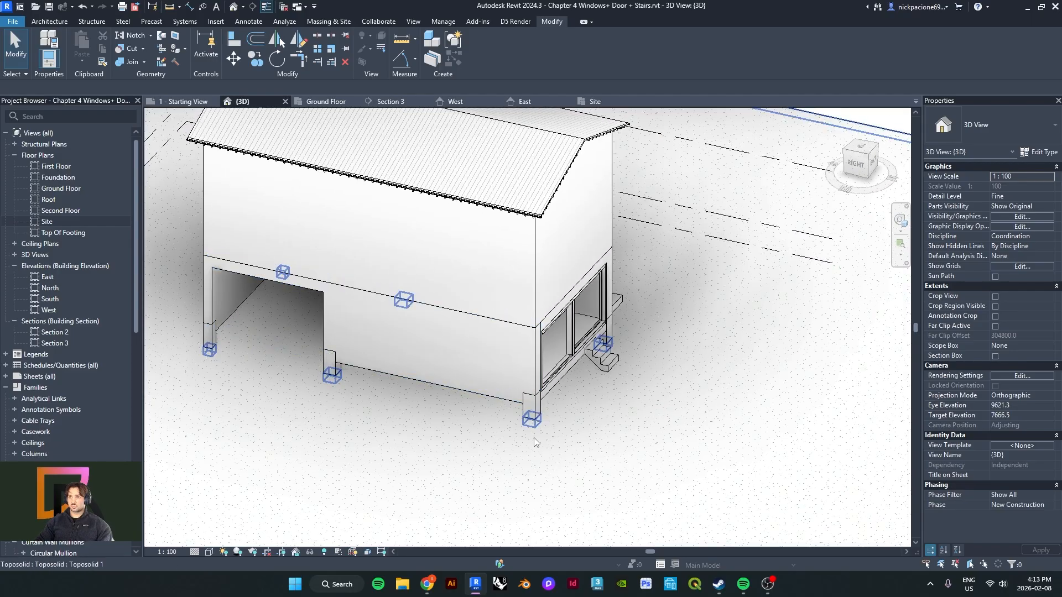
- Examine the long concrete ground-floor wall and its footings beside the carport opening in the 3D view
{"action": "scroll", "coordinate": [415, 402], "scroll_direction": "up", "scroll_amount": 4}
{"action": "middle_click_drag", "start_coordinate": [462, 367], "coordinate": [552, 379], "text": "shift"}
{"action": "scroll", "coordinate": [518, 359], "scroll_direction": "down", "scroll_amount": 1}
{"action": "middle_click_drag", "start_coordinate": [492, 346], "coordinate": [519, 369], "text": "shift"}
{"action": "scroll", "coordinate": [519, 369], "scroll_direction": "down", "scroll_amount": 2}
{"action": "middle_click_drag", "start_coordinate": [490, 304], "coordinate": [531, 367]}
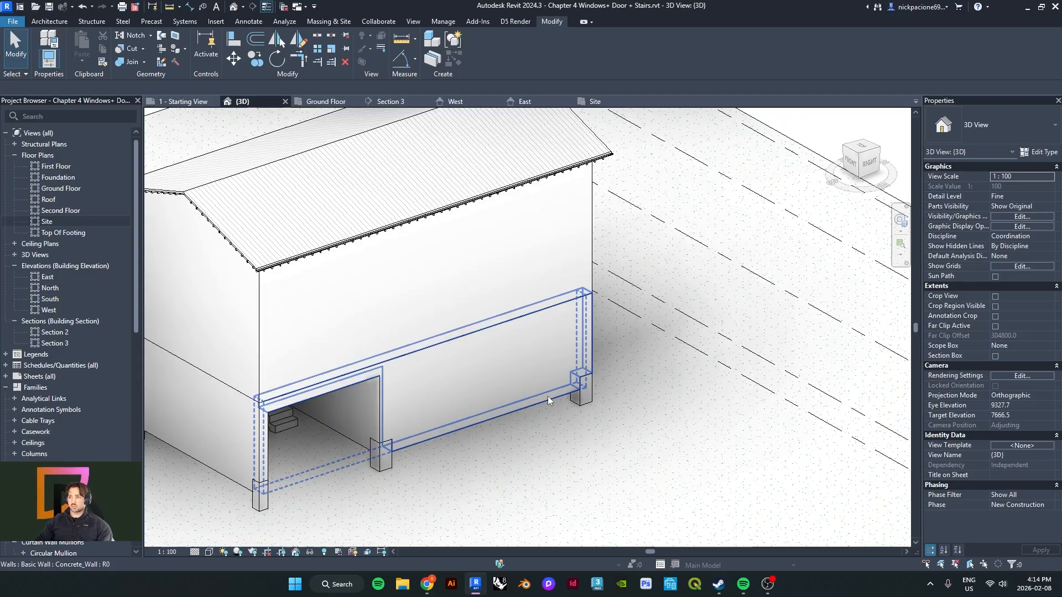
{"action": "scroll", "coordinate": [510, 409], "scroll_direction": "up", "scroll_amount": 5}
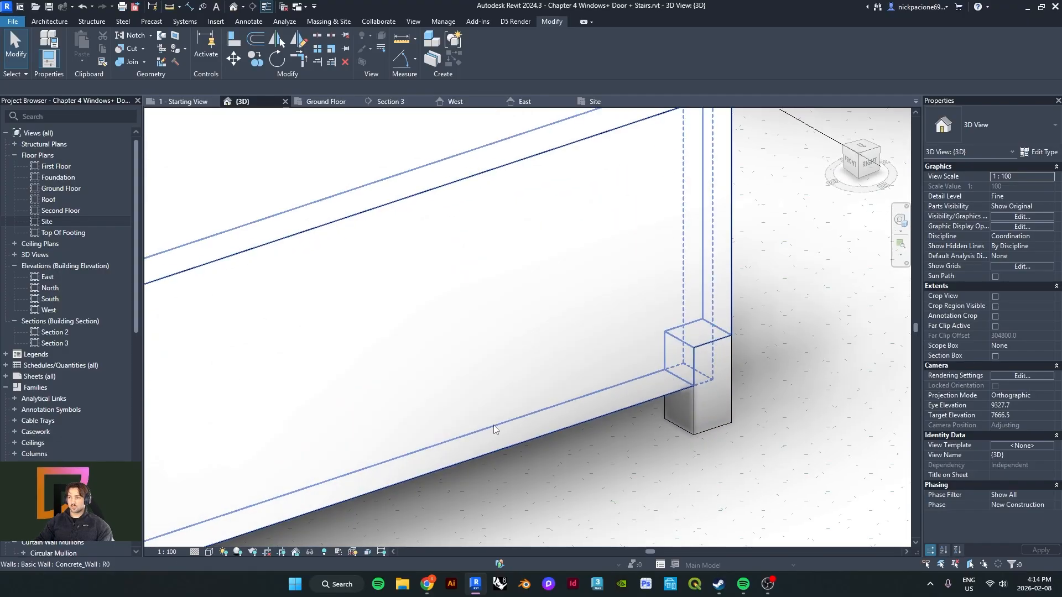
{"action": "scroll", "coordinate": [495, 429], "scroll_direction": "down", "scroll_amount": 3}
{"action": "middle_click_drag", "start_coordinate": [569, 398], "coordinate": [631, 403], "text": "shift"}
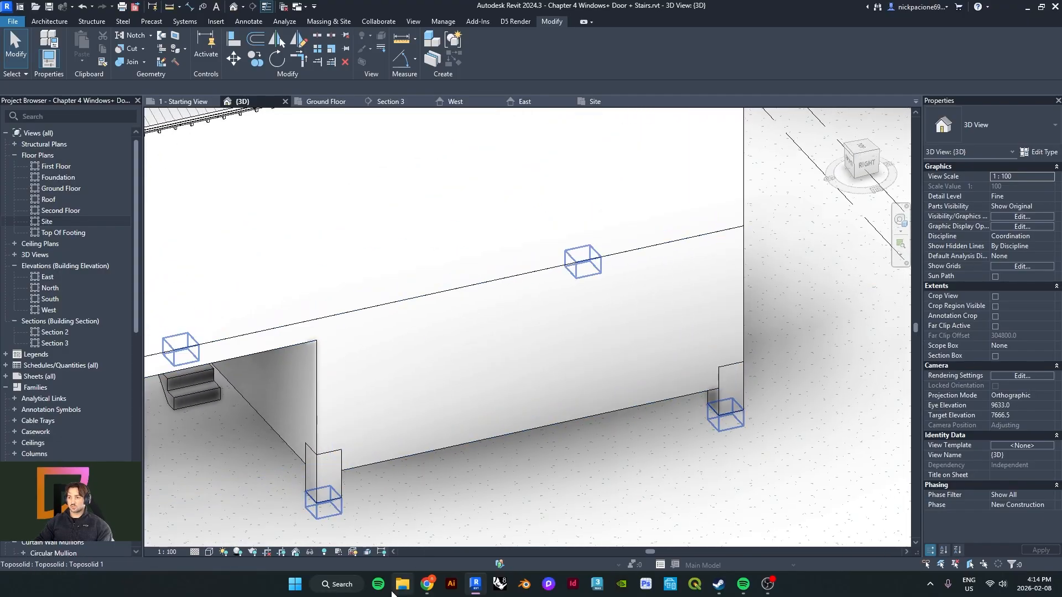
- Switch to Chrome and look through the Dezeen article for exterior photos of The Wandering House
{"action": "left_click", "coordinate": [427, 584]}
{"action": "scroll", "coordinate": [438, 396], "scroll_direction": "down", "scroll_amount": 5}
{"action": "left_click", "coordinate": [101, 9]}
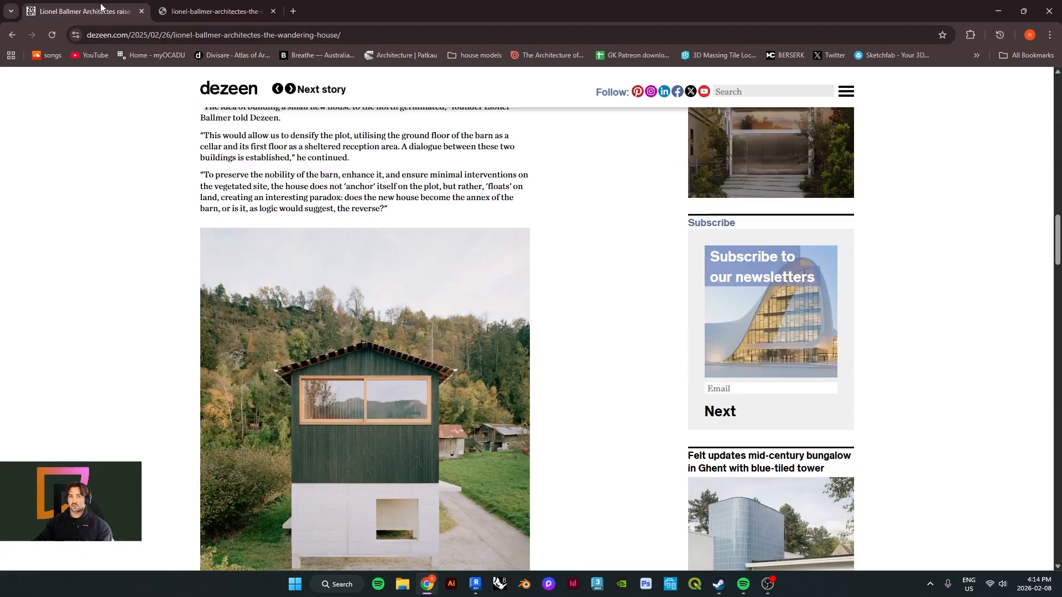
{"action": "scroll", "coordinate": [437, 459], "scroll_direction": "down", "scroll_amount": 15}
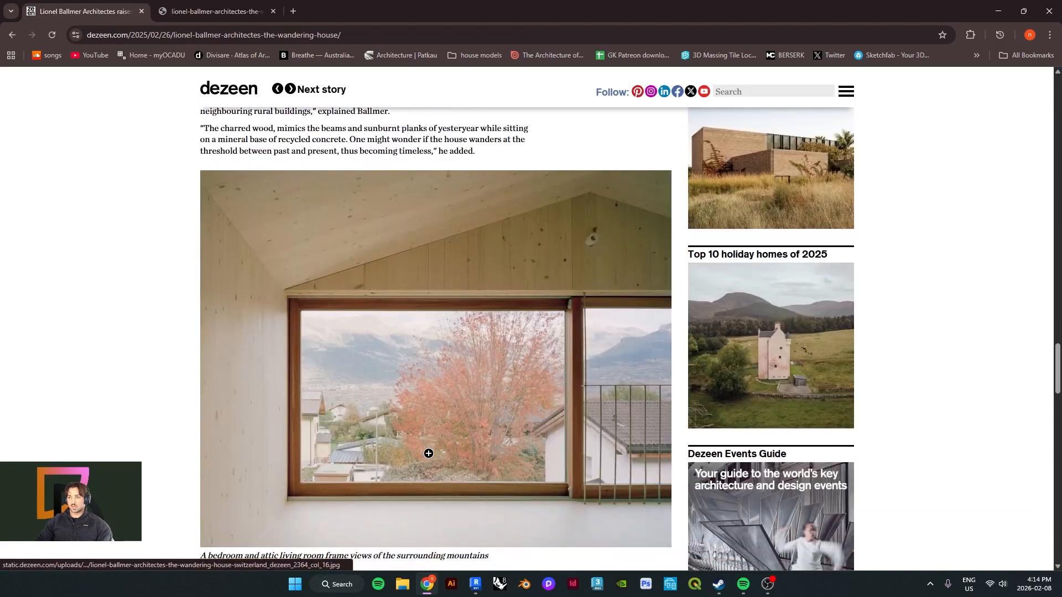
{"action": "scroll", "coordinate": [429, 453], "scroll_direction": "down", "scroll_amount": 10}
{"action": "scroll", "coordinate": [424, 448], "scroll_direction": "up", "scroll_amount": 20}
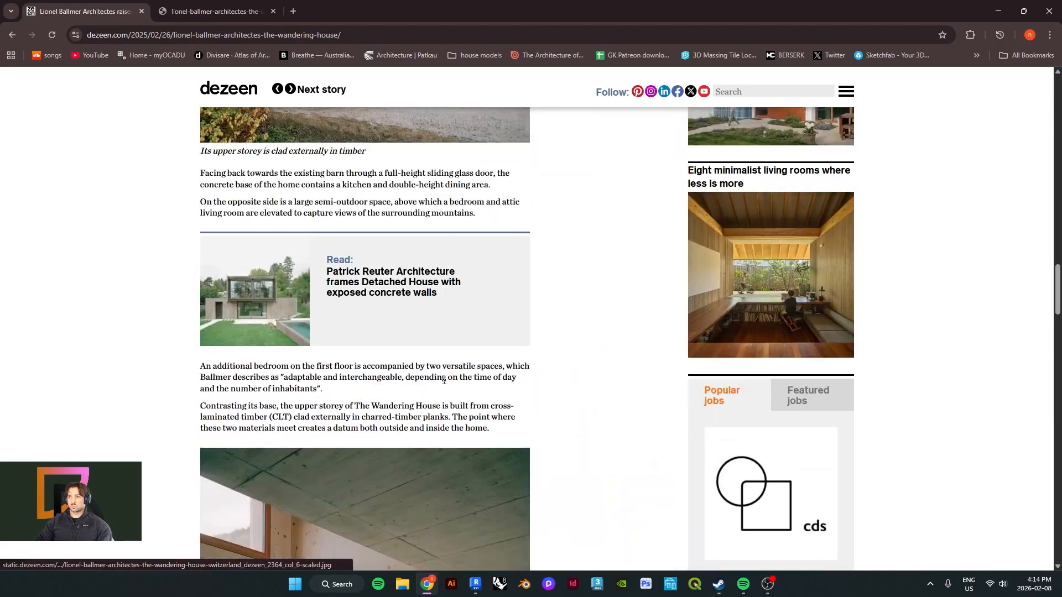
{"action": "scroll", "coordinate": [444, 381], "scroll_direction": "up", "scroll_amount": 20}
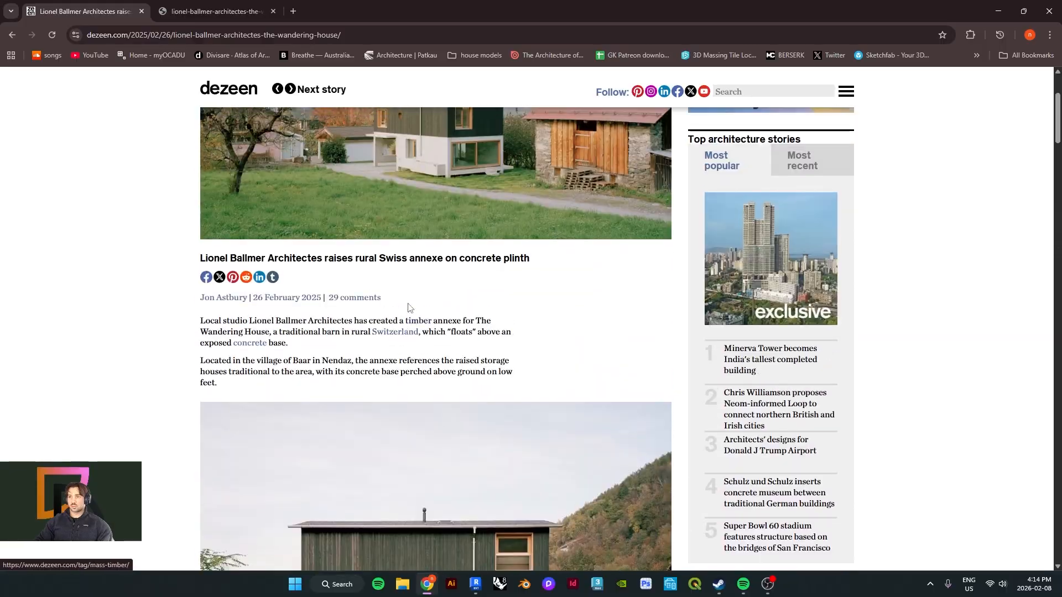
- Enlarge the article's lead photo of the house and open the image in a new tab
{"action": "scroll", "coordinate": [409, 307], "scroll_direction": "up", "scroll_amount": 6}
{"action": "left_click", "coordinate": [426, 425]}
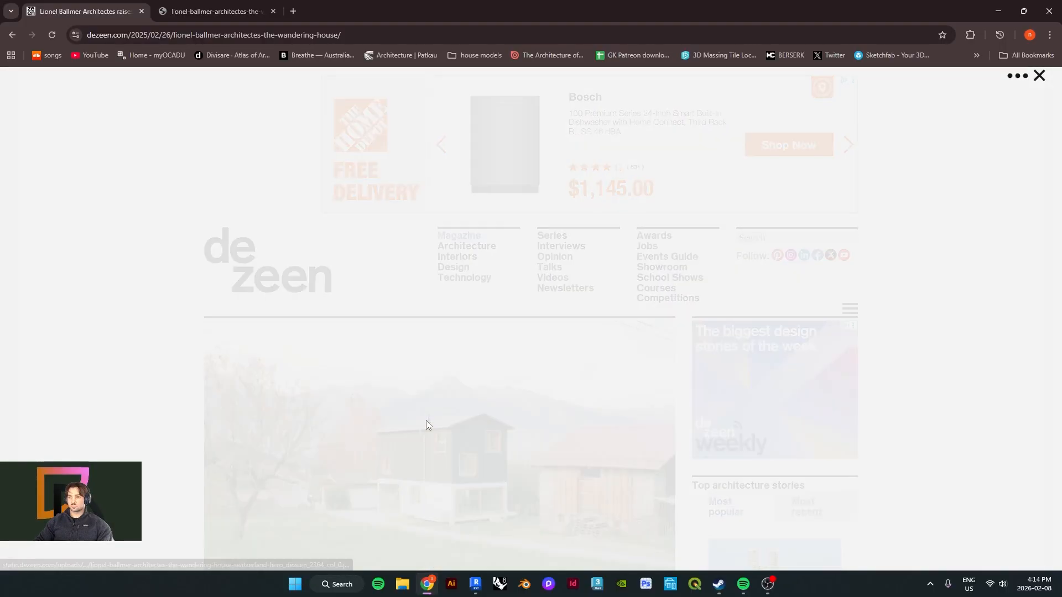
{"action": "right_click", "coordinate": [488, 260]}
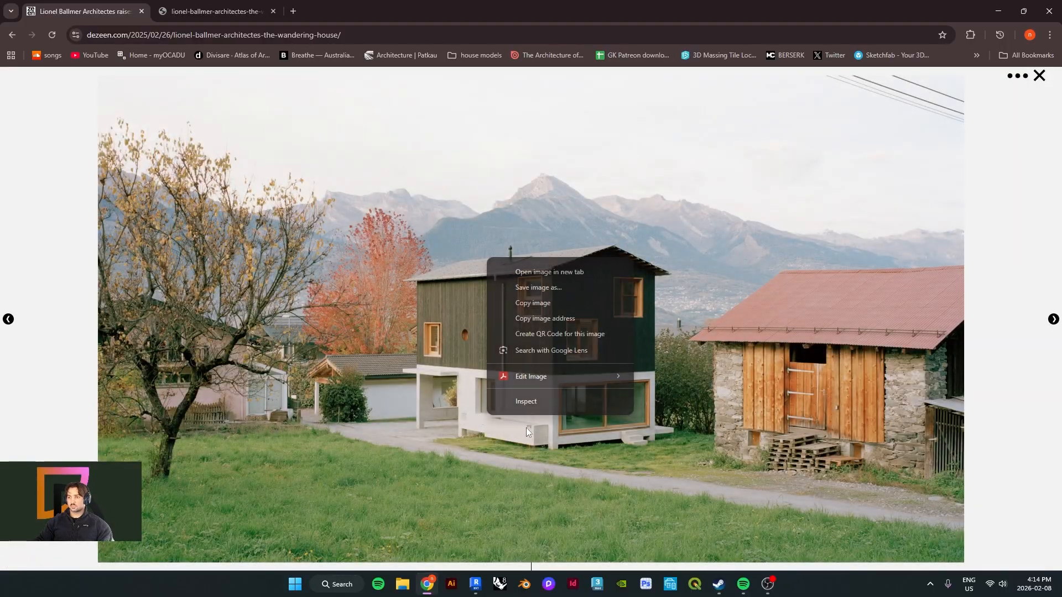
{"action": "left_click", "coordinate": [564, 276]}
- Zoom into the already open hero photo and examine the downpipe and concrete trough on the house's long side
{"action": "left_click", "coordinate": [211, 7]}
{"action": "scroll", "coordinate": [543, 413], "scroll_direction": "down", "scroll_amount": 5}
{"action": "left_click", "coordinate": [611, 370]}
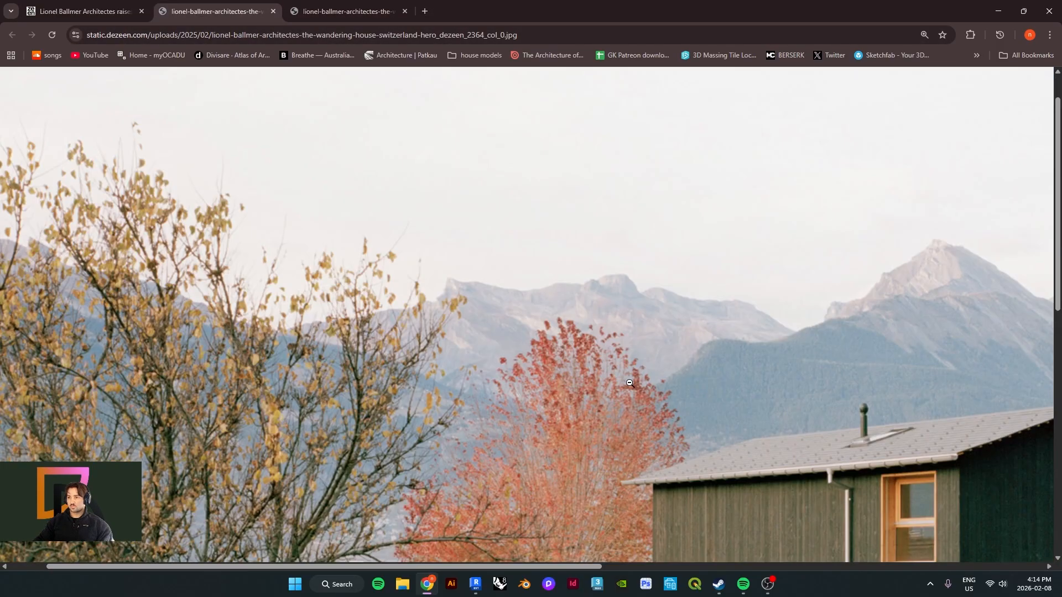
{"action": "scroll", "coordinate": [630, 382], "scroll_direction": "down", "scroll_amount": 9}
{"action": "scroll", "coordinate": [729, 549], "scroll_direction": "right", "scroll_amount": 6}
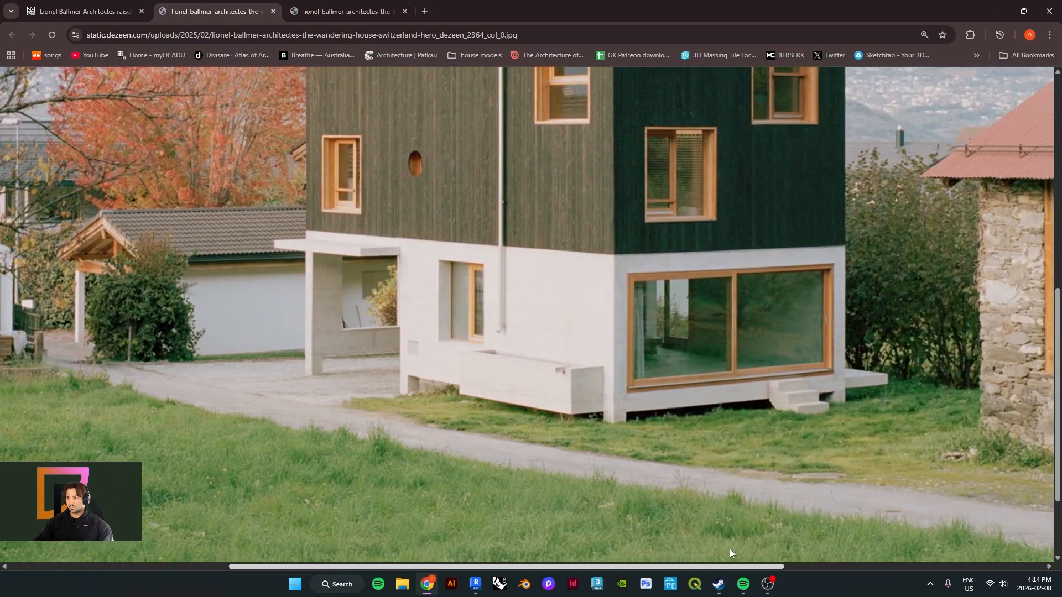
{"action": "scroll", "coordinate": [729, 549], "scroll_direction": "up", "scroll_amount": 1}
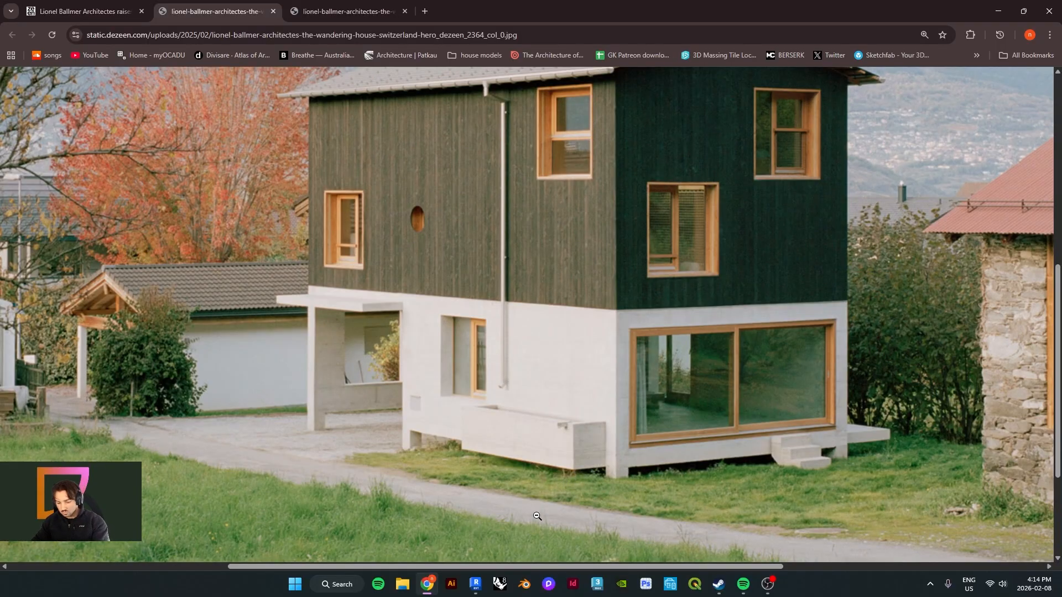
- Capture the house's downpipe side with Snipping Tool, circle the downpipe and concrete trough in green, and close the snip
{"action": "key", "text": "super+shift+s"}
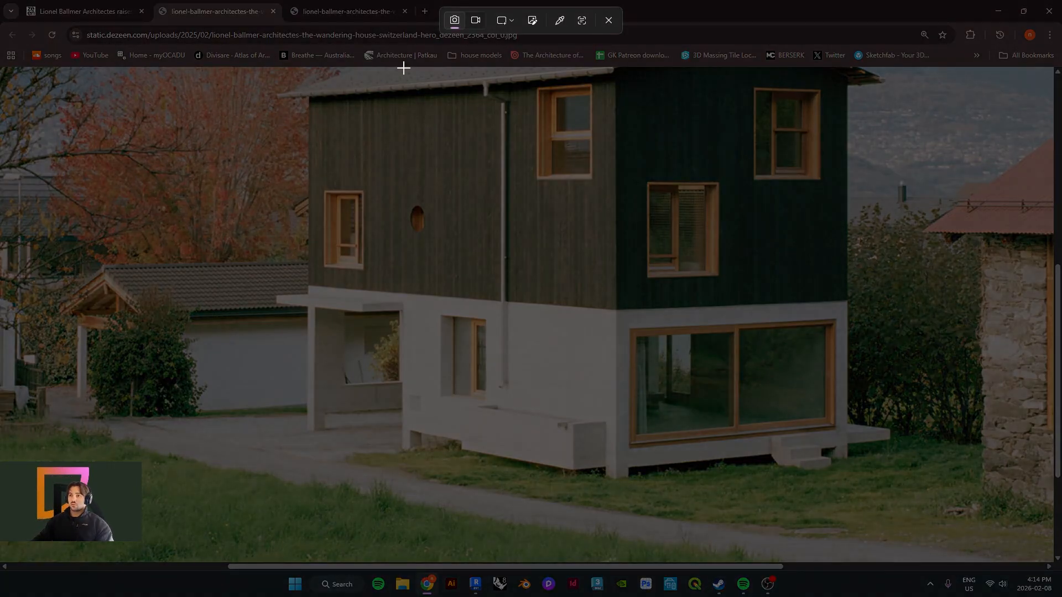
{"action": "left_click_drag", "start_coordinate": [403, 67], "coordinate": [675, 502]}
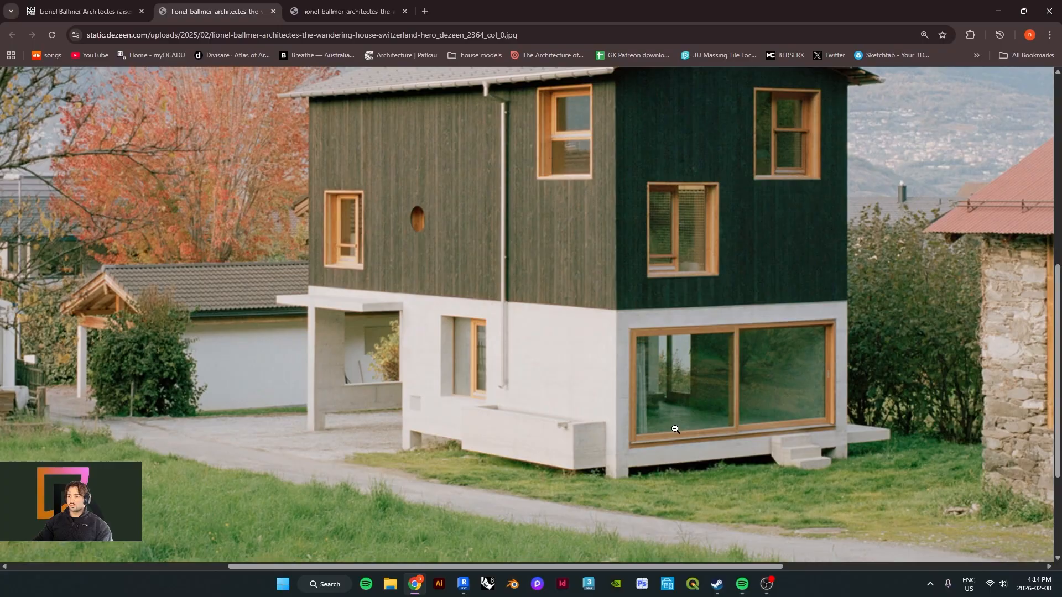
{"action": "left_click", "coordinate": [964, 470]}
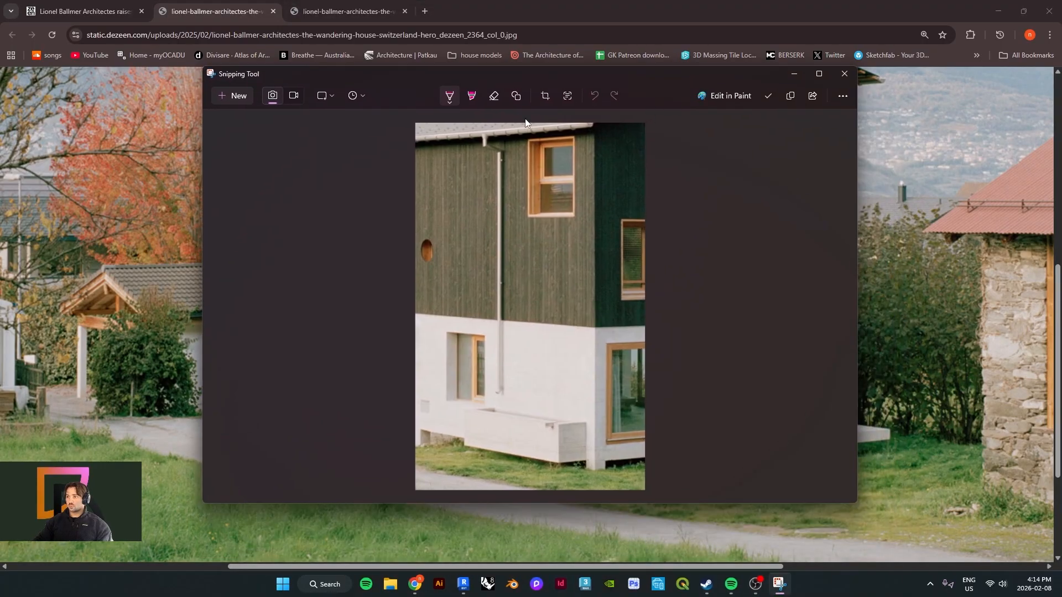
{"action": "left_click", "coordinate": [453, 102]}
{"action": "left_click", "coordinate": [407, 204]}
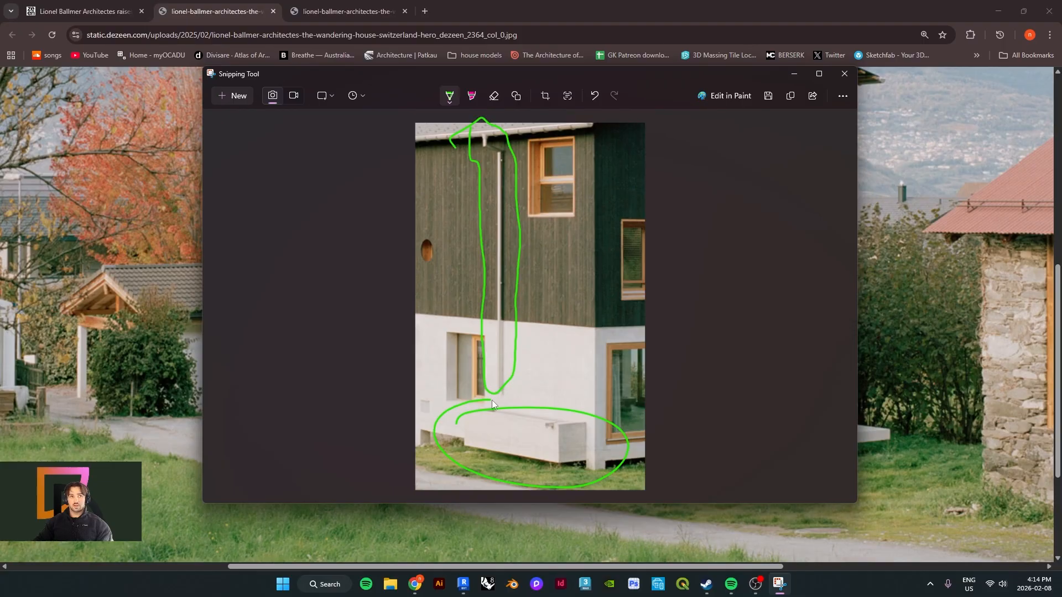
{"action": "left_click", "coordinate": [848, 78]}
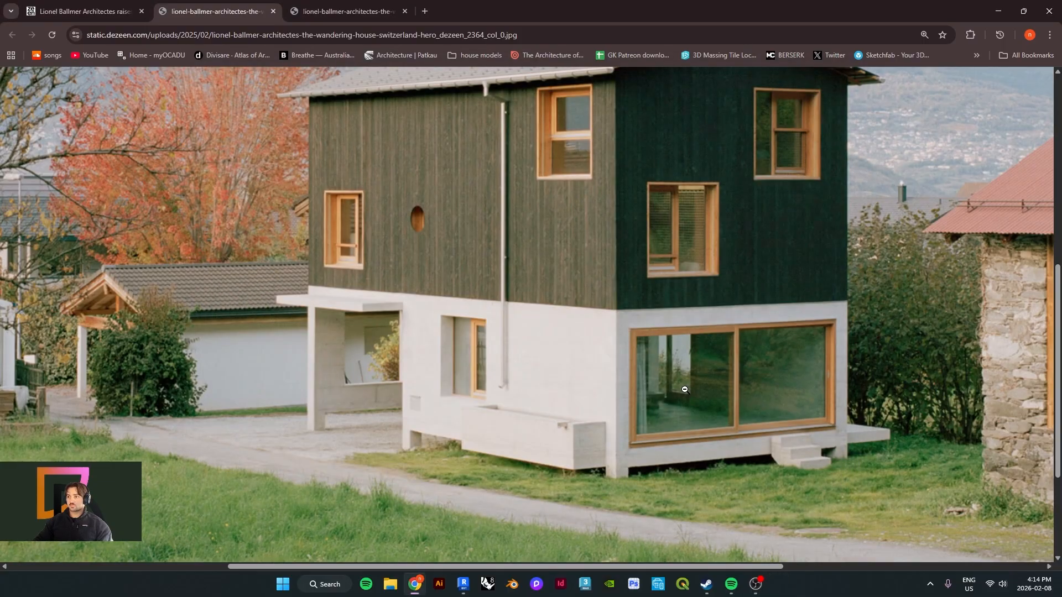
- Switch back to Revit and view the full long facade with the concrete ground-floor wall and carport opening
{"action": "left_click", "coordinate": [998, 10]}
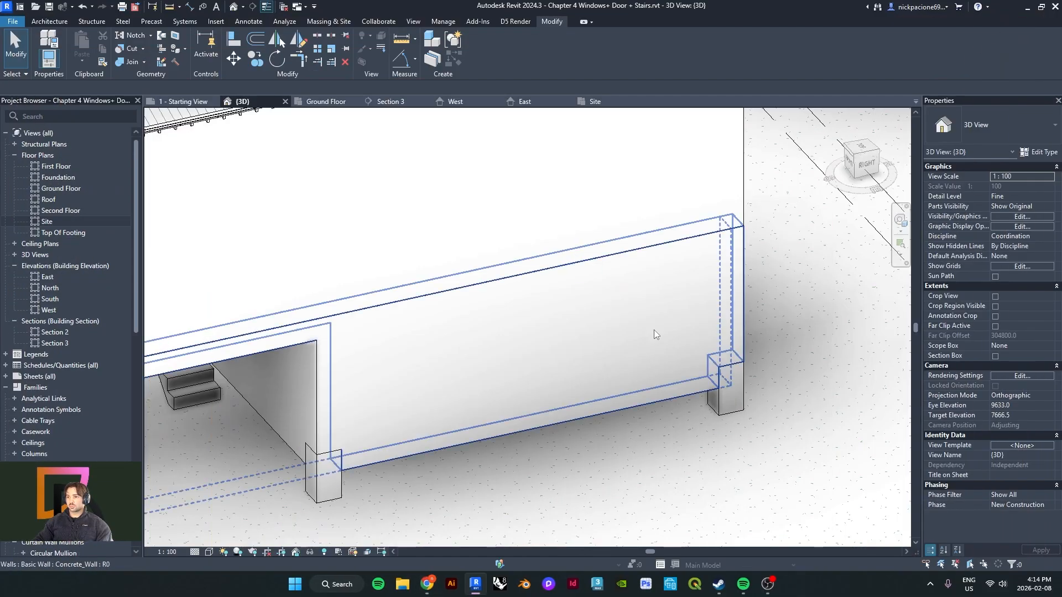
{"action": "scroll", "coordinate": [478, 461], "scroll_direction": "down", "scroll_amount": 5}
{"action": "middle_click_drag", "start_coordinate": [479, 461], "coordinate": [521, 470], "text": "shift"}
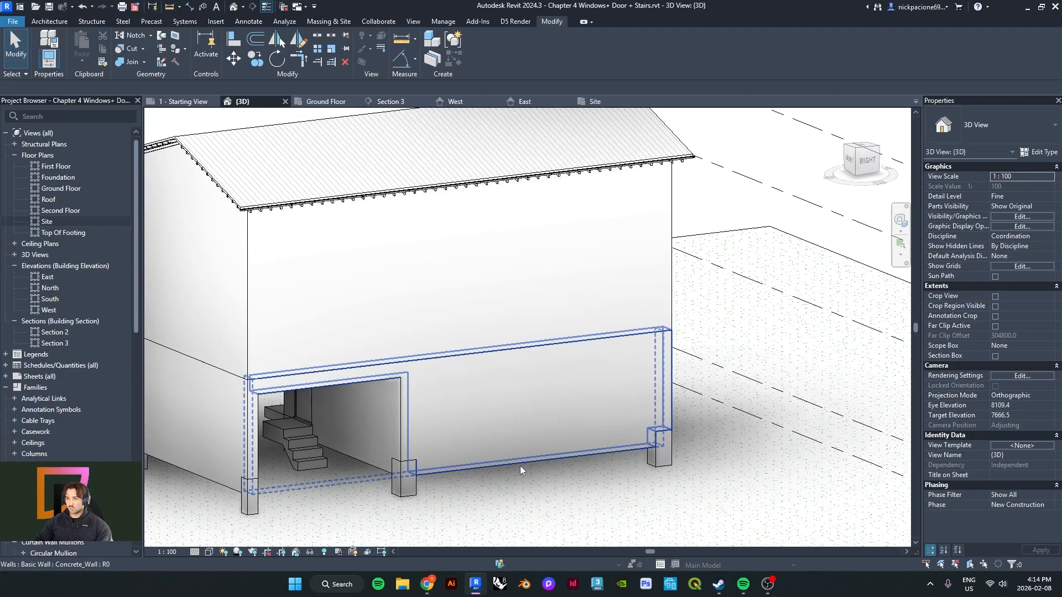
- Check the North and West elevations, then open the East elevation and view the whole long facade with the carport opening
{"action": "scroll", "coordinate": [506, 471], "scroll_direction": "down", "scroll_amount": 4}
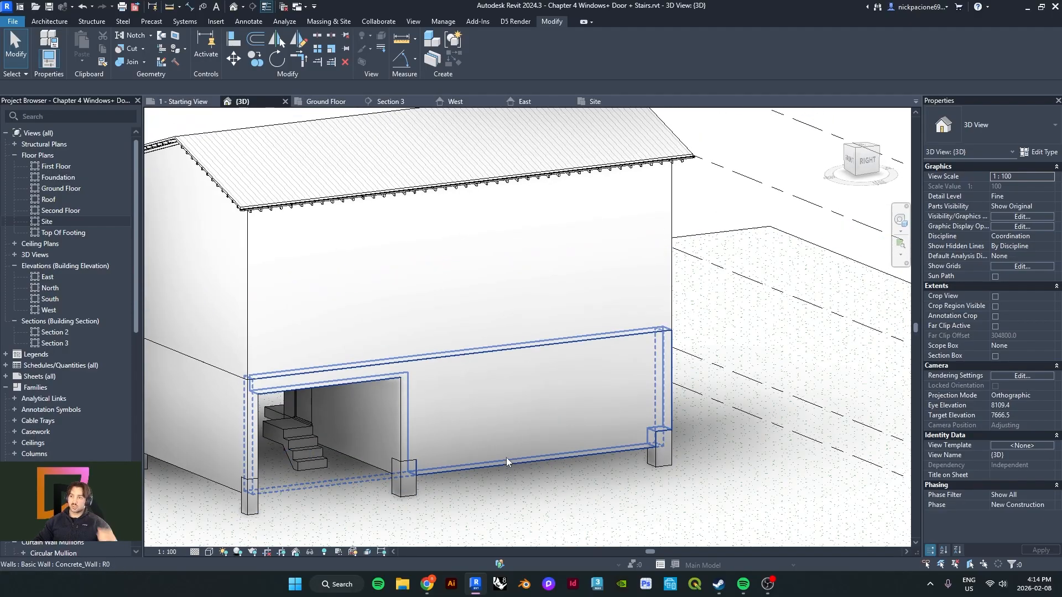
{"action": "middle_click_drag", "start_coordinate": [506, 471], "coordinate": [475, 459], "text": "shift"}
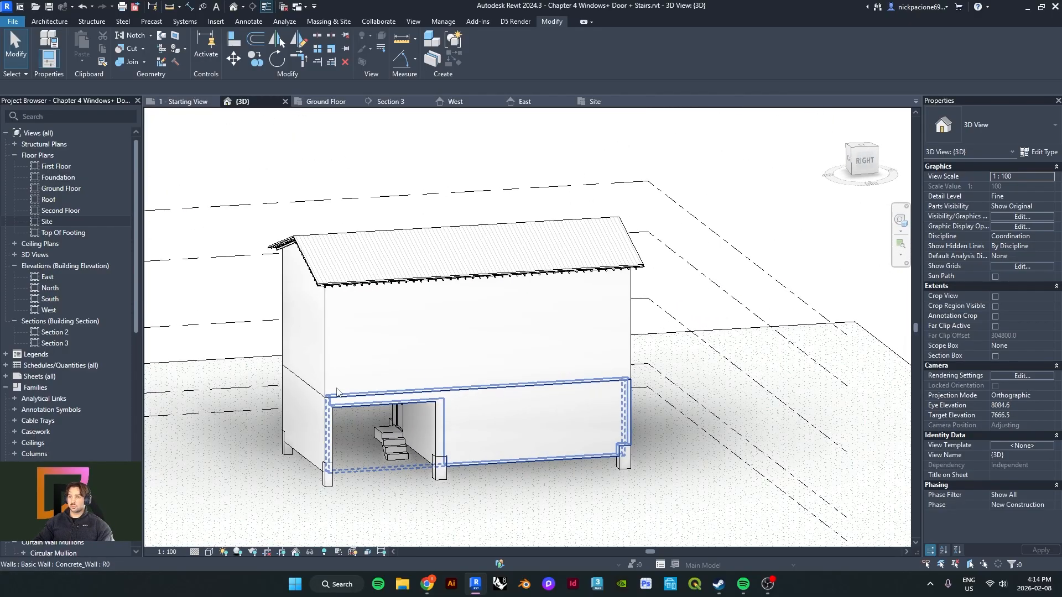
{"action": "double_click", "coordinate": [58, 288]}
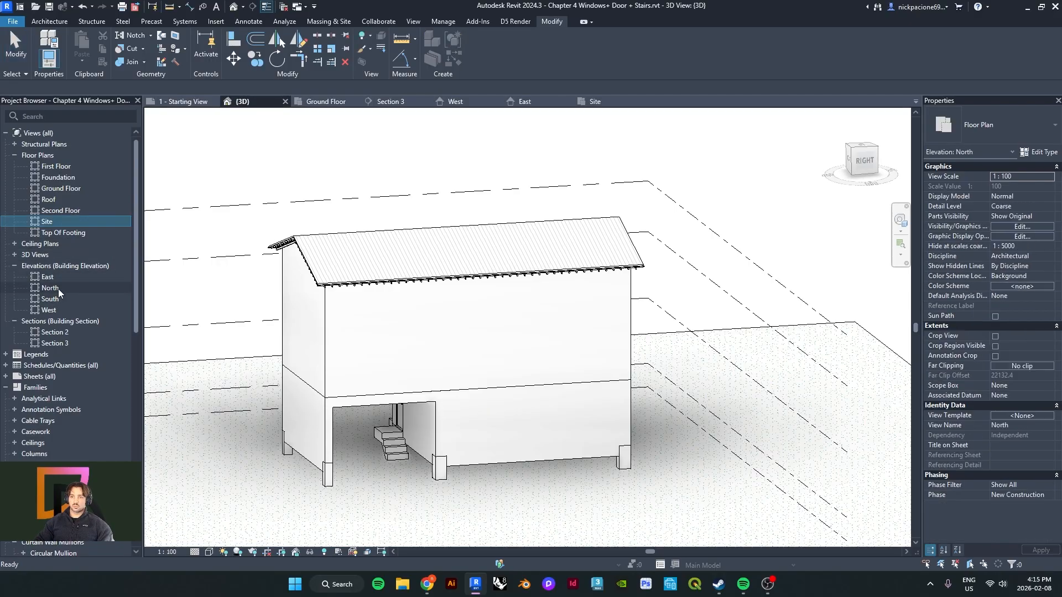
{"action": "double_click", "coordinate": [58, 308]}
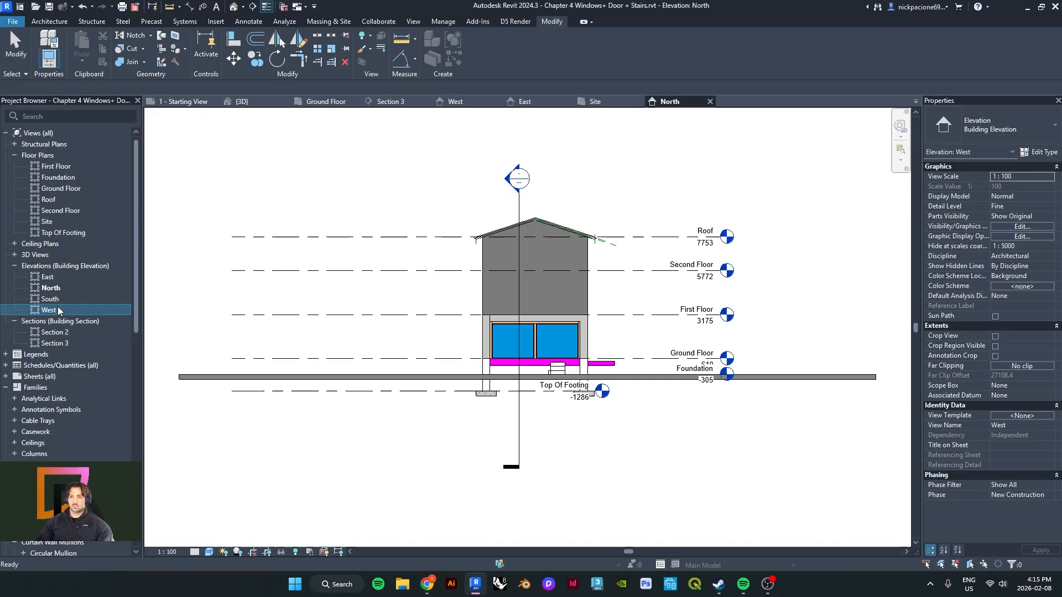
{"action": "scroll", "coordinate": [458, 396], "scroll_direction": "down", "scroll_amount": 4}
{"action": "scroll", "coordinate": [533, 415], "scroll_direction": "up", "scroll_amount": 6}
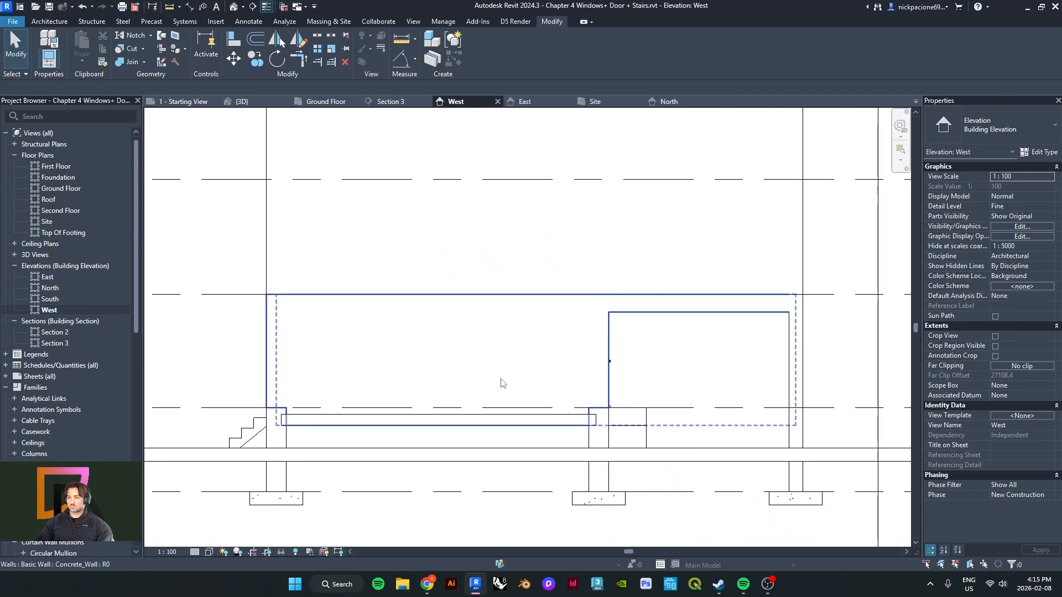
{"action": "double_click", "coordinate": [48, 277]}
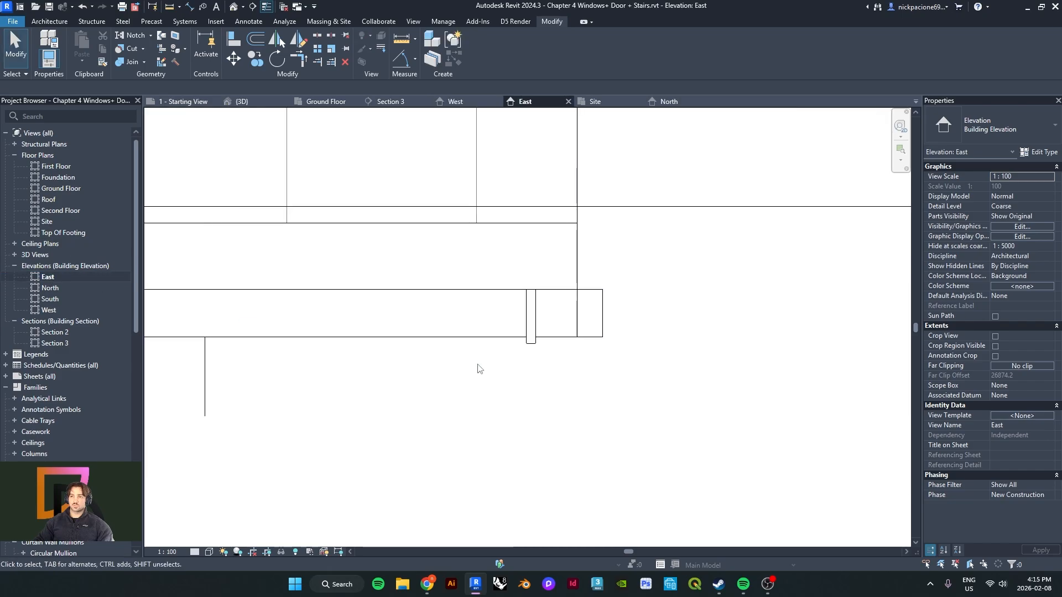
{"action": "scroll", "coordinate": [611, 426], "scroll_direction": "down", "scroll_amount": 5}
{"action": "scroll", "coordinate": [720, 165], "scroll_direction": "up", "scroll_amount": 8}
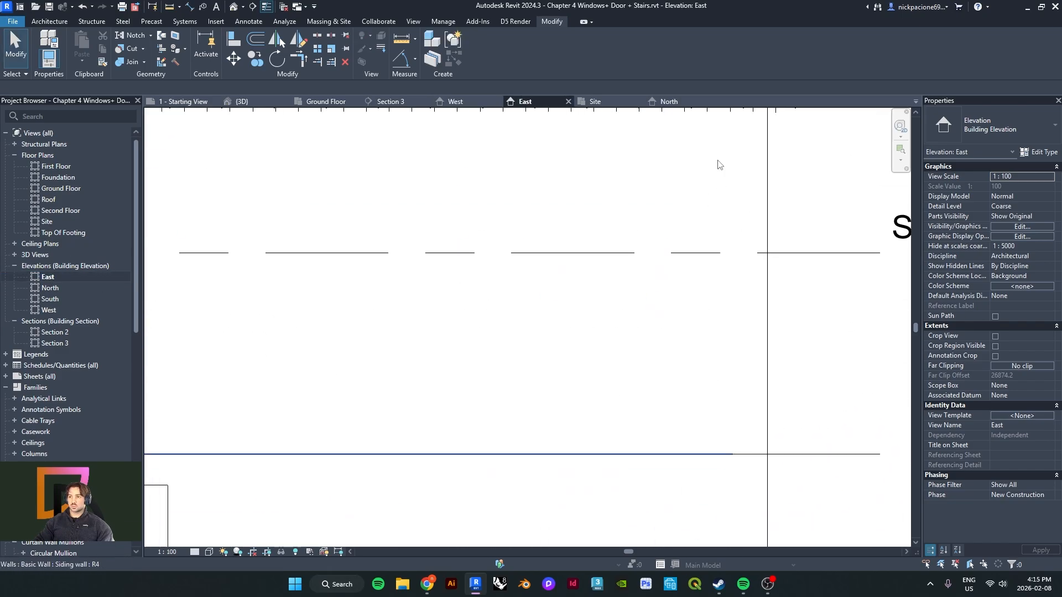
{"action": "scroll", "coordinate": [719, 165], "scroll_direction": "down", "scroll_amount": 5}
- Set the East elevation's view scale to 1:25
{"action": "left_click", "coordinate": [167, 552]}
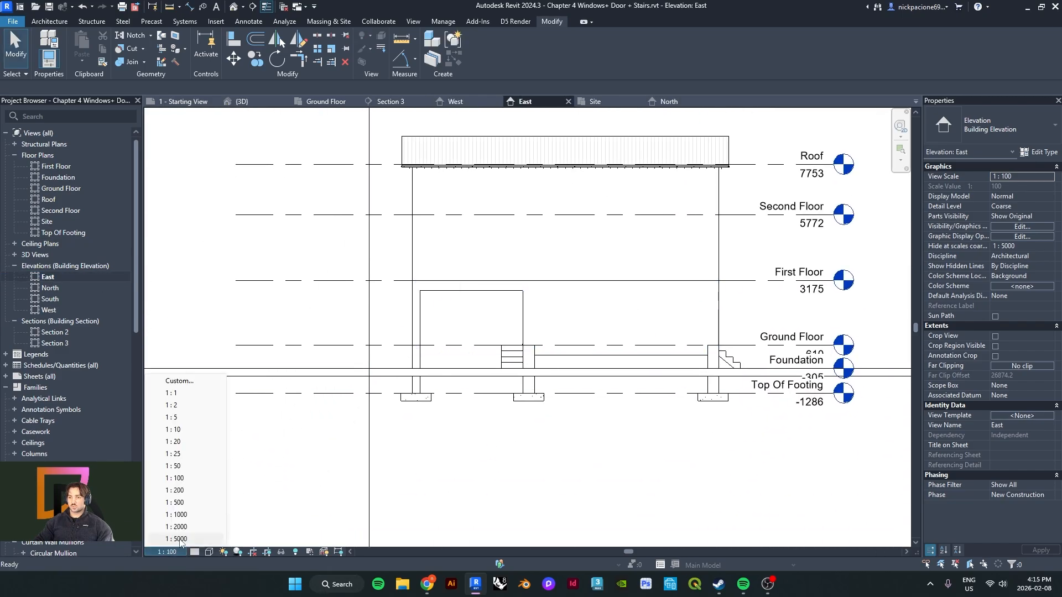
{"action": "left_click", "coordinate": [179, 454]}
{"action": "scroll", "coordinate": [380, 365], "scroll_direction": "up", "scroll_amount": 5}
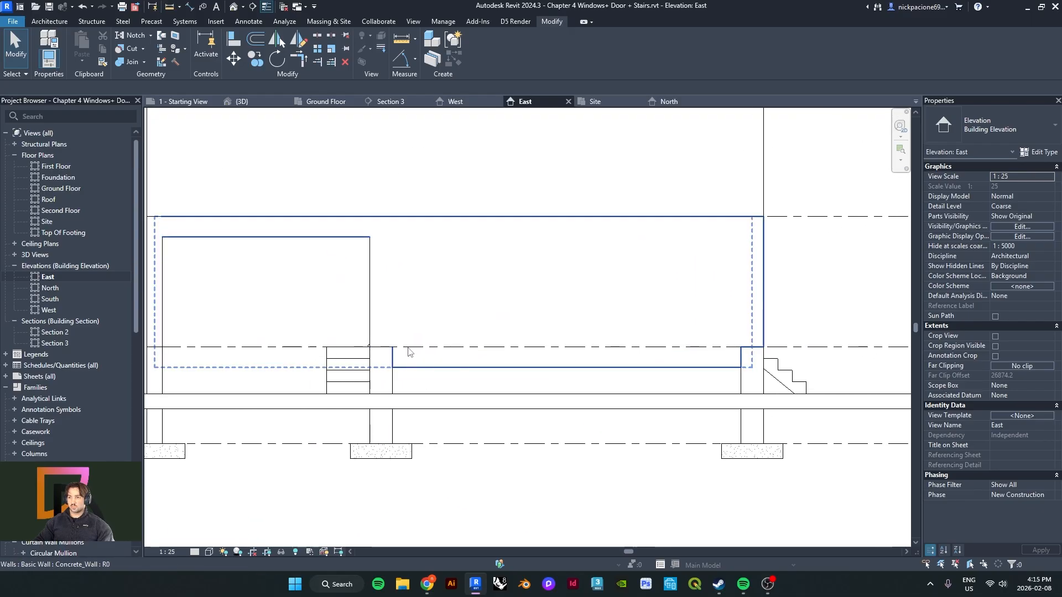
{"action": "scroll", "coordinate": [410, 352], "scroll_direction": "down", "scroll_amount": 5}
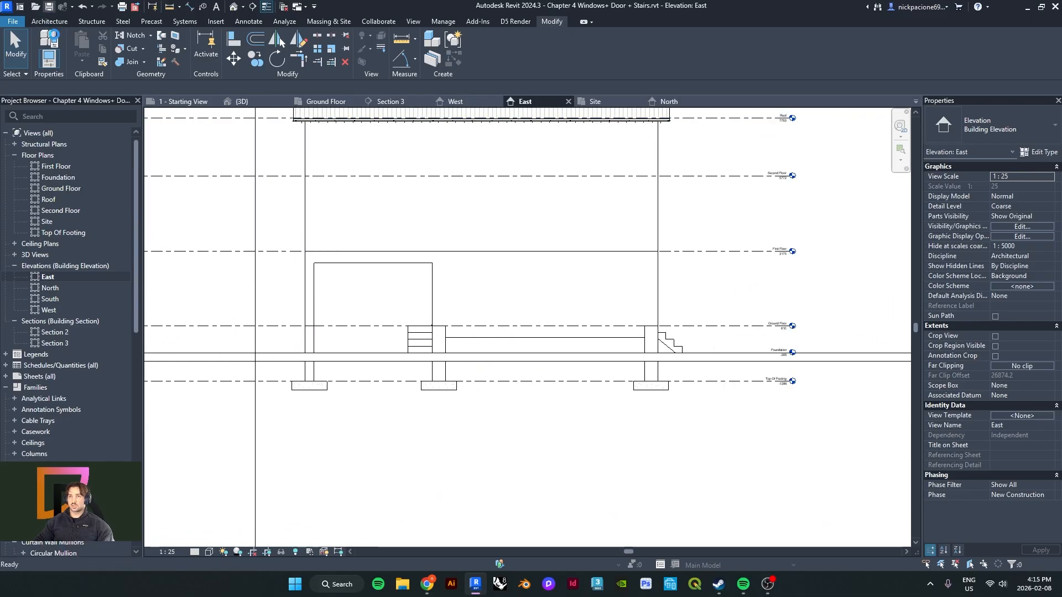
- Draw a new level between Ground Floor and First Floor at about 1647 mm, aligned with the ends of the existing levels
{"action": "left_click", "coordinate": [50, 22]}
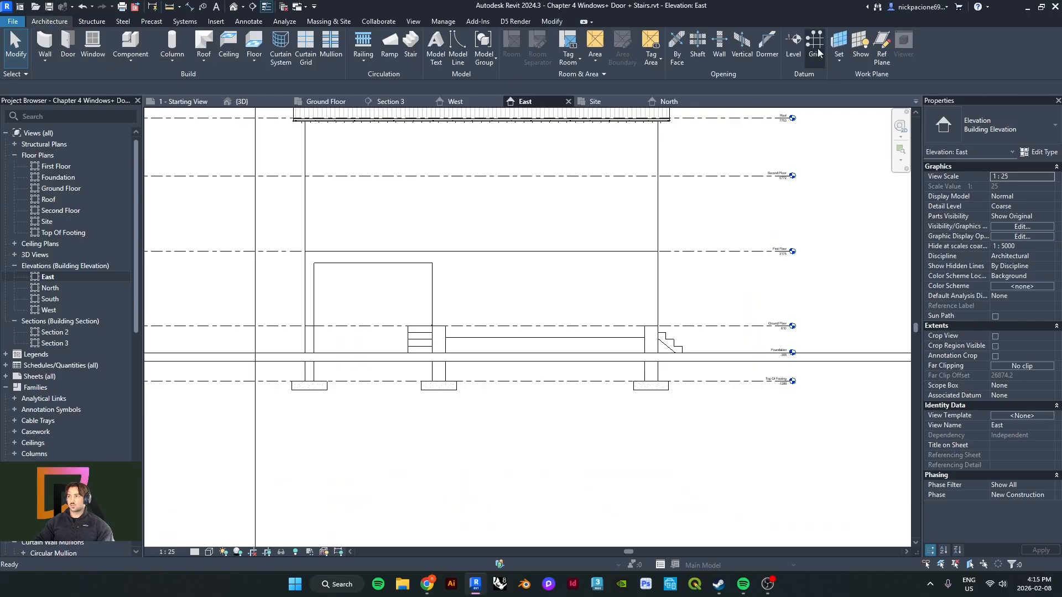
{"action": "left_click", "coordinate": [794, 47]}
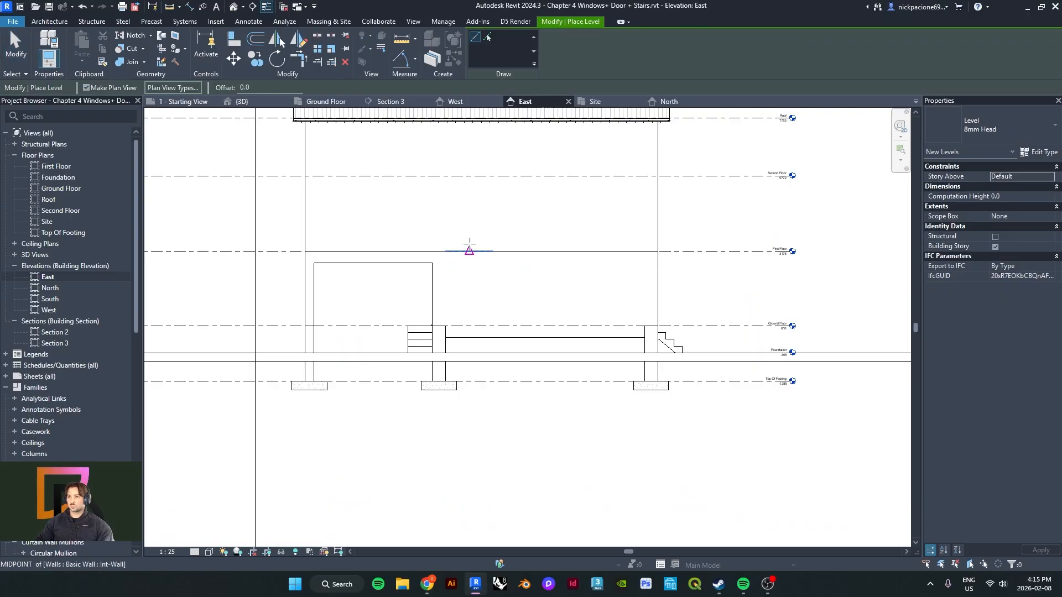
{"action": "scroll", "coordinate": [719, 332], "scroll_direction": "up", "scroll_amount": 3}
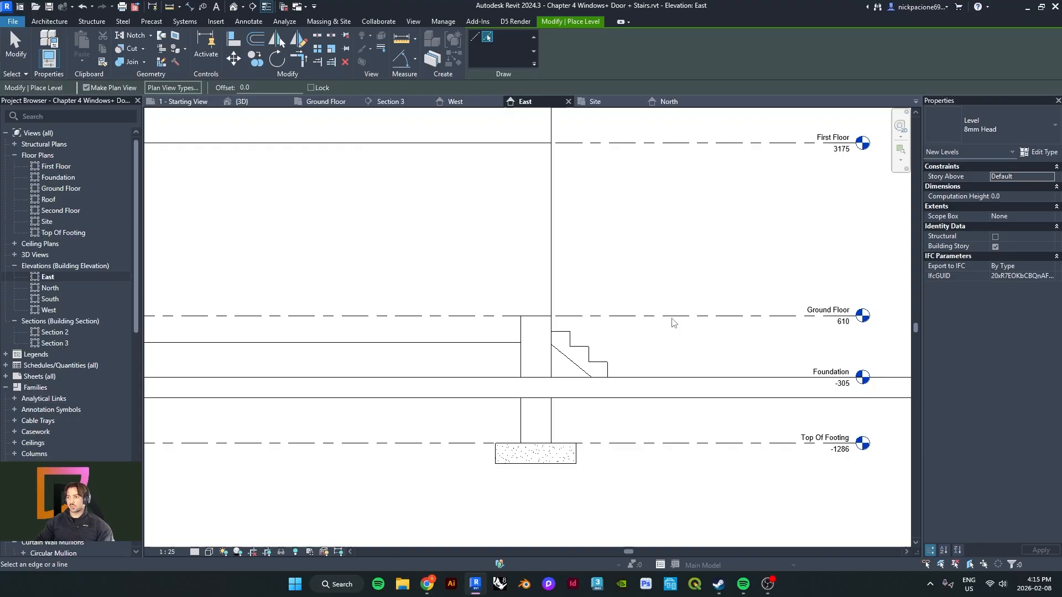
{"action": "scroll", "coordinate": [611, 320], "scroll_direction": "down", "scroll_amount": 2}
{"action": "scroll", "coordinate": [452, 327], "scroll_direction": "down", "scroll_amount": 2}
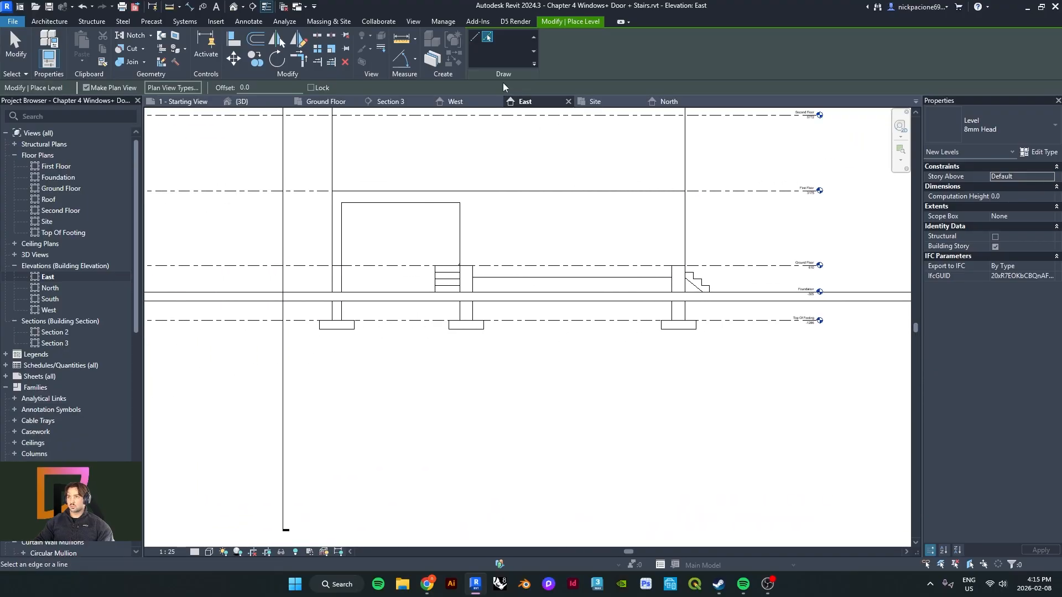
{"action": "scroll", "coordinate": [380, 303], "scroll_direction": "down", "scroll_amount": 1}
{"action": "middle_click_drag", "start_coordinate": [380, 302], "coordinate": [476, 357]}
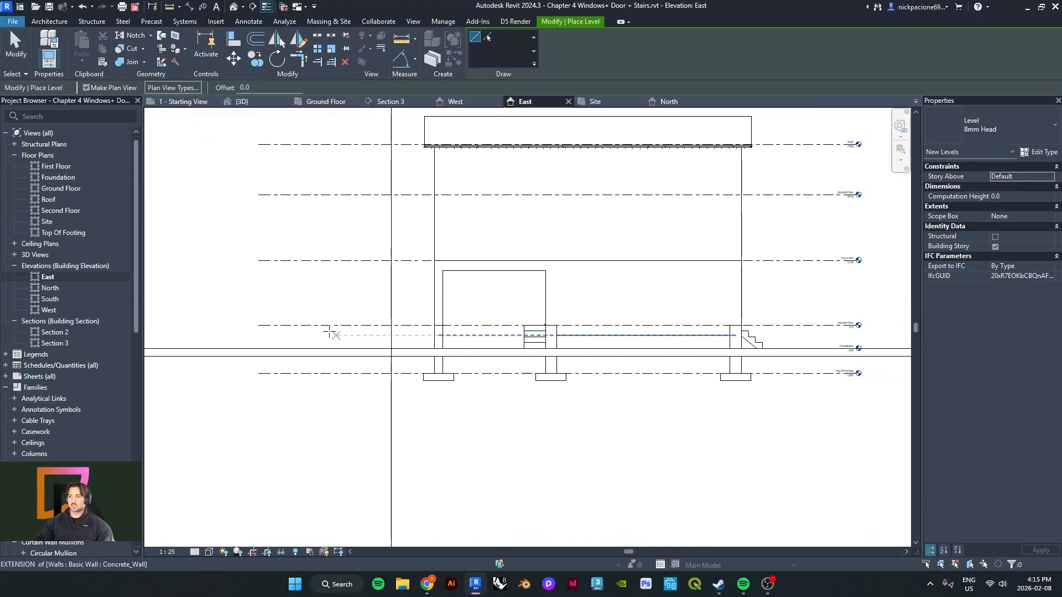
{"action": "left_click", "coordinate": [259, 299]}
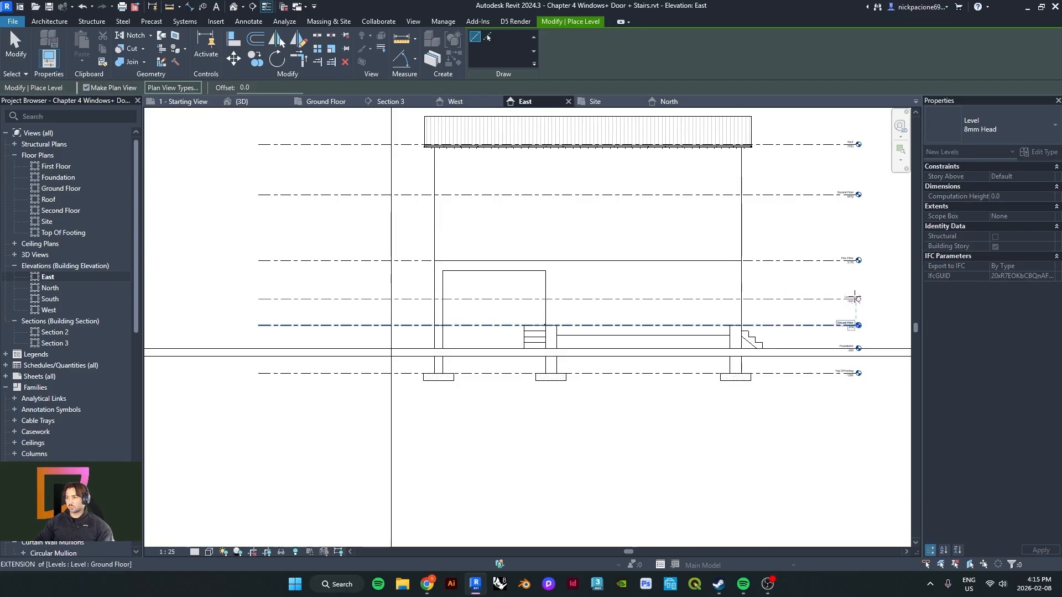
{"action": "scroll", "coordinate": [855, 299], "scroll_direction": "up", "scroll_amount": 5}
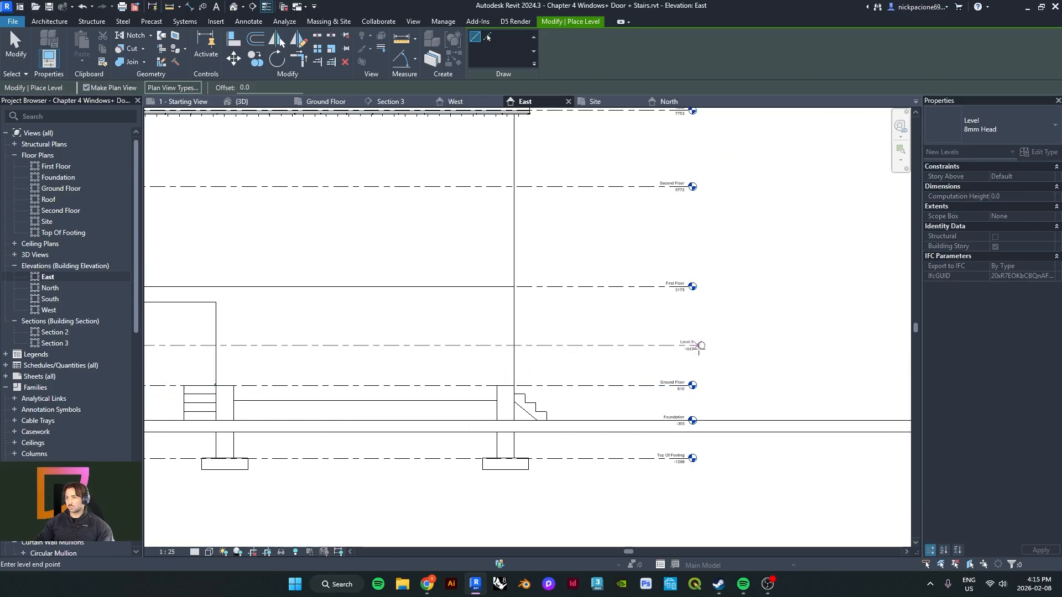
{"action": "left_click", "coordinate": [679, 342]}
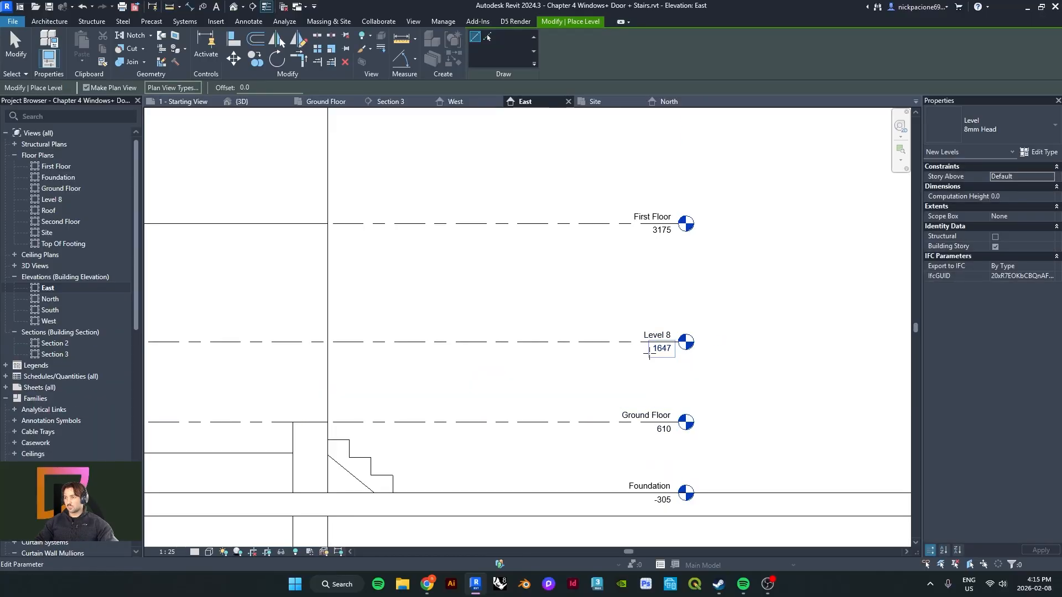
{"action": "key", "text": "Escape"}
{"action": "key", "text": "Escape"}
- Rename the new level between Ground Floor and First Floor as Catch Basin
{"action": "left_click", "coordinate": [664, 342]}
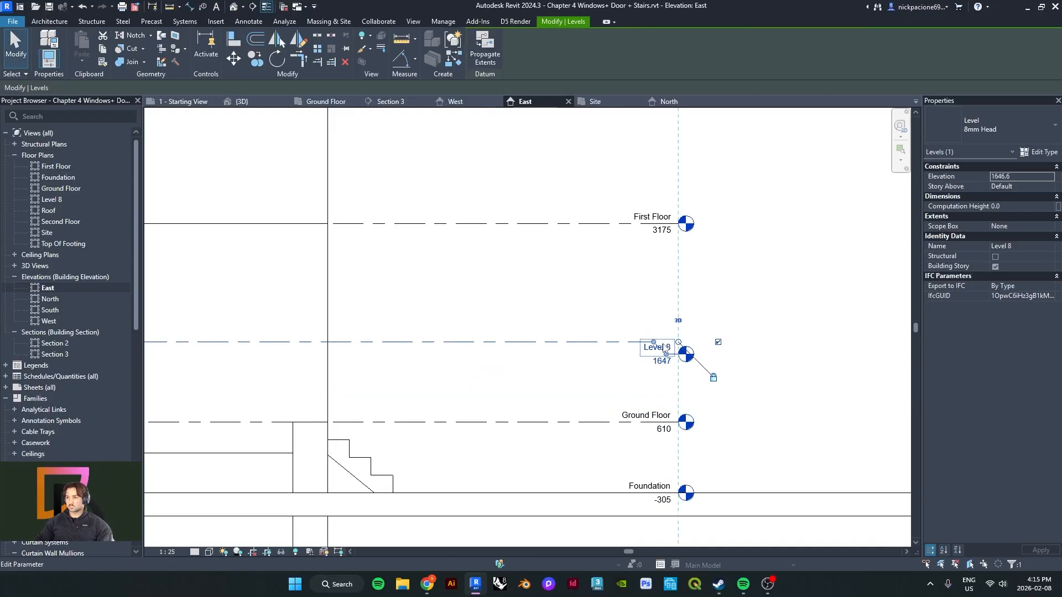
{"action": "key", "text": "Escape"}
{"action": "scroll", "coordinate": [659, 330], "scroll_direction": "up", "scroll_amount": 3}
{"action": "left_click", "coordinate": [662, 329]}
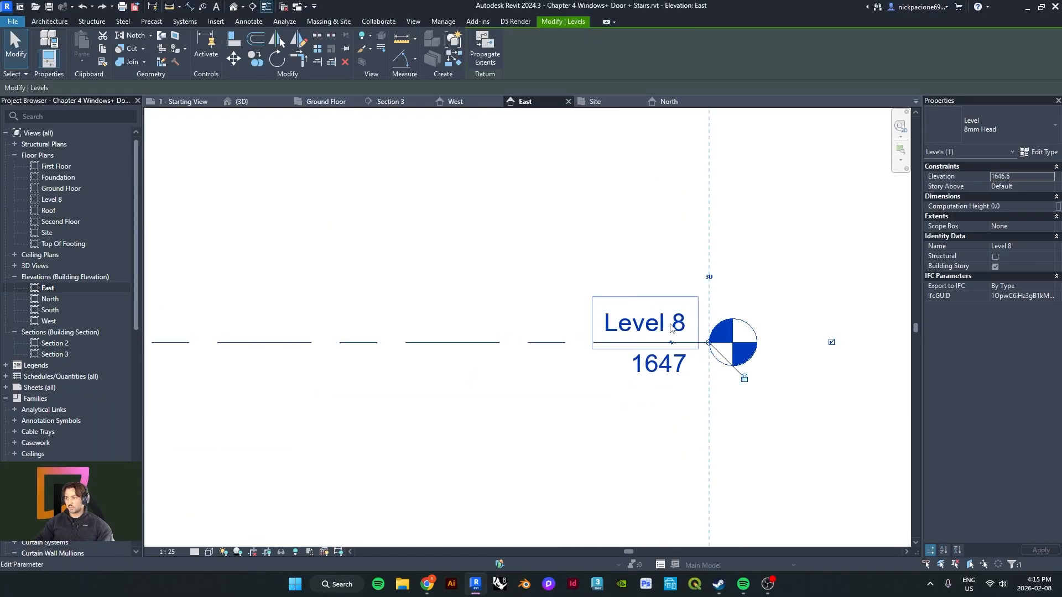
{"action": "left_click", "coordinate": [658, 329]}
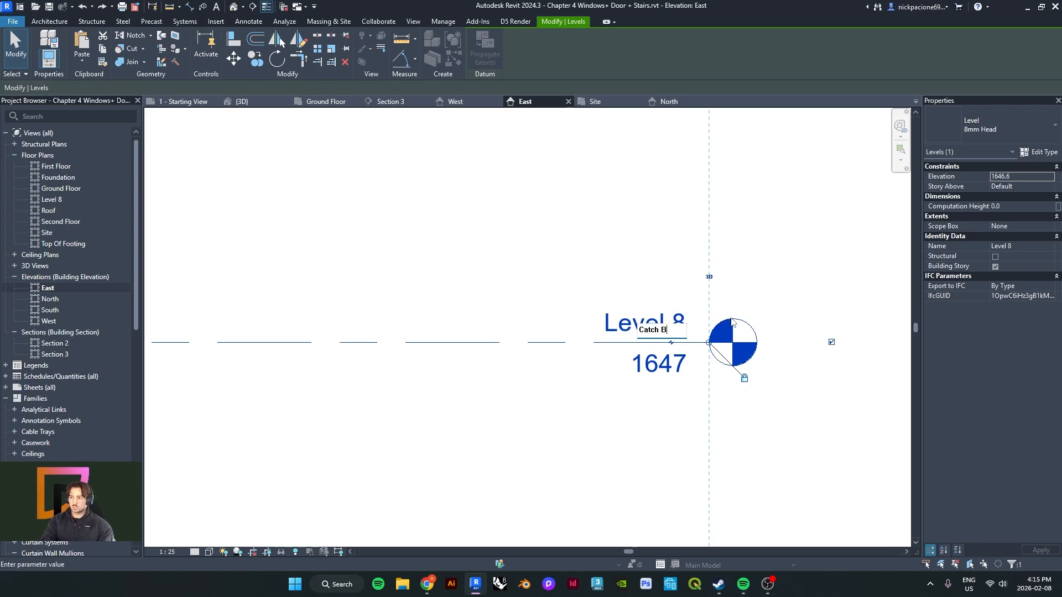
{"action": "type", "text": "Catch Basin"}
{"action": "left_click", "coordinate": [571, 417]}
{"action": "scroll", "coordinate": [553, 408], "scroll_direction": "down", "scroll_amount": 3}
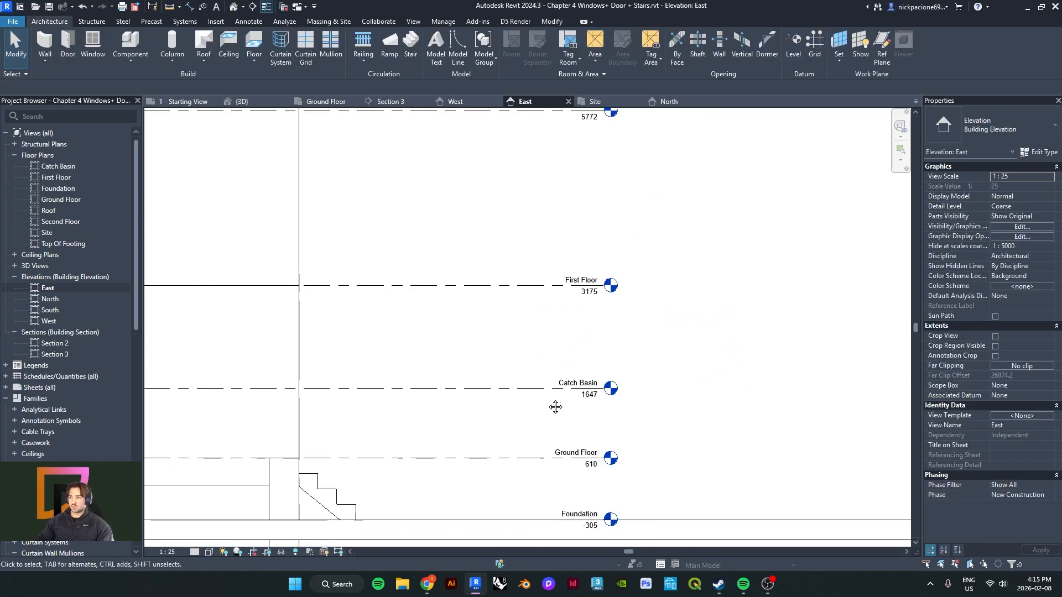
- Examine the Catch Basin level against the long concrete wall and compare it with the trough's height in the browser's reference photo
{"action": "middle_click_drag", "start_coordinate": [591, 385], "coordinate": [674, 356]}
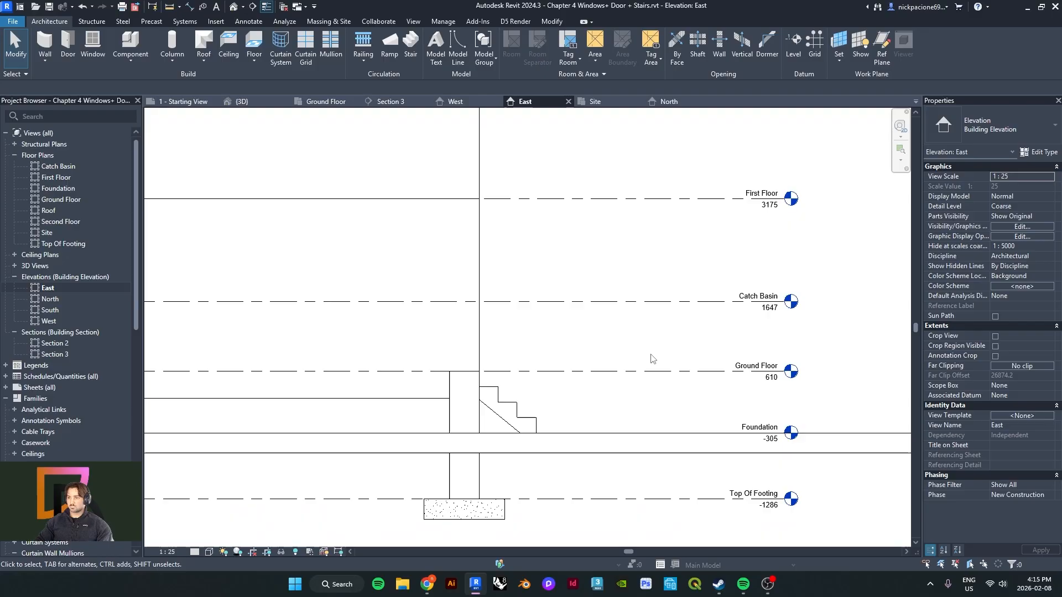
{"action": "scroll", "coordinate": [758, 335], "scroll_direction": "up", "scroll_amount": 3}
{"action": "scroll", "coordinate": [763, 337], "scroll_direction": "down", "scroll_amount": 3}
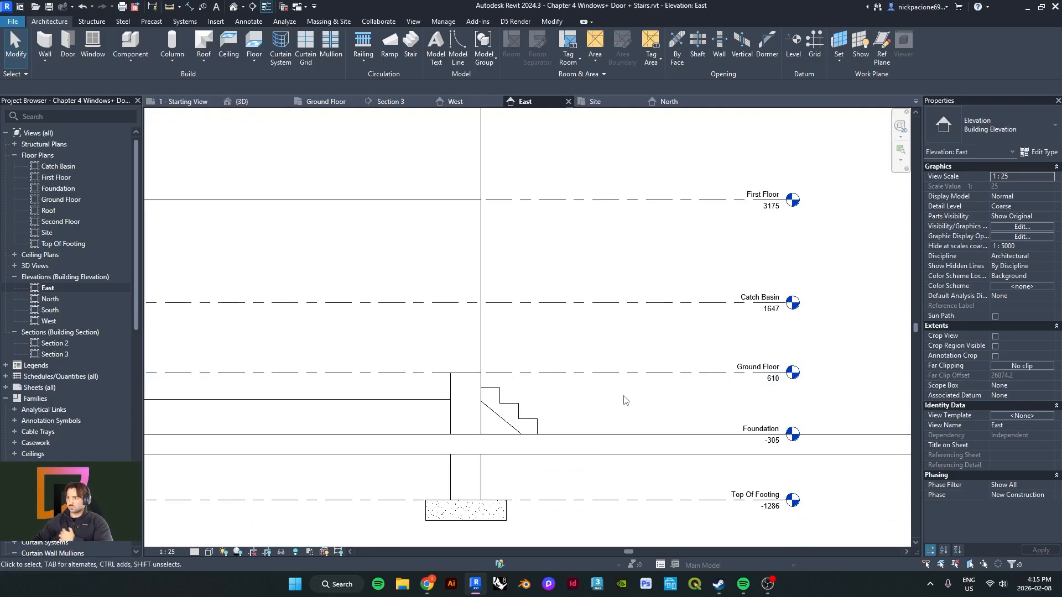
{"action": "scroll", "coordinate": [581, 374], "scroll_direction": "down", "scroll_amount": 2}
{"action": "scroll", "coordinate": [718, 284], "scroll_direction": "up", "scroll_amount": 2}
{"action": "scroll", "coordinate": [555, 395], "scroll_direction": "down", "scroll_amount": 2}
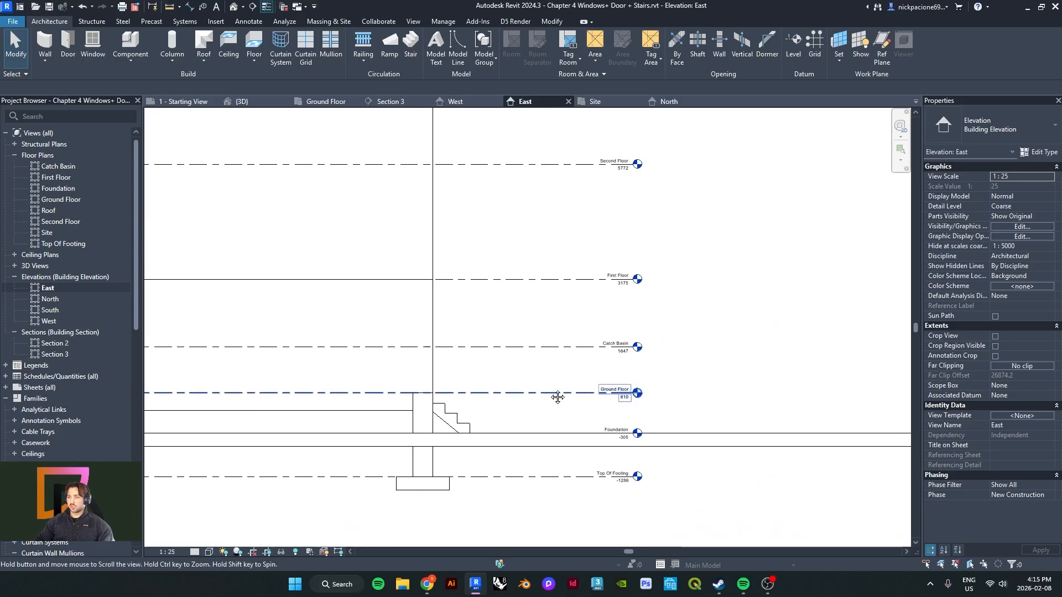
{"action": "middle_click_drag", "start_coordinate": [362, 388], "coordinate": [627, 354]}
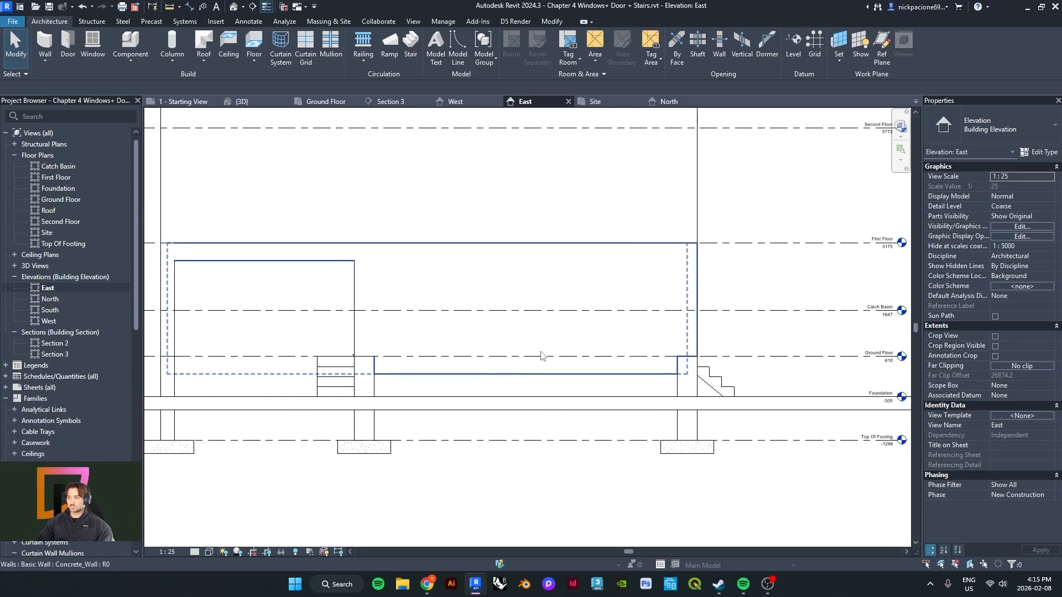
{"action": "middle_click_drag", "start_coordinate": [807, 346], "coordinate": [583, 338]}
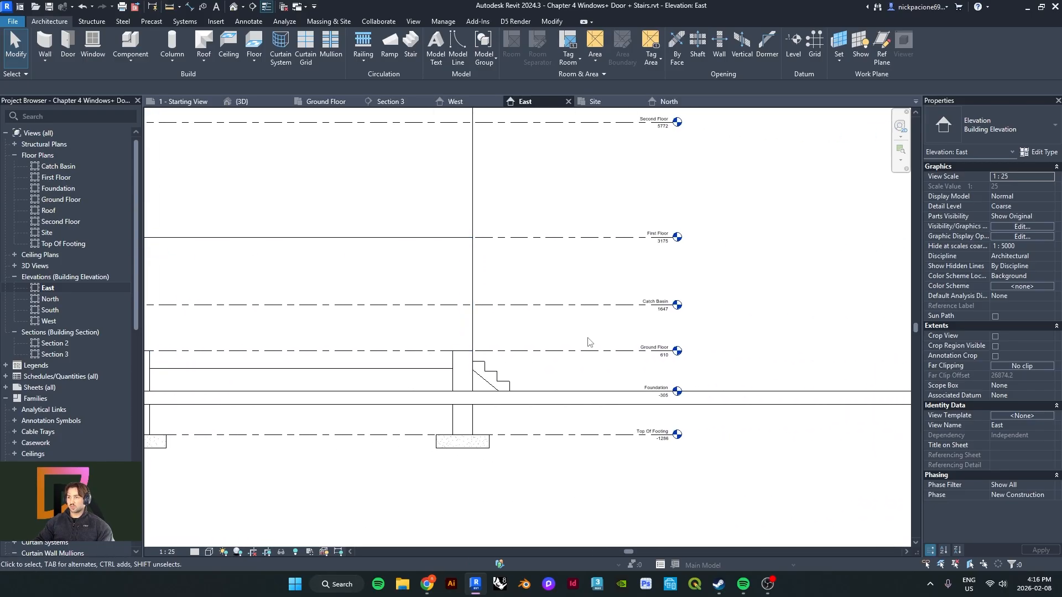
{"action": "middle_click_drag", "start_coordinate": [664, 354], "coordinate": [606, 347]}
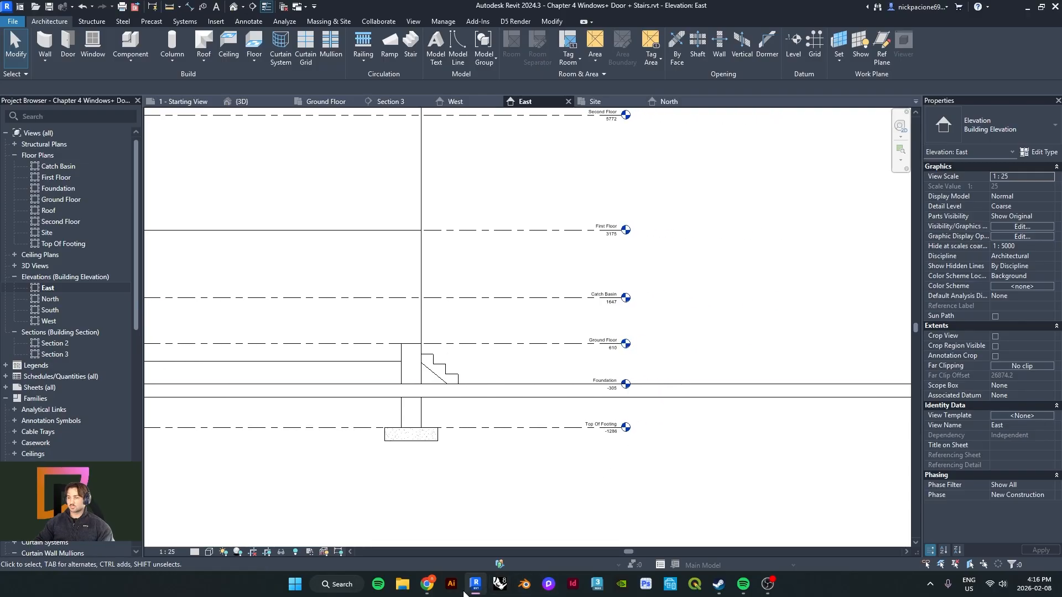
{"action": "left_click", "coordinate": [426, 588]}
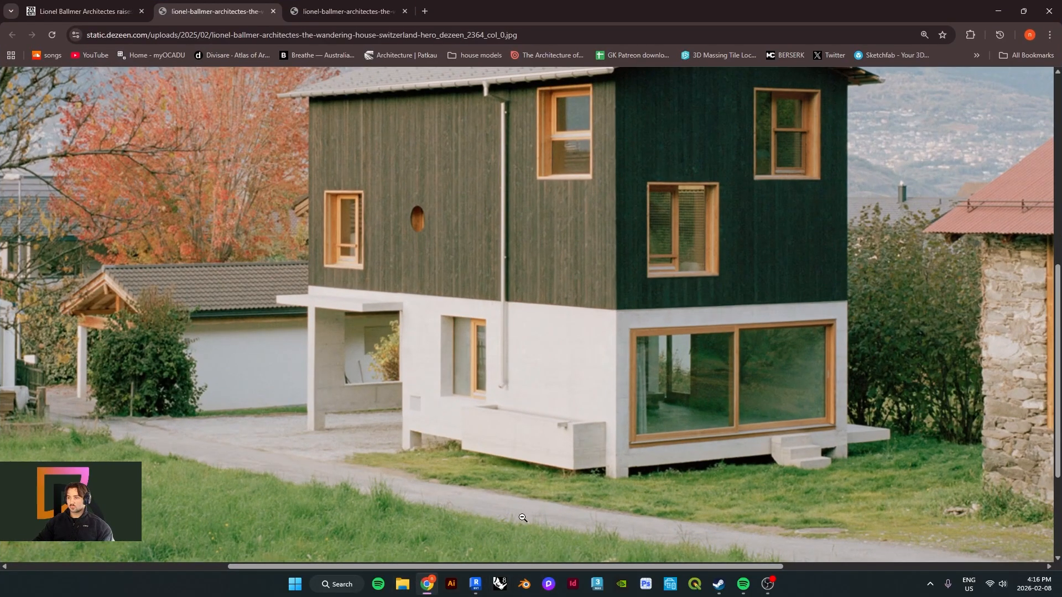
{"action": "left_click", "coordinate": [998, 12]}
{"action": "middle_click_drag", "start_coordinate": [510, 415], "coordinate": [609, 364]}
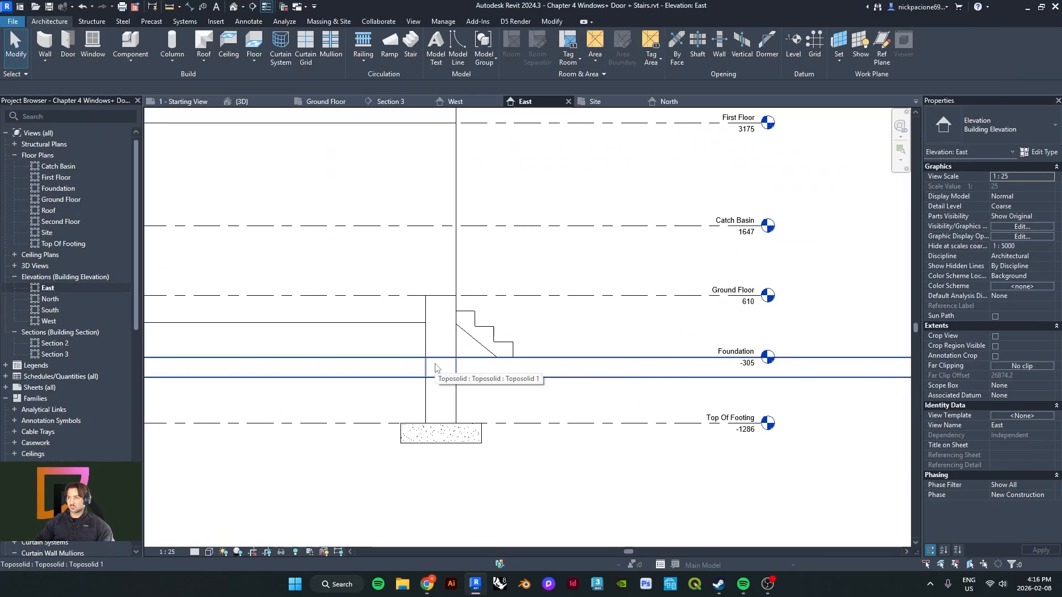
- Set the Catch Basin level's elevation to 1000 mm
{"action": "scroll", "coordinate": [748, 249], "scroll_direction": "up", "scroll_amount": 2}
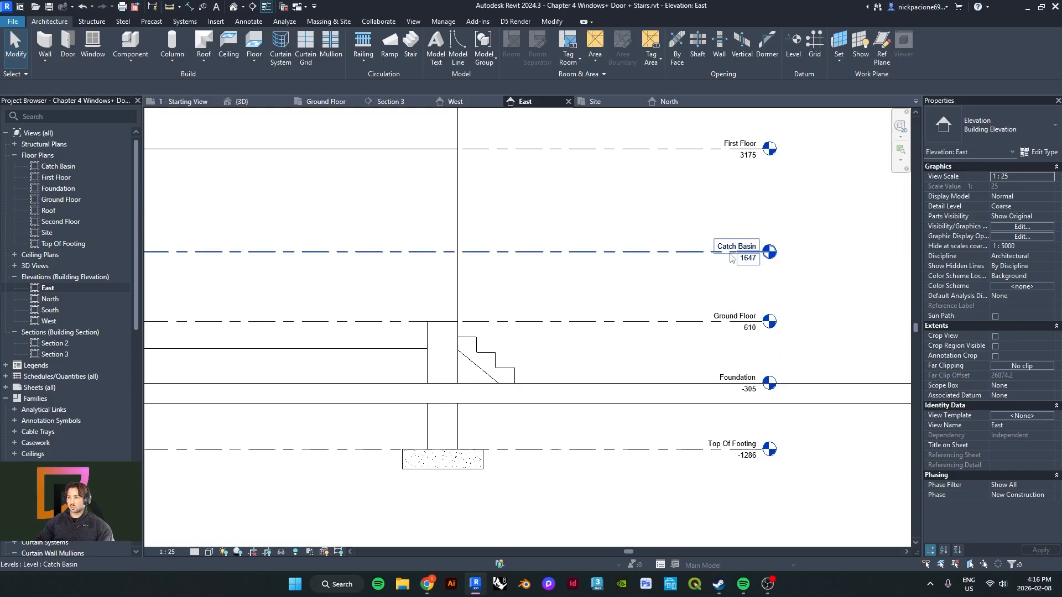
{"action": "left_click", "coordinate": [752, 265]}
{"action": "left_click", "coordinate": [752, 264]}
{"action": "scroll", "coordinate": [755, 263], "scroll_direction": "up", "scroll_amount": 1}
{"action": "type", "text": "1000"}
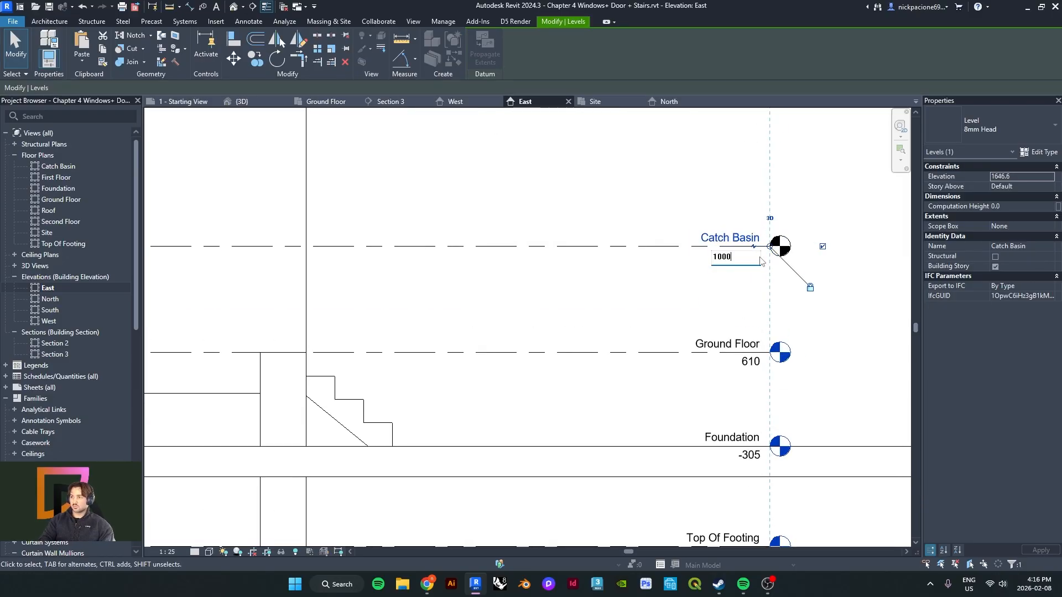
{"action": "key", "text": "Return"}
{"action": "left_click", "coordinate": [647, 374]}
{"action": "scroll", "coordinate": [647, 374], "scroll_direction": "down", "scroll_amount": 3}
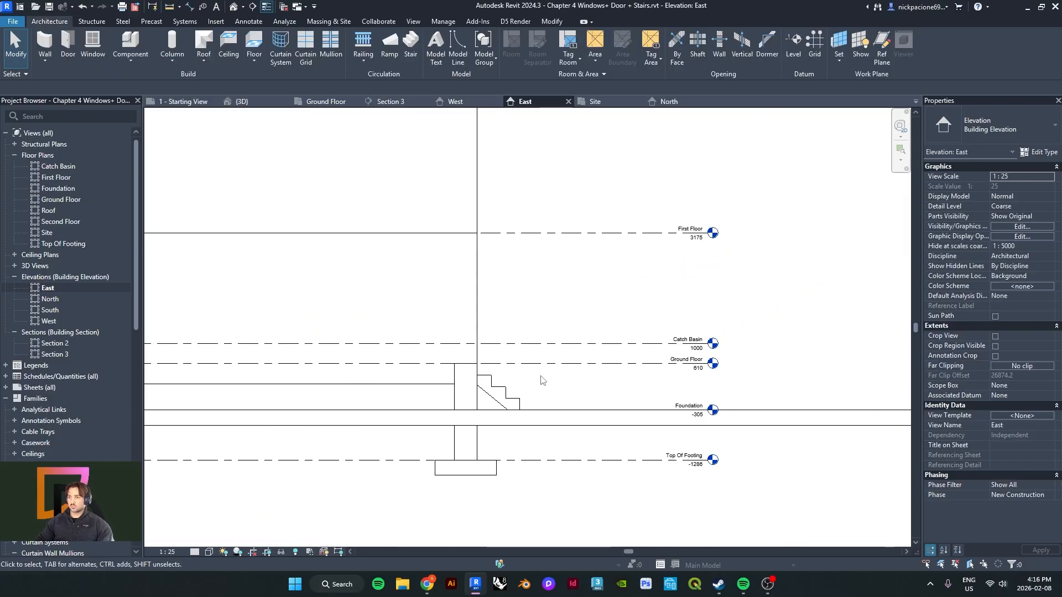
{"action": "scroll", "coordinate": [575, 420], "scroll_direction": "up", "scroll_amount": 2}
{"action": "scroll", "coordinate": [584, 420], "scroll_direction": "down", "scroll_amount": 2}
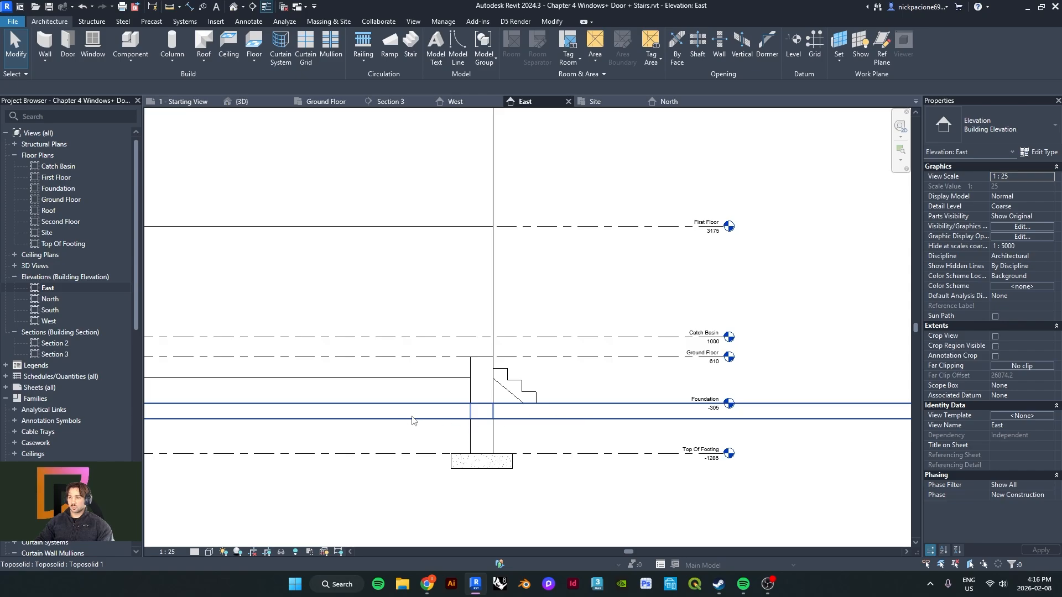
{"action": "scroll", "coordinate": [413, 420], "scroll_direction": "down", "scroll_amount": 3}
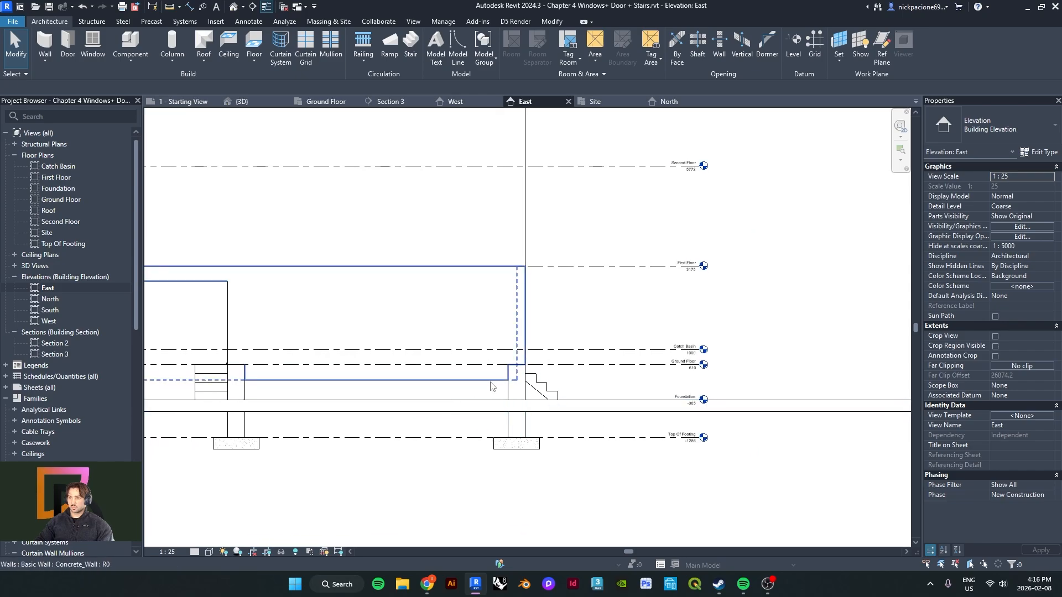
- Open the Ground Floor plan at the trough outline beside the kitchen's exterior wall
{"action": "scroll", "coordinate": [490, 385], "scroll_direction": "up", "scroll_amount": 1}
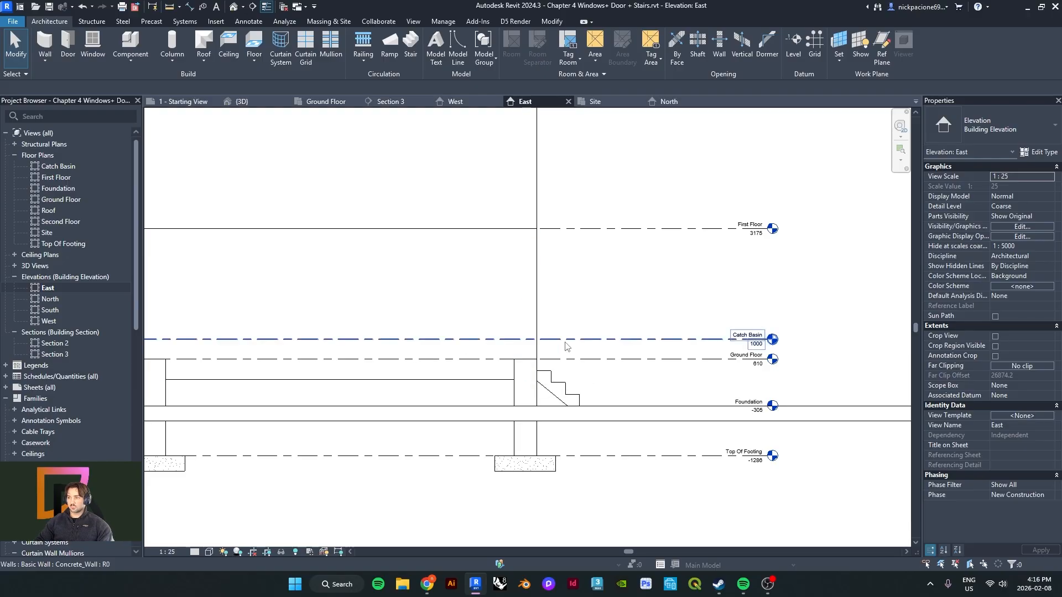
{"action": "scroll", "coordinate": [726, 342], "scroll_direction": "up", "scroll_amount": 2}
{"action": "scroll", "coordinate": [725, 342], "scroll_direction": "down", "scroll_amount": 3}
{"action": "middle_click_drag", "start_coordinate": [482, 348], "coordinate": [570, 330]}
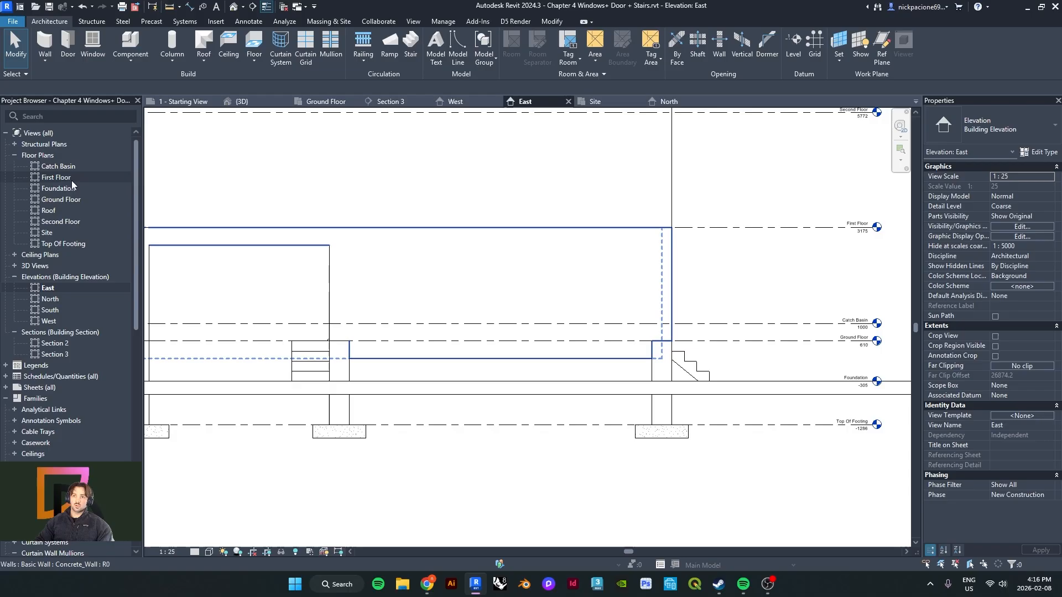
{"action": "double_click", "coordinate": [61, 199]}
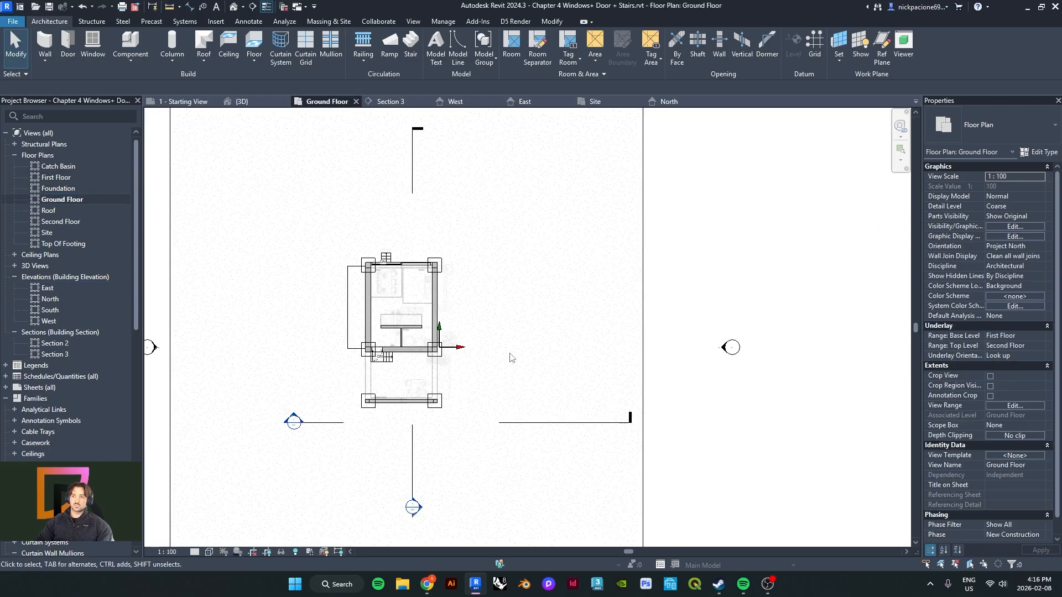
{"action": "scroll", "coordinate": [406, 324], "scroll_direction": "up", "scroll_amount": 5}
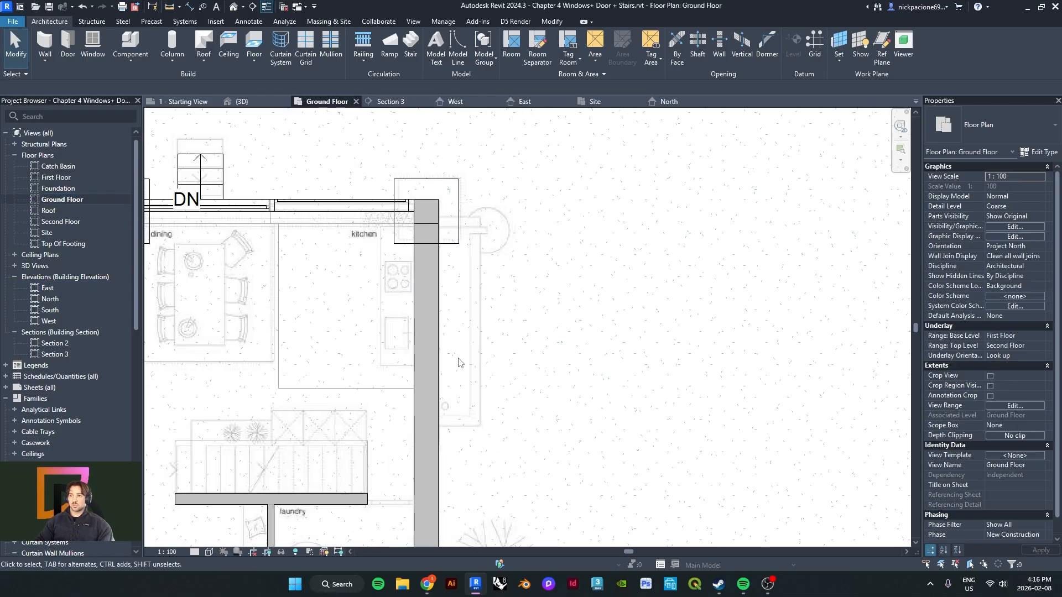
{"action": "scroll", "coordinate": [473, 424], "scroll_direction": "up", "scroll_amount": 3}
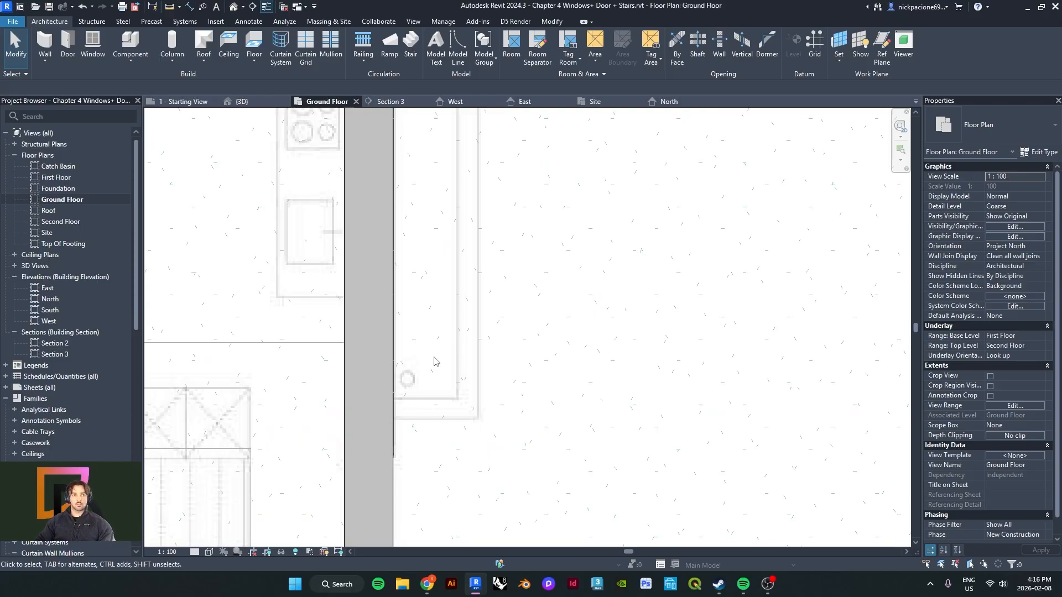
{"action": "scroll", "coordinate": [474, 403], "scroll_direction": "down", "scroll_amount": 2}
{"action": "middle_click_drag", "start_coordinate": [473, 360], "coordinate": [474, 386]}
{"action": "middle_click_drag", "start_coordinate": [464, 443], "coordinate": [459, 332]}
{"action": "scroll", "coordinate": [455, 379], "scroll_direction": "up", "scroll_amount": 2}
{"action": "scroll", "coordinate": [443, 347], "scroll_direction": "up", "scroll_amount": 1}
- Start a wall with the Ext_WL_2 type and check the type's width in its properties
{"action": "key", "text": "w"}
{"action": "key", "text": "a"}
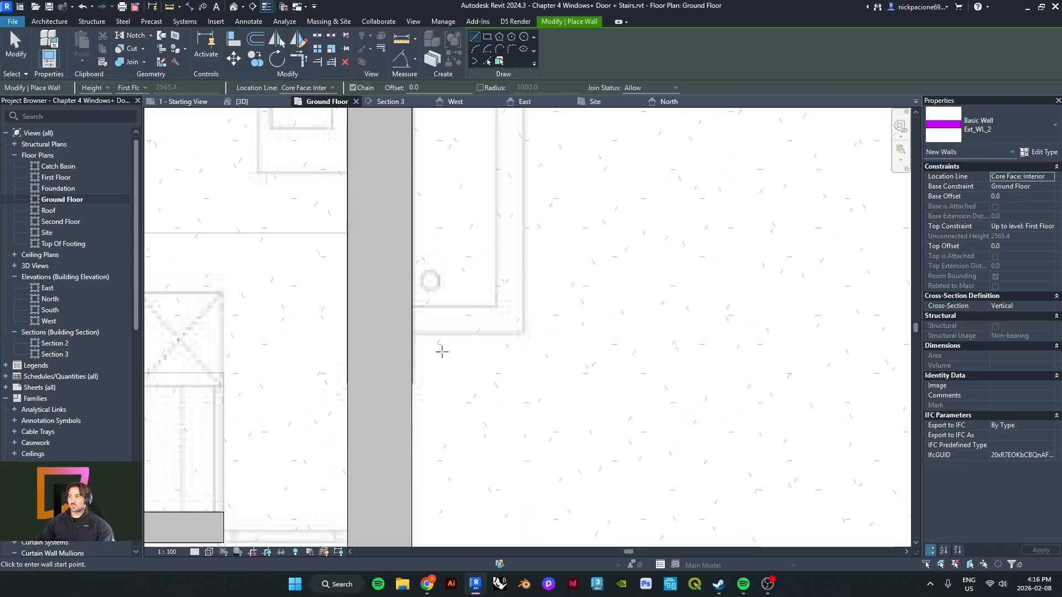
{"action": "left_click", "coordinate": [1002, 132]}
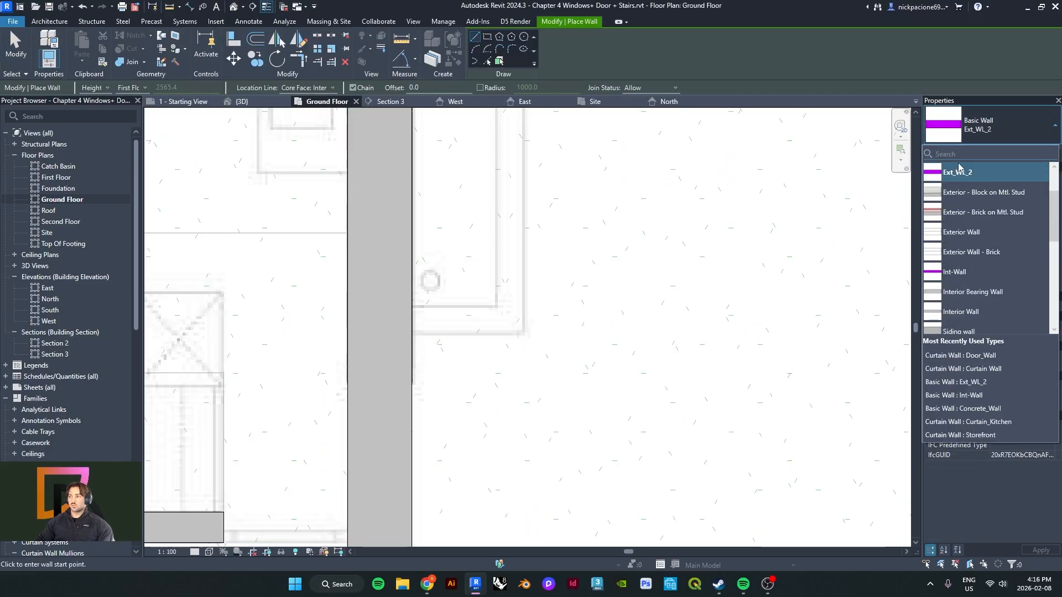
{"action": "left_click", "coordinate": [1032, 168]}
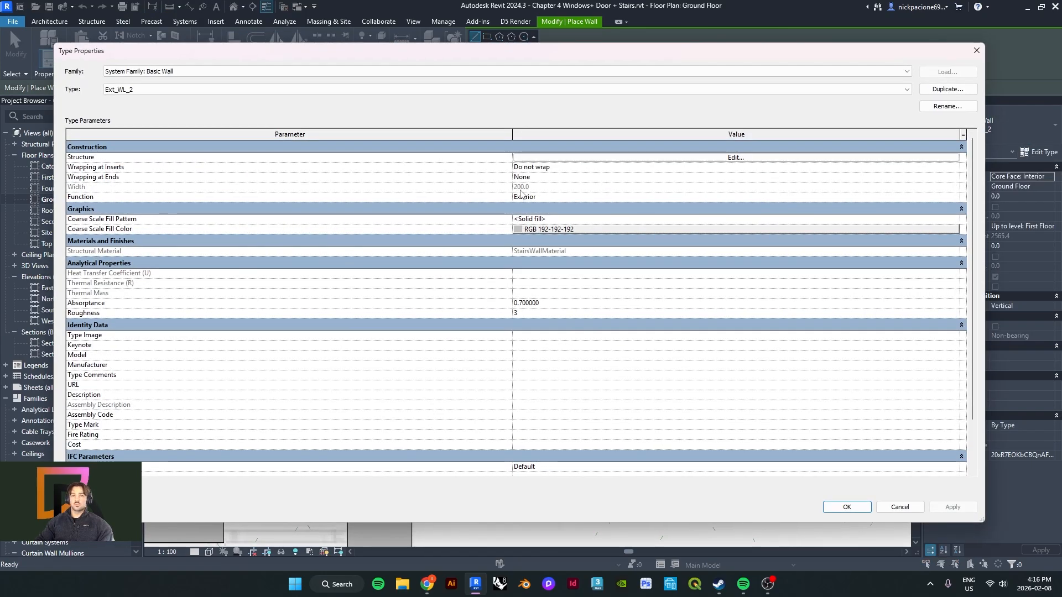
{"action": "key", "text": "Escape"}
{"action": "middle_click_drag", "start_coordinate": [491, 315], "coordinate": [453, 379]}
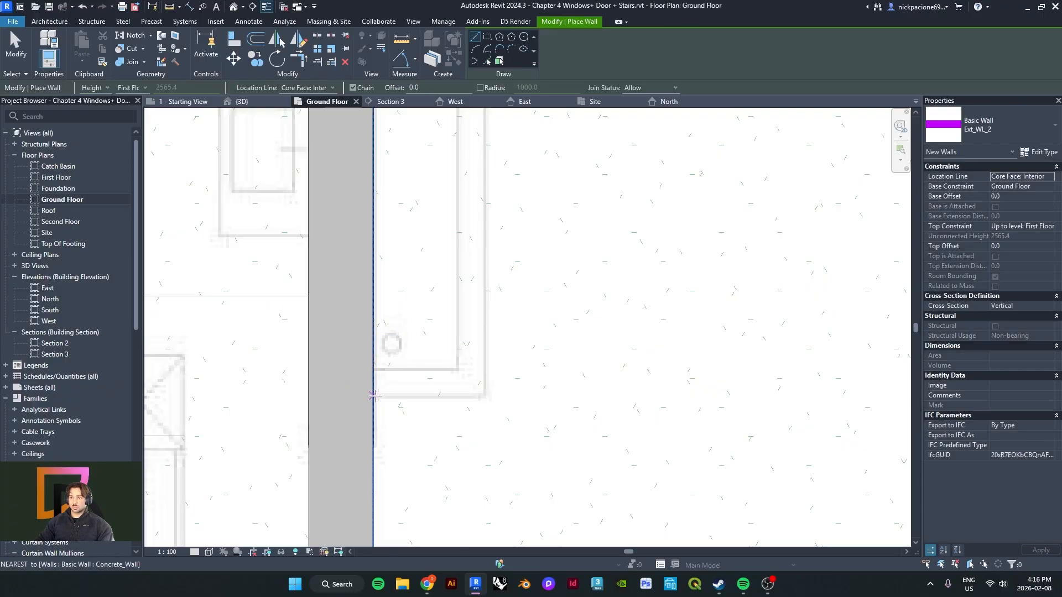
- Draw three Ext_WL_2 walls along the trough outline against the concrete wall, about 3686 mm long with two end walls of about 900 mm
{"action": "left_click", "coordinate": [374, 394]}
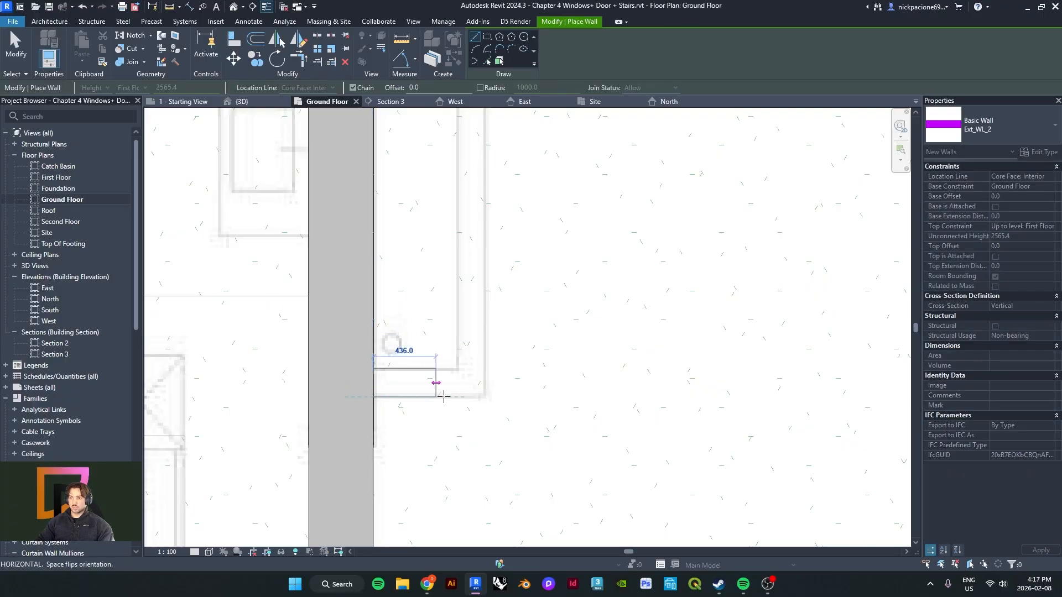
{"action": "left_click", "coordinate": [485, 398]}
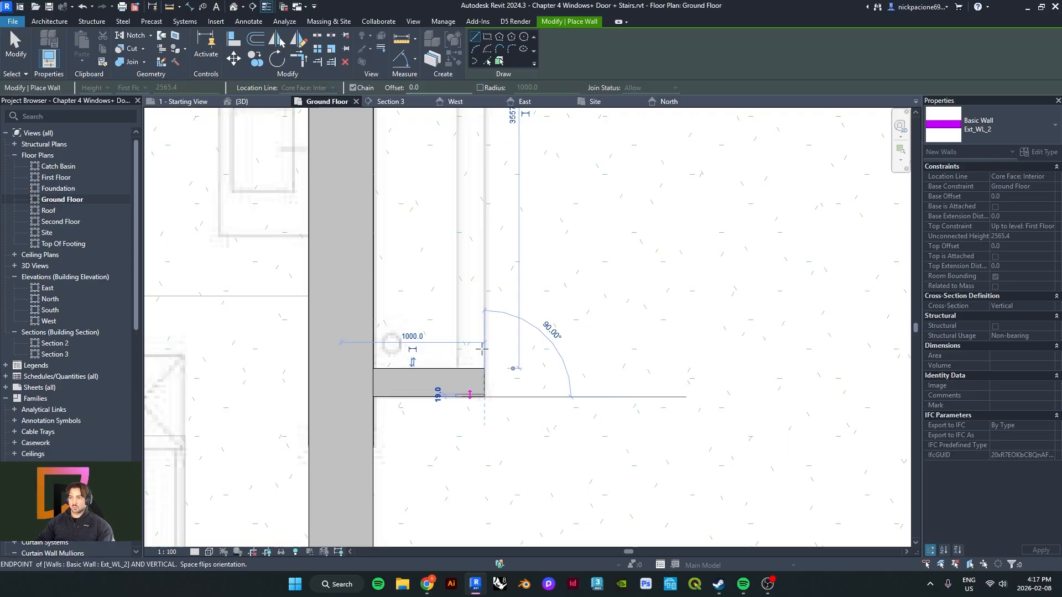
{"action": "middle_click_drag", "start_coordinate": [492, 249], "coordinate": [483, 467]}
{"action": "scroll", "coordinate": [478, 317], "scroll_direction": "down", "scroll_amount": 1}
{"action": "middle_click_drag", "start_coordinate": [478, 317], "coordinate": [478, 448]}
{"action": "scroll", "coordinate": [475, 271], "scroll_direction": "up", "scroll_amount": 1}
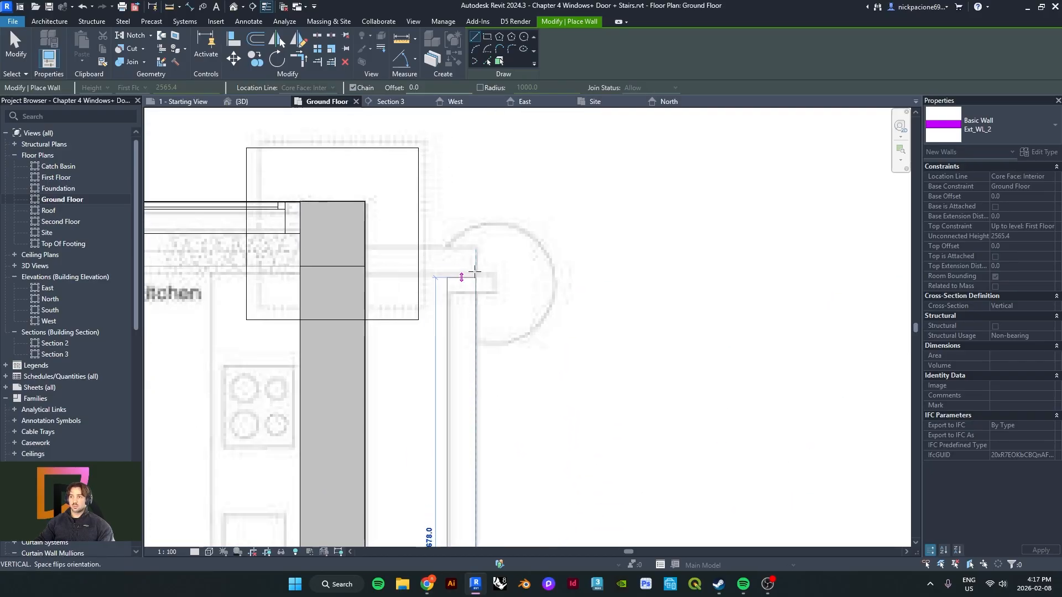
{"action": "left_click", "coordinate": [477, 247]}
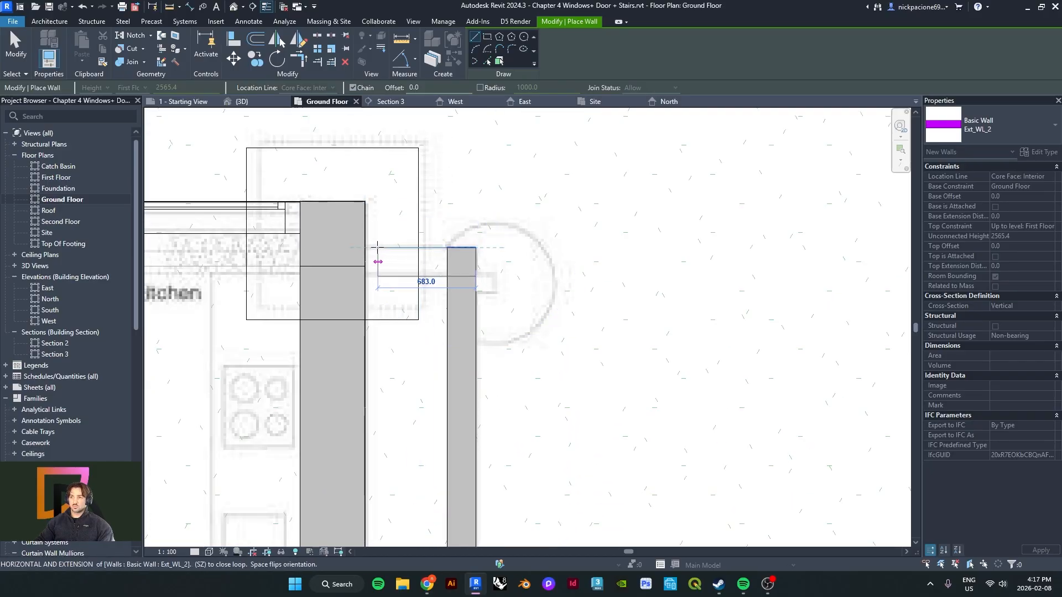
{"action": "left_click", "coordinate": [365, 248]}
{"action": "key", "text": "Escape"}
{"action": "key", "text": "Escape"}
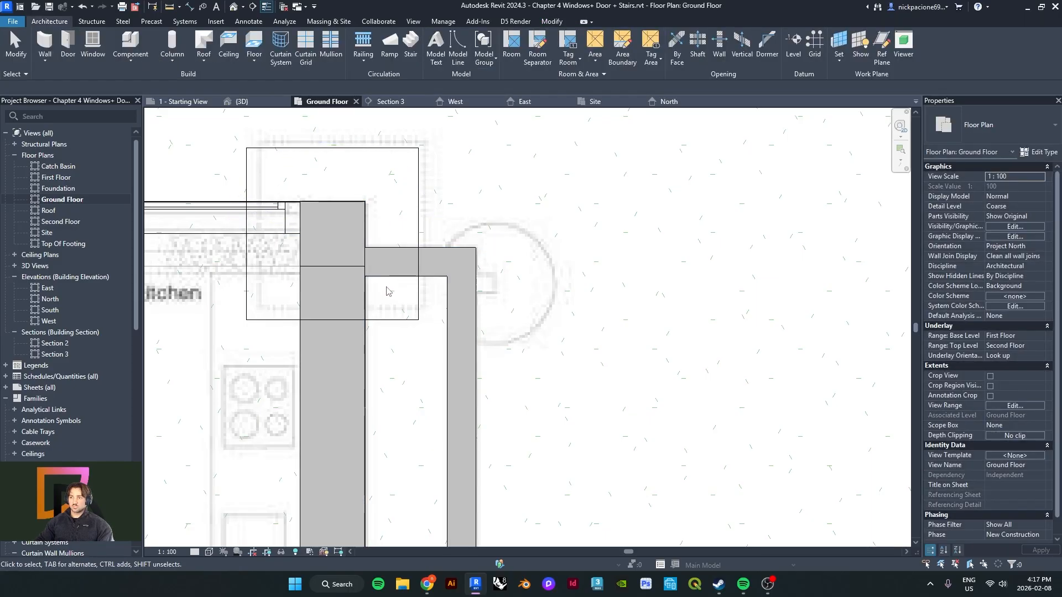
- Set the top constraint of the three trough walls to the Catch Basin level, keeping Ground Floor as their base constraint
{"action": "left_click", "coordinate": [411, 268]}
{"action": "key", "text": "Escape"}
{"action": "scroll", "coordinate": [461, 331], "scroll_direction": "down", "scroll_amount": 2}
{"action": "left_click", "coordinate": [437, 290]}
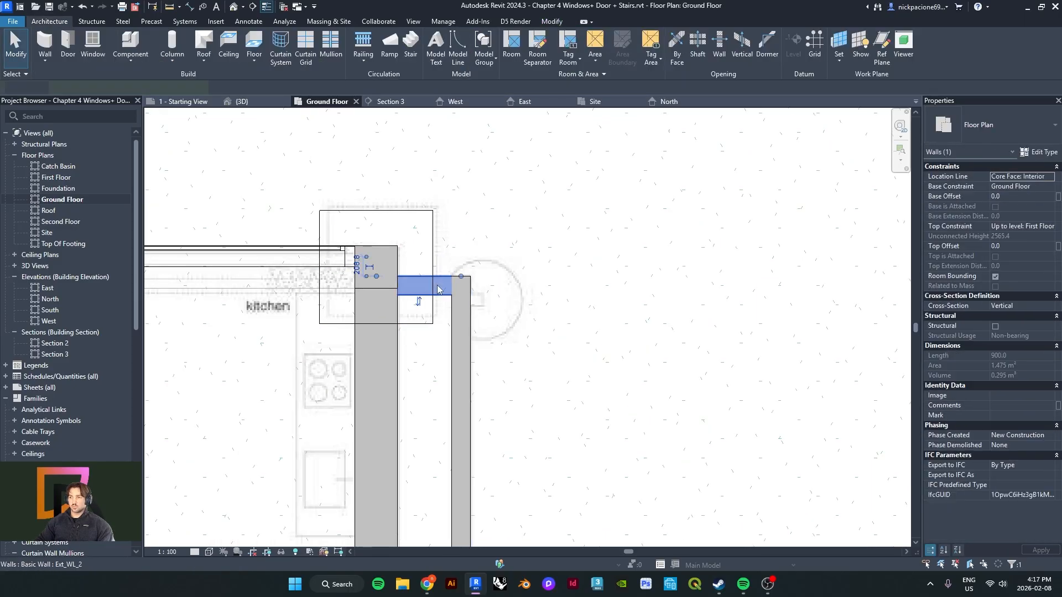
{"action": "left_click", "coordinate": [463, 344], "text": "ctrl"}
{"action": "middle_click_drag", "start_coordinate": [467, 487], "coordinate": [458, 301]}
{"action": "left_click", "coordinate": [423, 446], "text": "ctrl"}
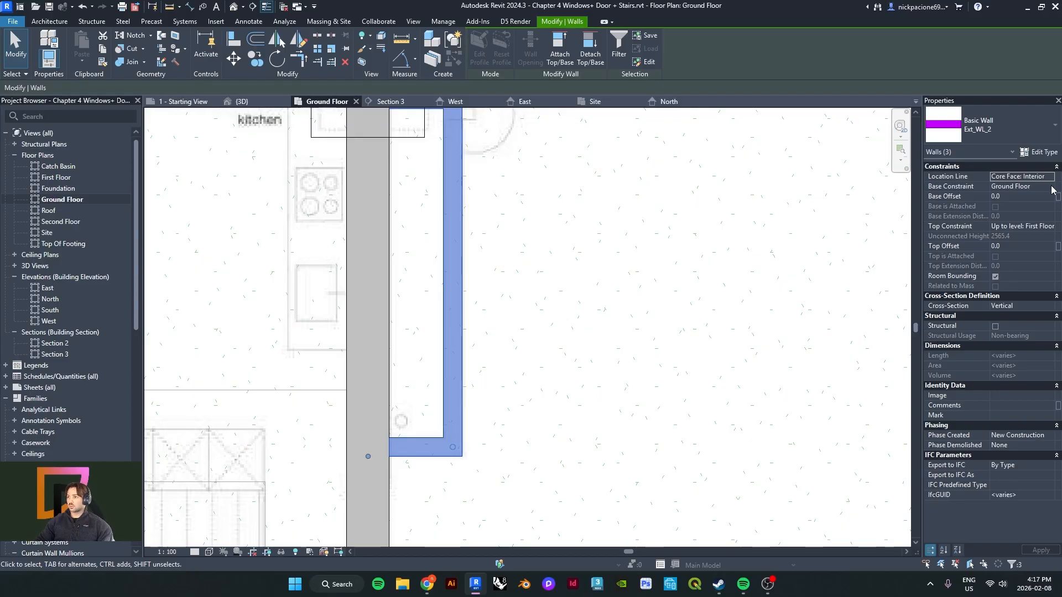
{"action": "left_click", "coordinate": [1054, 231]}
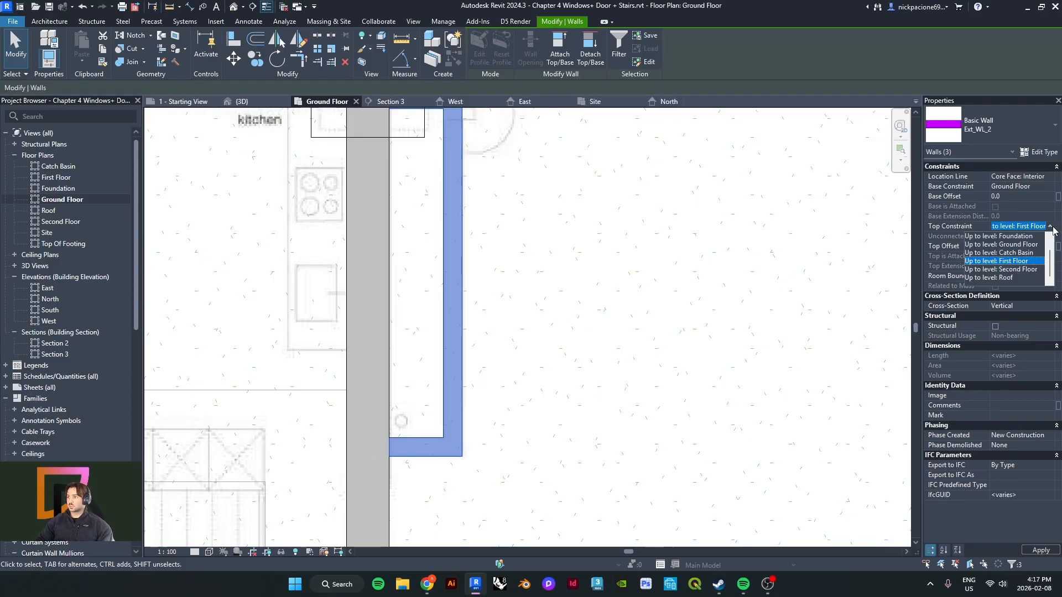
{"action": "left_click", "coordinate": [1012, 253]}
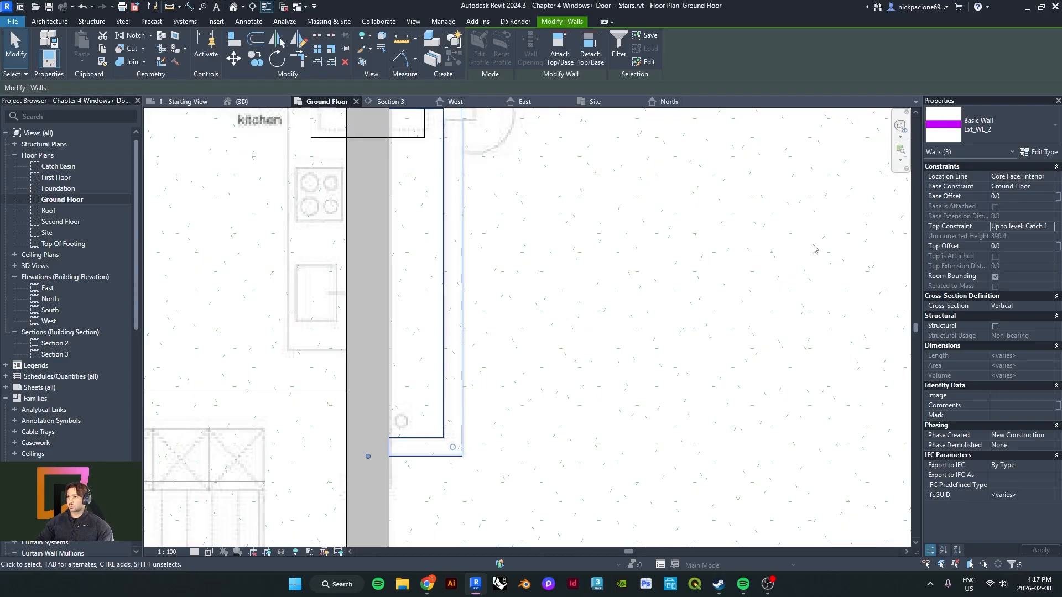
{"action": "left_click", "coordinate": [1049, 188]}
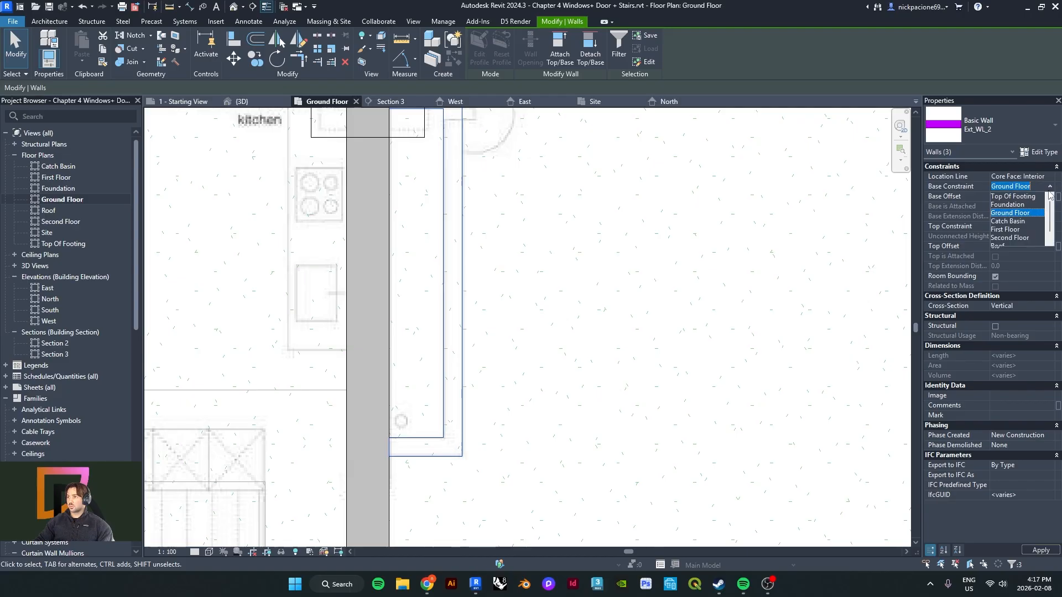
{"action": "left_click", "coordinate": [1049, 192]}
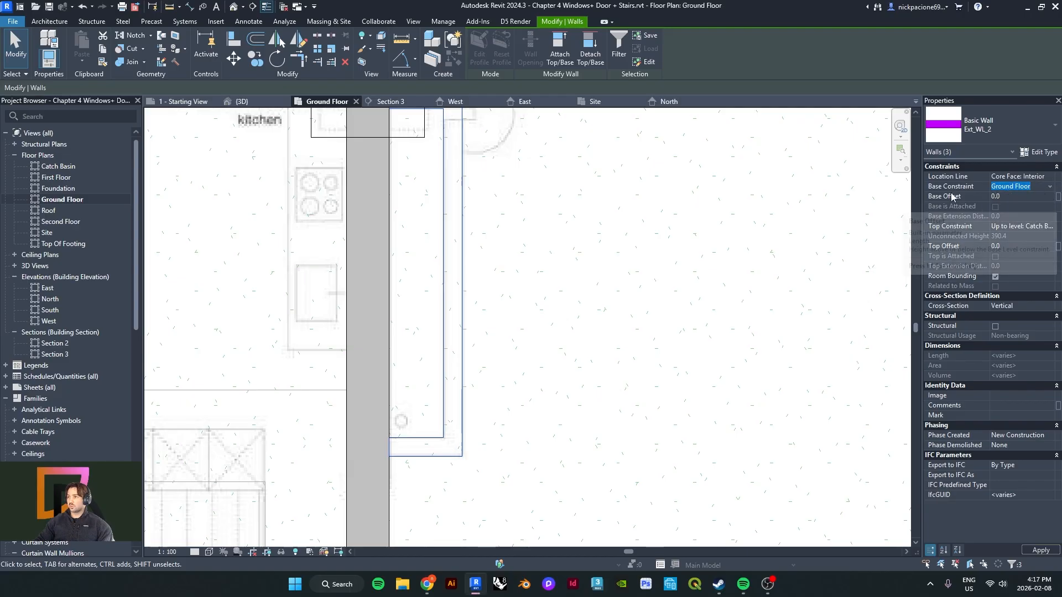
- In the 3D view, extend the base of the trough's end wall near the building corner down to a -400 mm offset
{"action": "left_click", "coordinate": [242, 6]}
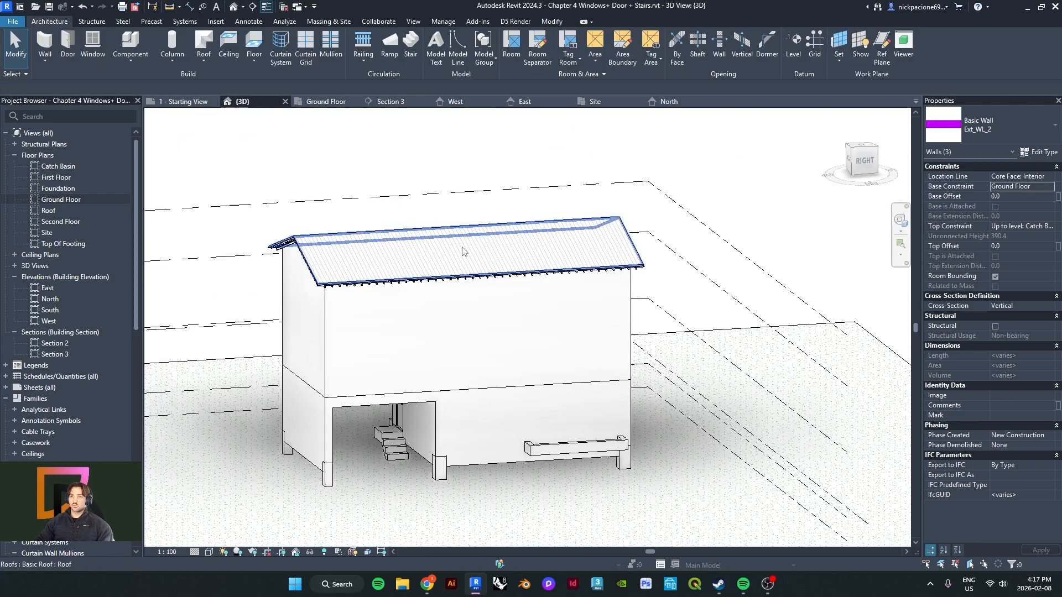
{"action": "scroll", "coordinate": [526, 462], "scroll_direction": "up", "scroll_amount": 5}
{"action": "middle_click_drag", "start_coordinate": [525, 458], "coordinate": [535, 354]}
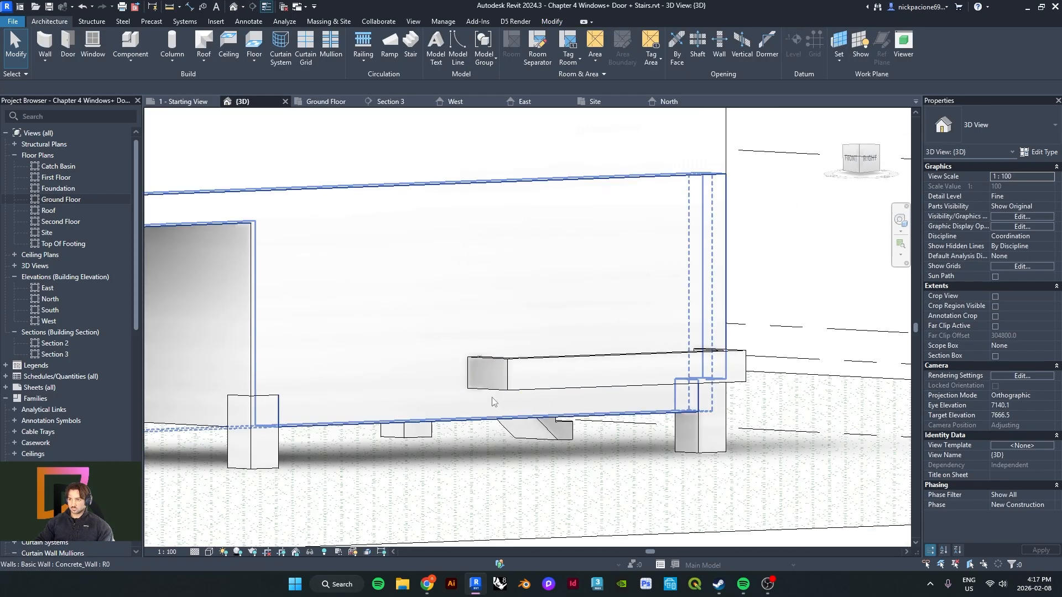
{"action": "left_click", "coordinate": [491, 379]}
{"action": "middle_click_drag", "start_coordinate": [572, 407], "coordinate": [443, 414], "text": "shift"}
{"action": "left_click", "coordinate": [585, 340]}
{"action": "scroll", "coordinate": [576, 381], "scroll_direction": "up", "scroll_amount": 1}
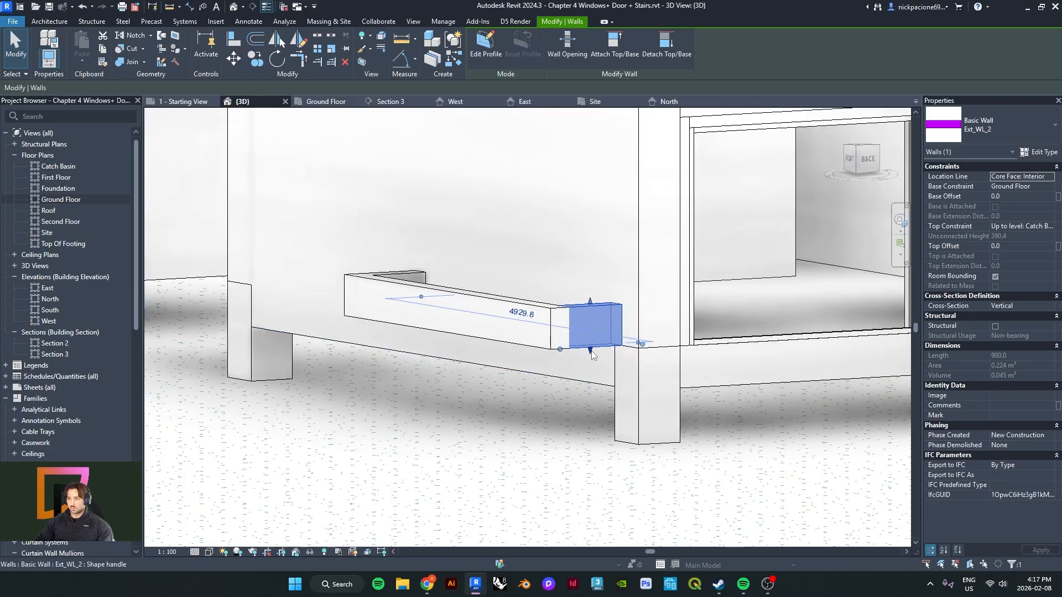
{"action": "left_click_drag", "start_coordinate": [587, 356], "coordinate": [588, 387]}
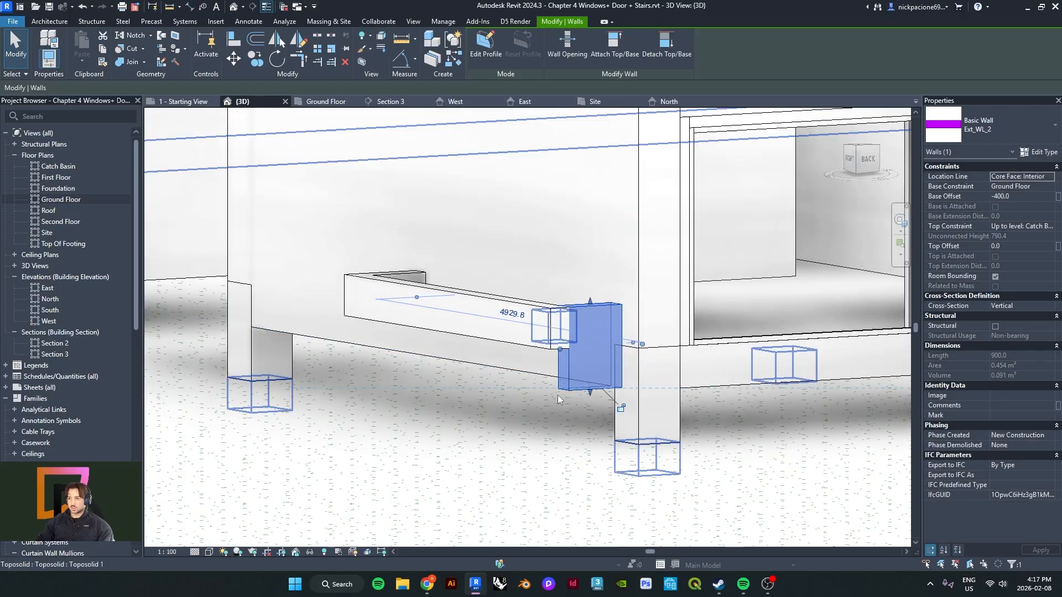
- Extend the bases of the trough's long wall and its other end wall down to a -400 mm offset
{"action": "middle_click_drag", "start_coordinate": [558, 395], "coordinate": [609, 411], "text": "shift"}
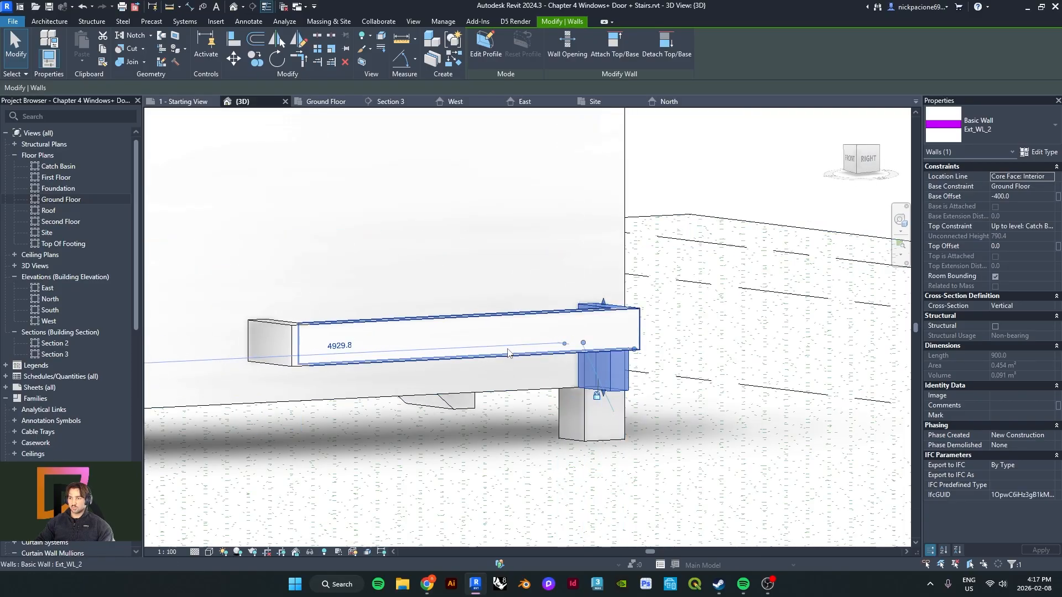
{"action": "left_click", "coordinate": [471, 376]}
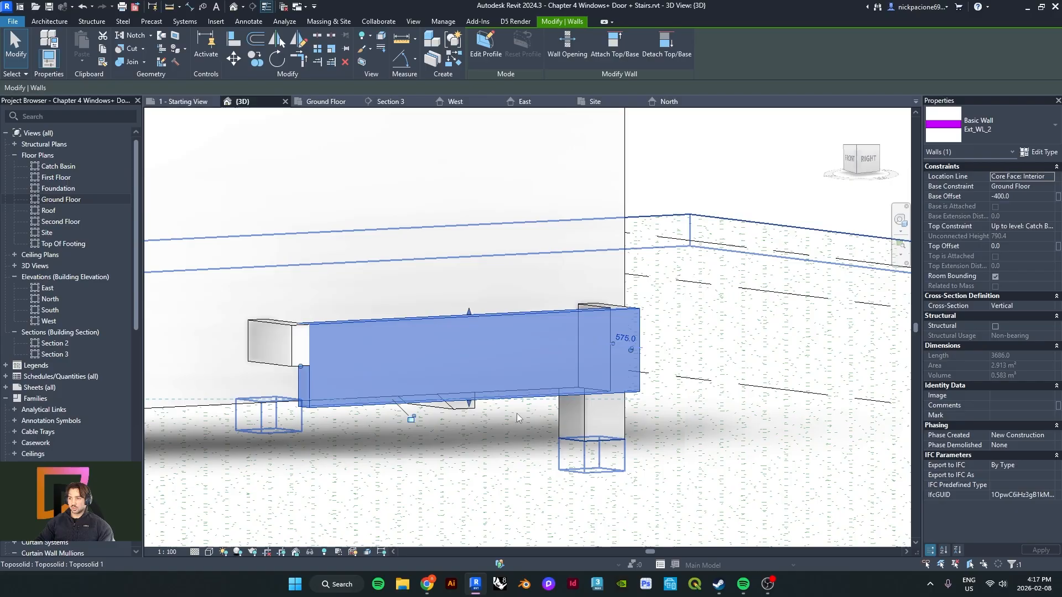
{"action": "middle_click_drag", "start_coordinate": [421, 420], "coordinate": [487, 353], "text": "shift"}
{"action": "left_click", "coordinate": [462, 325]}
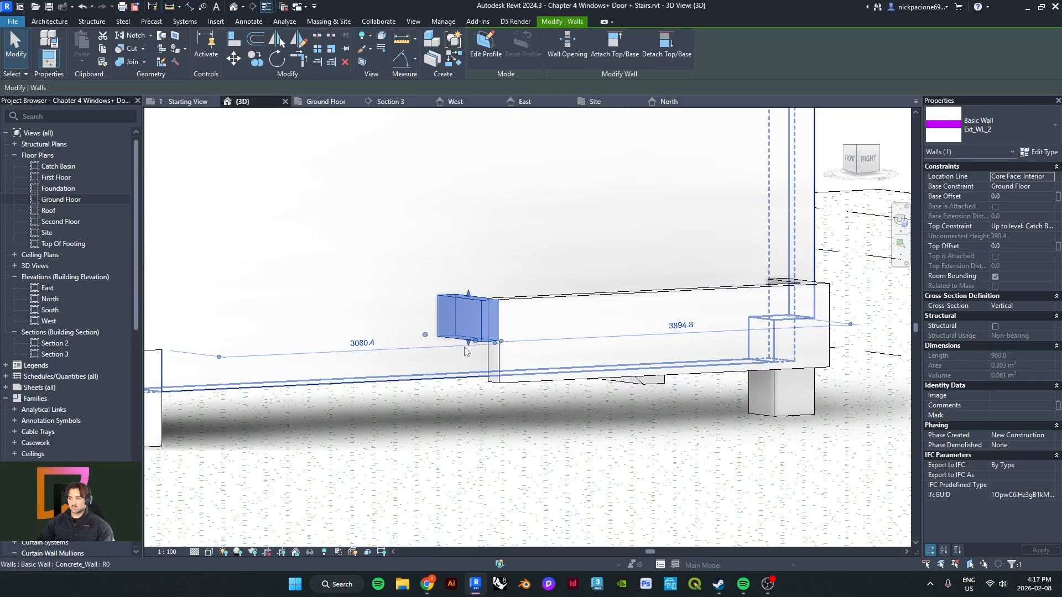
{"action": "left_click_drag", "start_coordinate": [469, 342], "coordinate": [469, 384]}
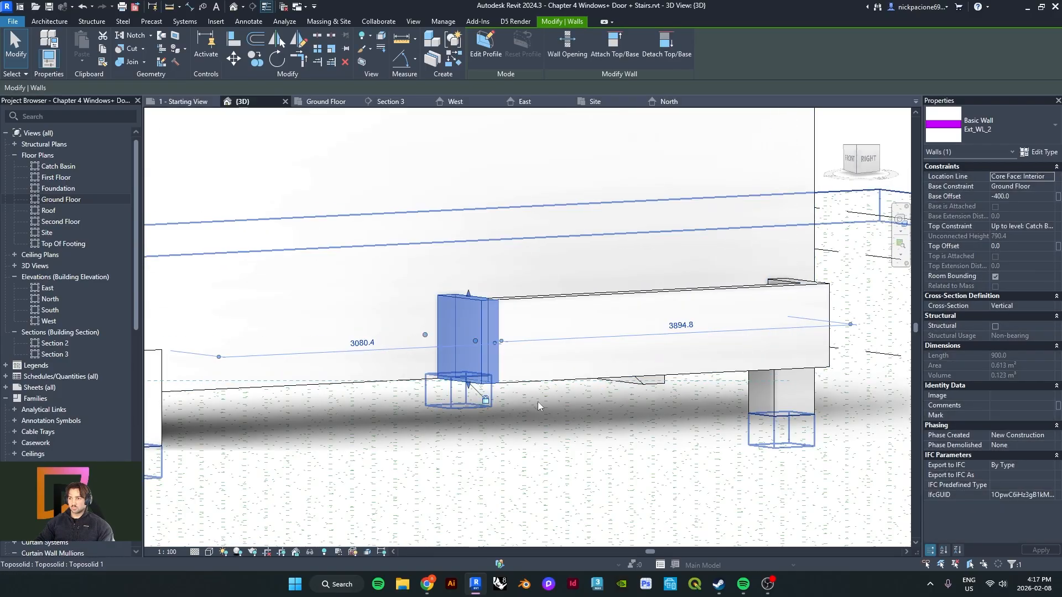
{"action": "key", "text": "Escape"}
{"action": "mouse_move", "coordinate": [537, 402]}
{"action": "middle_mouse_down", "text": "shift"}
{"action": "mouse_move", "coordinate": [559, 413]}
{"action": "mouse_move", "coordinate": [560, 433]}
{"action": "mouse_move", "coordinate": [520, 452]}
{"action": "mouse_move", "coordinate": [592, 370]}
{"action": "mouse_move", "coordinate": [553, 415]}
{"action": "mouse_move", "coordinate": [636, 361]}
{"action": "mouse_move", "coordinate": [531, 399]}
{"action": "middle_mouse_up", "text": "shift"}
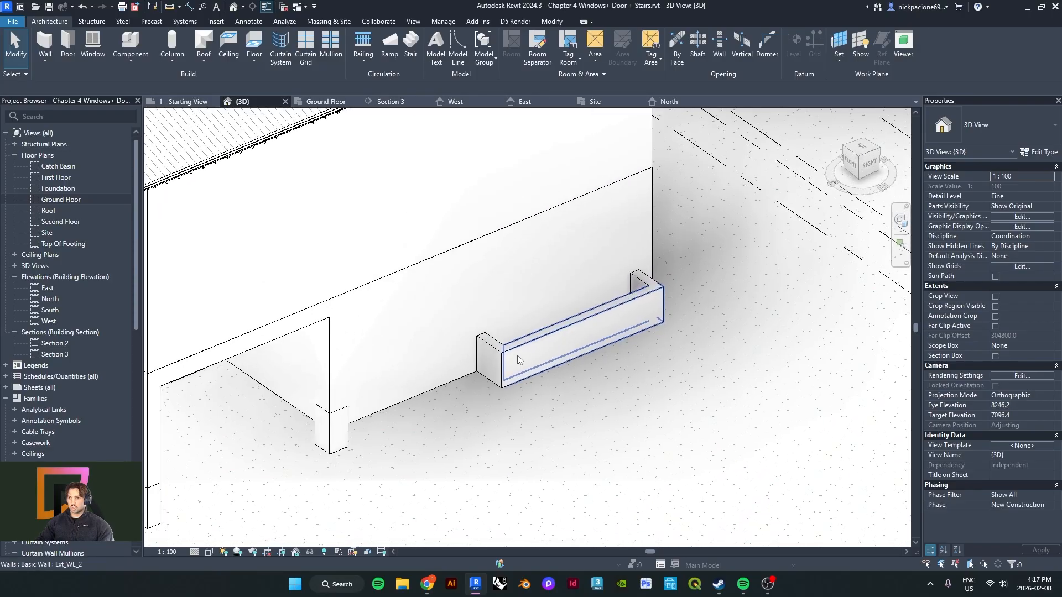
- Start a floor sketch for the trough in the Ground Floor plan and open the Interior_floor type's properties
{"action": "double_click", "coordinate": [63, 199]}
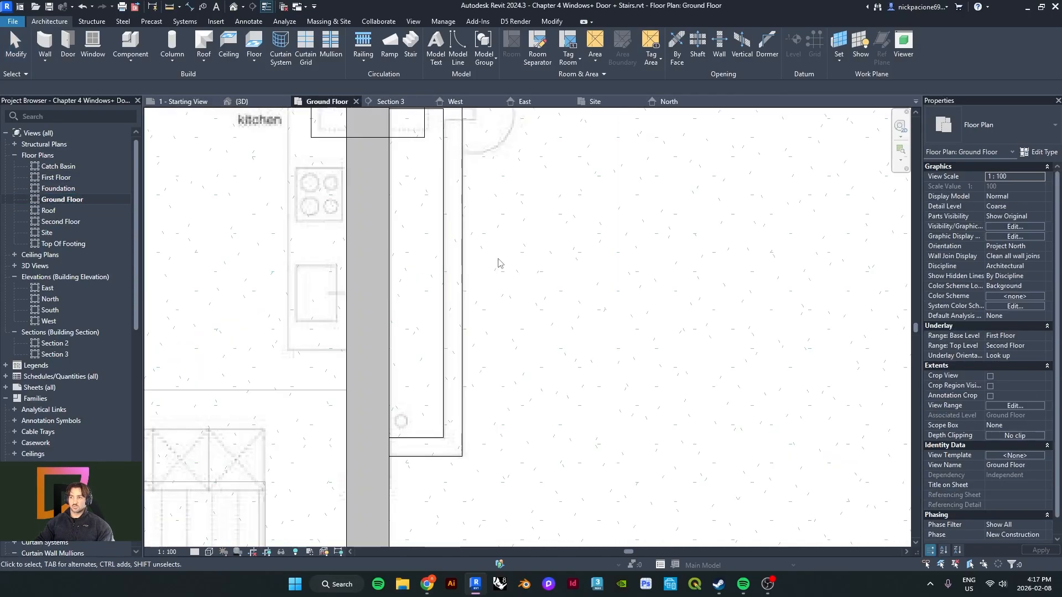
{"action": "scroll", "coordinate": [497, 271], "scroll_direction": "down", "scroll_amount": 2}
{"action": "scroll", "coordinate": [498, 284], "scroll_direction": "up", "scroll_amount": 3}
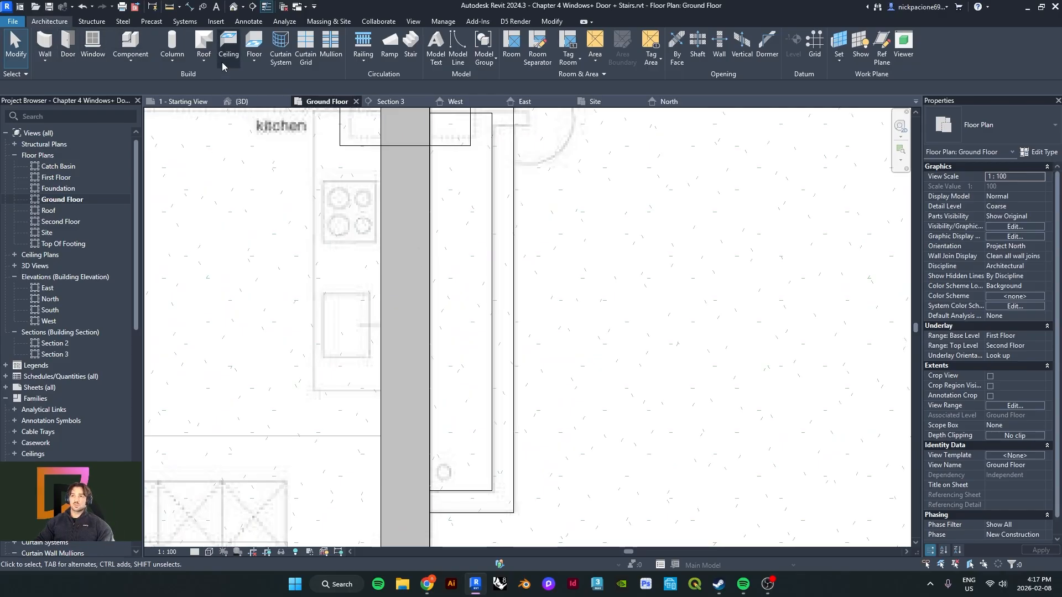
{"action": "left_click", "coordinate": [254, 45]}
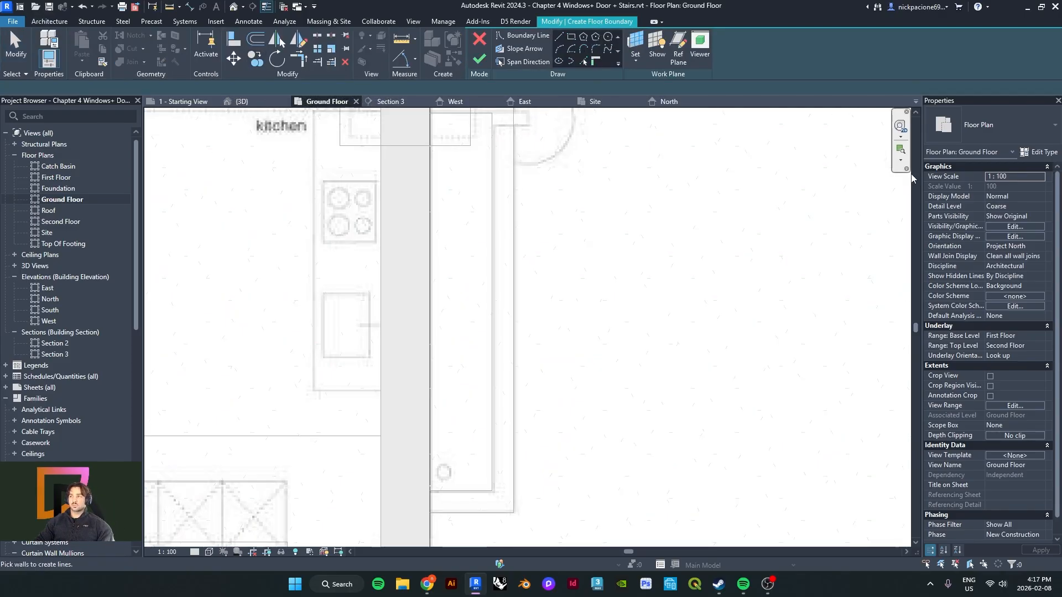
{"action": "left_click", "coordinate": [987, 134]}
{"action": "left_click", "coordinate": [986, 134]}
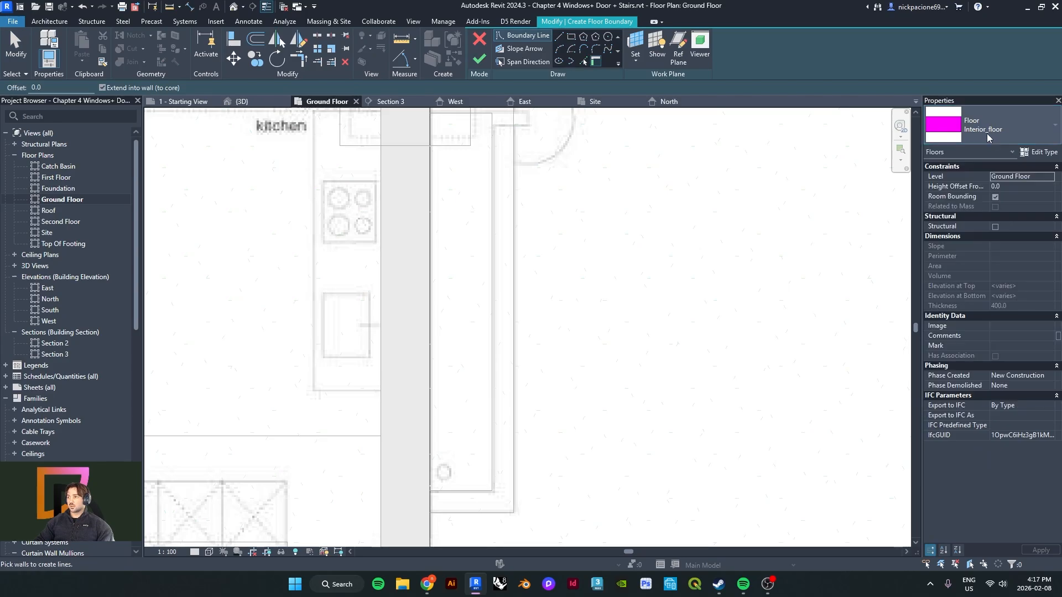
{"action": "left_click", "coordinate": [1032, 152]}
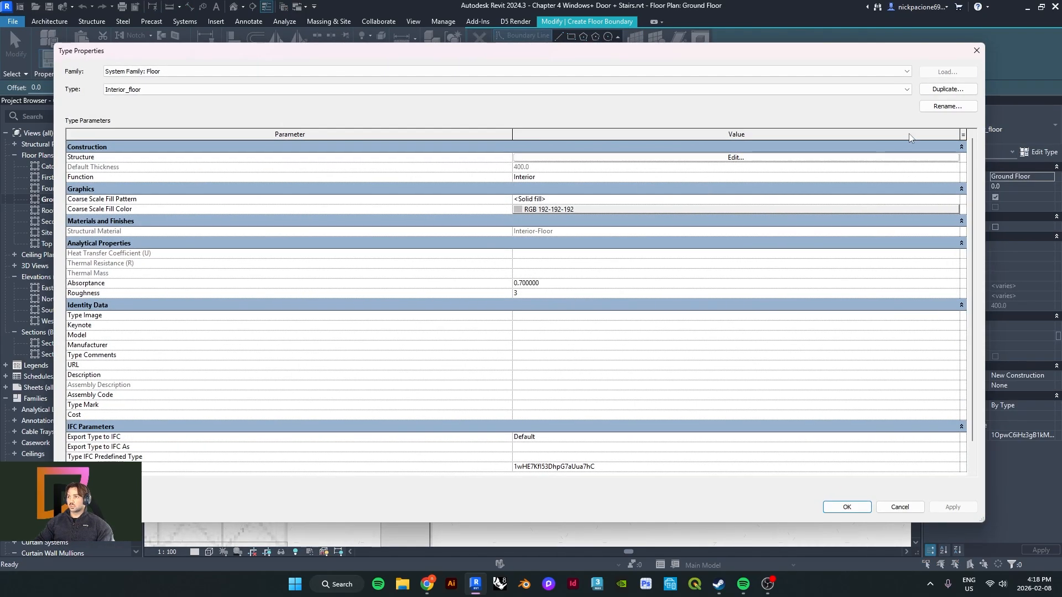